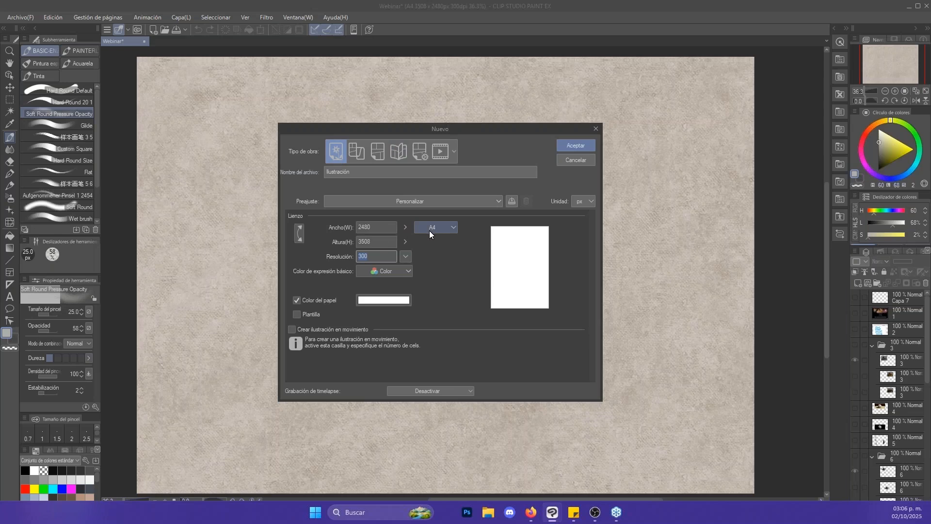
- Create a new A4 illustration canvas of 2480 × 3508 px at 300 ppp
drag(333, 126, 387, 120)
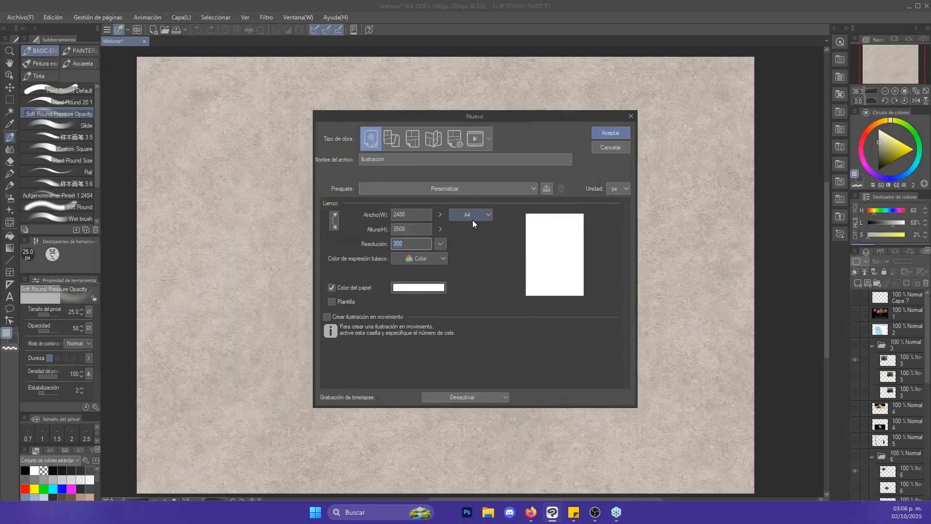
click(414, 243)
click(440, 244)
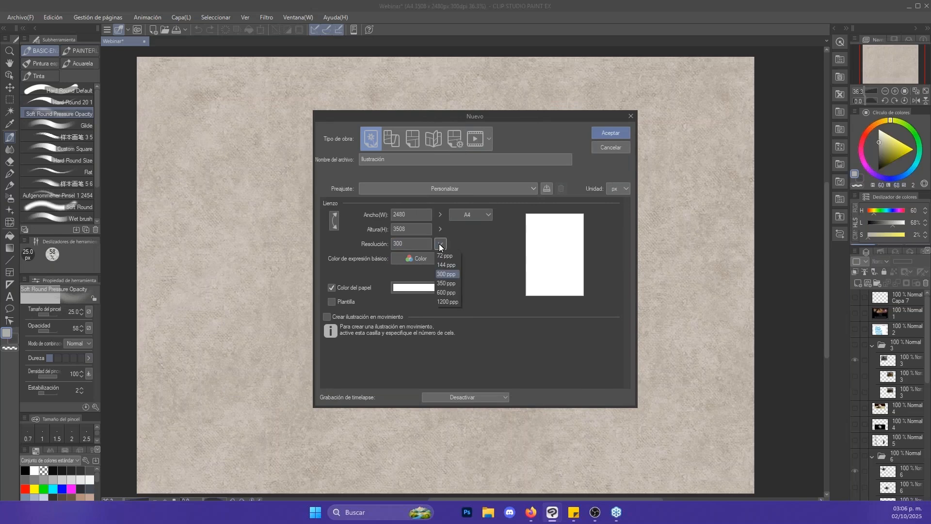
click(454, 275)
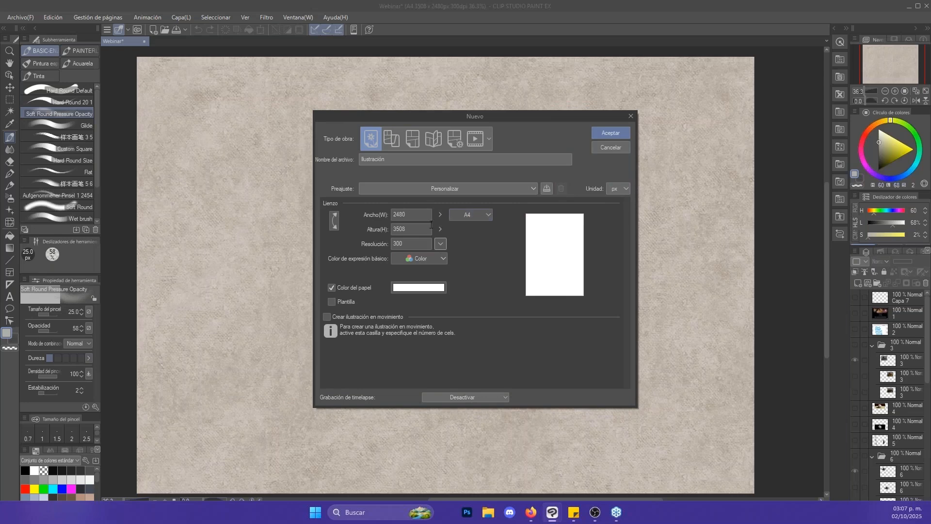
click(463, 213)
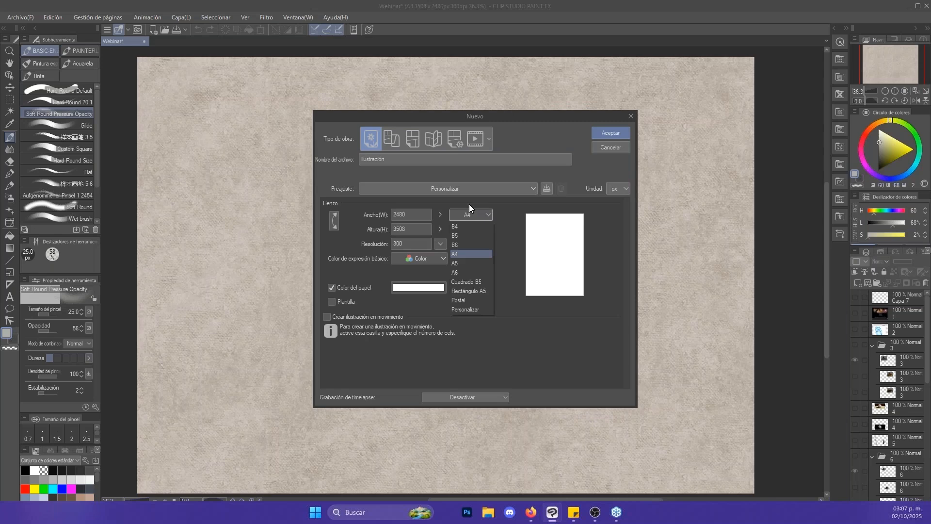
click(467, 216)
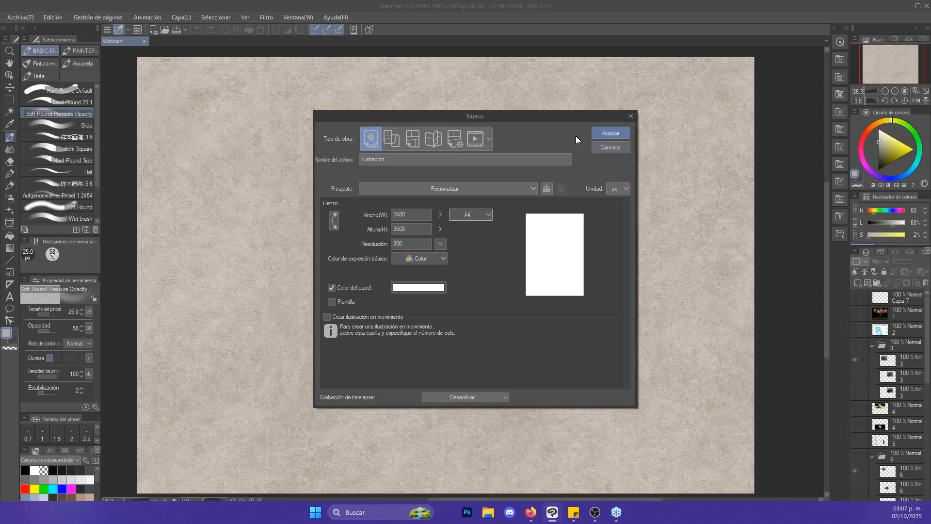
click(612, 136)
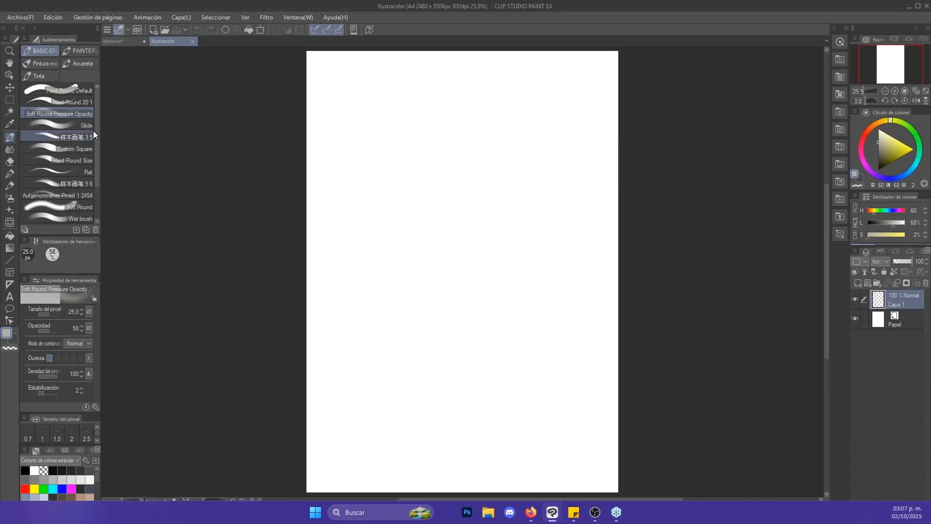
- Choose the Hard Round Default brush and close the blank Ilustración canvas
click(68, 92)
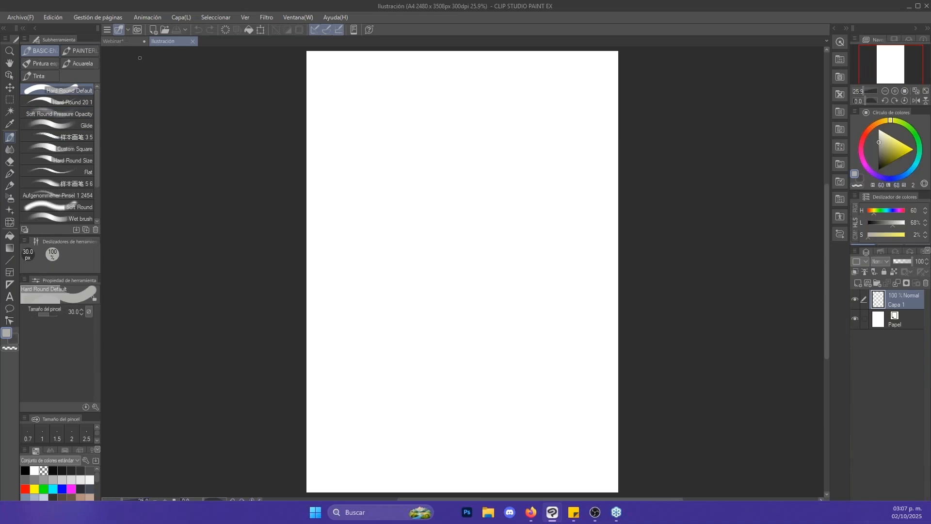
click(193, 41)
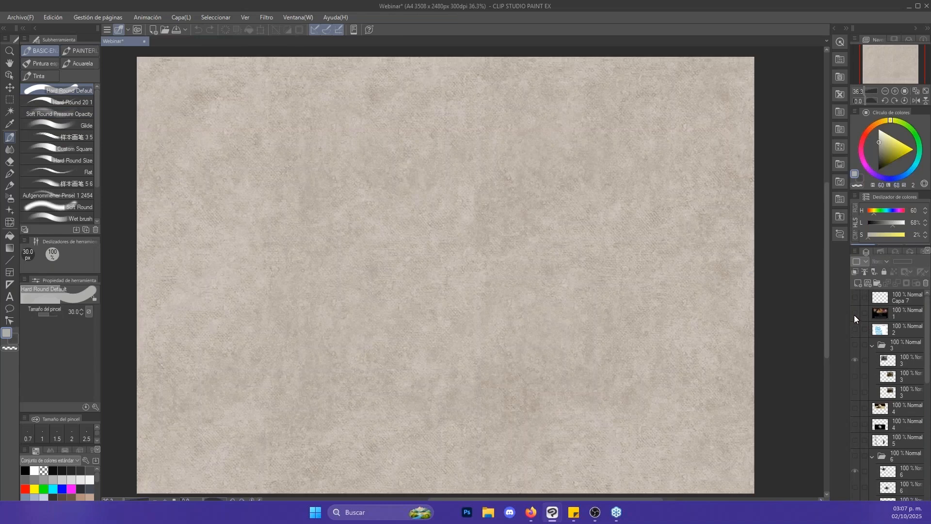
- Show layer 1 with the course banner, examine it, and hide the layer again
click(855, 313)
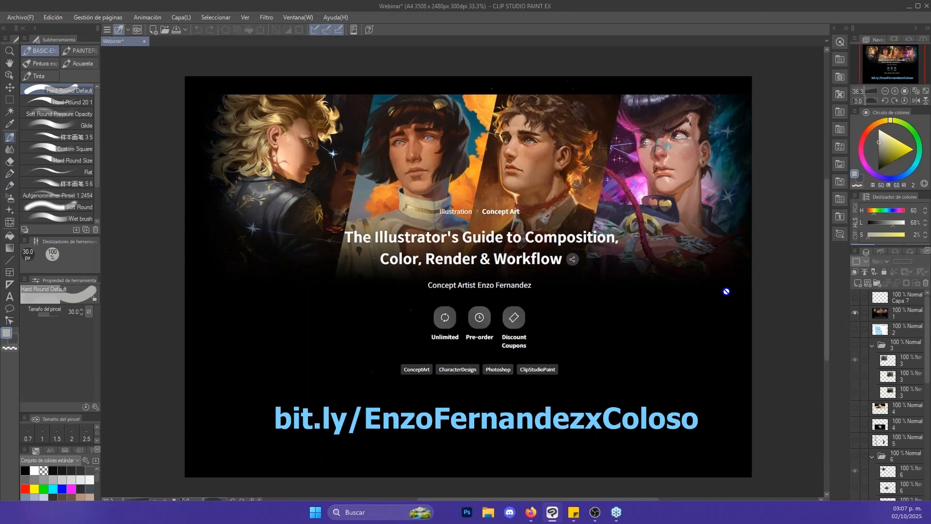
scroll(721, 301, up, 2)
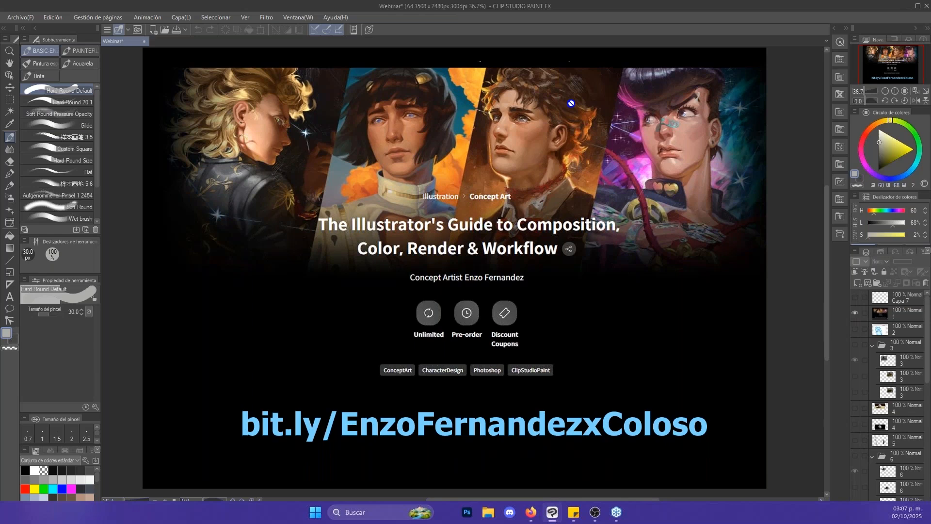
drag(826, 275, 827, 274)
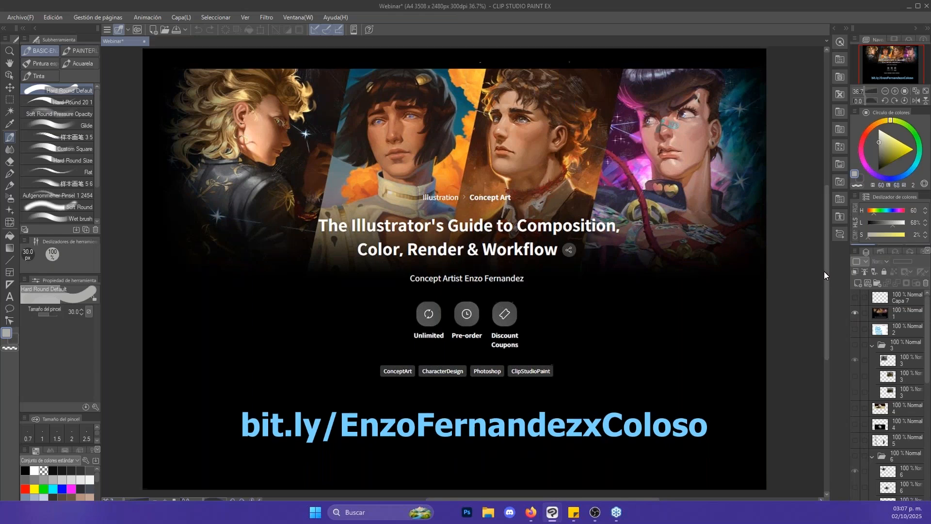
drag(826, 233, 828, 230)
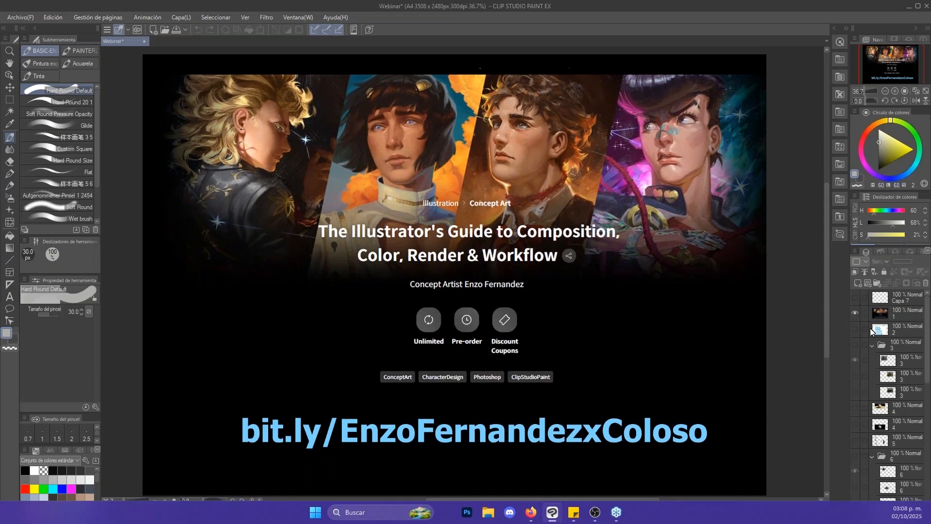
click(874, 316)
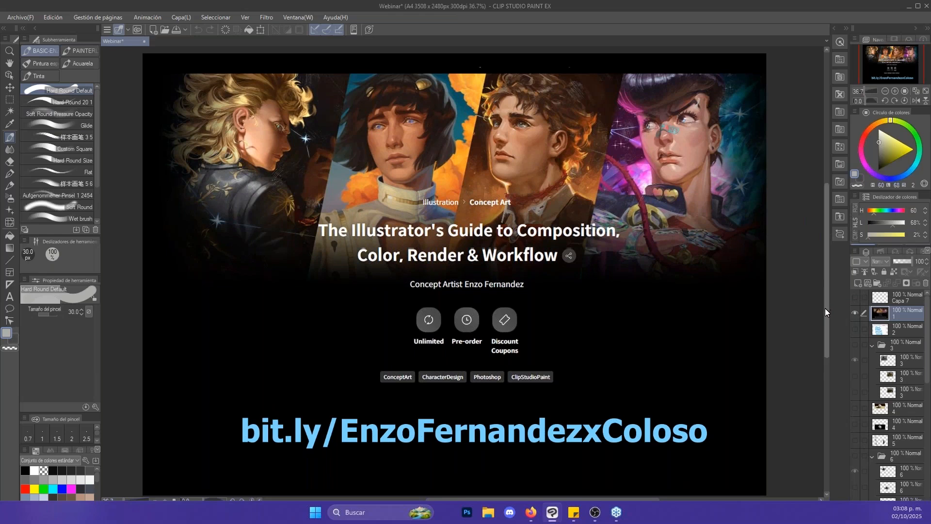
drag(825, 308, 826, 311)
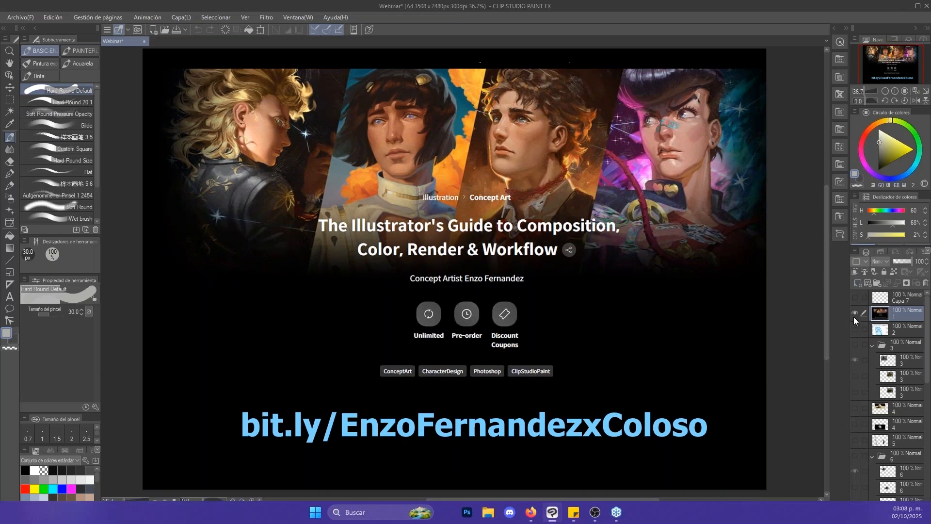
click(854, 316)
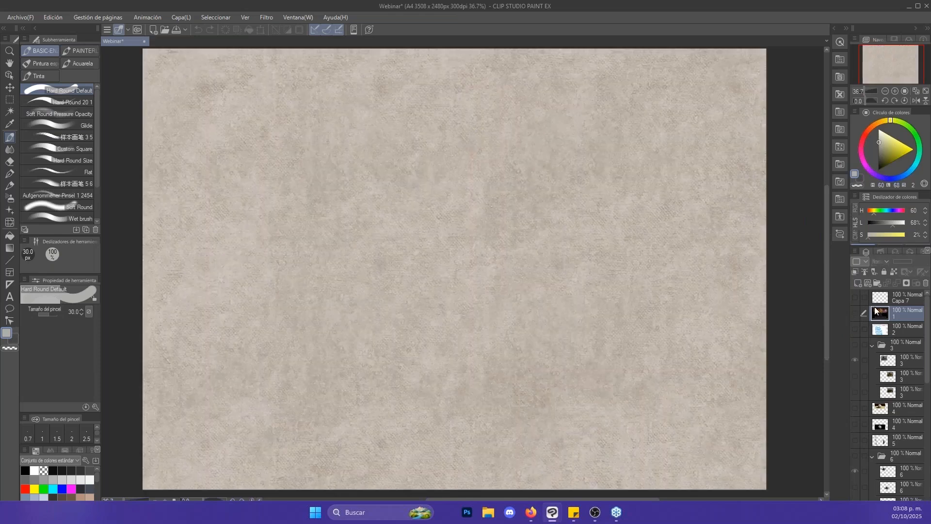
- Activate and show layer Capa 7, and enlarge the Hard Round Default brush to 150 px
click(881, 298)
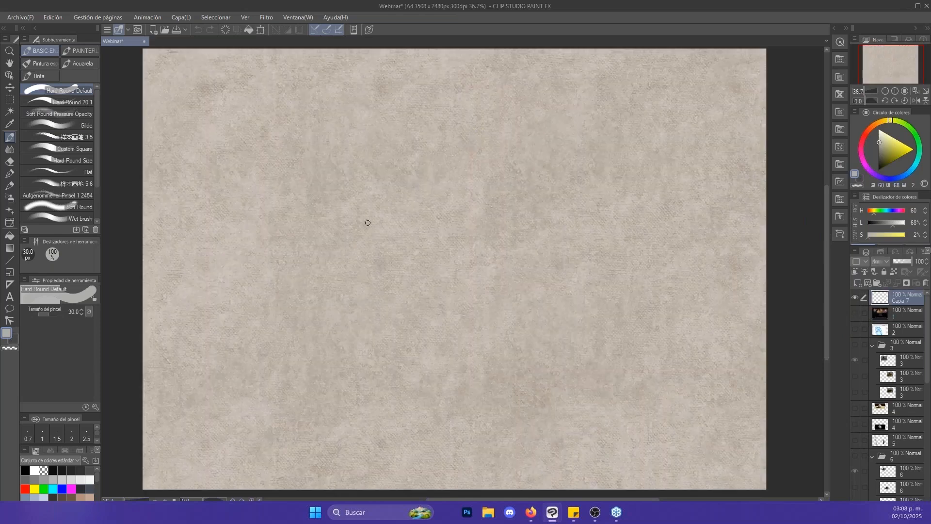
key(bracketright)
key(bracketright)
key(bracketright)
key(bracketright)
key(bracketright)
key(bracketright)
key(bracketright)
key(bracketright)
key(bracketleft)
key(bracketleft)
key(bracketright)
key(bracketright)
- Set the drawing colour to black and the brush size to 170 px, undoing the test strokes on the canvas
click(349, 282)
drag(349, 282, 370, 233)
key(ctrl+z)
key(d)
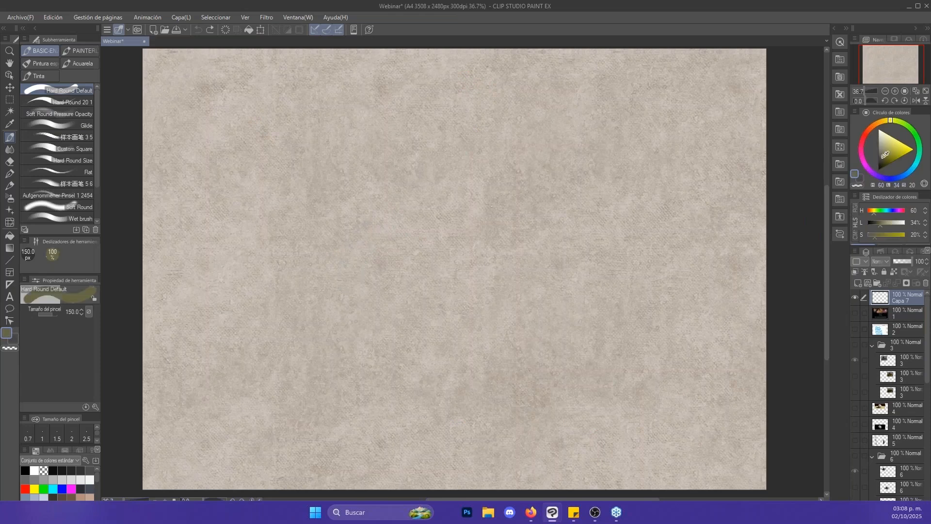
click(335, 193)
key(ctrl+z)
key(bracketright)
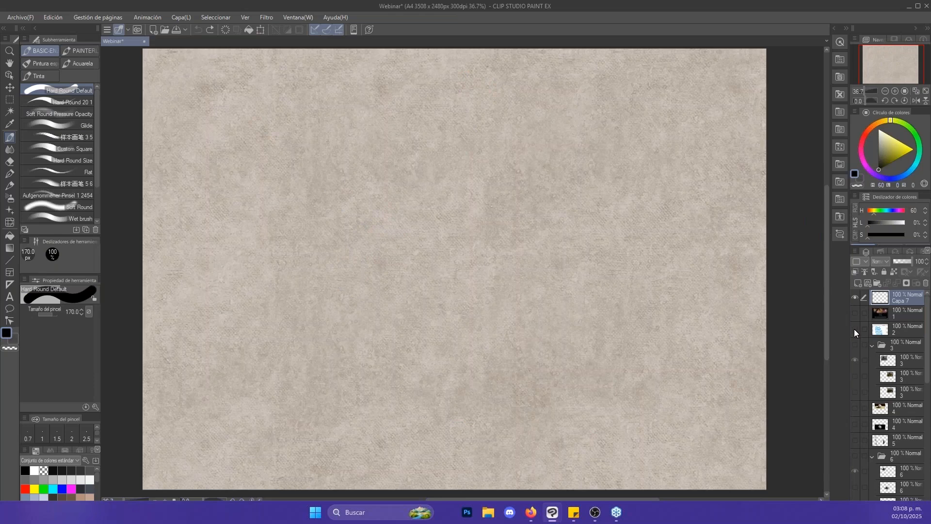
- Show layer 2 with the brush reference and draw a wavy black 150 px Hard Round Default stroke beside its samples
click(855, 330)
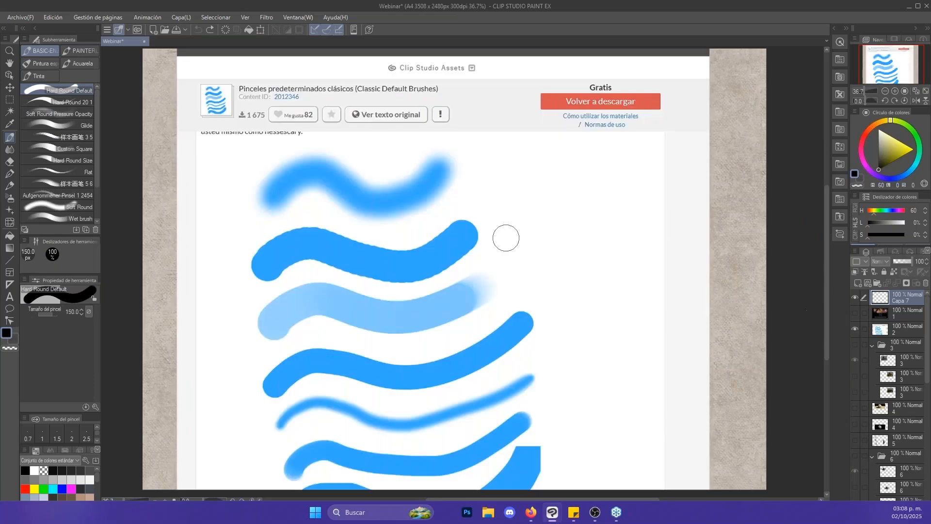
key(bracketleft)
mouse_move(503, 244)
mouse_down()
mouse_move(534, 221)
mouse_move(618, 237)
mouse_move(632, 199)
mouse_move(677, 212)
mouse_up()
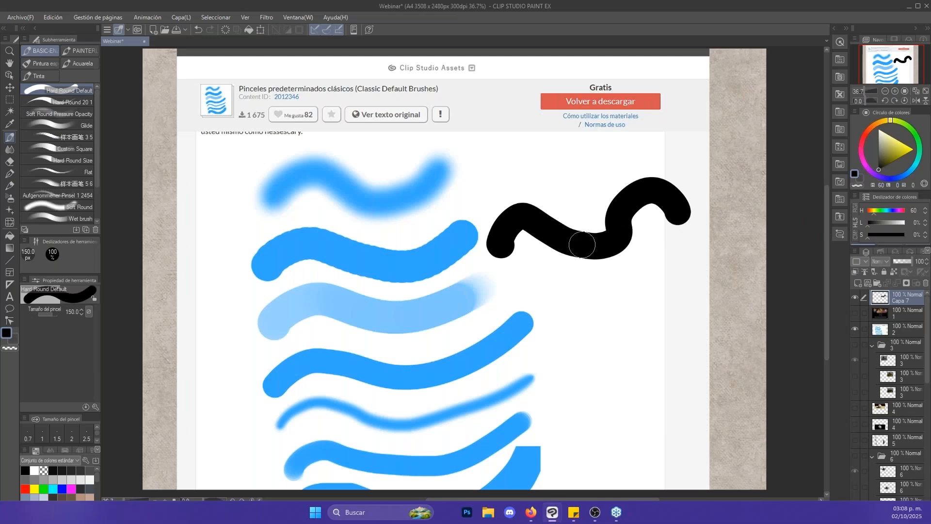
- Draw a thinner wavy stroke below the first one with the Hard Round 20 1 brush at 100 px
click(65, 103)
key(bracketright)
key(bracketright)
key(bracketright)
key(bracketright)
key(bracketright)
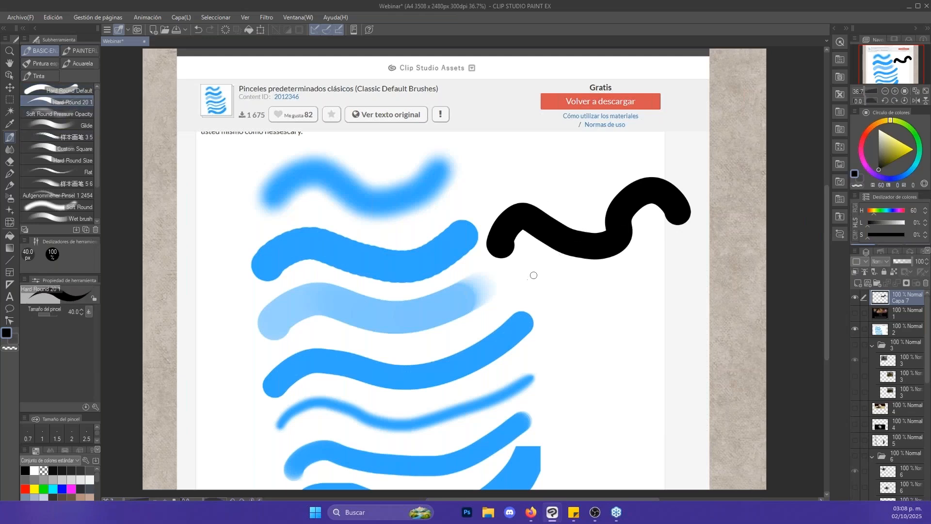
key(bracketright)
key(bracketright)
mouse_move(530, 295)
mouse_down()
mouse_move(553, 282)
mouse_move(597, 299)
mouse_move(608, 276)
mouse_move(634, 261)
mouse_move(648, 280)
mouse_move(699, 288)
mouse_up()
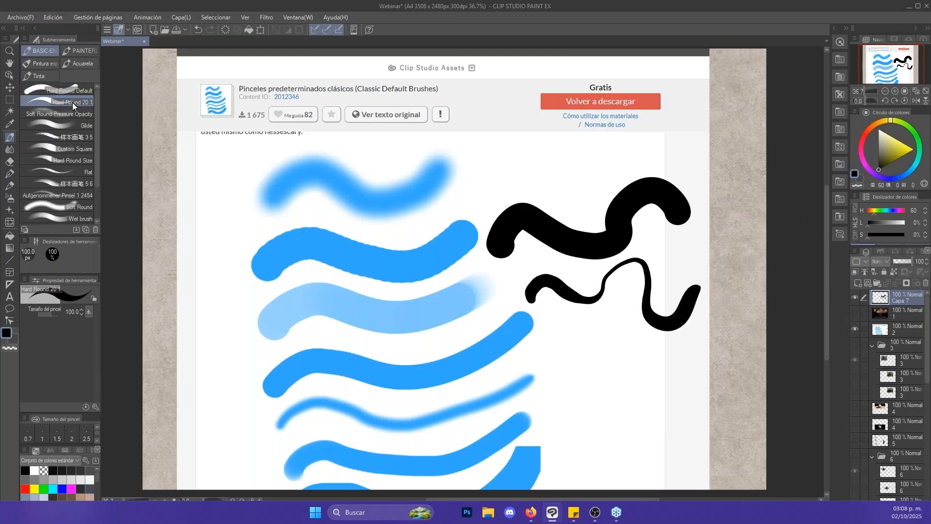
- Draw a curving stroke of varying opacity below the others with the Glide brush at 150 px
click(74, 125)
key(bracketright)
key(bracketright)
key(bracketright)
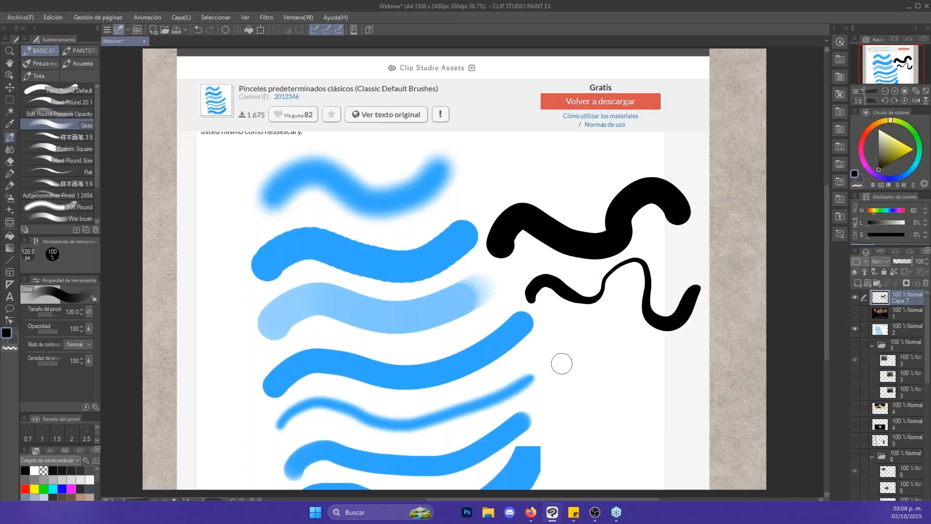
mouse_move(553, 365)
mouse_down()
mouse_move(665, 349)
mouse_move(679, 388)
mouse_move(665, 422)
mouse_up()
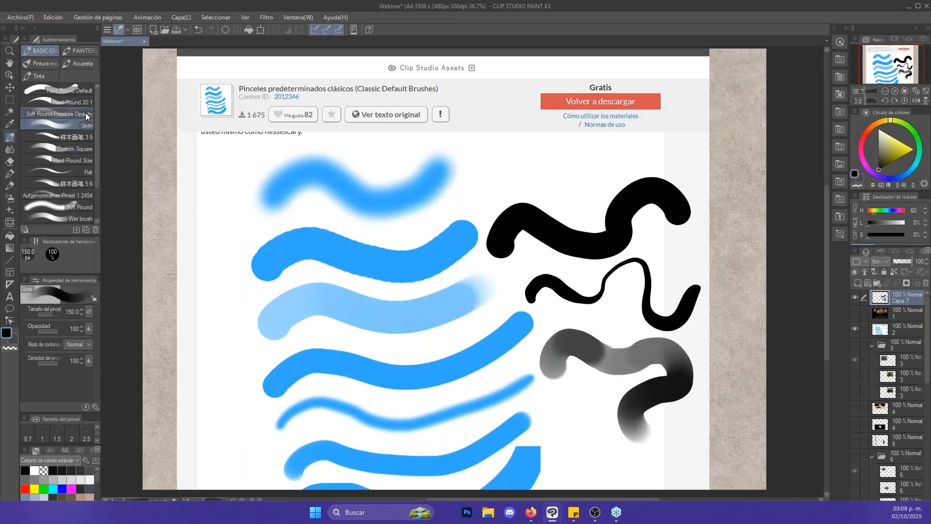
- Paint a blurred black band above the first stroke with the Soft Round Pressure Opacity brush at 300 px
click(77, 112)
key(bracketright)
key(bracketright)
key(bracketright)
key(bracketright)
key(bracketright)
key(bracketright)
key(bracketright)
key(bracketright)
key(bracketright)
key(bracketright)
key(bracketright)
key(bracketright)
key(bracketright)
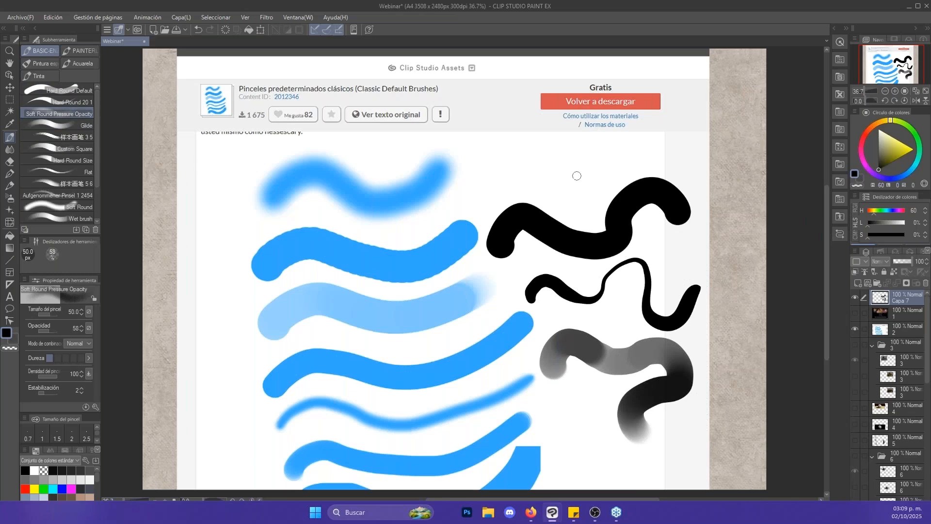
mouse_move(499, 172)
mouse_down()
mouse_move(515, 163)
mouse_move(598, 172)
mouse_move(632, 153)
mouse_move(507, 153)
mouse_move(520, 130)
mouse_up()
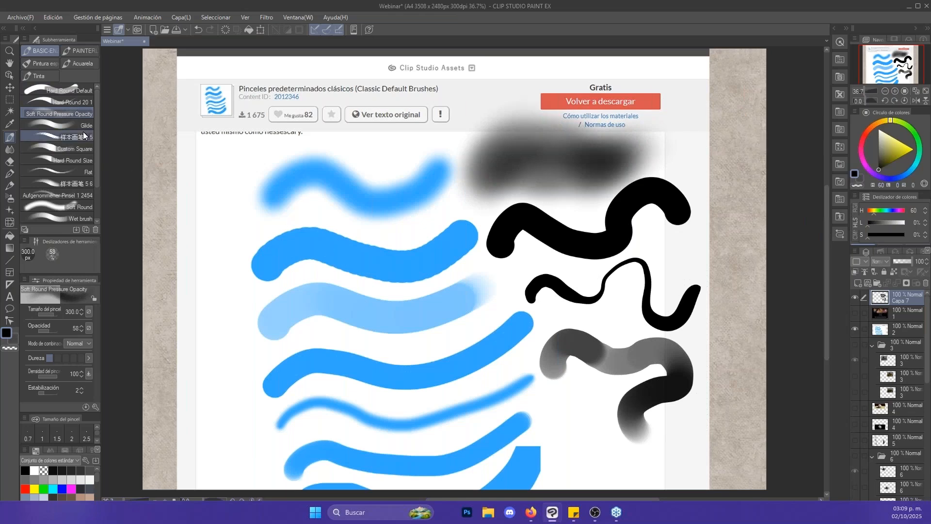
- Draw narrow textured strokes near the canvas's right edge with the 样本画笔 3 5 brush at 80 px, and hide layer 2
click(84, 140)
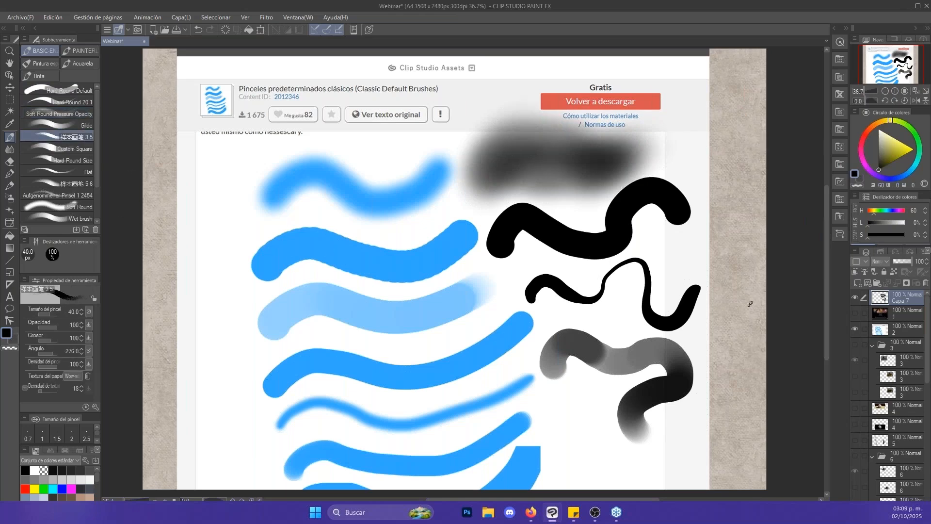
key(bracketright)
key(bracketright)
key(bracketright)
mouse_move(678, 145)
mouse_down()
mouse_move(737, 197)
mouse_move(726, 247)
mouse_move(742, 215)
mouse_move(739, 152)
mouse_up()
key(ctrl+z)
key(bracketright)
key(bracketright)
key(bracketright)
key(bracketright)
drag(709, 226, 718, 142)
click(856, 329)
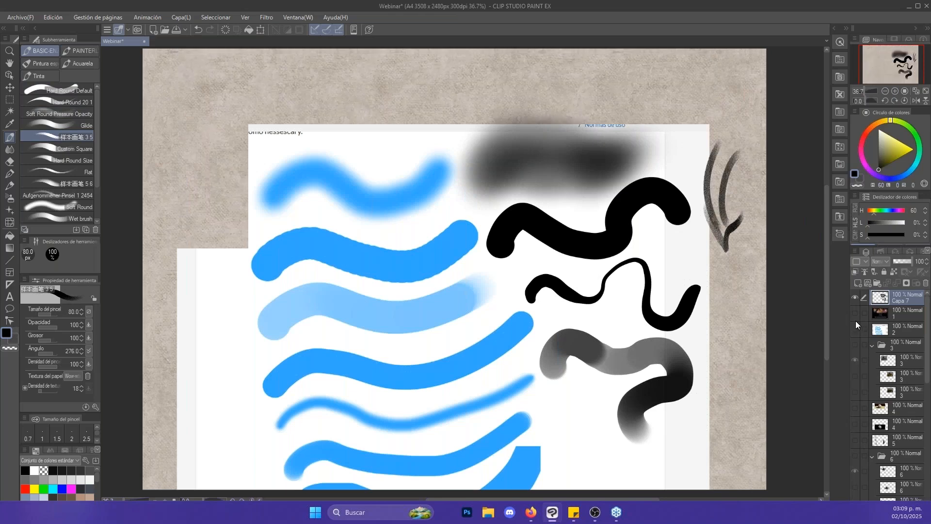
- Build up overlapping curved textured strokes left of the brush samples, enlarging the brush from 100 px to 170 px and beyond
mouse_move(371, 236)
mouse_down()
mouse_move(372, 279)
mouse_move(416, 336)
mouse_move(405, 231)
mouse_up()
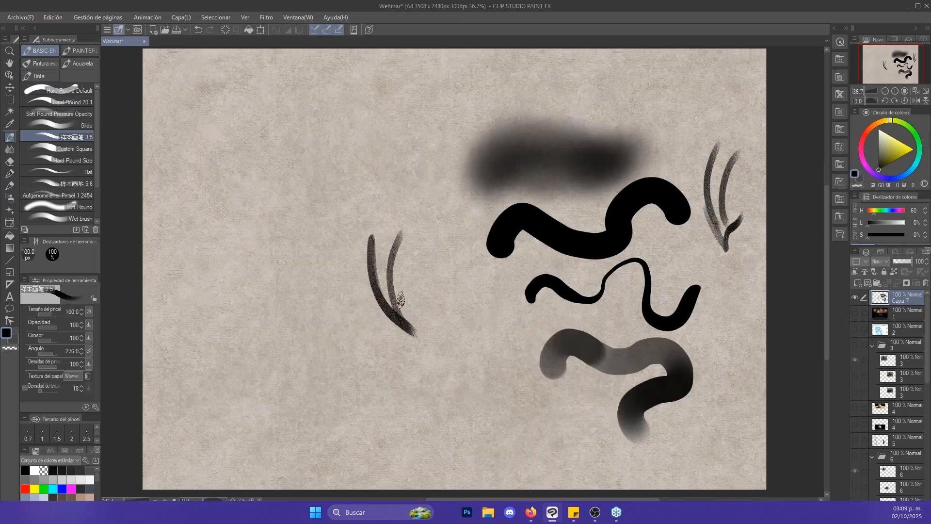
key(bracketright)
key(bracketright)
key(bracketright)
key(bracketright)
mouse_move(402, 318)
mouse_down()
mouse_move(407, 190)
mouse_move(403, 198)
mouse_up()
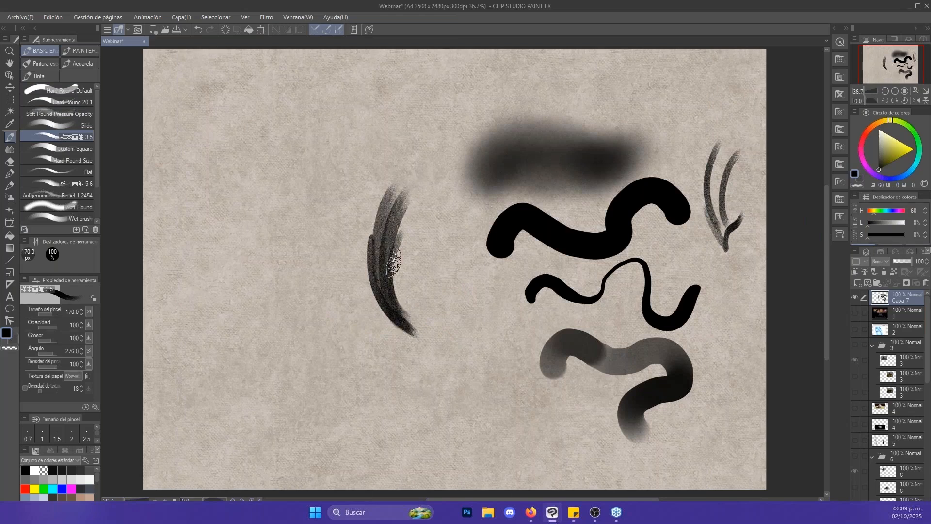
key(bracketright)
drag(406, 320, 415, 142)
mouse_move(392, 271)
mouse_down()
mouse_move(416, 331)
mouse_move(401, 254)
mouse_move(416, 328)
mouse_up()
drag(417, 329, 415, 210)
mouse_move(403, 253)
mouse_down()
mouse_move(421, 174)
mouse_move(385, 287)
mouse_move(393, 243)
mouse_up()
- Erase the textured strokes left of the samples with the 600 px Goma moldeable eraser, and return to the brush
key(e)
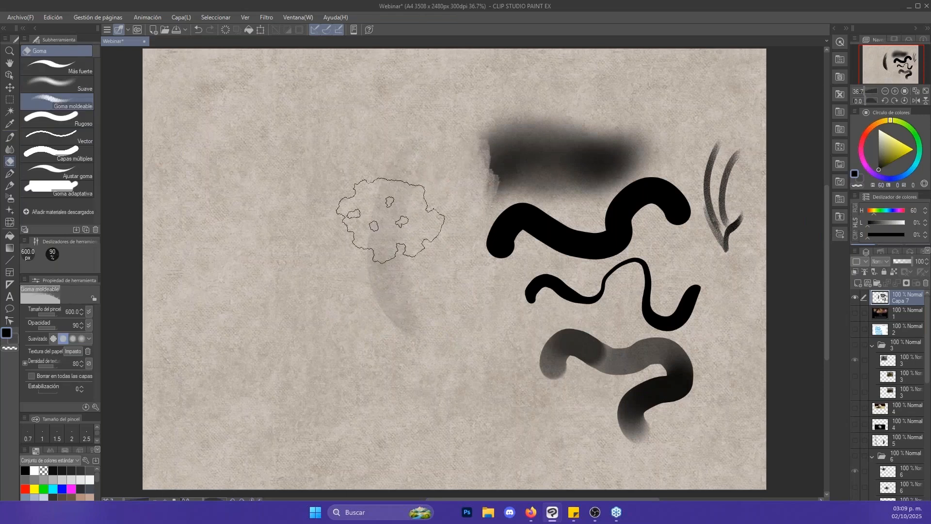
mouse_move(394, 156)
mouse_down()
mouse_move(386, 209)
mouse_move(389, 291)
mouse_up()
key(b)
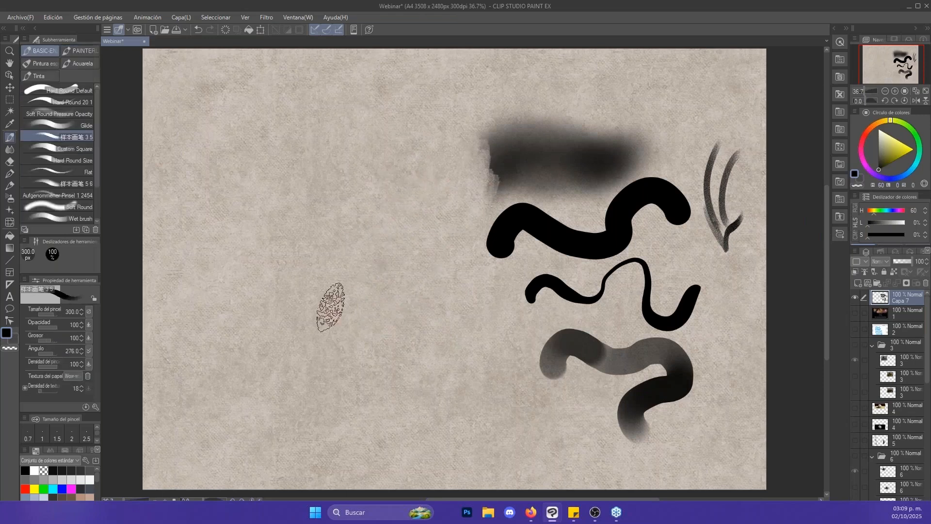
- Paint a terracotta patch and an adjoining light orange patch (H 35, L 70, S 83) with the textured brush at 400 px
mouse_move(326, 308)
mouse_down()
mouse_move(303, 294)
mouse_move(342, 262)
mouse_move(377, 281)
mouse_move(356, 284)
mouse_move(398, 271)
mouse_up()
key(ctrl+z)
click(868, 130)
drag(904, 148, 889, 146)
mouse_move(305, 301)
mouse_down()
mouse_move(321, 346)
mouse_move(381, 290)
mouse_move(425, 359)
mouse_move(461, 333)
mouse_move(444, 316)
mouse_up()
click(861, 178)
click(878, 123)
click(896, 141)
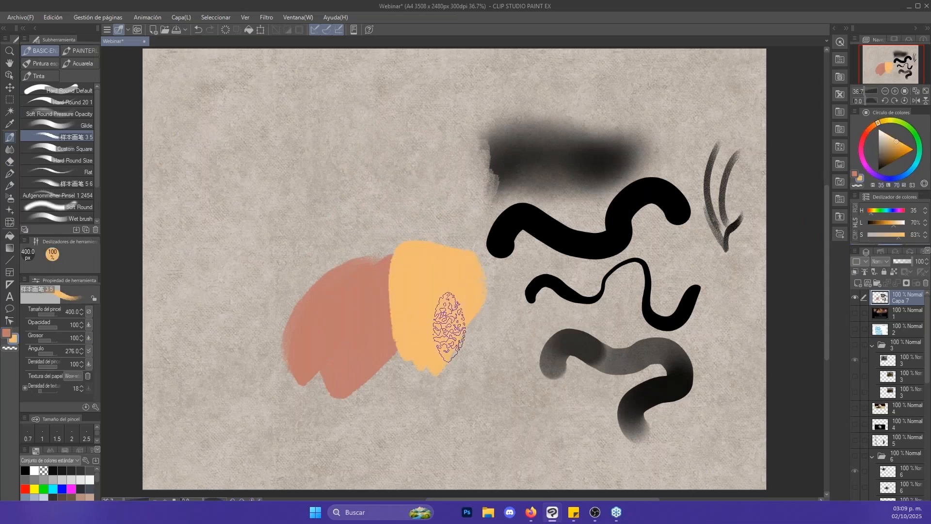
- Blend the border between the terracotta and orange patches with the Punta del dedo blender at 400 px, and return to the brush
key(j)
key(])
key(])
key(])
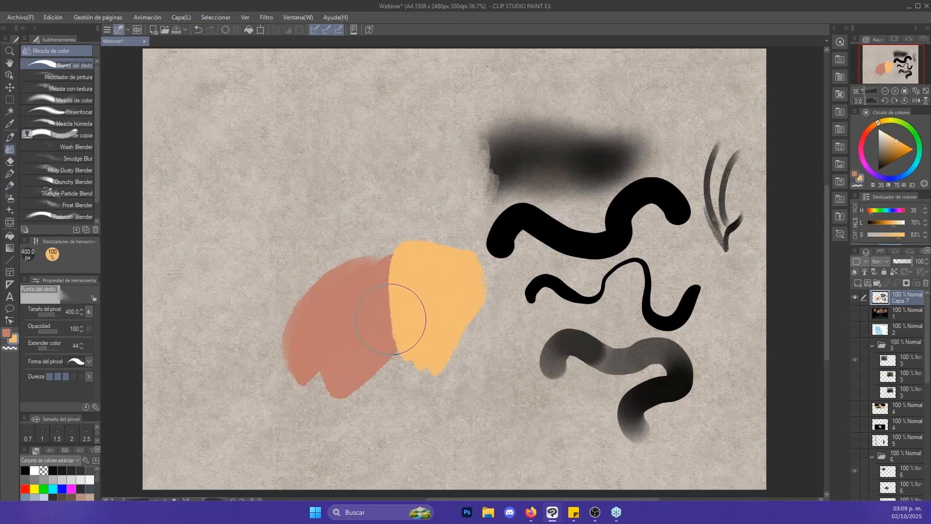
mouse_move(395, 309)
mouse_down()
mouse_move(391, 328)
mouse_move(394, 279)
mouse_move(383, 284)
mouse_move(382, 324)
mouse_move(397, 315)
mouse_move(391, 335)
mouse_move(365, 341)
mouse_move(389, 279)
mouse_move(405, 349)
mouse_up()
key(b)
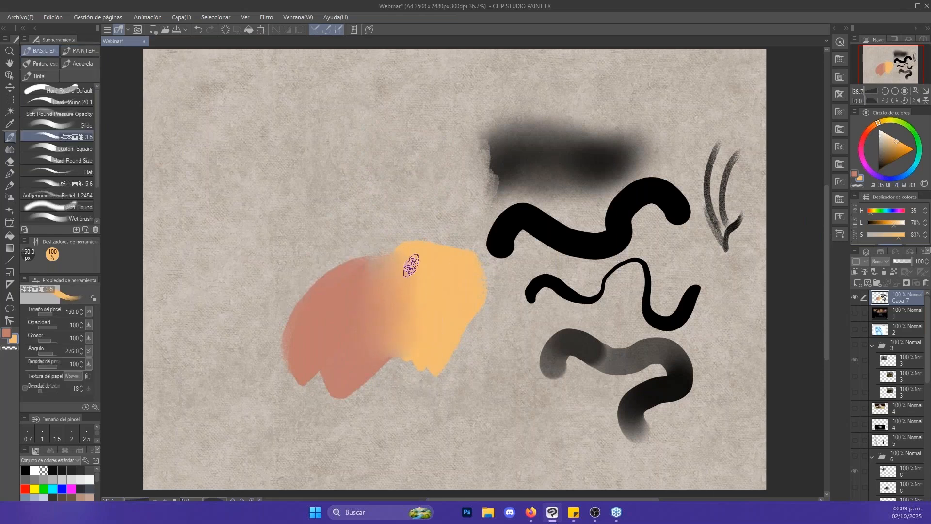
- Undo the last blend and reblend the terracotta and orange border with the Punta del dedo blender at 200 px
key(ctrl+z)
key(j)
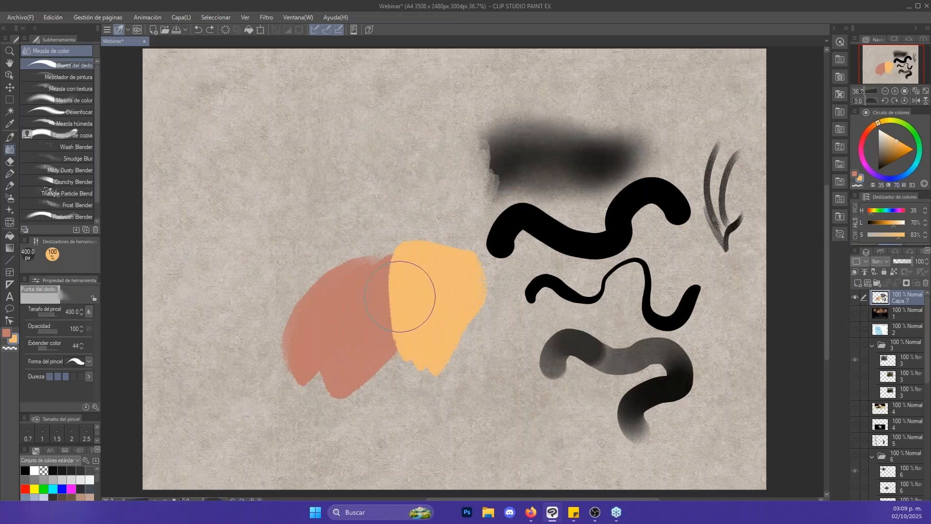
key(bracketleft)
key(bracketleft)
key(bracketleft)
key(bracketleft)
key(bracketright)
key(bracketright)
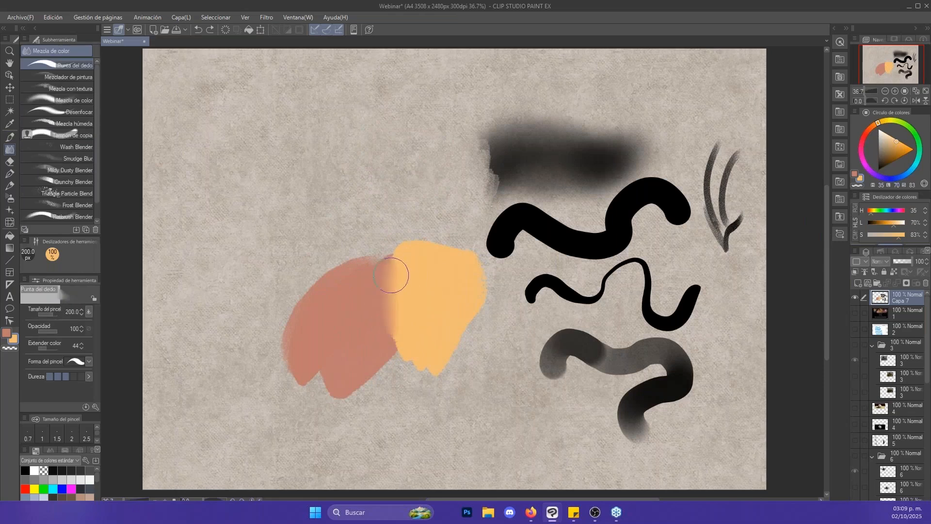
mouse_move(391, 328)
mouse_down()
mouse_move(390, 272)
mouse_move(396, 340)
mouse_move(394, 304)
mouse_up()
key(b)
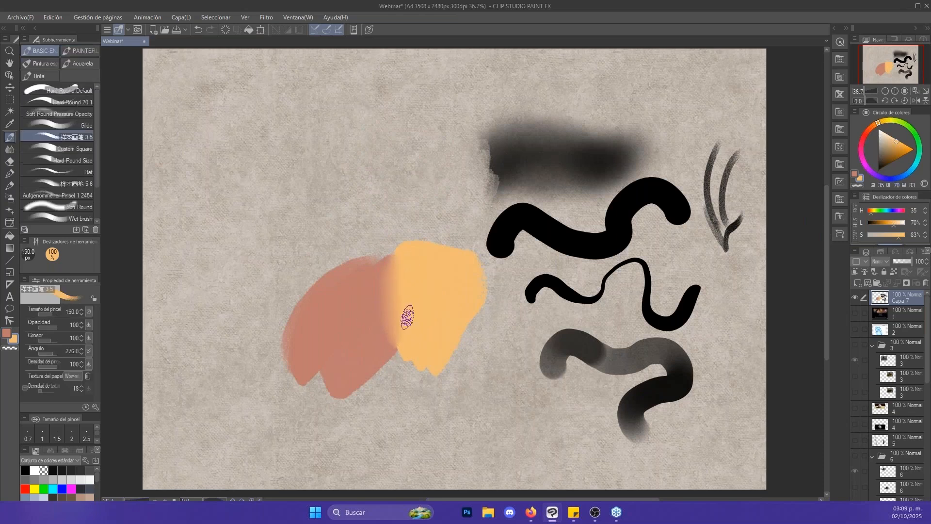
- Paint adjoining terracotta and orange strokes above the existing patches at 500 and 400 px, and blend their border with Punta del dedo at 300 px
alt+click(360, 321)
drag(315, 238, 371, 160)
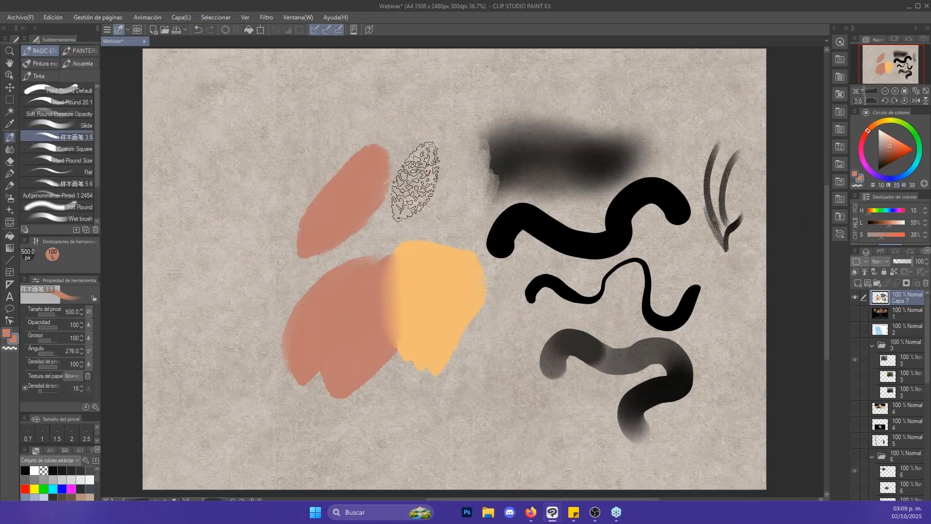
alt+click(447, 274)
key(bracketleft)
key(bracketleft)
mouse_move(368, 213)
mouse_down()
mouse_move(437, 162)
mouse_move(364, 206)
mouse_move(273, 240)
mouse_move(345, 168)
mouse_move(376, 195)
mouse_move(395, 171)
mouse_move(386, 191)
mouse_move(346, 214)
mouse_move(363, 145)
mouse_move(354, 155)
mouse_move(393, 156)
mouse_move(383, 176)
mouse_move(402, 187)
mouse_move(451, 181)
mouse_up()
alt+click(313, 214)
key(j)
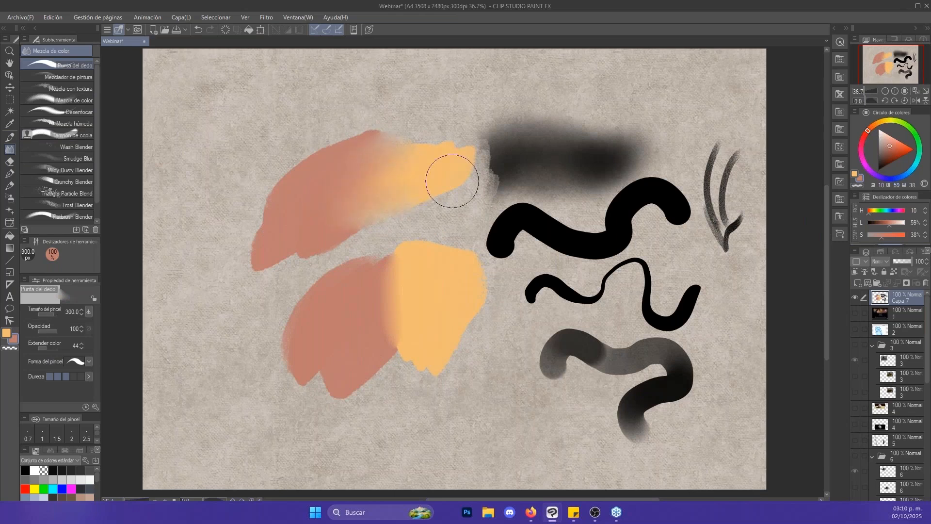
- Hide the sample layer Capa 7 and show layer folder 3 containing the armoured warrior line art
key(ctrl+alt+space)
click(481, 187)
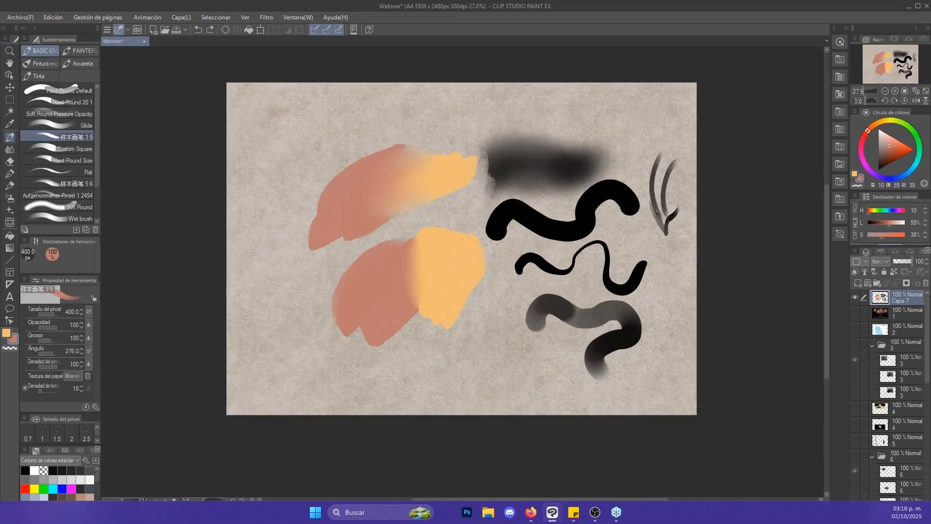
click(855, 298)
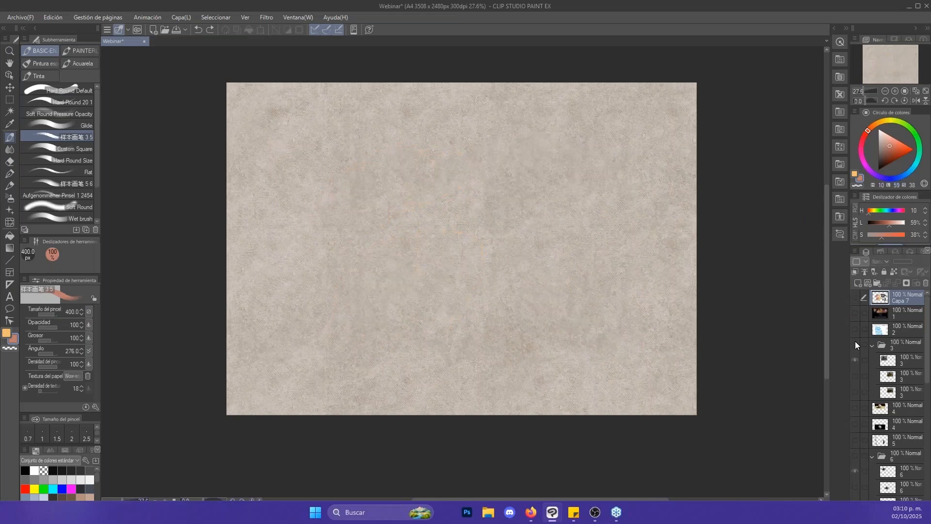
scroll(589, 214, up, 2)
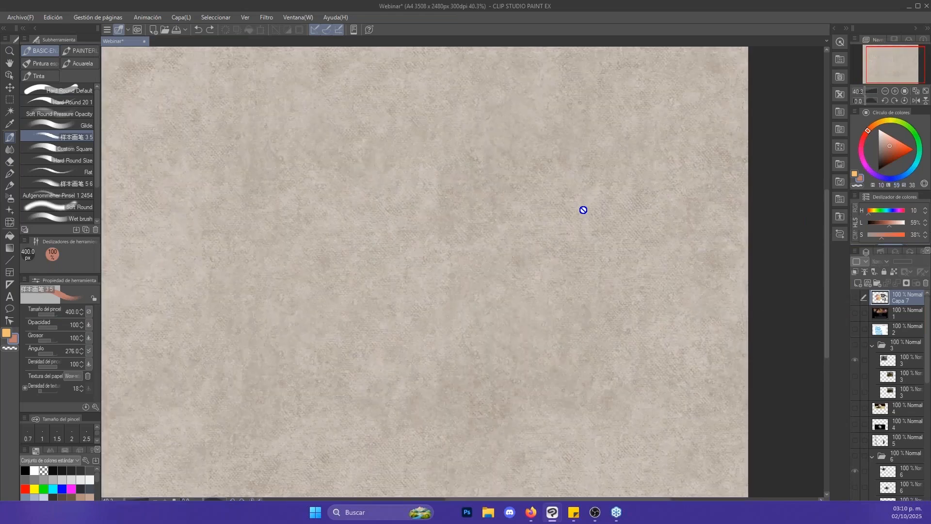
scroll(584, 209, down, 1)
click(855, 345)
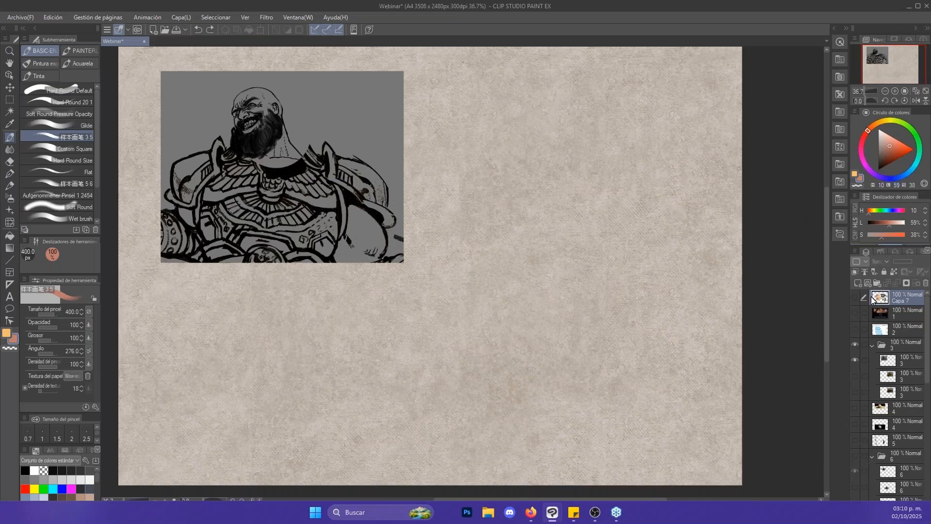
- Show the bottom layer of folder 3 with the partly coloured armour, and the middle layer with the finished painting
click(856, 376)
click(856, 376)
click(855, 390)
key(alt+space)
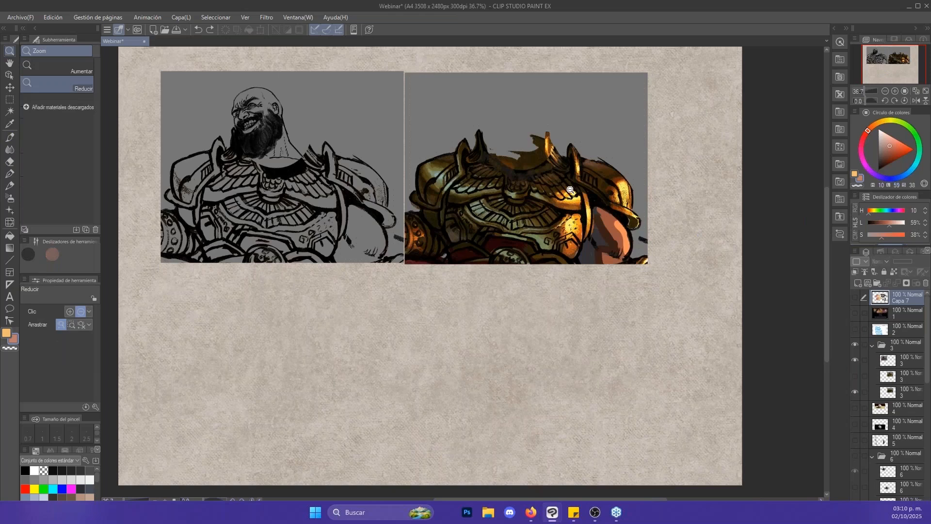
drag(570, 190, 674, 222)
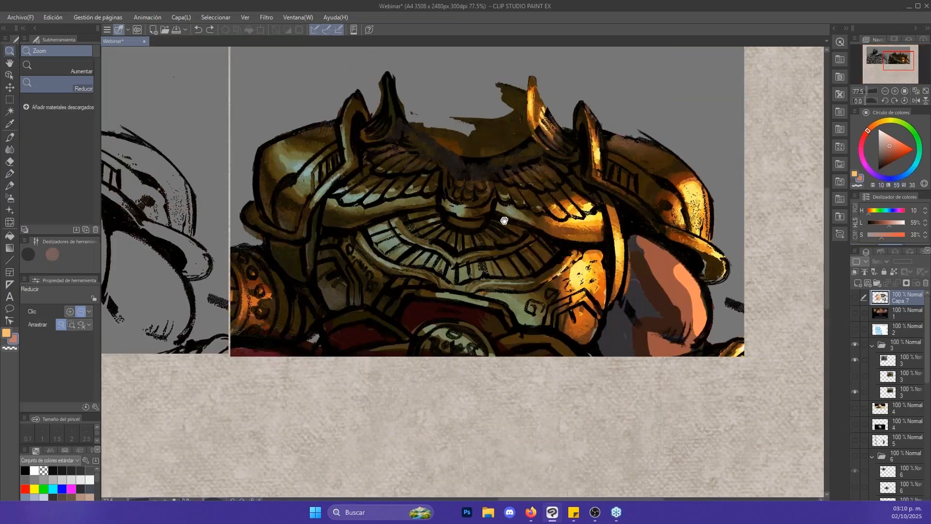
drag(504, 221, 585, 238)
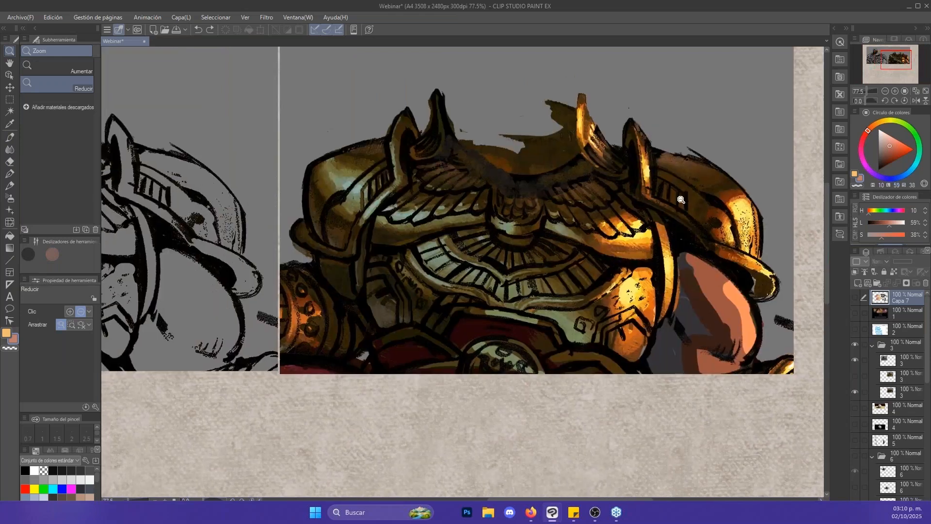
click(855, 375)
- Examine the finished warrior painting up close and compare its shading with the line art beside it
drag(692, 164, 690, 194)
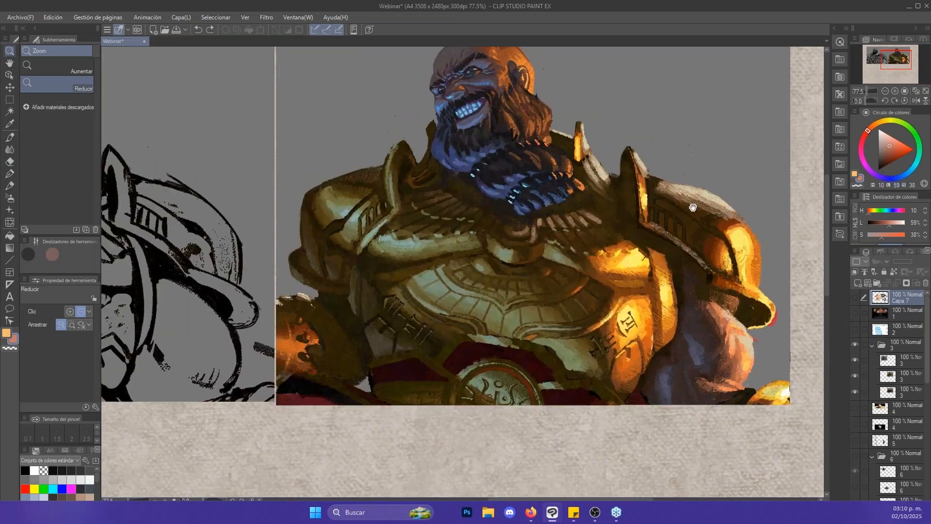
drag(737, 216, 730, 223)
drag(644, 175, 665, 192)
click(666, 192)
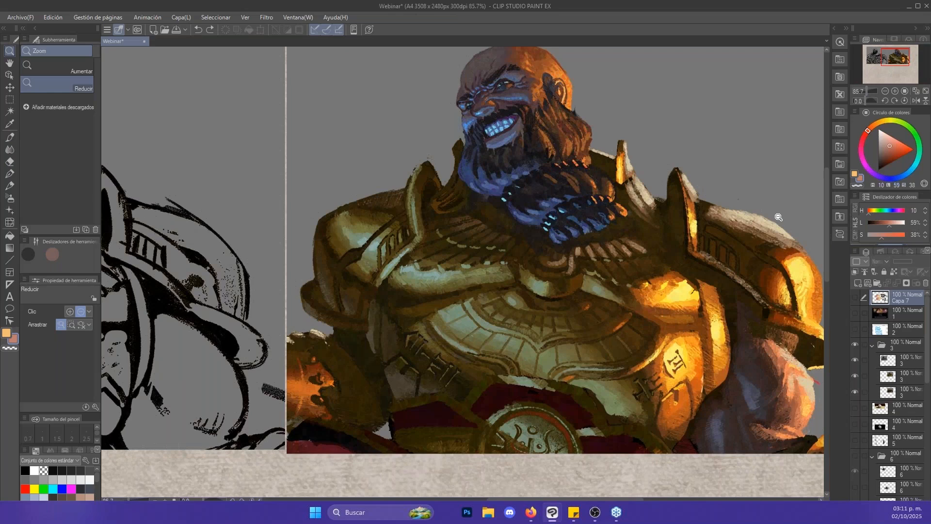
click(749, 265)
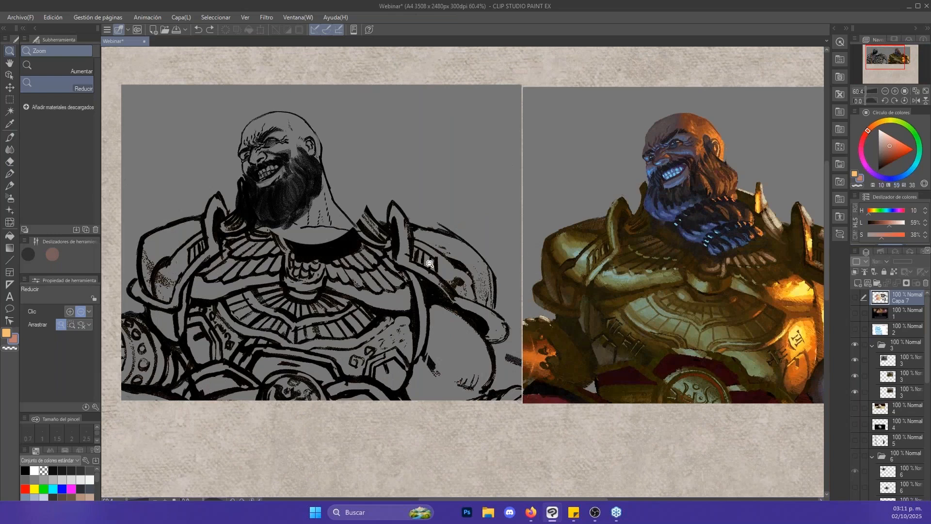
scroll(570, 288, up, 2)
scroll(708, 263, down, 2)
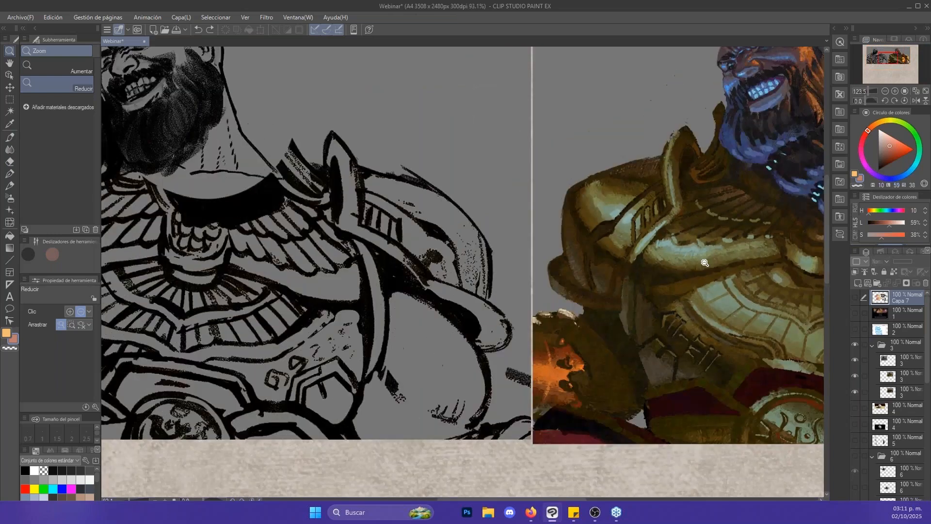
drag(704, 258, 638, 206)
- Show layer Capa 7 again, clear all brush and blending samples from it, and return to the brush
click(856, 298)
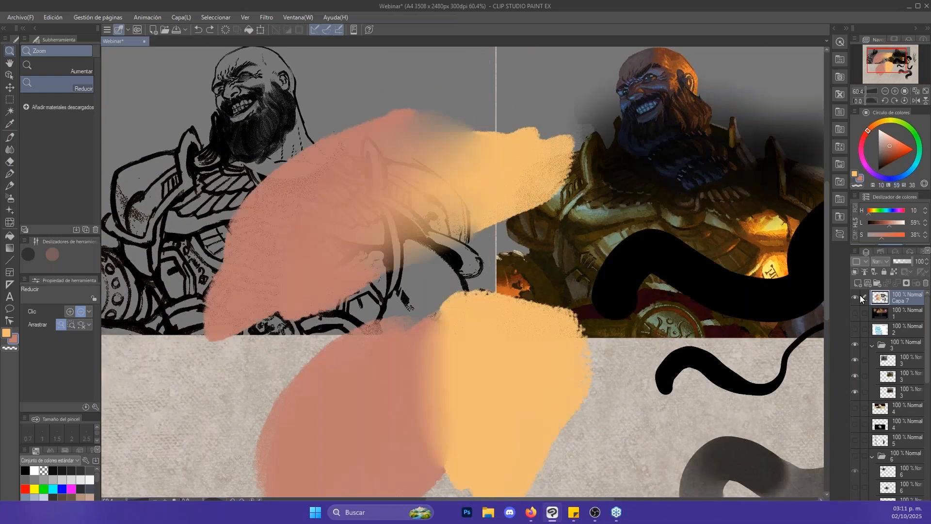
key(Delete)
mouse_move(726, 277)
mouse_down()
mouse_move(709, 263)
mouse_move(702, 217)
mouse_move(702, 234)
mouse_up()
key(ctrl+d)
scroll(708, 219, down, 3)
scroll(706, 223, up, 2)
key(b)
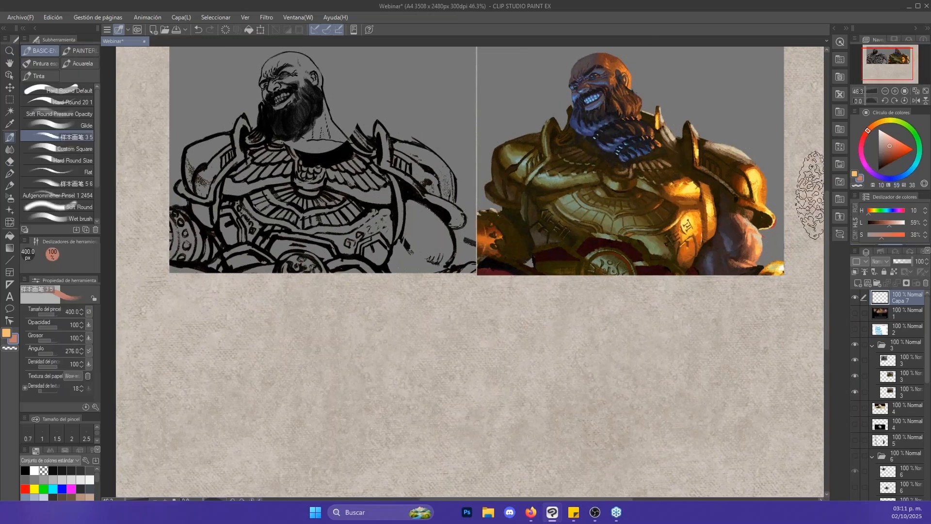
- Paint a large rounded reddish-brown mass (H 10, L 33, S 44) below the warrior painting with the Glide brush, enlarging it from 150 px
key(bracketleft)
key(bracketleft)
key(bracketleft)
key(bracketleft)
click(893, 155)
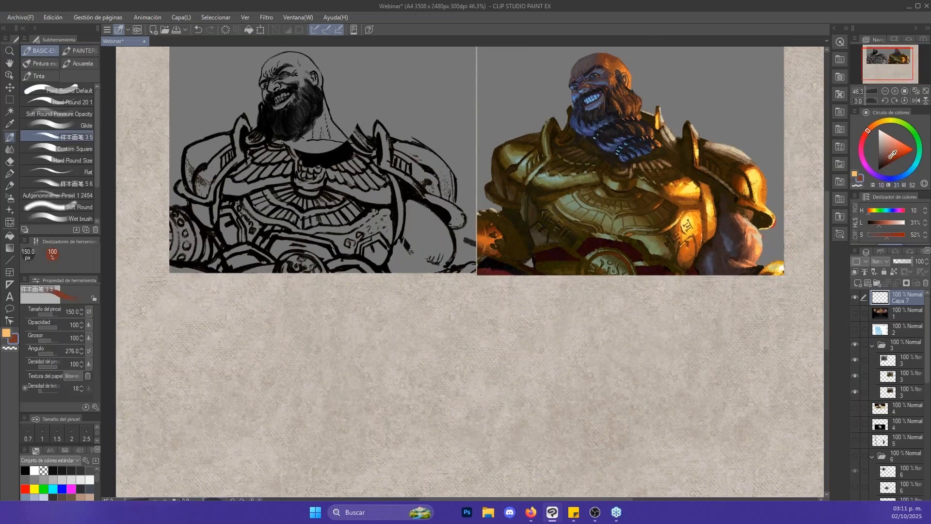
click(91, 126)
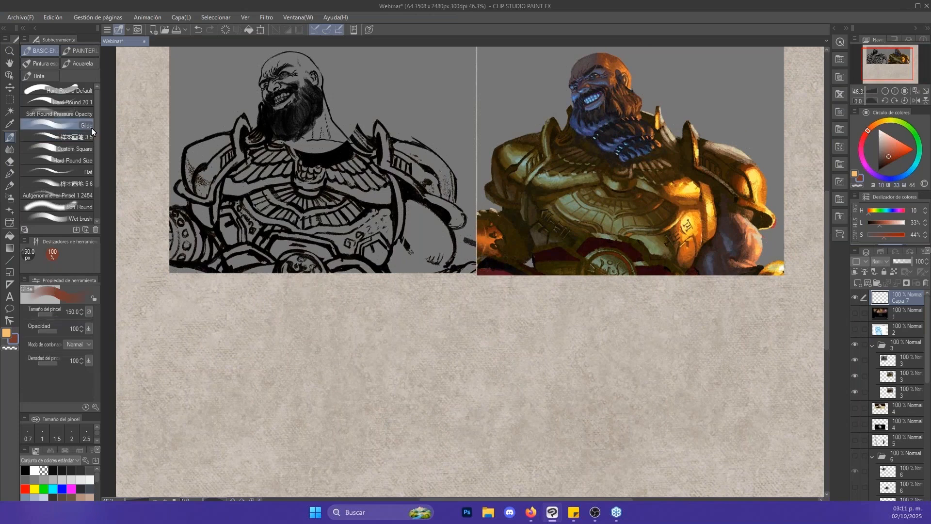
mouse_move(600, 362)
mouse_down()
mouse_move(616, 363)
mouse_move(583, 313)
mouse_up()
key(bracketright)
key(bracketright)
drag(545, 354, 560, 381)
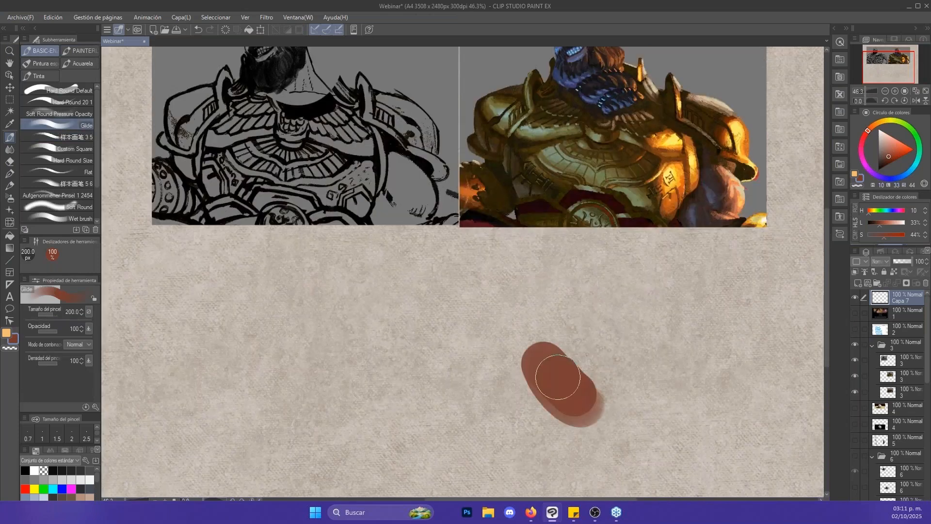
key(bracketright)
key(bracketright)
key(bracketright)
key(bracketright)
mouse_move(568, 335)
mouse_down()
mouse_move(582, 369)
mouse_move(542, 367)
mouse_move(623, 354)
mouse_move(604, 400)
mouse_move(561, 343)
mouse_move(577, 329)
mouse_up()
- Paint an oval tan light area (H 35, L 63, S 34) over the upper part of the brown mass with the Glide brush
key(bracketleft)
key(x)
click(888, 144)
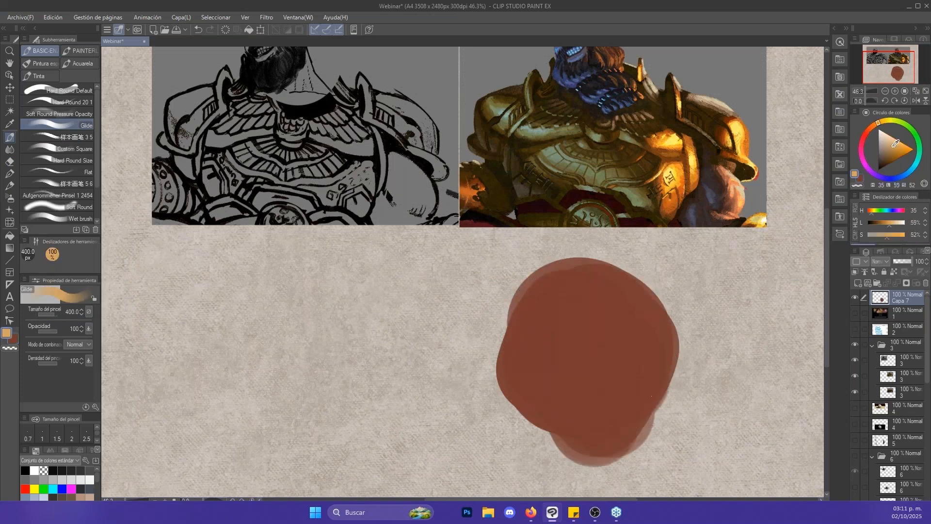
key(bracketleft)
key(bracketleft)
key(bracketleft)
mouse_move(608, 358)
mouse_down()
mouse_move(588, 324)
mouse_move(614, 335)
mouse_move(603, 341)
mouse_move(614, 358)
mouse_move(609, 349)
mouse_move(603, 362)
mouse_up()
key(bracketright)
key(bracketright)
key(bracketright)
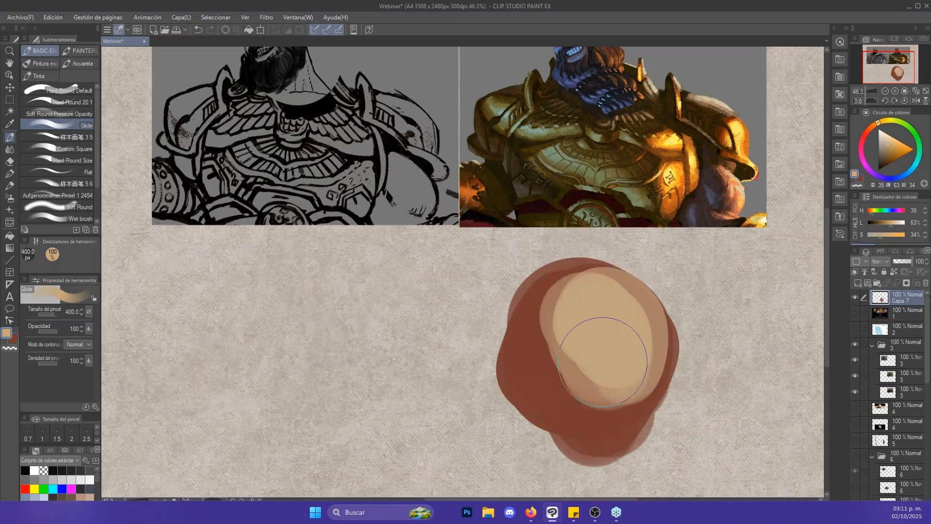
- Sample the reddish brown and darken the left edge of the tan area with the Glide brush at 150 px
alt+click(585, 404)
key(bracketleft)
key(bracketleft)
key(bracketleft)
key(bracketleft)
key(bracketleft)
drag(556, 311, 576, 383)
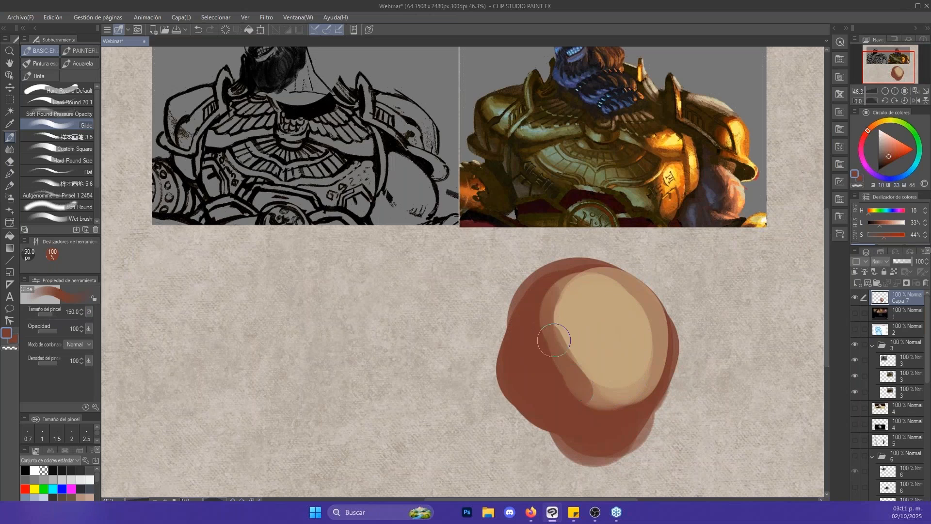
mouse_move(554, 332)
mouse_down()
mouse_move(593, 390)
mouse_move(574, 362)
mouse_up()
- Extend the tan forehead leftward at 150 px and carve the left eye socket beneath it in reddish brown
alt+click(593, 315)
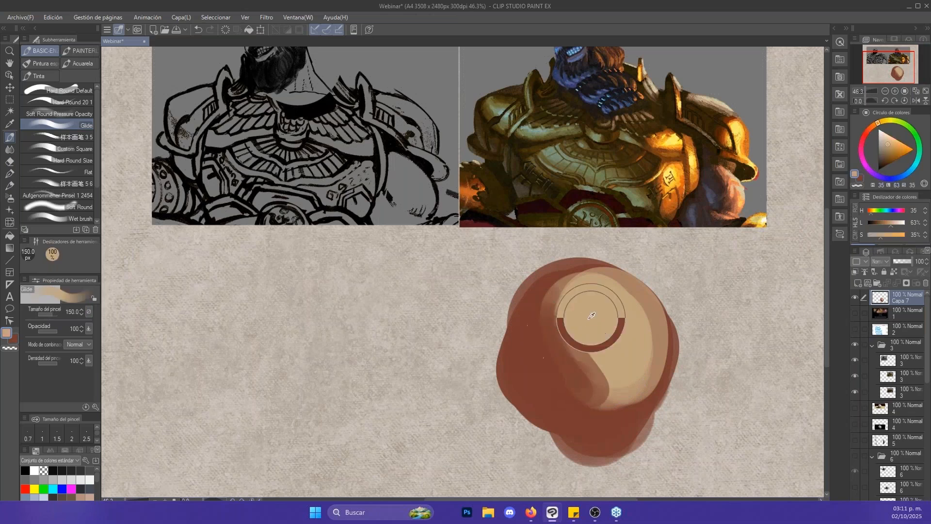
mouse_move(578, 290)
mouse_down()
mouse_move(532, 325)
mouse_move(582, 307)
mouse_up()
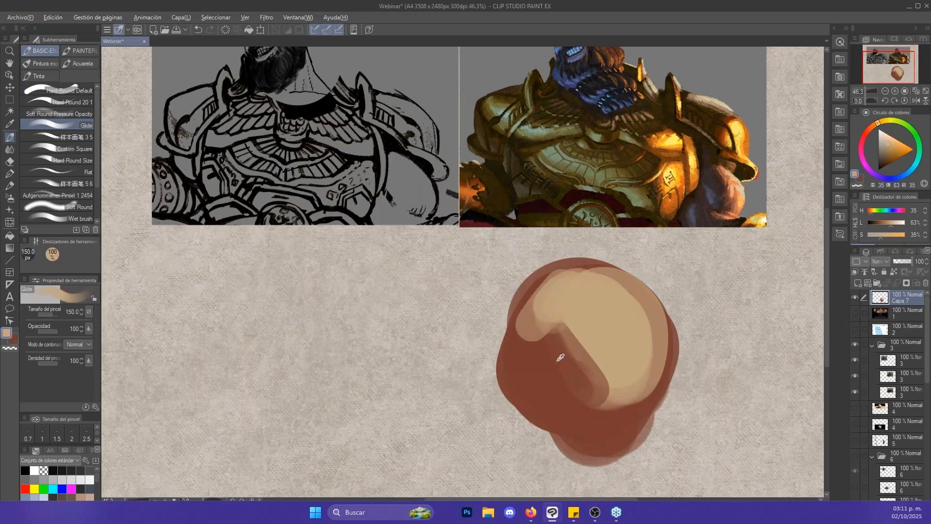
alt+click(522, 343)
drag(526, 340, 564, 342)
- Shade the right eye socket with a light brown tone, reducing the Glide brush to 100 px
key(bracketleft)
drag(624, 361, 632, 361)
key(bracketleft)
mouse_move(631, 367)
mouse_down()
mouse_move(621, 368)
mouse_move(656, 345)
mouse_move(634, 377)
mouse_move(606, 338)
mouse_up()
- Sample the tan and paint the left brow, cheek and nose highlights with the 100 px brush
alt+click(636, 336)
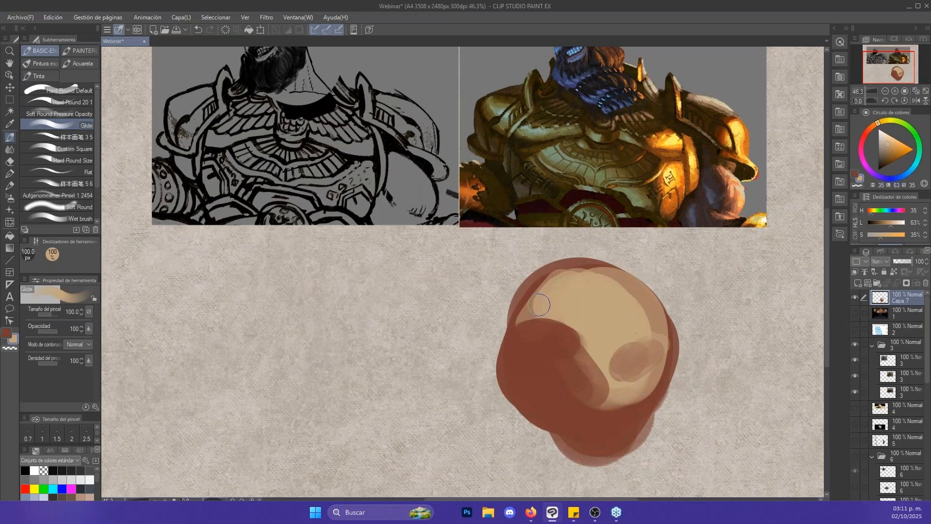
mouse_move(540, 304)
mouse_down()
mouse_move(557, 320)
mouse_move(538, 321)
mouse_move(586, 330)
mouse_move(554, 328)
mouse_move(605, 383)
mouse_move(590, 385)
mouse_move(598, 403)
mouse_move(587, 384)
mouse_move(585, 398)
mouse_move(586, 384)
mouse_move(597, 413)
mouse_up()
key(])
key([)
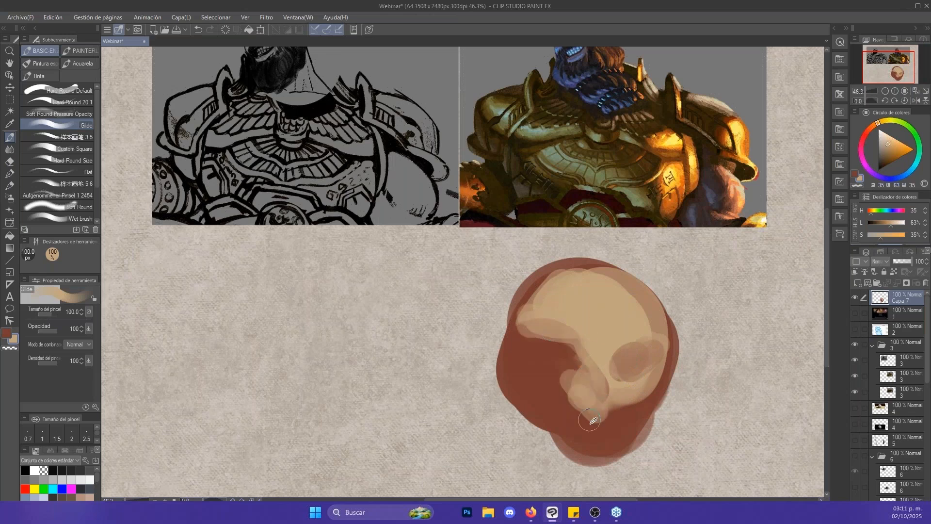
- Define the side of the nose and a triangular left cheek light by alternating reddish brown and tan strokes
alt+click(583, 429)
key([)
mouse_move(570, 367)
mouse_down()
mouse_move(569, 409)
mouse_move(562, 351)
mouse_move(584, 378)
mouse_move(591, 355)
mouse_move(550, 379)
mouse_move(558, 381)
mouse_move(540, 376)
mouse_move(588, 348)
mouse_move(586, 327)
mouse_move(563, 346)
mouse_move(604, 386)
mouse_up()
key(x)
alt+click(590, 356)
alt+click(592, 326)
key(])
drag(549, 344, 610, 392)
- Block in the lower face in reddish brown at 120 px, tapering the jaw to a narrow chin
key(])
mouse_move(565, 359)
mouse_down()
mouse_move(613, 398)
mouse_move(659, 359)
mouse_up()
drag(628, 393, 664, 350)
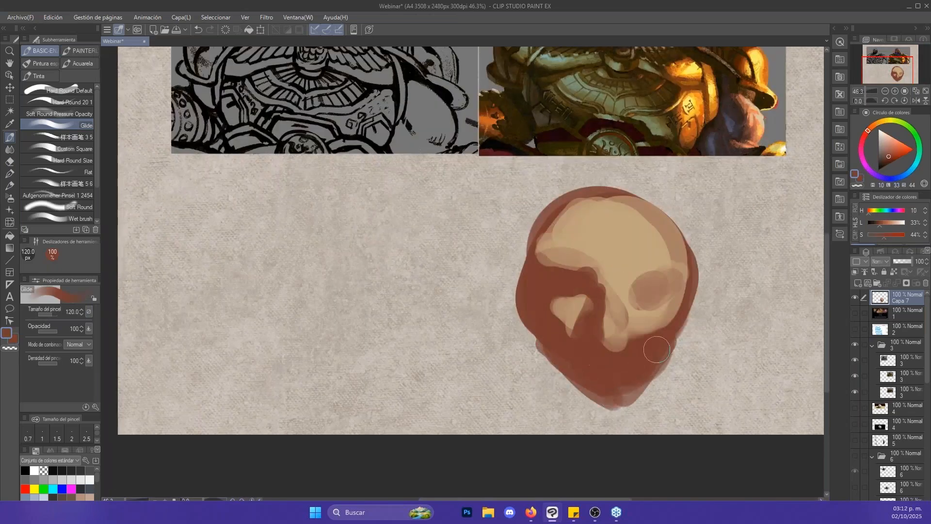
- Deepen the shadow under the right brow and beneath the nose tip, reducing the brush to 40 px
alt+click(617, 264)
key([)
mouse_move(616, 284)
mouse_down()
mouse_move(632, 342)
mouse_move(639, 276)
mouse_move(664, 275)
mouse_move(653, 276)
mouse_up()
alt+click(631, 352)
key([)
key([)
key([)
key([)
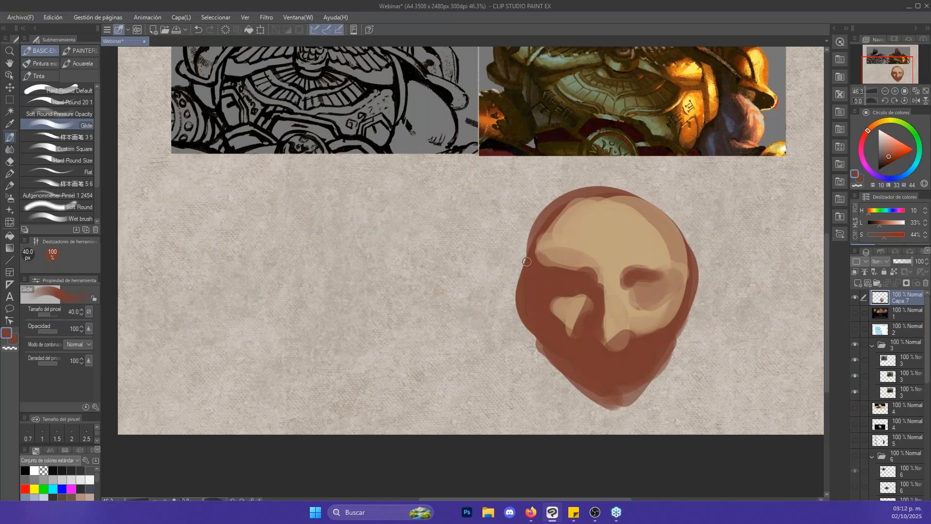
- Raise and widen the top of the skull with the Licuar tool, enlarging its size from 70 px to 500 px
click(10, 222)
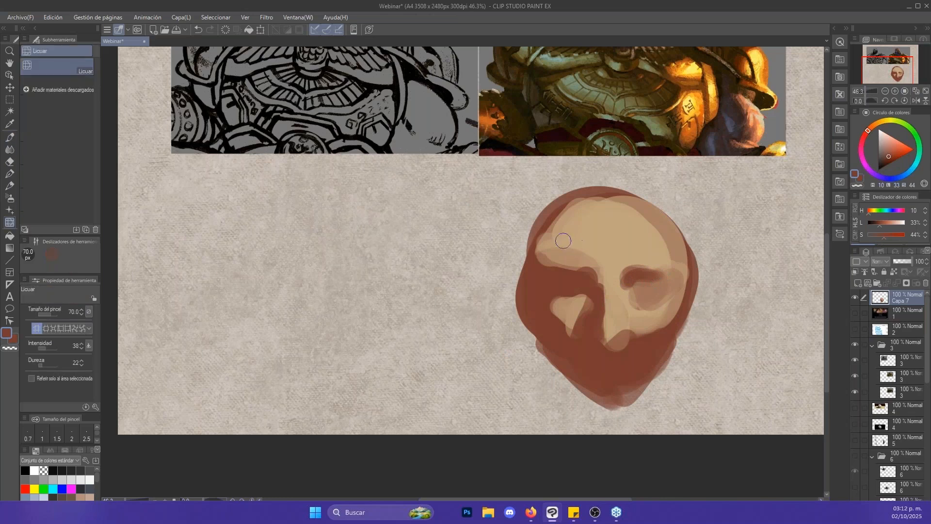
key(])
key(])
key(])
key(])
key(])
key(])
key(])
mouse_move(565, 228)
mouse_down()
mouse_move(541, 218)
mouse_move(603, 208)
mouse_move(655, 167)
mouse_move(613, 188)
mouse_up()
key(])
key(])
key(])
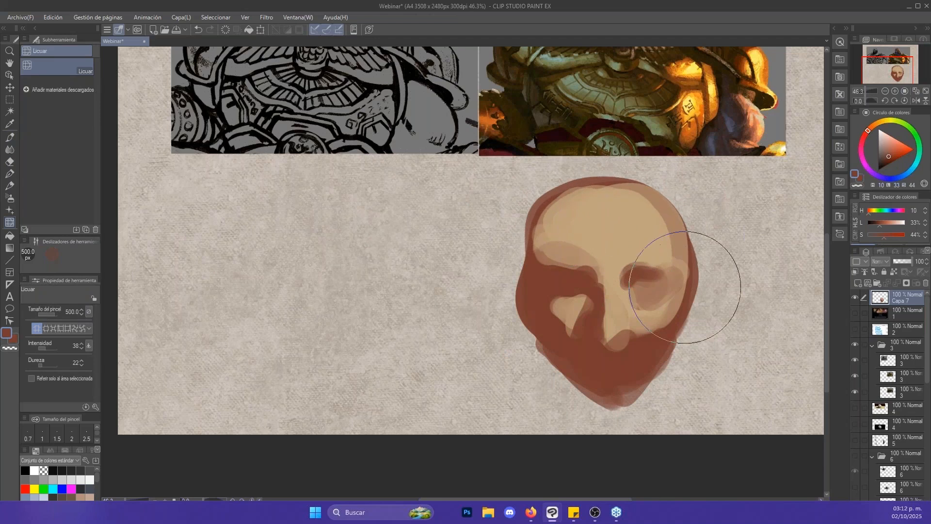
- Reshape the left brow and eye socket with the Licuar tool at 200 px, and return to the 40 px Glide brush
key(bracketleft)
key(bracketleft)
key(bracketleft)
key(bracketleft)
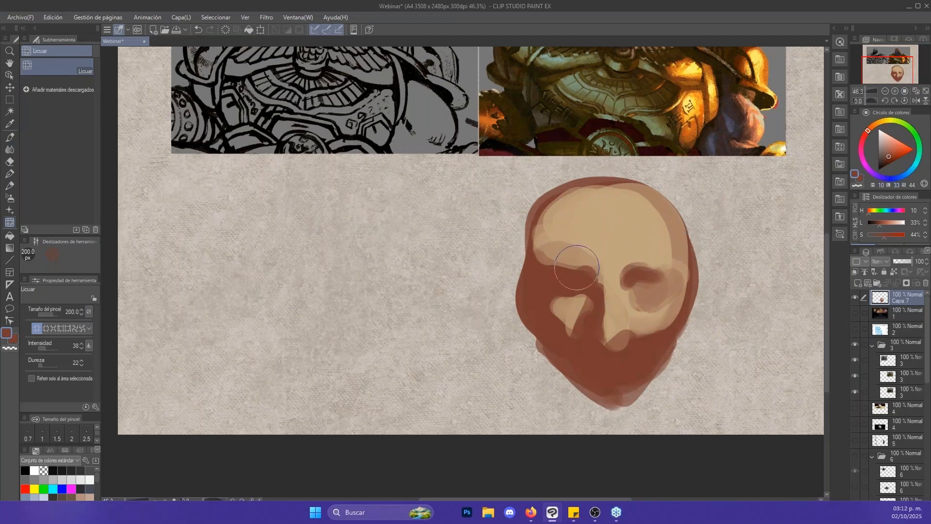
mouse_move(577, 268)
mouse_down()
mouse_move(578, 291)
mouse_move(566, 280)
mouse_up()
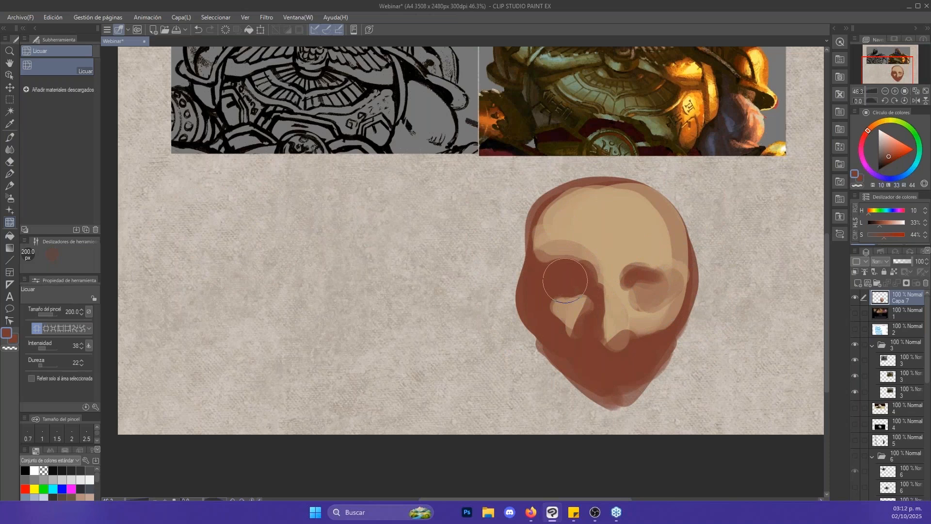
key(b)
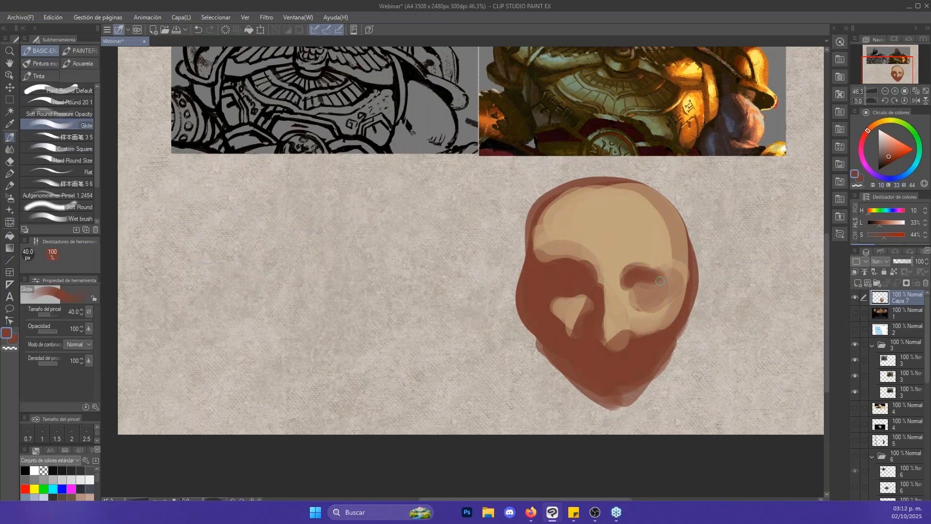
- Blend the light patch beneath the left eye socket into the surrounding shadow with Punta del dedo at 170 px
key(bracketright)
key(j)
key(bracketleft)
key(bracketleft)
key(bracketleft)
mouse_move(556, 311)
mouse_down()
mouse_move(564, 328)
mouse_move(582, 330)
mouse_up()
key(space)
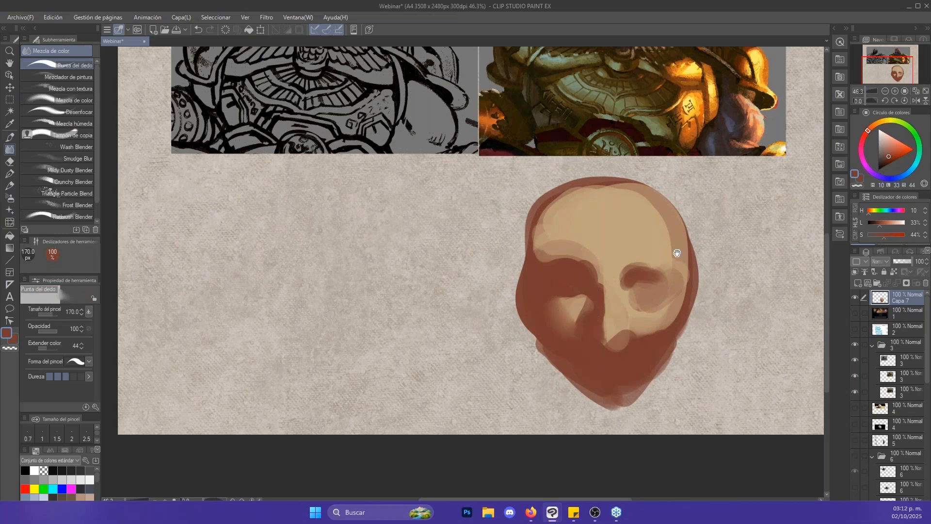
- Glaze reddish brown over the upper forehead and the left side of the skull with the Glide brush
drag(677, 252, 655, 289)
key(b)
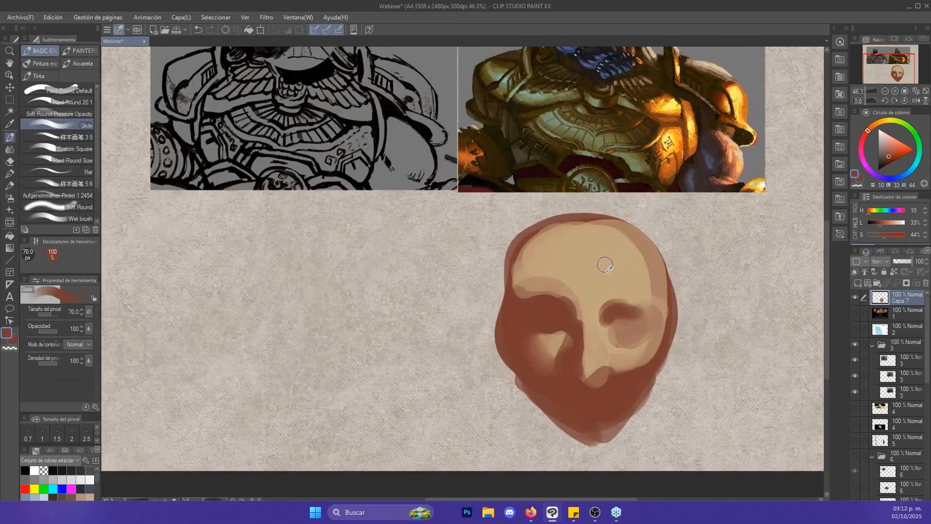
alt+click(605, 265)
mouse_move(563, 285)
mouse_down()
mouse_move(528, 290)
mouse_move(548, 268)
mouse_move(534, 307)
mouse_move(540, 262)
mouse_move(629, 264)
mouse_up()
key(x)
alt+click(536, 311)
key(])
key(])
key(])
key(])
key(ctrl+z)
key(])
mouse_move(533, 253)
mouse_down()
mouse_move(621, 252)
mouse_move(530, 249)
mouse_move(507, 275)
mouse_move(509, 311)
mouse_up()
- Shade between the brows with the Glide brush at 70 px and blend the forehead tones with Punta del dedo at 120 px
key([)
key([)
key([)
key([)
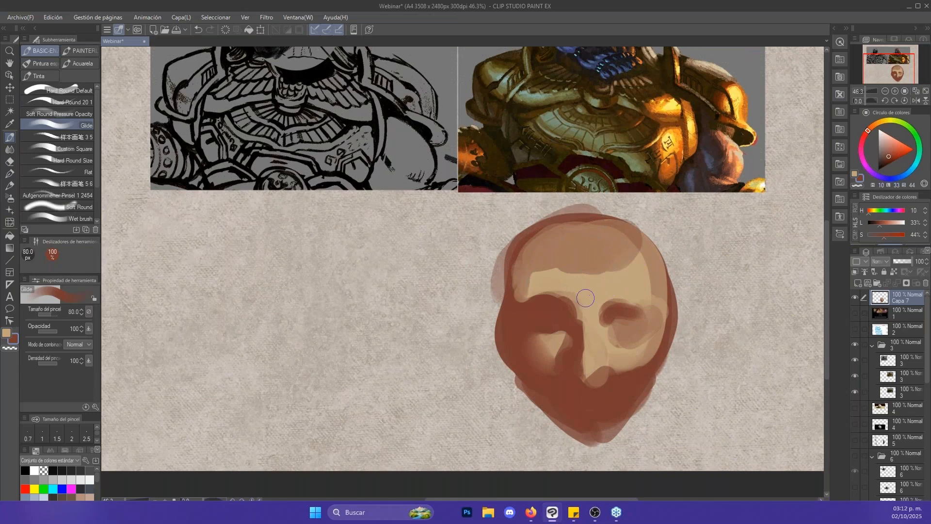
key(])
mouse_move(578, 311)
mouse_down()
mouse_move(587, 298)
mouse_move(599, 309)
mouse_up()
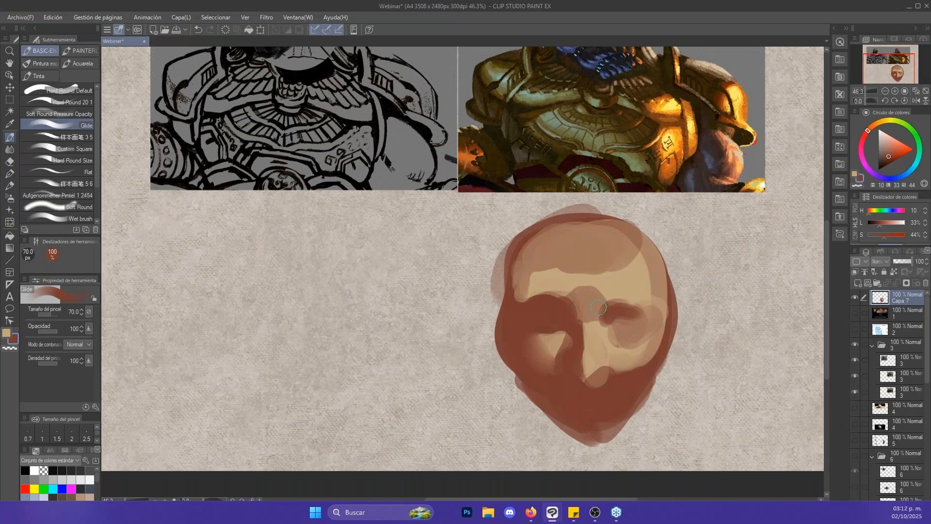
key(j)
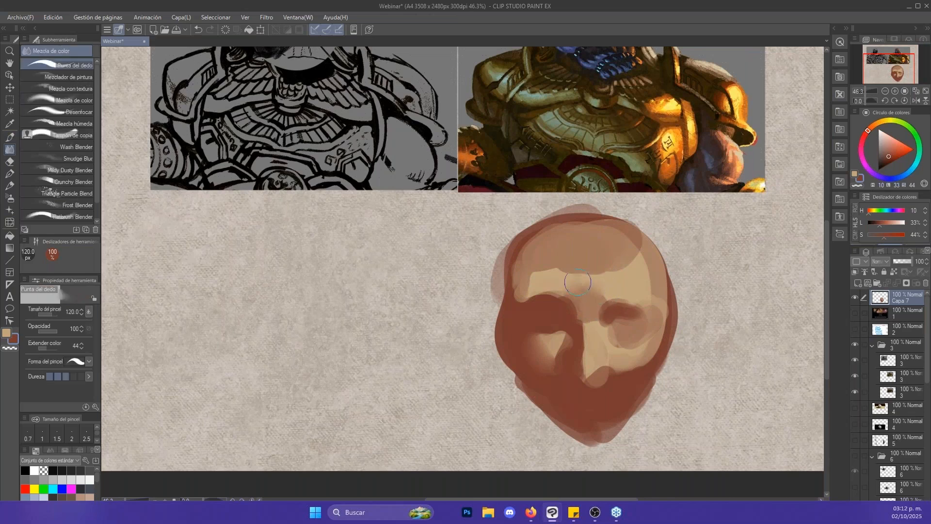
mouse_move(578, 282)
mouse_down()
mouse_move(572, 303)
mouse_move(550, 300)
mouse_move(557, 282)
mouse_move(537, 276)
mouse_move(628, 261)
mouse_move(614, 257)
mouse_move(652, 286)
mouse_up()
key(bracketright)
key(bracketright)
- Paint a reddish-brown patch and an adjoining tan patch on the blank canvas beside the head with the Glide brush at 250 px
key(ctrl+alt+space)
click(624, 279)
key(b)
key(bracketright)
key(bracketright)
key(bracketright)
key(bracketright)
key(bracketright)
key(bracketright)
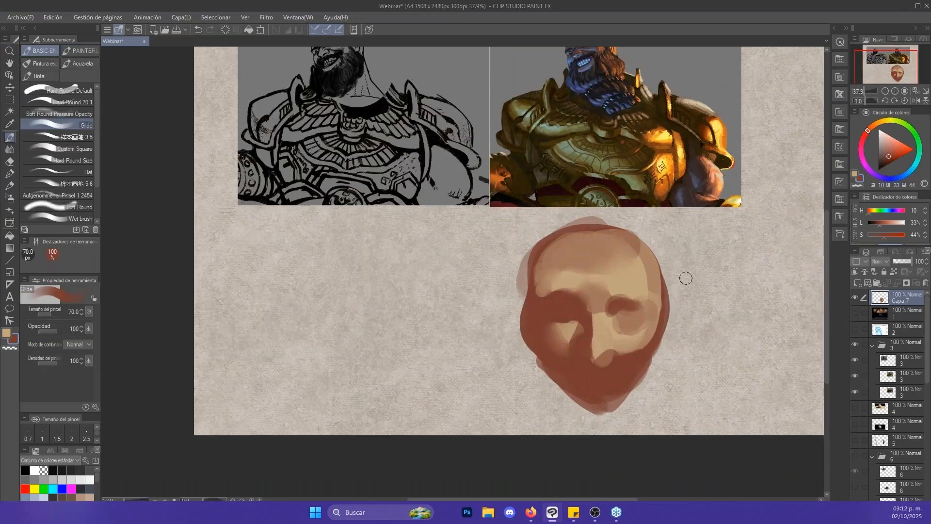
key(bracketright)
drag(410, 307, 528, 307)
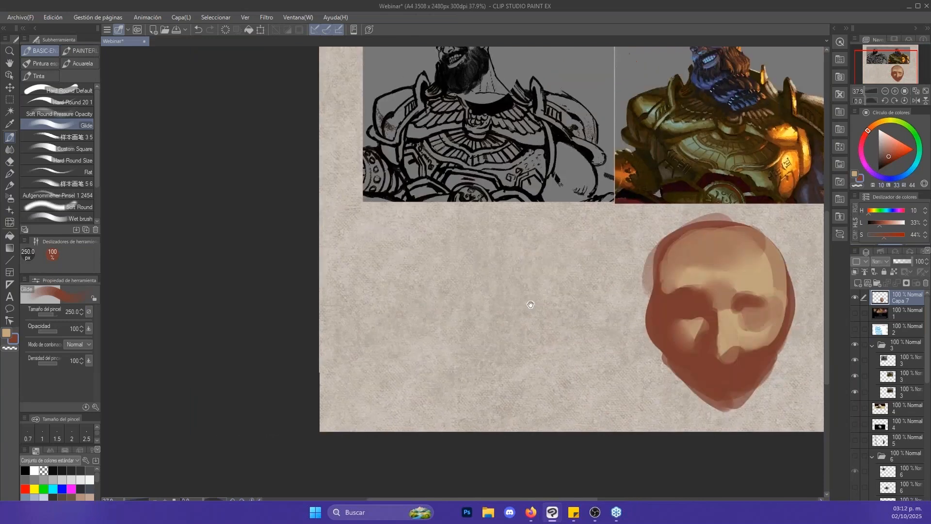
click(442, 335)
mouse_move(442, 334)
mouse_down()
mouse_move(466, 293)
mouse_move(473, 306)
mouse_move(498, 299)
mouse_move(469, 309)
mouse_move(596, 291)
mouse_up()
key(x)
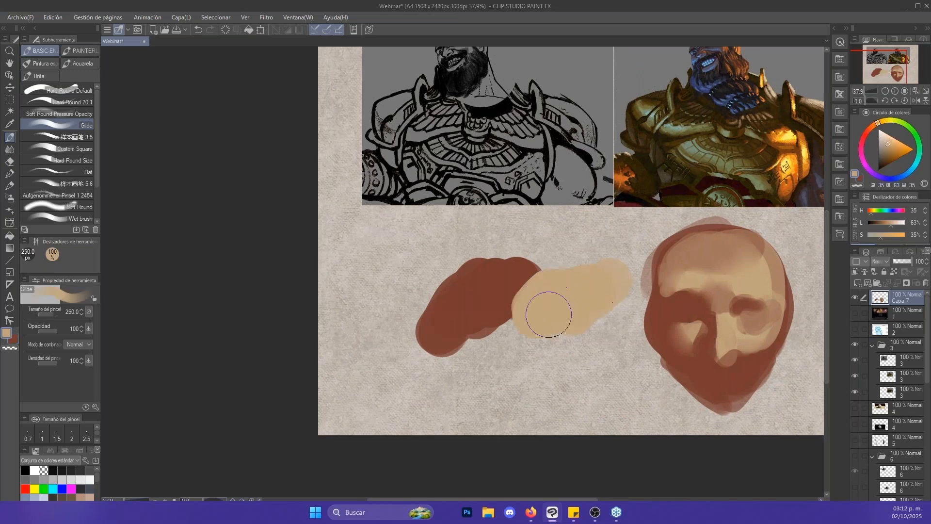
- Blend the seam between the two patches with Punta del dedo and paint a tan stroke along their underside with Glide at 200 px
key(j)
key(bracketright)
mouse_move(519, 297)
mouse_down()
mouse_move(499, 291)
mouse_move(545, 298)
mouse_move(528, 299)
mouse_up()
key(p)
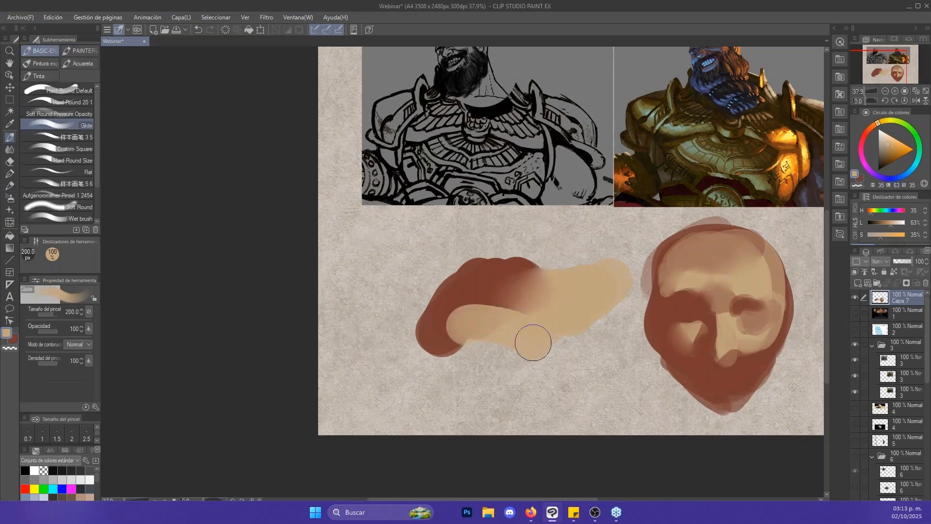
- Cover the lower part of the swatch with reddish brown and smudge it into the tan area
key(x)
mouse_move(480, 326)
mouse_down()
mouse_move(555, 339)
mouse_move(558, 298)
mouse_move(573, 289)
mouse_move(536, 326)
mouse_move(554, 286)
mouse_move(538, 349)
mouse_move(595, 312)
mouse_move(585, 342)
mouse_move(605, 339)
mouse_move(609, 322)
mouse_move(605, 308)
mouse_move(589, 364)
mouse_move(588, 297)
mouse_move(590, 336)
mouse_move(587, 311)
mouse_move(566, 347)
mouse_up()
key(j)
key(p)
key(x)
key(bracketleft)
key(bracketleft)
key(bracketleft)
key(bracketleft)
key(j)
- Model a curved reddish-brown form on the tan side, soften its edge with Punta del dedo at 170 px, and undo unwanted strokes
key(b)
key(x)
key(bracketright)
key(bracketright)
key(bracketright)
key(bracketright)
key(j)
key(x)
key(ctrl+z)
key(ctrl+z)
key(b)
key(j)
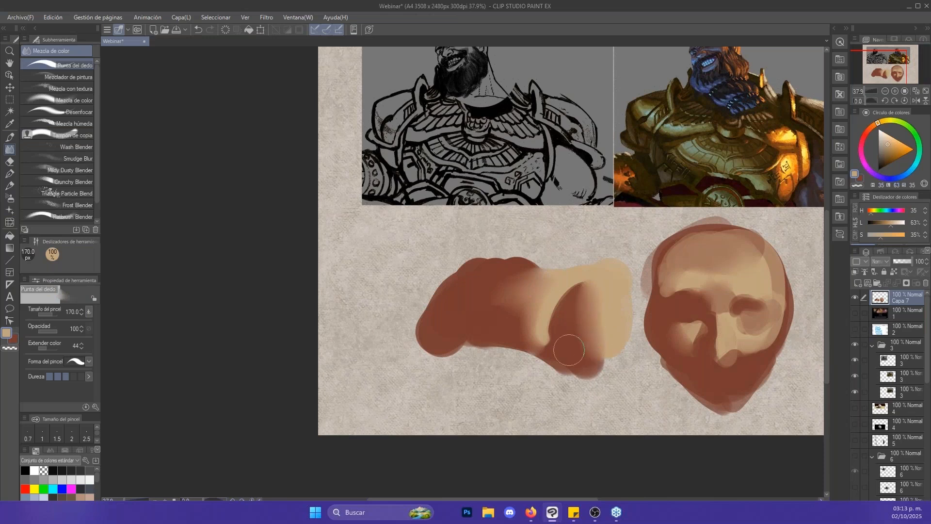
- Sample the reddish brown and paint a pointed bump on the swatch's upper edge with the Glide brush at 50 px
key(b)
alt+click(485, 275)
key([)
key([)
key([)
key([)
key([)
key([)
key([)
key([)
mouse_move(501, 263)
mouse_down()
mouse_move(538, 263)
mouse_move(524, 251)
mouse_move(508, 259)
mouse_move(534, 259)
mouse_up()
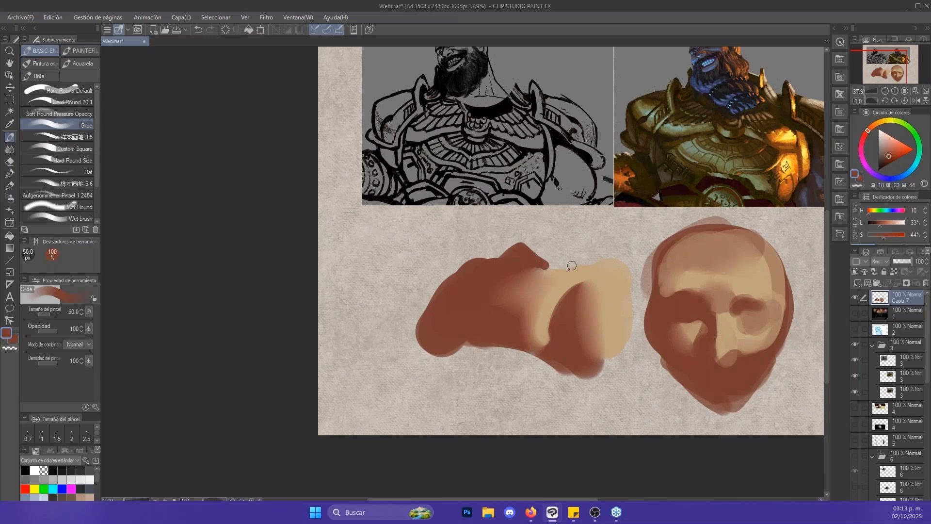
- Add reddish-brown strokes over the top of the blended swatch and a short sampled-tan stroke between them at 60 px
key(alt+space)
drag(673, 259, 586, 284)
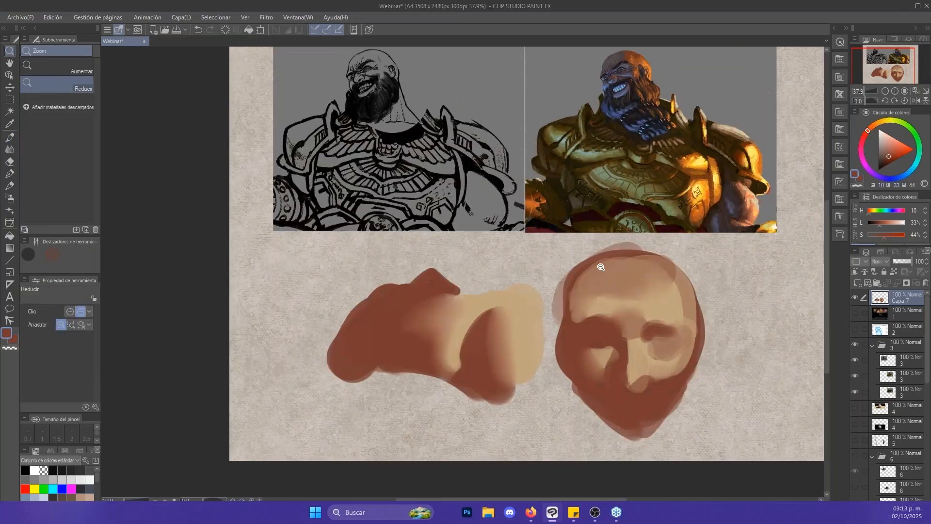
click(601, 267)
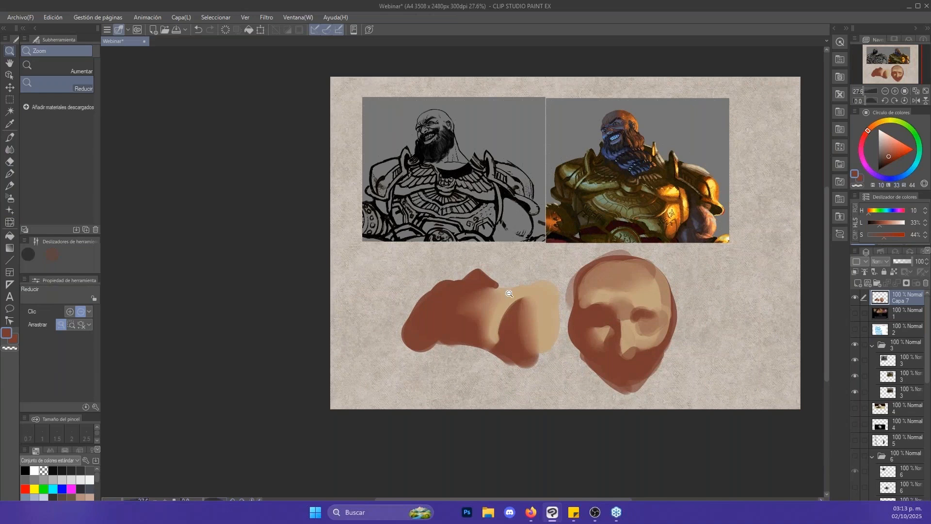
key(b)
mouse_move(505, 293)
mouse_down()
mouse_move(498, 277)
mouse_move(504, 292)
mouse_move(550, 275)
mouse_up()
key(bracketleft)
key(bracketleft)
key(x)
key(bracketleft)
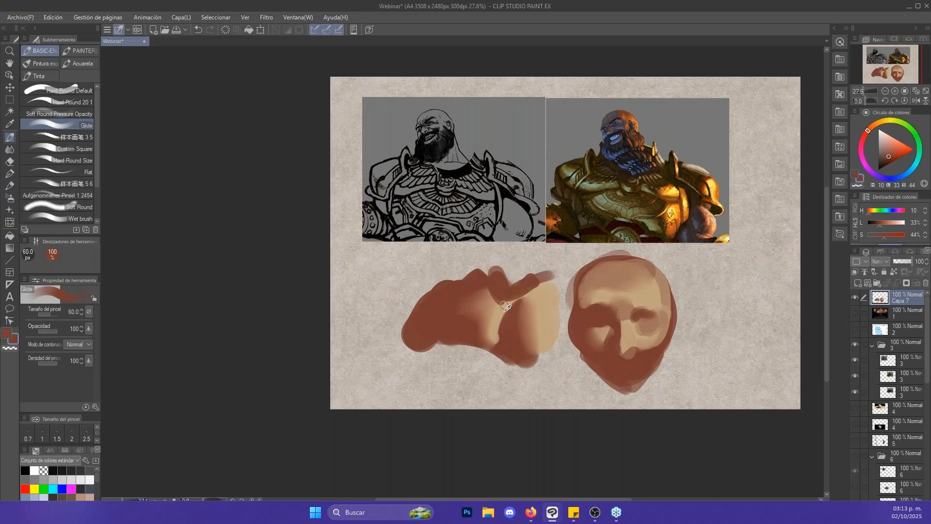
alt+click(505, 306)
drag(496, 288, 506, 297)
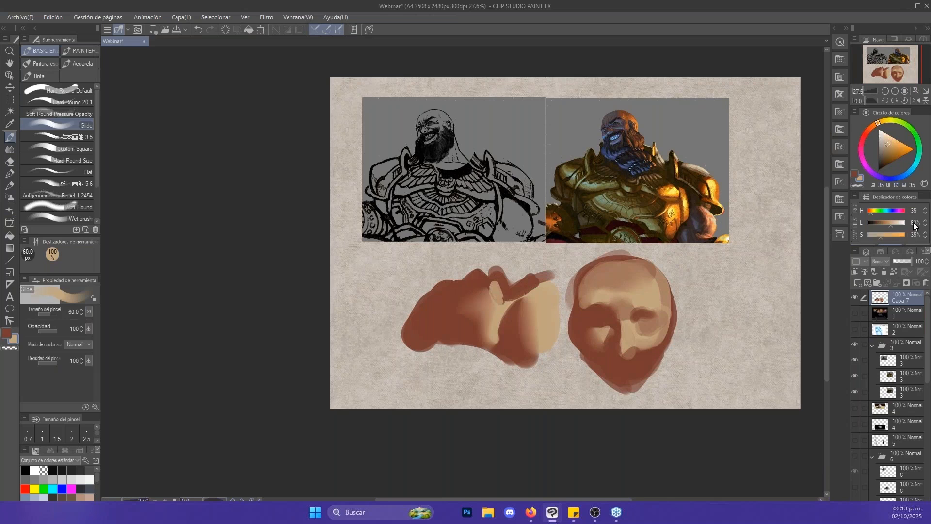
- Erase everything painted on layer Capa 7, and collapse and hide folder 3 with the warrior images
key(ctrl+a)
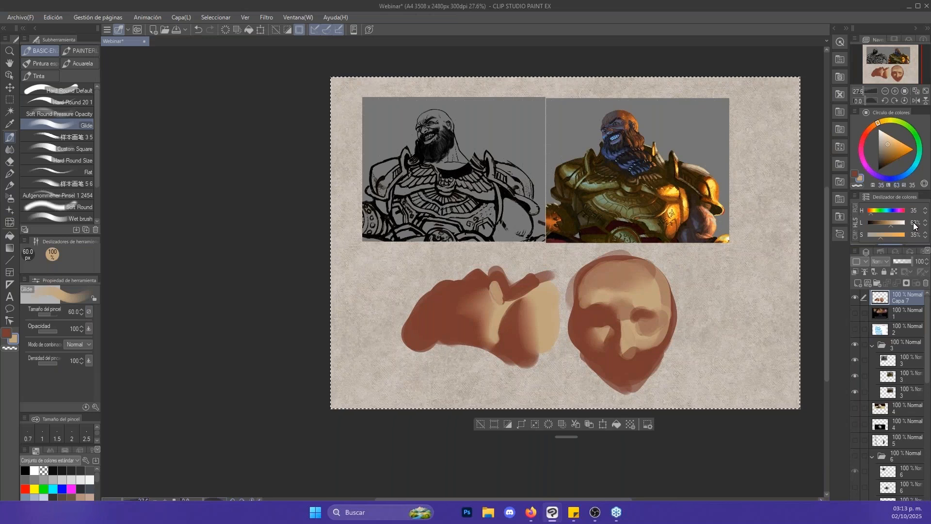
key(Delete)
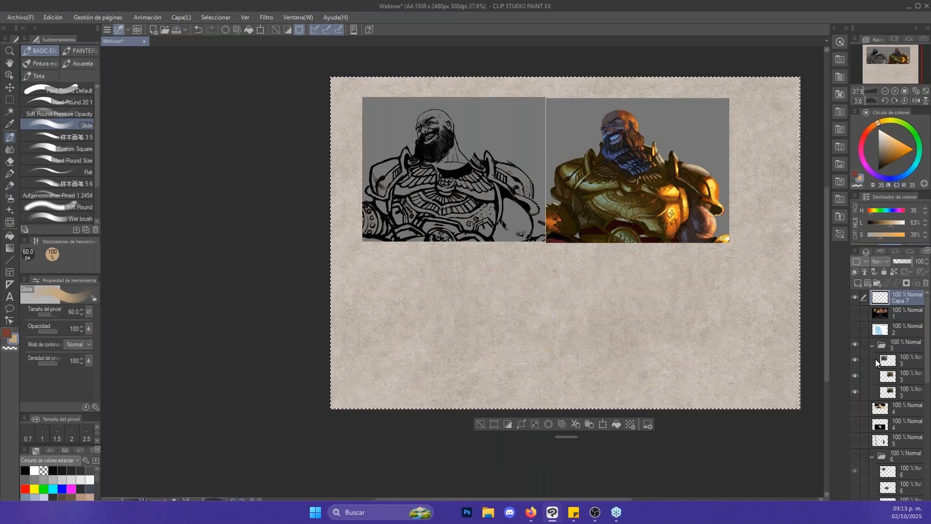
click(873, 346)
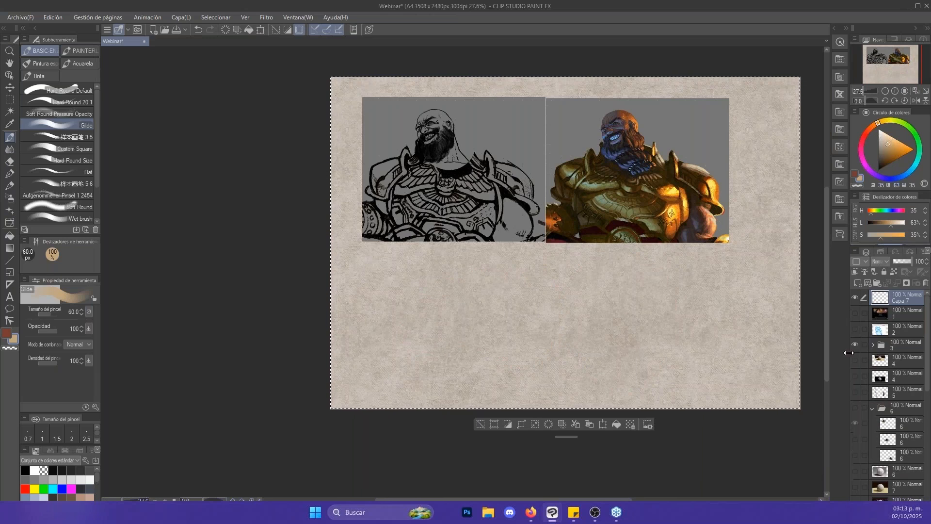
click(855, 344)
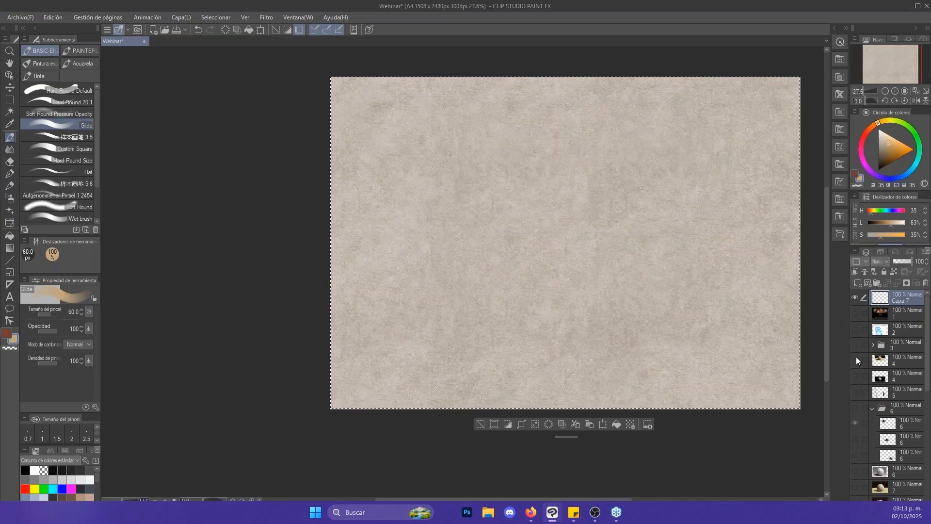
key(ctrl+d)
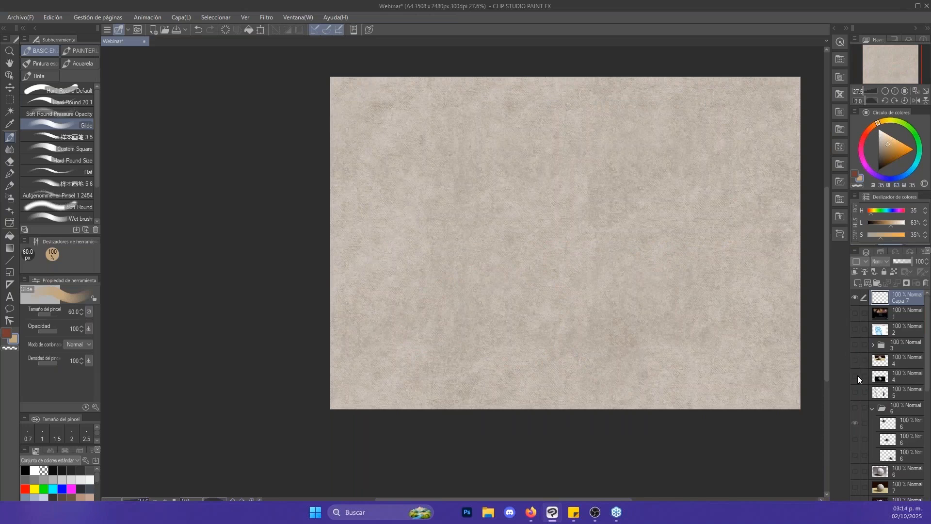
- Show and select the upper layer 4 holding the lit sphere on the yellow surface
click(855, 360)
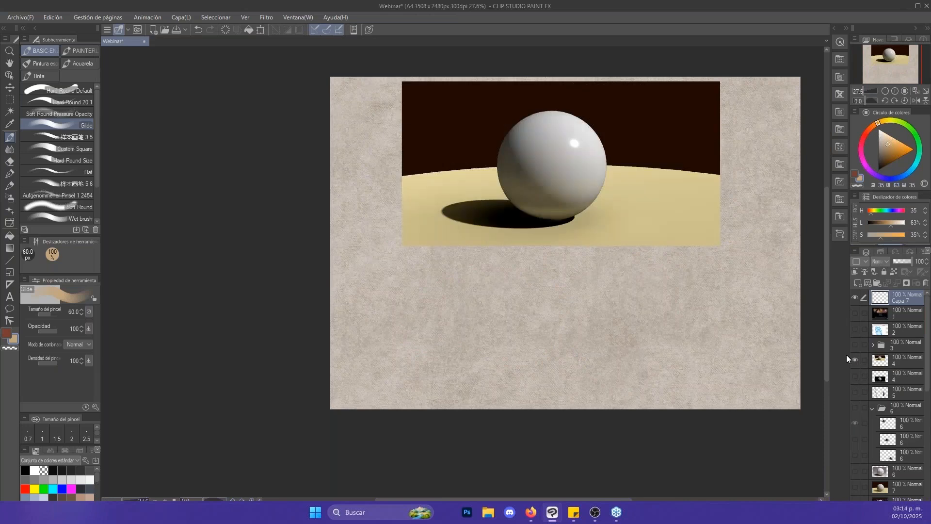
key(alt+space)
drag(589, 125, 588, 153)
click(885, 362)
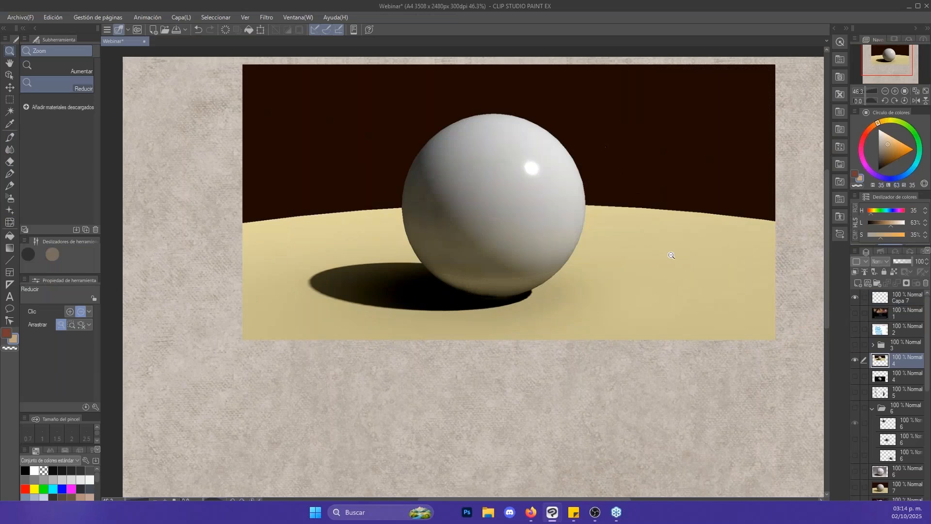
key(b)
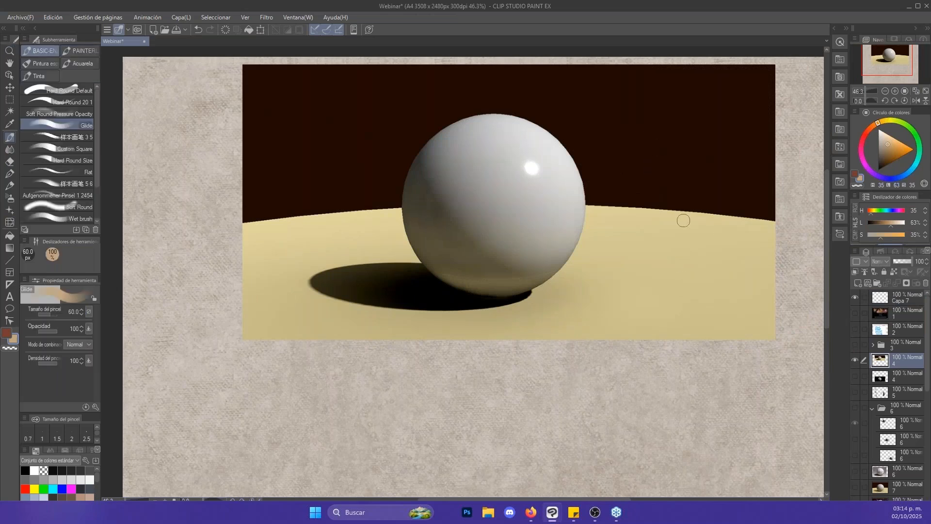
- Show the second layer 4 with the sphere on black and frame both sphere images together
key(alt+space)
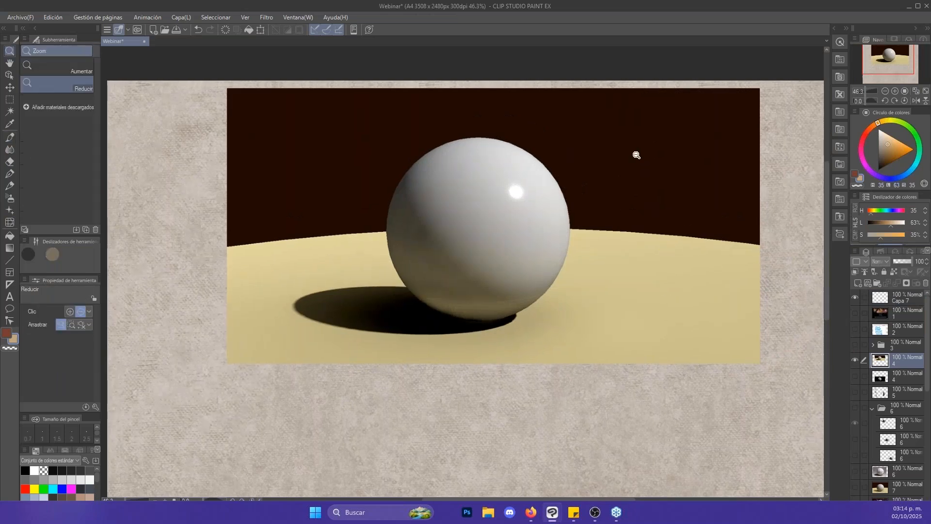
click(634, 154)
drag(634, 155, 640, 157)
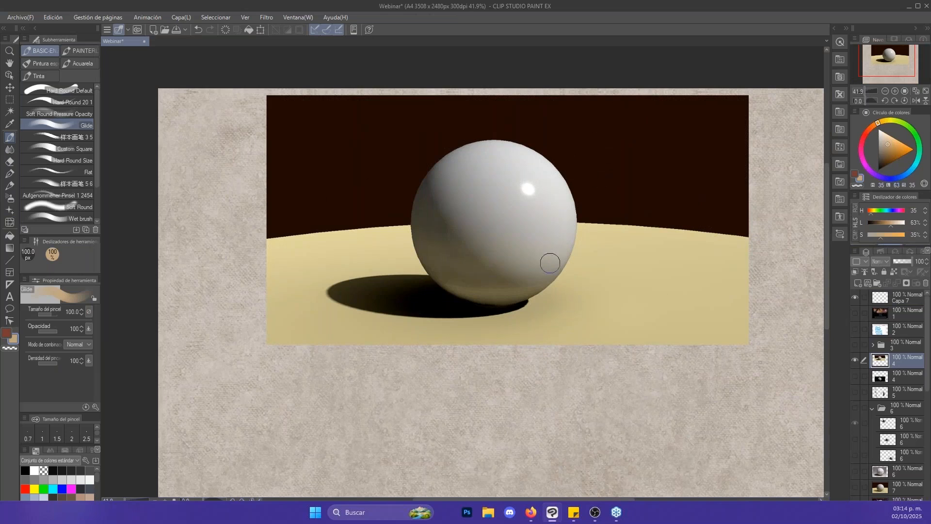
drag(709, 312, 679, 283)
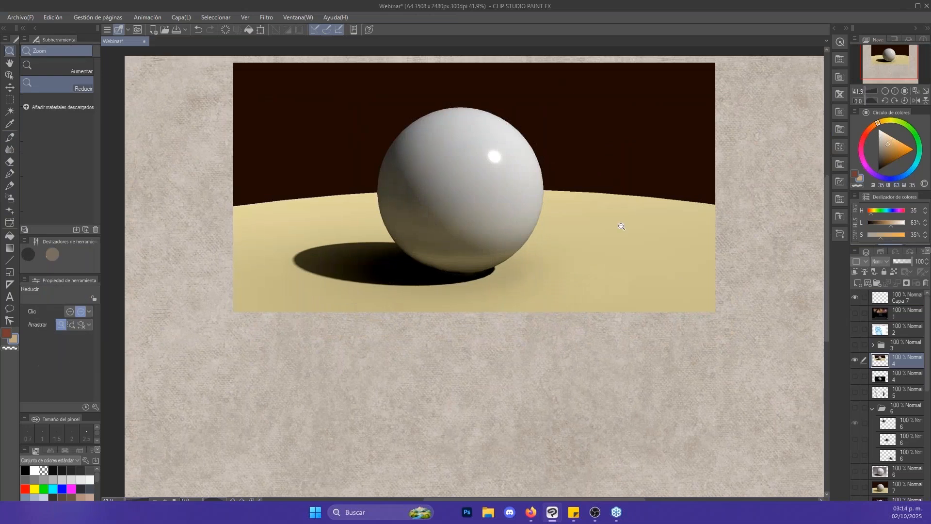
mouse_move(635, 233)
mouse_down()
mouse_move(615, 223)
mouse_move(630, 233)
mouse_up()
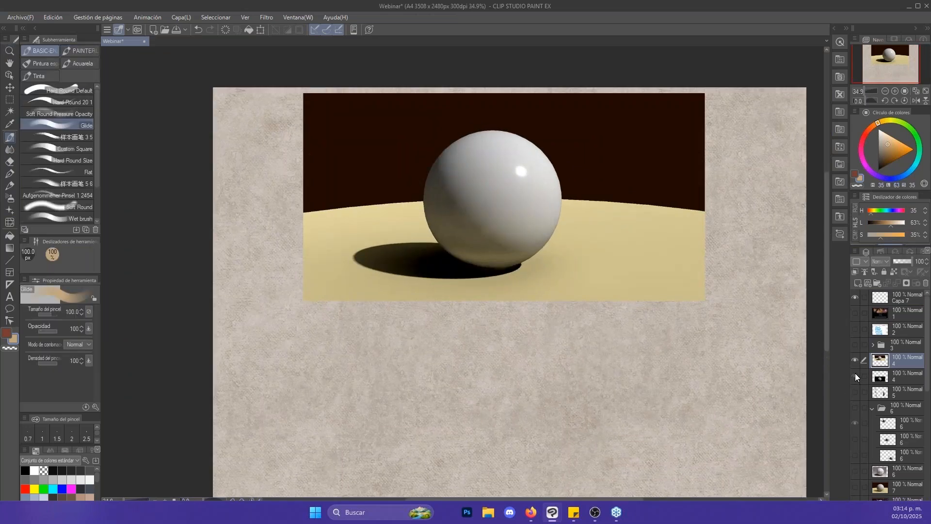
click(855, 376)
drag(545, 298, 533, 231)
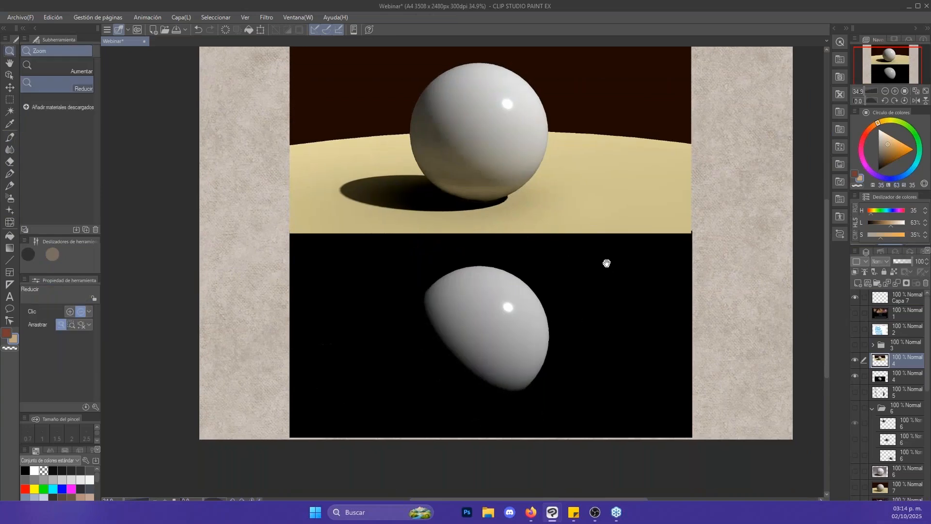
drag(607, 263, 605, 291)
click(420, 319)
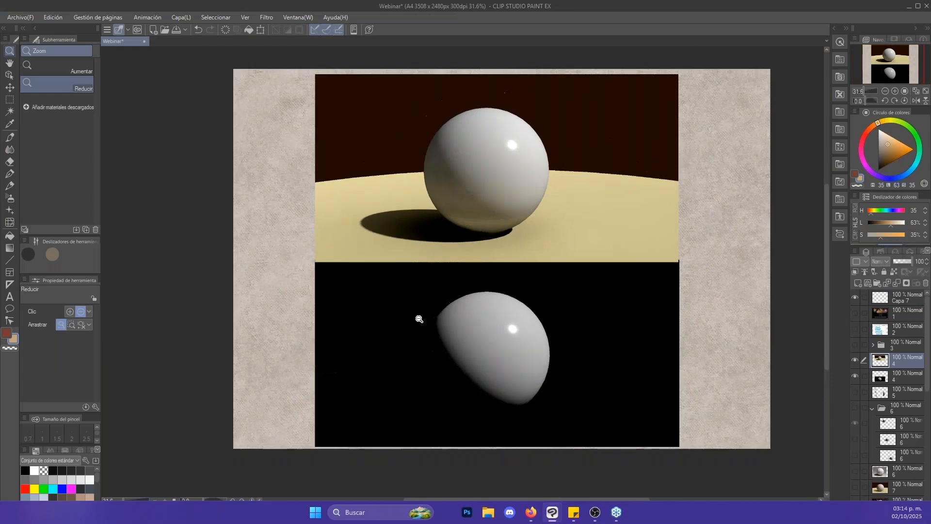
scroll(536, 282, up, 2)
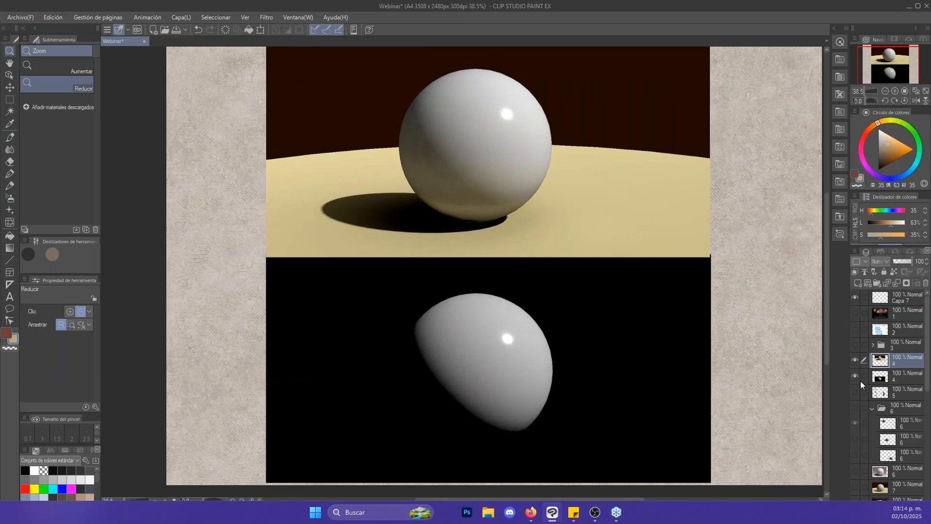
- Examine the shading and cast shadow of the upper sphere up close, reducing the Glide brush to 30 px
drag(720, 281, 747, 330)
drag(531, 142, 550, 151)
drag(577, 182, 539, 202)
key(b)
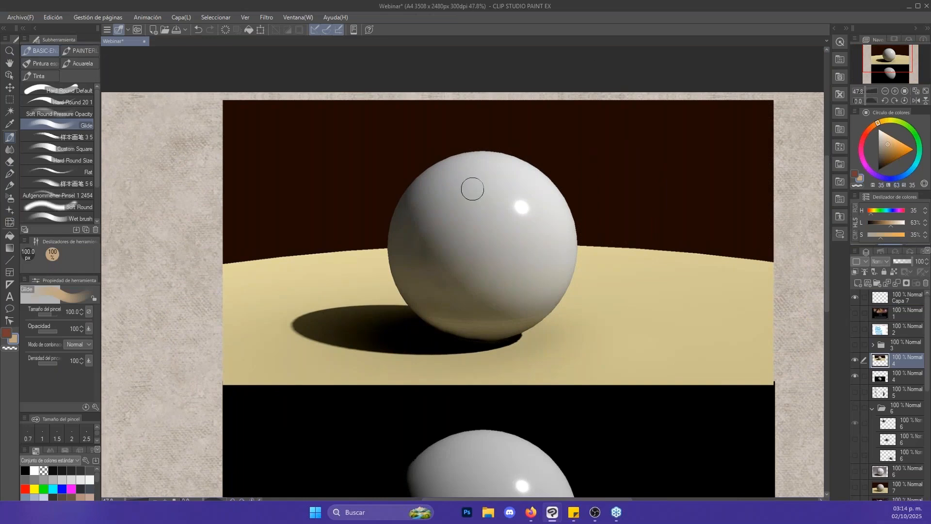
key(bracketleft)
key(bracketleft)
key(bracketleft)
key(bracketleft)
key(bracketleft)
drag(723, 195, 716, 208)
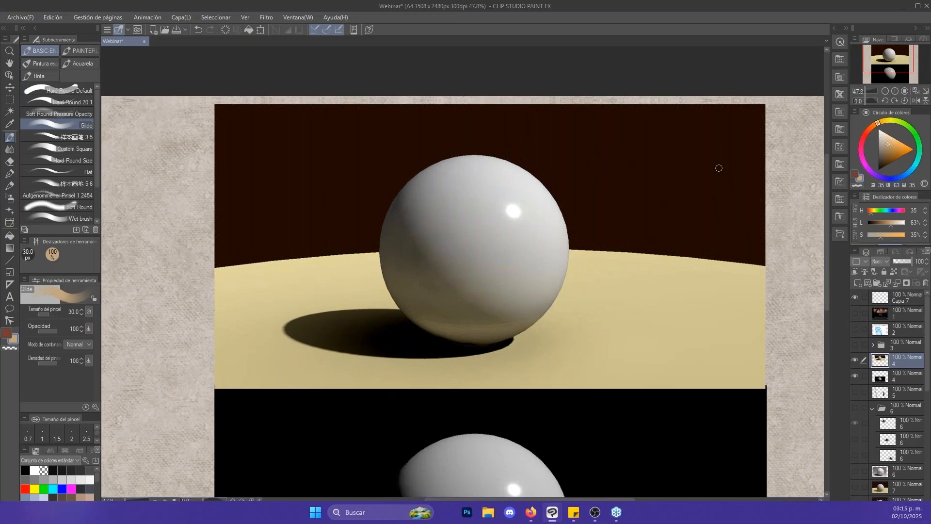
mouse_move(742, 262)
mouse_down()
mouse_move(731, 269)
mouse_move(742, 281)
mouse_up()
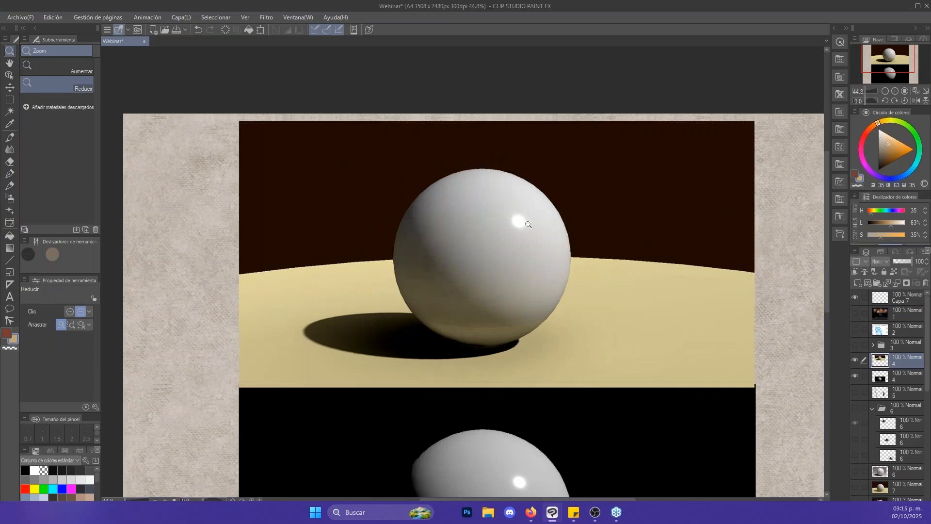
- Try a pale orange stroke (H 35, L 83, S 100) along the upper sphere's left edge at 60 px, and undo it
drag(879, 148, 891, 136)
key(bracketright)
key(bracketright)
key(bracketright)
mouse_move(413, 279)
mouse_down()
mouse_move(425, 202)
mouse_move(412, 299)
mouse_move(446, 181)
mouse_up()
key(ctrl+z)
key(ctrl+z)
key(ctrl+z)
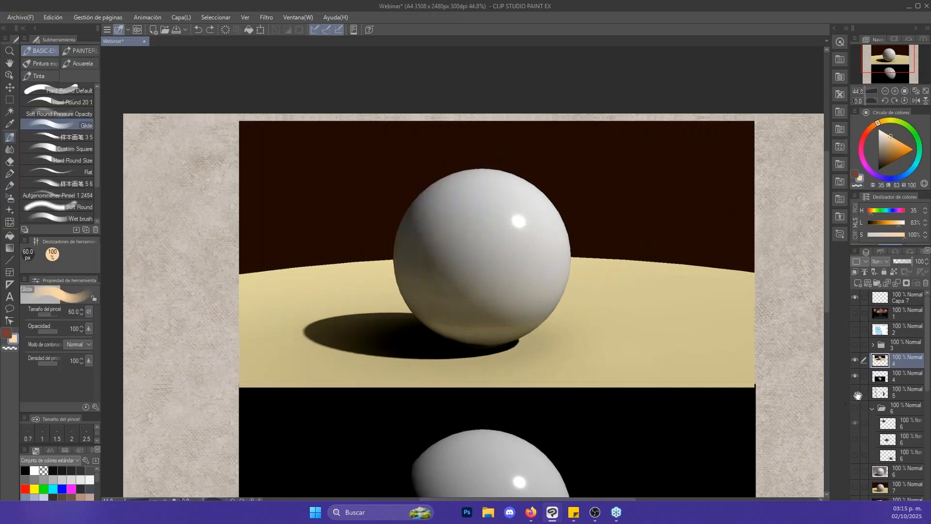
- Hide the upper layer 4 with the lit sphere on the yellow surface
click(855, 361)
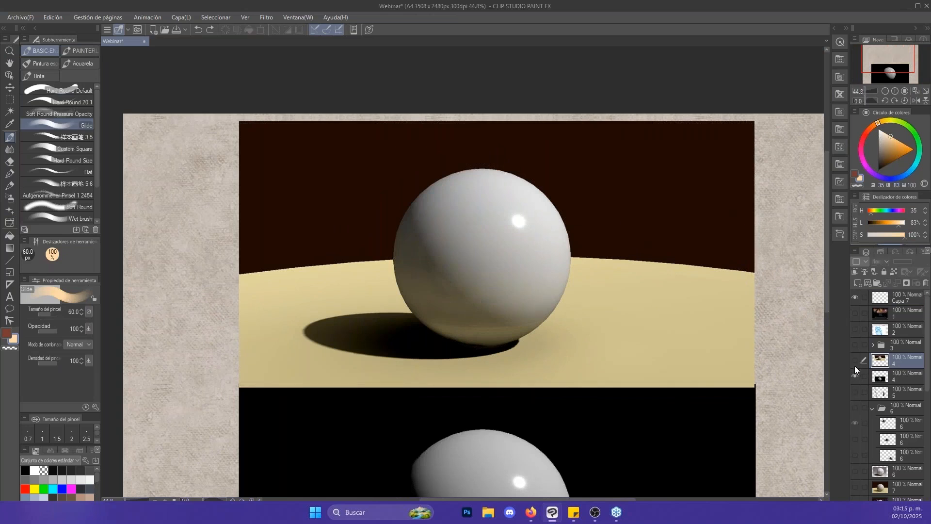
- Show layer 5 with the three head studies and the light-arrow value diagram, and make it the active layer
click(855, 392)
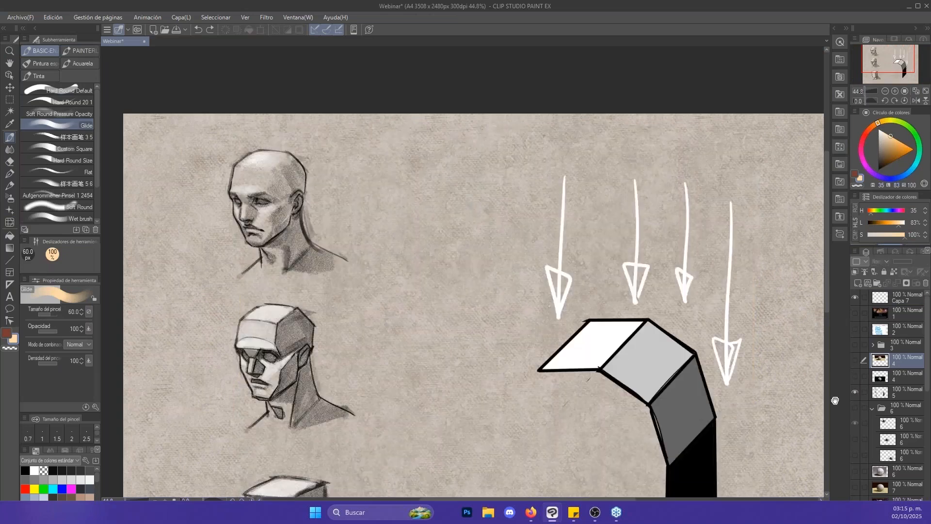
mouse_move(776, 381)
mouse_down()
mouse_move(751, 324)
mouse_move(763, 301)
mouse_move(752, 295)
mouse_up()
key(z)
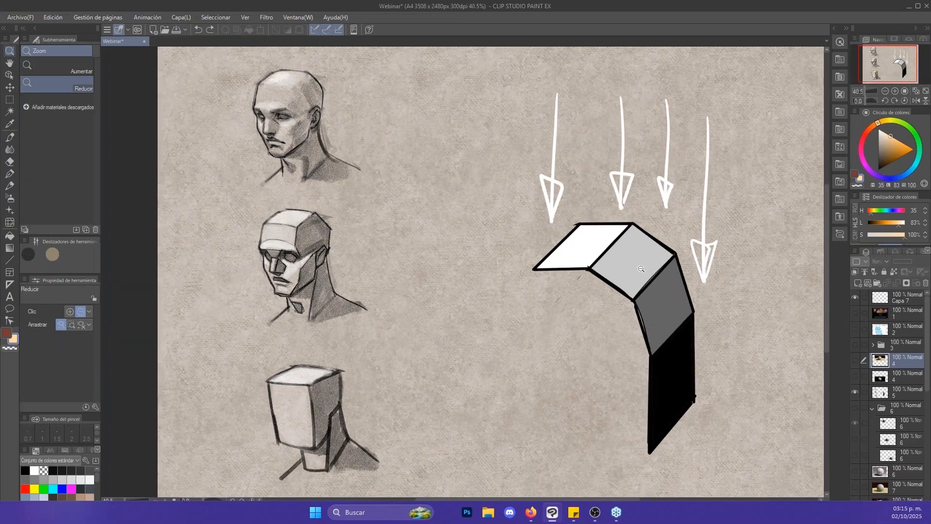
key(b)
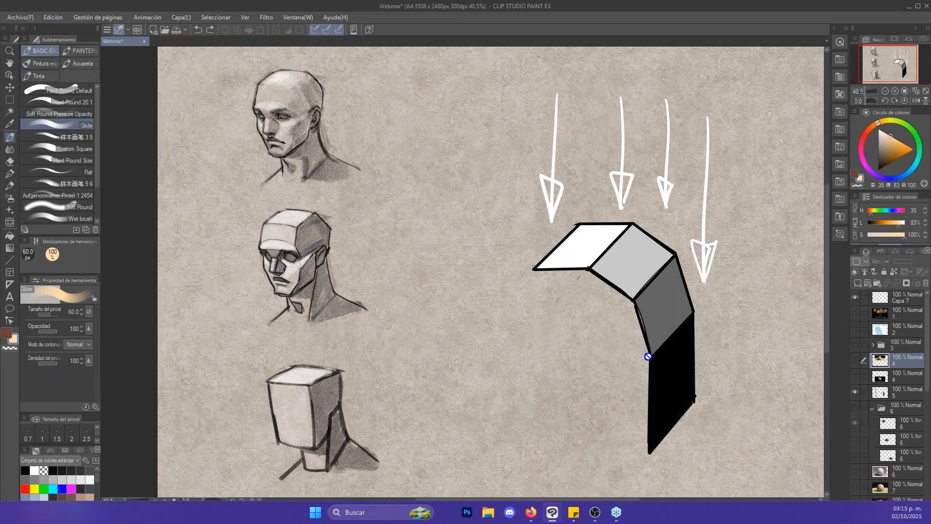
drag(560, 250, 542, 243)
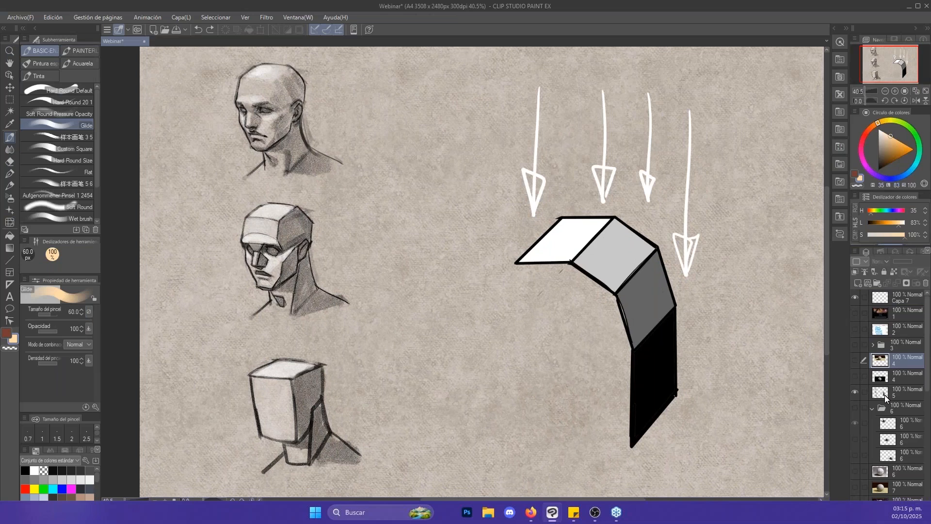
click(885, 395)
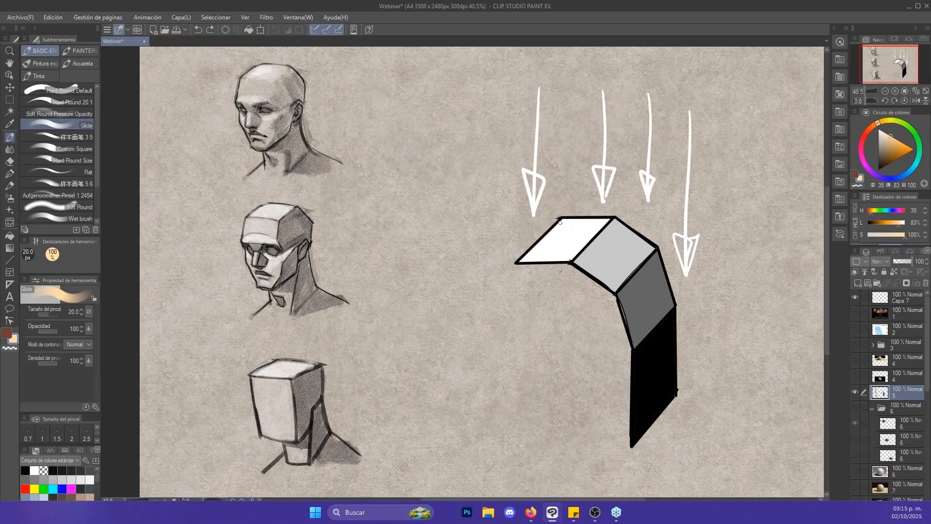
- Try an upward stroke with an enlarged Glide brush from the diagram's white plane, and undo it
key(bracketright)
key(bracketright)
key(bracketright)
key(bracketright)
drag(565, 234, 561, 168)
key(ctrl+z)
- Reduce the Glide brush to 12 px and pick white (H 35, L 100, S 0) from the diagram's white plane
key(bracketleft)
key(bracketleft)
key(bracketleft)
key(bracketleft)
key(bracketleft)
key(bracketleft)
alt+click(560, 219)
alt+click(564, 226)
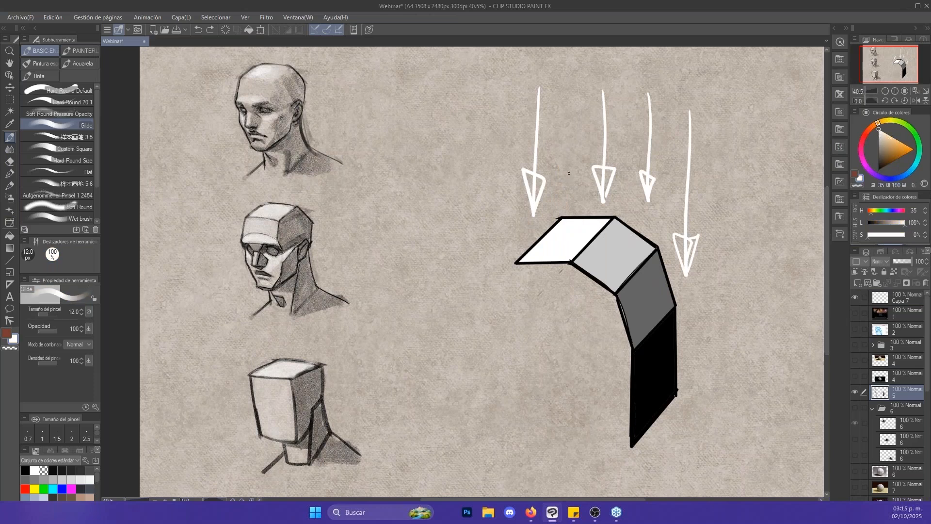
- Try a white vertical line with a flat horizontal base above the white plane, and undo both strokes
drag(568, 204, 569, 143)
drag(543, 208, 599, 208)
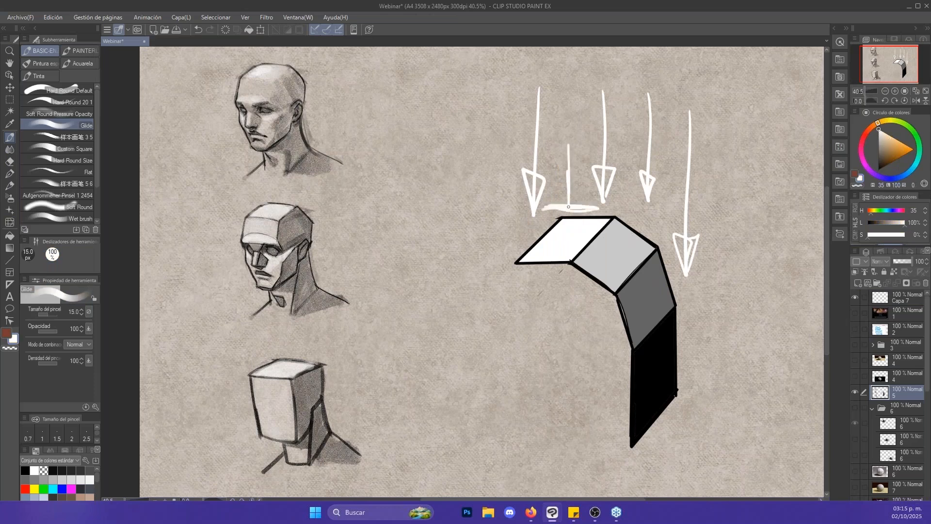
key(ctrl+z)
key(ctrl+z)
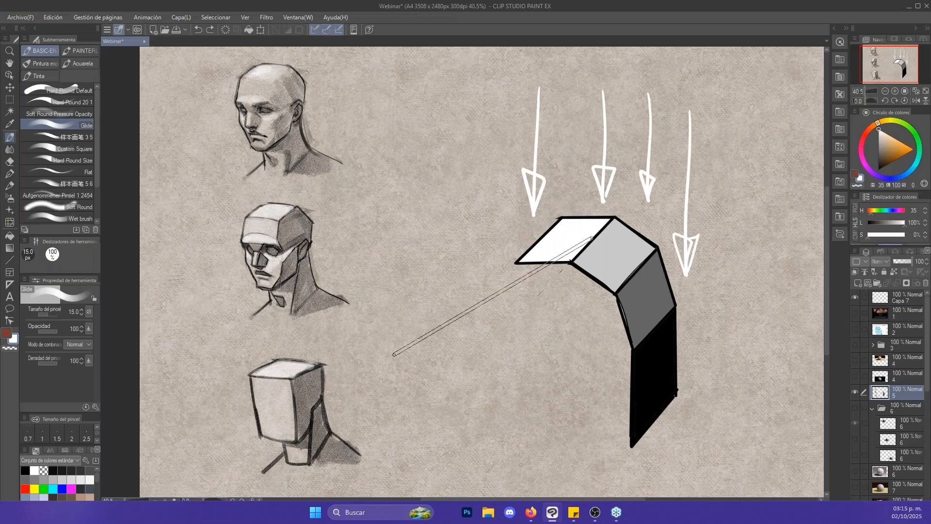
- Try a long white stroke at 40 px running down beside the rightmost arrow and dark planes, and undo it
key(bracketright)
key(bracketright)
key(bracketright)
key(bracketright)
key(bracketright)
key(bracketright)
key(bracketright)
key(bracketright)
key(bracketright)
key(bracketright)
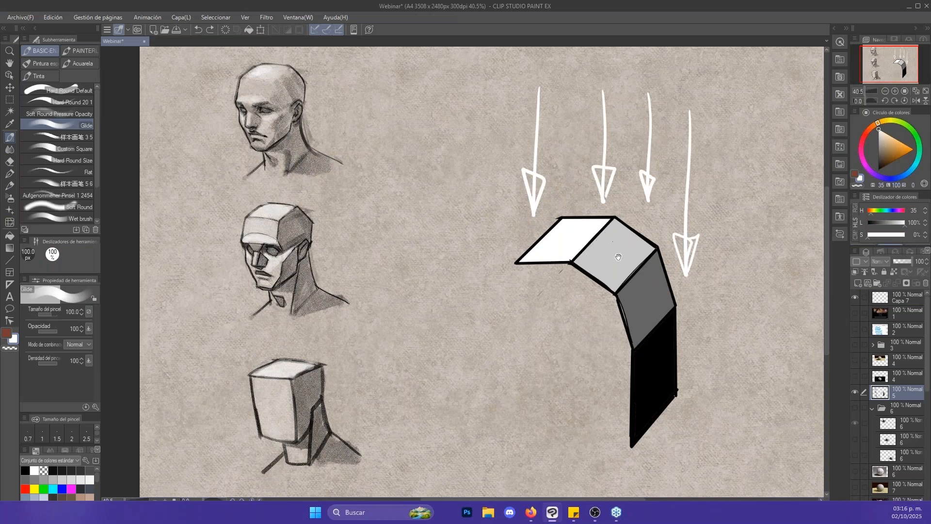
drag(618, 258, 580, 263)
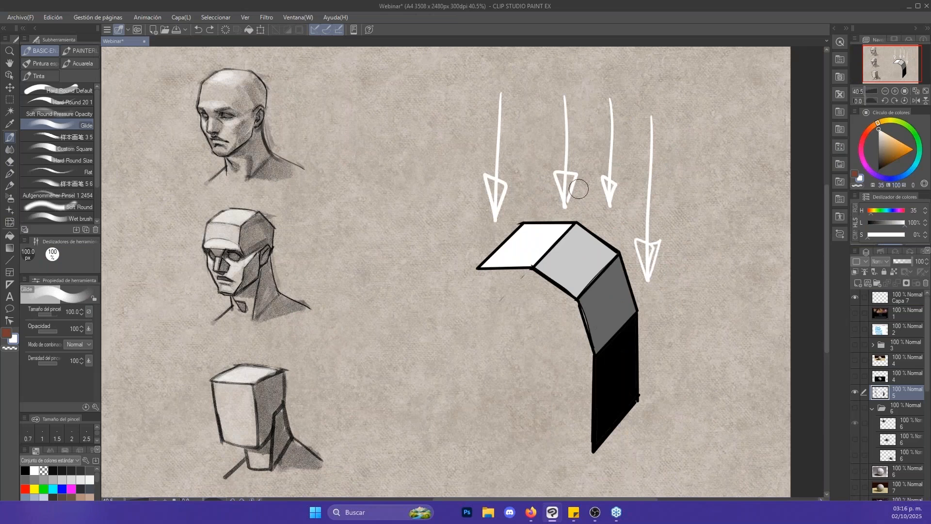
key(bracketleft)
key(bracketleft)
key(bracketleft)
key(bracketleft)
drag(652, 194, 665, 371)
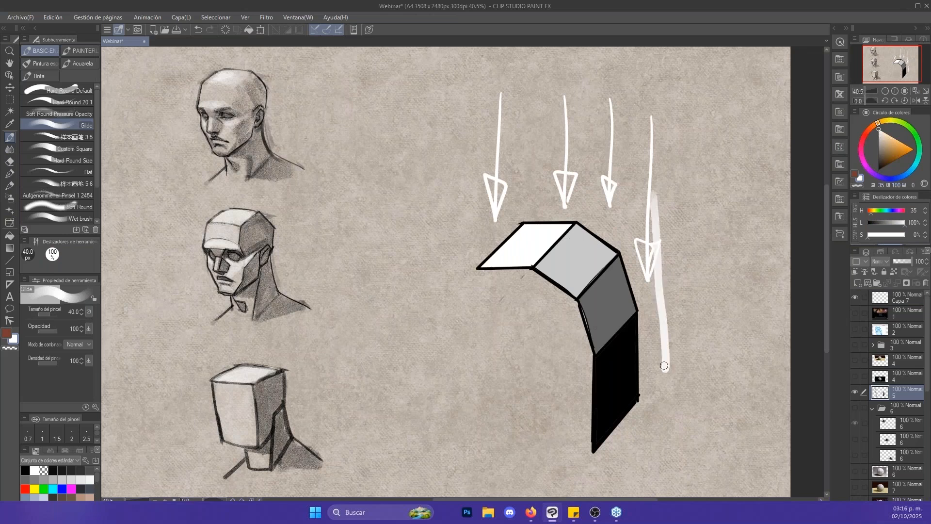
key(ctrl+z)
- Try a 30 px white stroke extending the rightmost arrow down alongside the black plane, and undo it
key(bracketleft)
key(bracketleft)
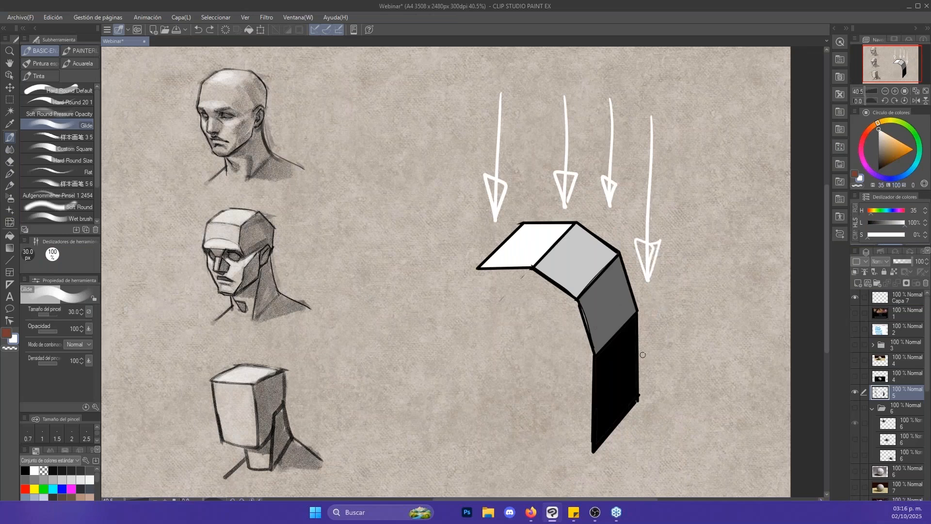
drag(647, 277, 648, 359)
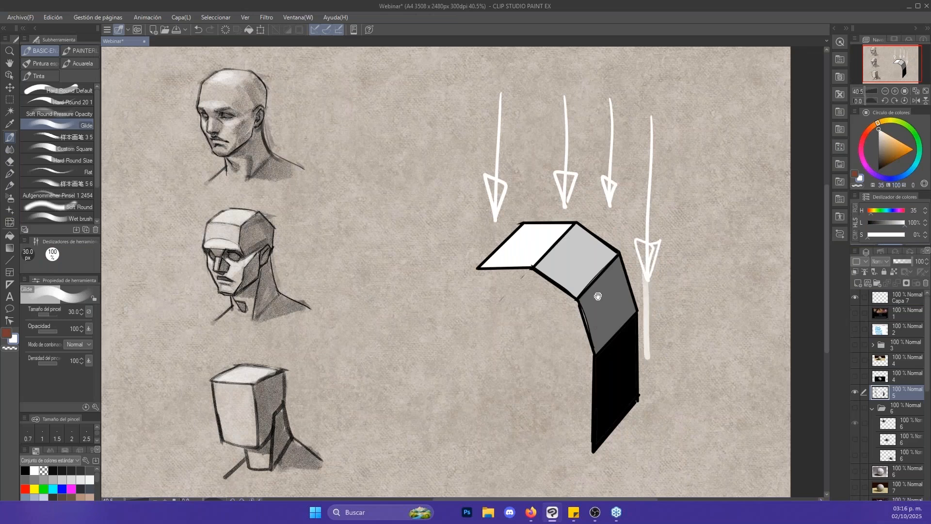
drag(602, 296, 746, 336)
key(ctrl+z)
- Examine the shading of the upper realistic head and the planar head below it up close
key(alt+space)
drag(379, 147, 419, 154)
drag(534, 252, 536, 256)
scroll(537, 256, down, 3)
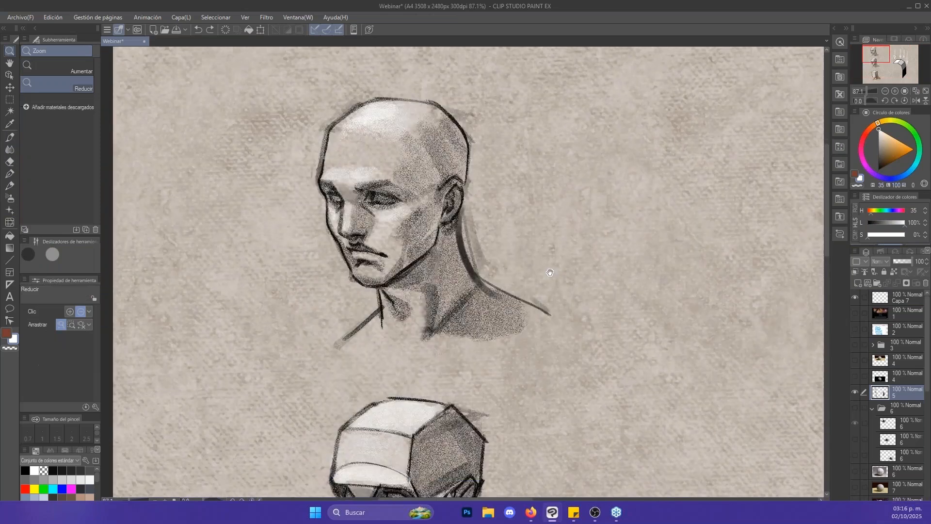
scroll(543, 280, up, 3)
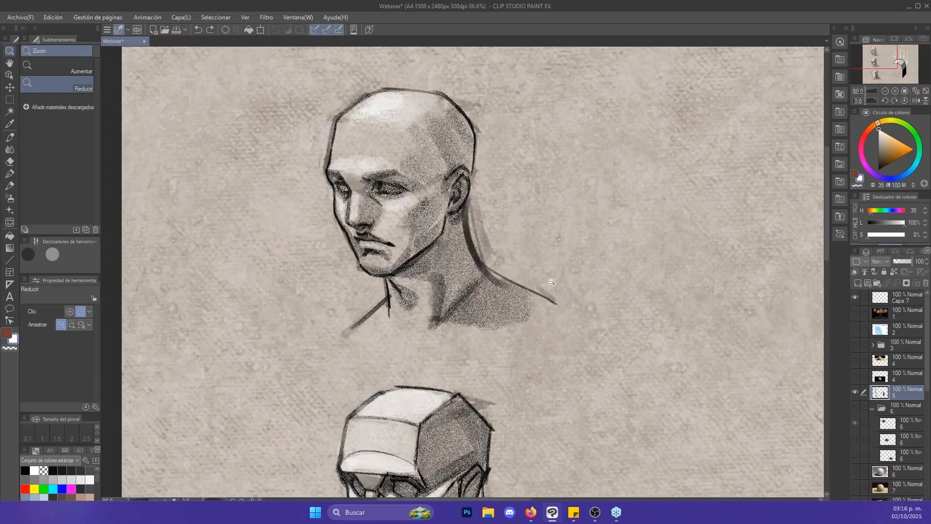
scroll(552, 282, down, 1)
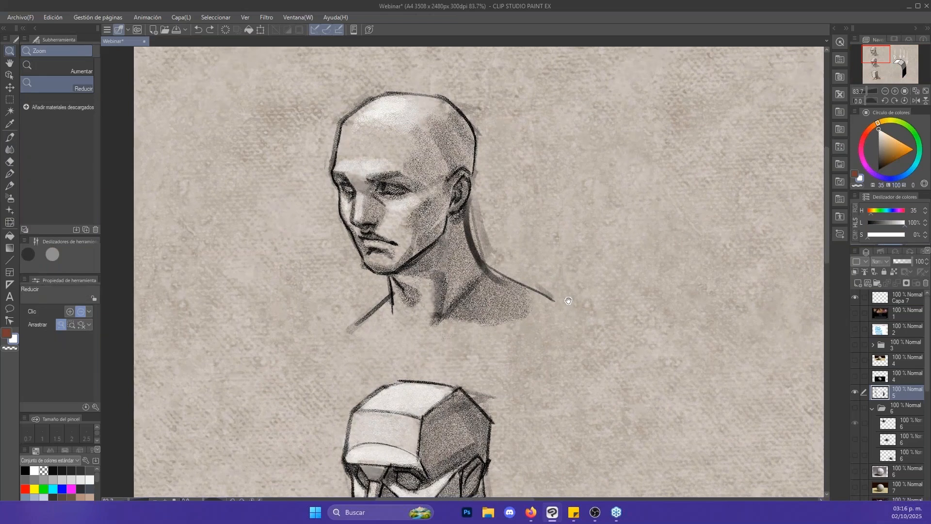
drag(569, 300, 557, 180)
drag(576, 256, 548, 256)
drag(569, 297, 518, 180)
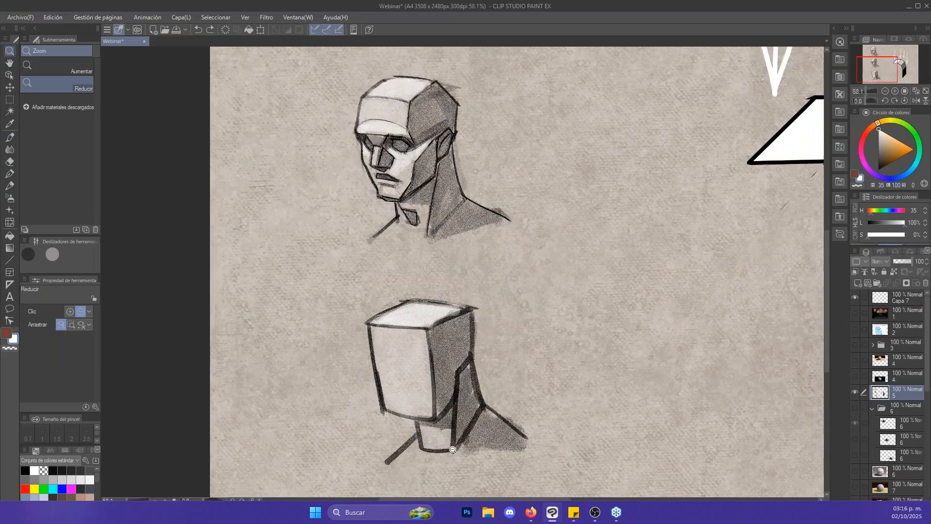
- Examine the box-shaped head and compare all three head studies with the light-arrow value diagram
drag(515, 386, 476, 348)
click(525, 253)
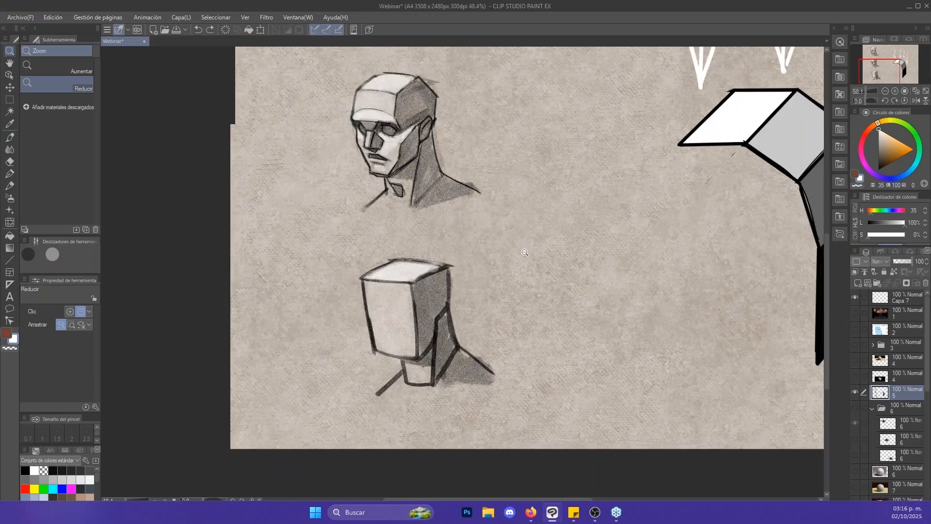
drag(525, 252, 461, 347)
drag(513, 298, 556, 345)
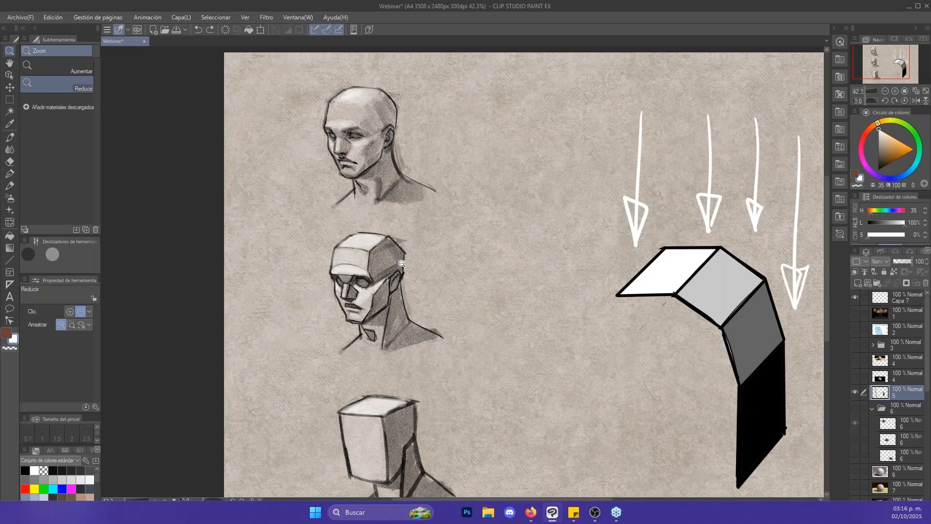
key(ctrl+s)
drag(826, 273, 825, 272)
mouse_move(382, 129)
mouse_down()
mouse_move(402, 143)
mouse_move(394, 138)
mouse_up()
drag(755, 232, 740, 227)
drag(828, 258, 828, 266)
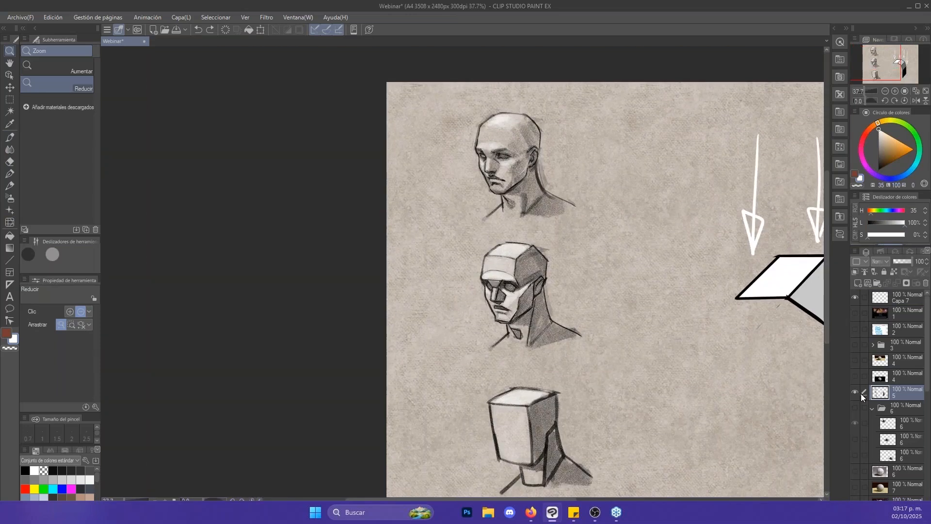
- Hide layer 5 and show folder 6 with the shaded cube, framing the cube up close
click(856, 393)
click(854, 407)
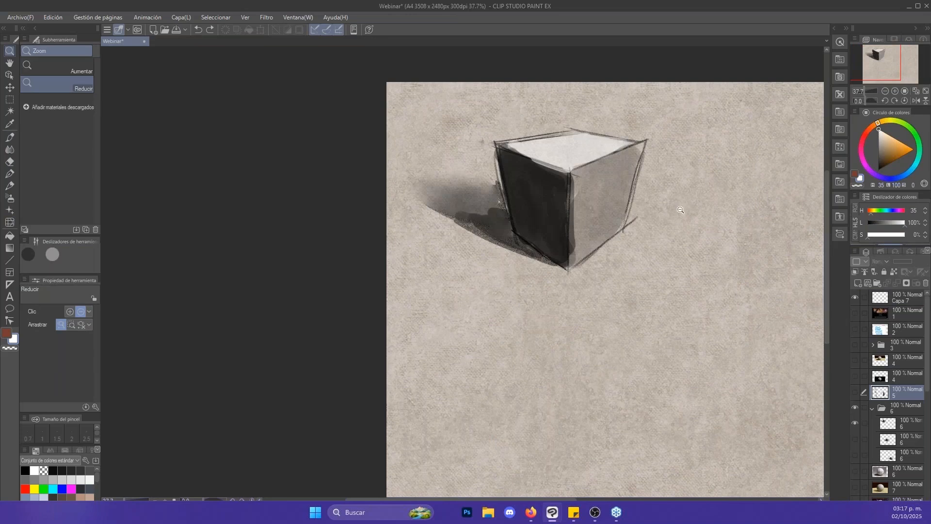
drag(680, 210, 593, 180)
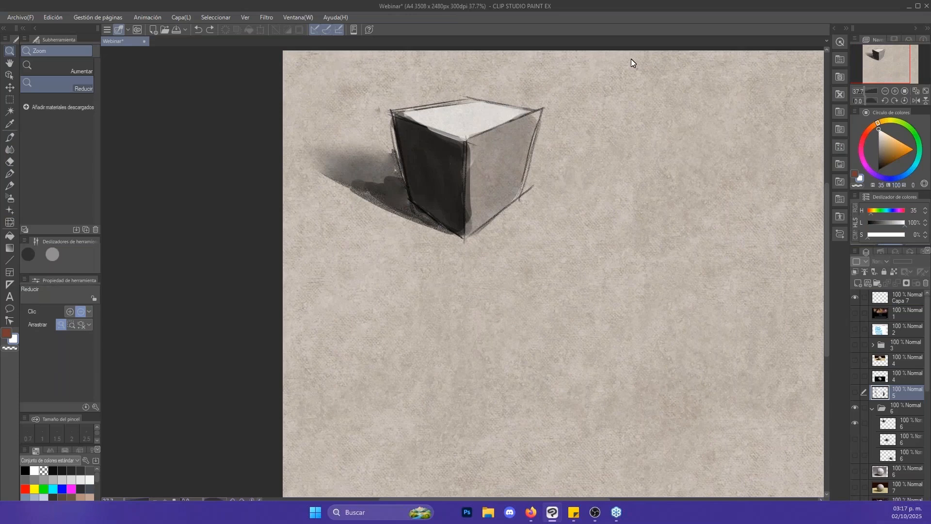
drag(680, 236, 655, 259)
drag(457, 160, 472, 163)
key(alt+space)
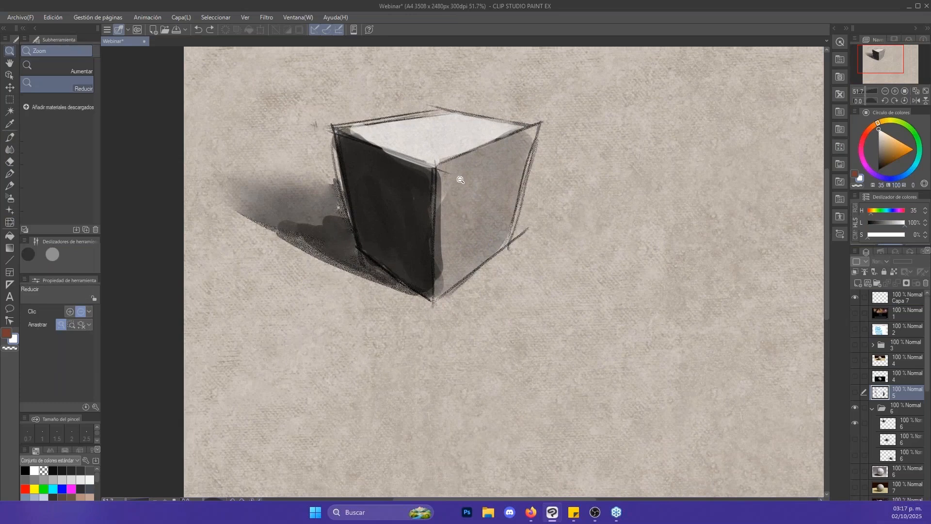
- Show the second layer in folder 6 with the bevelled-edge cube and frame both cubes together
drag(785, 321, 651, 284)
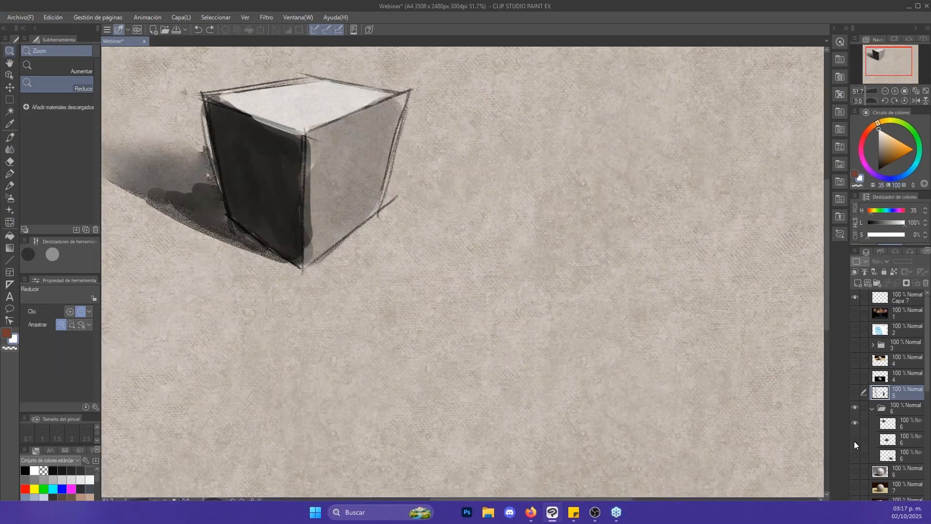
click(854, 440)
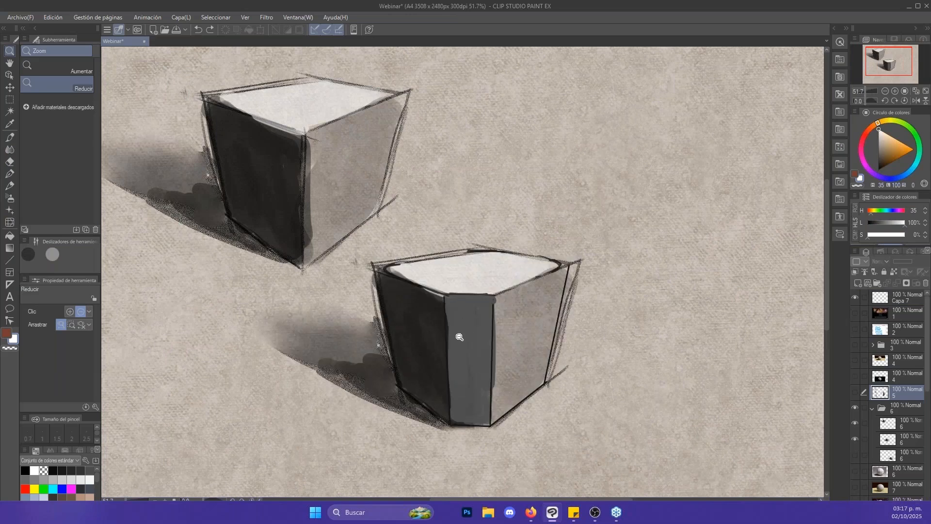
drag(707, 276, 704, 243)
click(632, 238)
click(632, 237)
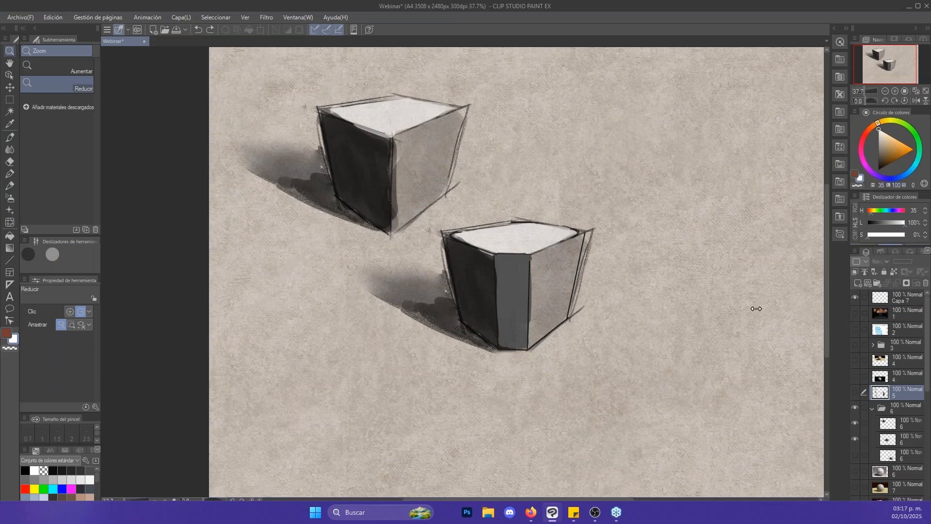
- Show the third layer in folder 6 with the multi-faceted cube and compare all three forms
click(855, 455)
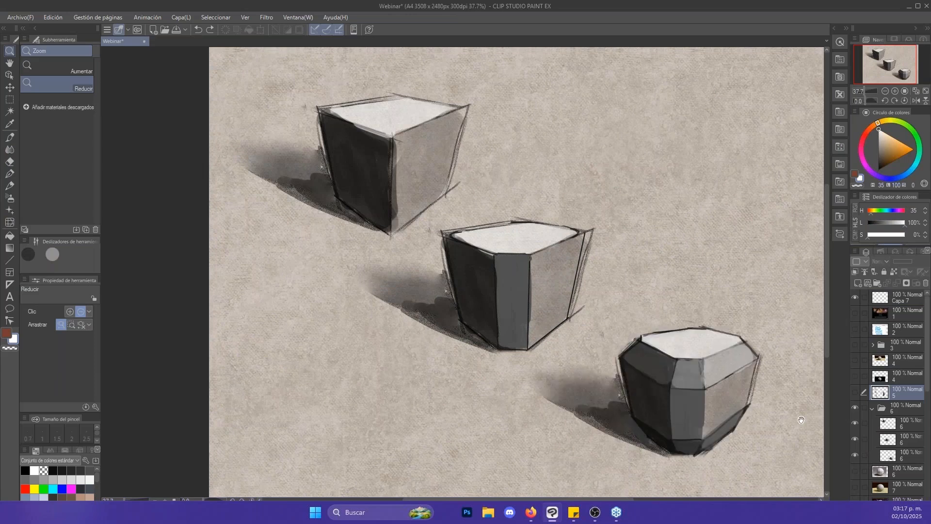
drag(801, 420, 697, 313)
scroll(649, 223, up, 2)
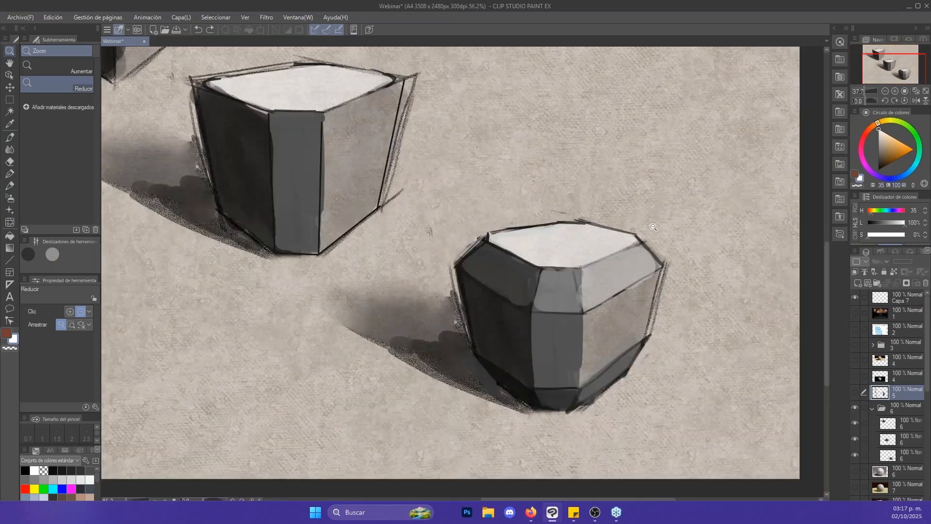
scroll(653, 225, down, 2)
scroll(653, 225, down, 2)
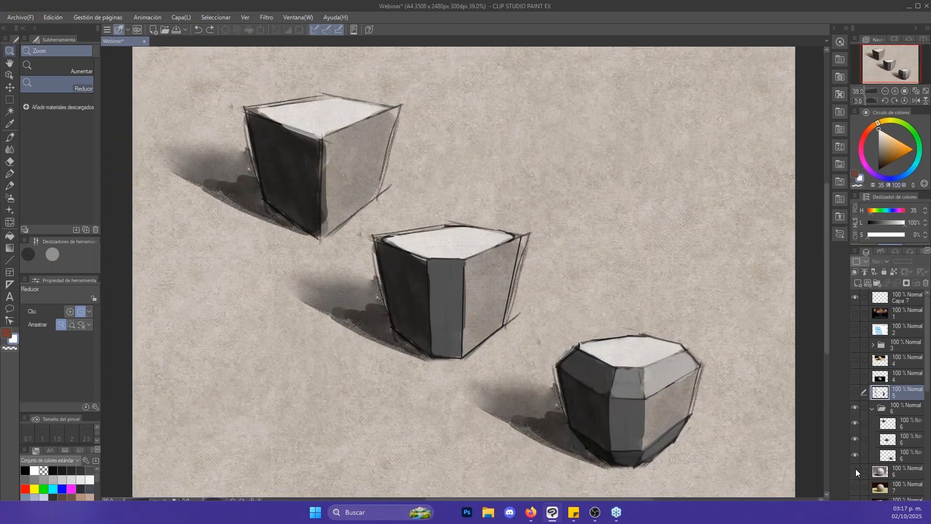
- Show the layer 6 image of the faceted plaster sphere, then hide and collapse folder 6
click(855, 469)
click(853, 407)
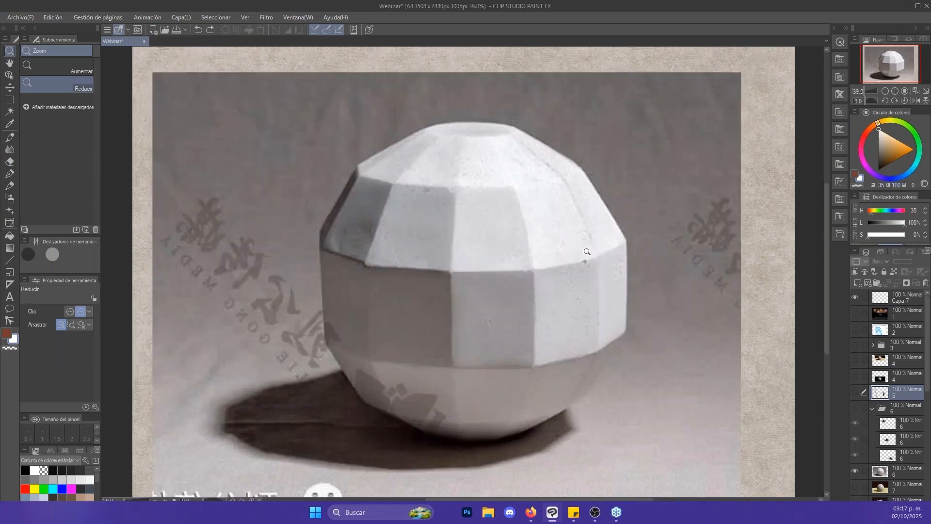
click(583, 248)
scroll(583, 248, up, 1)
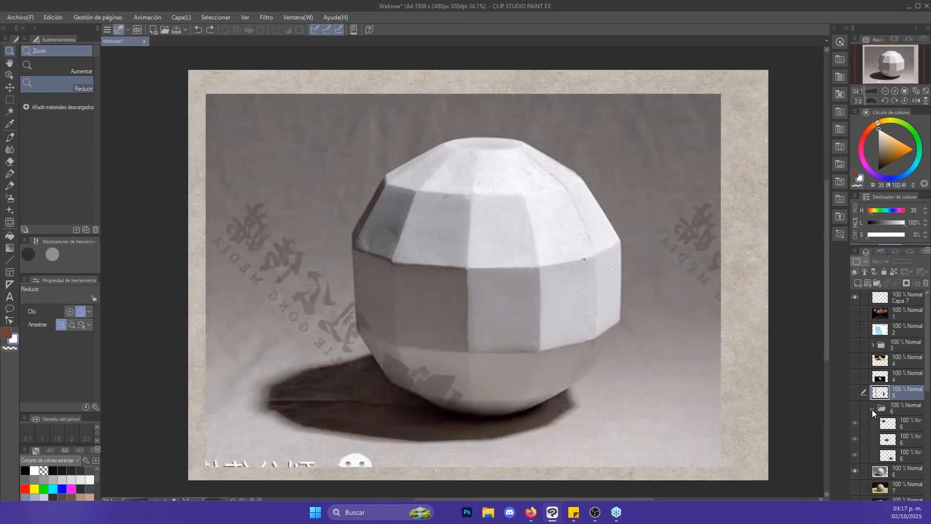
click(873, 408)
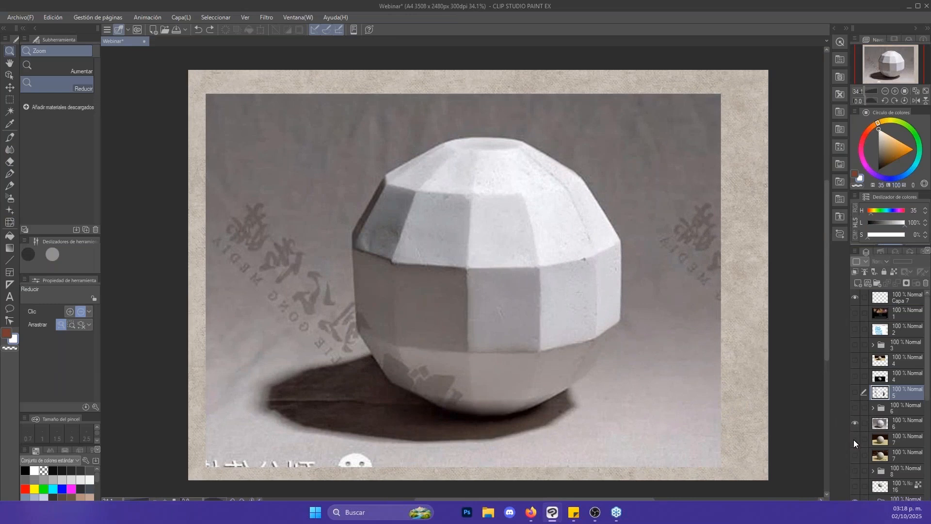
- Replace the faceted sphere image with the upper layer 7 smooth sphere, making that layer active and framing the whole image
click(855, 440)
click(855, 423)
click(879, 440)
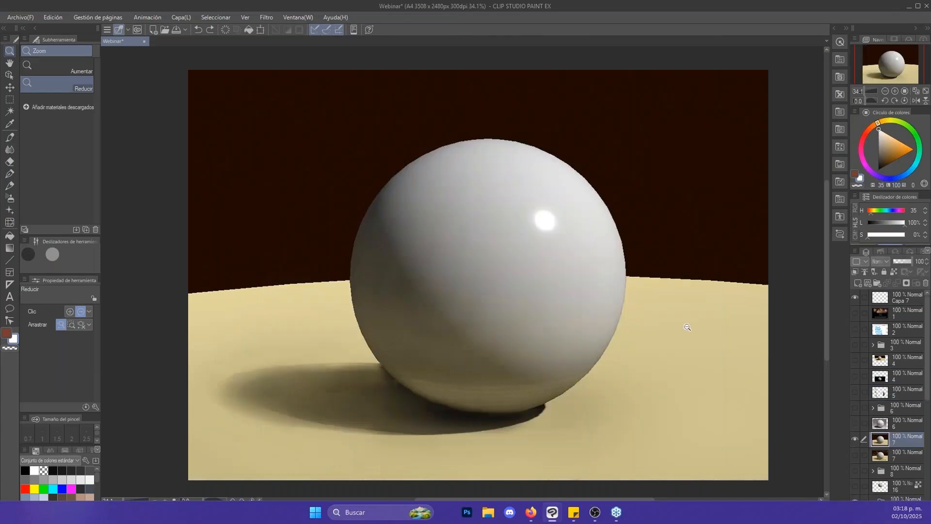
scroll(688, 328, down, 3)
drag(715, 341, 678, 310)
scroll(669, 290, up, 2)
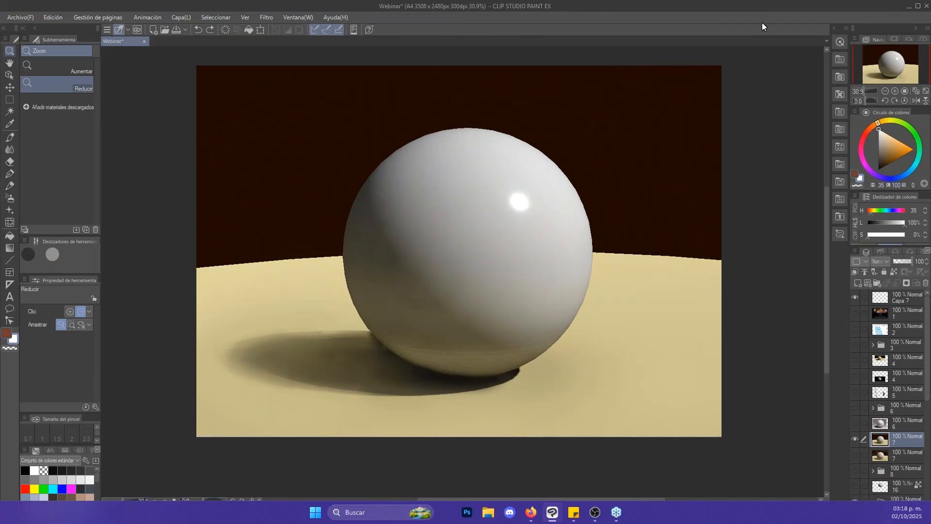
scroll(906, 433, down, 1)
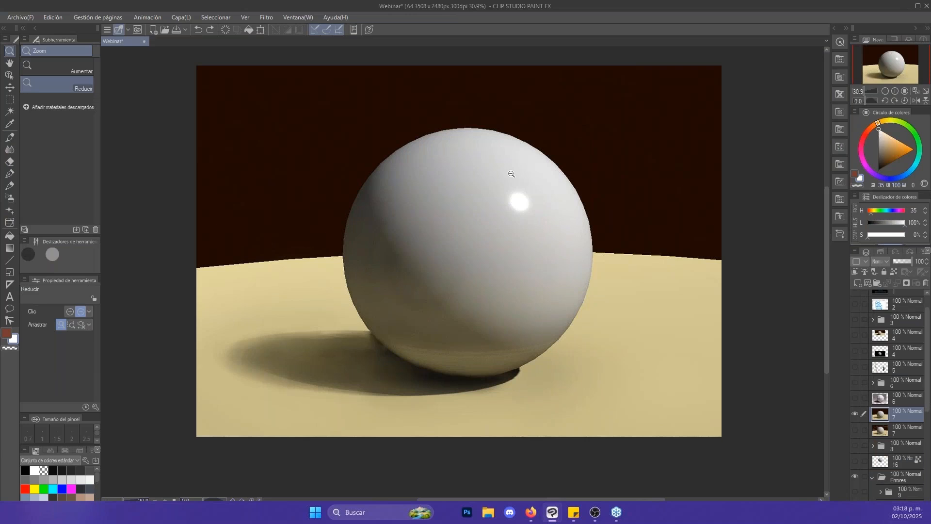
- Replace the plain sphere with the annotated sphere on the lower layer 7, making that layer active and framing the whole image
click(855, 431)
click(856, 413)
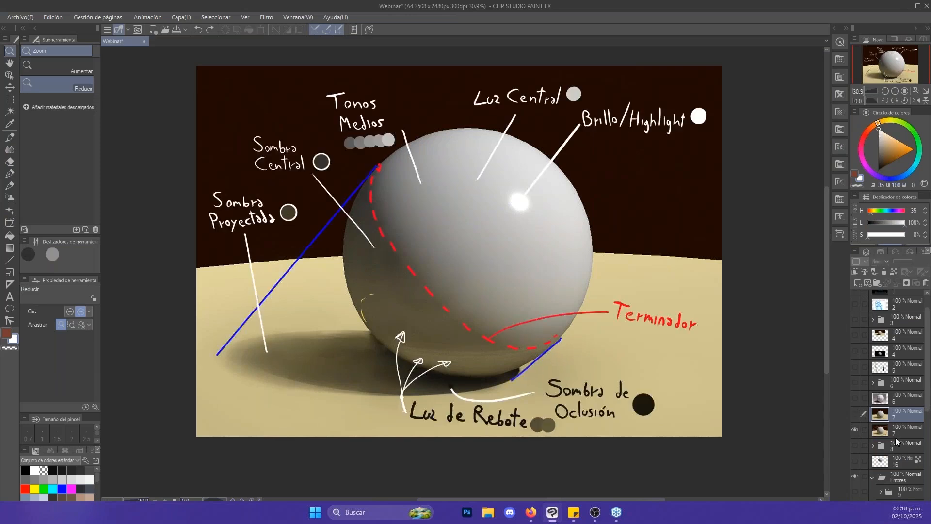
click(896, 435)
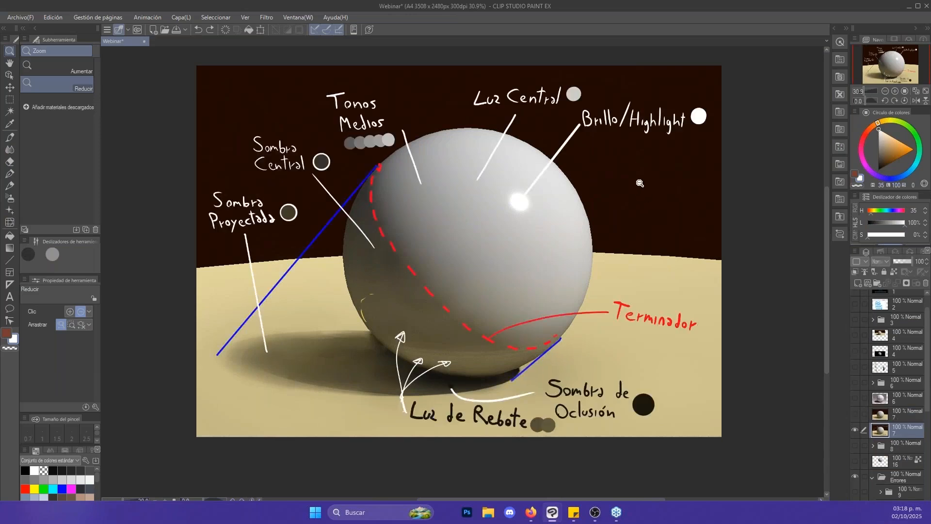
scroll(640, 186, up, 5)
scroll(646, 196, down, 5)
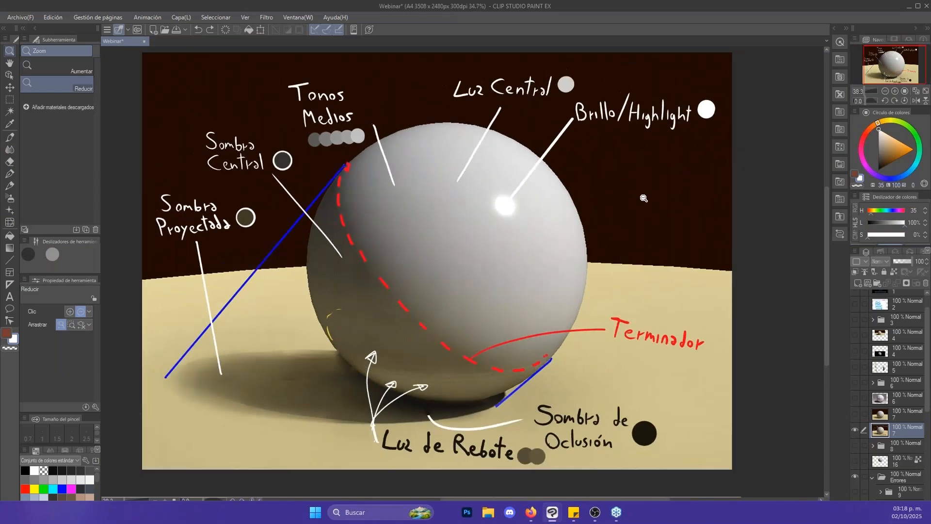
drag(641, 205, 639, 210)
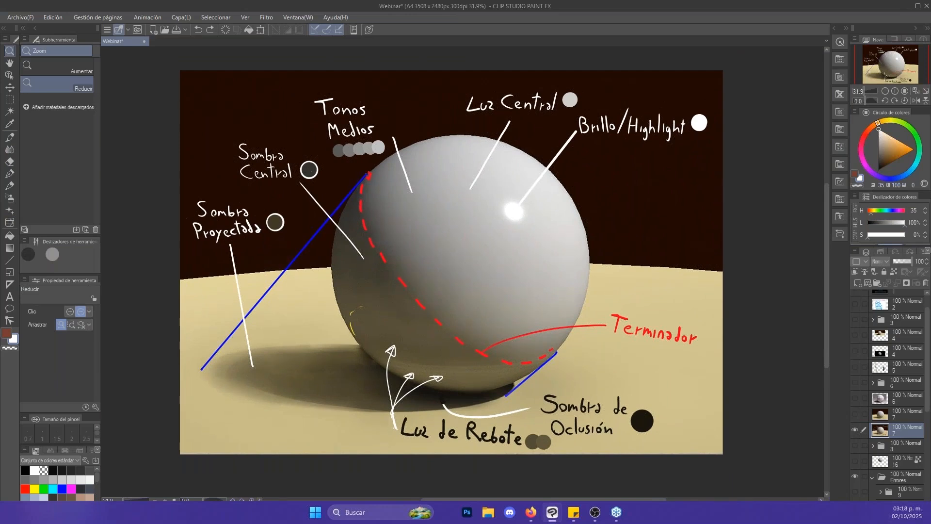
- Switch from zooming to the Glide brush and set its size to 40 px
key(b)
key(bracketright)
key(bracketright)
key(bracketright)
key(bracketright)
key(bracketright)
key(bracketright)
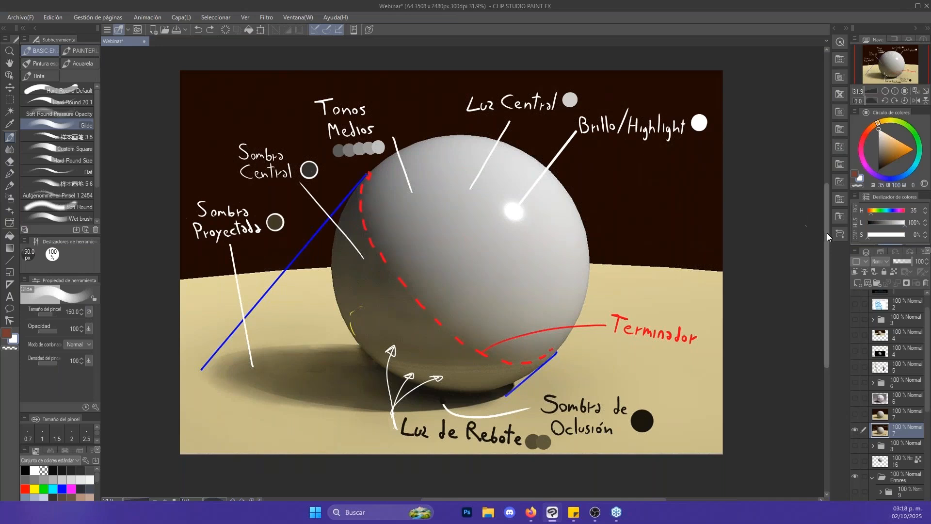
scroll(828, 233, down, 1)
scroll(829, 238, up, 1)
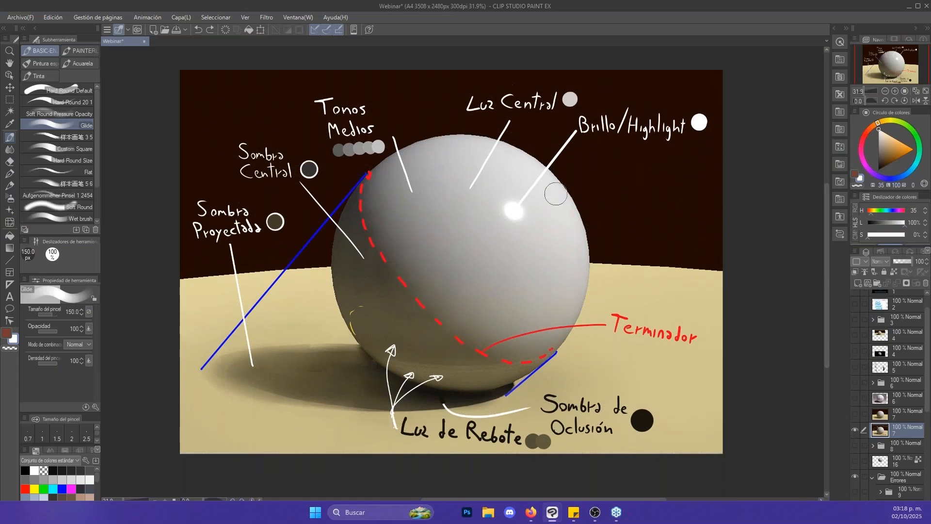
key(bracketleft)
key(bracketleft)
key(bracketleft)
- Sample the red of the dashed terminator, trace along that line across the sphere, and undo the strokes
alt+click(371, 172)
mouse_move(371, 172)
mouse_down()
mouse_move(396, 276)
mouse_move(465, 336)
mouse_up()
key(ctrl+z)
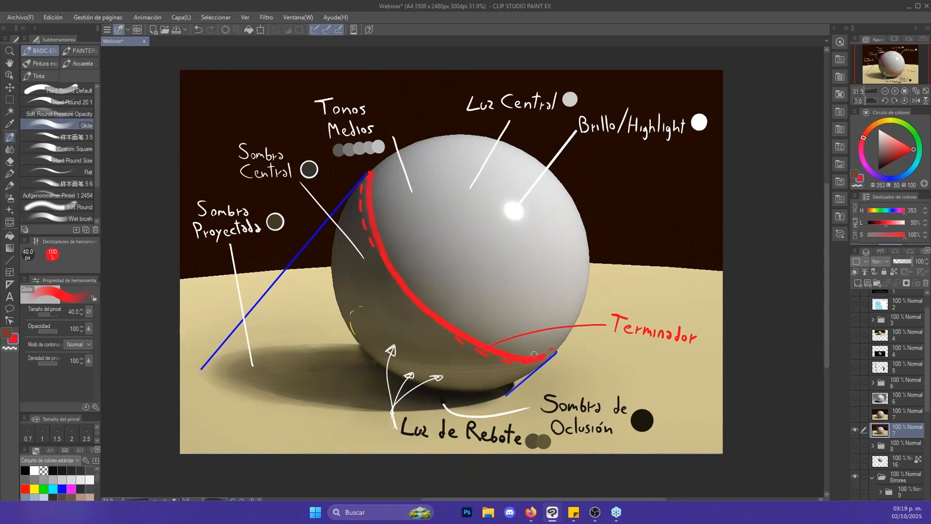
mouse_move(384, 237)
mouse_down()
mouse_move(449, 143)
mouse_move(468, 322)
mouse_move(412, 273)
mouse_up()
key(ctrl+z)
- Loop the sphere's shadow side and its lit side in red in turn, undoing each loop
mouse_move(353, 210)
mouse_down()
mouse_move(488, 424)
mouse_move(512, 383)
mouse_up()
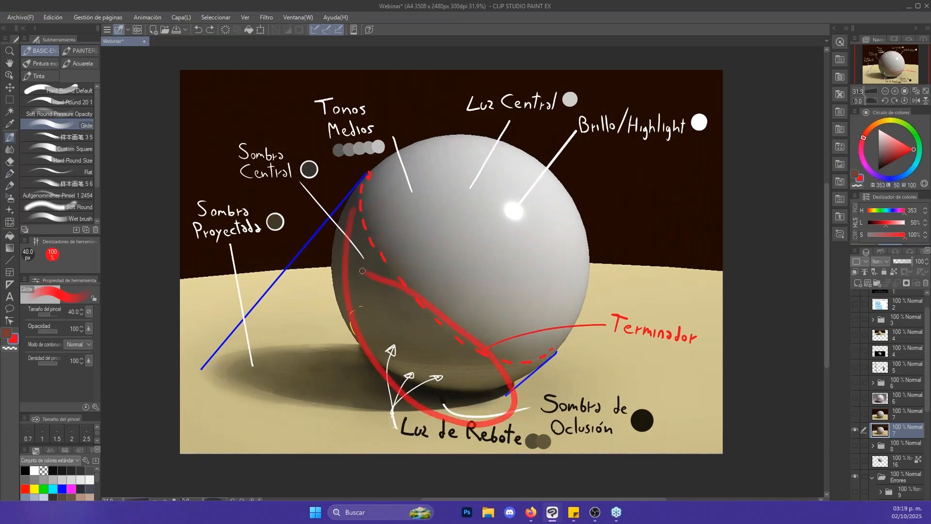
key(ctrl+z)
mouse_move(439, 308)
mouse_down()
mouse_move(630, 101)
mouse_move(481, 317)
mouse_up()
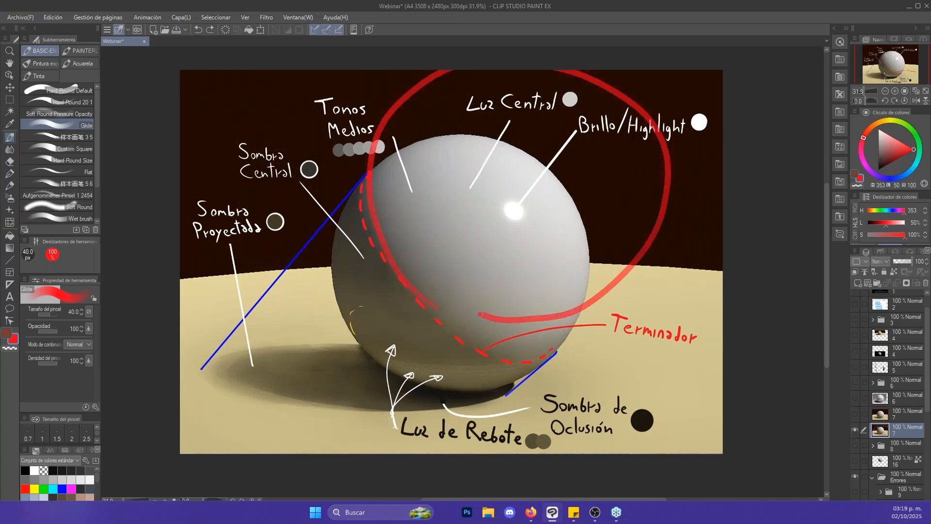
key(ctrl+z)
mouse_move(401, 226)
mouse_down()
mouse_move(539, 416)
mouse_move(544, 362)
mouse_up()
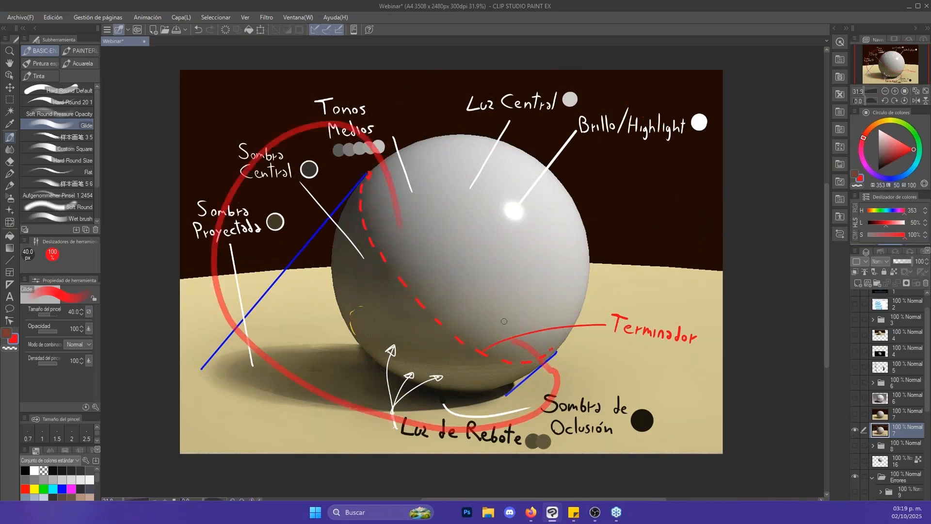
key(ctrl+z)
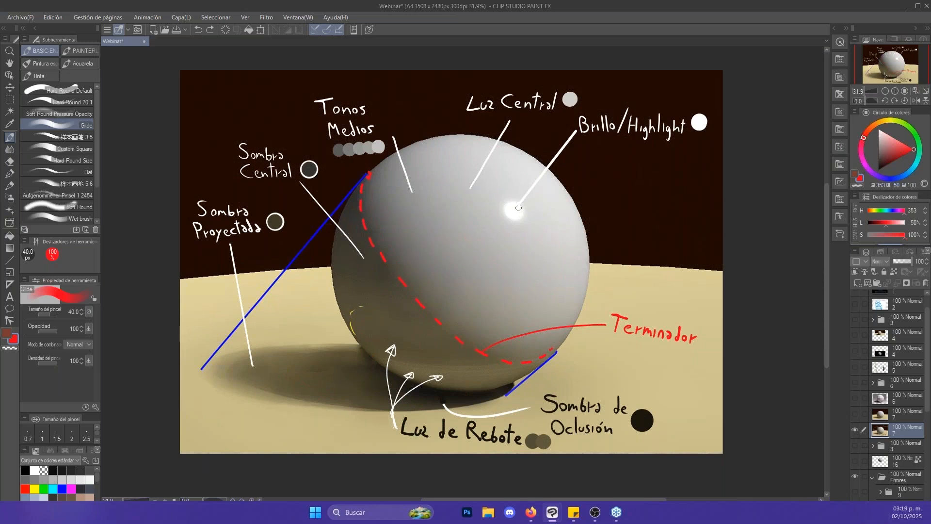
- Examine the annotated sphere's highlight, midtones, central shadow, cast shadow, occlusion shadow and reflected light, sampling the table's sand colour
drag(521, 209, 531, 214)
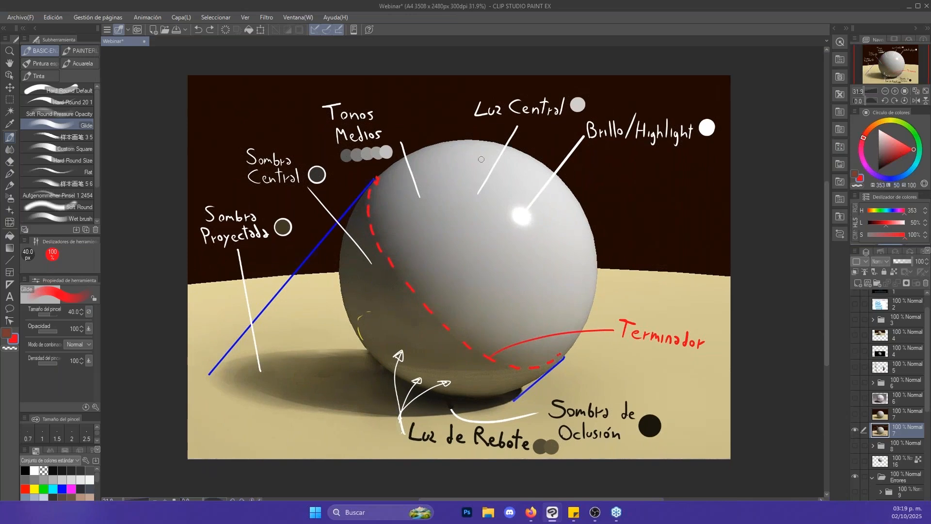
key(slash)
click(384, 153)
mouse_move(384, 154)
mouse_down()
mouse_move(407, 153)
mouse_move(386, 153)
mouse_up()
drag(487, 220, 556, 199)
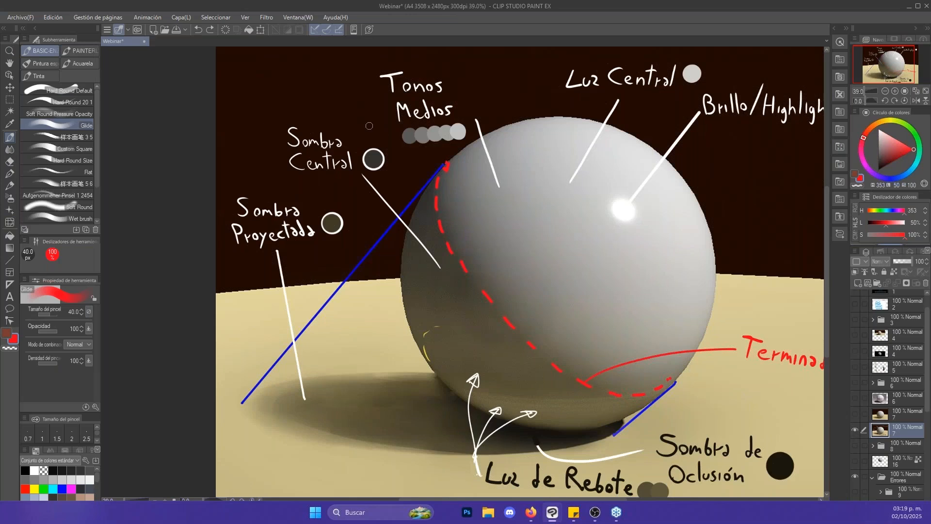
drag(481, 240, 479, 203)
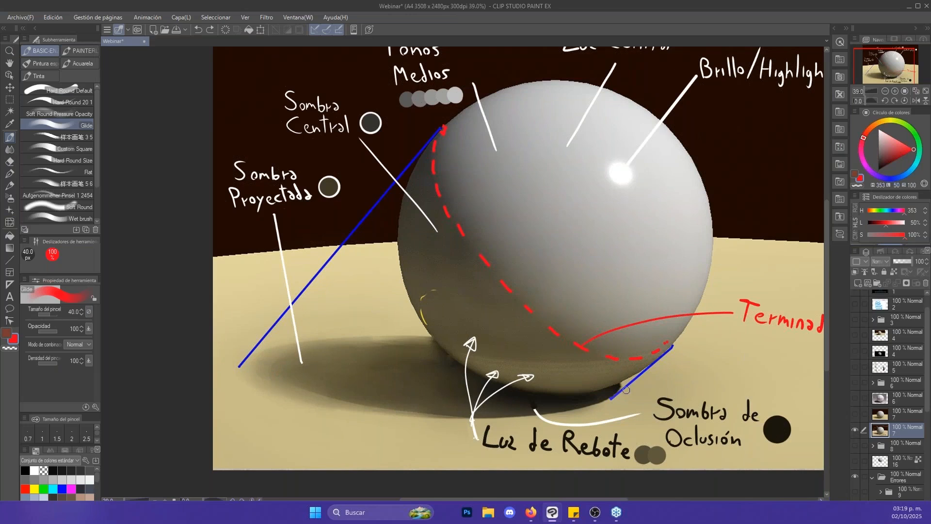
drag(703, 368, 608, 364)
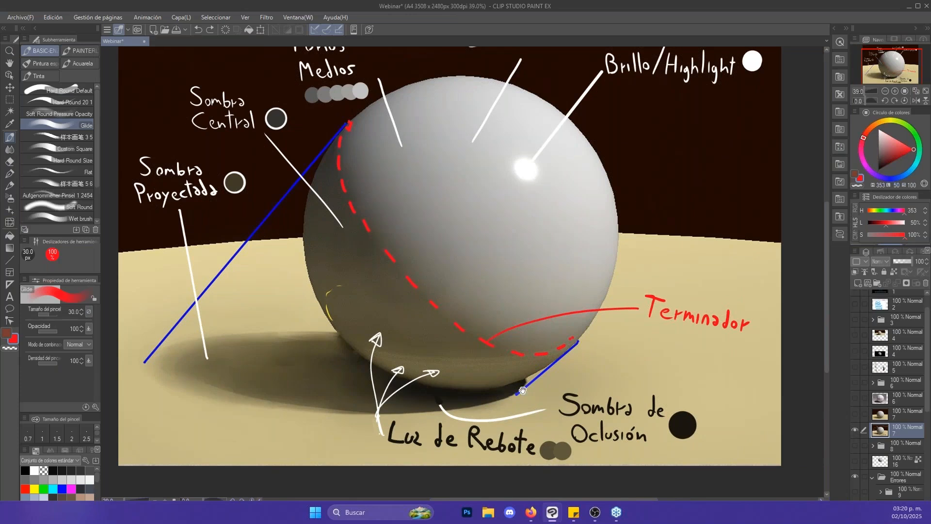
drag(523, 390, 527, 400)
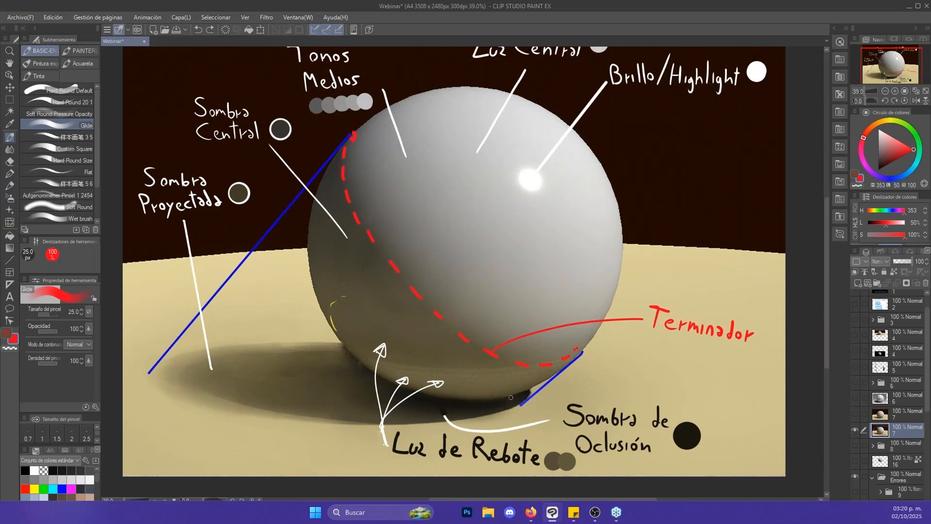
alt+click(570, 405)
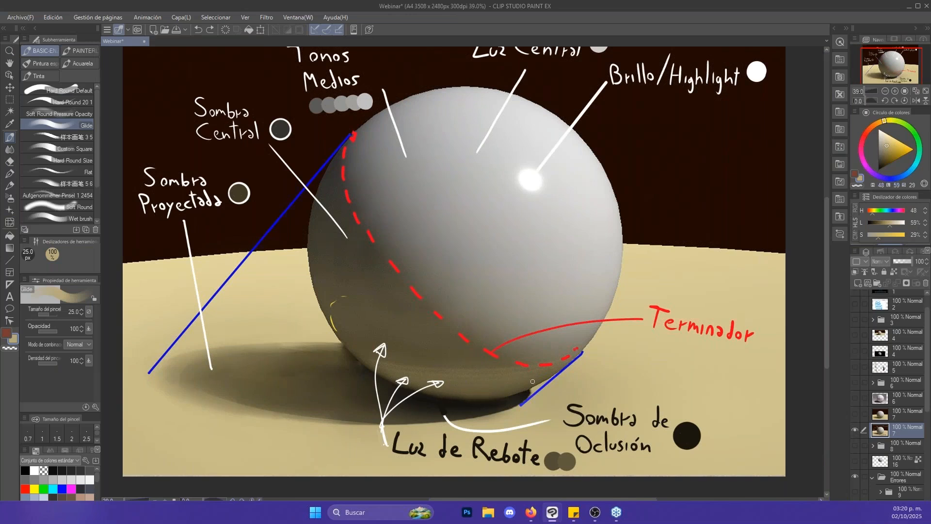
drag(497, 385, 507, 360)
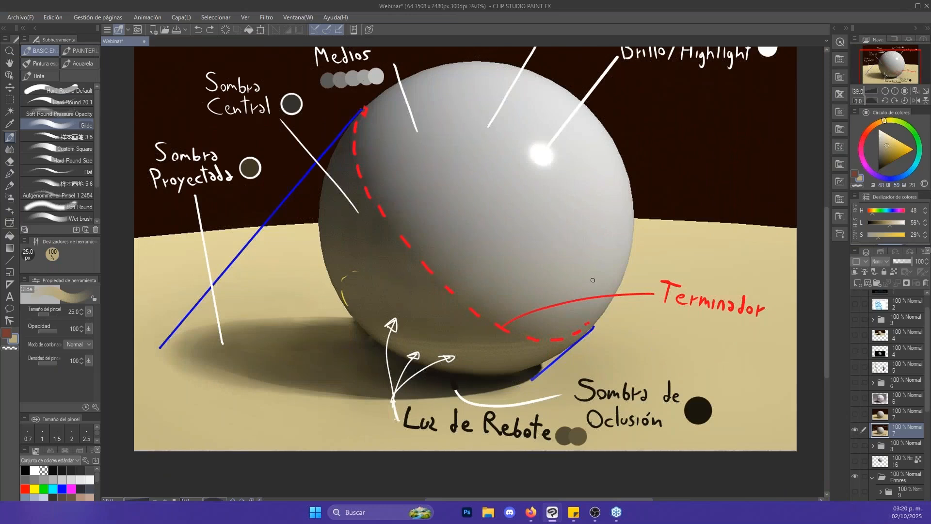
drag(762, 273, 738, 280)
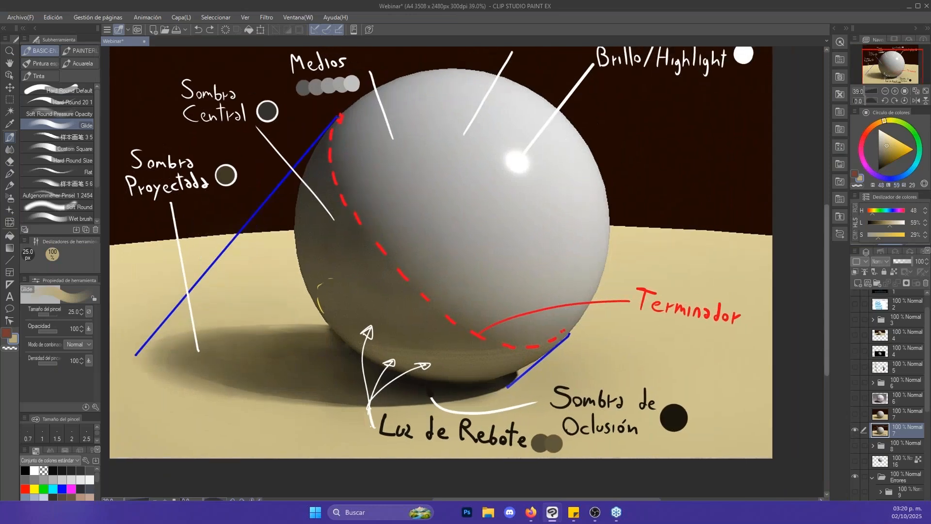
- Sample white from the highlight and draw 20 px arrows on both sides showing light bouncing off the table onto the sphere
alt+click(517, 160)
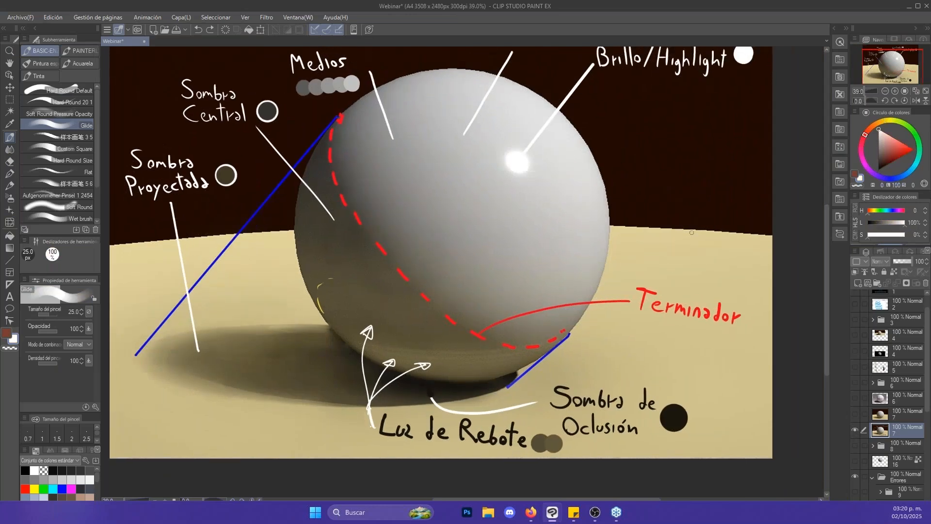
mouse_move(725, 181)
mouse_down()
mouse_move(596, 391)
mouse_move(589, 374)
mouse_move(614, 379)
mouse_move(599, 389)
mouse_up()
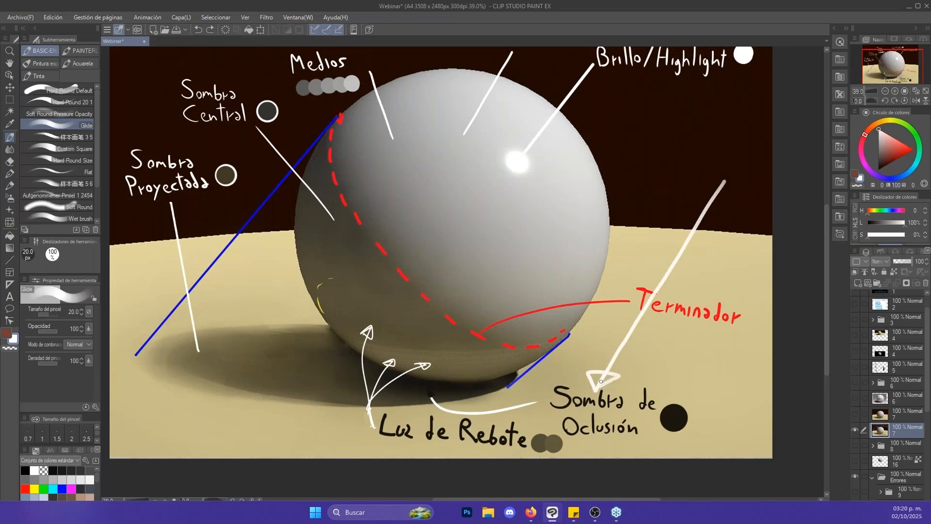
mouse_move(643, 261)
mouse_down()
mouse_move(568, 391)
mouse_move(562, 379)
mouse_move(579, 392)
mouse_move(512, 376)
mouse_up()
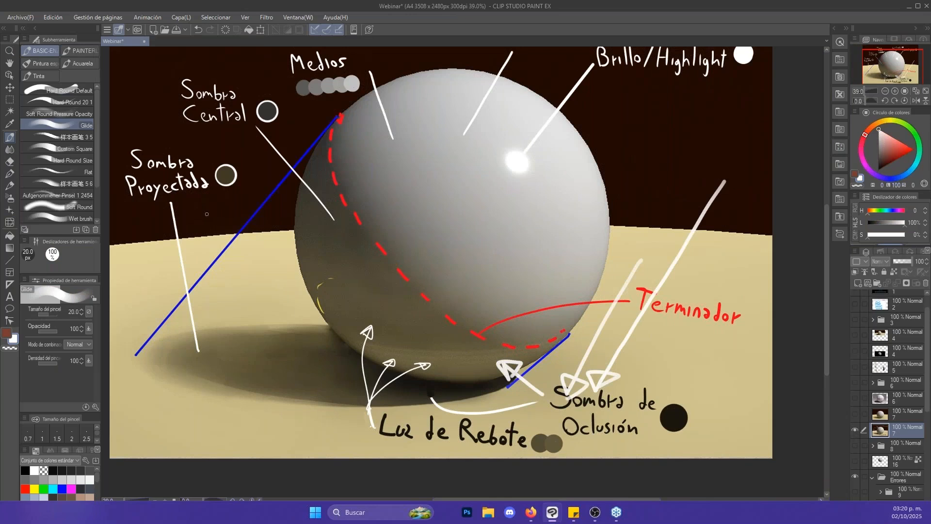
mouse_move(205, 209)
mouse_down()
mouse_move(250, 408)
mouse_move(265, 403)
mouse_move(240, 391)
mouse_move(328, 320)
mouse_move(336, 326)
mouse_move(316, 324)
mouse_up()
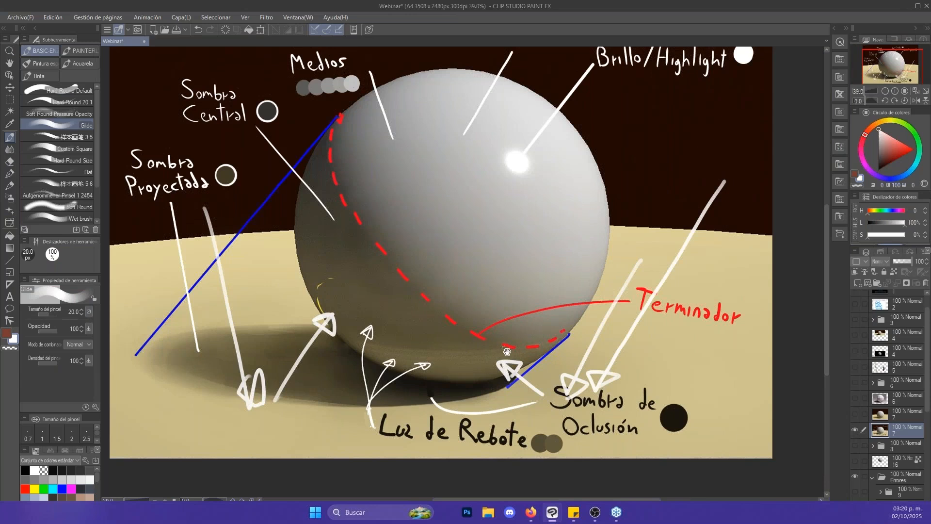
drag(503, 350, 512, 384)
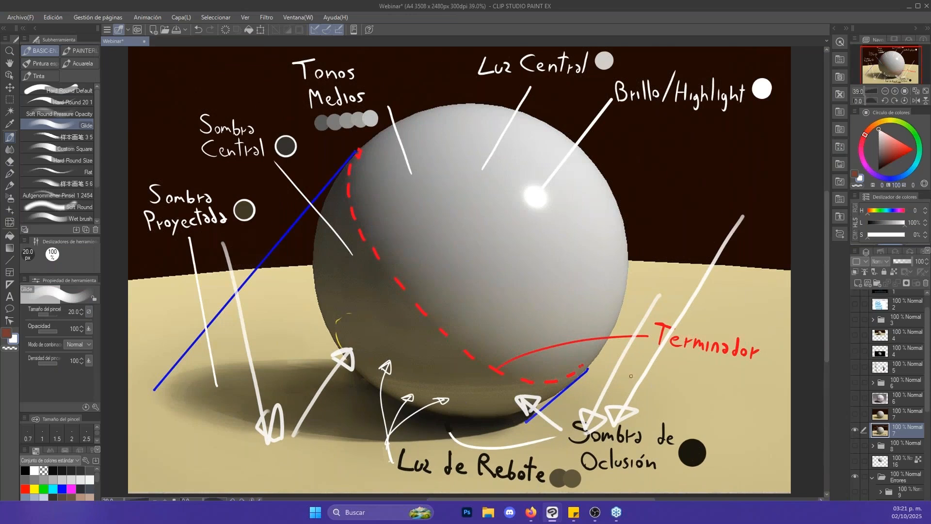
- Paint the sphere's reflected-light area at 150 px with sand colour sampled from the table, and undo the paint
alt+click(631, 296)
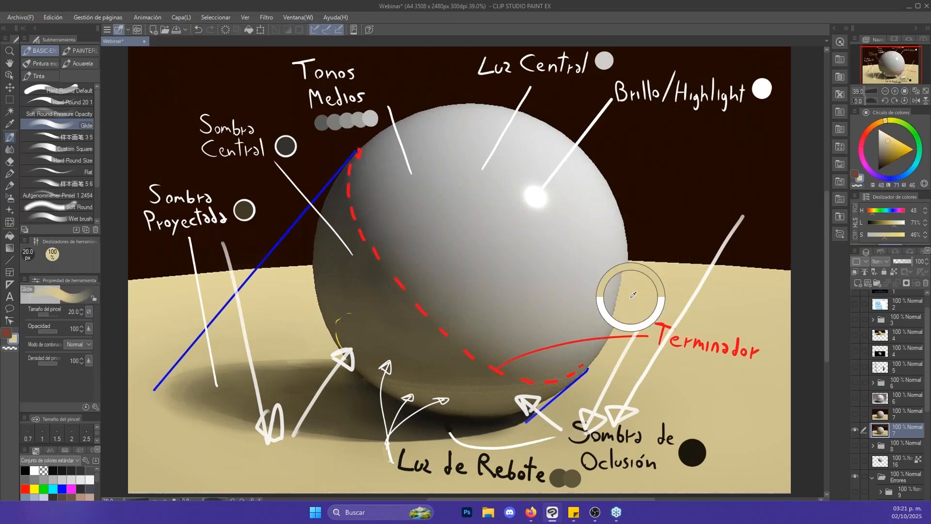
key(bracketright)
key(bracketright)
key(bracketright)
key(bracketright)
key(bracketright)
key(bracketright)
key(bracketright)
key(bracketright)
key(bracketright)
key(bracketright)
mouse_move(487, 401)
mouse_down()
mouse_move(403, 380)
mouse_move(380, 358)
mouse_move(417, 368)
mouse_move(444, 390)
mouse_move(442, 372)
mouse_move(502, 390)
mouse_up()
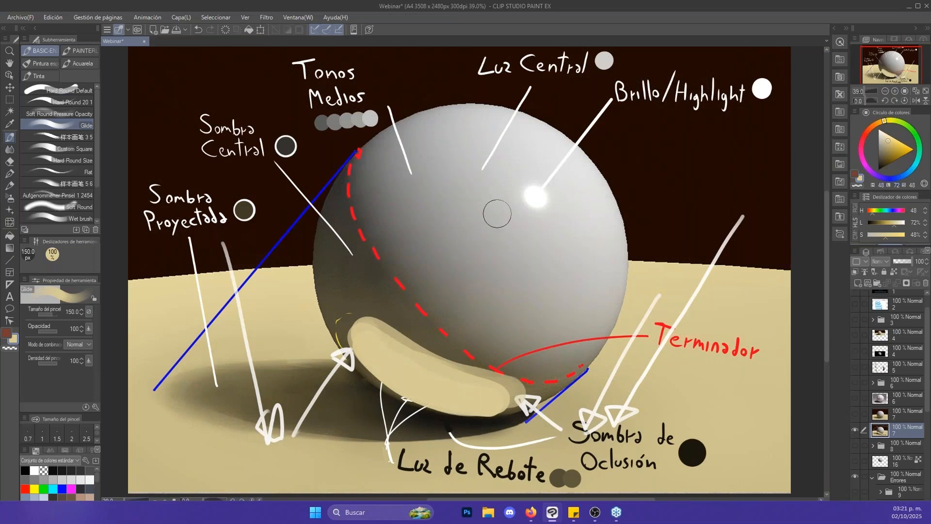
key(bracketleft)
key(bracketleft)
key(bracketleft)
key(bracketleft)
alt+click(369, 286)
key(ctrl+z)
key(ctrl+z)
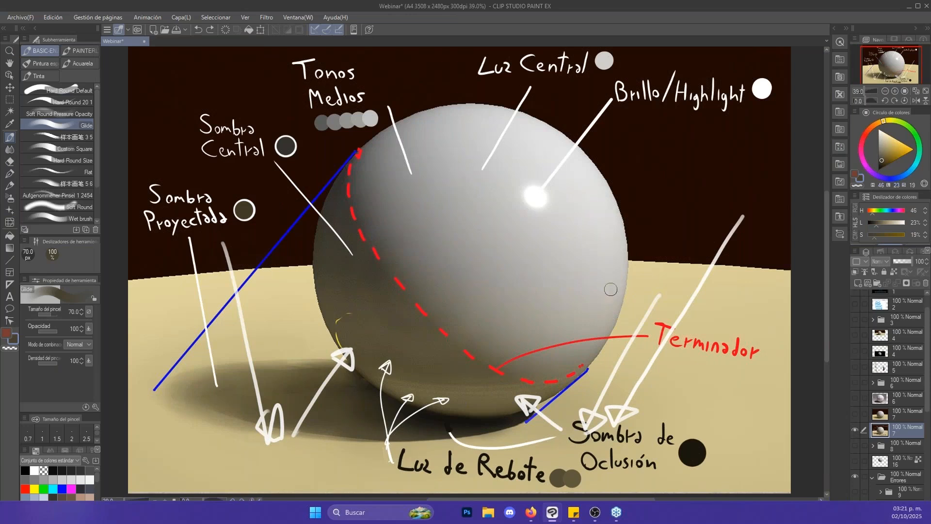
- Hide the annotated layer 7, show and expand folder 8, and make its "14 - copia" layer active
drag(623, 225, 625, 241)
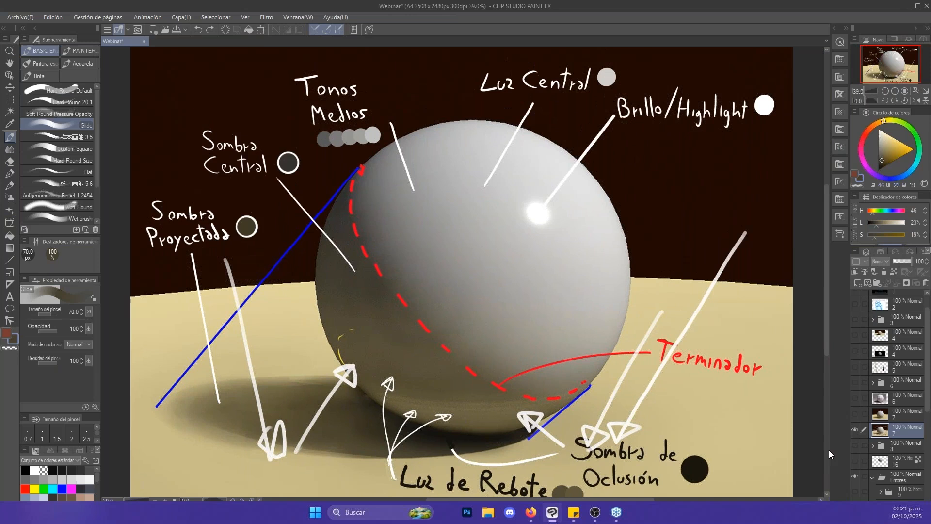
click(855, 431)
click(855, 445)
click(874, 446)
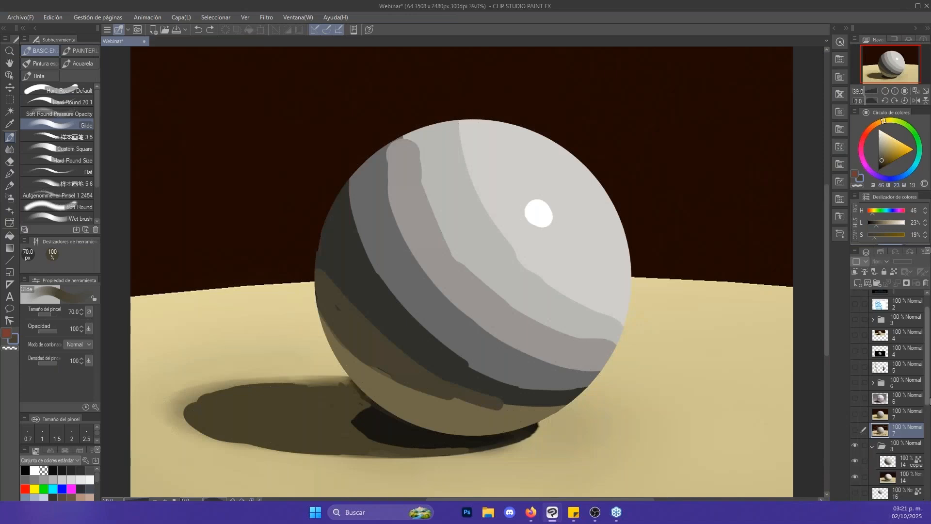
scroll(885, 435, down, 2)
click(885, 435)
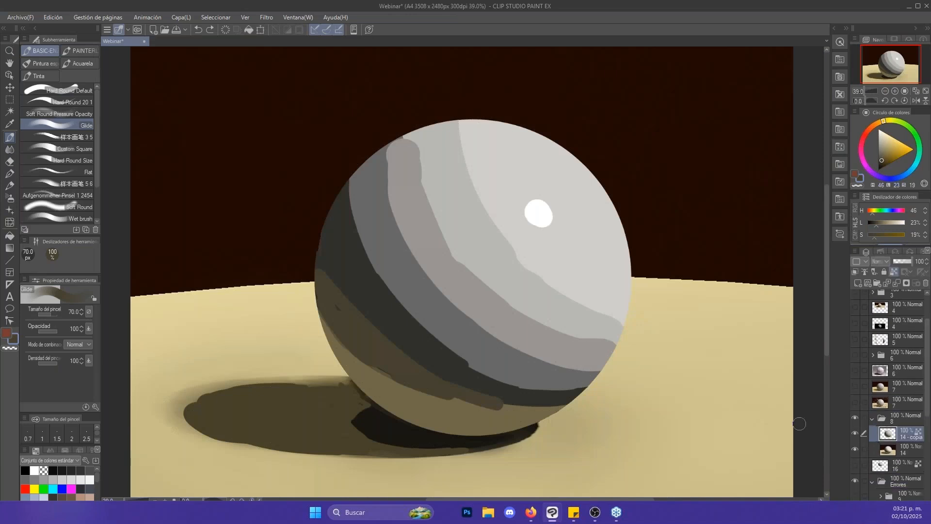
- Set the Glide brush to 30 px and bright red, try circling the banded sphere's highlight, and undo the marks
key(bracketleft)
key(bracketleft)
key(bracketleft)
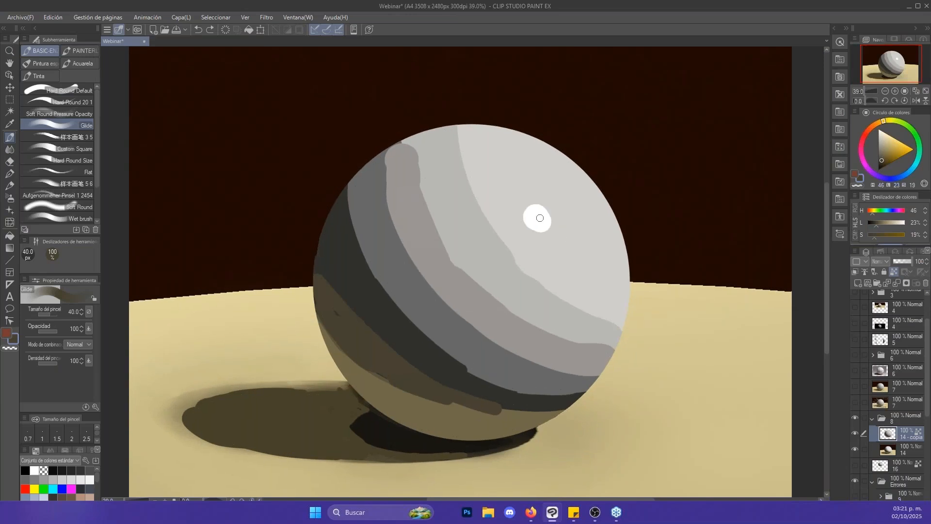
mouse_move(526, 218)
mouse_down()
mouse_move(548, 213)
mouse_move(535, 217)
mouse_move(548, 236)
mouse_up()
key(ctrl+z)
click(863, 139)
click(914, 150)
key(bracketleft)
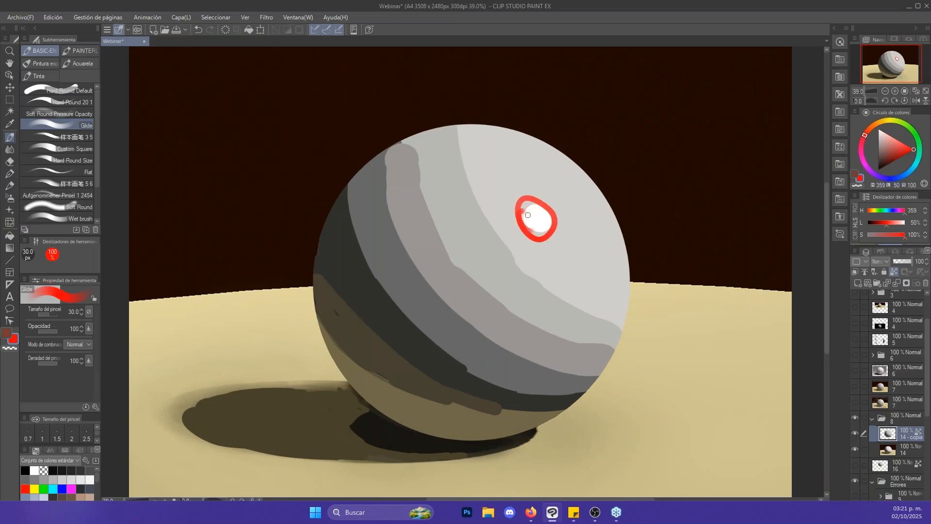
key(ctrl+z)
- Outline the banded sphere's light, midtone, core shadow and reflected-light zones in red, and undo the marks
mouse_move(464, 129)
mouse_down()
mouse_move(573, 317)
mouse_move(579, 226)
mouse_move(468, 268)
mouse_move(546, 168)
mouse_move(465, 136)
mouse_up()
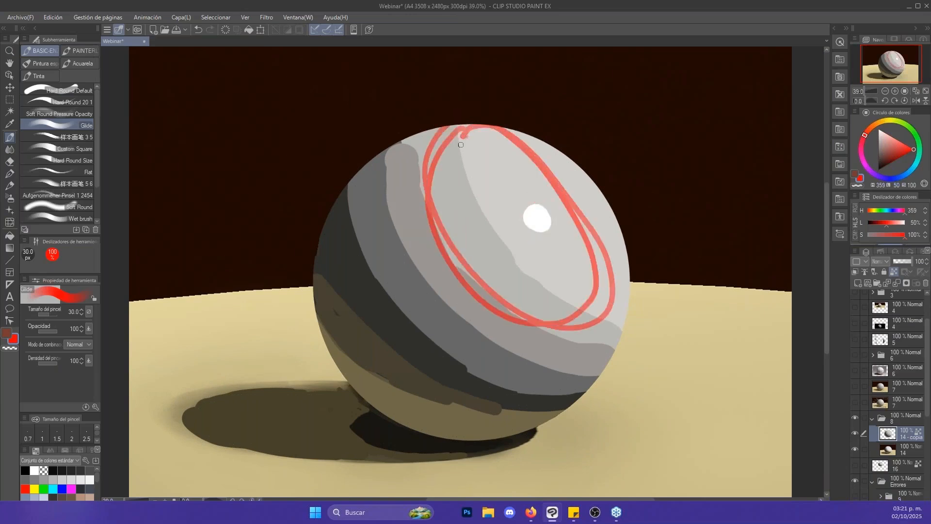
mouse_move(374, 204)
mouse_down()
mouse_move(459, 162)
mouse_move(395, 250)
mouse_move(371, 192)
mouse_move(459, 169)
mouse_move(374, 254)
mouse_move(381, 192)
mouse_up()
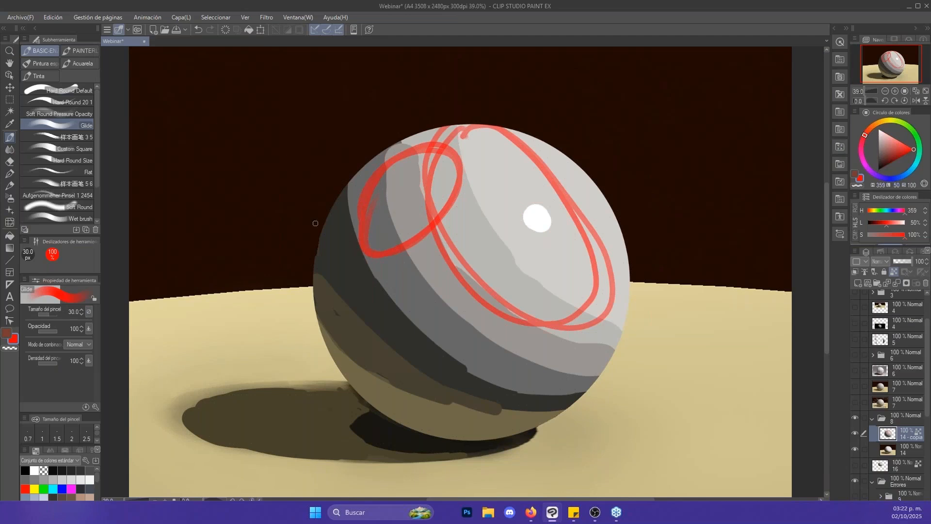
mouse_move(331, 208)
mouse_down()
mouse_move(383, 307)
mouse_move(405, 425)
mouse_up()
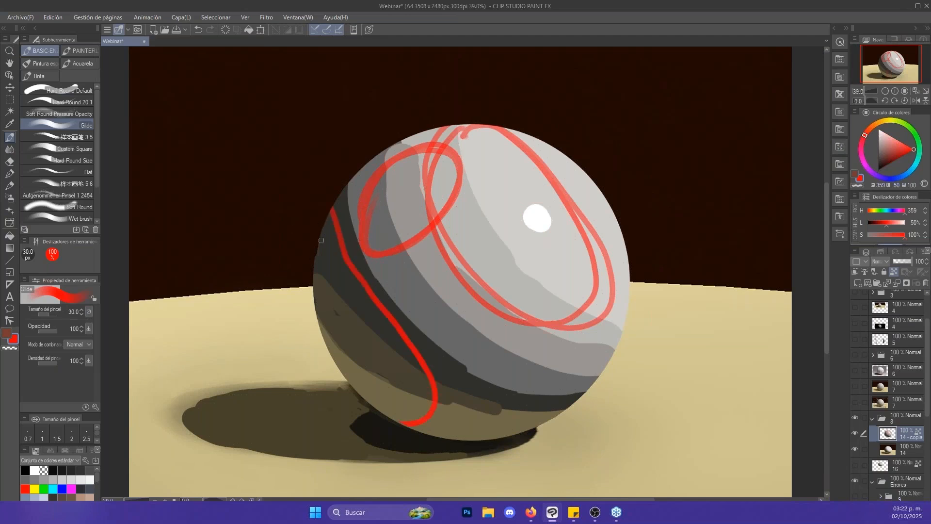
mouse_move(330, 318)
mouse_down()
mouse_move(474, 407)
mouse_move(498, 435)
mouse_up()
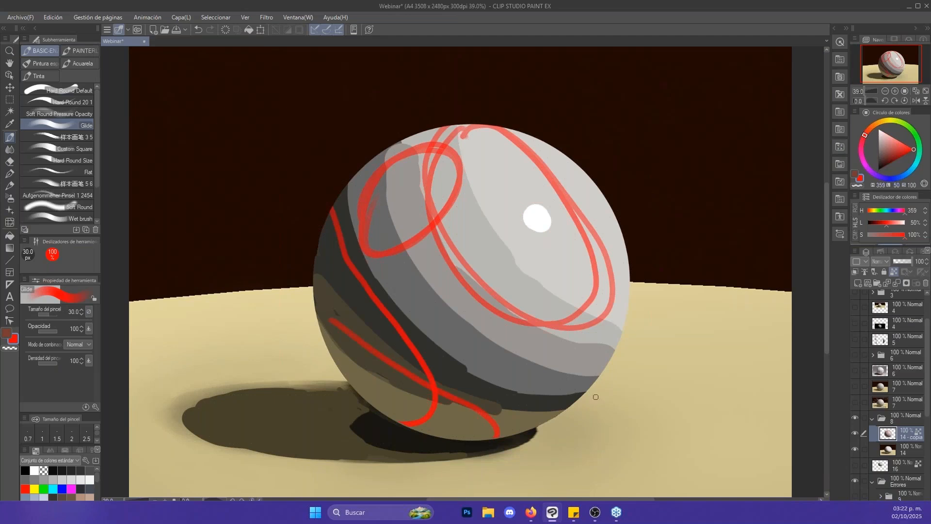
key(ctrl+z)
key(ctrl+z)
key(ctrl+z)
key(ctrl+z)
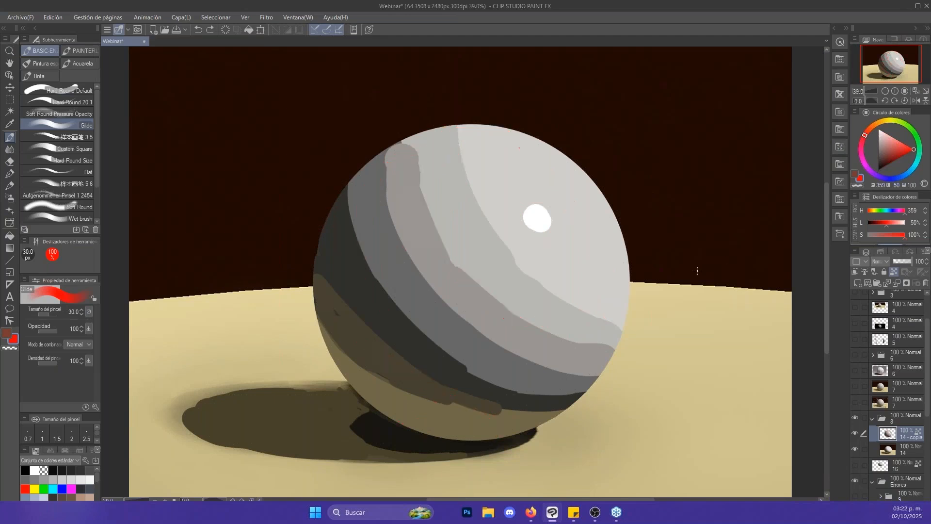
- Blend the sphere's tonal bands into smooth shading using the Punta del dedo tool at 400 px, working around the highlight
key(j)
mouse_move(490, 181)
mouse_down()
mouse_move(468, 165)
mouse_move(495, 230)
mouse_move(476, 219)
mouse_move(501, 264)
mouse_move(588, 311)
mouse_move(577, 326)
mouse_move(502, 297)
mouse_move(438, 181)
mouse_move(435, 162)
mouse_move(450, 143)
mouse_move(406, 162)
mouse_move(405, 241)
mouse_move(449, 316)
mouse_move(529, 351)
mouse_move(613, 339)
mouse_up()
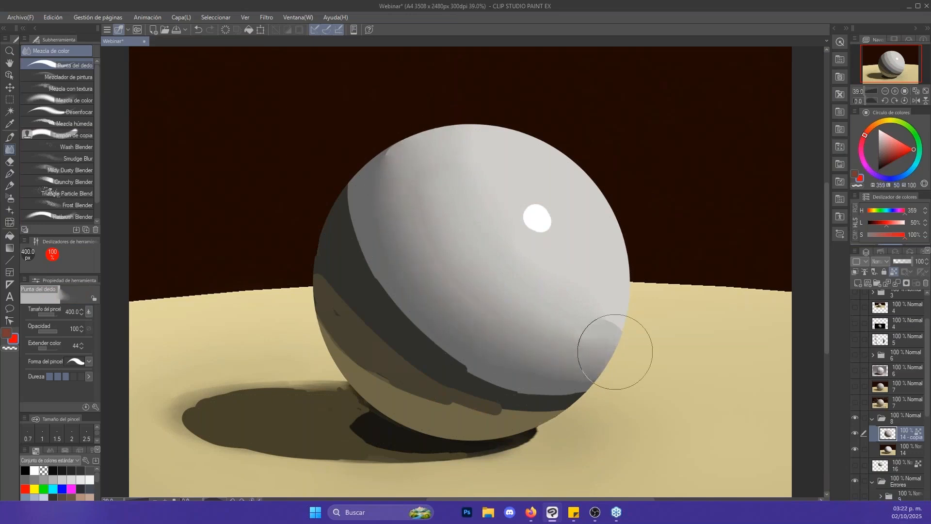
mouse_move(403, 306)
mouse_down()
mouse_move(370, 246)
mouse_move(366, 189)
mouse_up()
mouse_move(362, 208)
mouse_down()
mouse_move(410, 325)
mouse_move(490, 380)
mouse_move(589, 389)
mouse_up()
mouse_move(411, 371)
mouse_down()
mouse_move(535, 407)
mouse_move(382, 381)
mouse_move(343, 345)
mouse_move(399, 393)
mouse_move(461, 416)
mouse_move(557, 405)
mouse_up()
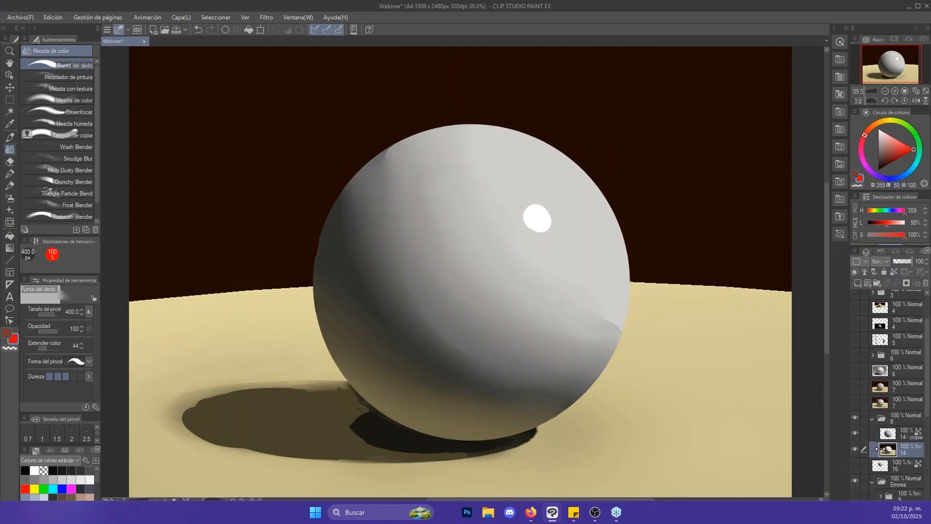
- Soften the cast and contact shadow edges on layer 14 at 170 and 150 px, and make "14 - copia" active again
click(887, 451)
key(bracketleft)
key(bracketleft)
key(bracketleft)
key(bracketleft)
key(bracketleft)
mouse_move(318, 382)
mouse_down()
mouse_move(244, 380)
mouse_move(174, 407)
mouse_up()
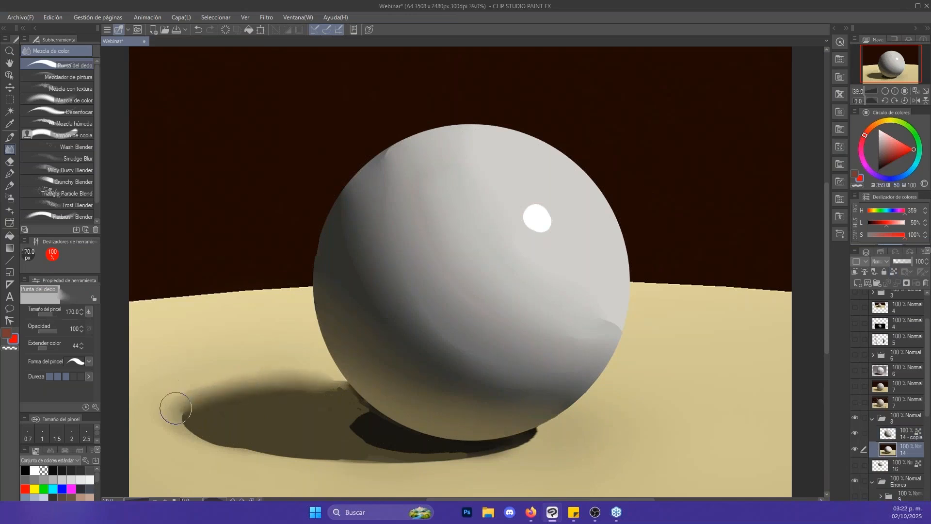
drag(217, 434, 179, 410)
key(bracketleft)
mouse_move(345, 410)
mouse_down()
mouse_move(372, 441)
mouse_move(446, 454)
mouse_move(391, 444)
mouse_move(357, 412)
mouse_up()
key(alt+space)
drag(601, 282, 584, 276)
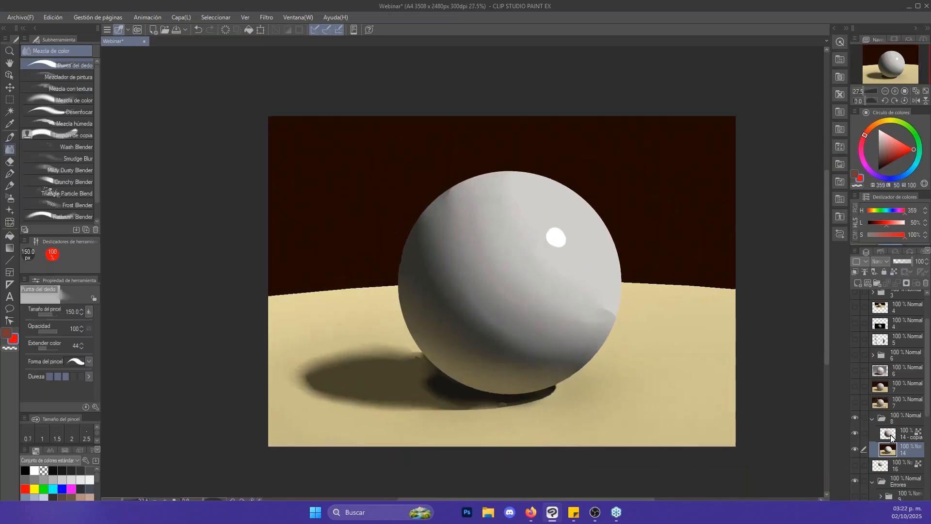
click(876, 431)
- Try softening the sphere's white highlight with Punta del dedo at 120 and 500 px, and undo the 500 px smudge
key(alt+space)
mouse_move(555, 229)
mouse_down()
mouse_move(536, 235)
mouse_move(558, 243)
mouse_move(558, 253)
mouse_move(545, 232)
mouse_move(571, 242)
mouse_up()
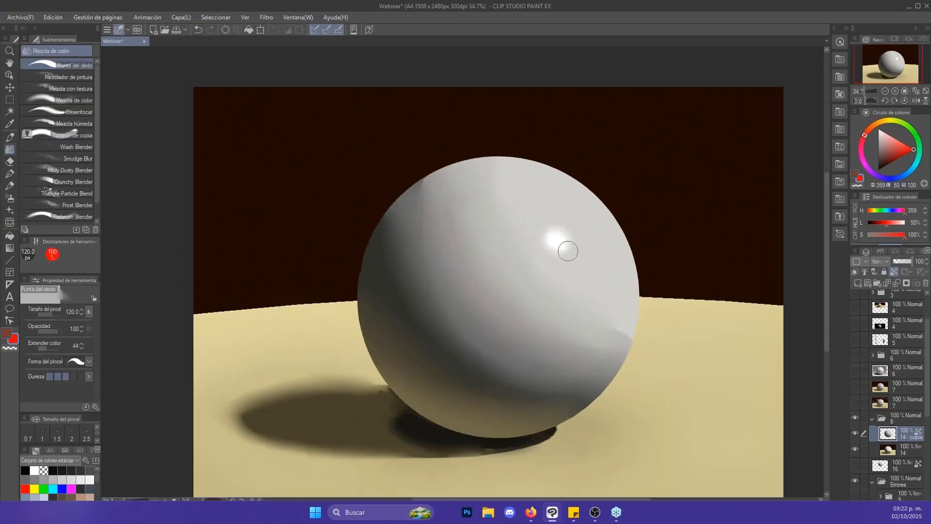
key(alt+space)
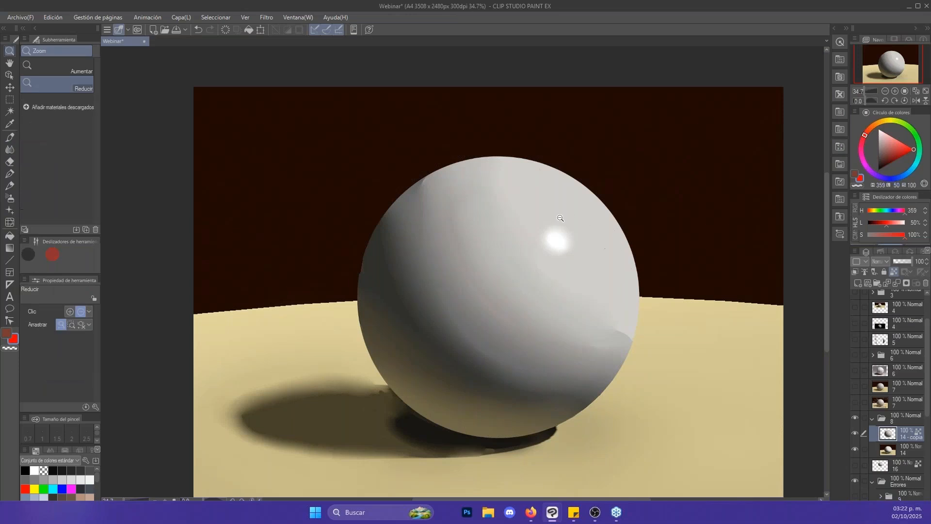
drag(563, 247, 544, 223)
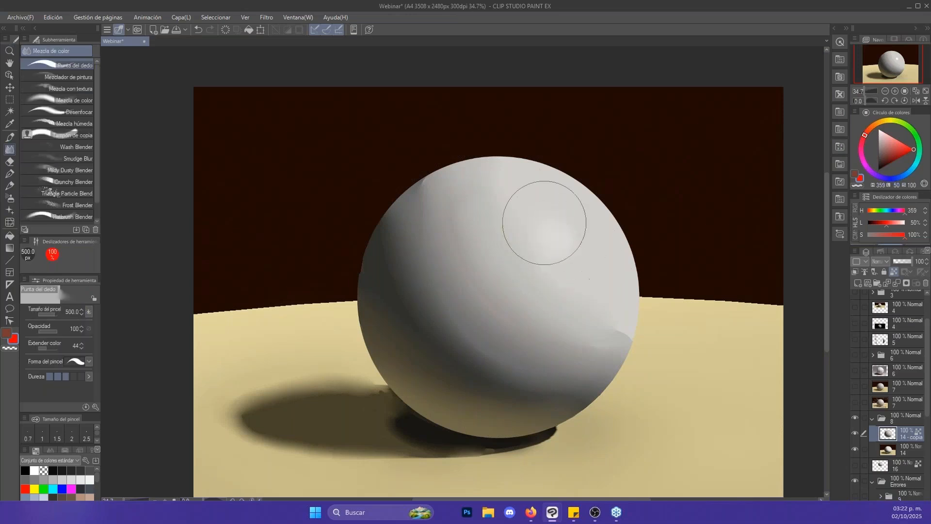
key(alt+space)
click(563, 234)
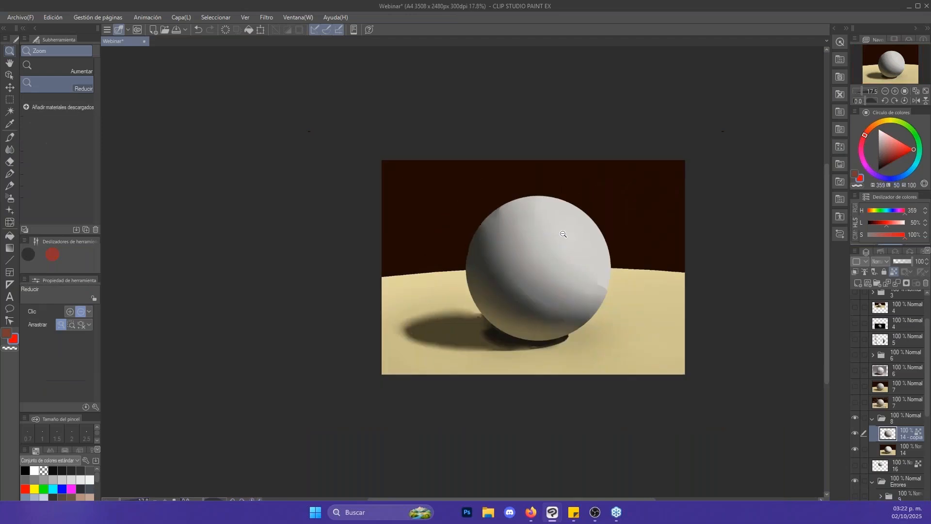
scroll(580, 236, up, 1)
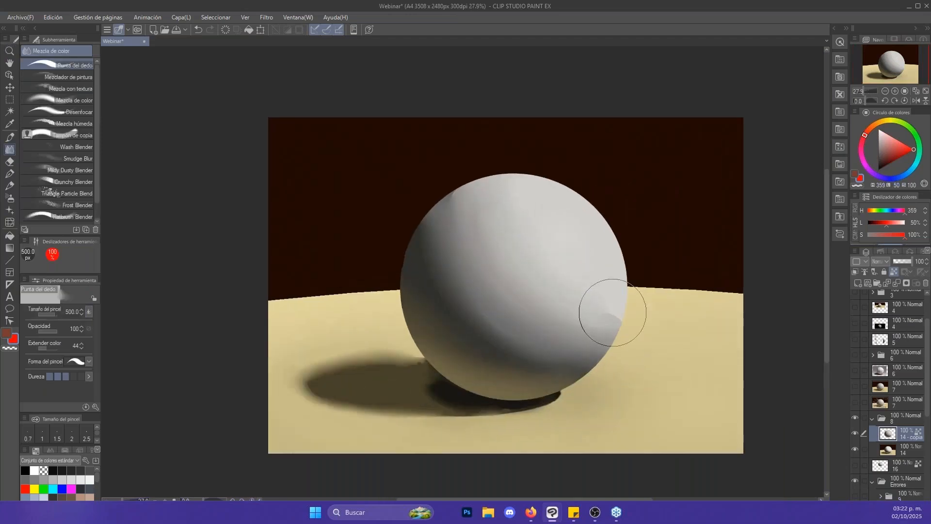
key(ctrl+z)
- Try diffusing the highlight at 300 px, and undo the blending to restore its crisp edge
key(bracketleft)
key(bracketleft)
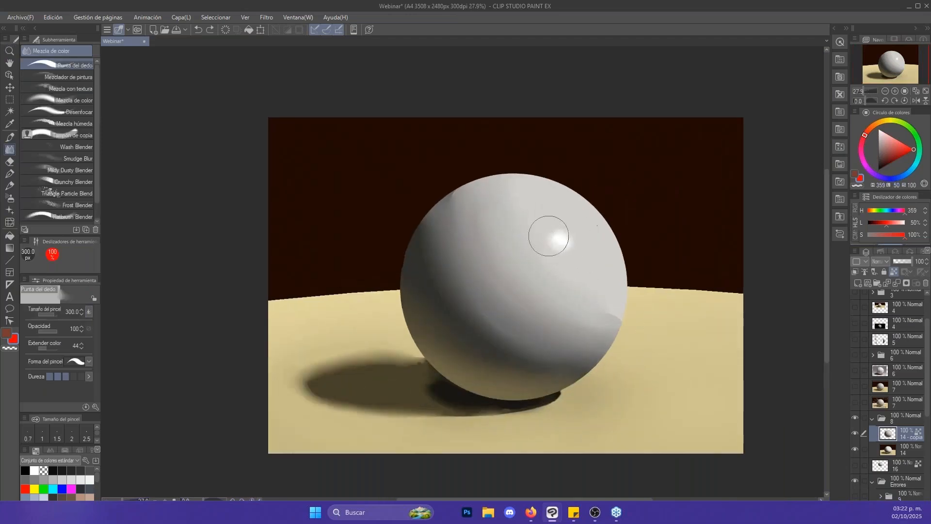
mouse_move(551, 234)
mouse_down()
mouse_move(572, 252)
mouse_move(556, 235)
mouse_up()
key(ctrl+z)
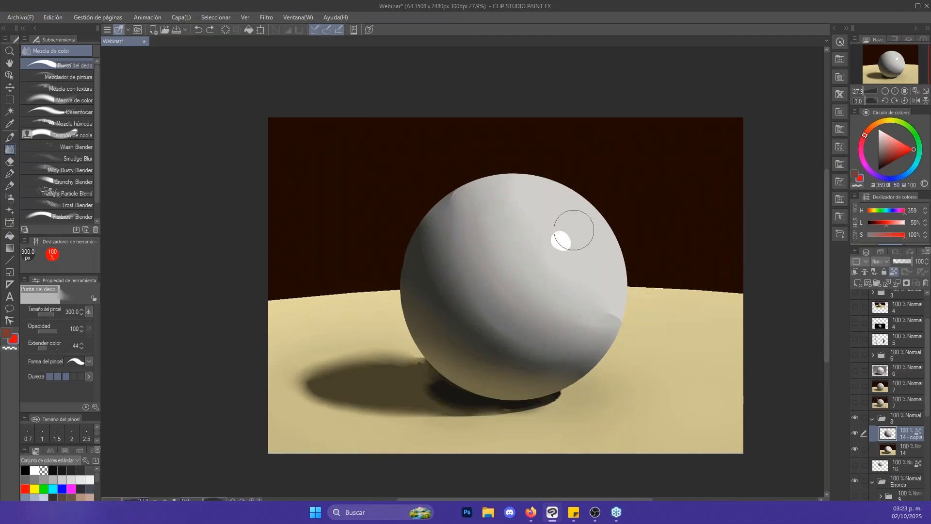
- Blend away the leftover hard band edges at the sphere's lower right and upper left
key(bracketright)
mouse_move(624, 312)
mouse_down()
mouse_move(545, 347)
mouse_move(511, 340)
mouse_move(465, 285)
mouse_move(454, 230)
mouse_move(462, 186)
mouse_move(435, 222)
mouse_move(433, 259)
mouse_move(451, 296)
mouse_move(481, 322)
mouse_move(578, 339)
mouse_move(541, 355)
mouse_move(521, 350)
mouse_move(566, 362)
mouse_up()
key(bracketleft)
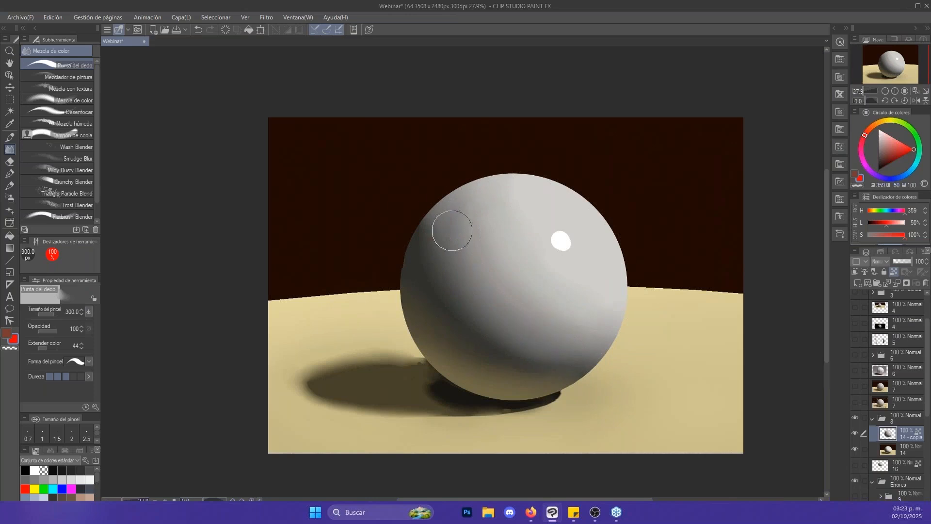
key(bracketleft)
- Try painting a window-shaped highlight with the Glide brush using white sampled from the round highlight, and undo it
key(p)
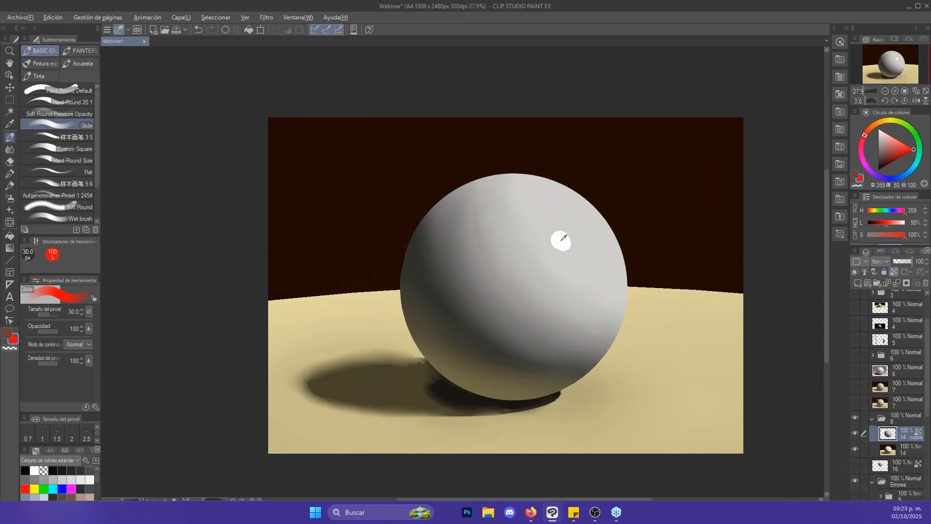
alt+click(562, 240)
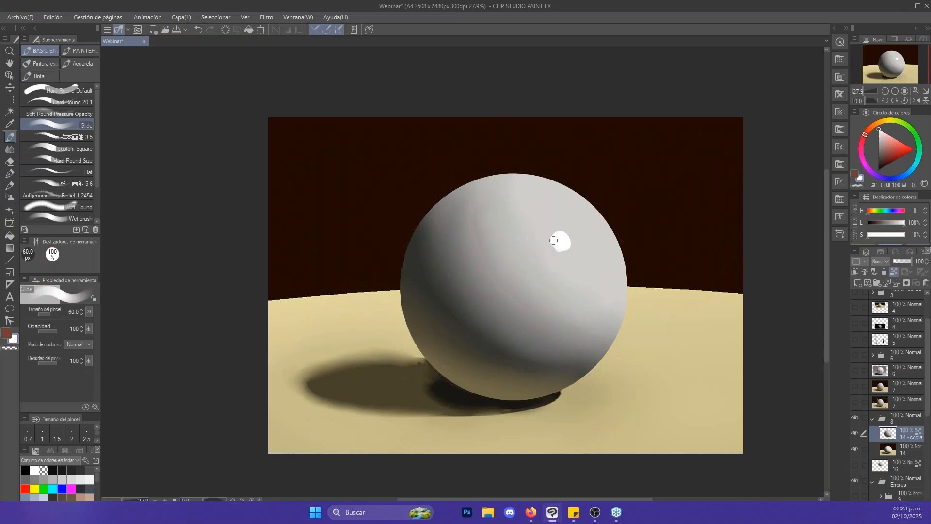
mouse_move(554, 240)
mouse_down()
mouse_move(568, 230)
mouse_move(575, 245)
mouse_up()
alt+click(584, 255)
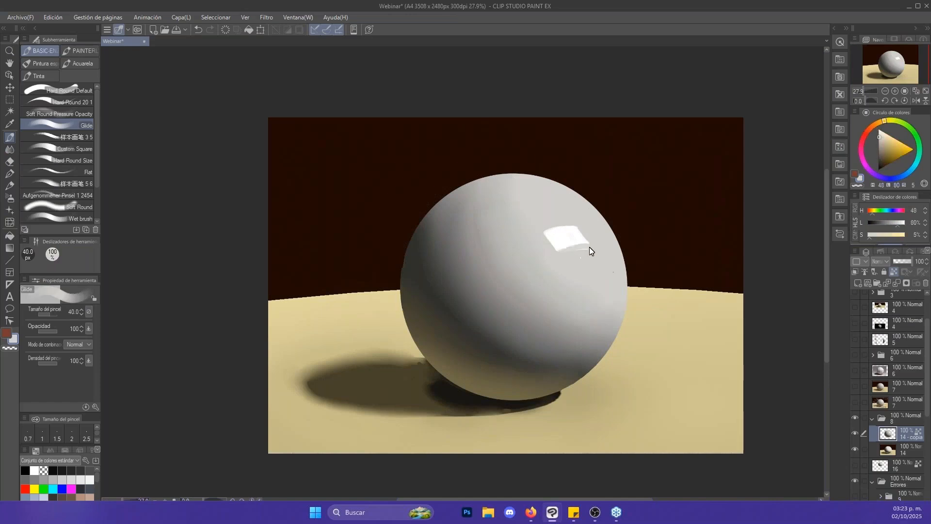
key(ctrl+z)
key(ctrl+z)
key(ctrl+z)
- Collapse and hide folder 8, and show layer 16 with the small banded sphere as the active layer
click(871, 418)
click(855, 418)
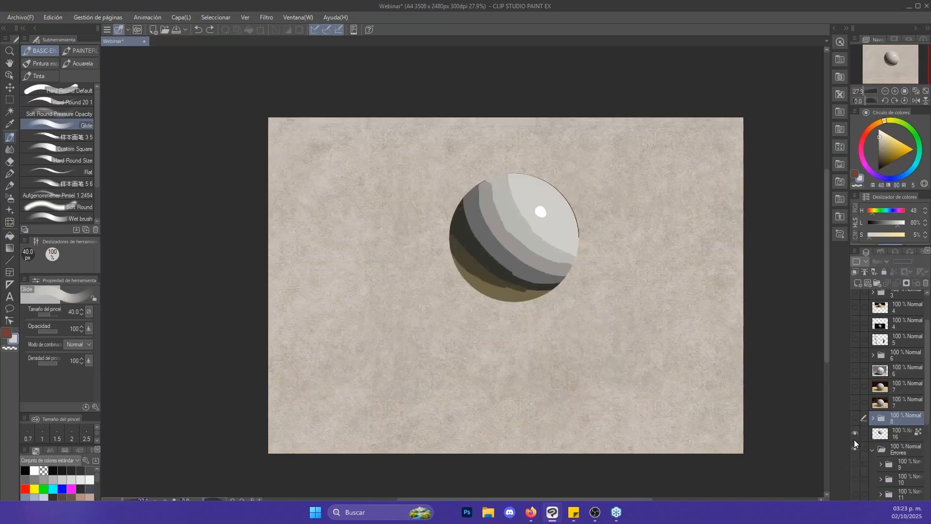
click(855, 433)
scroll(883, 437, down, 5)
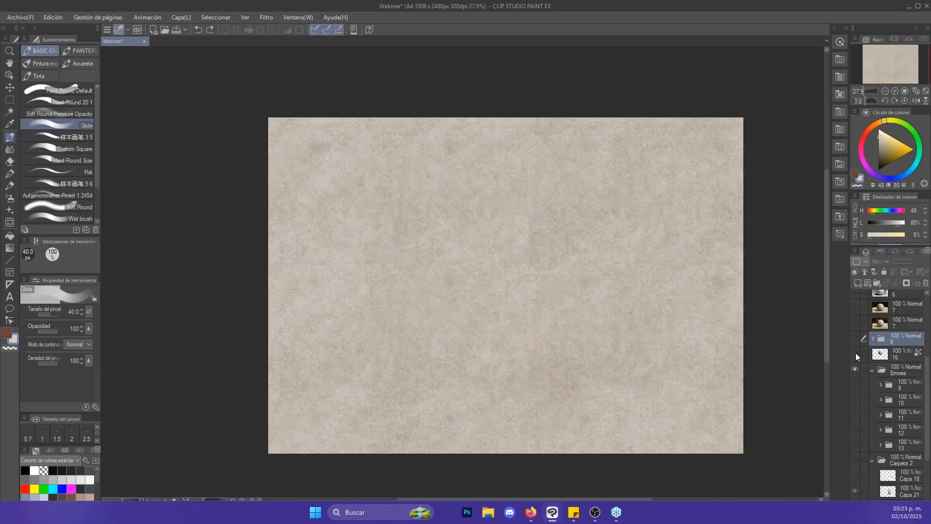
click(855, 339)
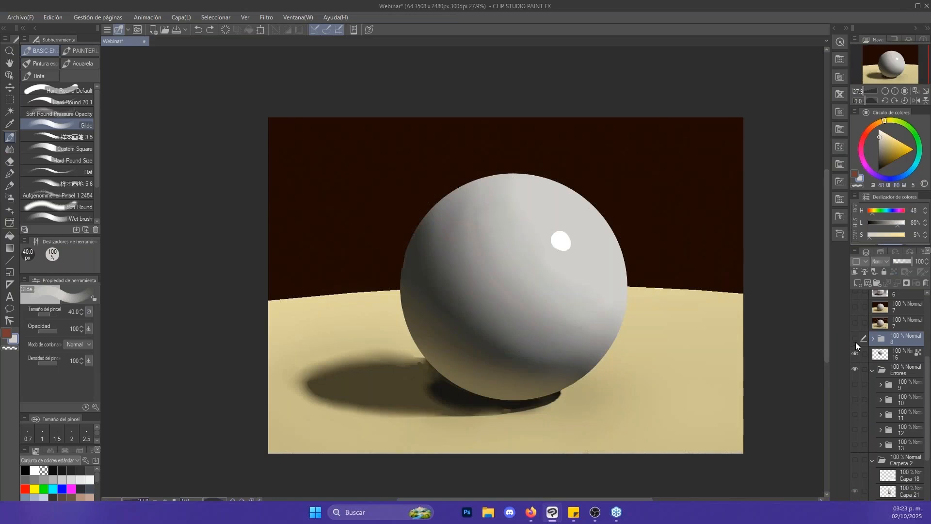
click(877, 355)
key(alt+space)
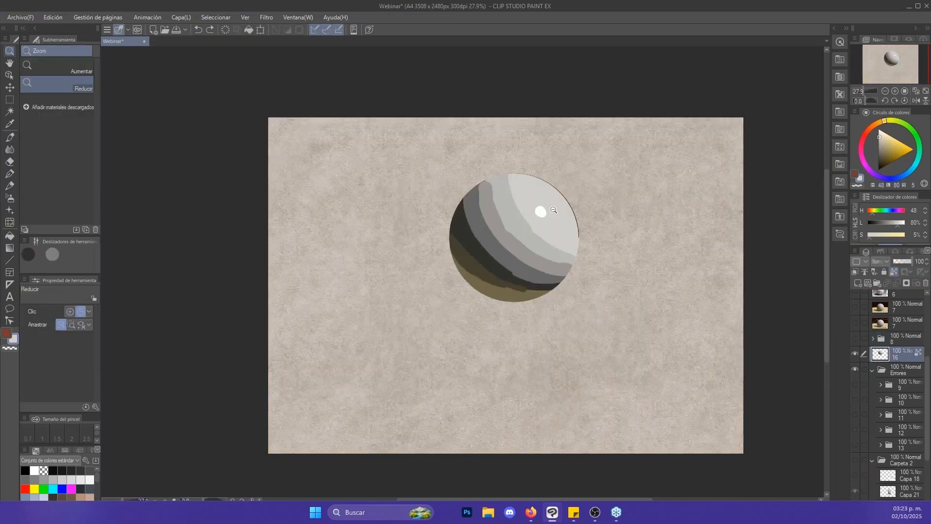
scroll(554, 208, up, 1)
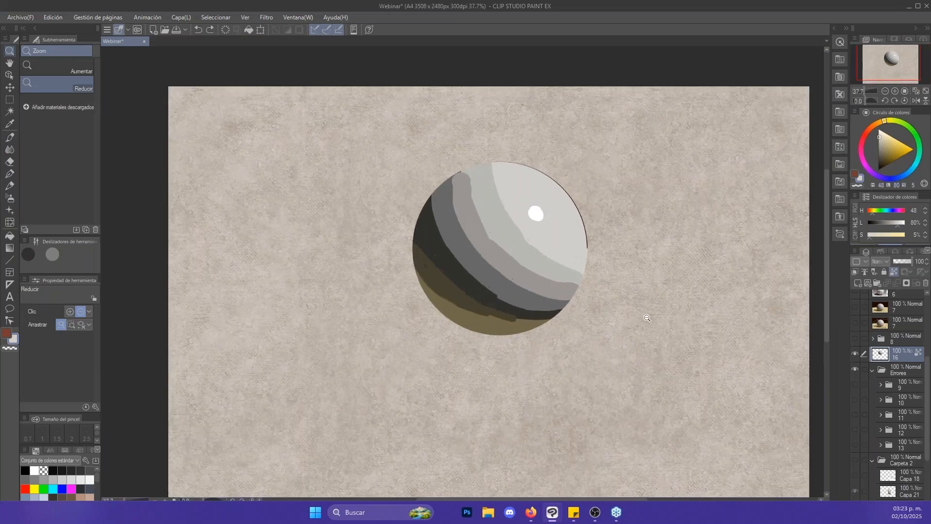
key(j)
key(bracketleft)
key(bracketleft)
key(bracketleft)
key(bracketleft)
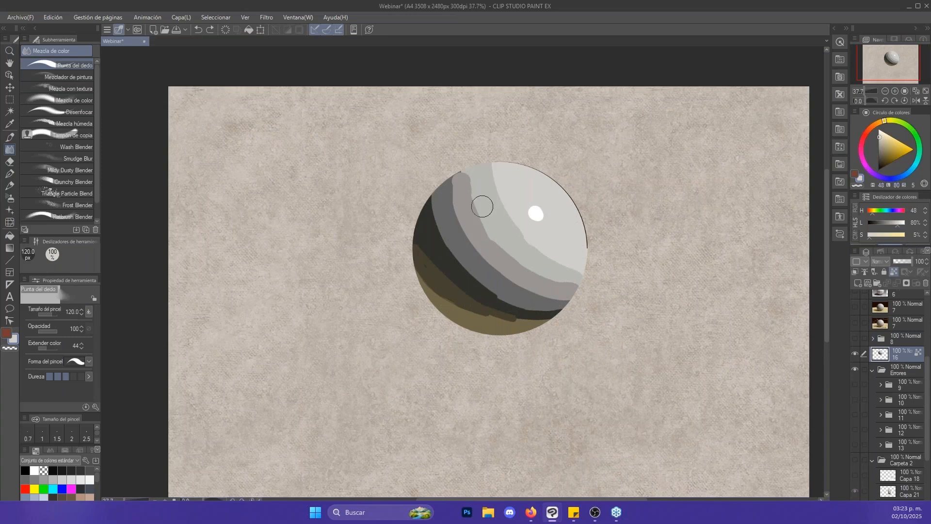
key(bracketright)
key(bracketleft)
- Sample the sphere's dark shadow tone and paint a vertical stroke beside the sphere with the Hard Round Default brush
key(b)
alt+click(463, 285)
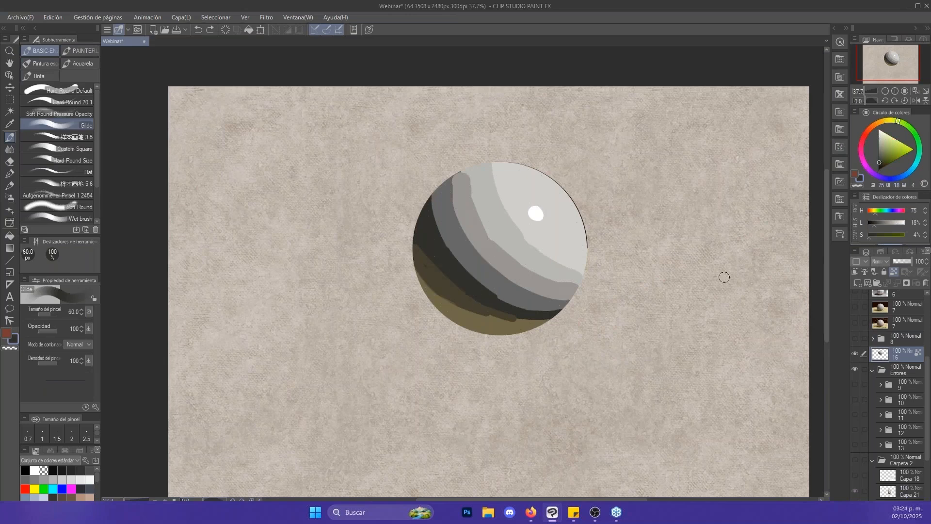
key(bracketright)
key(bracketright)
key(bracketright)
key(bracketright)
key(bracketright)
key(bracketright)
key(bracketright)
key(bracketright)
key(comma)
key(comma)
key(comma)
mouse_move(665, 384)
mouse_down()
mouse_move(658, 209)
mouse_move(658, 385)
mouse_up()
- Sample white from the highlight and paint it over the upper part of the dark stroke at 150 px
key(x)
alt+click(540, 213)
mouse_move(662, 144)
mouse_down()
mouse_move(662, 301)
mouse_move(665, 227)
mouse_up()
- Try smudging the white and dark strokes together with Punta del dedo at 300 px, and undo it
key(j)
key(bracketright)
drag(666, 227, 667, 321)
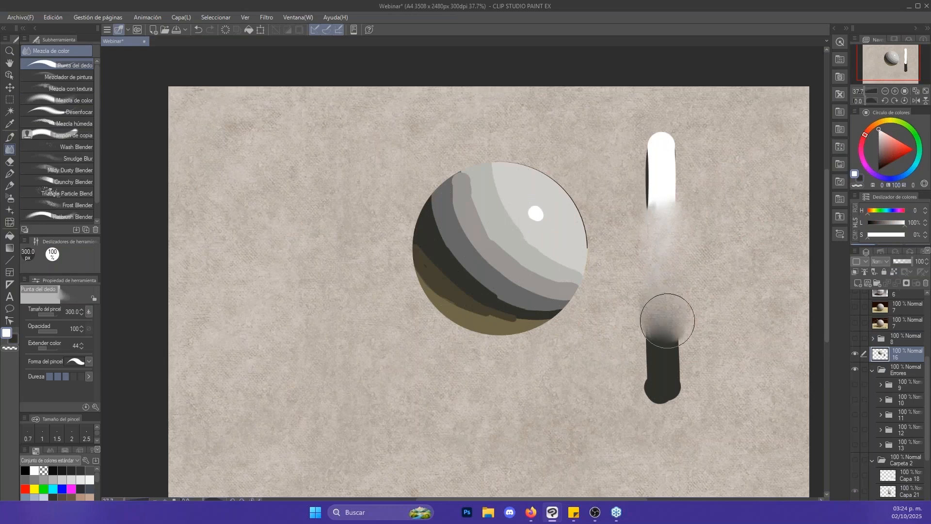
key(ctrl+z)
- Lock layer 16's transparent pixels, smudge the strokes into a white-to-dark gradient at 300 px, and unlock the pixels
click(894, 271)
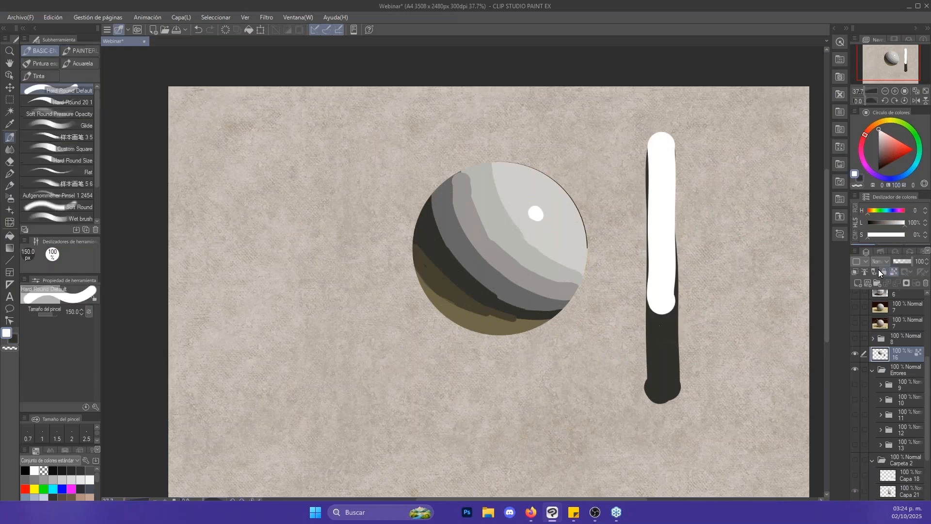
mouse_move(665, 291)
mouse_down()
mouse_move(661, 209)
mouse_move(665, 317)
mouse_move(662, 196)
mouse_move(657, 280)
mouse_move(661, 176)
mouse_move(665, 362)
mouse_up()
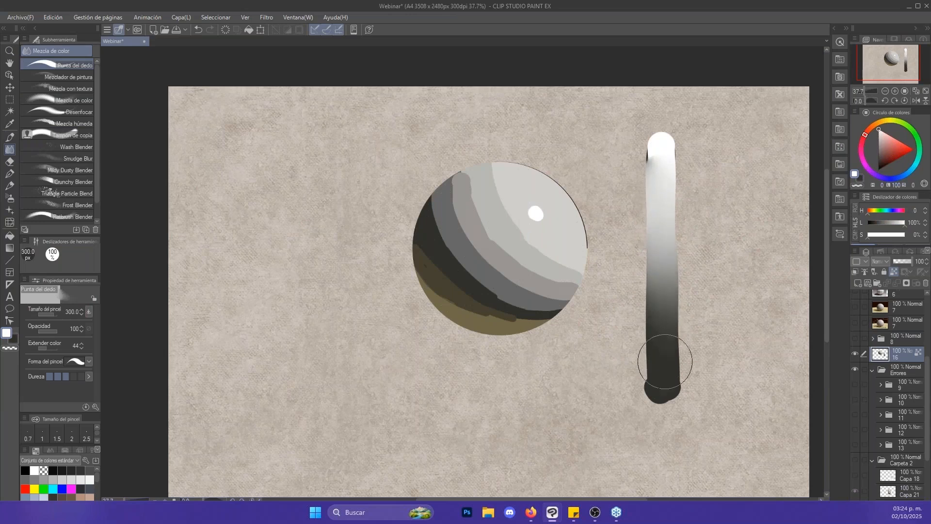
key(b)
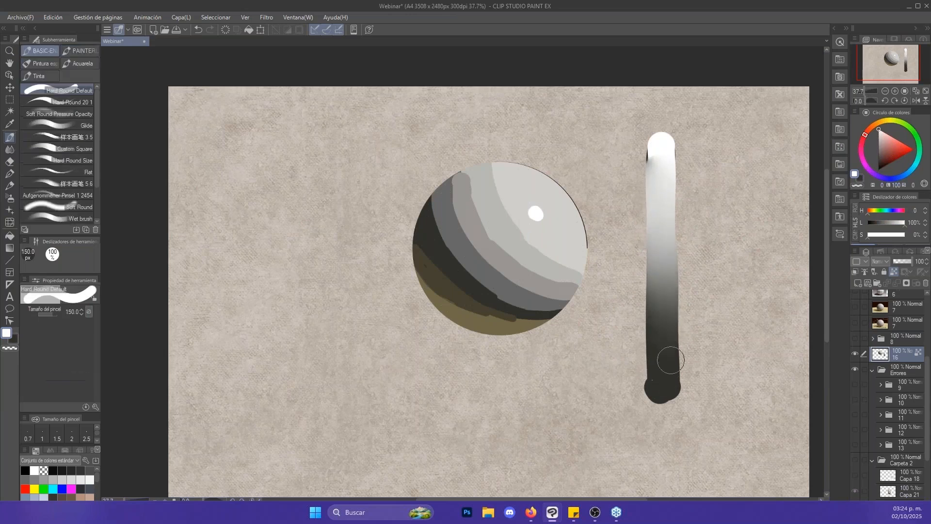
click(894, 273)
- Set the Hard Round Default brush to 30 px and its colour to bright red
key(bracketleft)
key(bracketleft)
key(bracketleft)
key(bracketleft)
key(bracketleft)
key(bracketleft)
key(bracketleft)
click(899, 148)
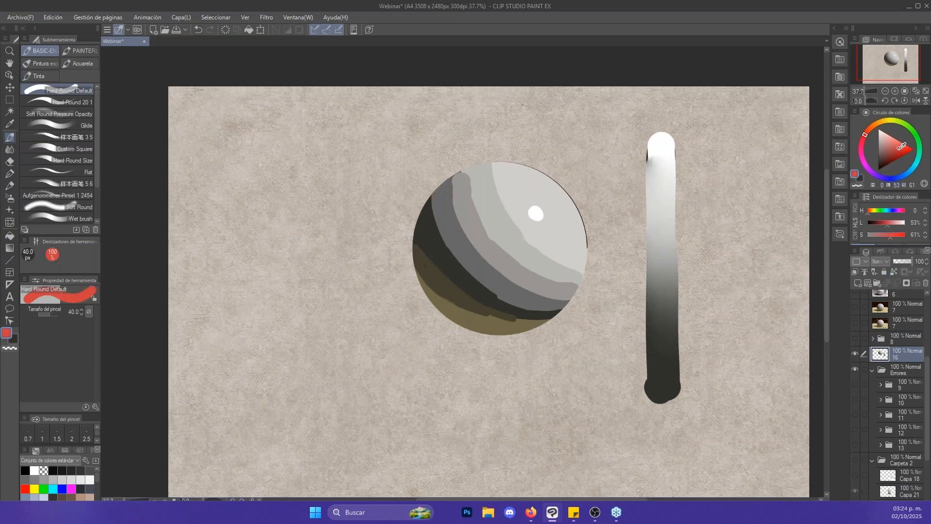
key(bracketleft)
click(912, 151)
- Bracket the gradient bar's full range in red, circle its midpoint at 20 px, and undo the marks
mouse_move(669, 126)
mouse_down()
mouse_move(696, 131)
mouse_move(709, 300)
mouse_move(684, 413)
mouse_up()
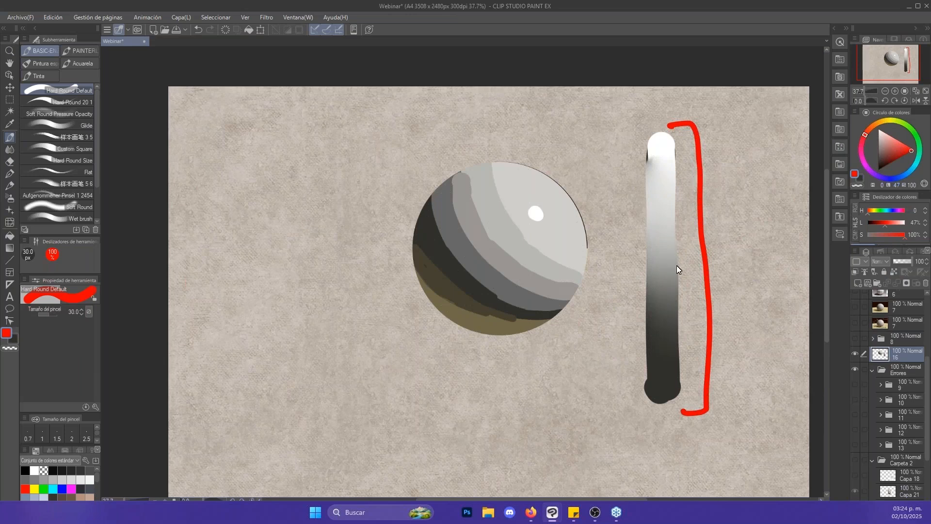
drag(645, 279, 704, 279)
key(ctrl+z)
mouse_move(637, 280)
mouse_down()
mouse_move(691, 274)
mouse_move(679, 264)
mouse_move(686, 282)
mouse_up()
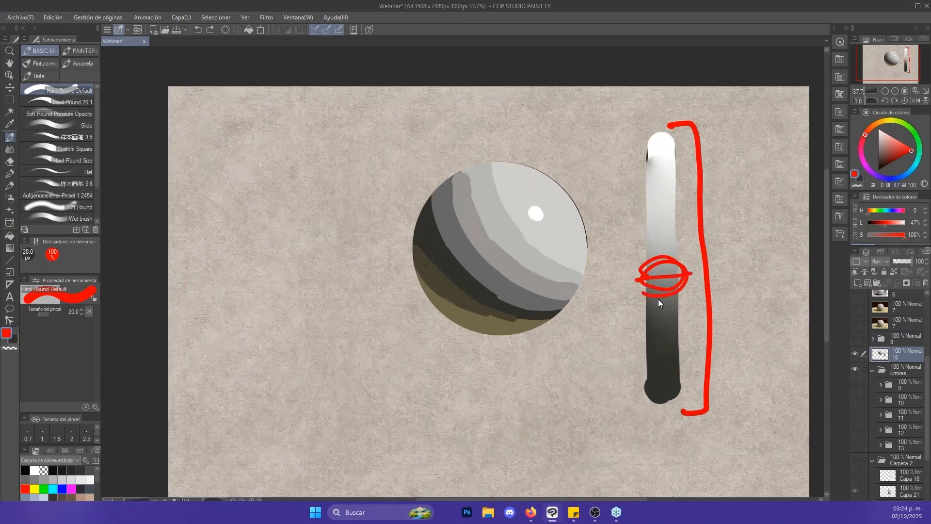
key(ctrl+z)
key(ctrl+z)
key(ctrl+z)
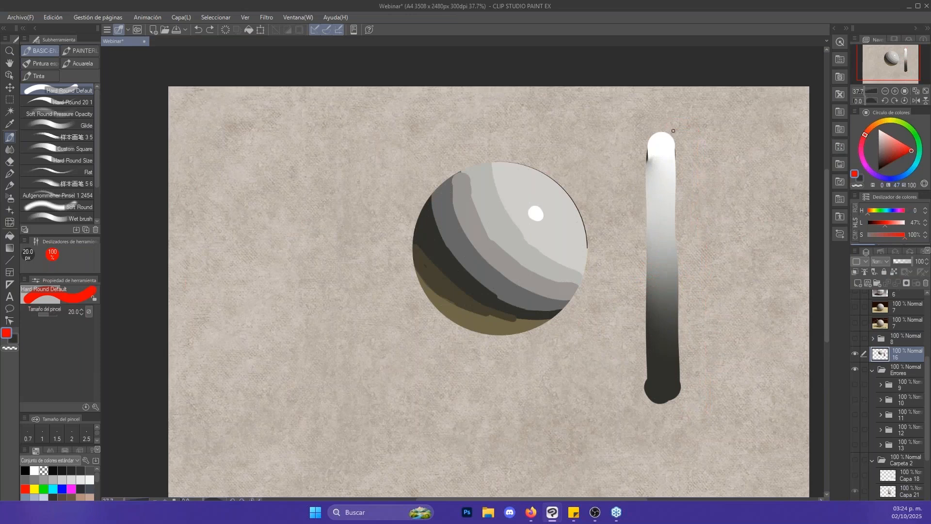
- Bracket the light part of the gradient bar in red at 17 px and label it "Luz"
key(bracketleft)
mouse_move(643, 169)
mouse_down()
mouse_move(683, 167)
mouse_move(694, 221)
mouse_move(672, 243)
mouse_move(650, 245)
mouse_up()
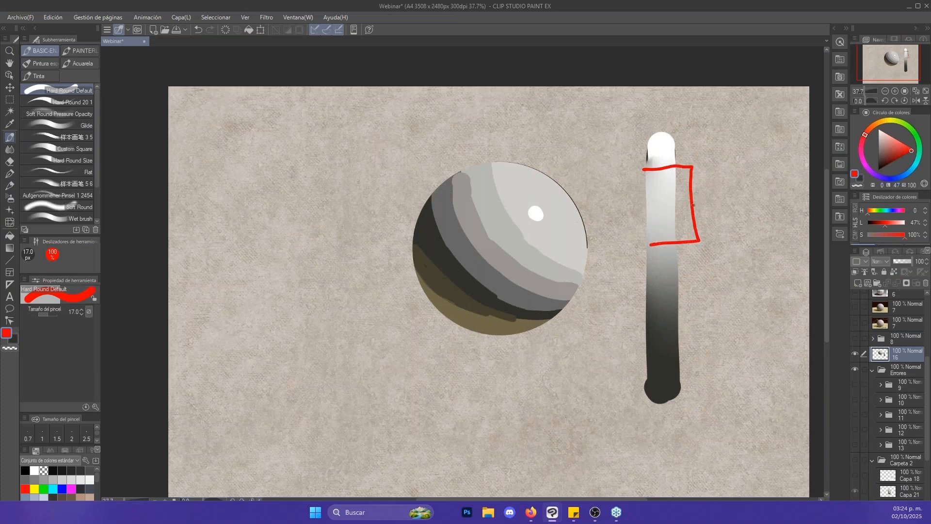
drag(693, 206, 750, 210)
drag(752, 198, 766, 213)
drag(769, 211, 776, 216)
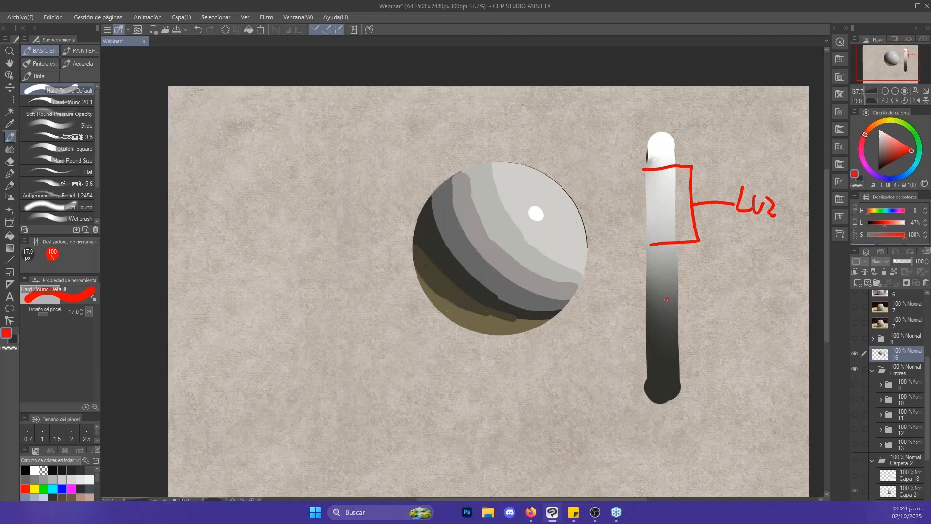
- Bracket the gradient bar's dark part in red, label it "Som", and mark the midtones between both brackets with a curly brace
mouse_move(667, 299)
mouse_down()
mouse_move(701, 337)
mouse_move(672, 369)
mouse_up()
mouse_move(726, 310)
mouse_down()
mouse_move(712, 330)
mouse_move(729, 331)
mouse_up()
drag(741, 331, 754, 323)
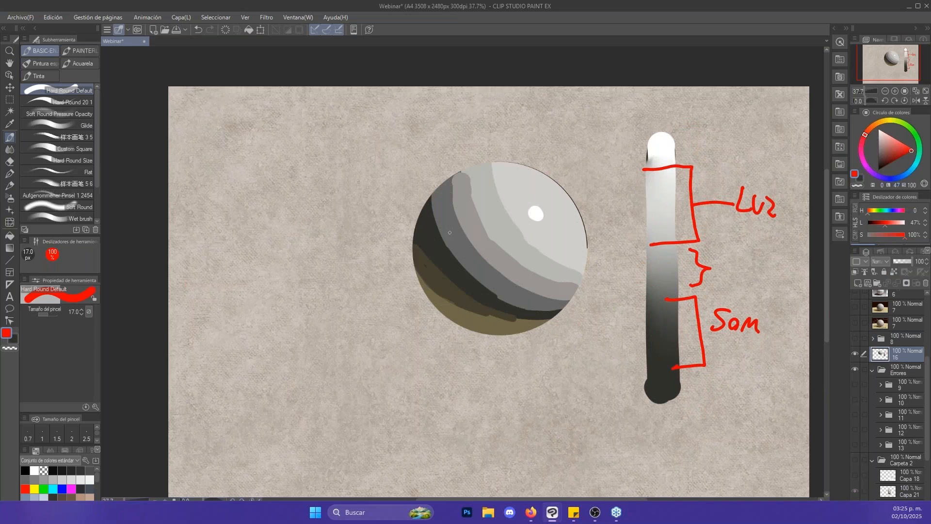
- Hide layer 16, expand folder 9 inside Errores, and make the Errores folder with folder 9's three layers visible
key(j)
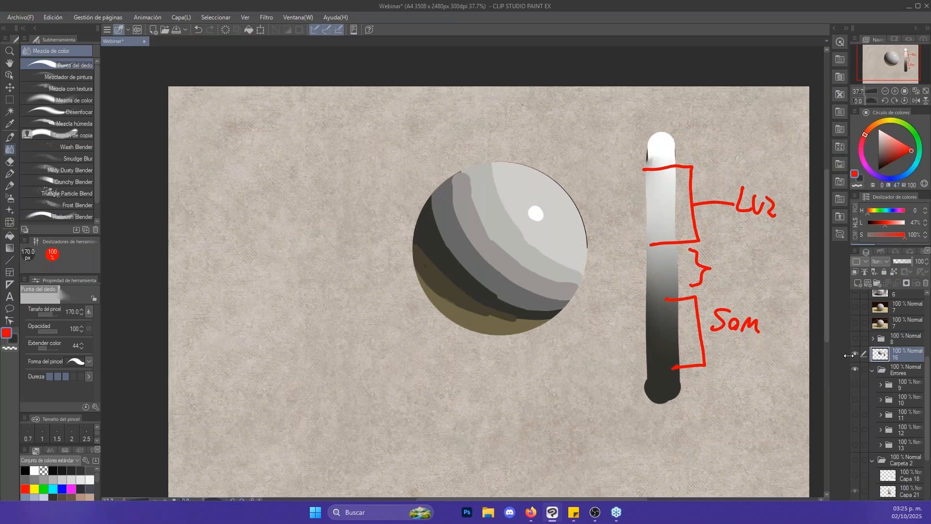
drag(856, 355, 857, 406)
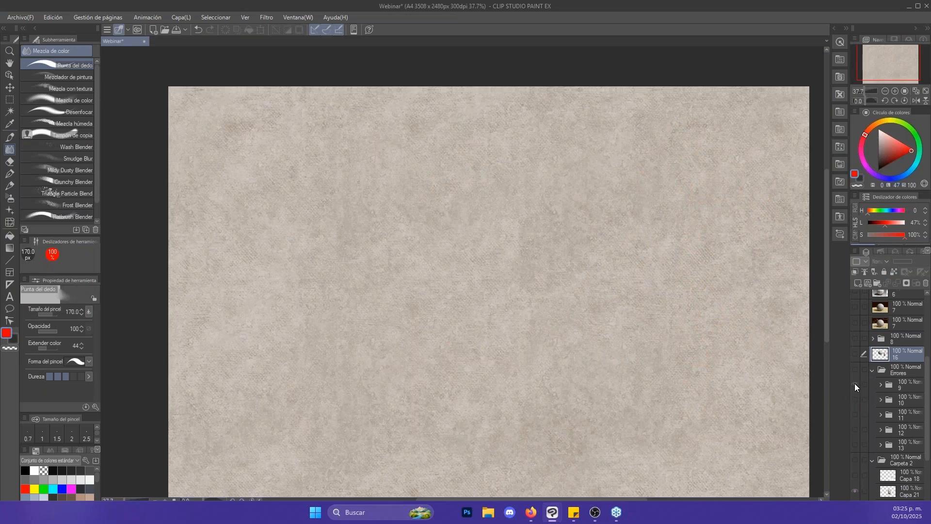
click(880, 385)
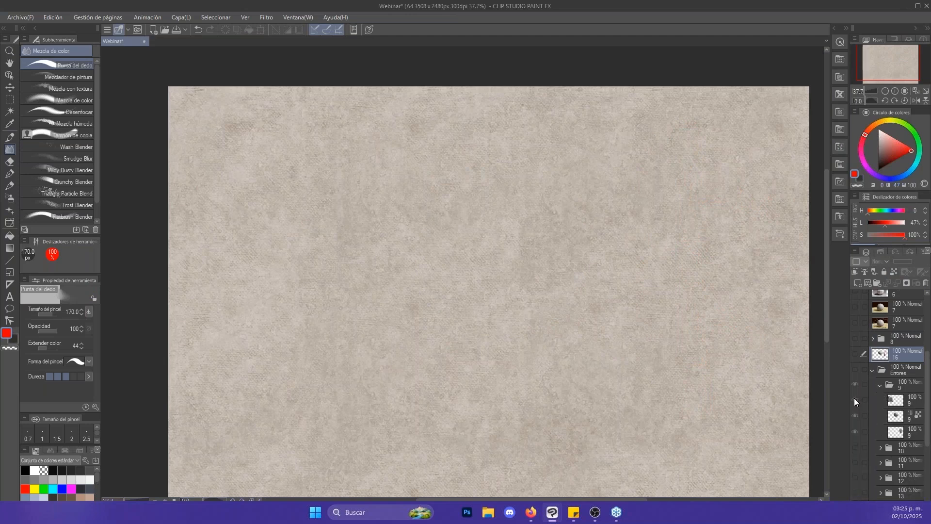
drag(857, 402, 856, 371)
- Examine the tattoo portrait's shading at closer range beside the grey sphere
key(ctrl+alt+space)
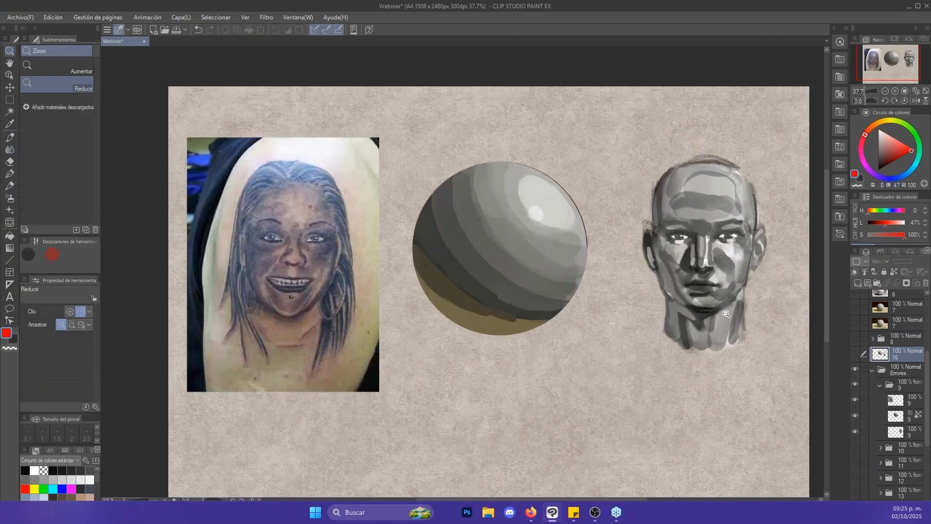
drag(609, 334, 647, 332)
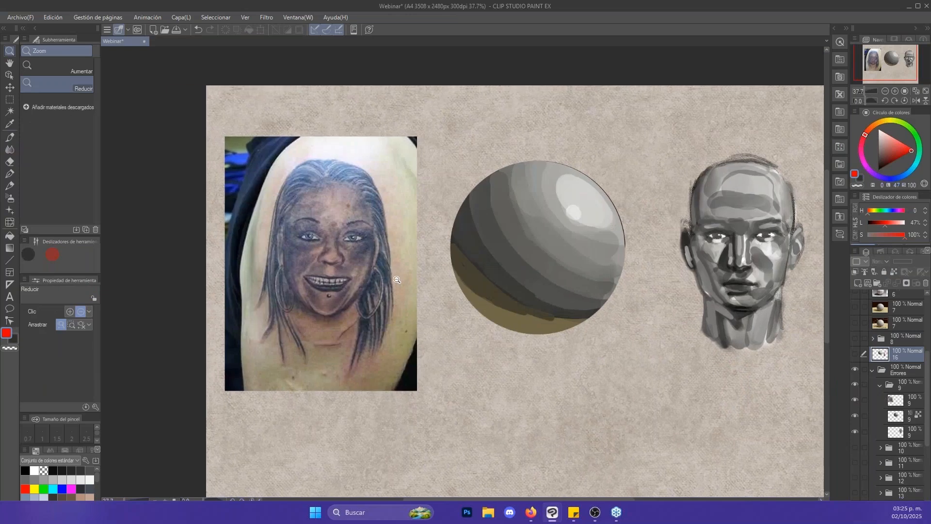
drag(559, 332, 535, 308)
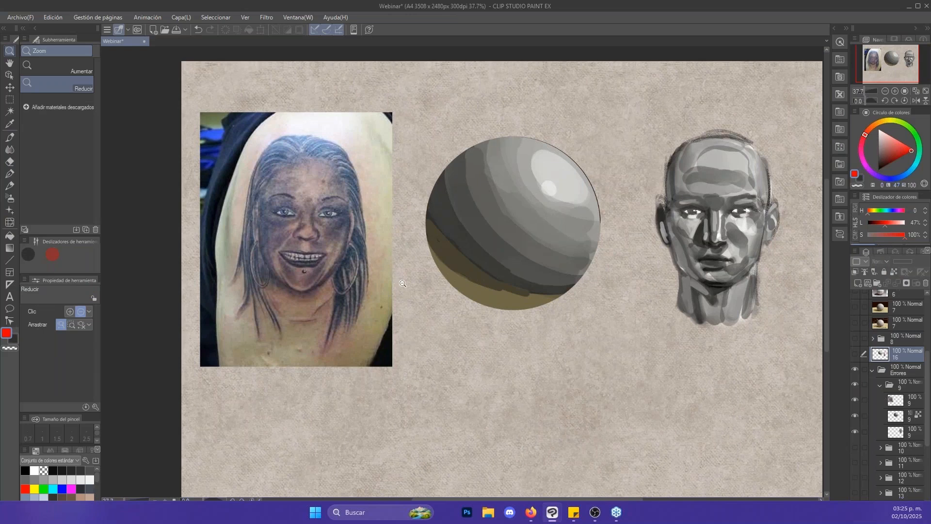
drag(320, 247, 408, 238)
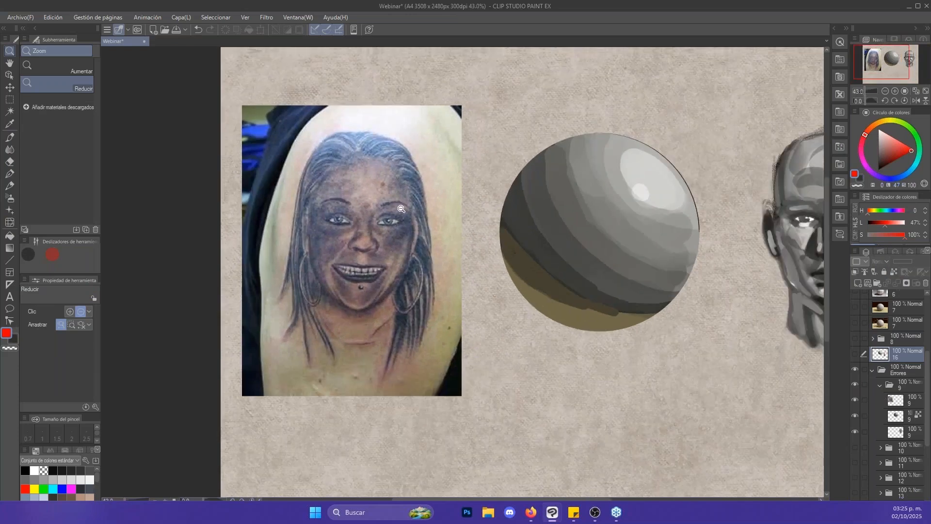
key(b)
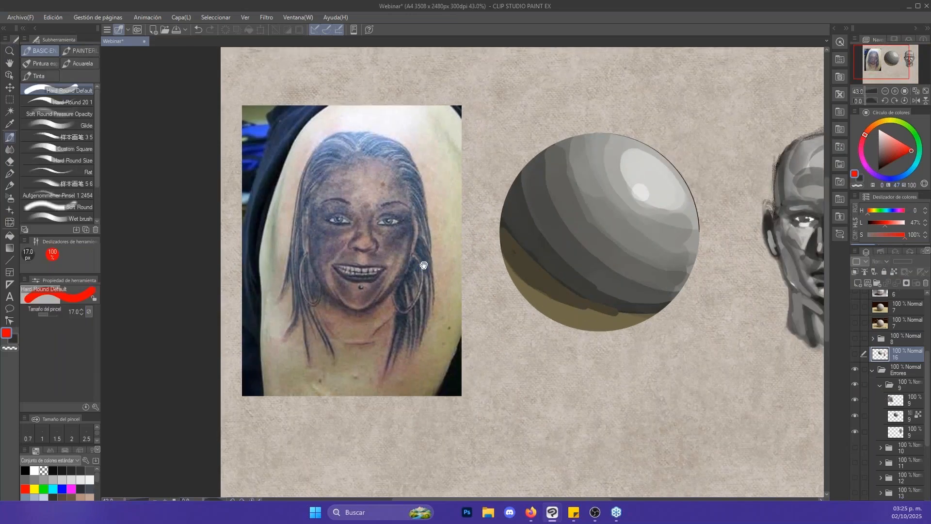
drag(424, 265, 394, 277)
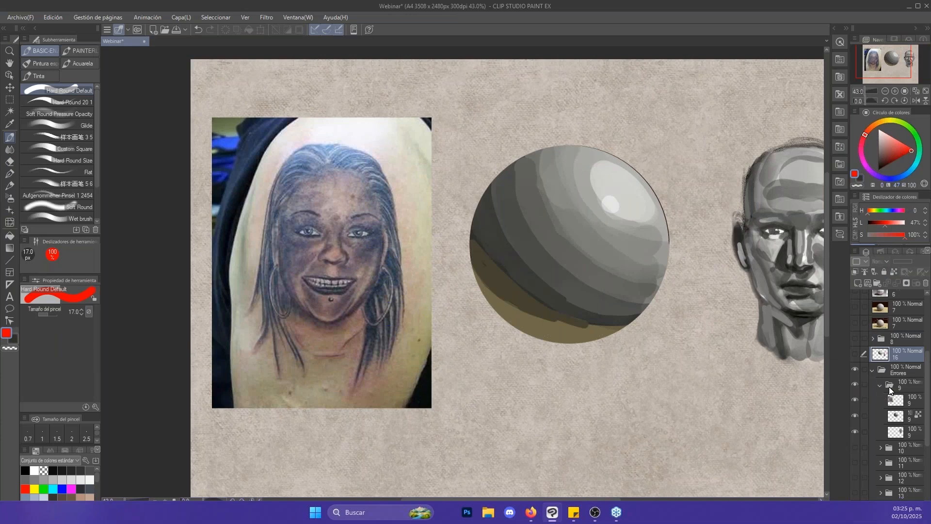
- Select the Errores folder, briefly show layer 16 to compare the two spheres' values, hide it again, and examine all three references
click(889, 364)
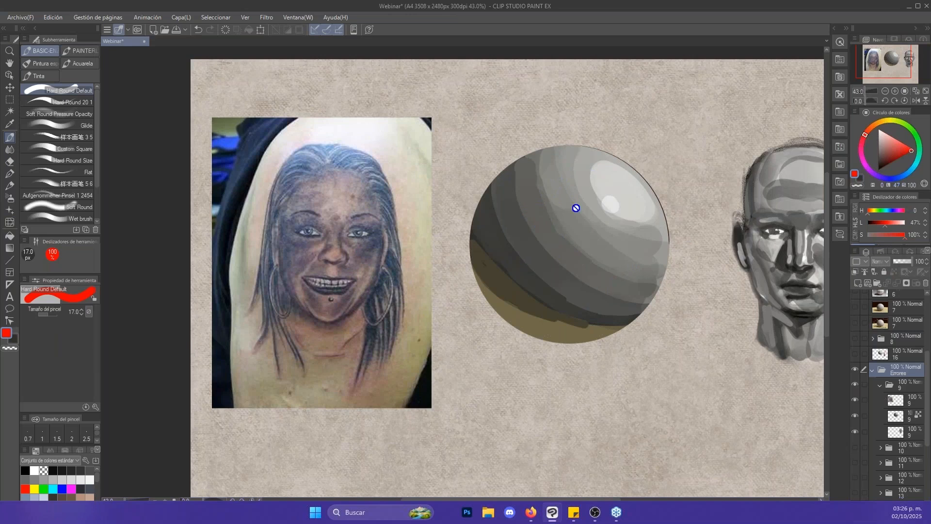
click(856, 353)
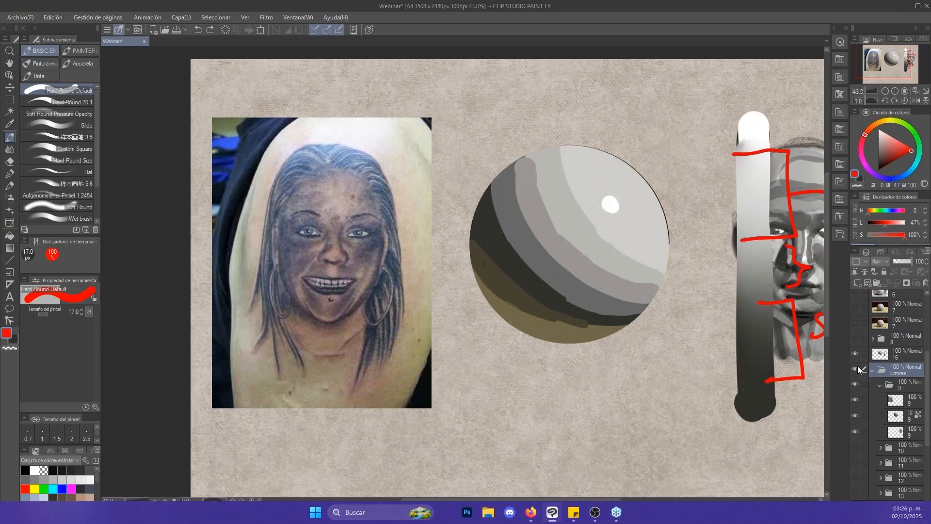
click(855, 353)
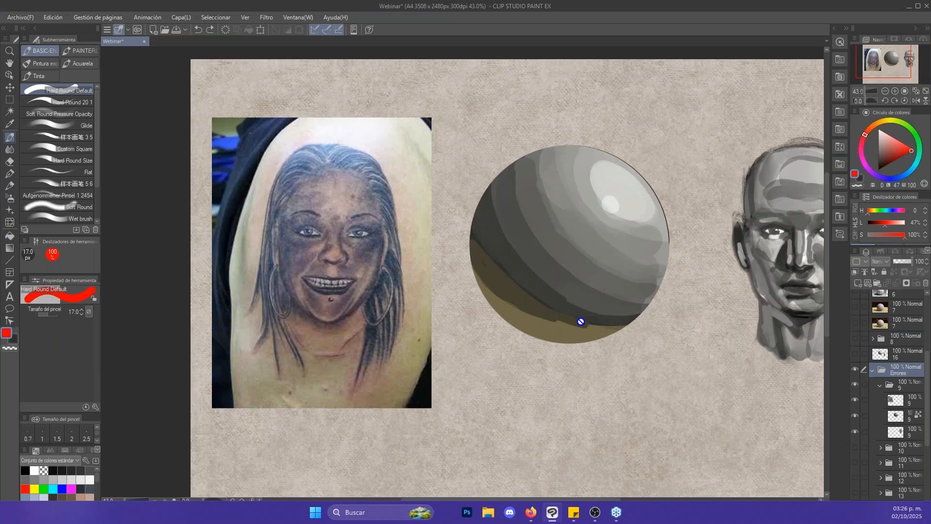
drag(635, 286, 512, 279)
key(alt+space)
drag(720, 221, 638, 240)
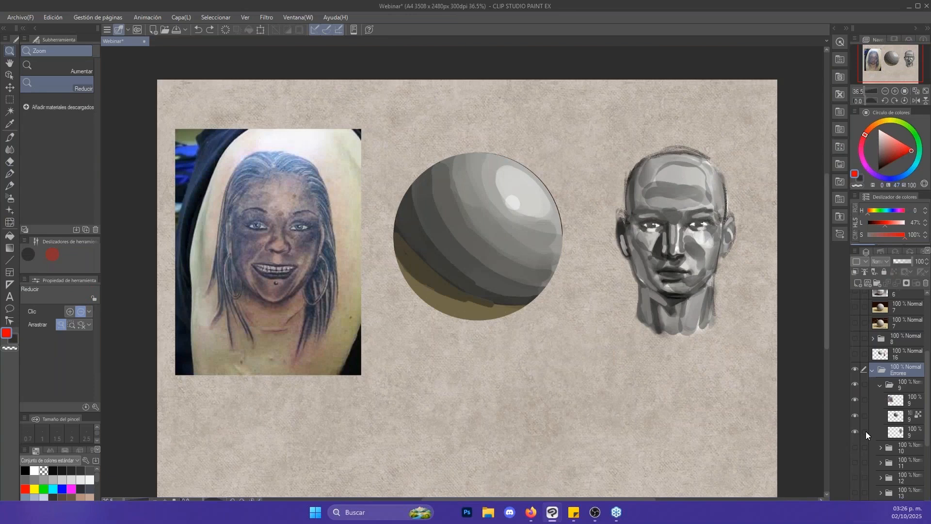
- Collapse folder 9, expand folder 10, and switch visibility from folder 9 to folder 10's paler sphere and head
click(880, 387)
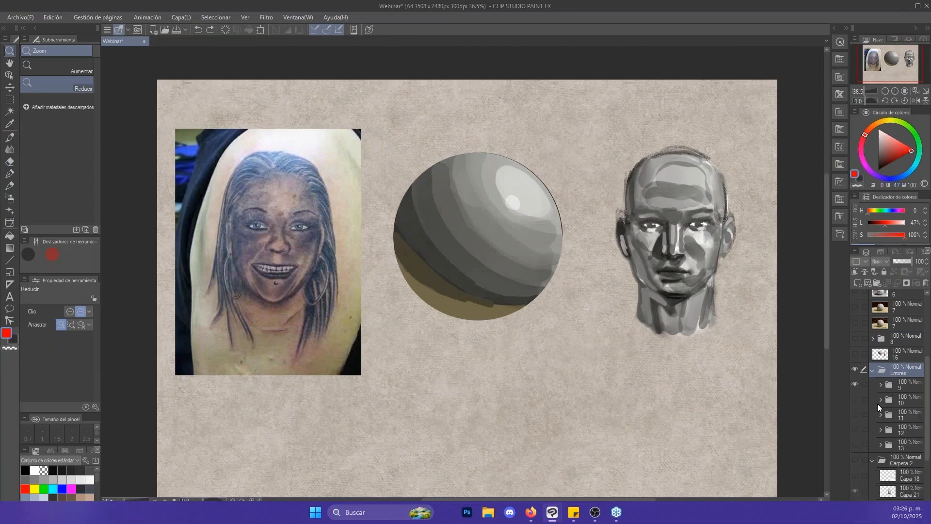
click(879, 401)
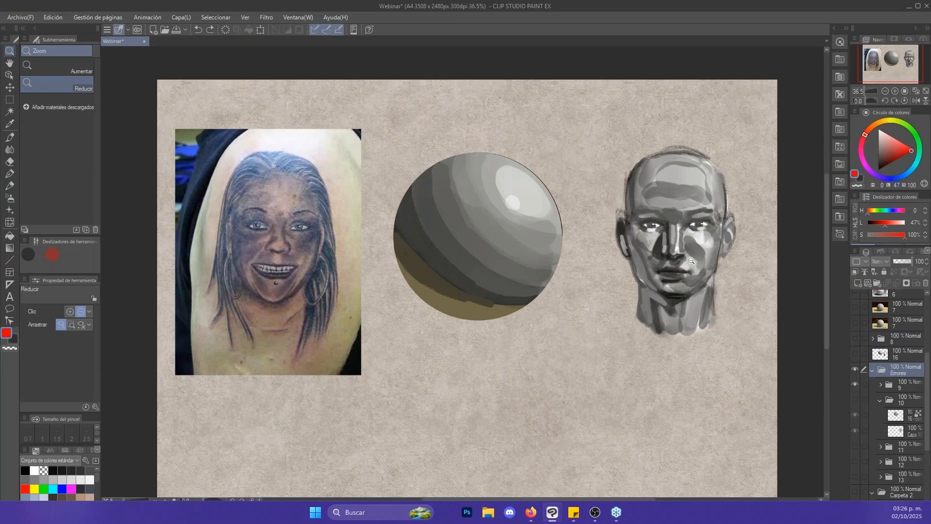
click(856, 385)
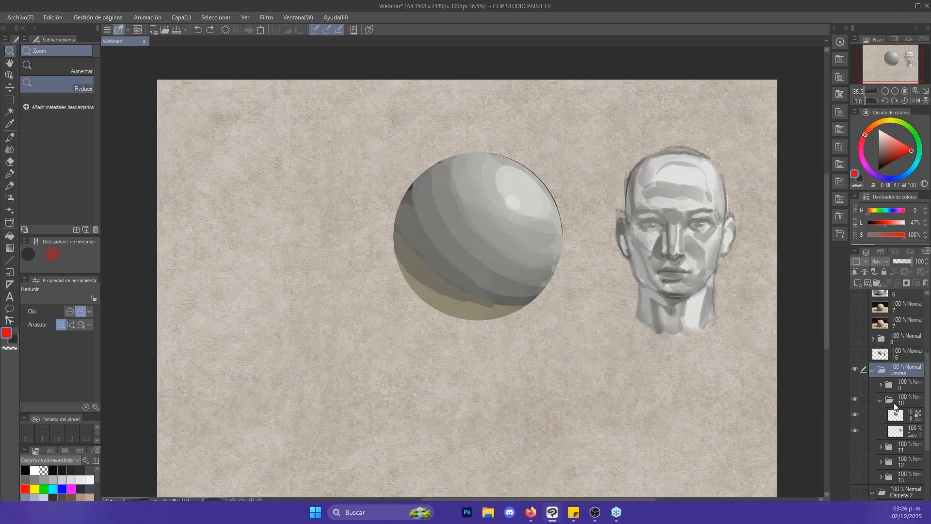
- Collapse and hide folder 10, and show and expand folder 11 with its high-contrast sphere and coloured head
click(878, 401)
click(855, 399)
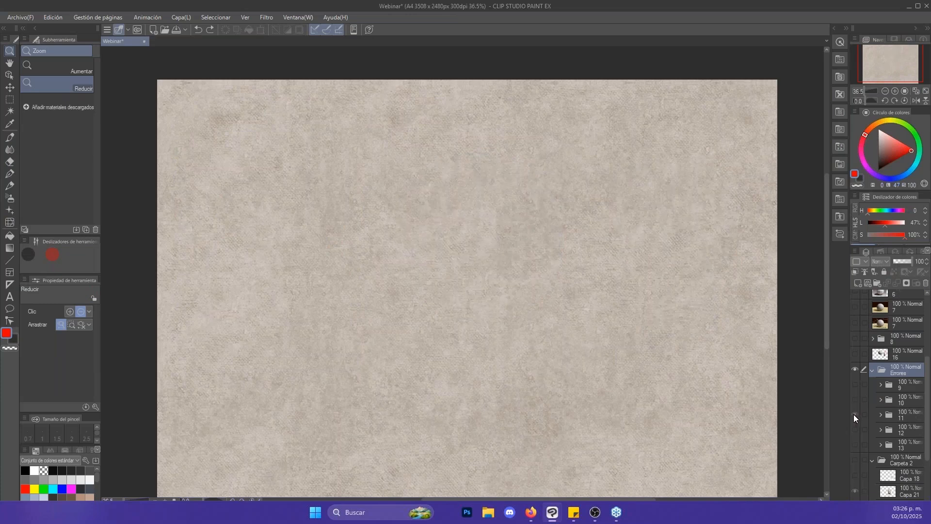
click(855, 415)
click(881, 416)
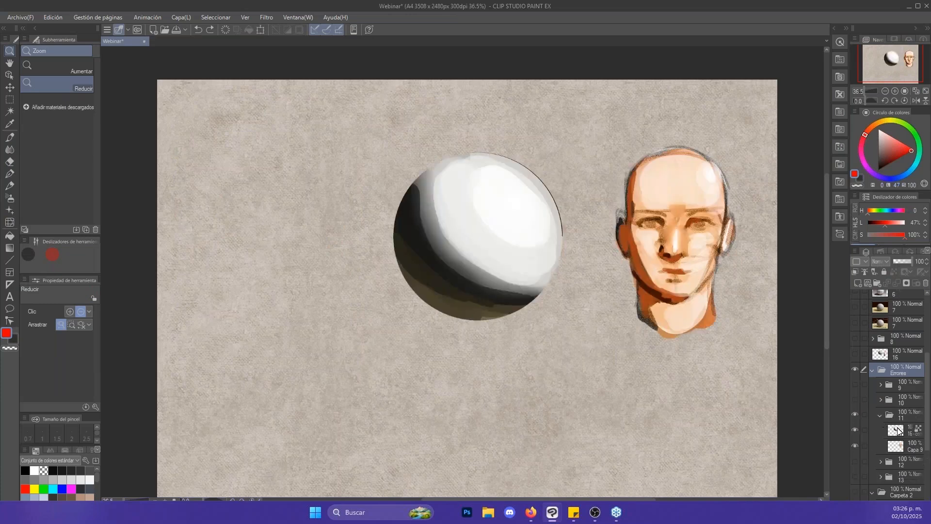
- Select the sphere layer in folder 11 and sample the sphere's near-white highlight for the Hard Round Default brush
click(896, 430)
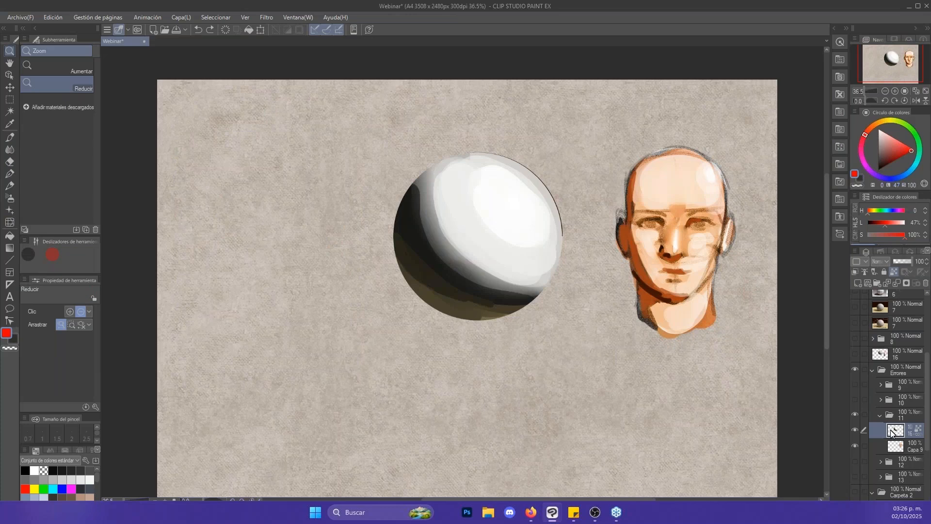
key(p)
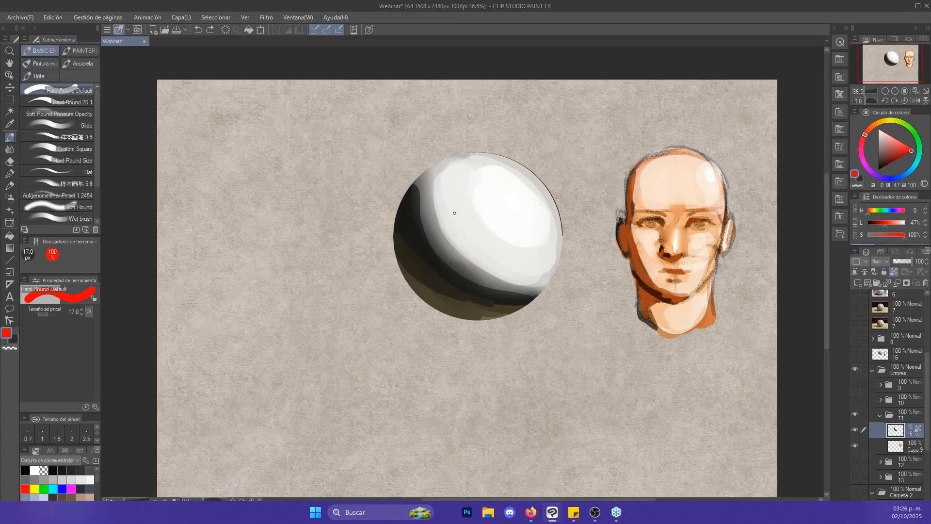
alt+click(490, 197)
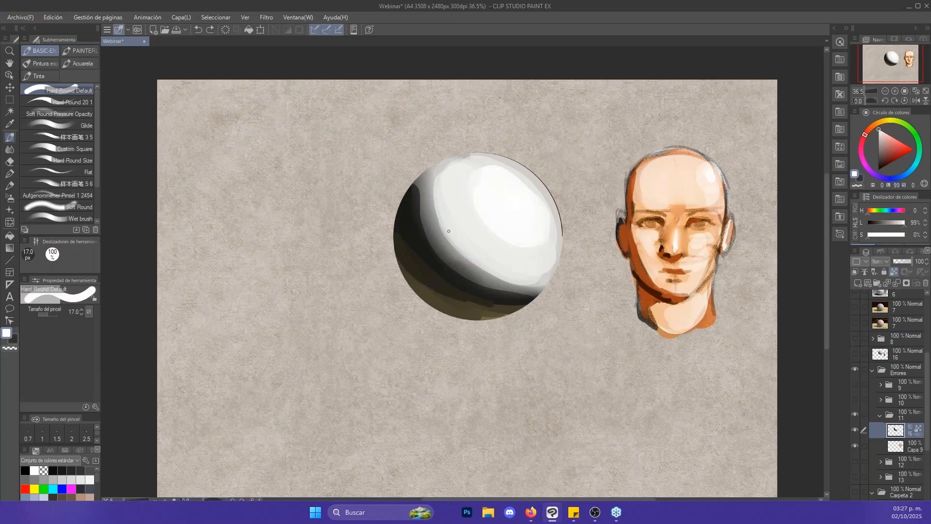
- Circle the sphere's light area beside the dark shadow edge in red at 17 px, and undo the mark
mouse_move(439, 238)
mouse_down()
mouse_move(471, 182)
mouse_move(440, 236)
mouse_move(444, 246)
mouse_move(440, 235)
mouse_up()
key(ctrl+z)
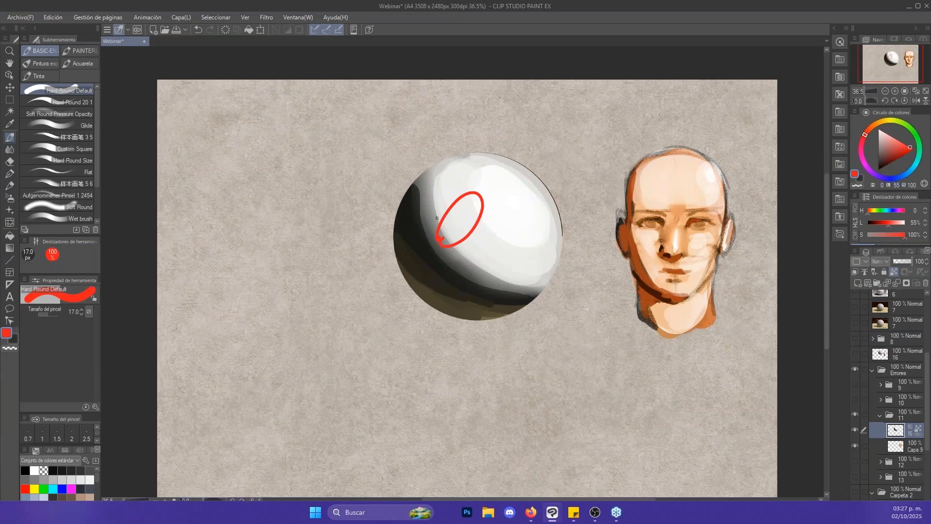
key(ctrl+z)
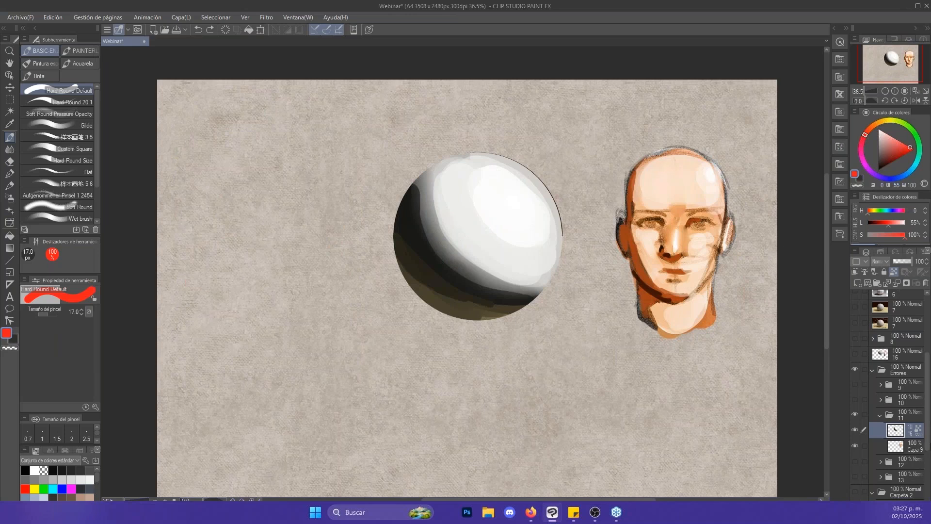
- Switch visibility from folder 11 to folder 12, expand folder 12, and select its sphere layer
scroll(897, 398, down, 2)
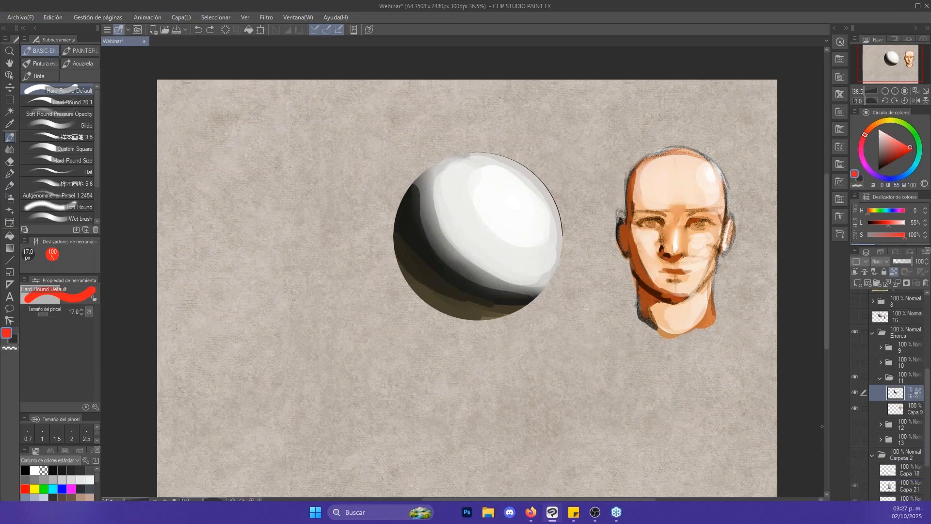
click(855, 424)
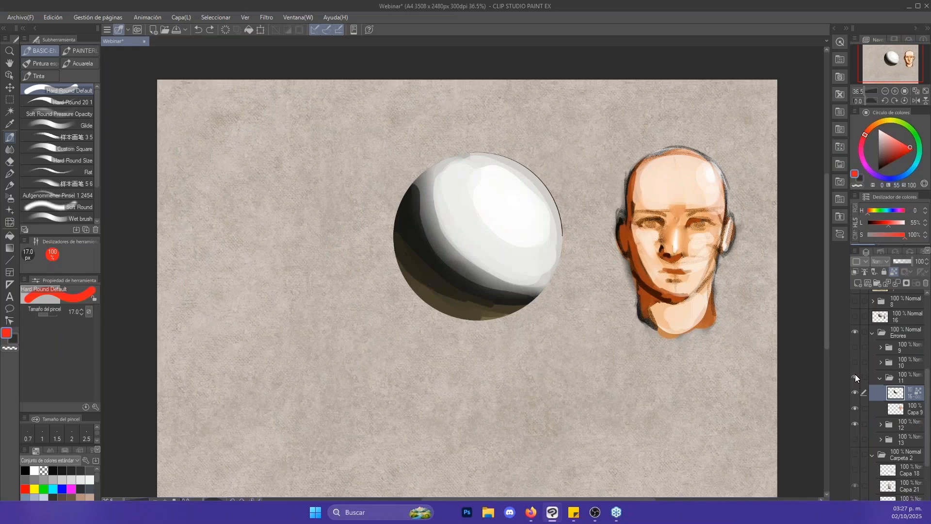
click(854, 376)
click(880, 424)
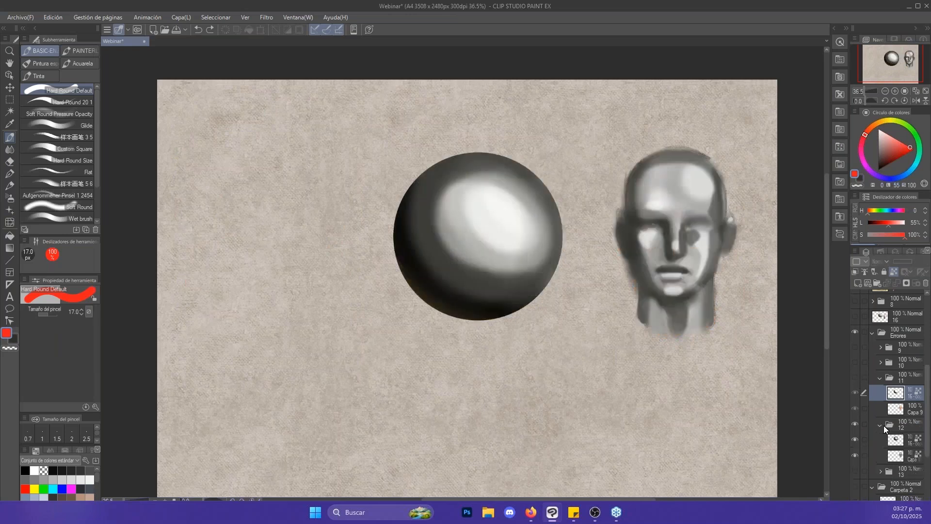
scroll(912, 403, down, 2)
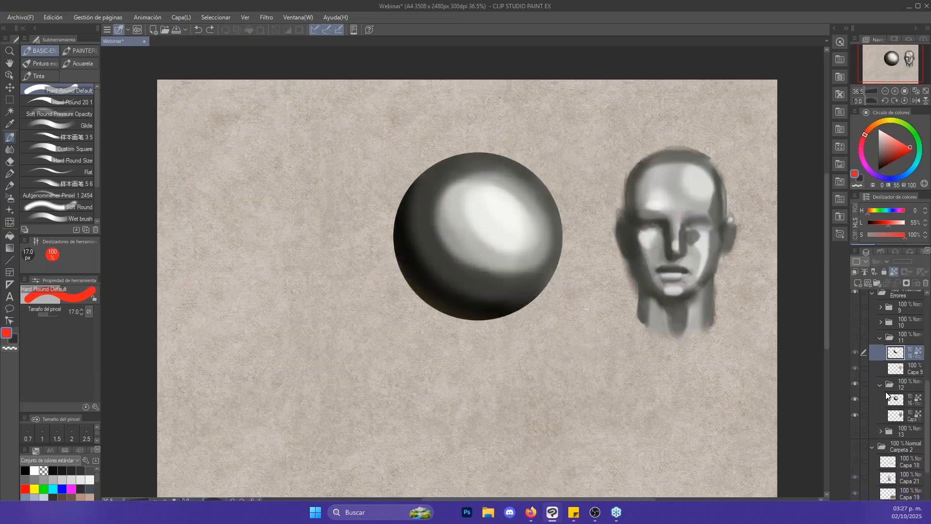
click(899, 403)
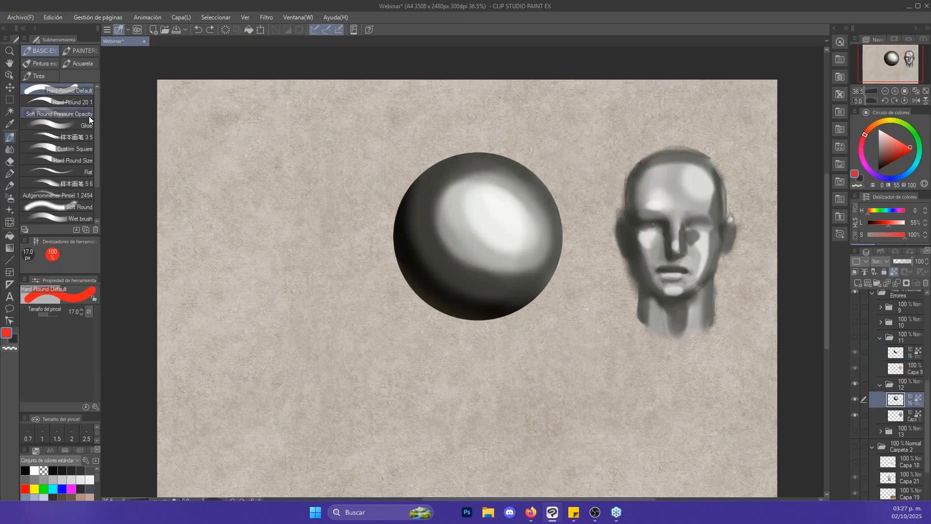
- Unlock the layer's transparent pixels and paint soft strokes beside the head's neck with Soft Round Pressure Opacity in the sphere's dark tone
click(75, 114)
click(894, 273)
key(bracketleft)
key(bracketleft)
key(bracketleft)
key(bracketleft)
key(bracketleft)
key(bracketleft)
alt+click(492, 302)
key(bracketright)
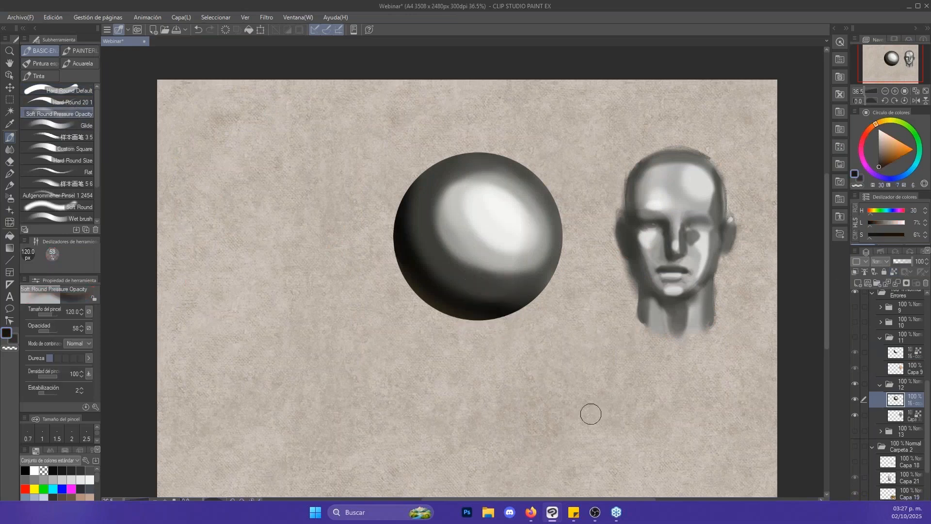
mouse_move(590, 414)
mouse_down()
mouse_move(593, 332)
mouse_move(590, 409)
mouse_move(583, 339)
mouse_move(596, 386)
mouse_move(590, 326)
mouse_up()
key(ctrl+z)
key(bracketright)
mouse_move(596, 385)
mouse_down()
mouse_move(606, 309)
mouse_move(605, 359)
mouse_up()
key(bracketleft)
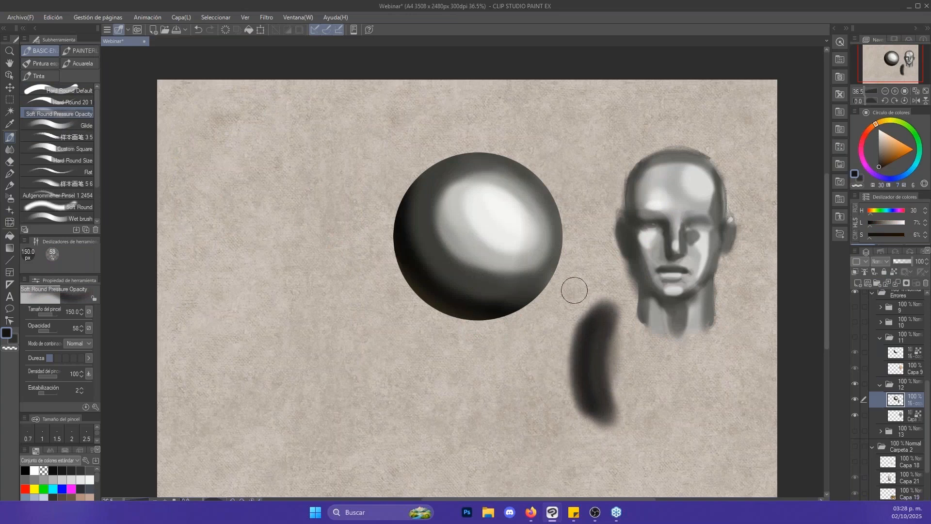
- Paint wider soft dark strokes below the sphere with the brush enlarged to 250 px
key(bracketright)
key(bracketright)
mouse_move(473, 436)
mouse_down()
mouse_move(457, 370)
mouse_move(509, 447)
mouse_move(517, 403)
mouse_move(493, 358)
mouse_move(530, 441)
mouse_move(516, 433)
mouse_move(528, 331)
mouse_up()
key(bracketright)
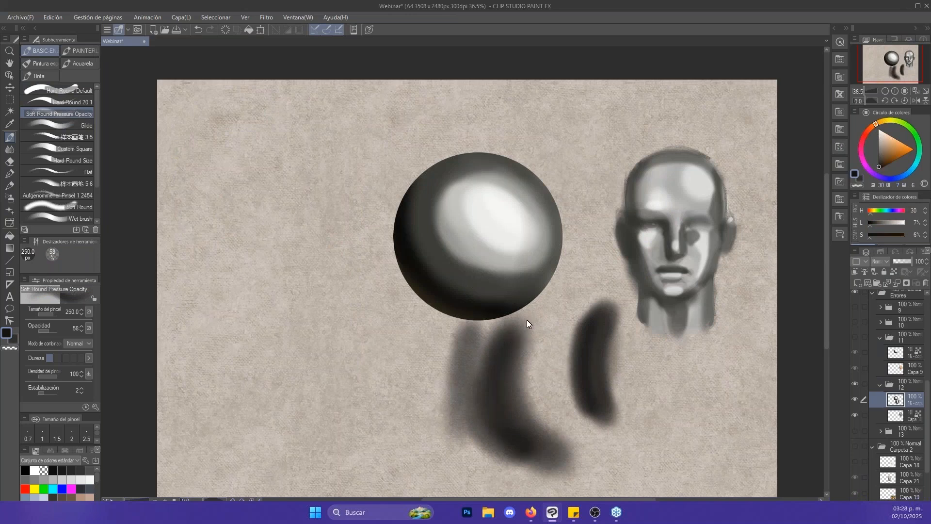
- Undo all the soft dark test strokes and shrink the Soft Round Pressure Opacity brush
key(ctrl+z)
key(ctrl+z)
key(ctrl+z)
key(ctrl+z)
key(ctrl+z)
key(ctrl+z)
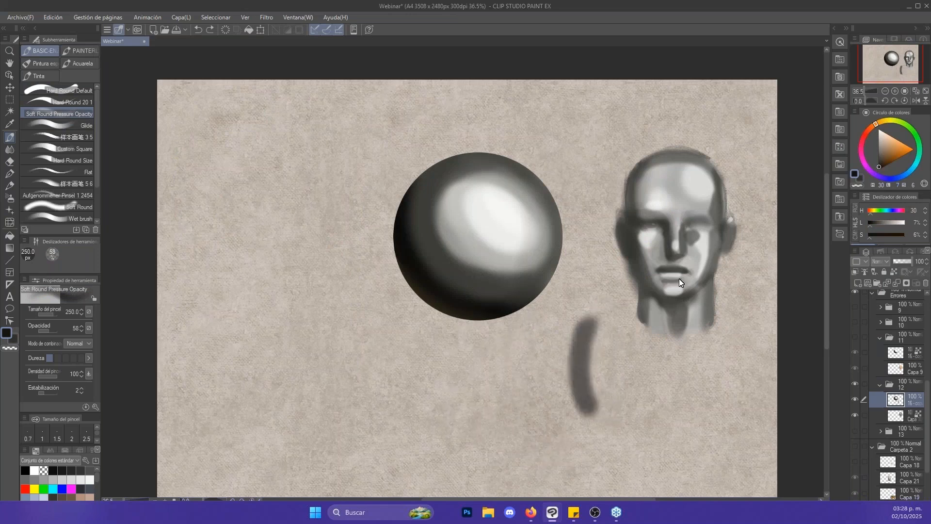
key(bracketleft)
key(bracketleft)
key(bracketleft)
key(bracketleft)
key(bracketleft)
key(bracketleft)
key(bracketleft)
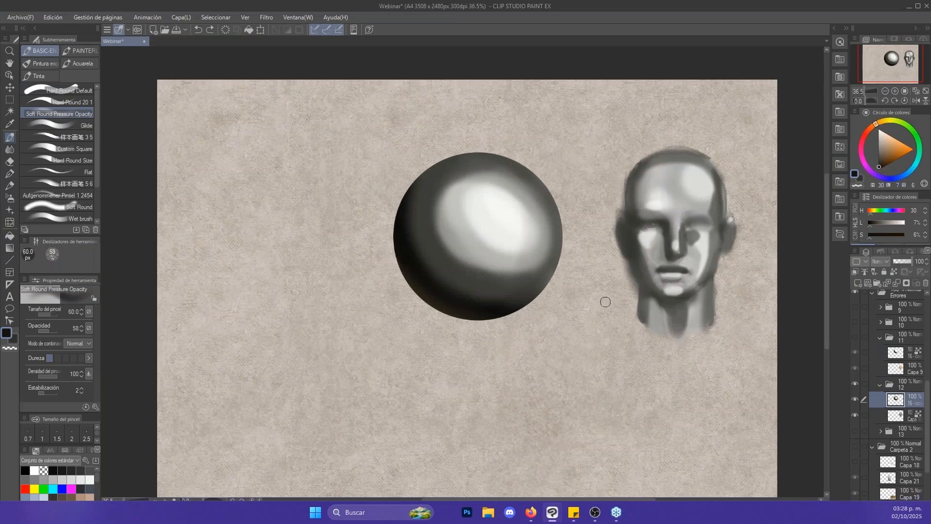
key(bracketleft)
- Paint a near-black and an adjoining light grey stroke below the sphere with Glide at 200 px, using tones sampled from the sphere
click(74, 123)
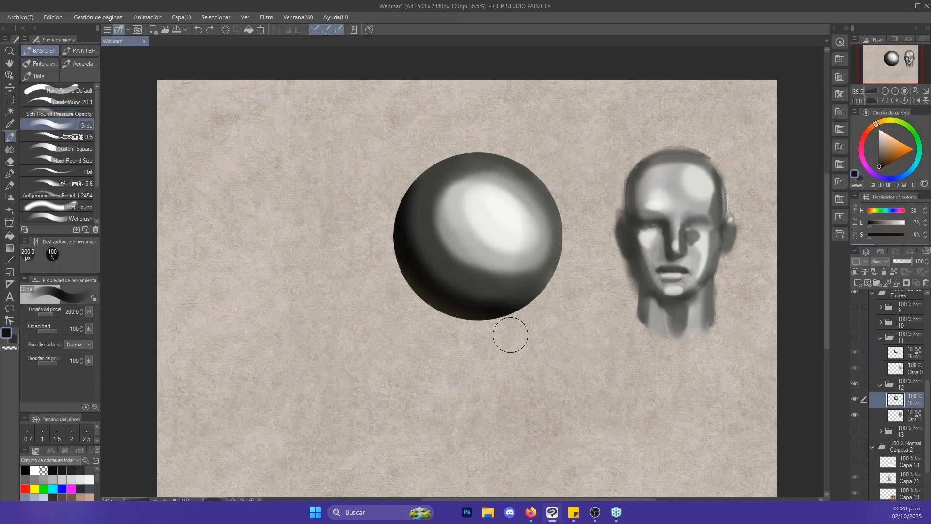
alt+click(490, 308)
drag(534, 407, 564, 349)
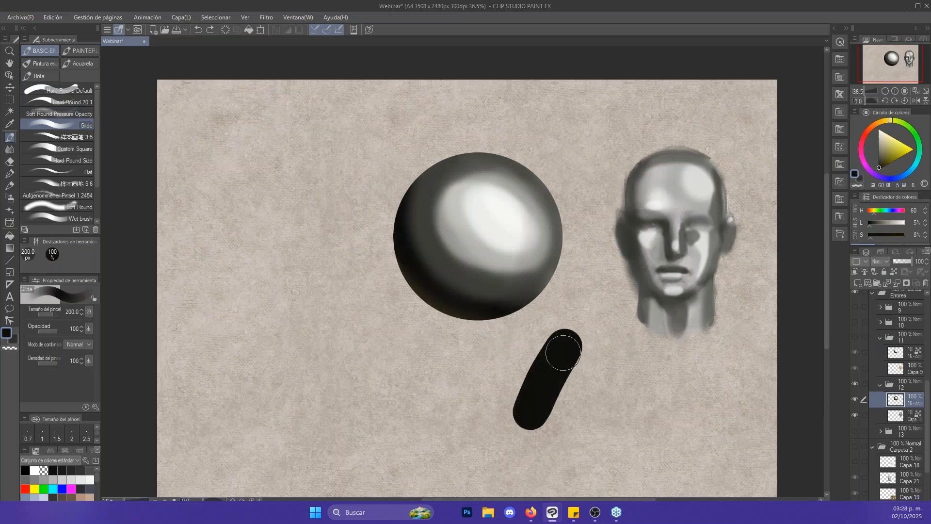
alt+click(515, 260)
mouse_move(557, 429)
mouse_down()
mouse_move(585, 383)
mouse_move(574, 397)
mouse_move(576, 366)
mouse_move(548, 423)
mouse_up()
- Smudge the boundary between the dark and light strokes with an enlarged Punta del dedo blender
key(j)
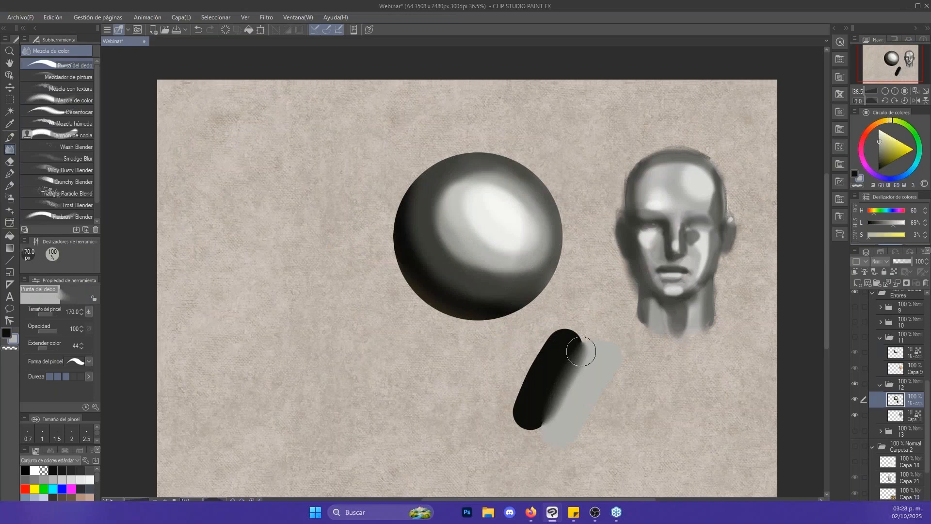
key(bracketright)
key(bracketright)
key(bracketright)
mouse_move(582, 368)
mouse_down()
mouse_move(579, 350)
mouse_move(590, 364)
mouse_move(566, 353)
mouse_move(596, 349)
mouse_move(578, 350)
mouse_move(578, 367)
mouse_move(568, 358)
mouse_move(575, 406)
mouse_move(591, 408)
mouse_move(598, 395)
mouse_move(570, 431)
mouse_up()
key(bracketleft)
key(bracketleft)
- Paint a lighter Glide stroke in the head's forehead tone over the grey one, and undo all the test strokes below the sphere
key(b)
alt+click(697, 181)
key(j)
key(b)
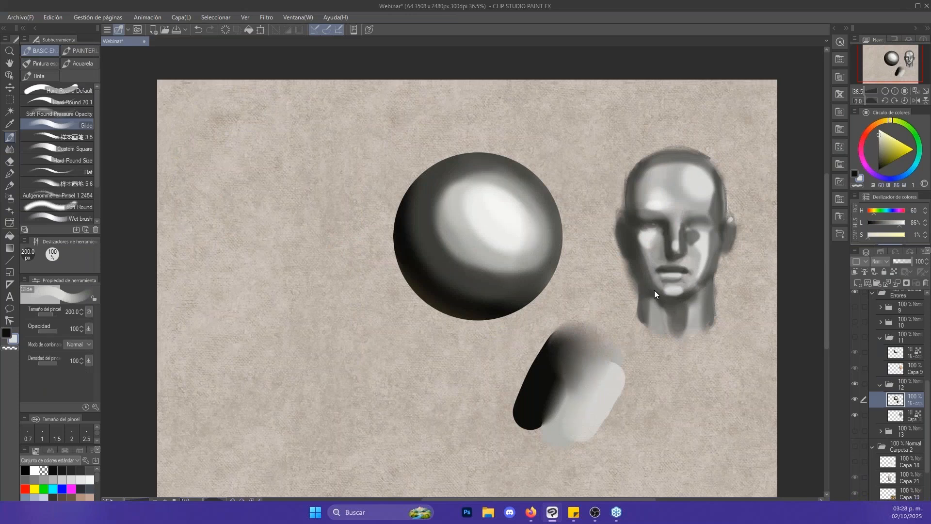
key(ctrl+z)
key(ctrl+z)
key(ctrl+z)
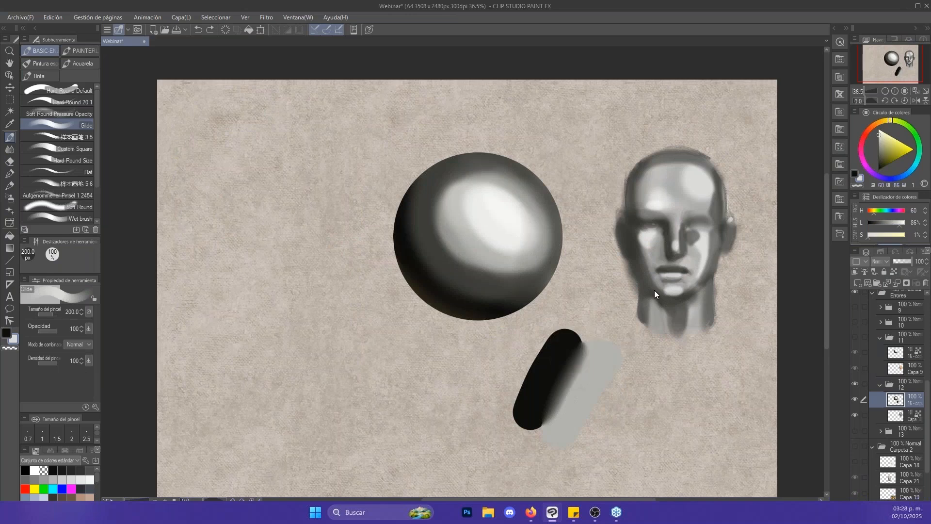
key(ctrl+z)
key(ctrl+z)
key(ctrl+z)
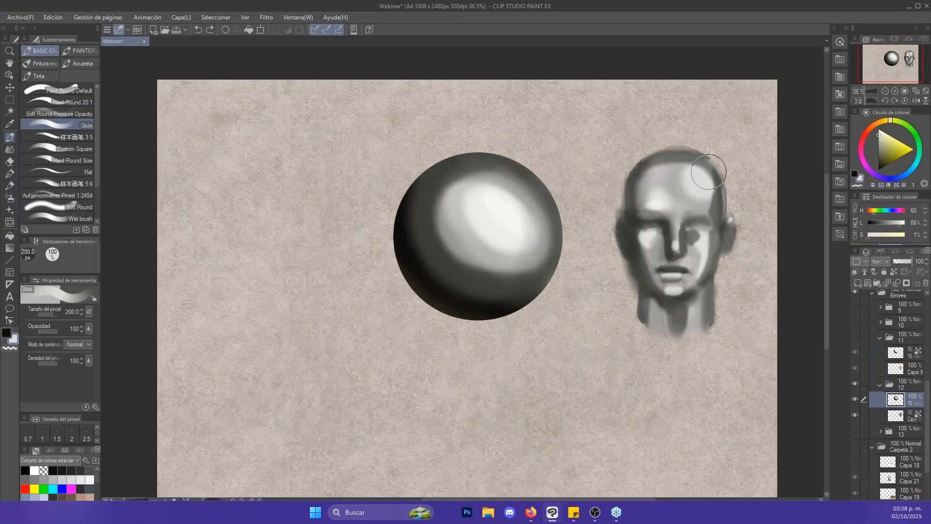
- Sample the sphere's near-white highlight and try a 150 px Glide stroke along its upper light side, and undo the stroke
alt+click(421, 212)
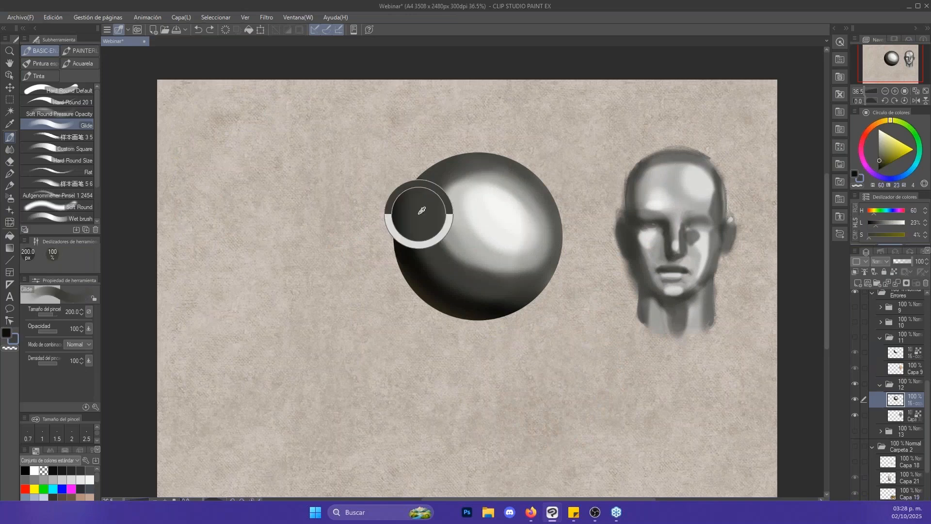
key(bracketleft)
key(bracketleft)
key(bracketleft)
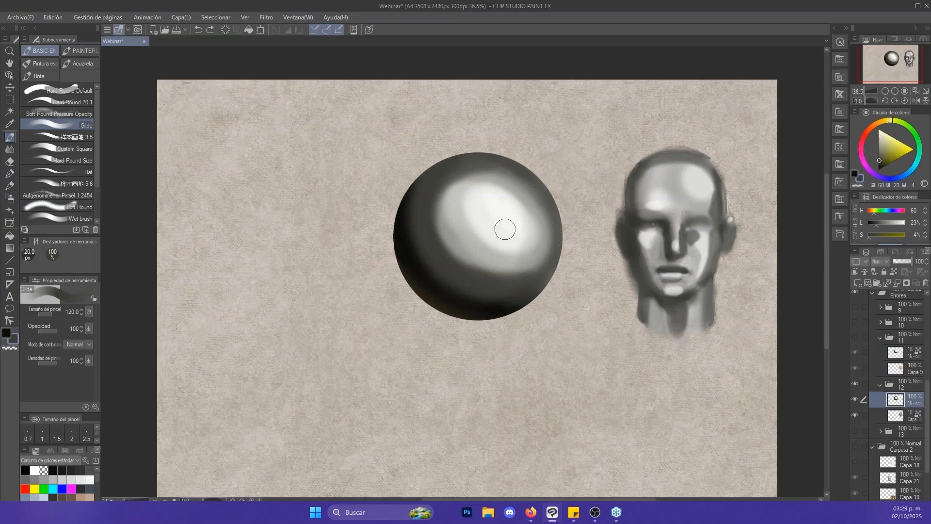
alt+click(486, 217)
key(bracketright)
key(bracketright)
key(bracketright)
key(bracketright)
key(bracketright)
key(bracketright)
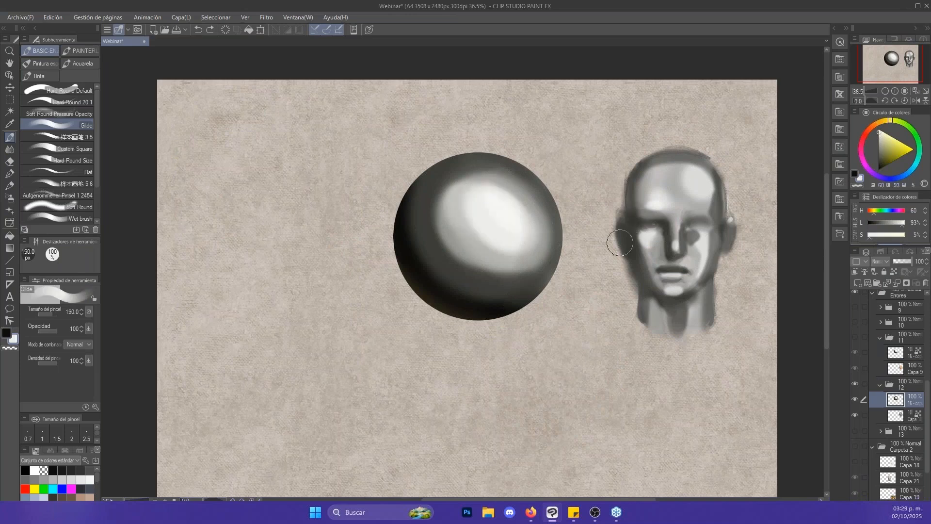
drag(467, 161, 523, 205)
key(ctrl+z)
- Lock the layer's transparent pixels and repaint the sphere with a broad light area and a light grey midtone band using Glide
click(894, 272)
key(bracketleft)
key(bracketleft)
key(bracketleft)
key(bracketleft)
mouse_move(469, 173)
mouse_down()
mouse_move(521, 177)
mouse_move(514, 218)
mouse_move(484, 216)
mouse_move(513, 224)
mouse_move(535, 269)
mouse_up()
alt+click(476, 243)
key(bracketright)
key(bracketright)
drag(441, 177, 453, 223)
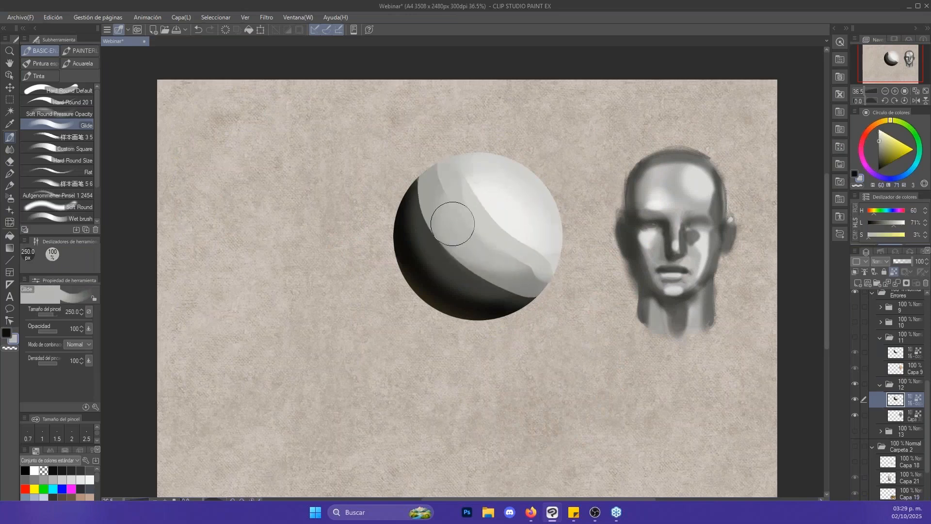
- Smudge the sphere's midtone into the shadow, and paint and blend a grey reflected-light band along its lower edge
key(j)
mouse_move(478, 252)
mouse_down()
mouse_move(458, 254)
mouse_move(490, 281)
mouse_move(427, 206)
mouse_move(482, 274)
mouse_move(502, 240)
mouse_move(489, 209)
mouse_move(527, 273)
mouse_move(517, 283)
mouse_move(447, 209)
mouse_move(500, 202)
mouse_move(518, 293)
mouse_move(474, 270)
mouse_up()
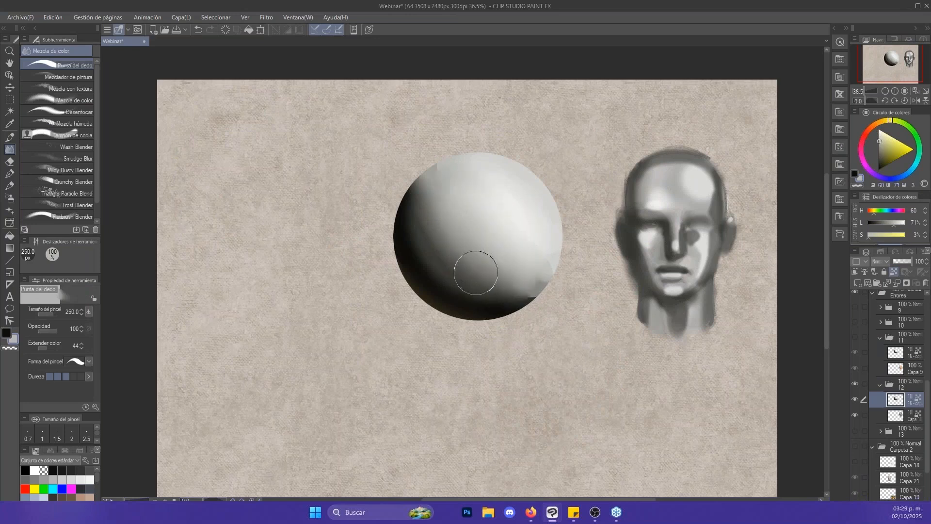
key(b)
alt+click(505, 310)
drag(484, 316, 467, 329)
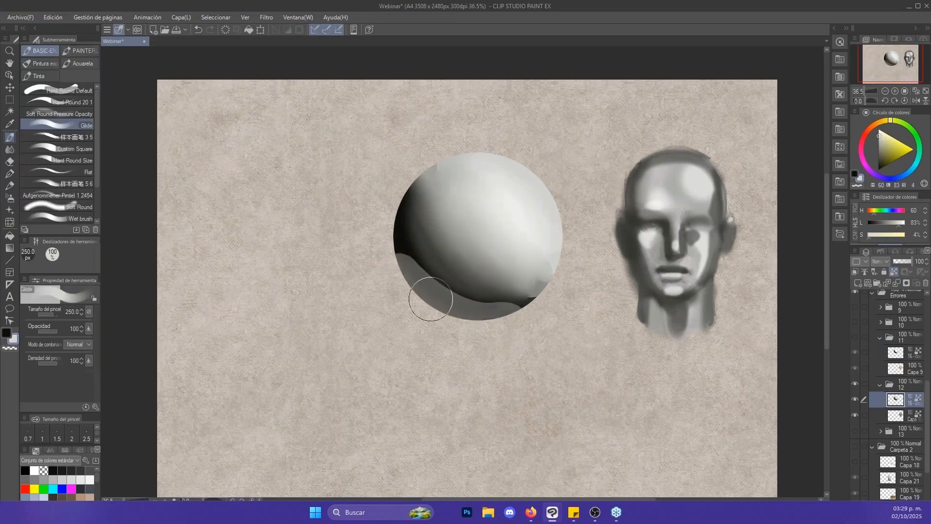
key(j)
mouse_move(426, 301)
mouse_down()
mouse_move(428, 269)
mouse_move(467, 291)
mouse_up()
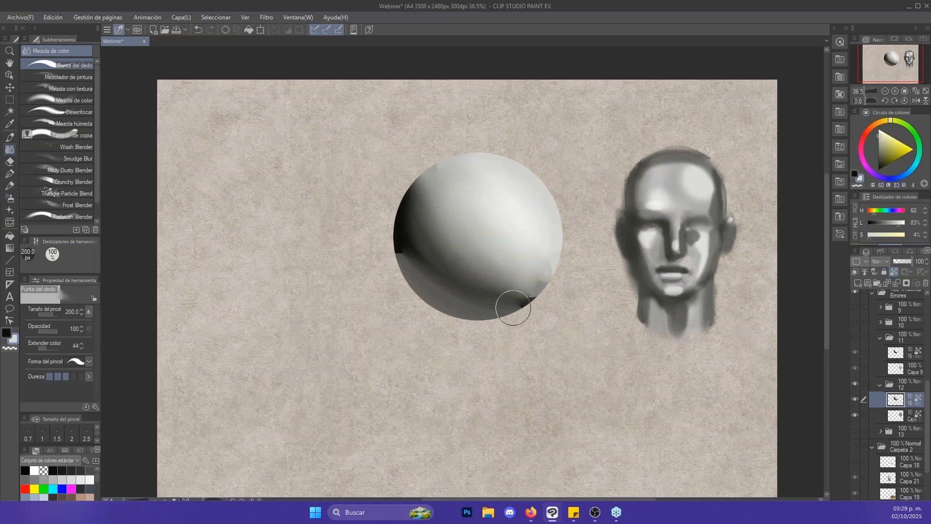
- Undo the repainting and blending on folder 12's sphere
key(ctrl+z)
key(ctrl+z)
key(ctrl+z)
key(ctrl+z)
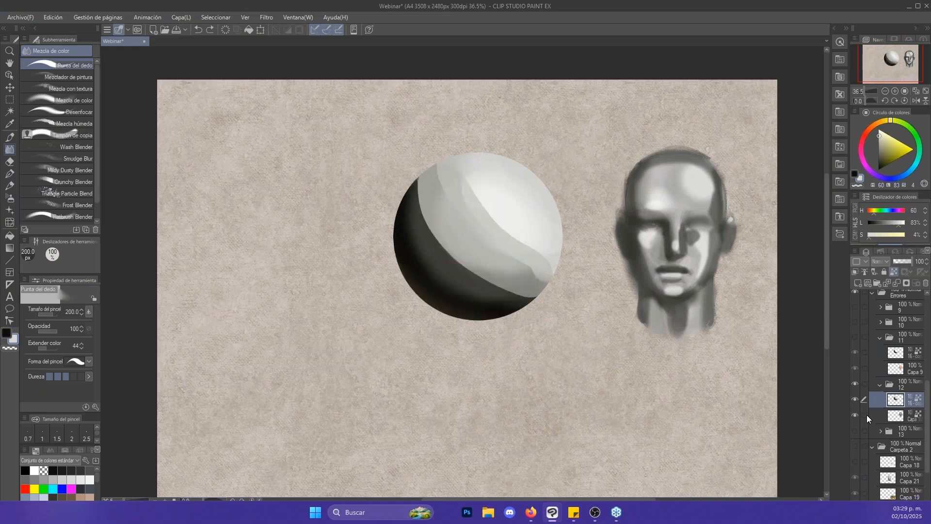
- Collapse folder 12 and add a new raster layer above it for Glide brush sketches
click(881, 385)
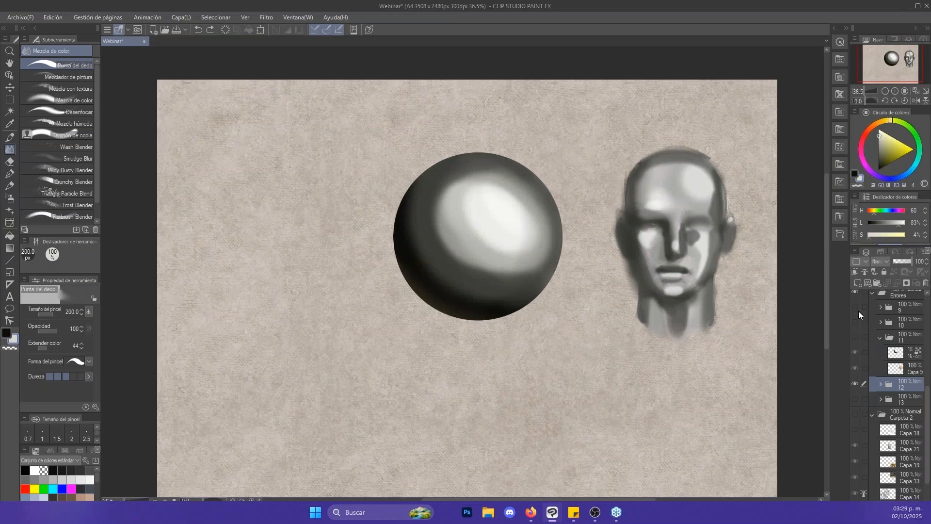
key(b)
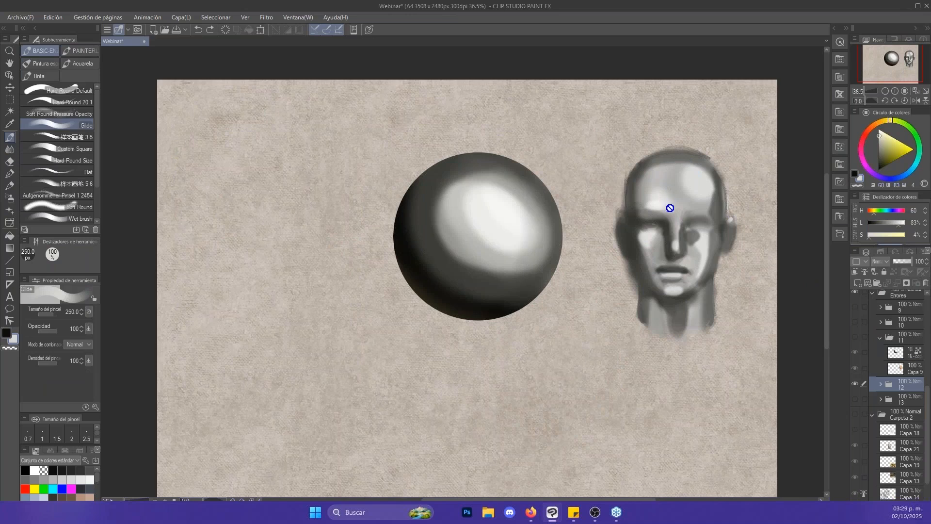
click(859, 283)
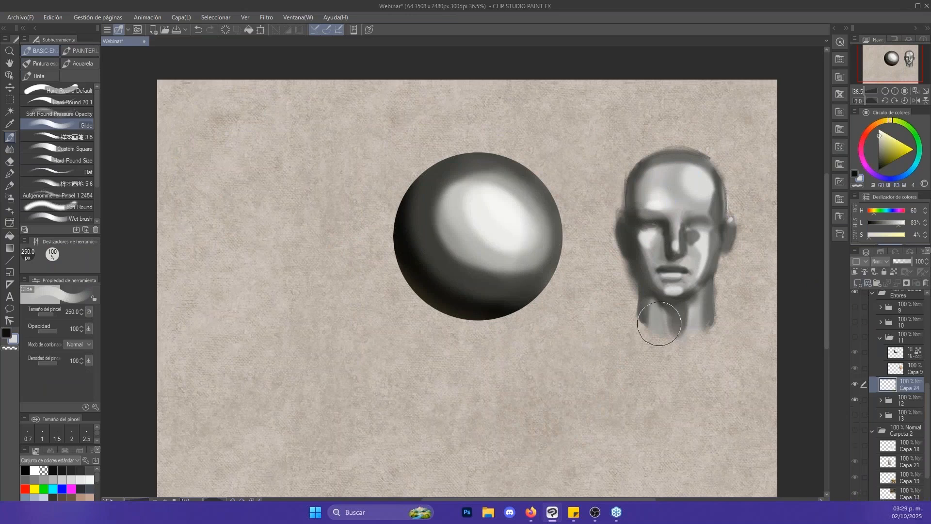
key(bracketleft)
key(bracketleft)
key(bracketleft)
key(bracketleft)
key(bracketleft)
key(bracketleft)
key(bracketleft)
drag(553, 439, 560, 368)
key(ctrl+z)
- Sketch a black table outline with legs below the head at 40 px, and add arrows pointing to the neck and the sphere's upper-right edge
click(879, 170)
key(bracketleft)
mouse_move(548, 436)
mouse_down()
mouse_move(607, 392)
mouse_move(625, 398)
mouse_up()
mouse_move(631, 452)
mouse_down()
mouse_move(630, 436)
mouse_move(691, 383)
mouse_move(684, 439)
mouse_up()
key(bracketleft)
key(bracketleft)
mouse_move(697, 351)
mouse_down()
mouse_move(604, 336)
mouse_move(542, 361)
mouse_up()
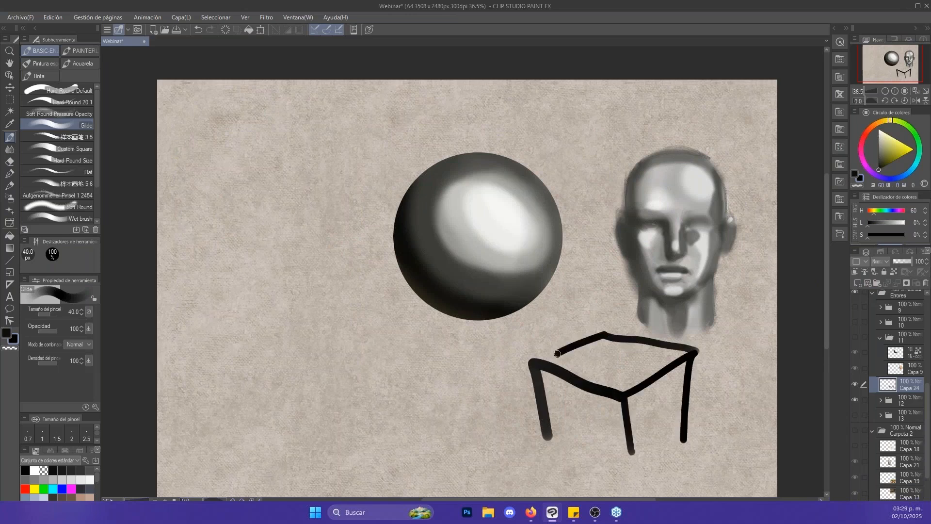
mouse_move(731, 395)
mouse_down()
mouse_move(737, 337)
mouse_move(705, 328)
mouse_move(715, 340)
mouse_move(694, 294)
mouse_up()
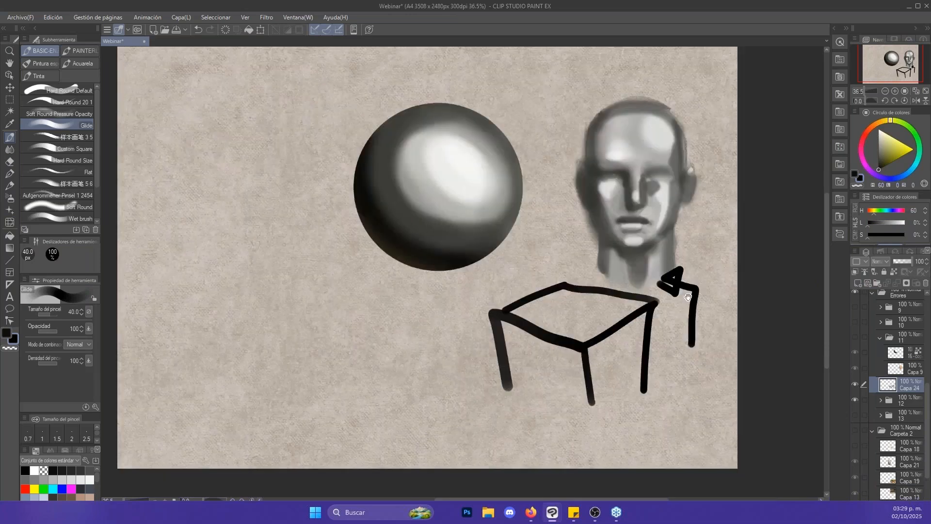
mouse_move(543, 178)
mouse_down()
mouse_move(539, 144)
mouse_move(498, 101)
mouse_move(509, 91)
mouse_move(514, 117)
mouse_move(498, 97)
mouse_up()
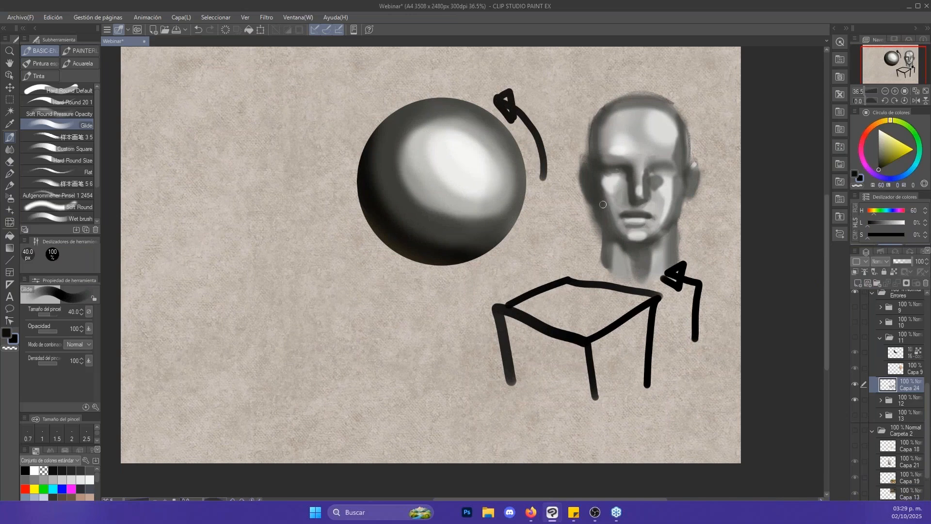
- Paint a dark grey and an adjoining light grey swatch in sampled sphere tones below the sphere at 150 px, and smudge their boundary
alt+click(438, 228)
key(])
key(])
key(])
key(])
key(])
key(])
key(])
drag(346, 358, 375, 283)
key(x)
alt+click(443, 206)
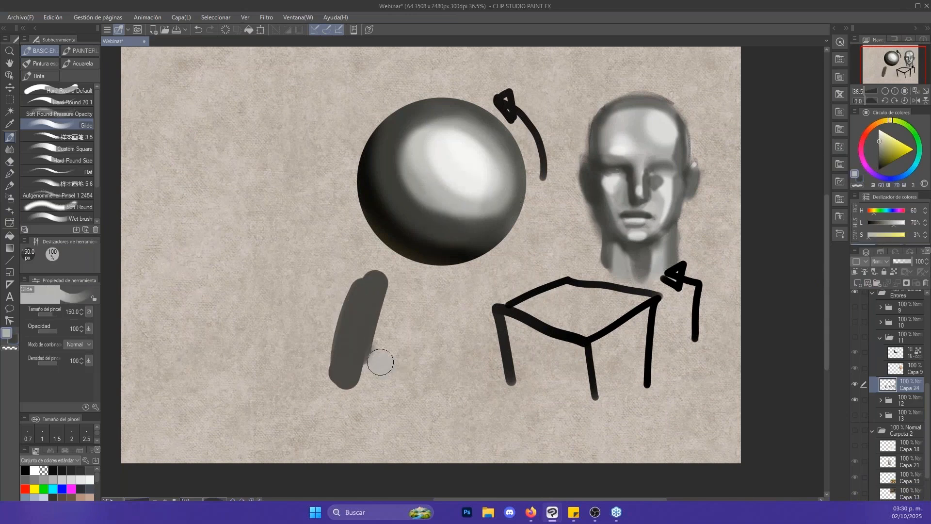
mouse_move(380, 362)
mouse_down()
mouse_move(388, 352)
mouse_move(376, 303)
mouse_move(366, 341)
mouse_up()
key(j)
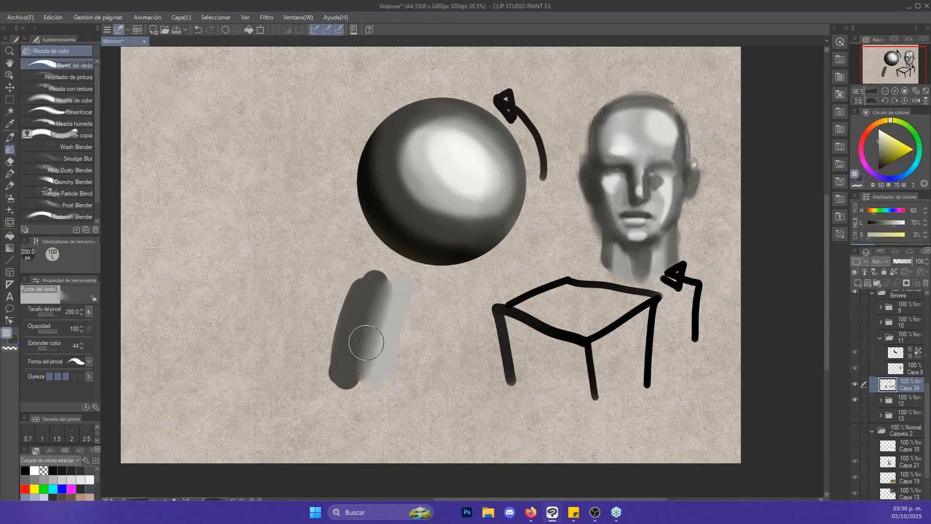
- Add a light grey stripe along the dark swatch's outer edge with Glide at 120 px, and smudge it into the dark tone
key(b)
alt+click(446, 191)
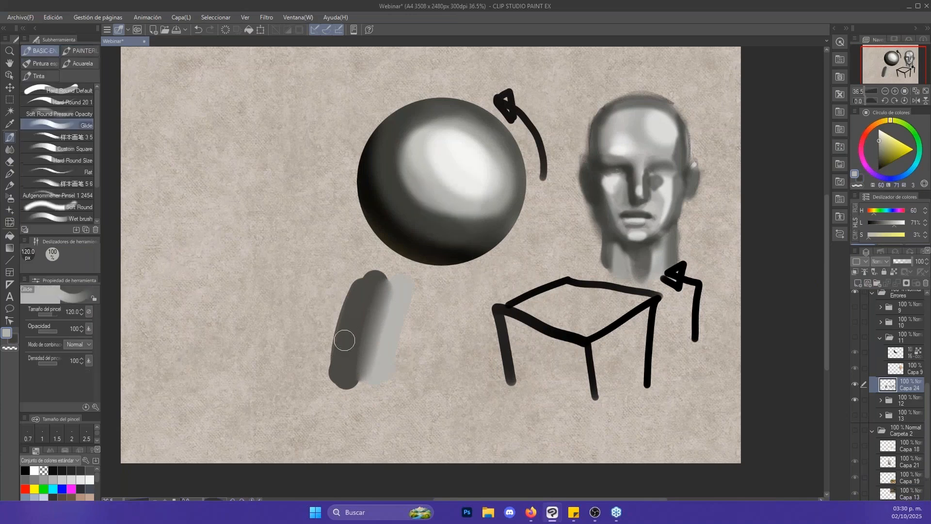
mouse_move(336, 370)
mouse_down()
mouse_move(351, 299)
mouse_move(338, 371)
mouse_move(343, 357)
mouse_move(347, 390)
mouse_up()
key(j)
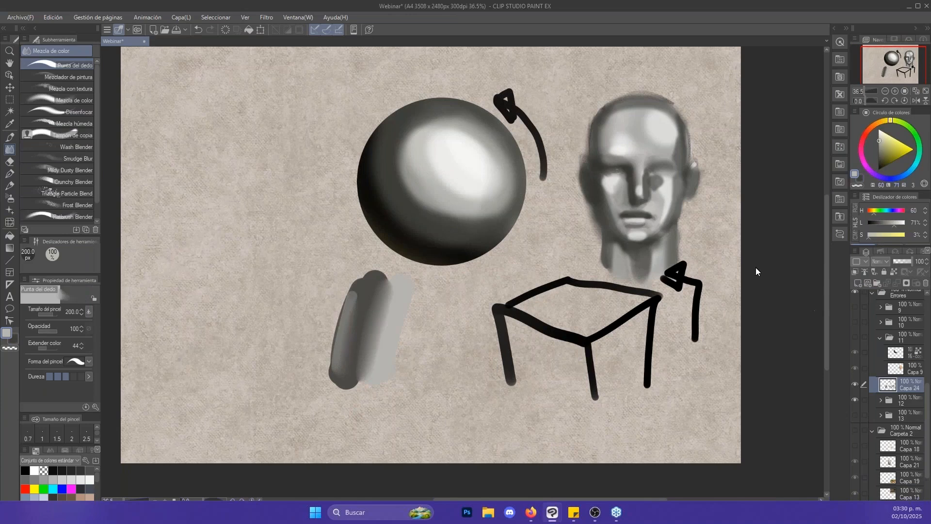
- Remove the table, arrow and grey swatch sketches from the layer by undoing their strokes
key(e)
mouse_move(389, 359)
mouse_down()
mouse_move(389, 326)
mouse_move(381, 326)
mouse_move(405, 301)
mouse_move(376, 327)
mouse_move(564, 347)
mouse_move(660, 345)
mouse_up()
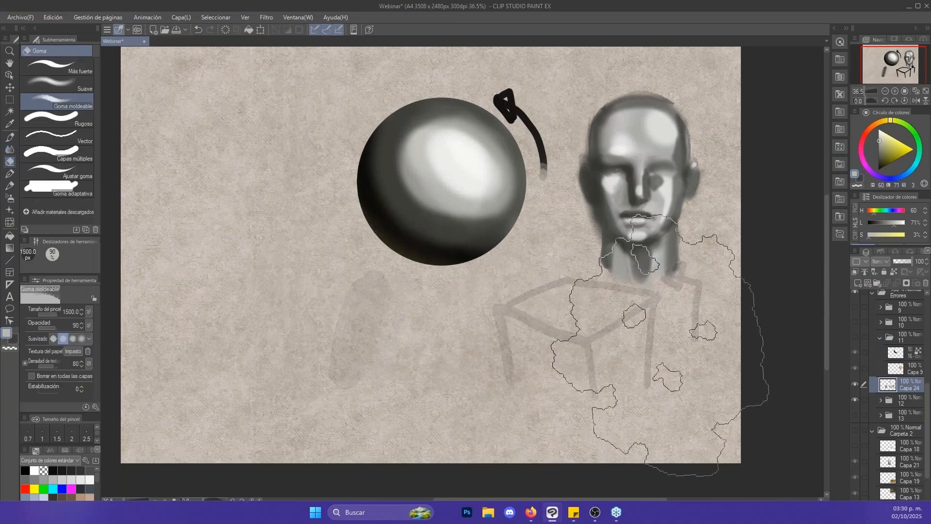
key(ctrl+z)
key(ctrl+z)
key(ctrl+z)
key(ctrl+z)
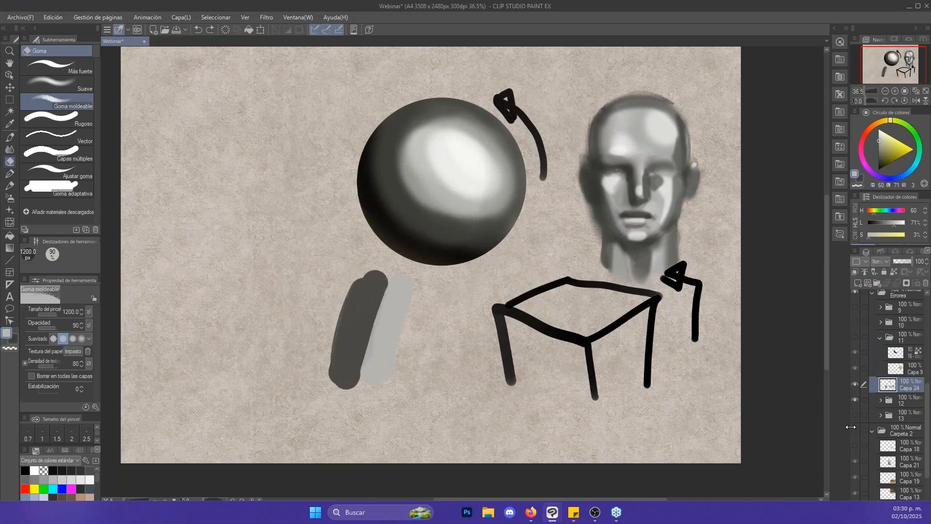
key(ctrl+z)
key(ctrl+z)
key(ctrl+z)
key(ctrl+z)
key(ctrl+z)
key(ctrl+z)
key(ctrl+z)
key(ctrl+z)
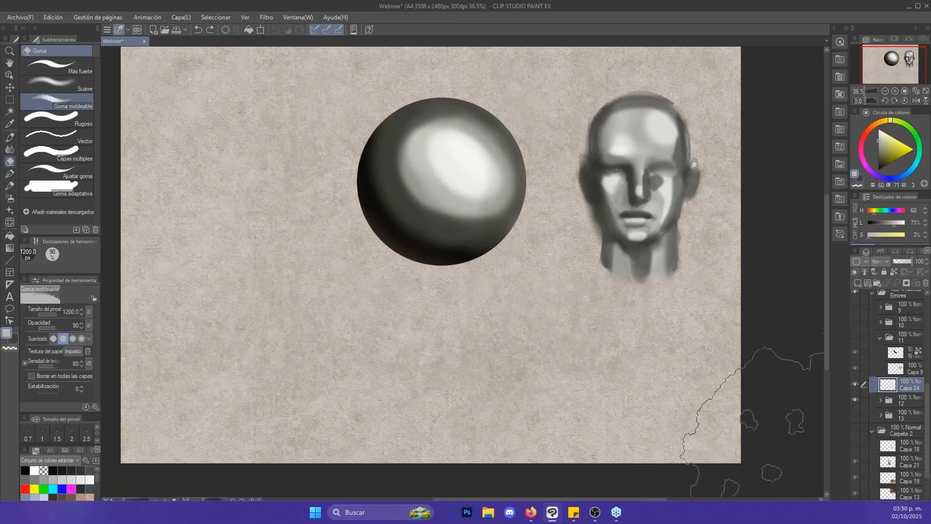
key(b)
alt+click(453, 249)
key(bracketright)
key(bracketright)
key(bracketright)
key(bracketright)
key(bracketright)
key(bracketright)
drag(514, 398, 525, 337)
key(x)
alt+click(473, 204)
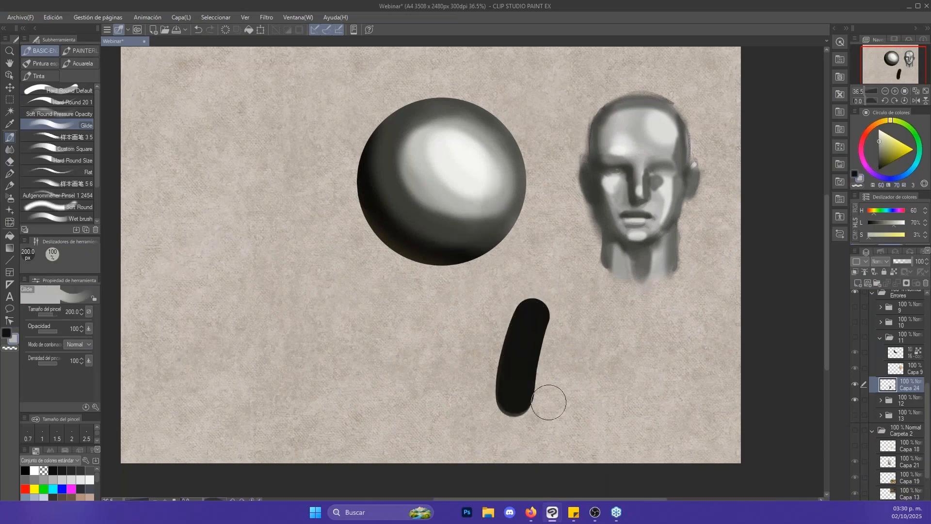
key(ctrl+z)
- Paint an orange swatch and an adjoining light yellow swatch below the sphere with the Glide brush at 200 px
click(893, 138)
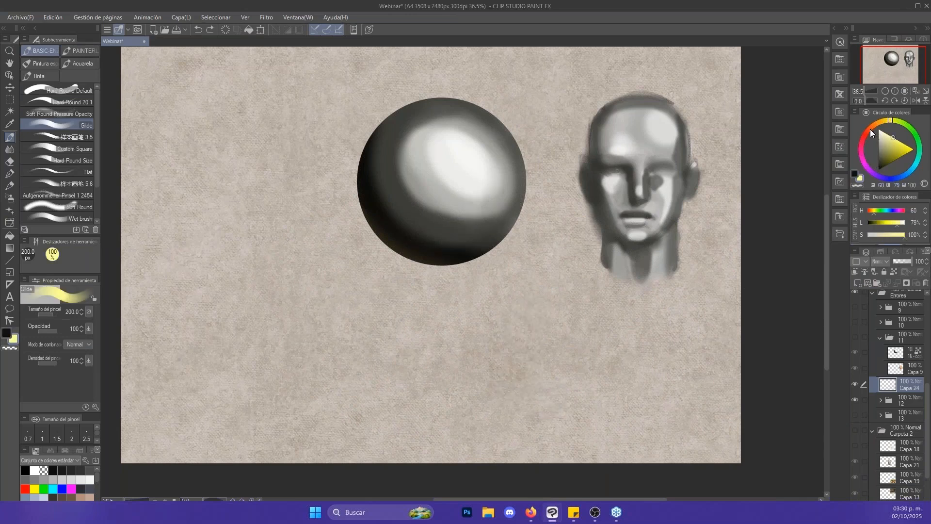
key(x)
click(871, 128)
click(895, 145)
drag(508, 408, 542, 296)
key(x)
drag(538, 412, 577, 313)
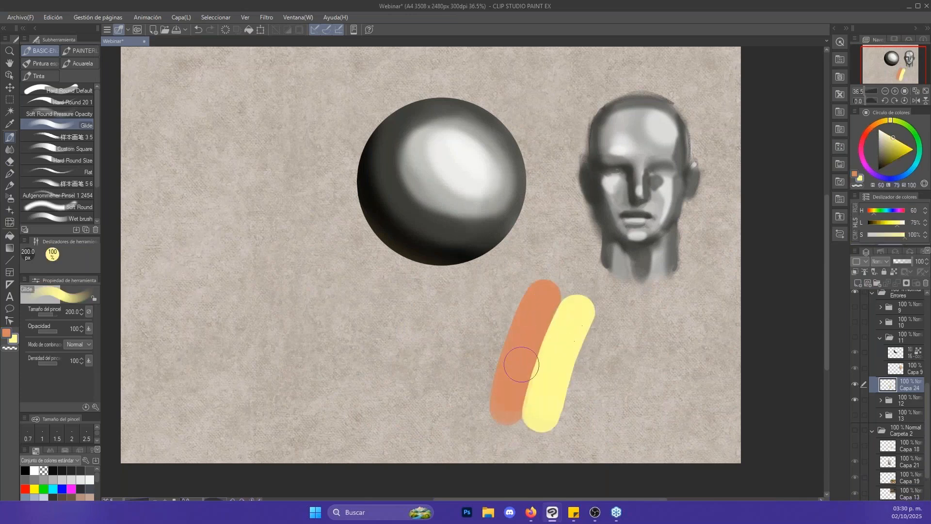
key(x)
drag(506, 407, 537, 301)
- Smudge the boundary between the orange and yellow swatches with Punta del dedo, enlarging the tool from 170 to 300 px
key(j)
mouse_move(542, 362)
mouse_down()
mouse_move(547, 332)
mouse_move(526, 407)
mouse_up()
key(])
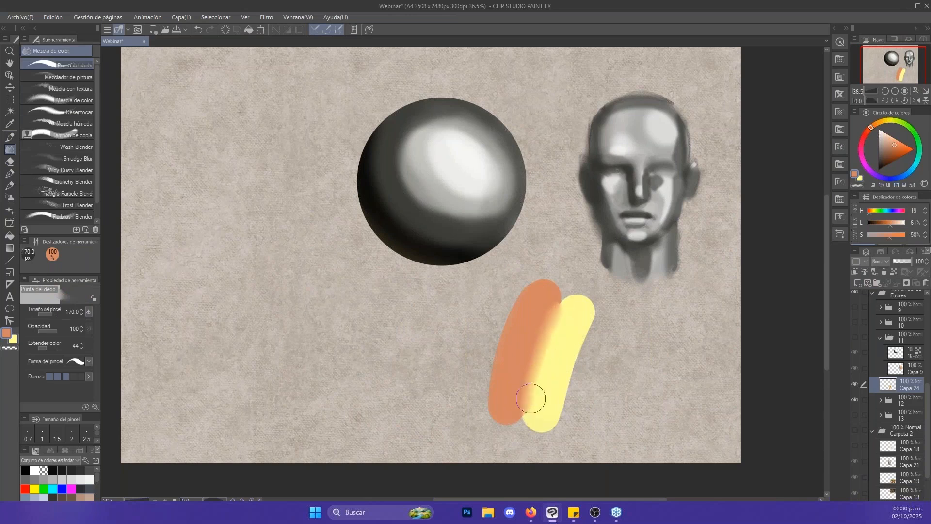
key(])
mouse_move(561, 335)
mouse_down()
mouse_move(561, 297)
mouse_move(556, 343)
mouse_move(547, 308)
mouse_move(548, 339)
mouse_up()
key(])
key(])
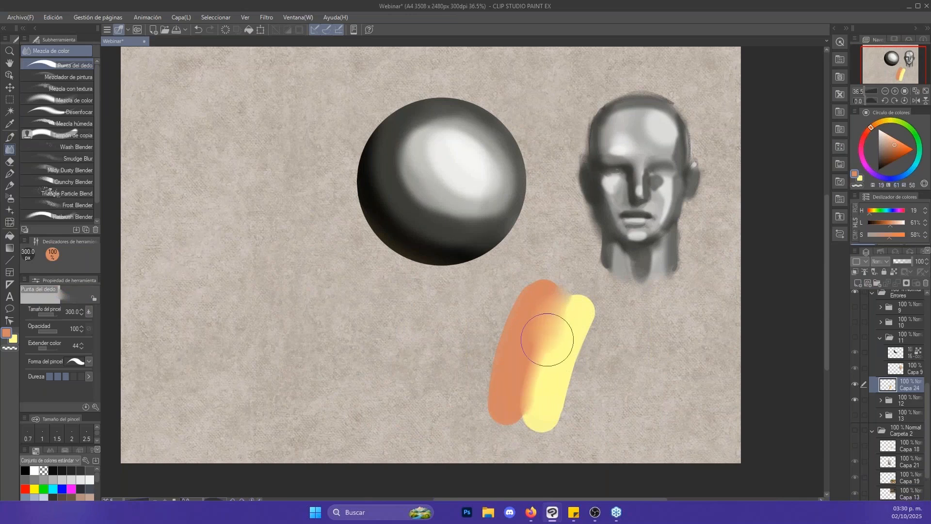
mouse_move(556, 306)
mouse_down()
mouse_move(556, 349)
mouse_move(536, 326)
mouse_move(540, 354)
mouse_move(545, 322)
mouse_move(578, 365)
mouse_up()
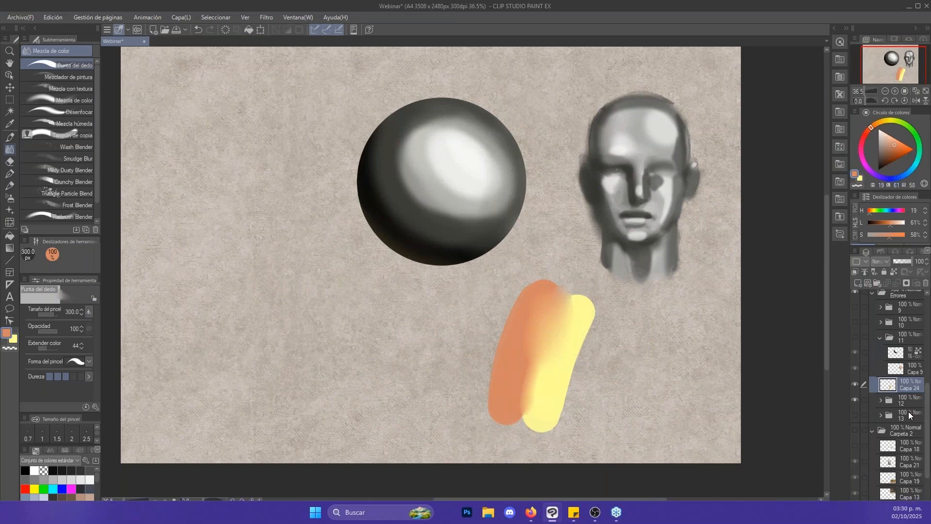
- Hide Capa 24 and folder 12, and show and expand folder 13
drag(857, 388, 861, 418)
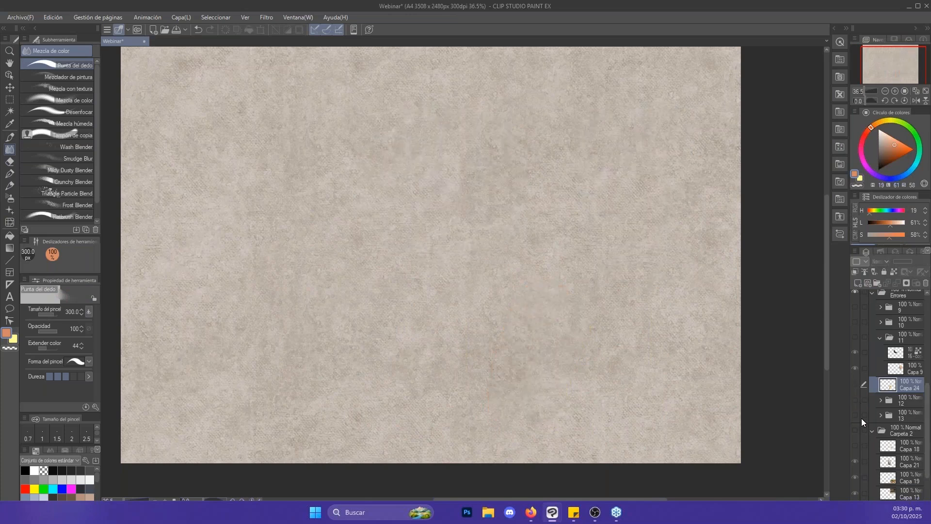
click(857, 415)
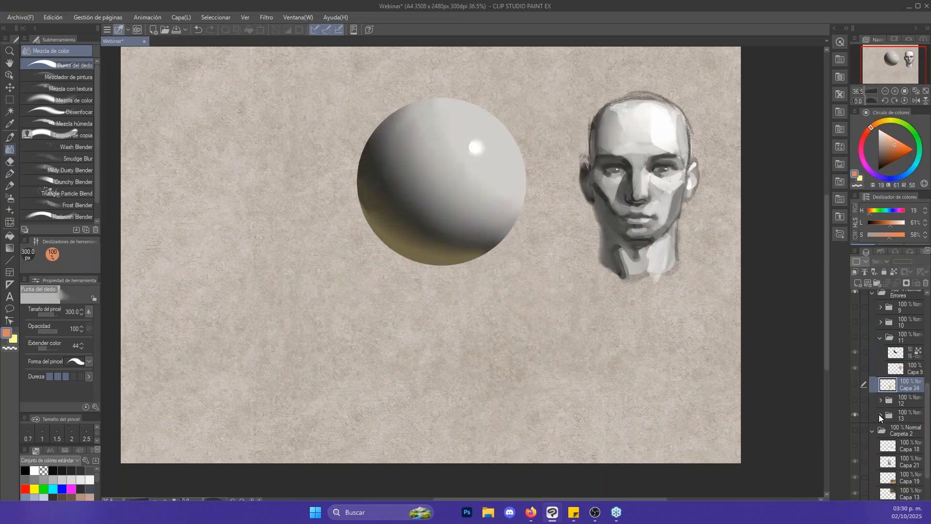
click(881, 415)
- Examine the head up close, and swap its version by showing the layer below Capa 10 and hiding Capa 10
key(/)
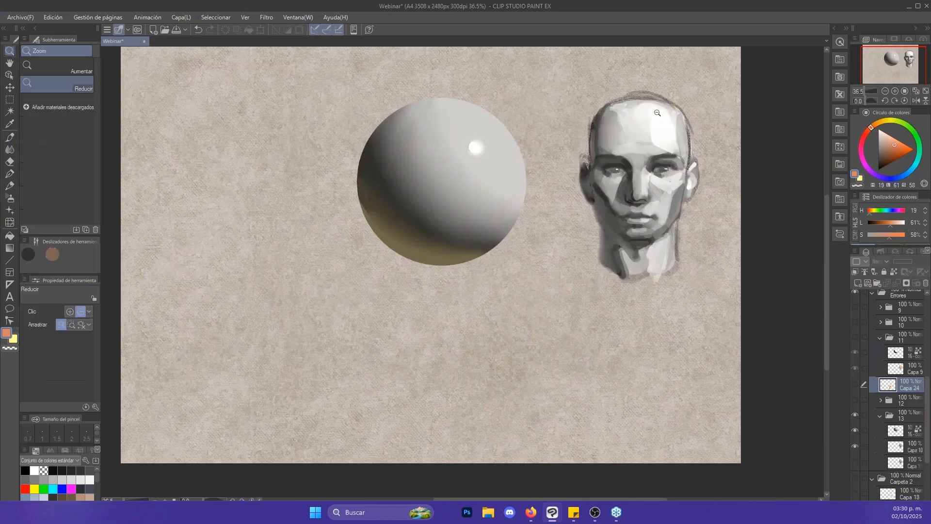
click(659, 115)
drag(659, 115, 660, 116)
drag(927, 413, 928, 441)
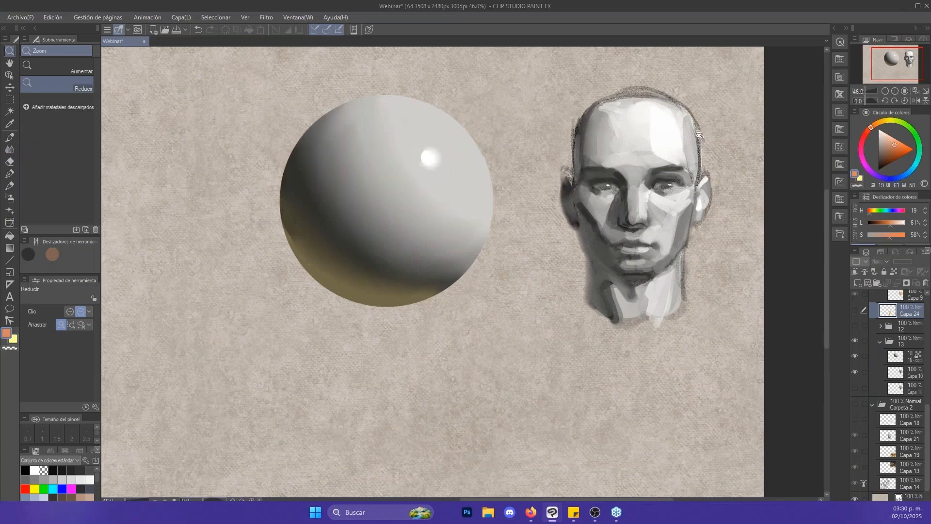
click(688, 151)
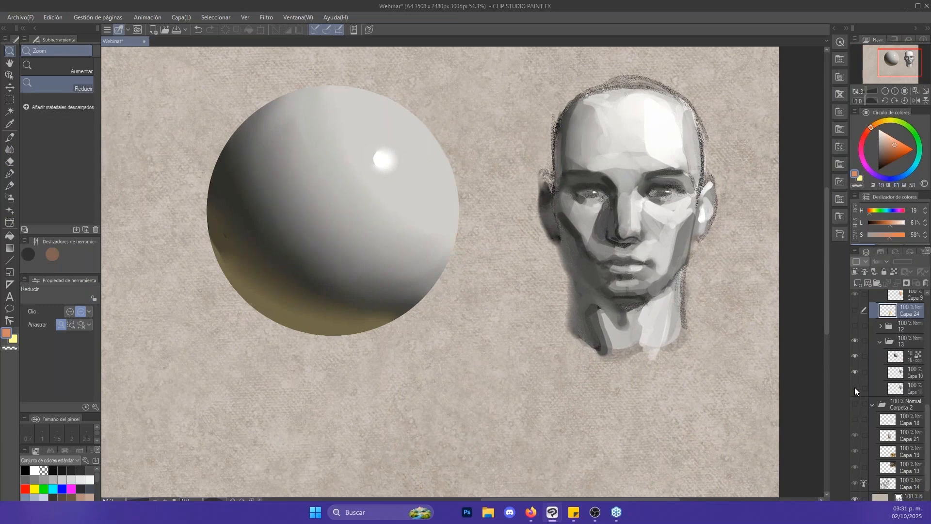
click(856, 387)
click(855, 372)
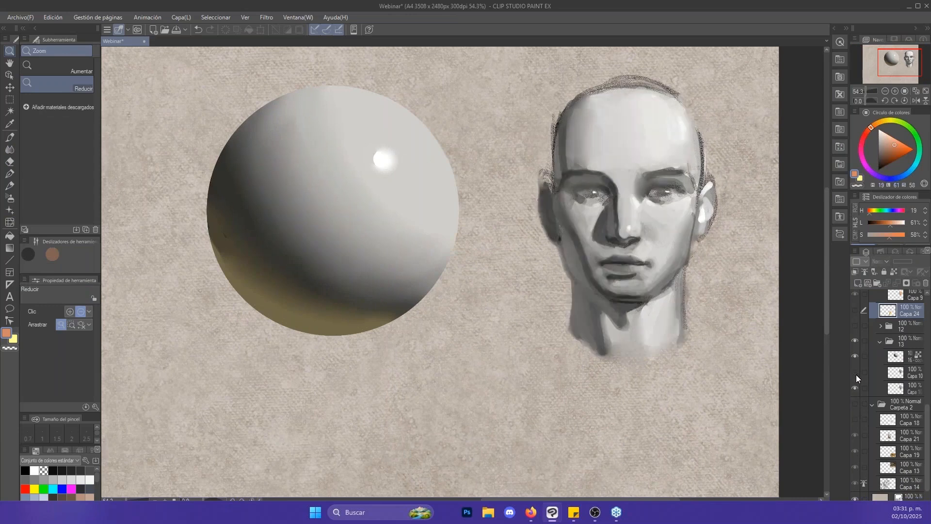
click(768, 301)
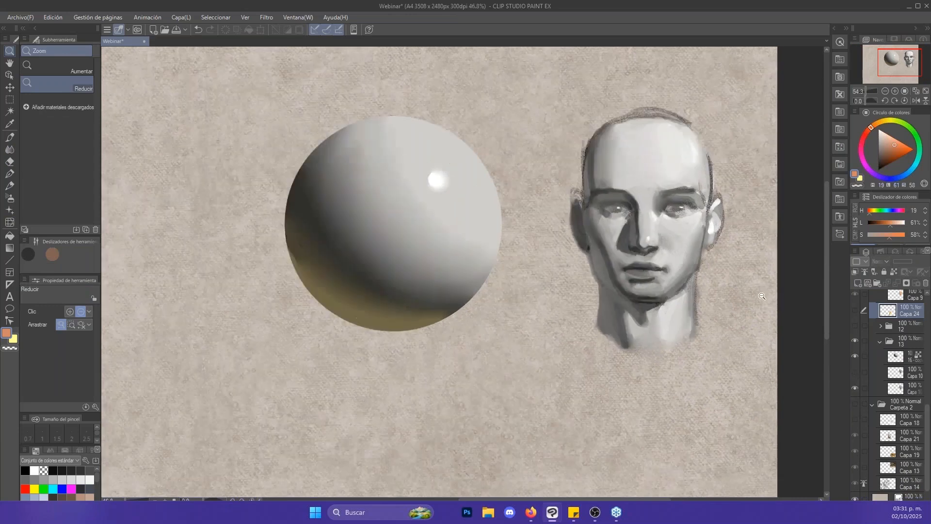
- Collapse and hide folder 13, and show Carpeta 2 with the character line art and reference photos
click(880, 343)
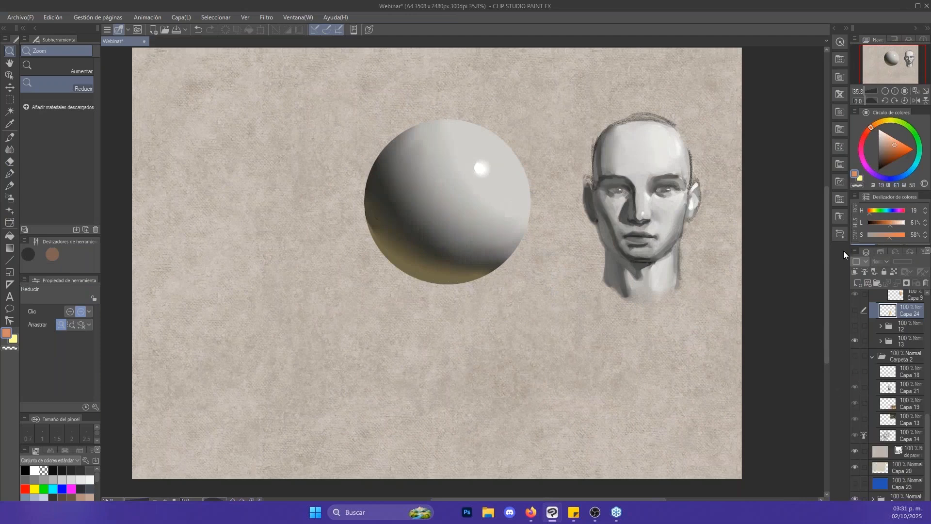
click(855, 356)
click(855, 341)
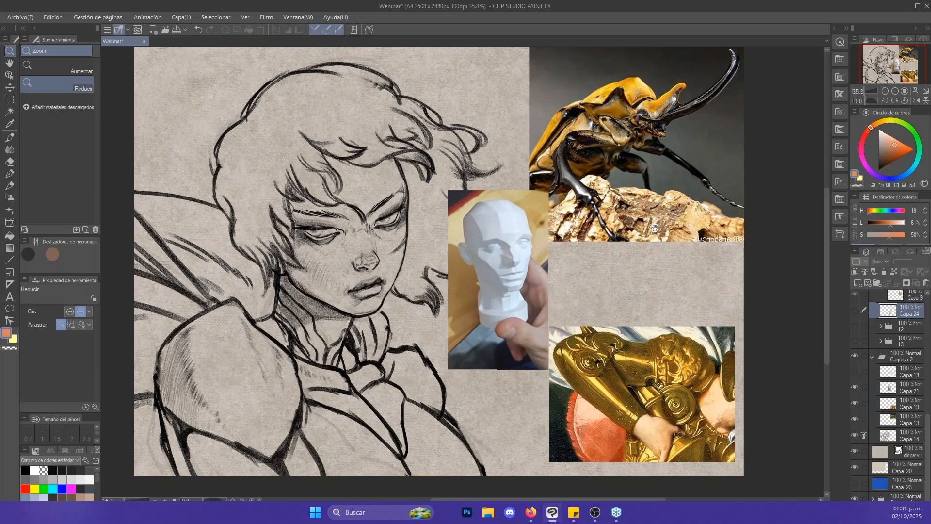
- Examine the character line art and the reference photos beside it
drag(645, 228, 667, 229)
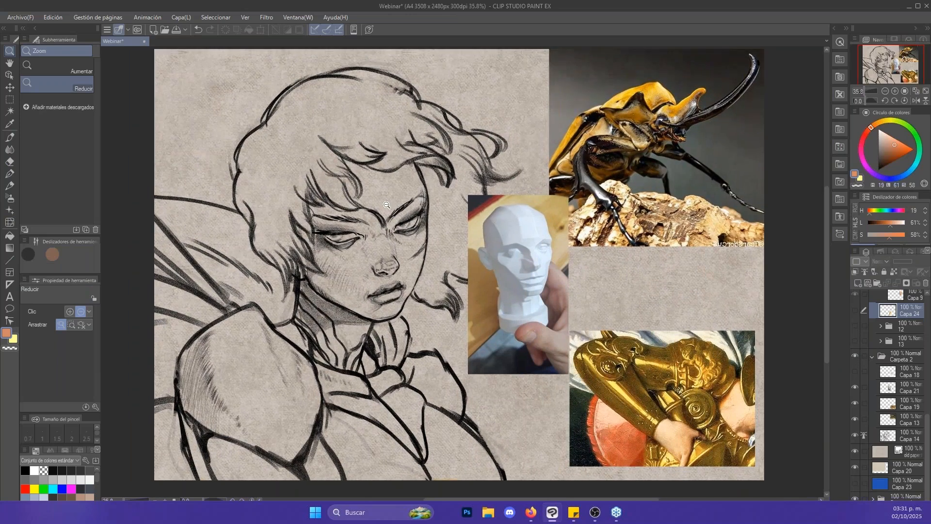
drag(391, 206, 425, 238)
drag(525, 265, 482, 247)
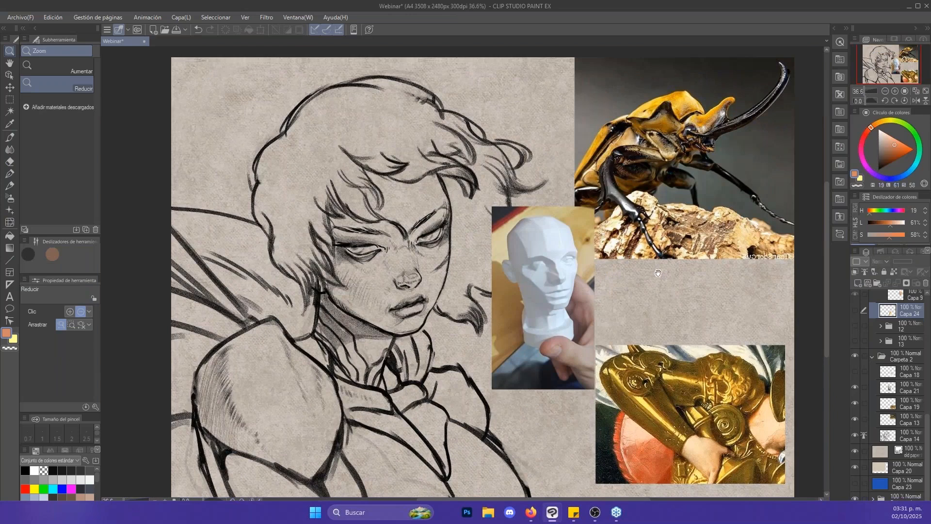
drag(663, 272, 631, 229)
drag(524, 232, 559, 158)
drag(538, 258, 515, 247)
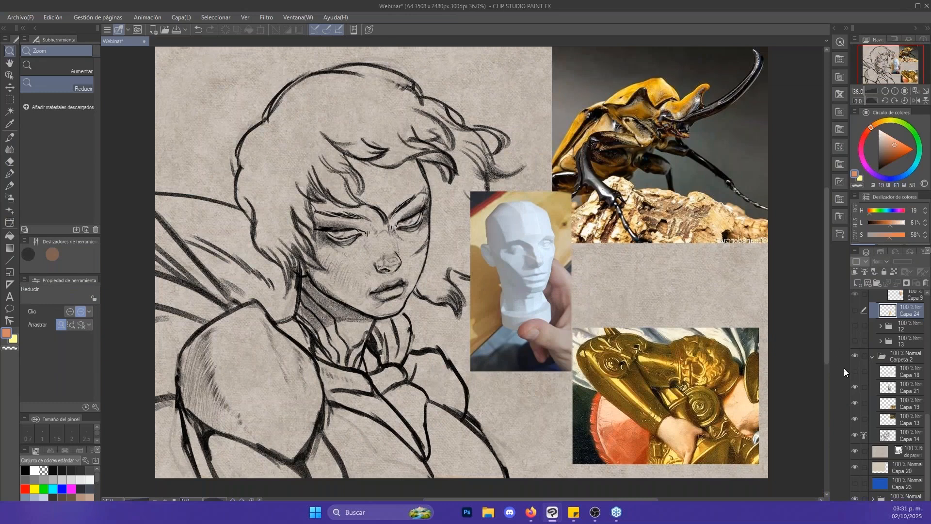
- Show Capa 18 and inspect its "cerrar y rellenar la" tool asset card up close
click(869, 389)
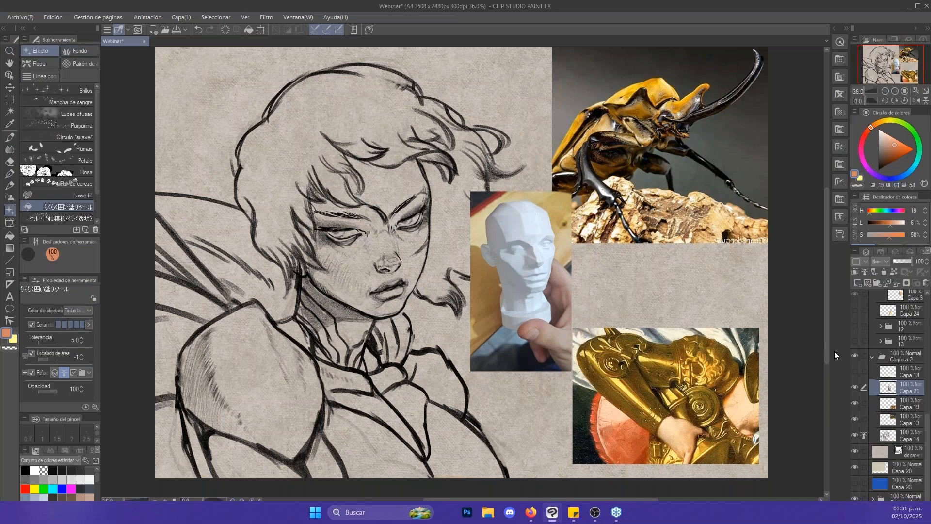
click(886, 373)
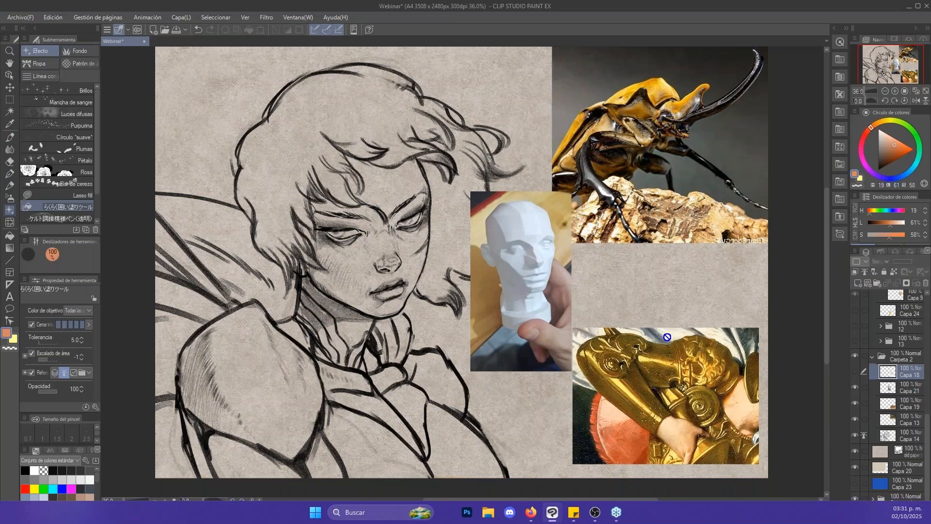
click(856, 371)
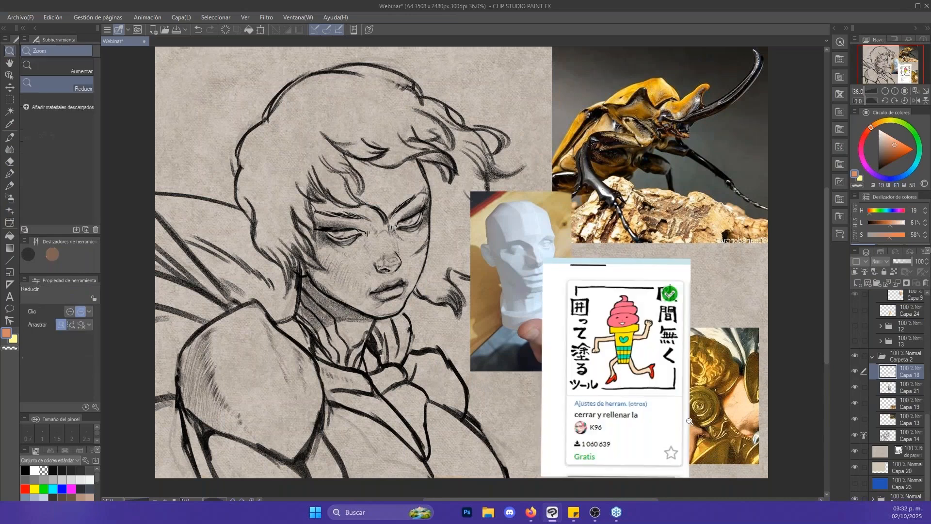
drag(682, 434, 696, 426)
drag(696, 426, 692, 391)
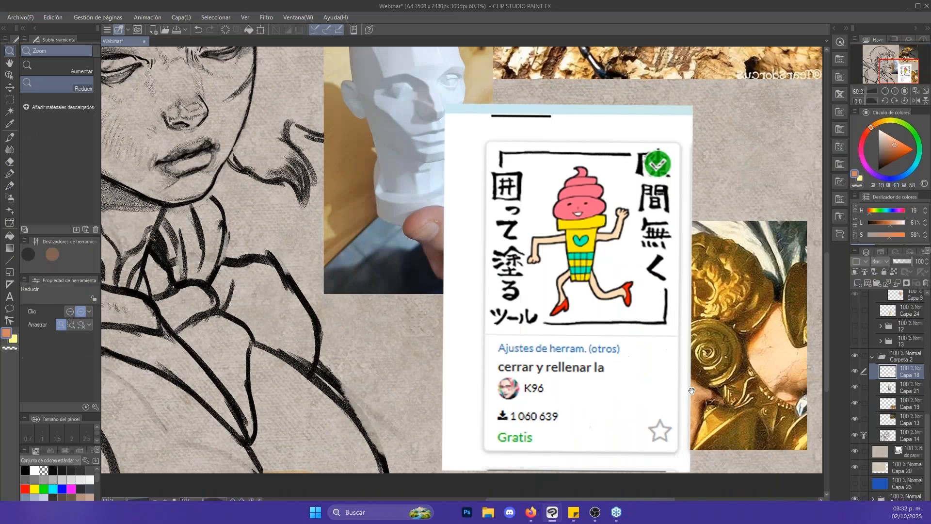
click(636, 309)
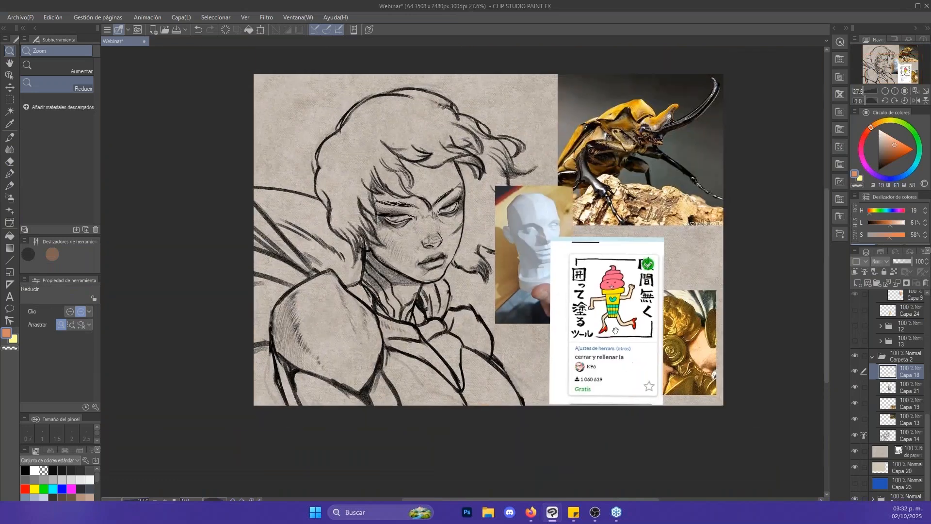
drag(516, 269, 566, 270)
- Save the Webinar file and set Capa 18 as the reference layer
click(889, 390)
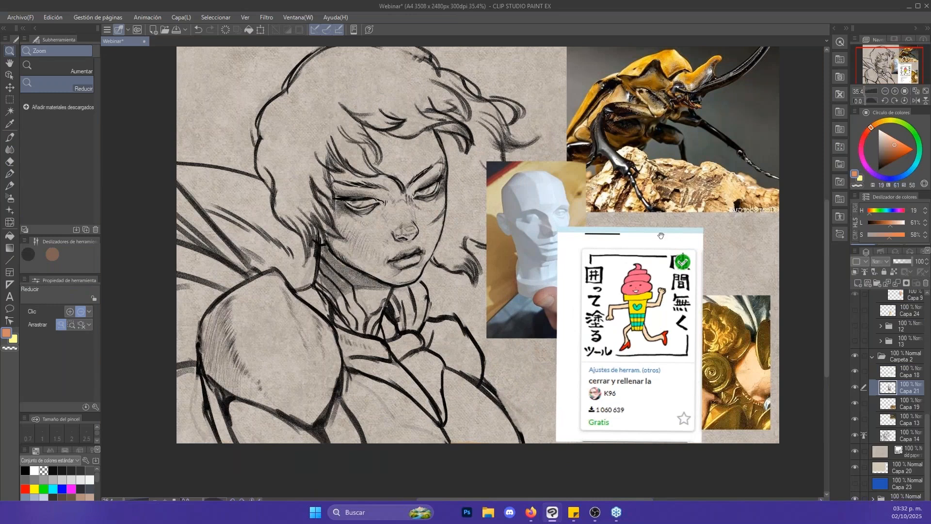
drag(661, 236, 654, 245)
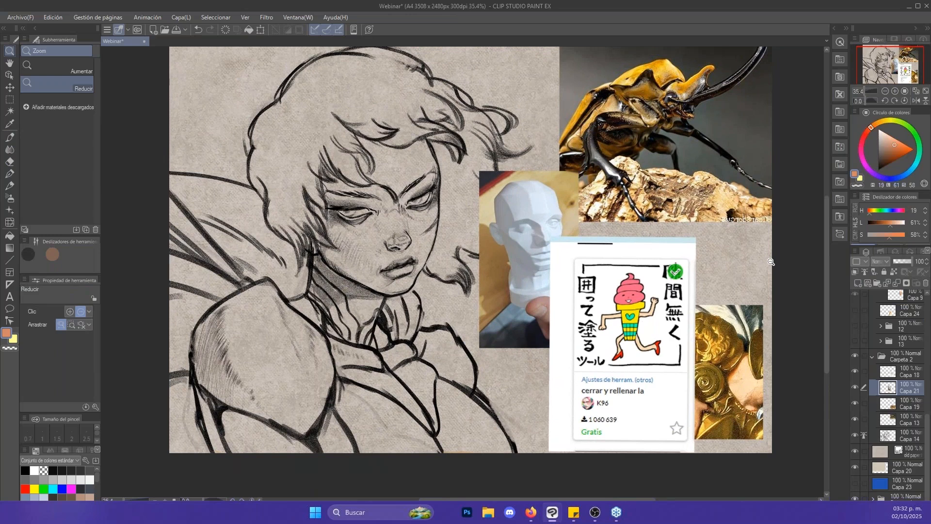
click(905, 374)
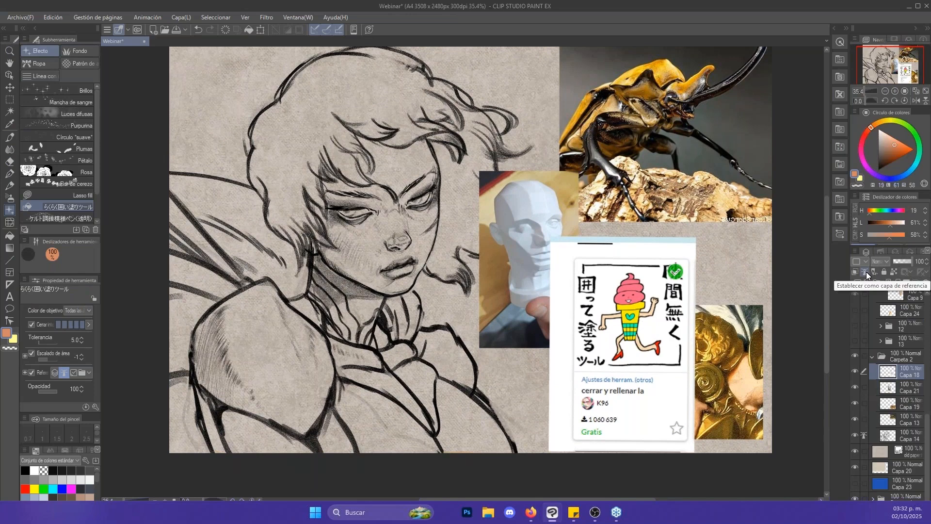
key(ctrl+s)
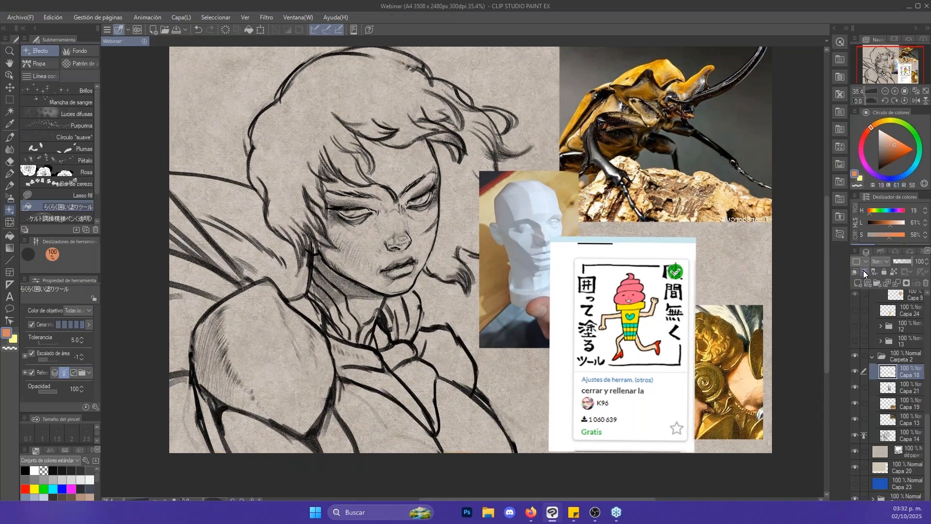
click(866, 270)
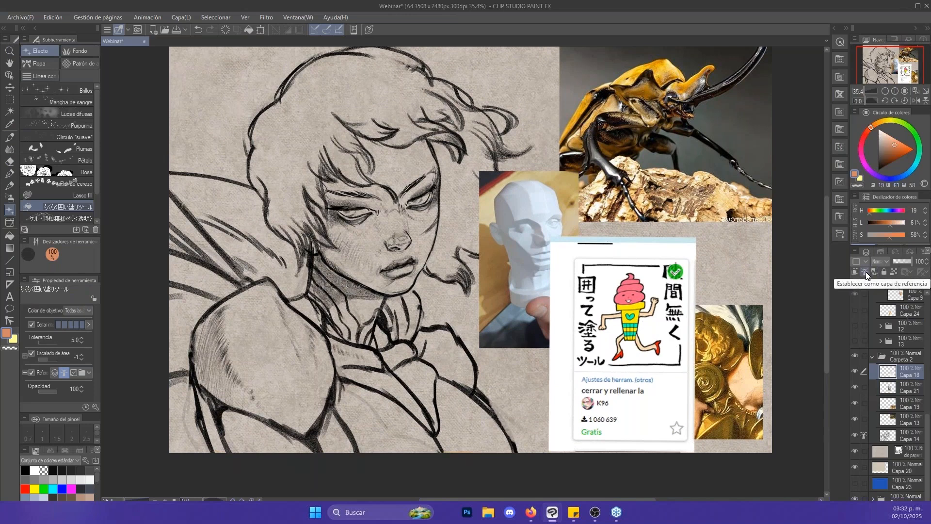
- Add a raster layer above Capa 21, set the colour to blue (H 219, L 51, S 65), and try the enclosing fill on the neck
click(901, 391)
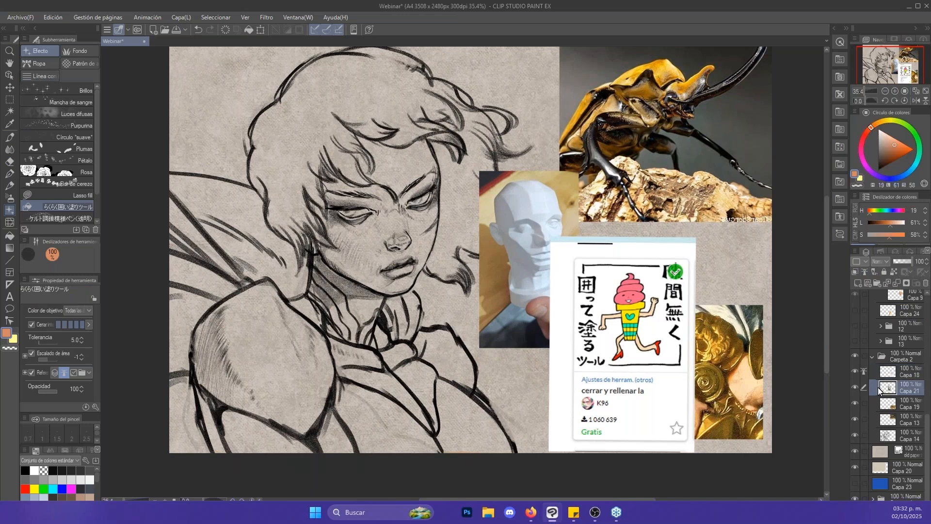
click(857, 283)
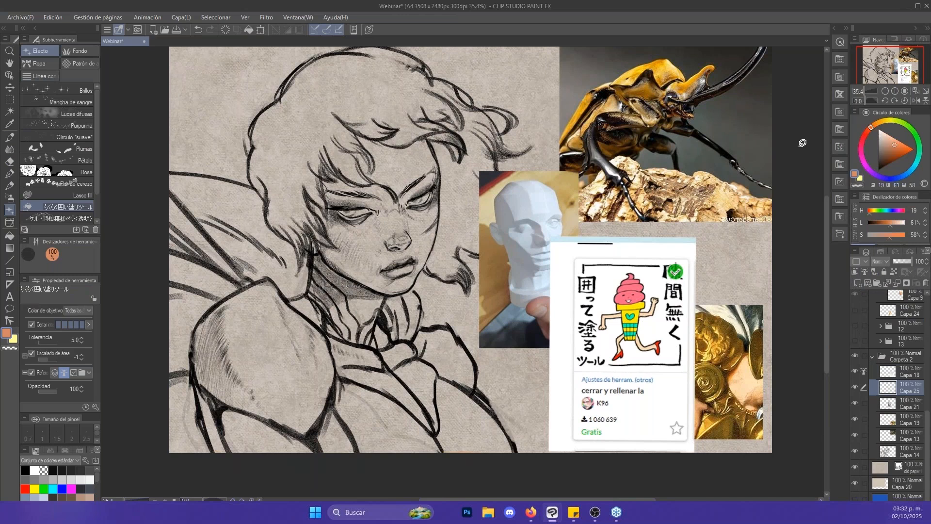
click(902, 176)
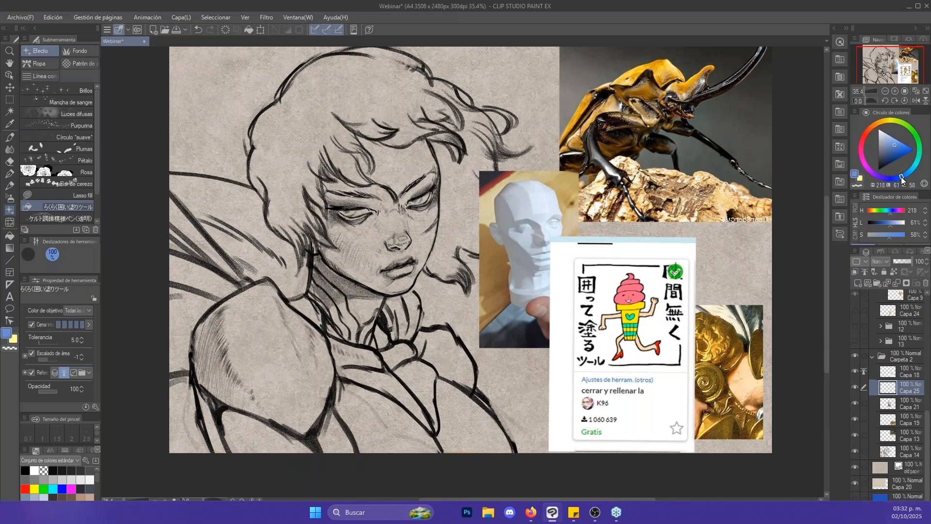
click(902, 149)
mouse_move(361, 293)
mouse_down()
mouse_move(322, 271)
mouse_move(294, 228)
mouse_move(287, 164)
mouse_move(369, 82)
mouse_move(420, 97)
mouse_move(449, 130)
mouse_move(461, 248)
mouse_move(434, 288)
mouse_move(395, 302)
mouse_move(352, 286)
mouse_up()
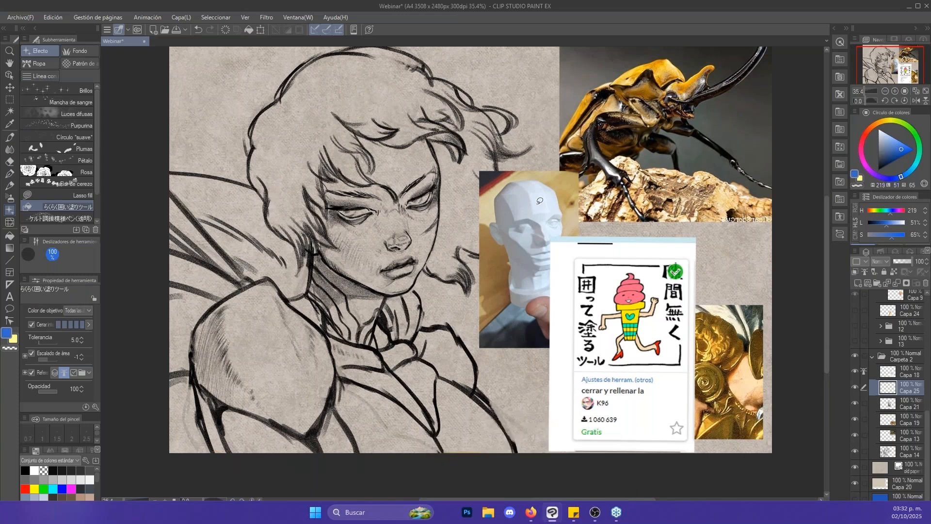
- Toggle Capa 18's visibility off and on, and make it the active layer
click(855, 371)
click(855, 371)
click(873, 373)
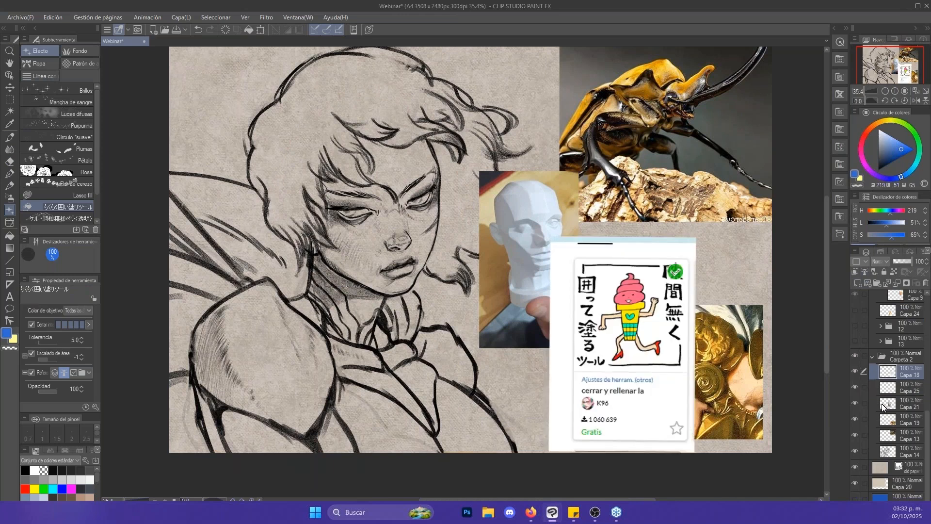
- Move Capa 14 above Capa 18, set it as the reference layer, and hide Capa 18
click(864, 407)
click(878, 454)
click(855, 451)
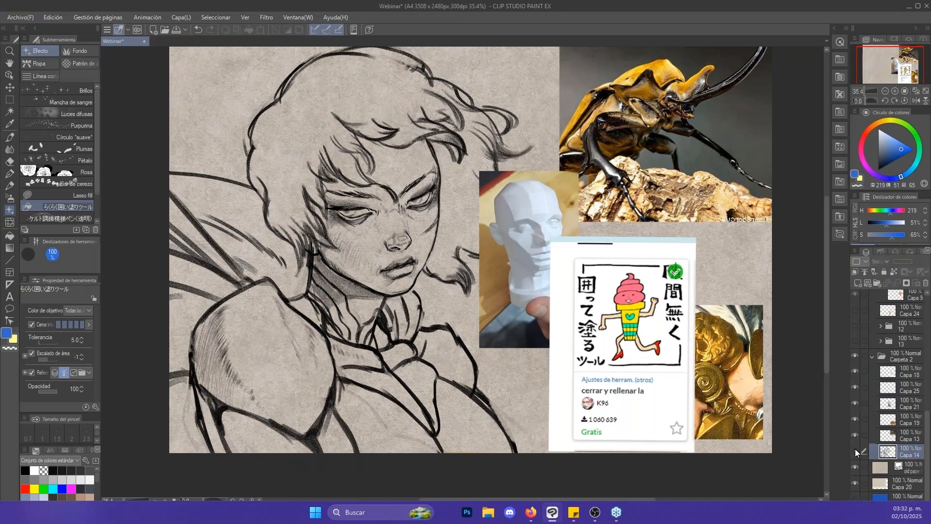
click(855, 452)
drag(895, 449, 878, 362)
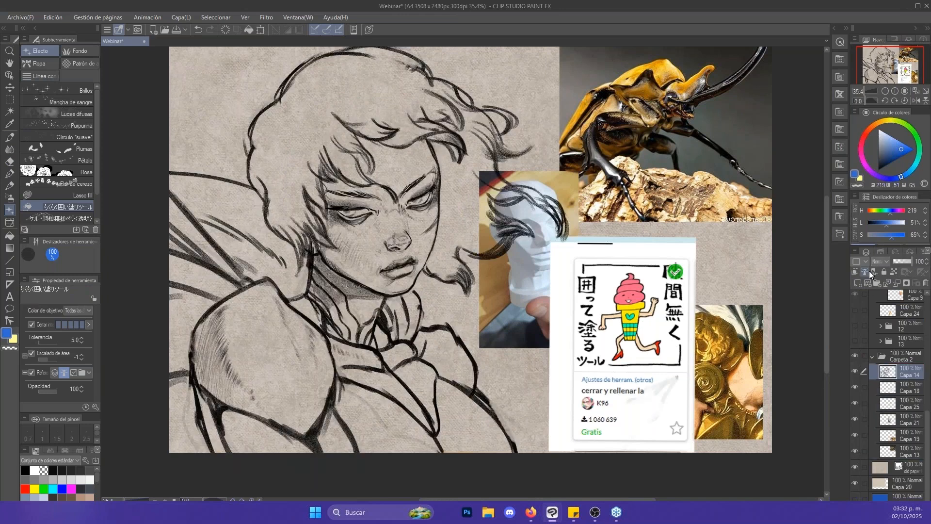
click(856, 387)
- Fill the character's whole silhouette with blue on Capa 25 using the enclosing fill, undoing the first attempt around the face and neck
click(888, 407)
mouse_move(315, 296)
mouse_down()
mouse_move(296, 151)
mouse_move(486, 160)
mouse_move(402, 328)
mouse_move(357, 335)
mouse_up()
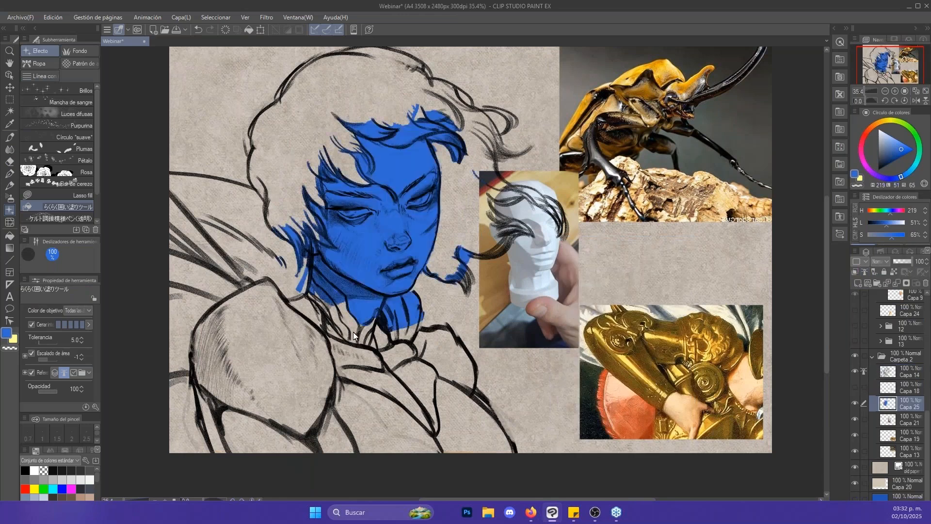
key(ctrl+z)
scroll(490, 198, down, 5)
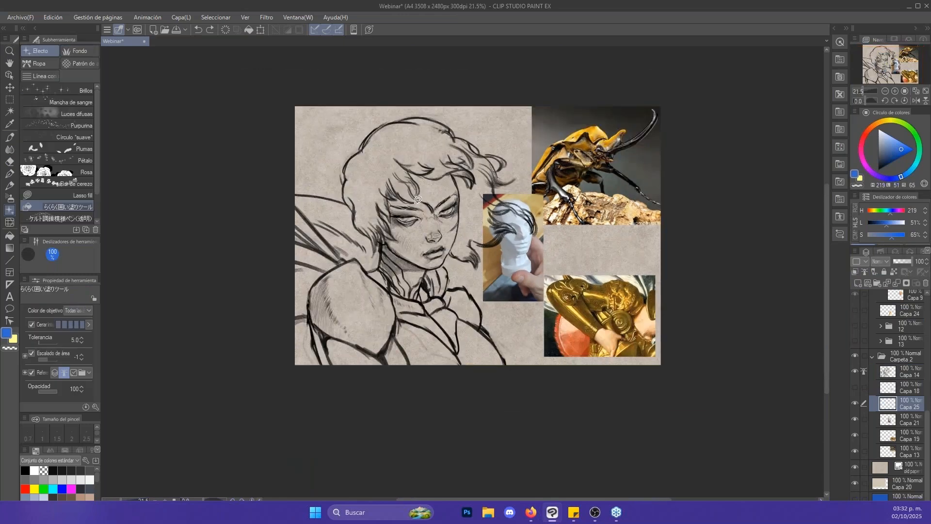
mouse_move(339, 180)
mouse_down()
mouse_move(337, 149)
mouse_move(416, 92)
mouse_move(478, 107)
mouse_move(499, 122)
mouse_move(553, 204)
mouse_move(549, 314)
mouse_move(534, 351)
mouse_move(506, 378)
mouse_move(398, 402)
mouse_move(310, 381)
mouse_move(263, 311)
mouse_move(257, 244)
mouse_move(270, 196)
mouse_move(294, 172)
mouse_move(338, 178)
mouse_up()
- Examine the edges of the blue silhouette around the hair and shoulders for overflow and gaps
key(ctrl+alt+space)
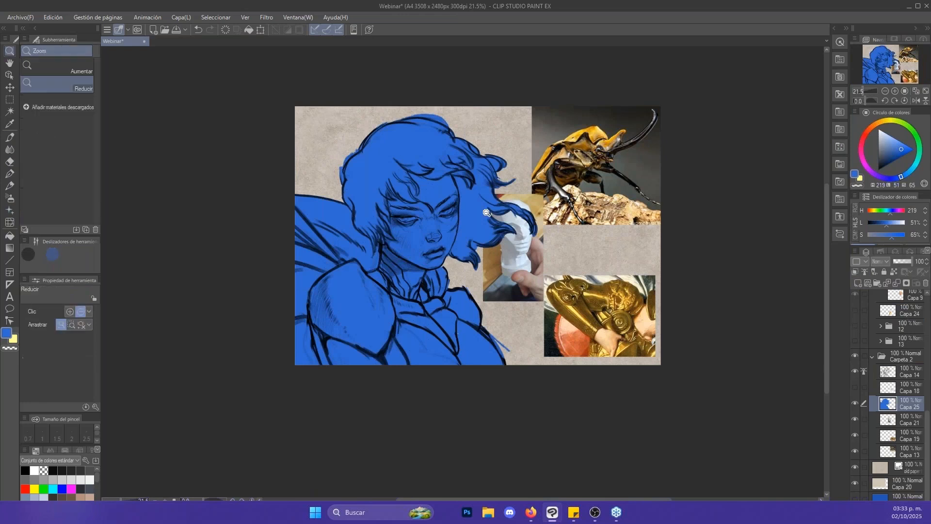
scroll(498, 220, up, 1)
drag(497, 220, 549, 189)
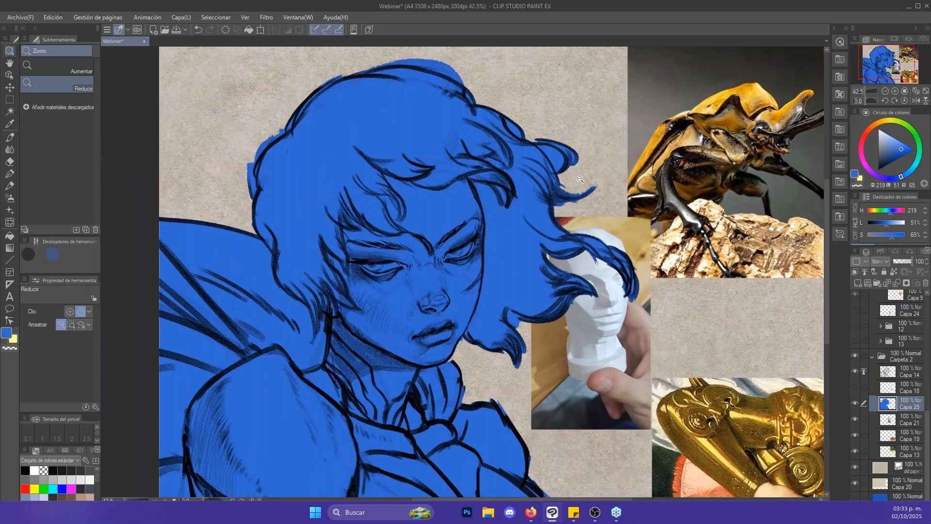
scroll(592, 185, down, 2)
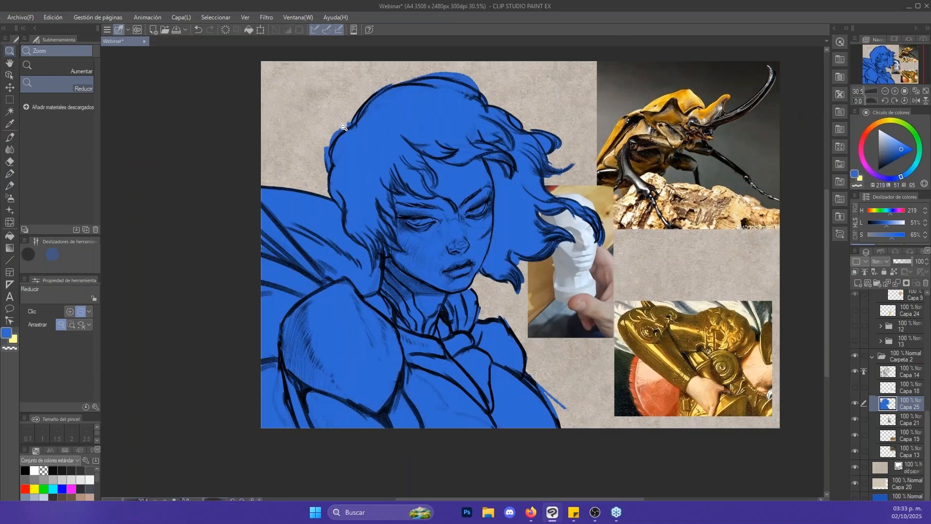
scroll(344, 126, up, 4)
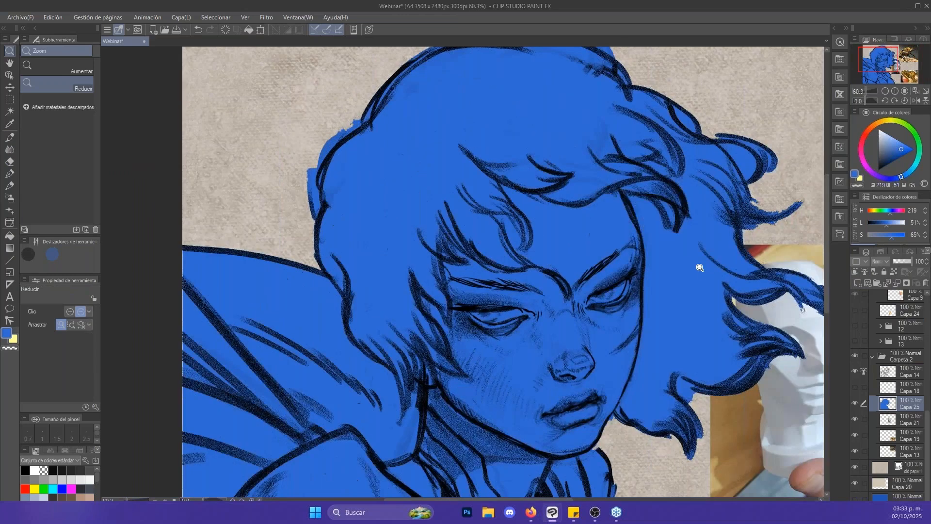
scroll(700, 267, down, 3)
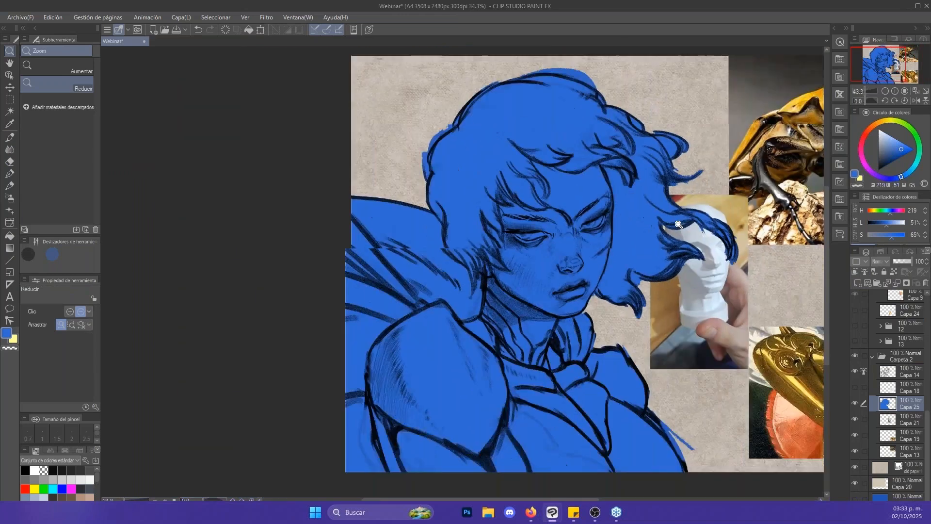
scroll(679, 224, down, 1)
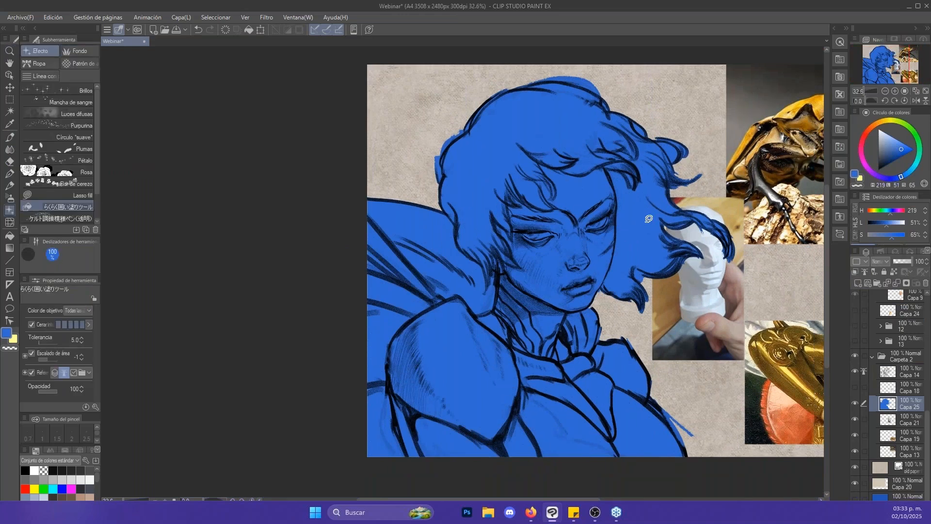
drag(685, 193, 650, 171)
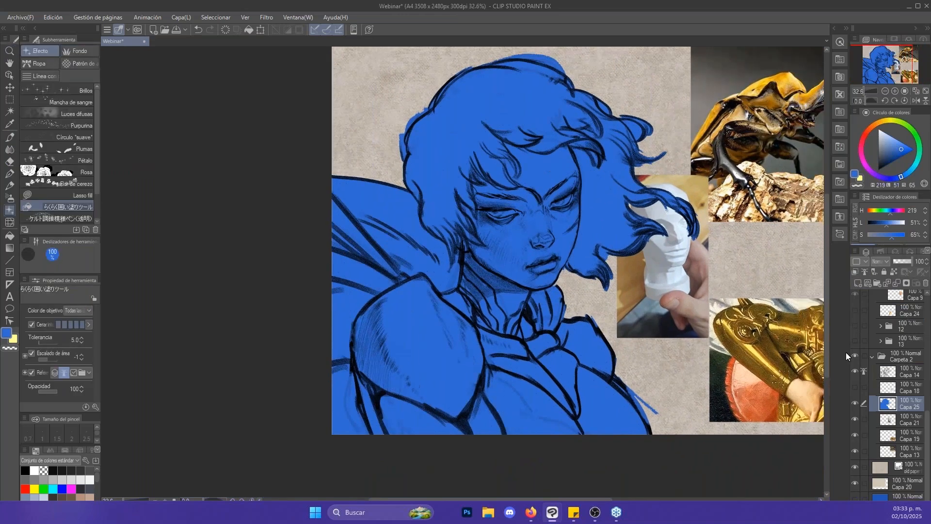
- Add a raster layer above Capa 25 and fill the face and neck with a skin tone (H 26, L 65, S 35)
click(858, 282)
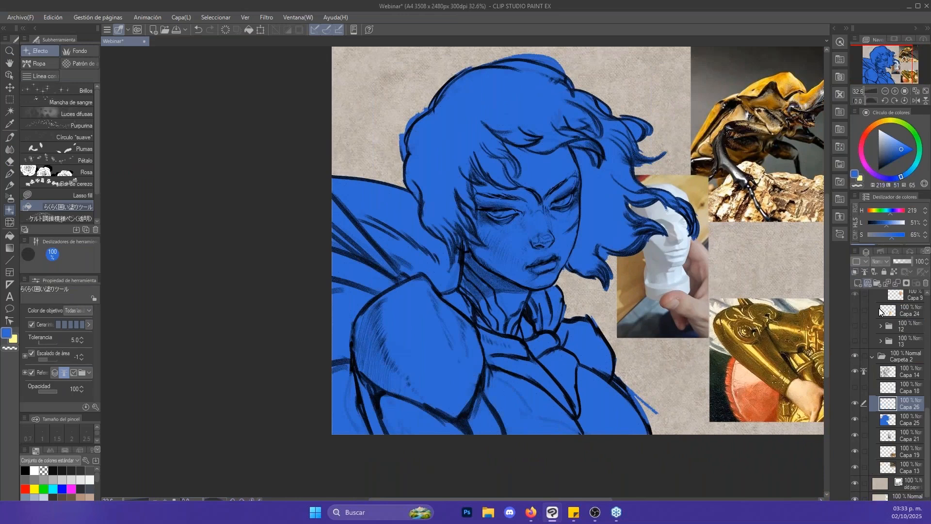
click(875, 124)
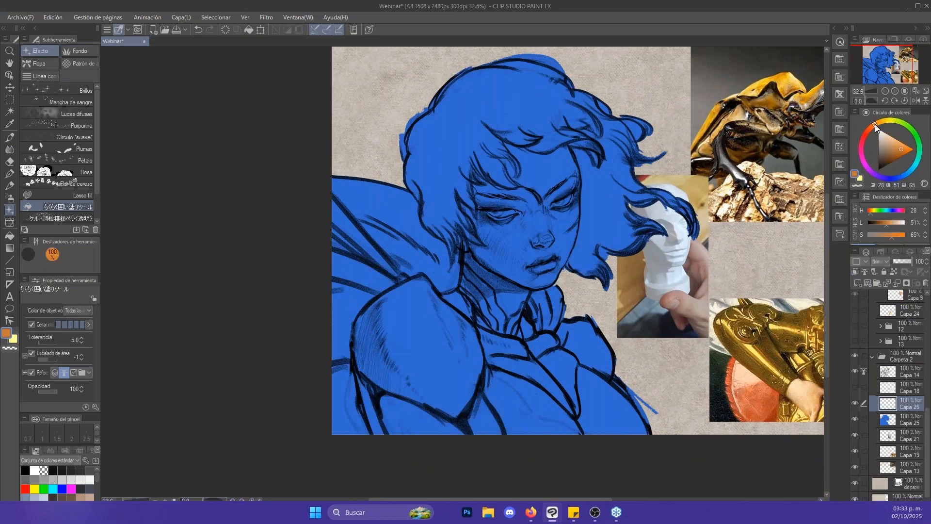
click(891, 144)
mouse_move(486, 279)
mouse_down()
mouse_move(450, 228)
mouse_move(550, 114)
mouse_move(584, 140)
mouse_move(587, 229)
mouse_move(569, 282)
mouse_move(520, 291)
mouse_move(472, 267)
mouse_move(502, 316)
mouse_move(524, 311)
mouse_move(532, 293)
mouse_move(497, 273)
mouse_up()
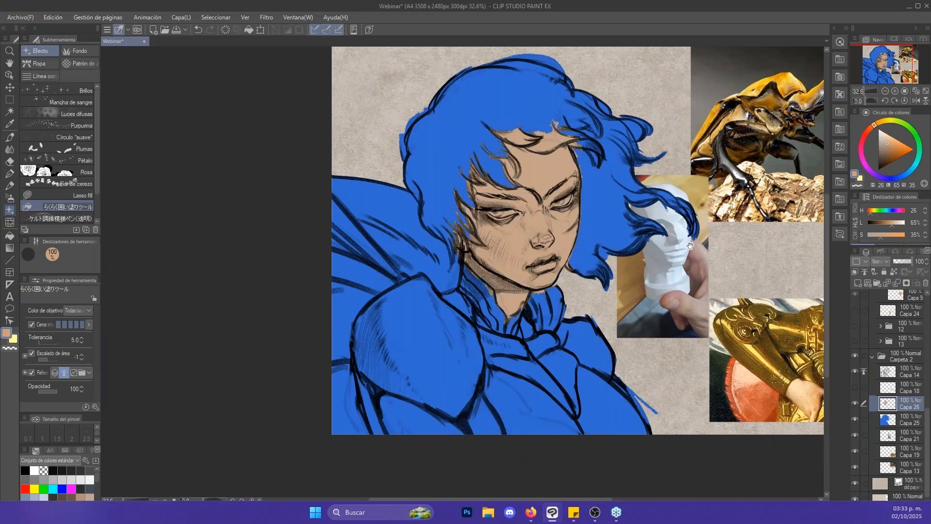
- Move Capa 21 above Capa 14 and examine the planes of the faceted head in the photo up close
drag(783, 86, 677, 83)
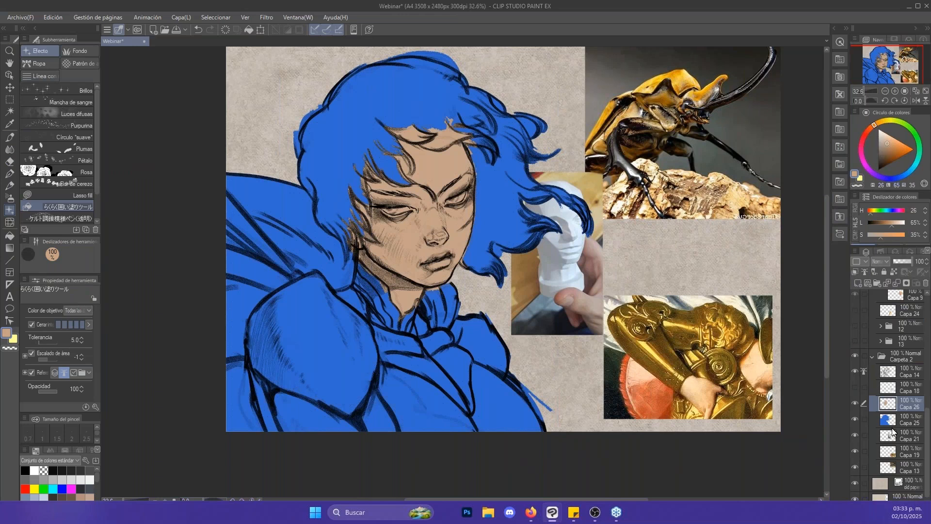
drag(896, 438, 886, 372)
key(/)
drag(575, 221, 577, 251)
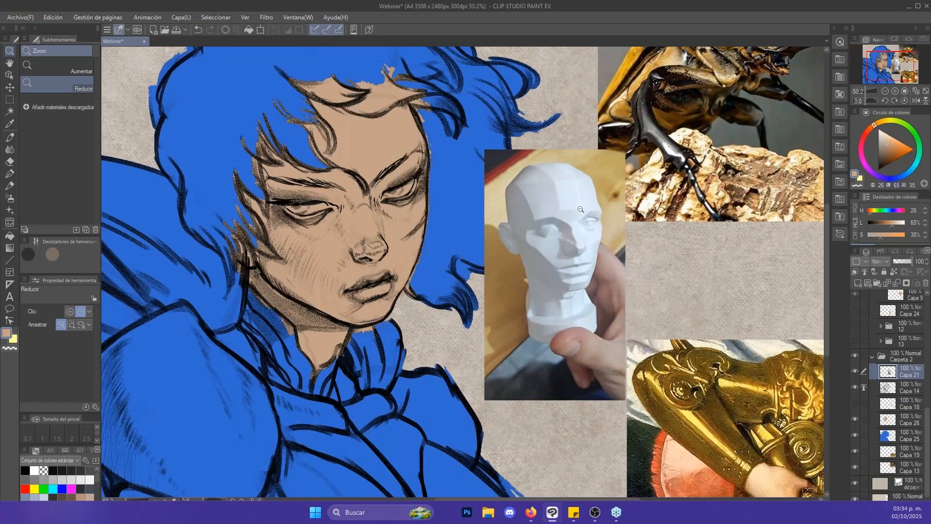
drag(581, 209, 595, 167)
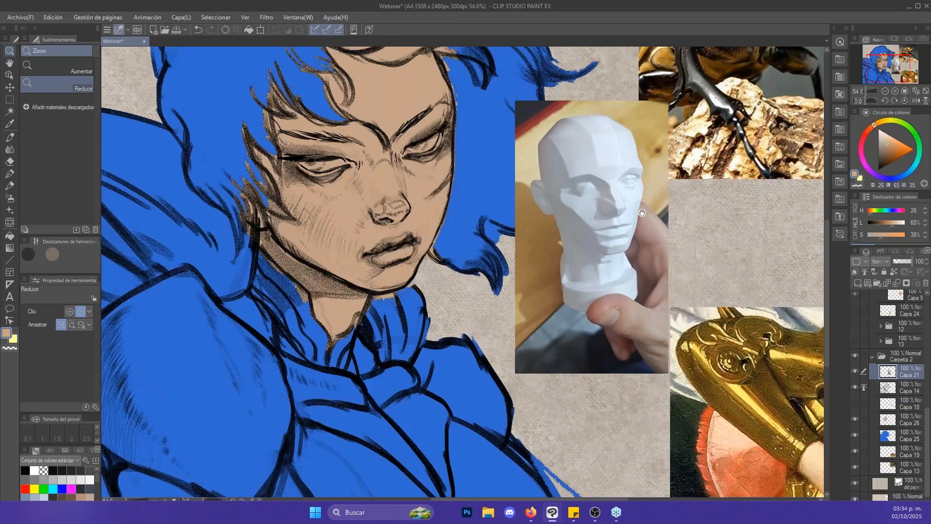
drag(642, 213, 697, 267)
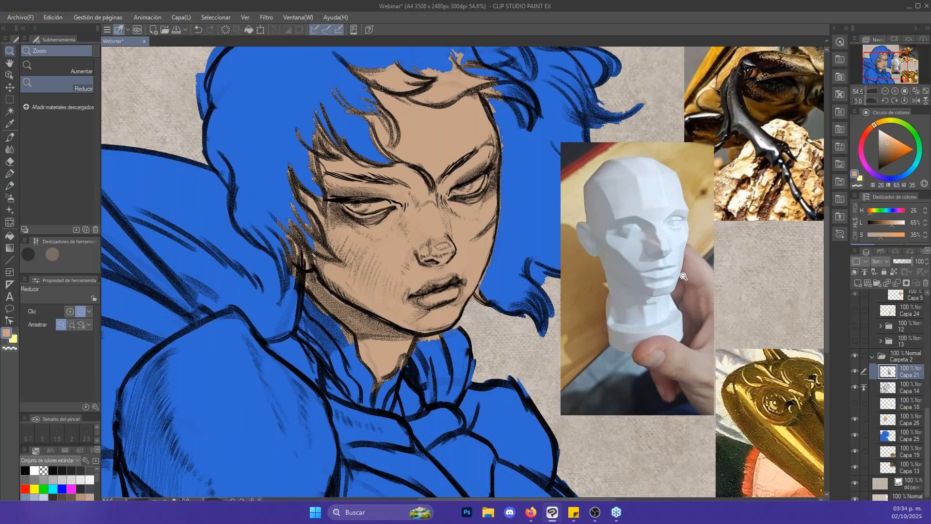
click(881, 386)
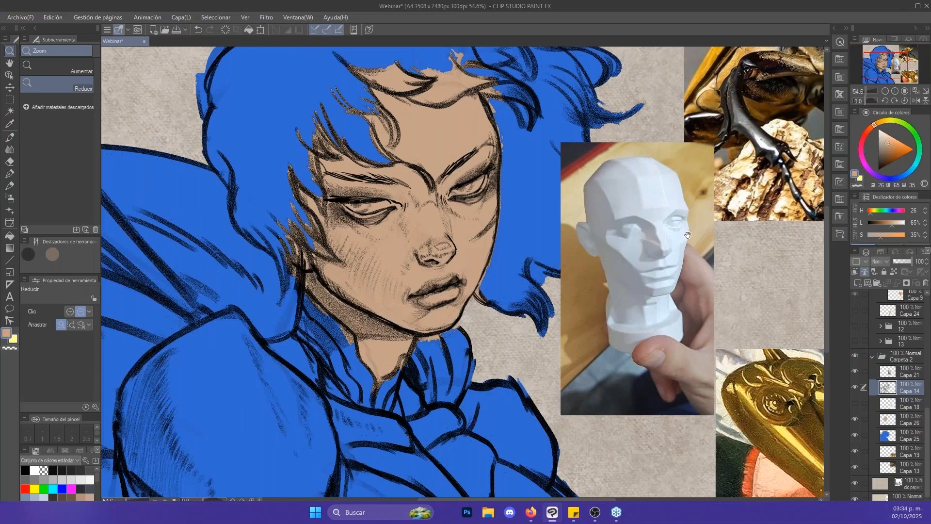
drag(688, 234, 675, 276)
click(677, 211)
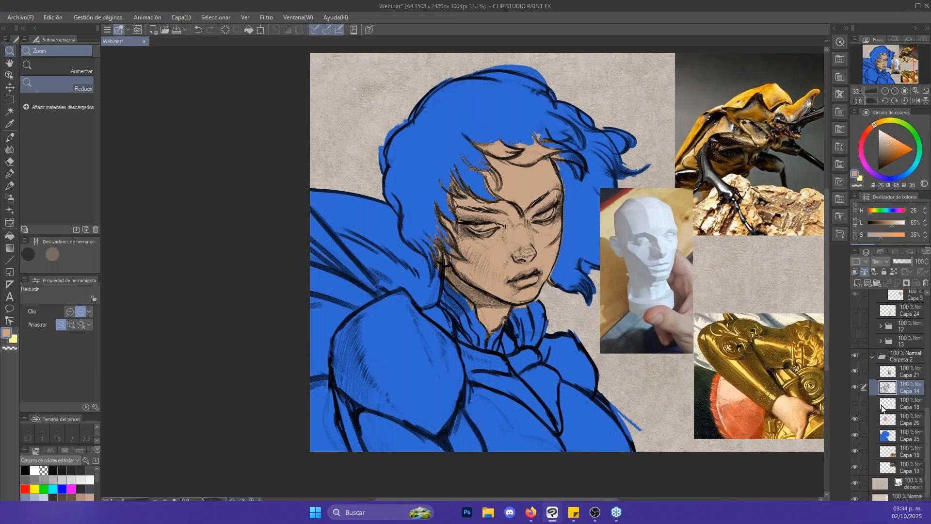
- Add a raster layer above Capa 26 and set the colour to a pale beige (H 26, L 79, S 19)
click(873, 420)
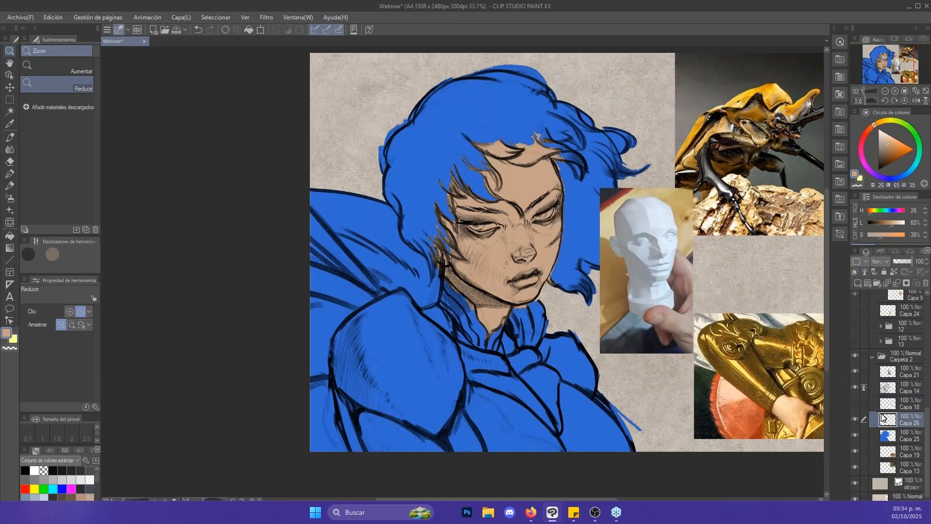
drag(565, 208, 558, 212)
scroll(559, 212, up, 2)
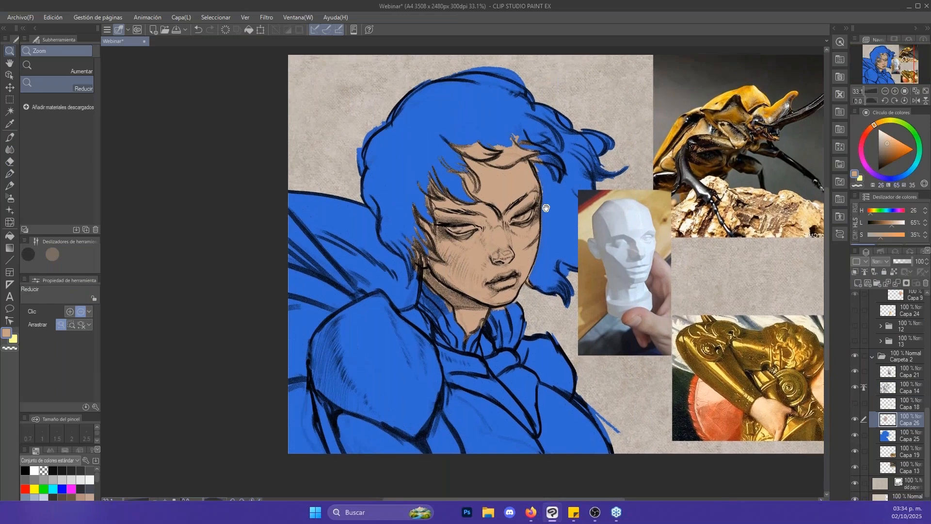
scroll(539, 166, up, 1)
scroll(533, 184, down, 2)
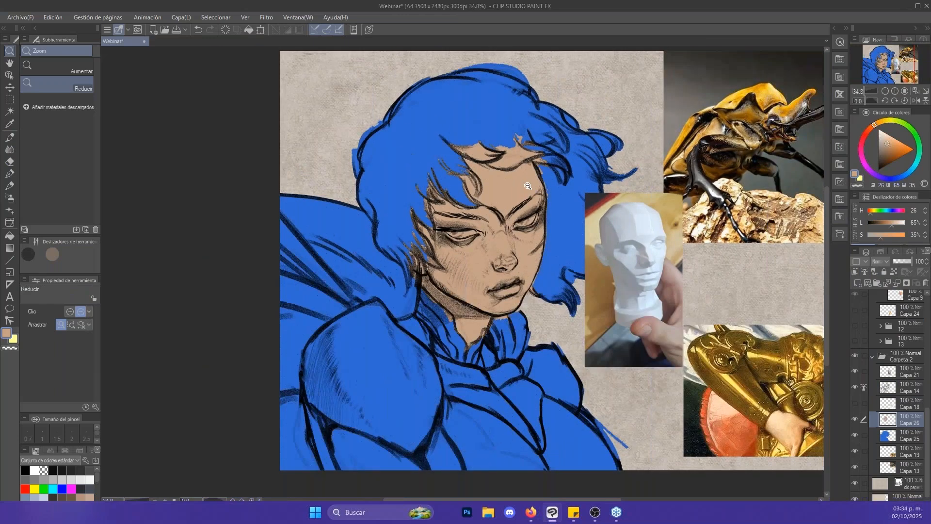
key(m)
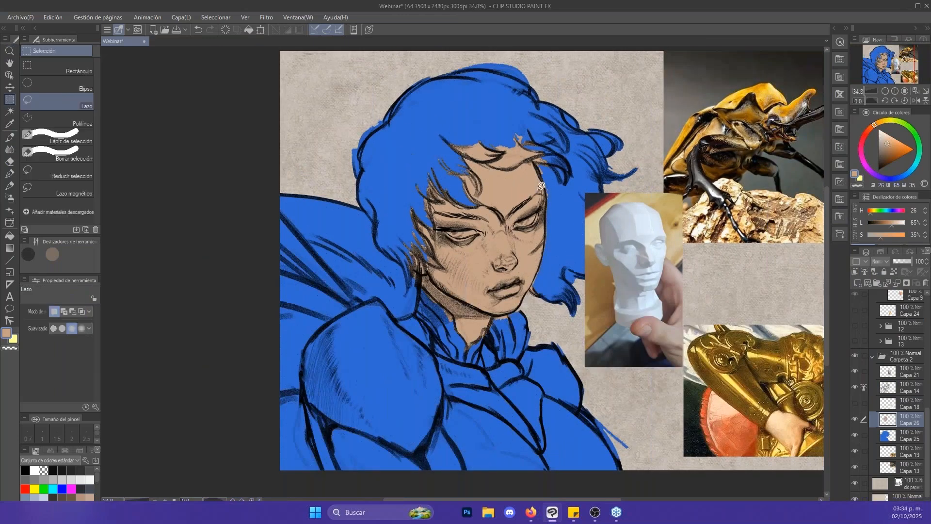
click(858, 281)
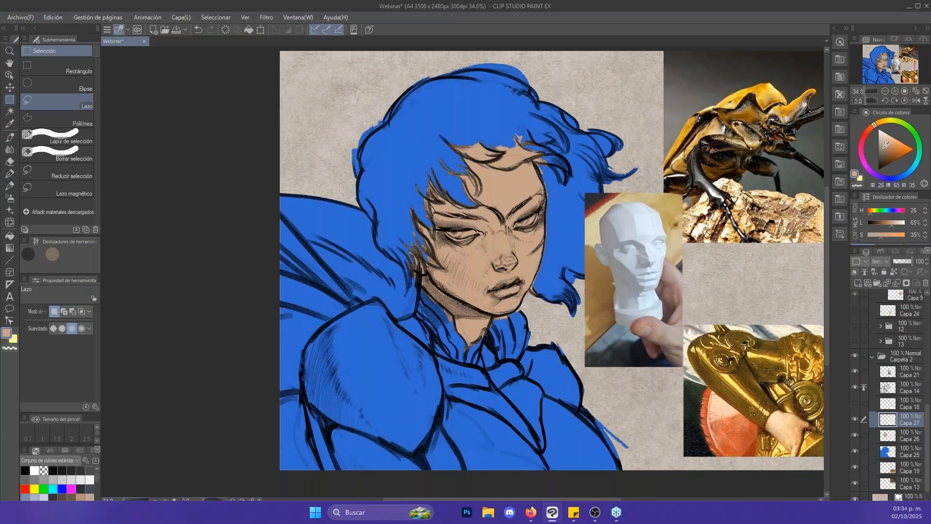
drag(889, 139, 882, 137)
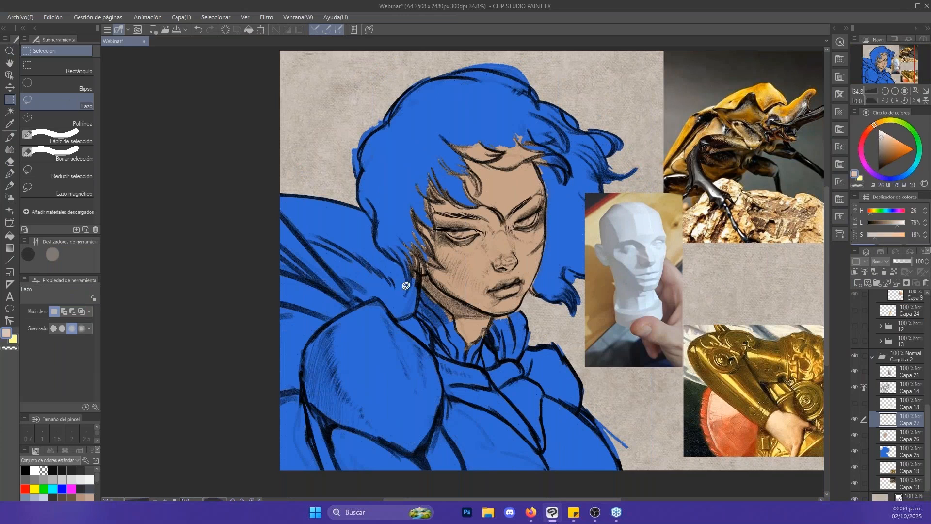
- Hide the head photo on Capa 21 and clear the lasso selection drawn around the hair
mouse_move(406, 291)
mouse_down()
mouse_move(432, 57)
mouse_move(479, 44)
mouse_move(597, 53)
mouse_move(550, 341)
mouse_move(422, 316)
mouse_move(402, 302)
mouse_up()
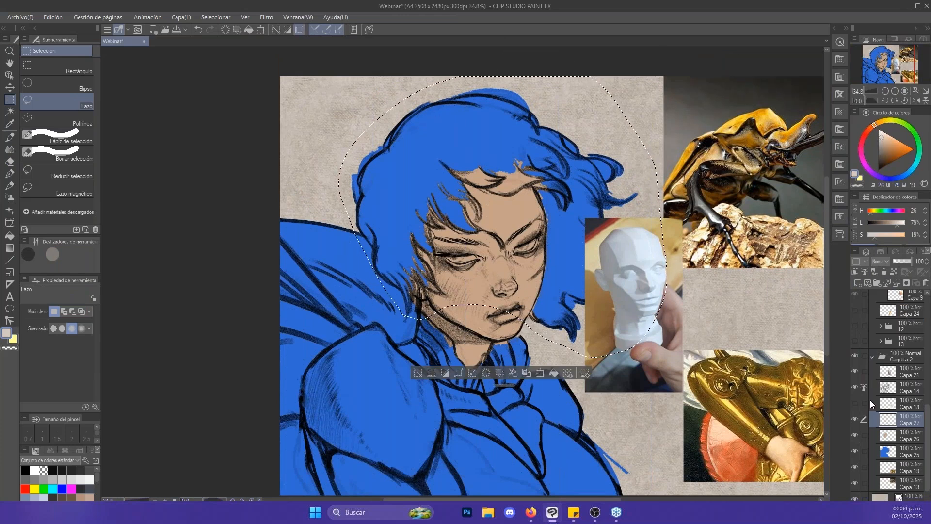
click(856, 371)
key(ctrl+d)
- Fill the hair with pale beige using the enclosing fill and move its layer, Capa 27, below the skin layer
key(b)
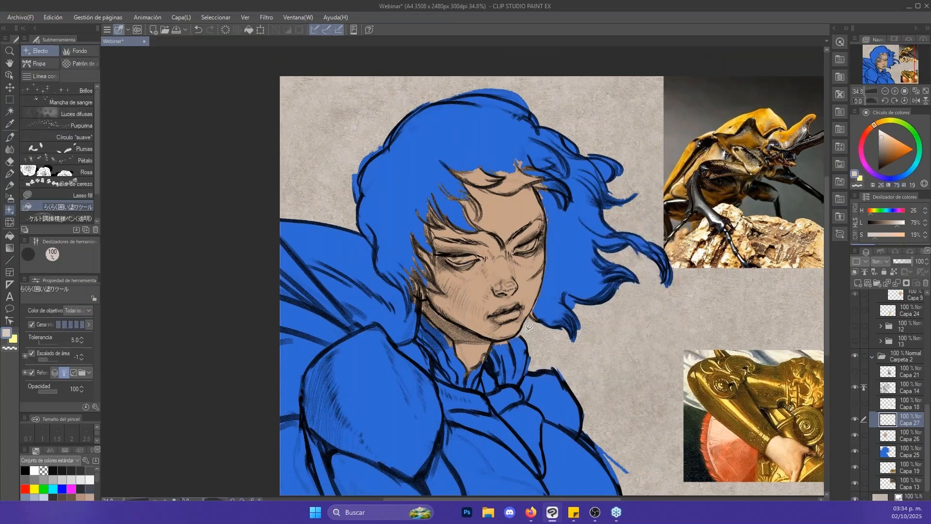
mouse_move(527, 331)
mouse_down()
mouse_move(657, 155)
mouse_move(321, 153)
mouse_move(361, 284)
mouse_move(565, 352)
mouse_up()
drag(903, 421, 902, 441)
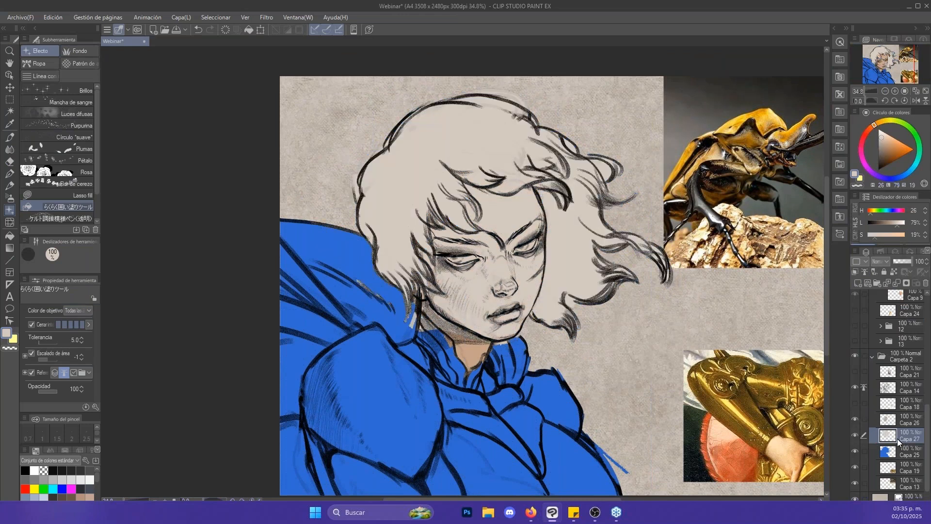
drag(749, 372, 674, 307)
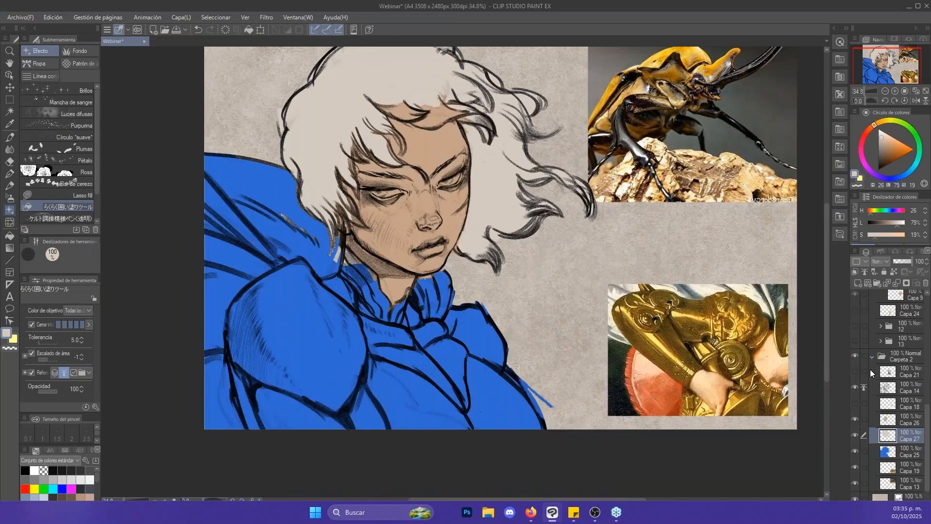
- Add a raster layer and place it between the hair layer Capa 27 and the blue silhouette layer Capa 25
click(858, 284)
drag(904, 441, 908, 459)
drag(675, 253, 663, 260)
drag(540, 273, 528, 274)
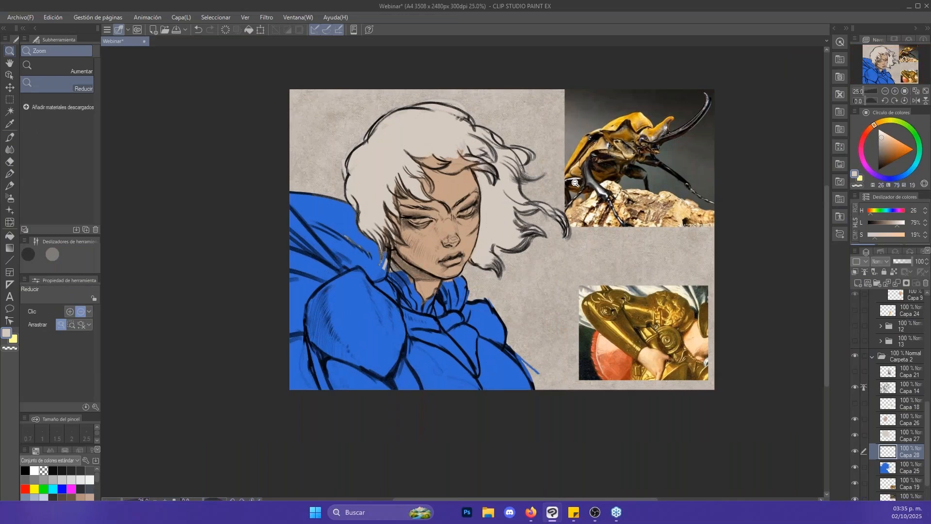
drag(575, 235, 721, 187)
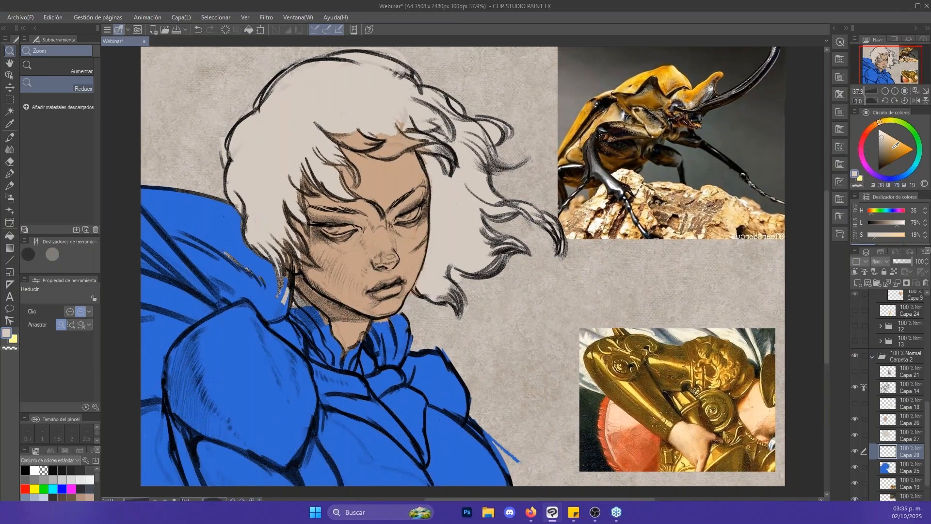
- Mix a dark golden brown (H 36, L 31, S 28) based on the armour in the painting reference
click(895, 138)
click(885, 122)
click(896, 146)
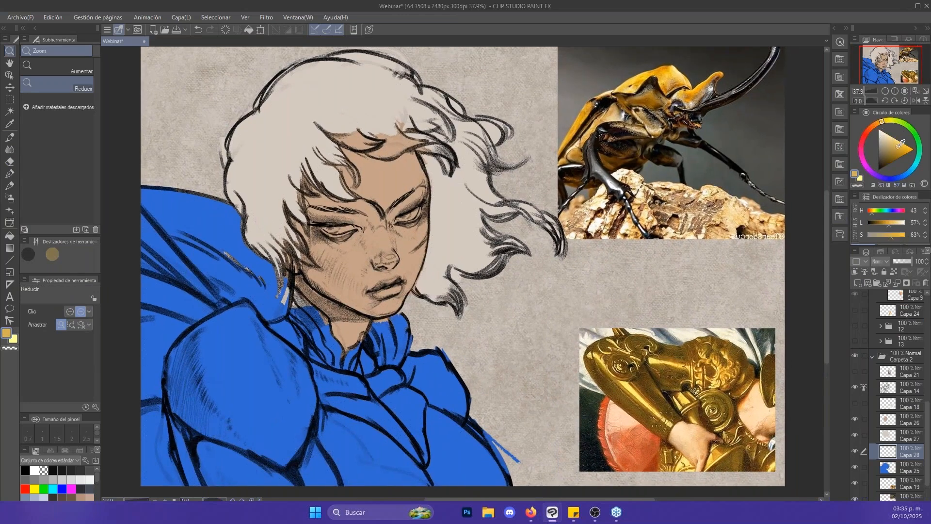
click(879, 123)
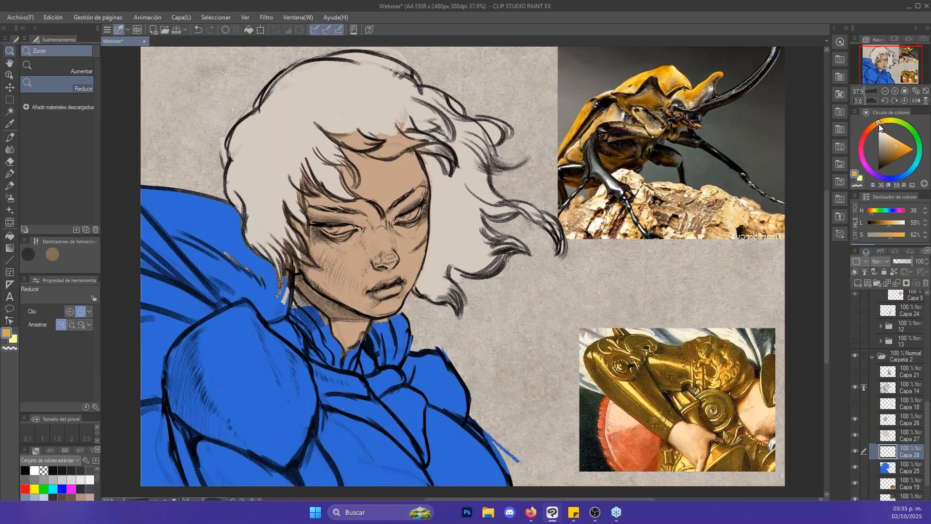
click(887, 158)
scroll(699, 381, up, 2)
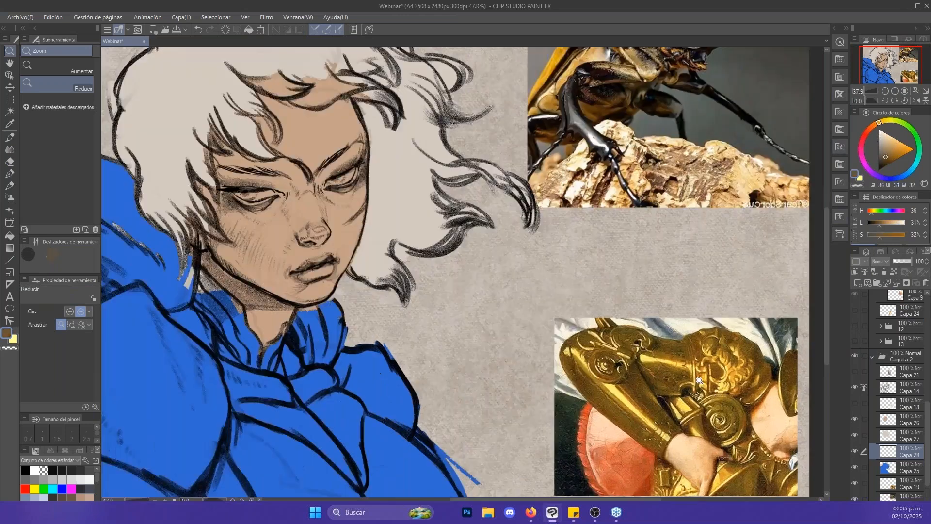
scroll(699, 380, up, 15)
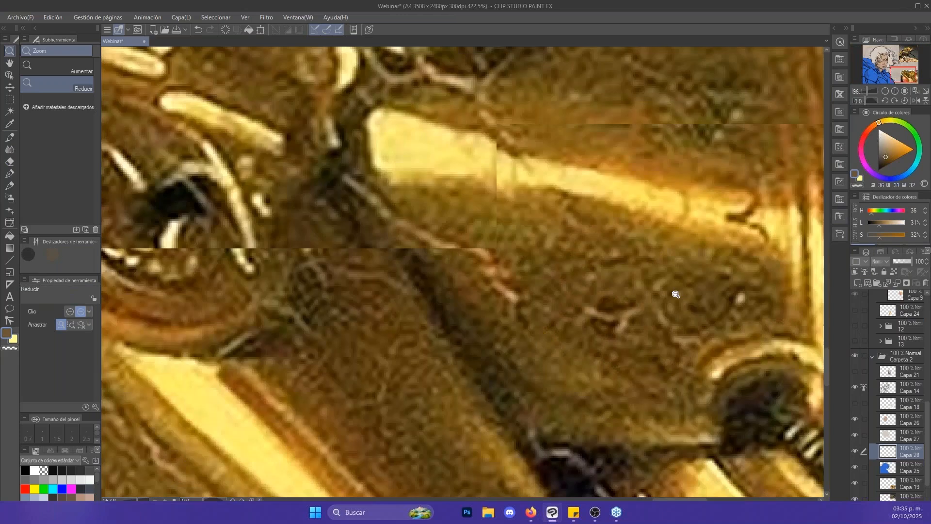
scroll(726, 167, down, 15)
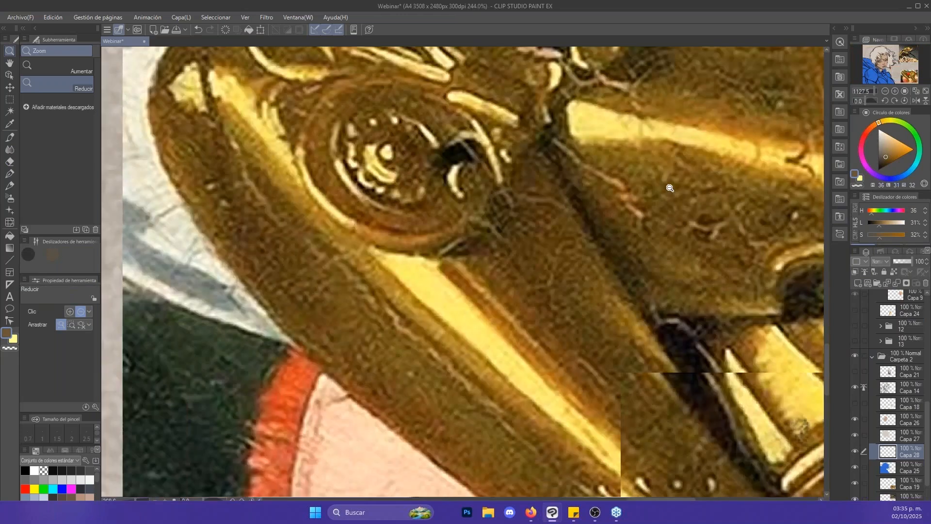
scroll(682, 219, down, 4)
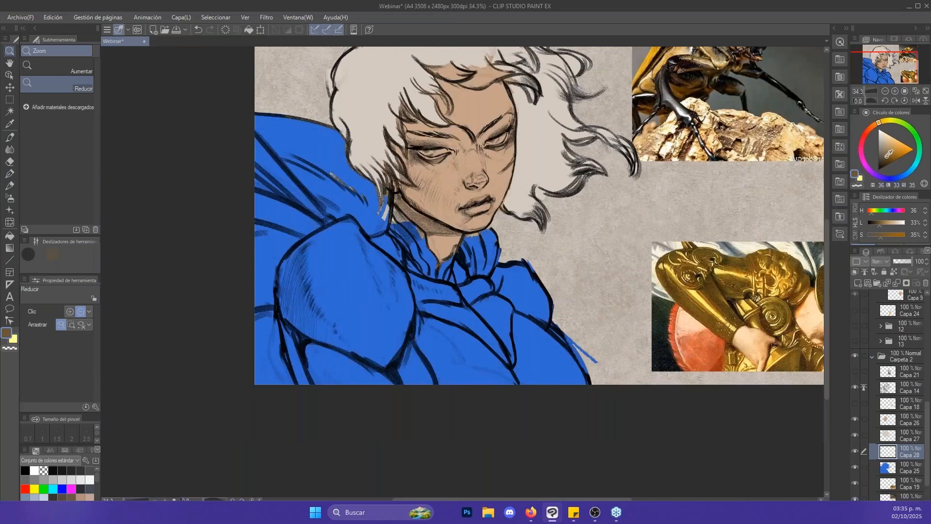
click(886, 157)
- Fill the character's armour with the dark brown on Capa 28 using the enclosing fill
drag(717, 205, 732, 213)
key(b)
mouse_move(301, 230)
mouse_down()
mouse_move(582, 248)
mouse_move(638, 341)
mouse_move(422, 455)
mouse_move(245, 359)
mouse_move(277, 242)
mouse_up()
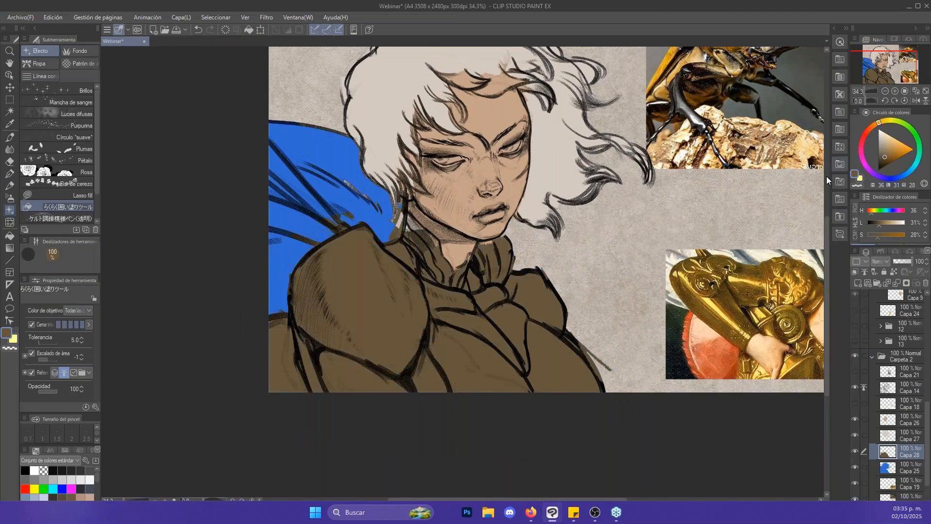
- Adjust the armour layer's hue/saturation/luminosity, setting saturation to about 42 and luminosity to about -20
key(ctrl+u)
click(625, 399)
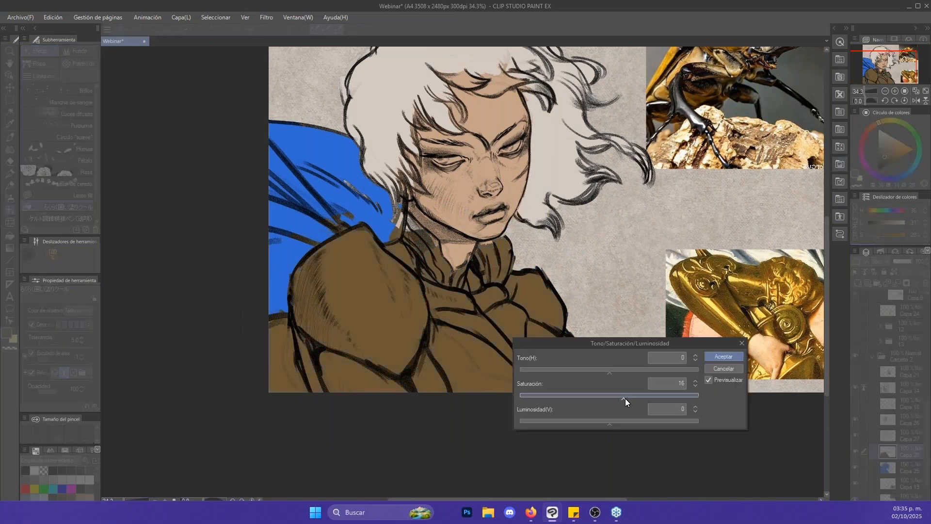
drag(624, 398, 631, 398)
click(595, 422)
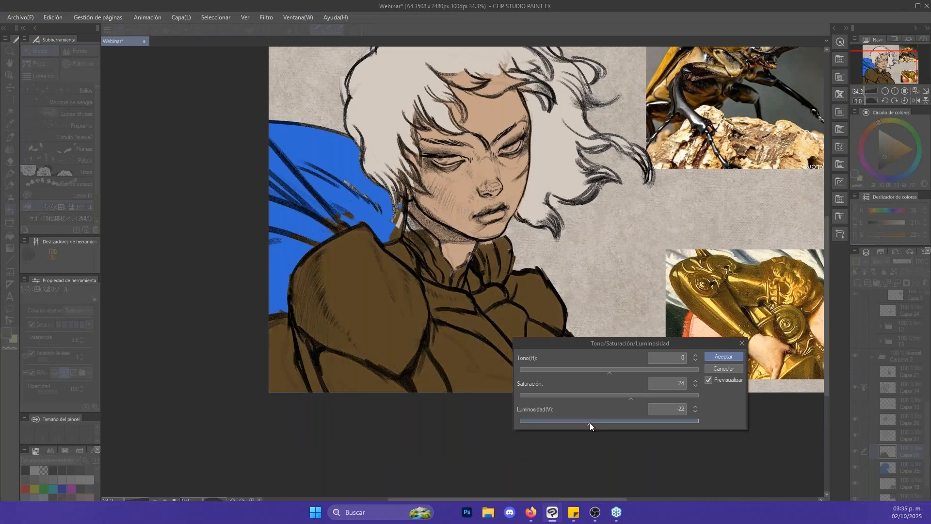
drag(590, 423, 591, 423)
click(647, 397)
key(Return)
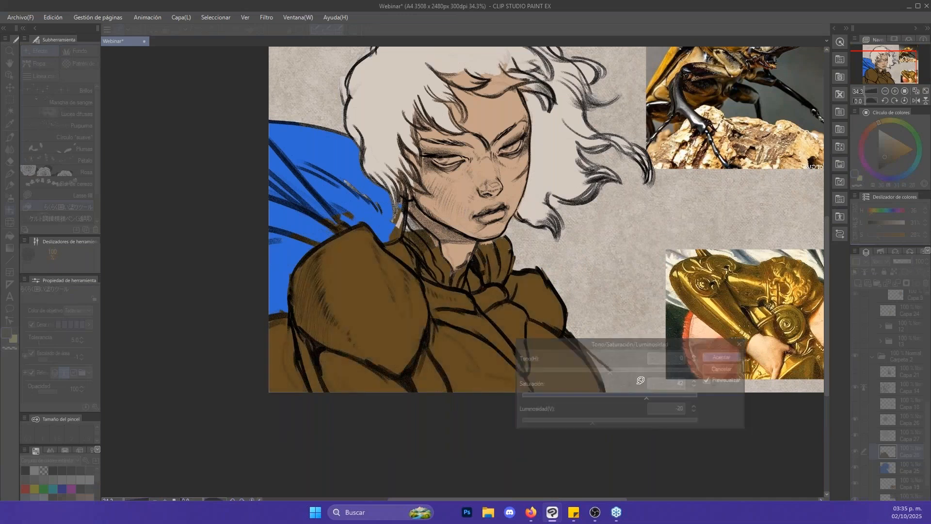
drag(640, 381, 602, 406)
key(alt+space)
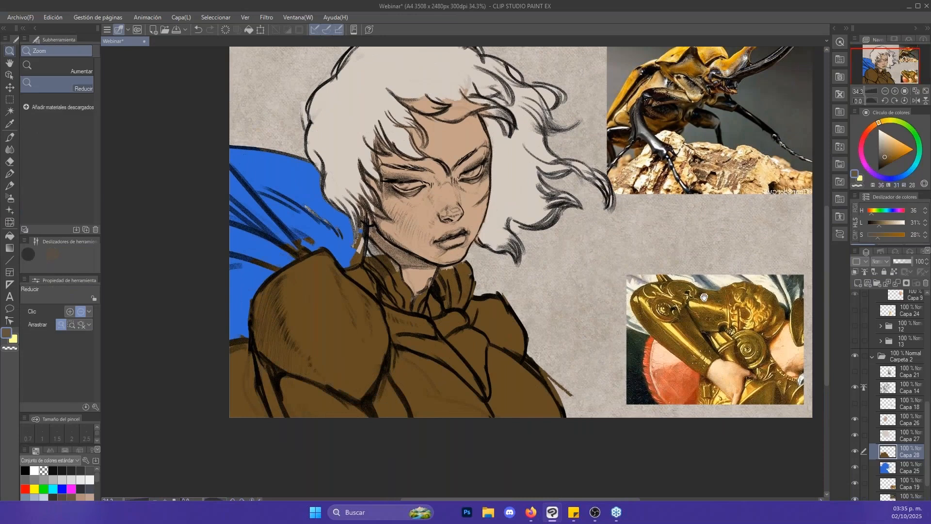
drag(704, 297, 693, 318)
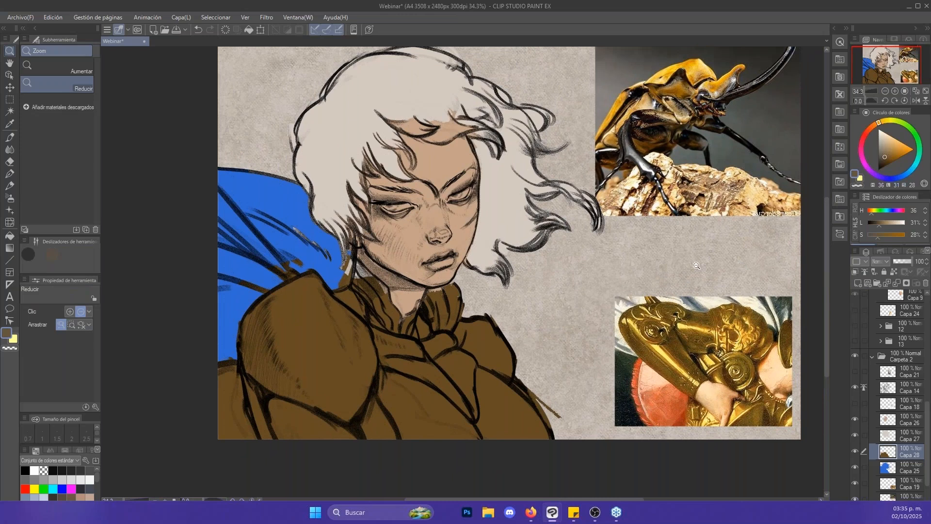
drag(682, 239, 698, 268)
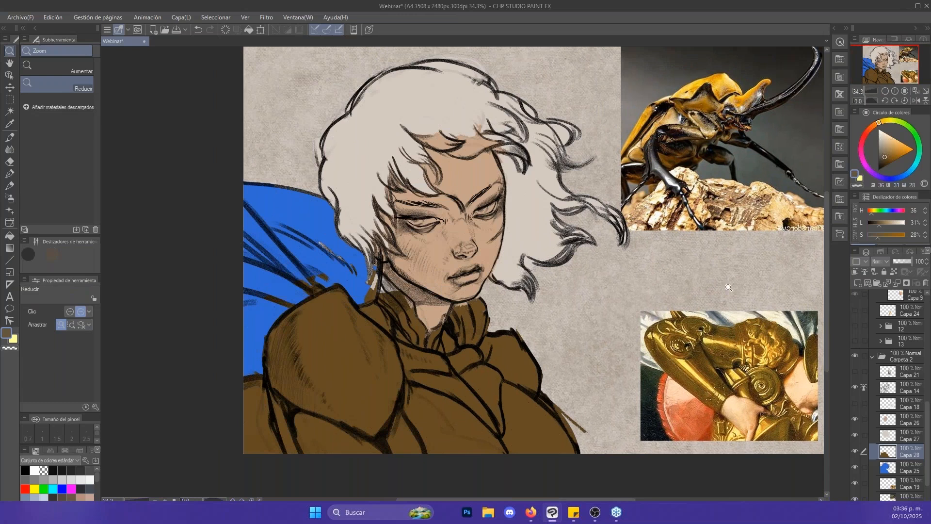
drag(731, 294, 719, 286)
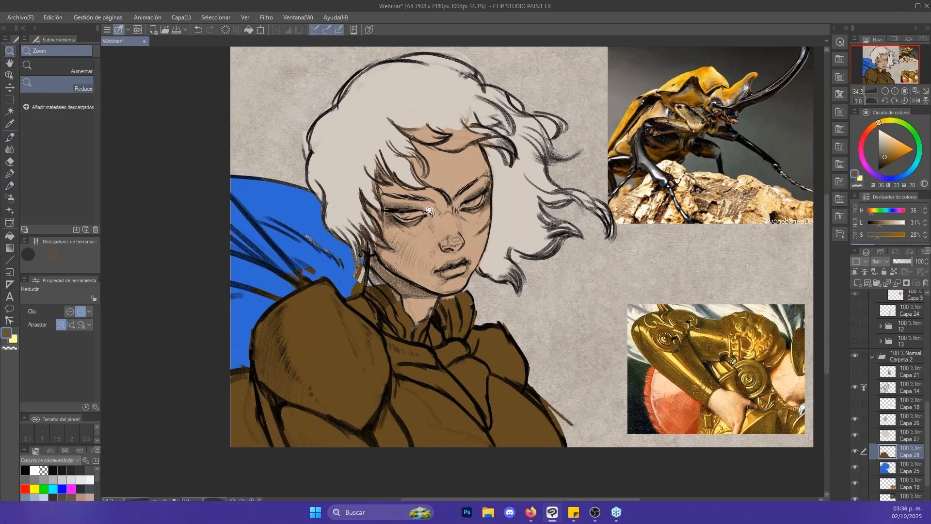
- Lock the transparent pixels of the hair layer Capa 27 and set the Glide brush to a muted red (H 11, L 52, S 37)
click(889, 436)
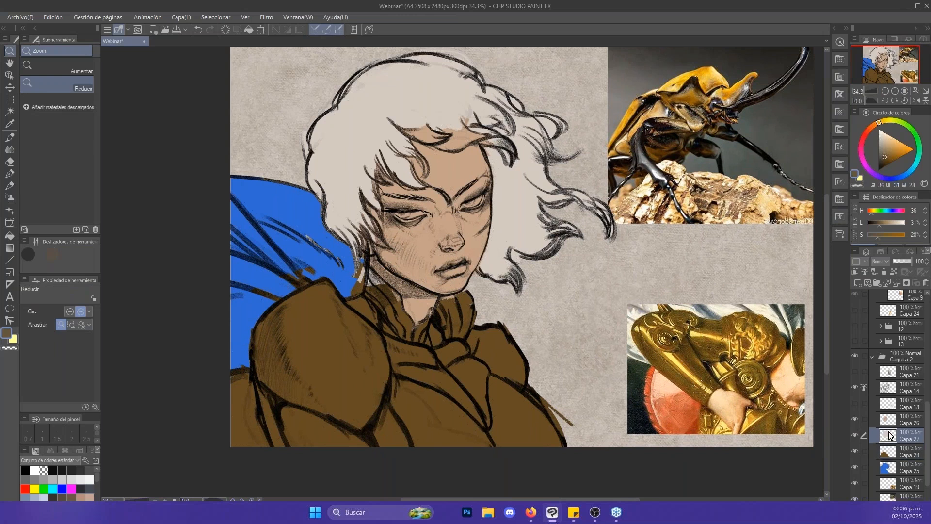
key(b)
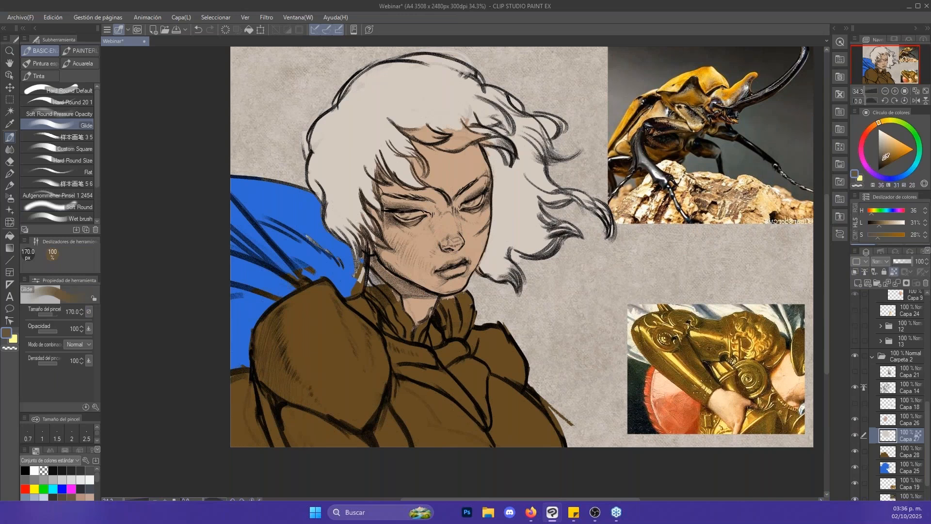
click(869, 129)
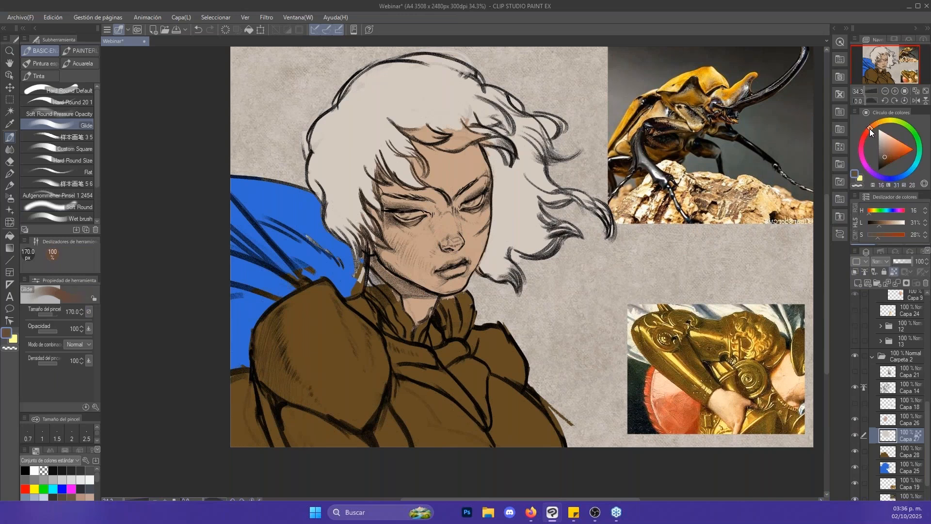
click(895, 151)
drag(895, 150, 891, 149)
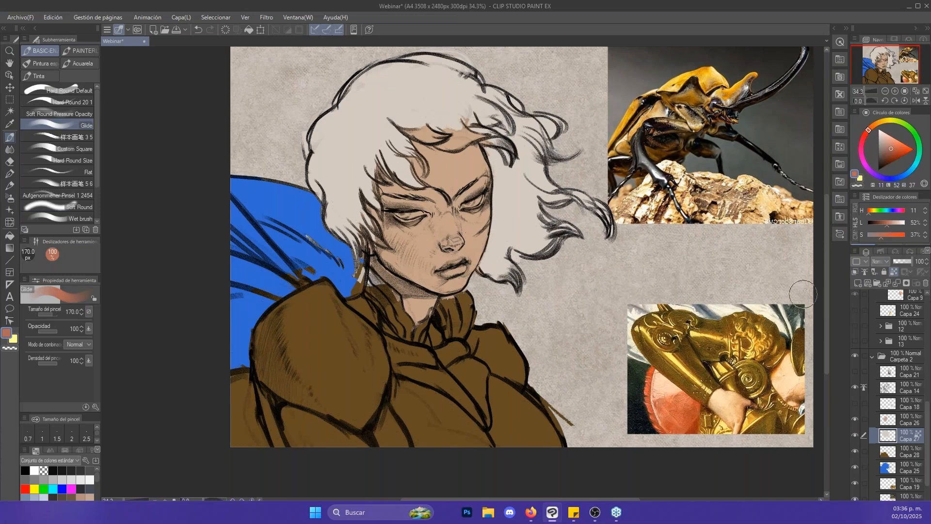
- Lock the transparent pixels of the skin layer Capa 26 and paint a muted red blush across the cheeks and nose at 200 px
click(873, 420)
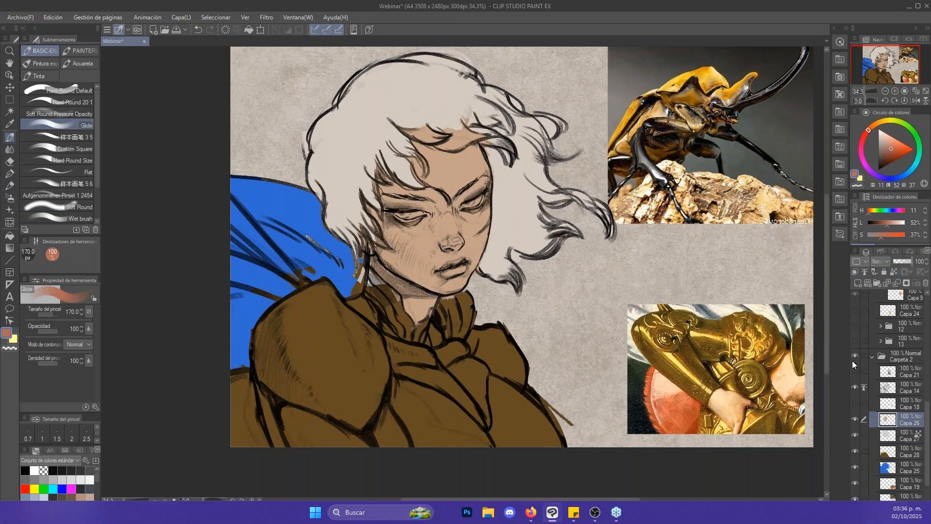
click(894, 271)
key(alt+space)
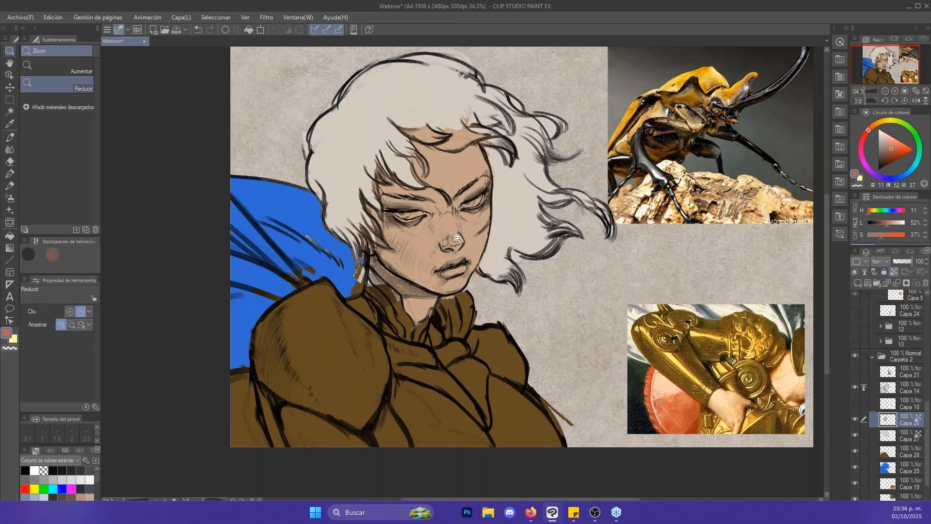
mouse_move(458, 237)
mouse_down()
mouse_move(469, 238)
mouse_move(452, 243)
mouse_move(451, 231)
mouse_move(472, 236)
mouse_move(485, 226)
mouse_up()
key(bracketright)
mouse_move(409, 250)
mouse_down()
mouse_move(413, 242)
mouse_move(403, 239)
mouse_up()
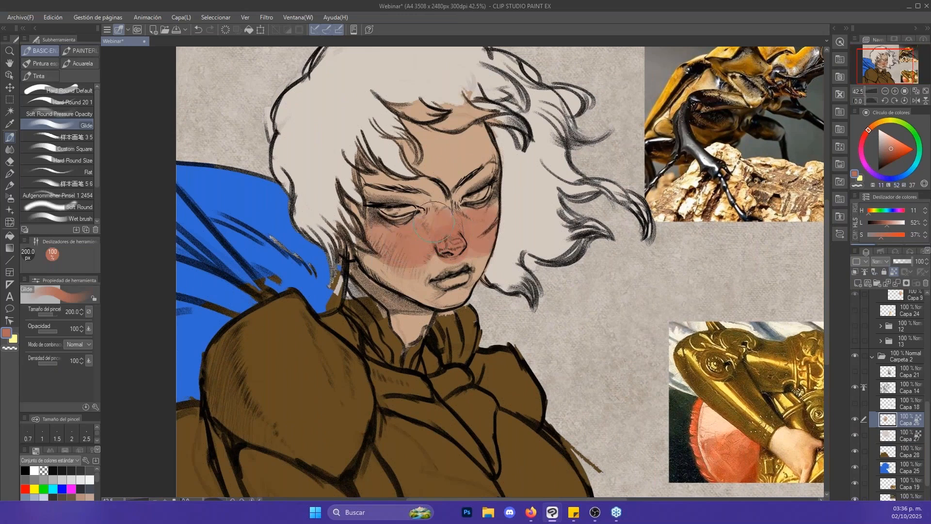
- Soften the blush by glazing the sampled skin tone (H 26, L 65, S 35) over it with the Glide brush at 300 px
key(x)
alt+click(449, 152)
key(bracketright)
key(bracketright)
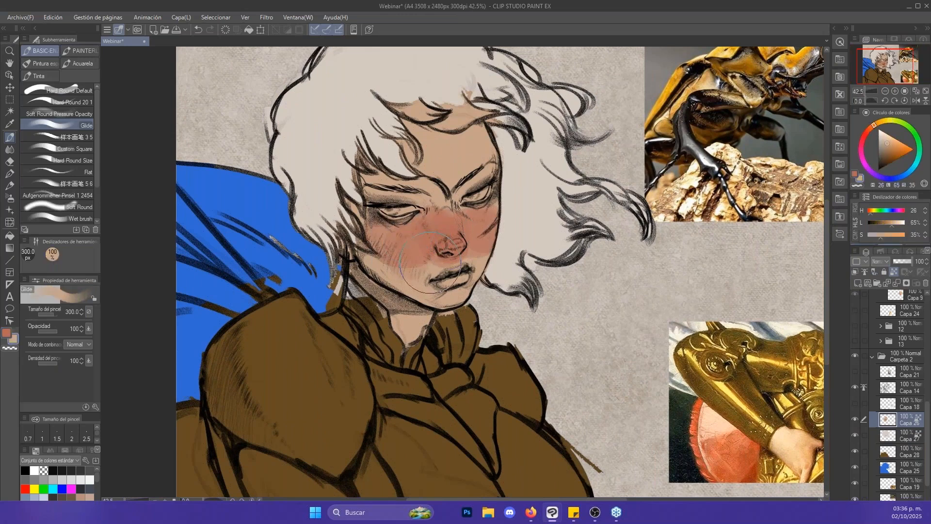
mouse_move(420, 248)
mouse_down()
mouse_move(440, 226)
mouse_move(454, 250)
mouse_move(477, 227)
mouse_up()
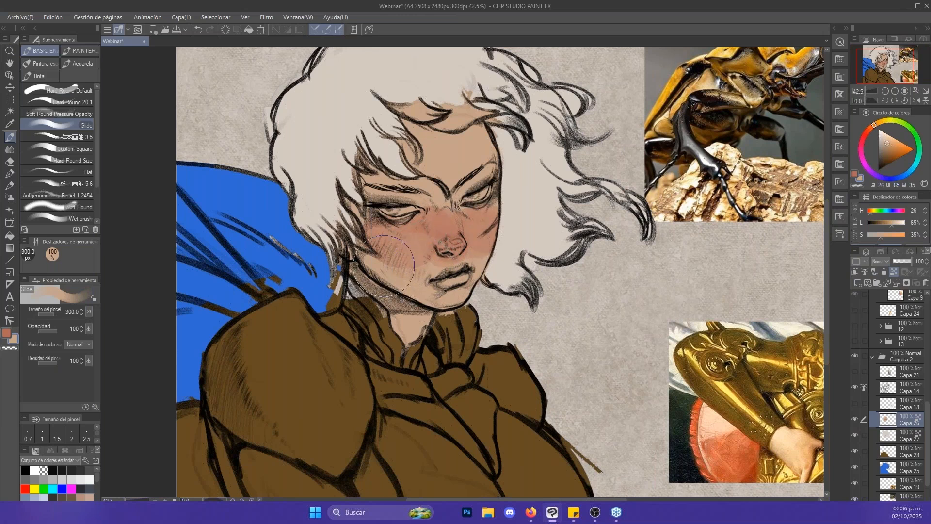
- Paint a pale yellow tint over the forehead, and change the colour to a muted beige (H 29, L 63, S 25)
click(916, 168)
click(882, 121)
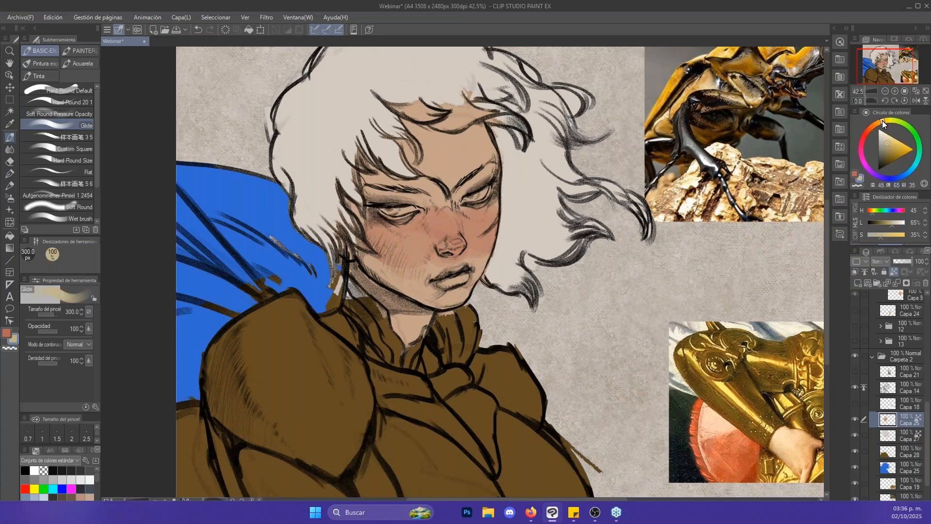
drag(892, 144, 889, 143)
mouse_move(433, 170)
mouse_down()
mouse_move(446, 147)
mouse_move(402, 154)
mouse_move(451, 153)
mouse_up()
click(888, 142)
click(876, 125)
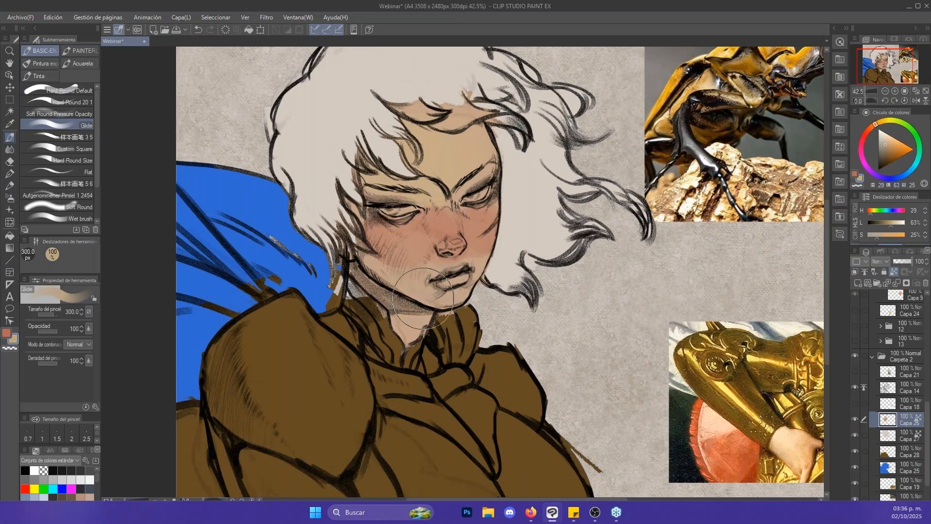
- Sample the blush colour from the cheek and smudge the nose bridge into the forehead with the 300 px Punta del dedo blender
alt+click(484, 234)
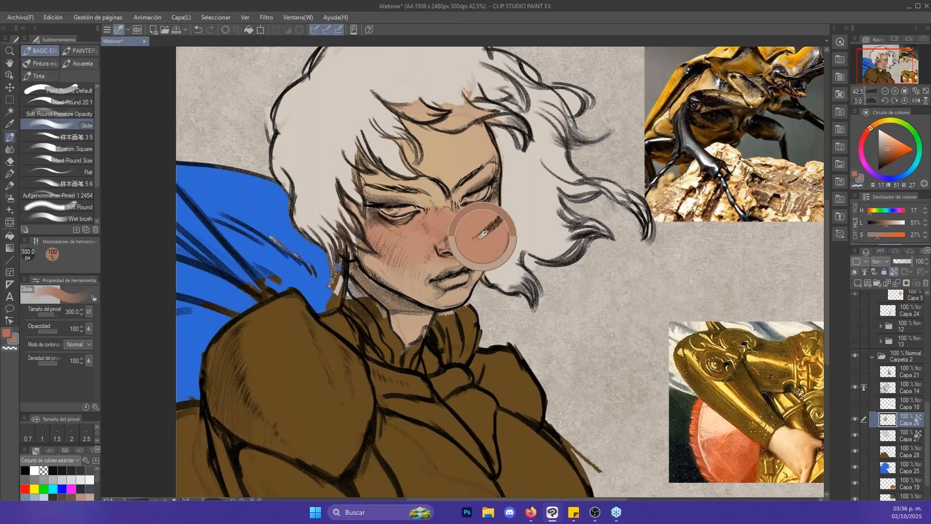
key(j)
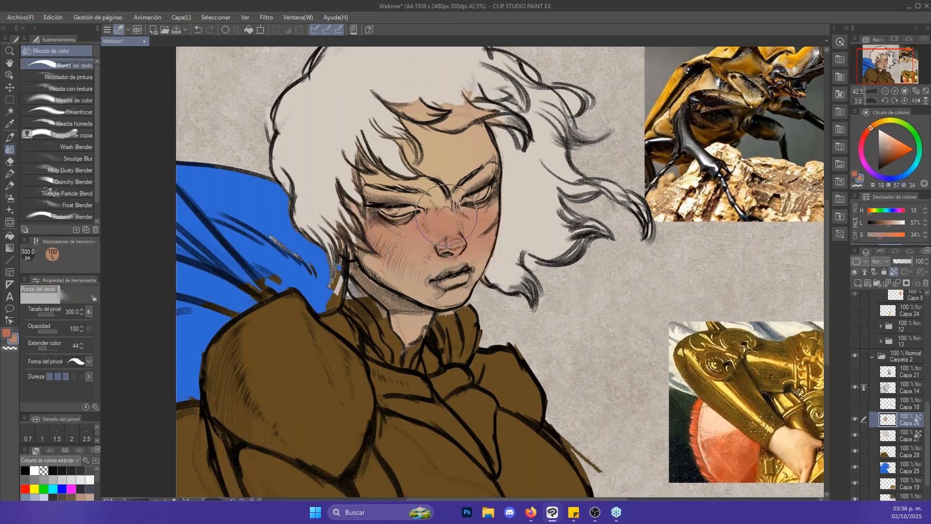
drag(447, 214, 423, 183)
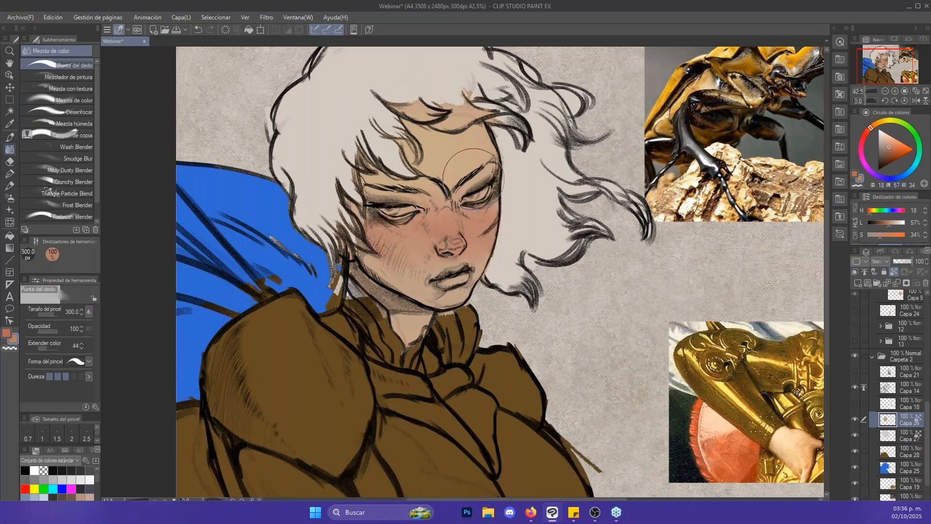
- Strengthen the blush on the cheeks and nose with a warmer orange-red (H 16, L 53, S 42) using the Glide brush at 120 px
key(p)
alt+click(451, 298)
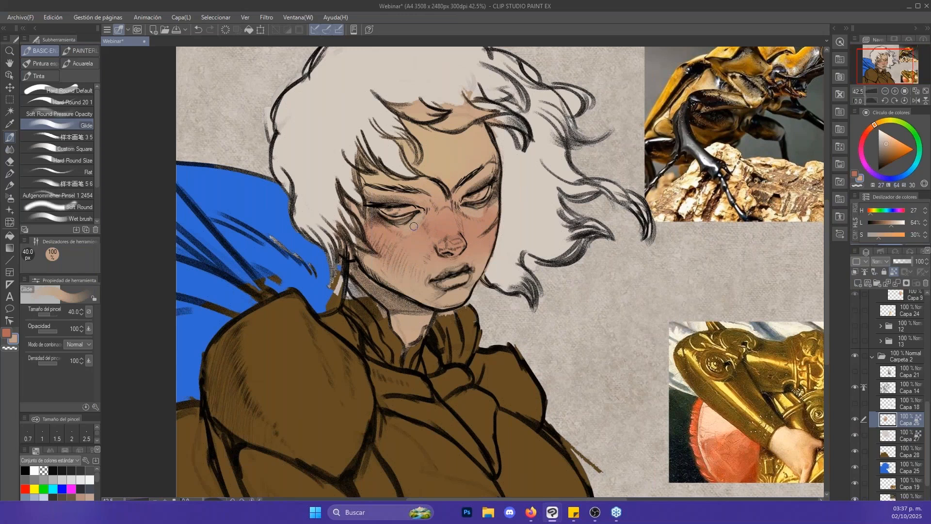
click(870, 129)
click(894, 146)
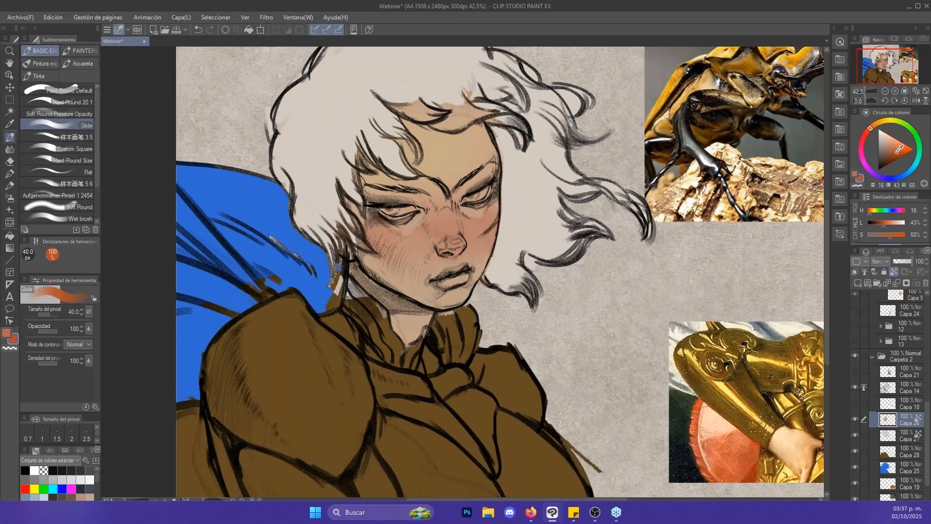
click(893, 148)
key(bracketright)
key(bracketright)
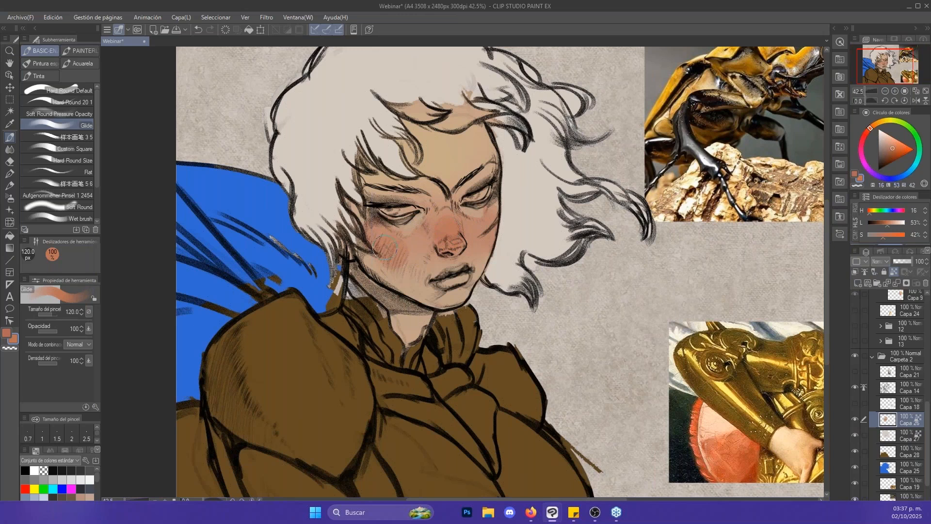
mouse_move(385, 247)
mouse_down()
mouse_move(400, 267)
mouse_move(406, 261)
mouse_up()
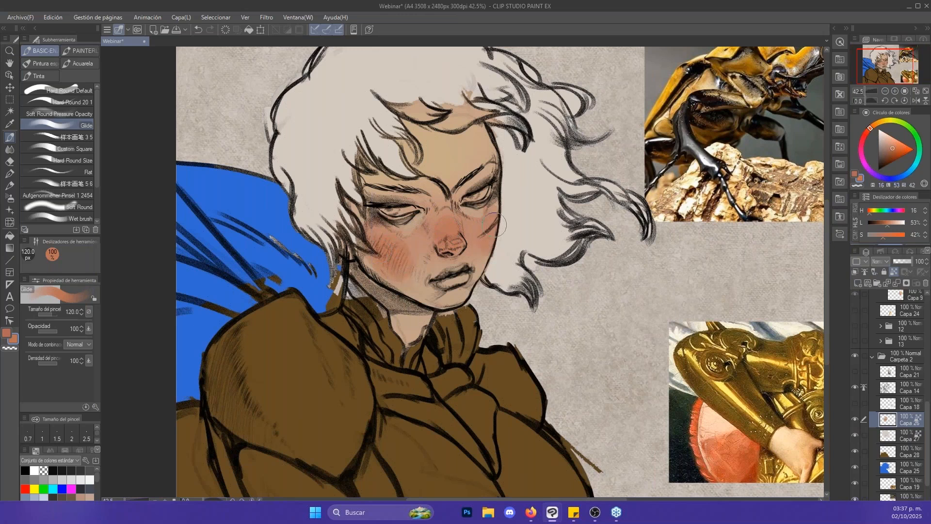
- Blend the new cheek blush into the surrounding skin with the Punta del dedo blender at 200 px
key(j)
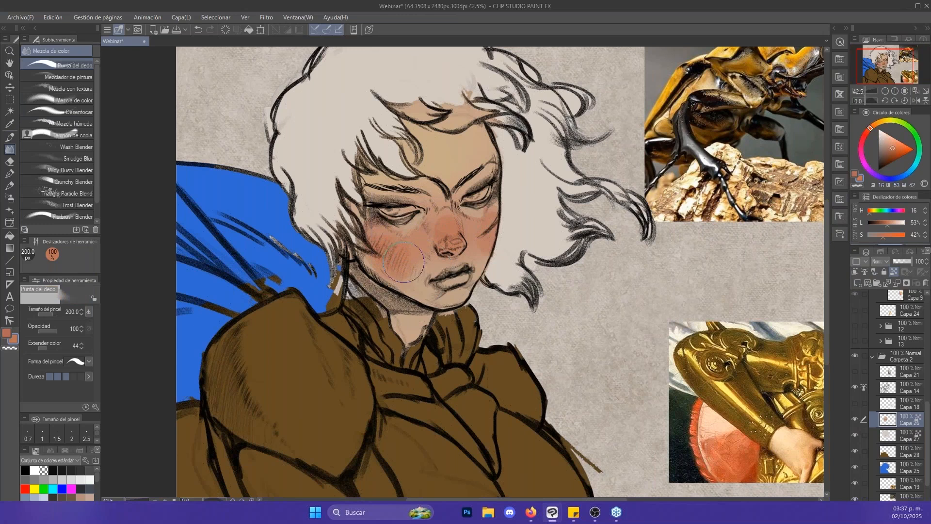
drag(403, 262, 386, 258)
key(alt+space)
mouse_move(492, 252)
mouse_down()
mouse_move(444, 257)
mouse_move(466, 262)
mouse_up()
- Sample a skin tone (H 23, L 62, S 36) from the face and set the Glide brush size to 250 px
key(b)
alt+click(462, 282)
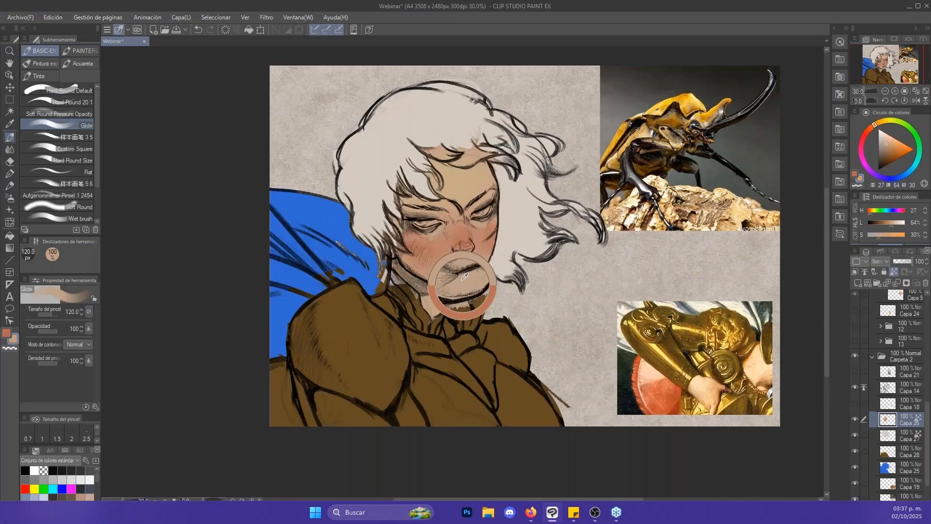
alt+click(469, 214)
key(bracketright)
key(bracketright)
key(bracketright)
key(bracketright)
key(bracketright)
key(bracketright)
key(bracketright)
key(bracketright)
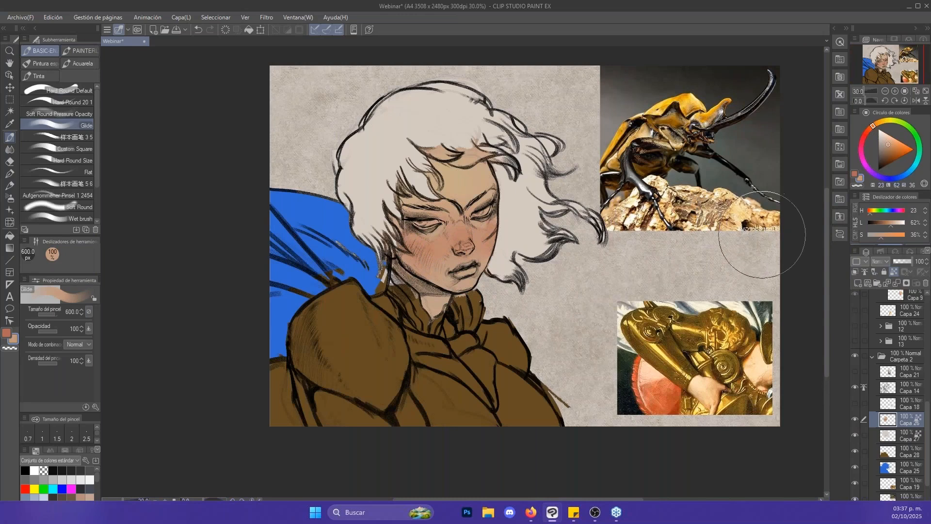
key(bracketleft)
key(bracketleft)
key(bracketleft)
key(bracketleft)
key(bracketleft)
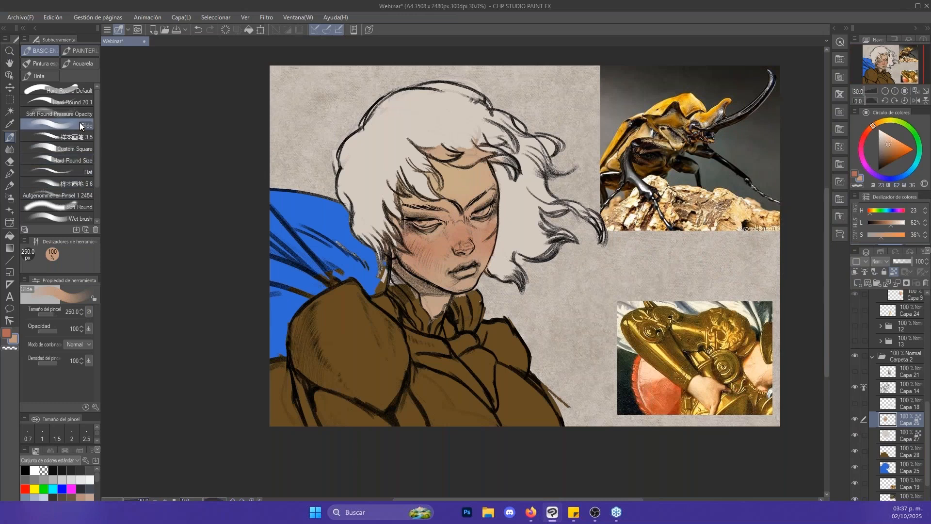
- Switch to the Hard Round 20 1 brush at 150 px and try a stroke on the background with the skin layer's transparency unlocked
click(80, 103)
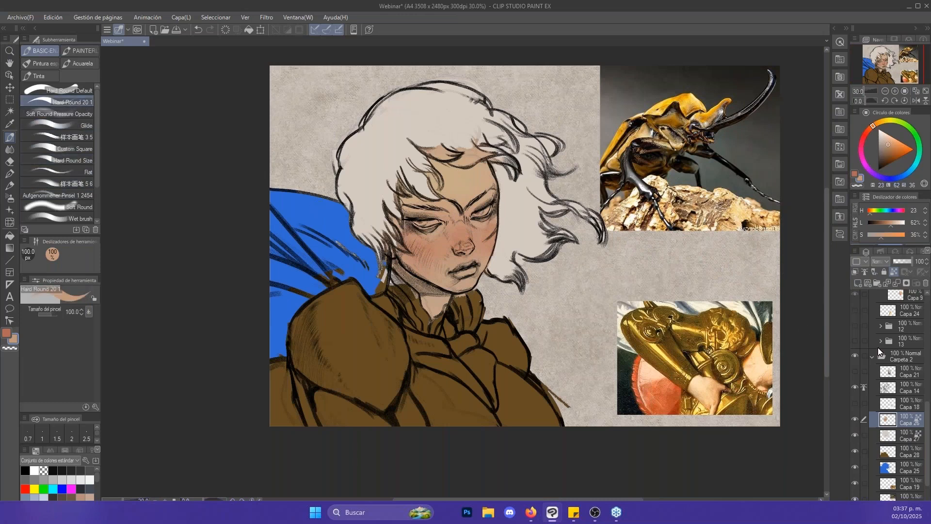
key(bracketleft)
mouse_move(550, 319)
mouse_down()
mouse_move(638, 268)
mouse_move(668, 278)
mouse_up()
key(ctrl+z)
key(bracketright)
key(bracketright)
key(bracketright)
mouse_move(543, 318)
mouse_down()
mouse_move(573, 276)
mouse_move(594, 284)
mouse_move(655, 270)
mouse_up()
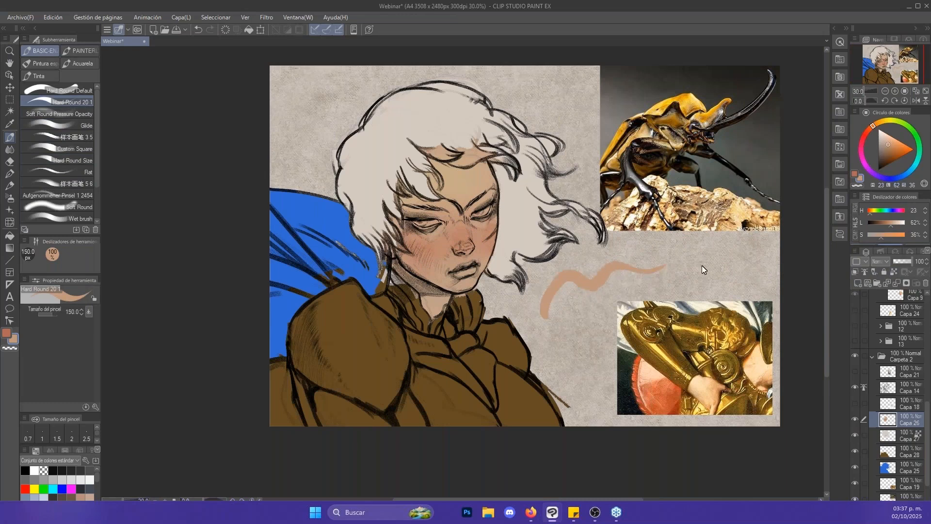
key(ctrl+z)
- Mix a darker reddish brown (H 16, L 43, S 28) for the skin shadows
click(886, 157)
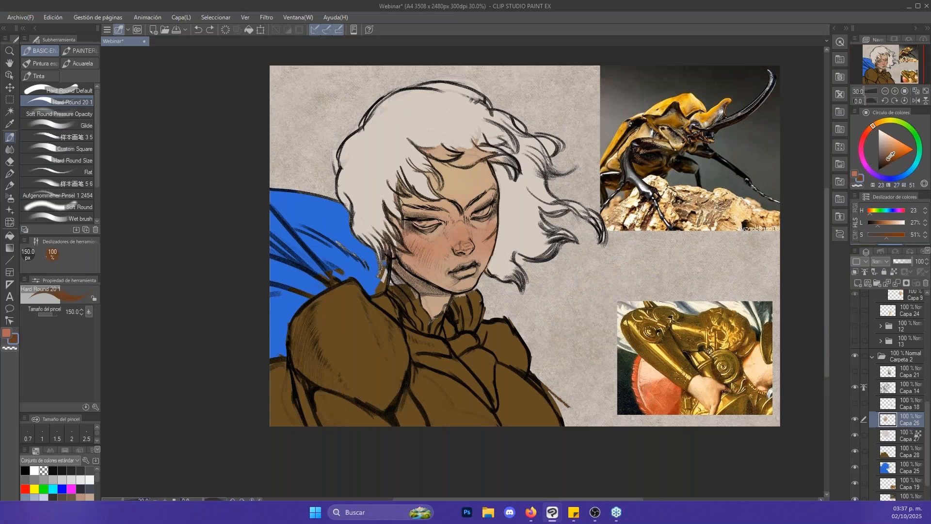
click(871, 132)
drag(874, 126, 871, 128)
click(892, 151)
click(891, 150)
click(888, 152)
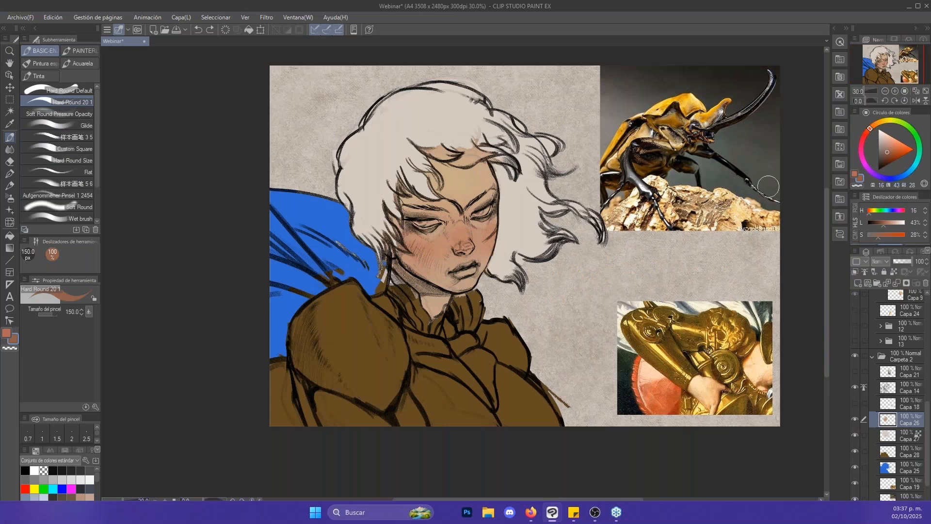
- Sample the forehead skin tone and try a darker, yellowish shadow (H 33, L 41, S 26) on the forehead's edge
alt+click(463, 184)
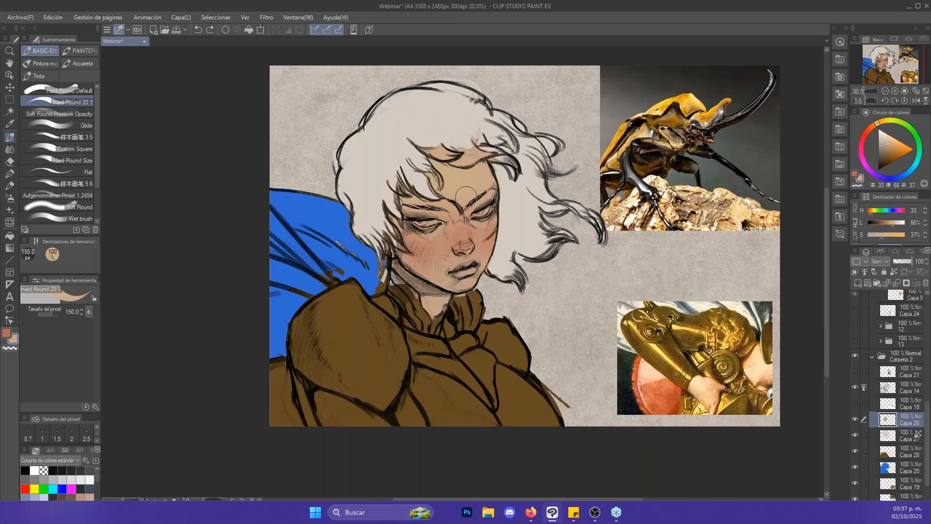
click(886, 153)
mouse_move(477, 158)
mouse_down()
mouse_move(505, 194)
mouse_move(487, 166)
mouse_up()
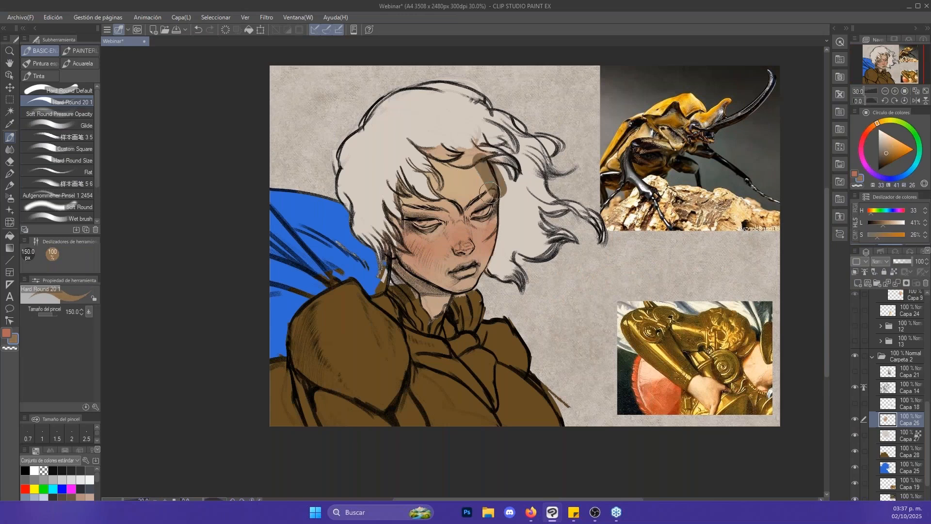
key(ctrl+z)
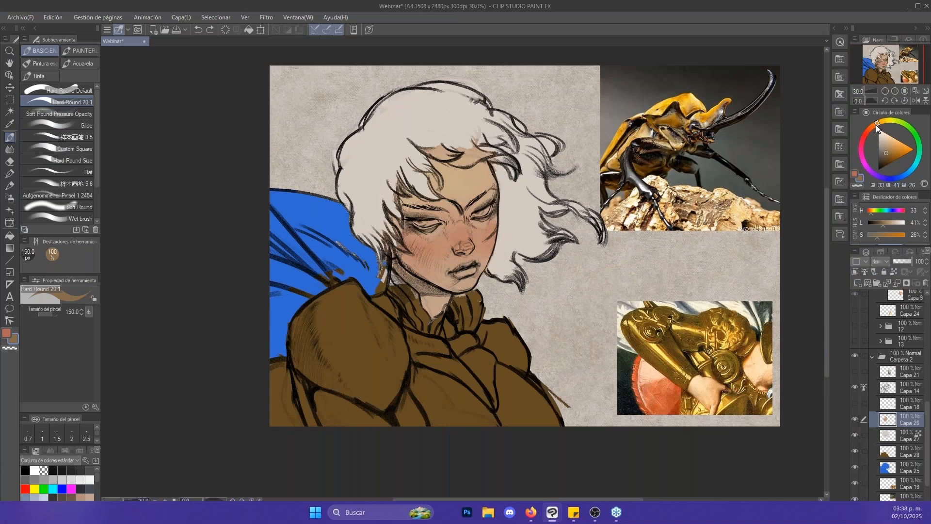
- Shift the shadow hue to 20 and try a stroke (L 42, S 30) across the forehead beneath the hair
drag(876, 124, 873, 128)
click(888, 153)
drag(439, 162, 507, 174)
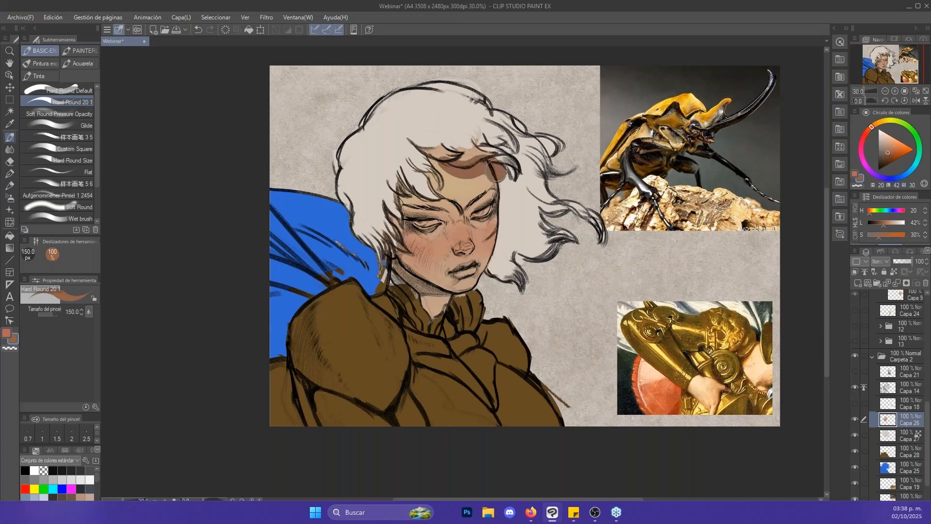
key(ctrl+z)
- Try a lighter, more saturated shadow (H 20, L 48, S 37) across the forehead and along the cheek and jaw
click(891, 150)
key(bracketleft)
key(bracketleft)
drag(455, 160, 499, 174)
key(ctrl+z)
key(bracketright)
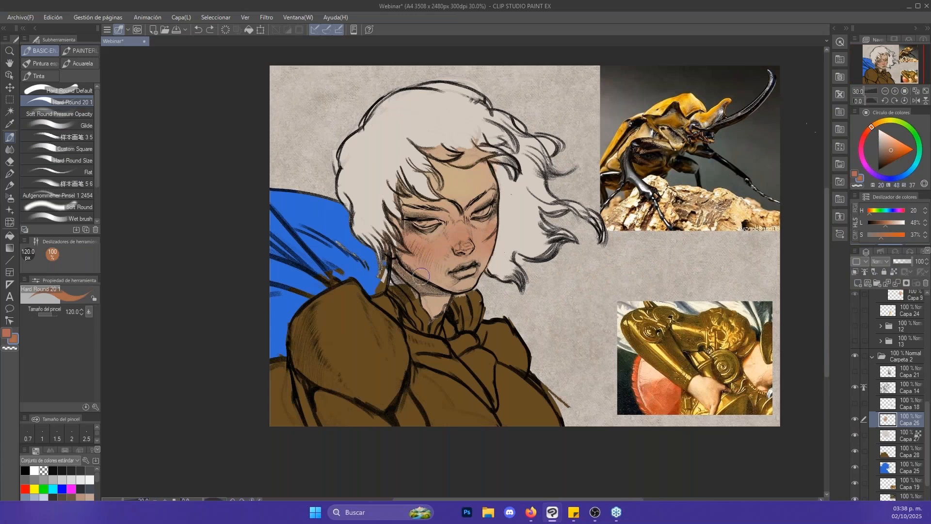
key(bracketright)
drag(401, 247, 424, 278)
key(ctrl+z)
- Pick a dark brown shadow colour (H 20, L 31, S 52) and show the planar head reference on layer Capa 21
click(892, 155)
click(855, 372)
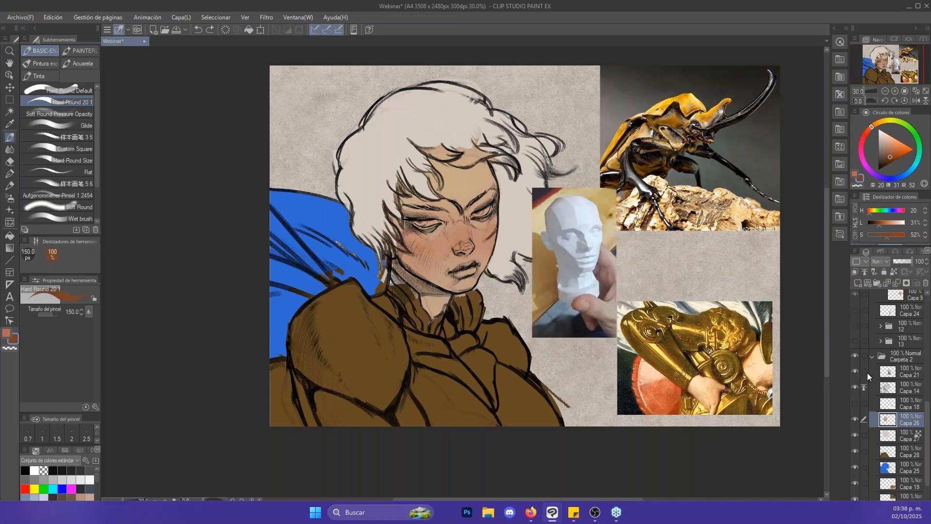
key(ctrl+space)
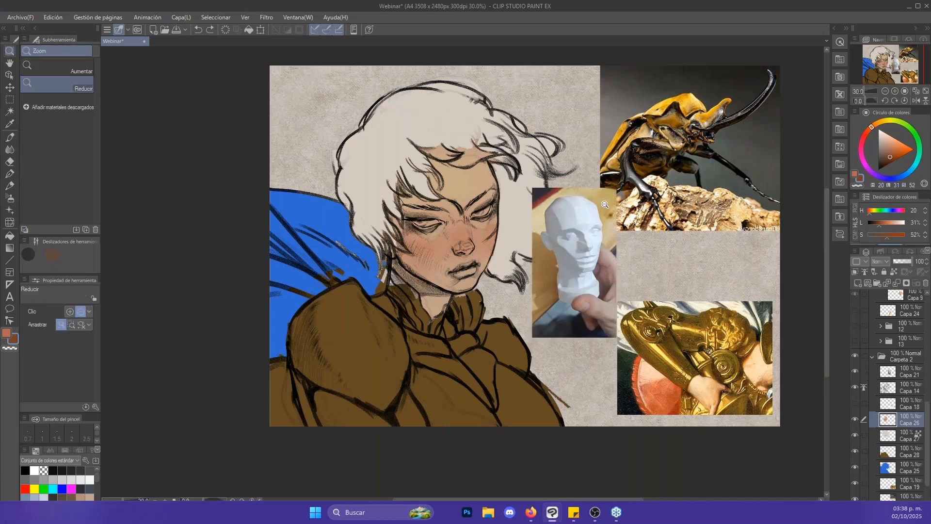
drag(605, 204, 615, 210)
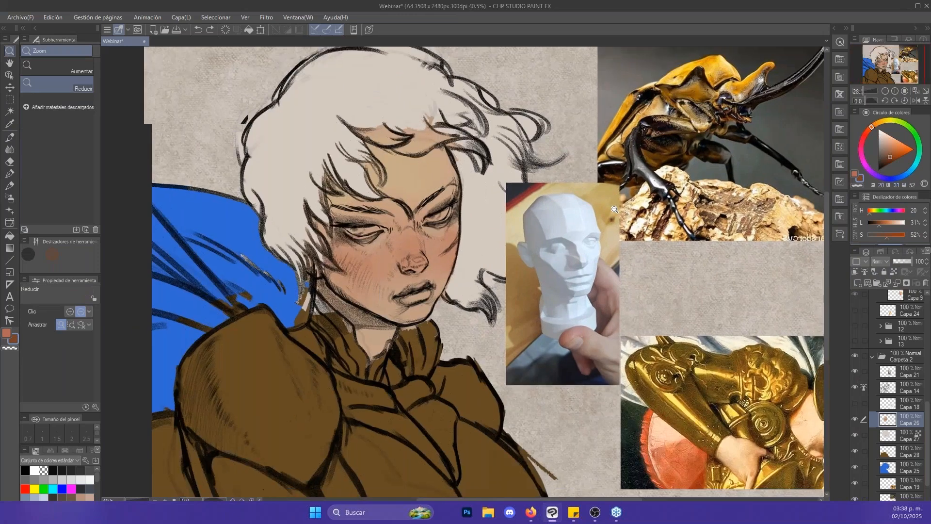
click(615, 209)
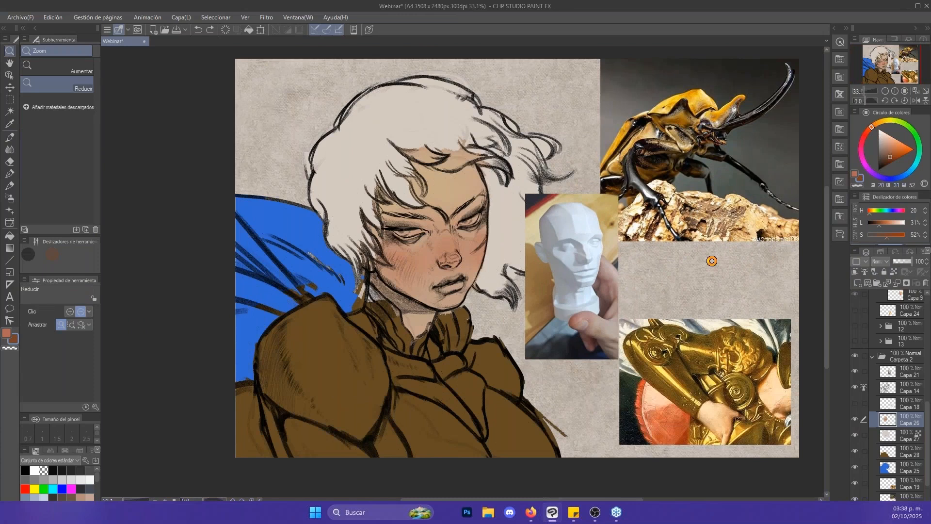
- Flip the canvas horizontally and frame the face beside the head reference
key(ctrl+y)
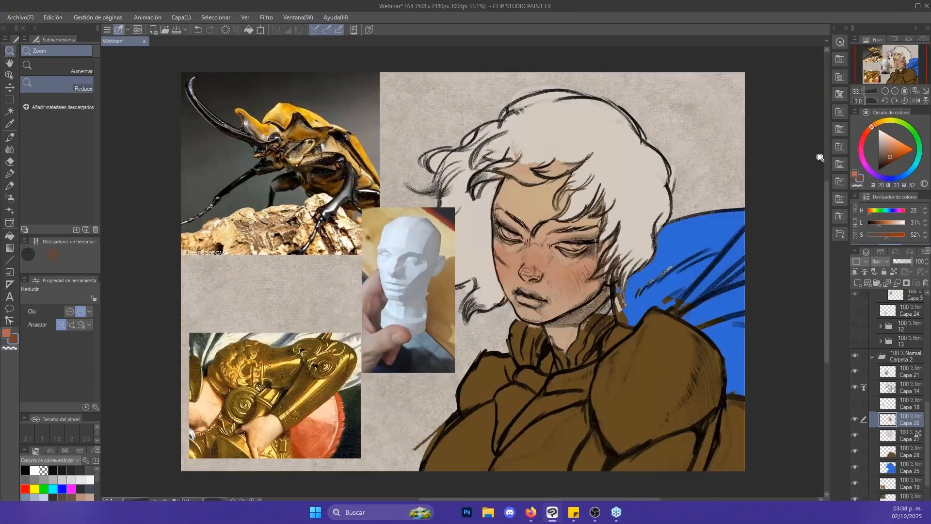
drag(726, 237, 781, 218)
scroll(636, 262, up, 2)
- Try blocking in the dark brown shadow along the jaw and side of the face with the Hard Round 20 1 brush
key(b)
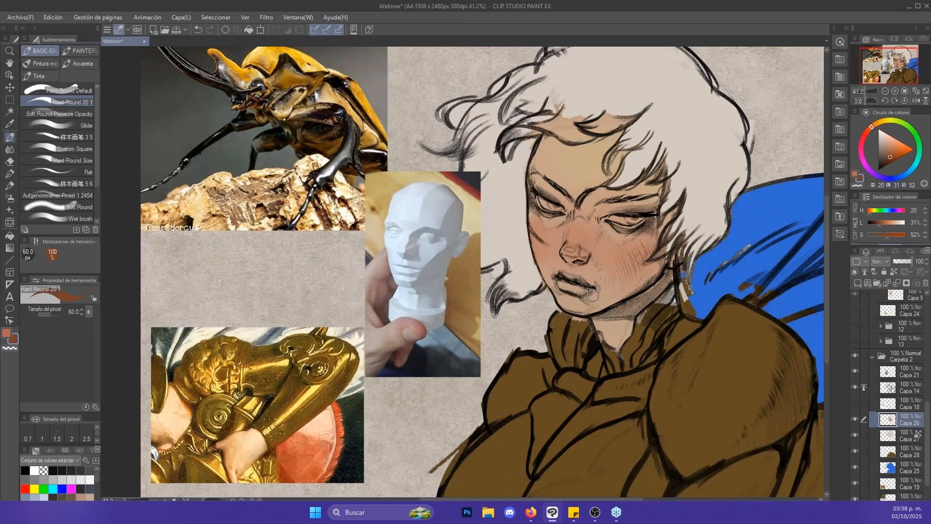
key(])
mouse_move(564, 302)
mouse_down()
mouse_move(601, 311)
mouse_move(592, 311)
mouse_move(640, 274)
mouse_move(645, 264)
mouse_move(631, 281)
mouse_move(657, 241)
mouse_move(643, 286)
mouse_up()
key(ctrl+z)
key(])
key(])
key(ctrl+z)
key(])
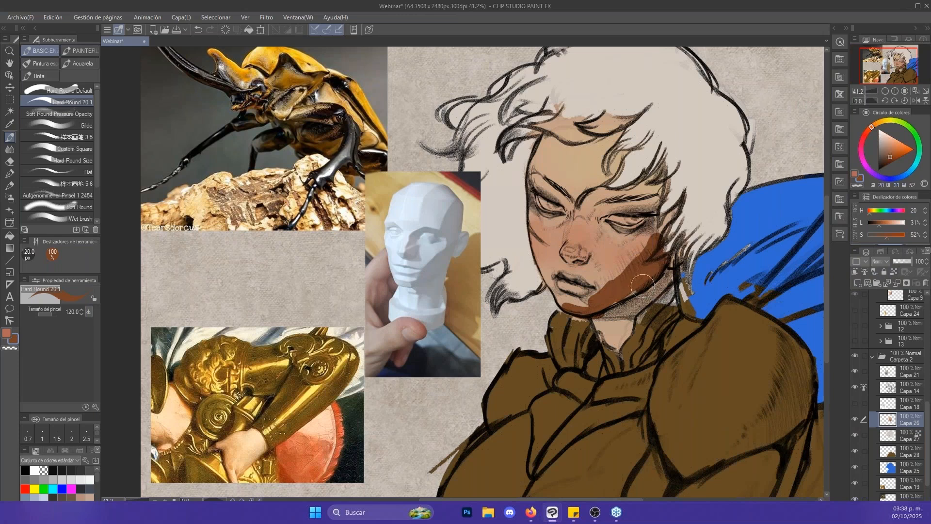
key([)
drag(659, 240, 663, 226)
key([)
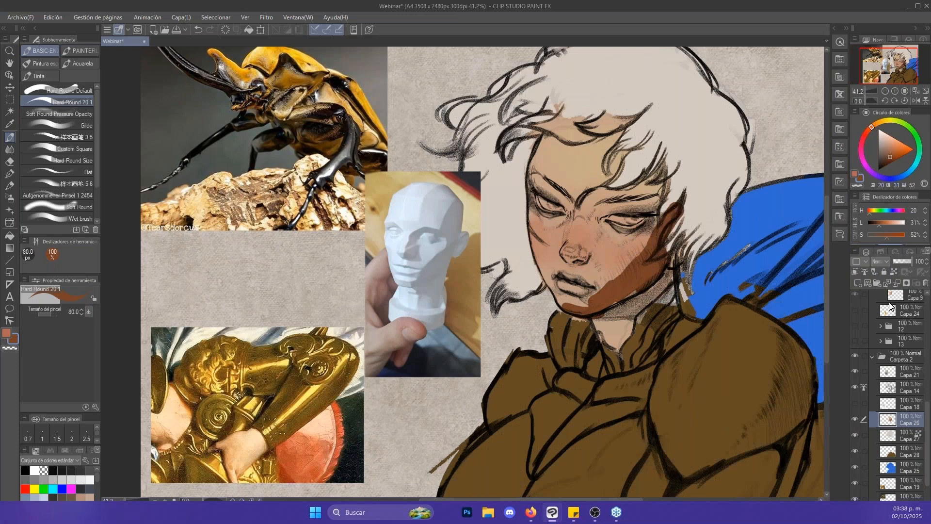
- Lock the skin layer's transparent pixels and paint the dark brown shadow over the jaw, neck and side of the face
click(893, 272)
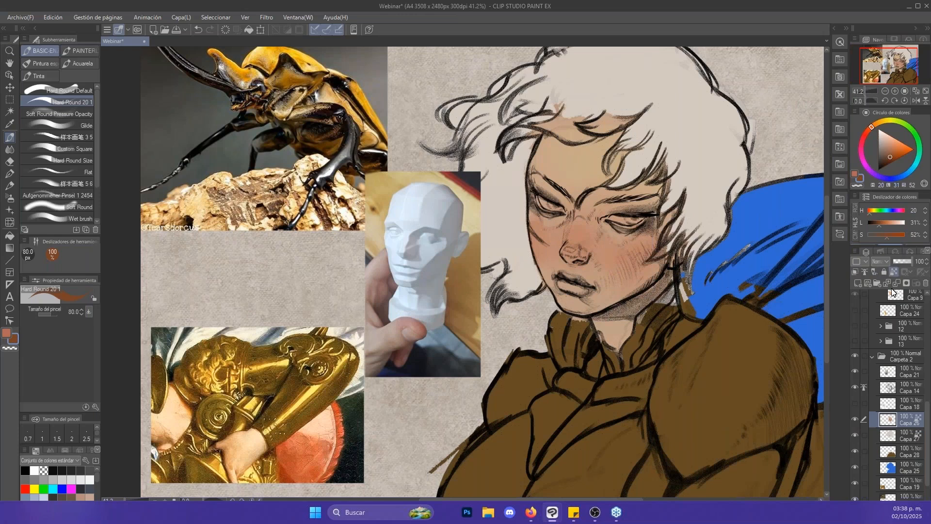
key(])
mouse_move(602, 303)
mouse_down()
mouse_move(574, 312)
mouse_move(599, 312)
mouse_move(588, 307)
mouse_move(669, 246)
mouse_move(659, 281)
mouse_move(619, 309)
mouse_move(624, 315)
mouse_move(612, 313)
mouse_move(635, 325)
mouse_up()
key(])
key(])
key(])
key([)
key(bracketleft)
- Paint the brow shadow from above the nose bridge to the temple on the shaded side, redoing the first stroke with a larger brush
key(bracketleft)
mouse_move(658, 254)
mouse_down()
mouse_move(673, 217)
mouse_move(666, 166)
mouse_up()
key(bracketleft)
key(bracketleft)
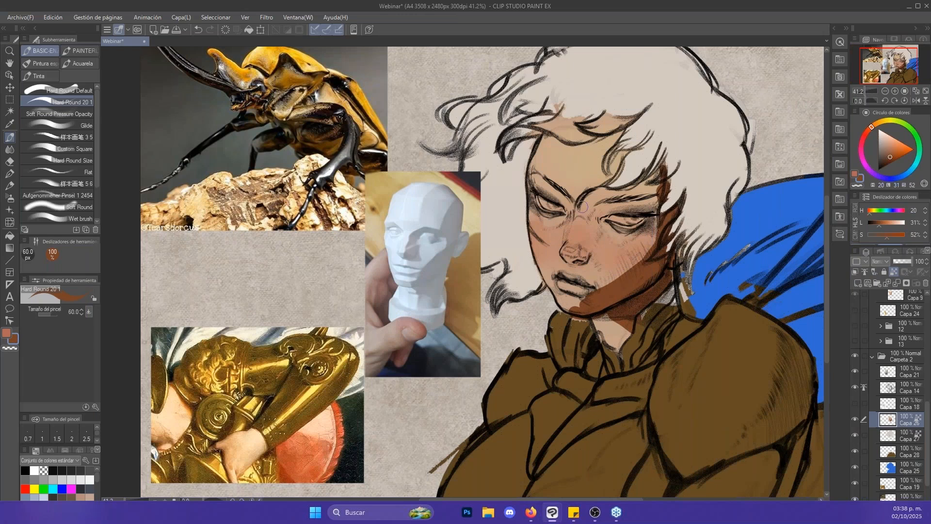
key(bracketleft)
mouse_move(587, 212)
mouse_down()
mouse_move(617, 188)
mouse_move(662, 174)
mouse_up()
key(bracketright)
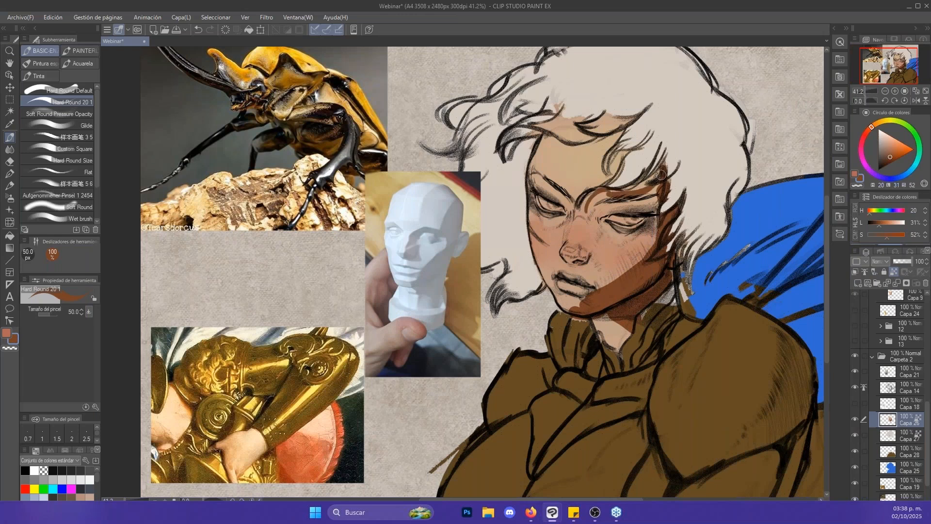
key(ctrl+z)
key(bracketright)
mouse_move(613, 191)
mouse_down()
mouse_move(669, 170)
mouse_move(626, 184)
mouse_up()
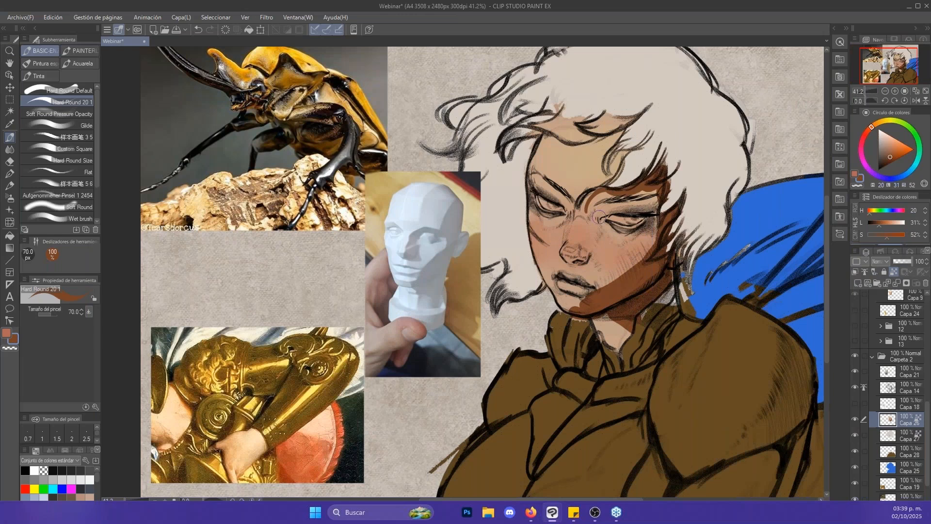
- Add the shadow shapes in the inner eye socket and on the shaded side of the nose
key(bracketright)
drag(600, 217, 633, 212)
key(bracketright)
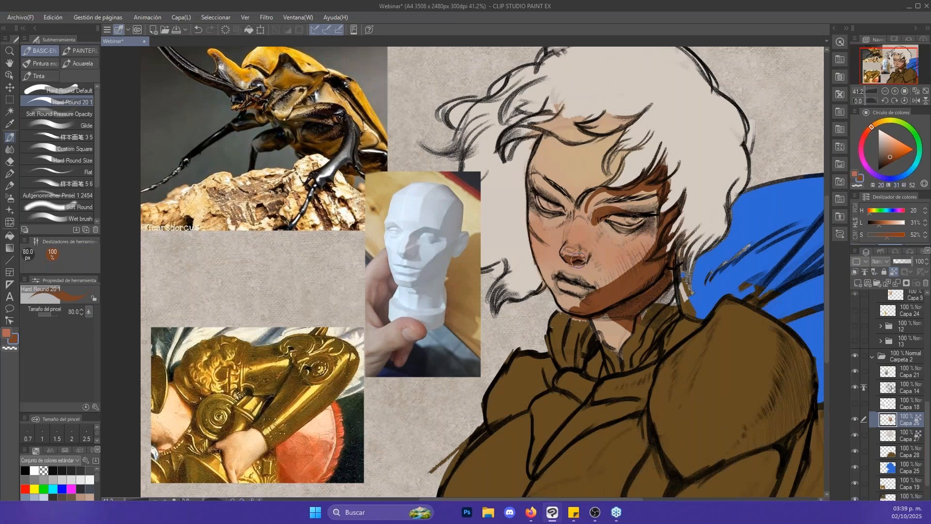
key(bracketright)
mouse_move(587, 262)
mouse_down()
mouse_move(591, 252)
mouse_move(583, 258)
mouse_up()
key(bracketleft)
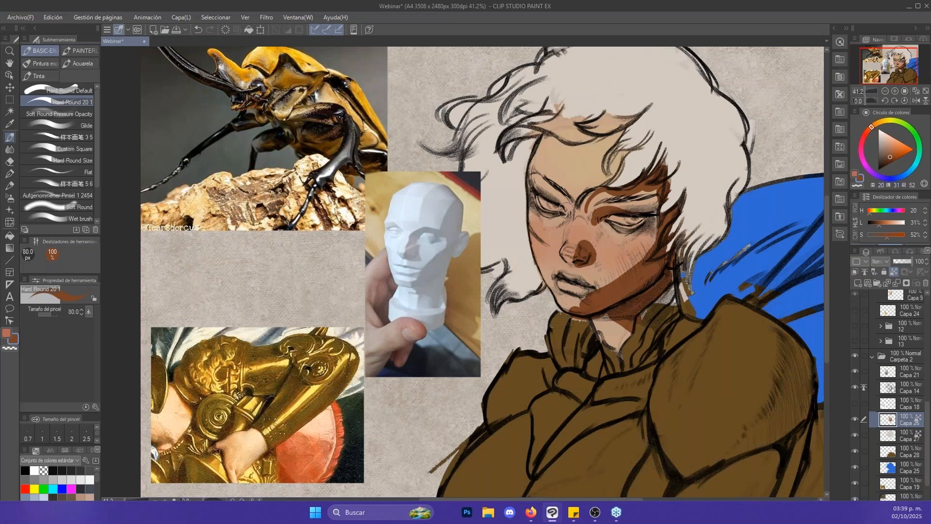
- Try a shadow stroke beside the nose bridge on the lit side of the face
key(bracketleft)
mouse_move(566, 210)
mouse_down()
mouse_move(544, 197)
mouse_move(566, 216)
mouse_up()
key(ctrl+z)
- Shade the outer corner of the eye and the lips with the brush at 40 px
key(bracketleft)
key(bracketleft)
key(bracketleft)
key(bracketleft)
key(bracketleft)
key(bracketright)
drag(658, 215, 659, 220)
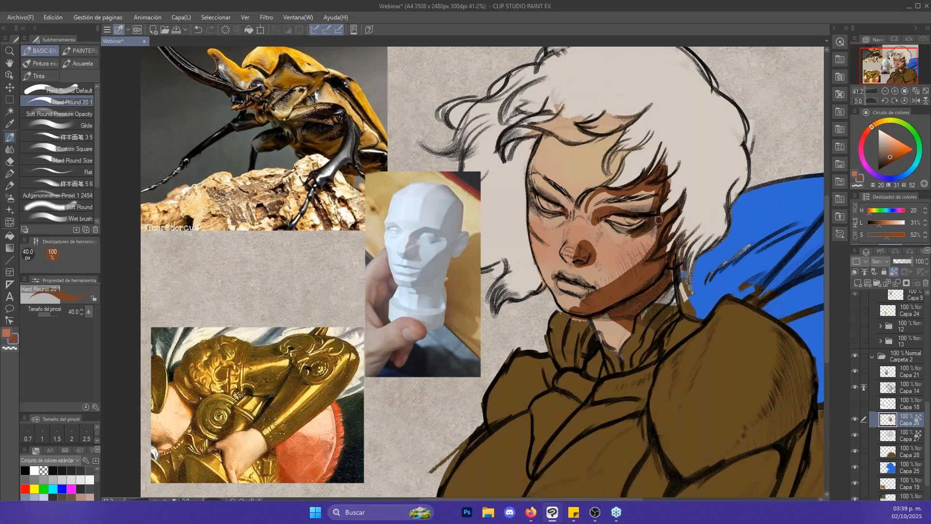
drag(561, 290, 589, 298)
drag(553, 298, 581, 309)
- Select the armour layer Capa 28 and sample the shoulder's brown as the painting colour
key(bracketright)
click(895, 453)
drag(740, 334, 722, 323)
scroll(723, 322, down, 3)
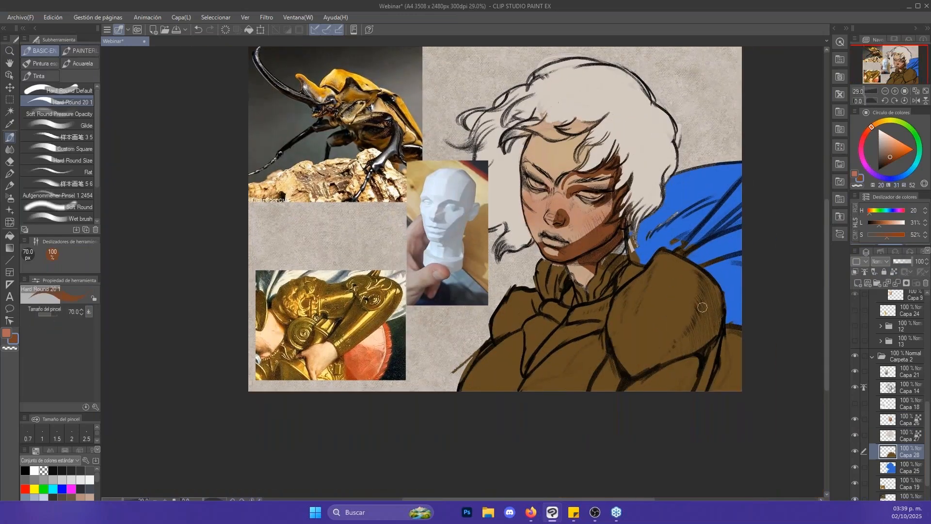
alt+click(677, 307)
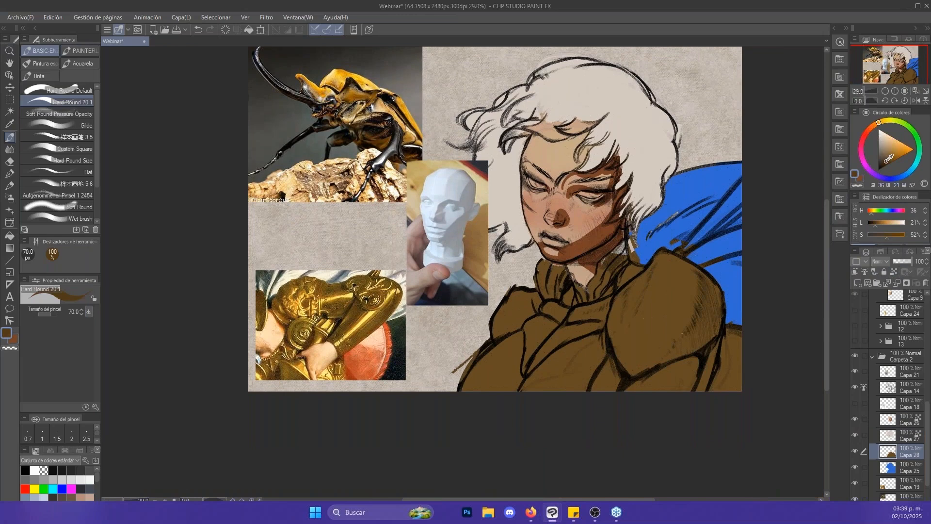
- Try a dark reddish-brown shadow (H 20, L 17, S 71) across the underside of the shoulder armour with a larger brush
click(875, 128)
drag(874, 126, 871, 127)
key(bracketright)
key(bracketright)
drag(684, 336, 641, 369)
key(ctrl+z)
key(bracketright)
click(887, 163)
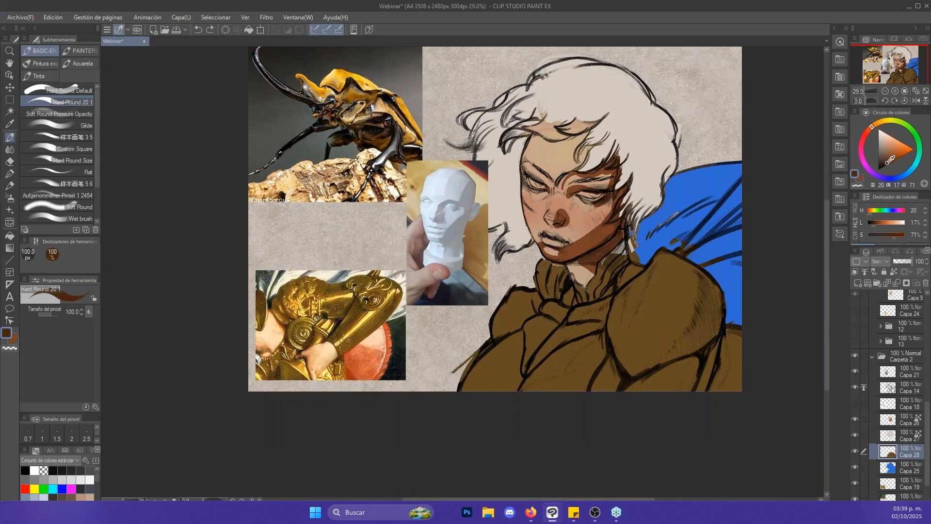
drag(697, 319, 636, 370)
key(ctrl+z)
key(bracketright)
- Try brightening the armour layer with the Hue/Saturation/Luminosity adjustment at luminosity 10 and 13, resampling the armour's brown in between
key(ctrl+u)
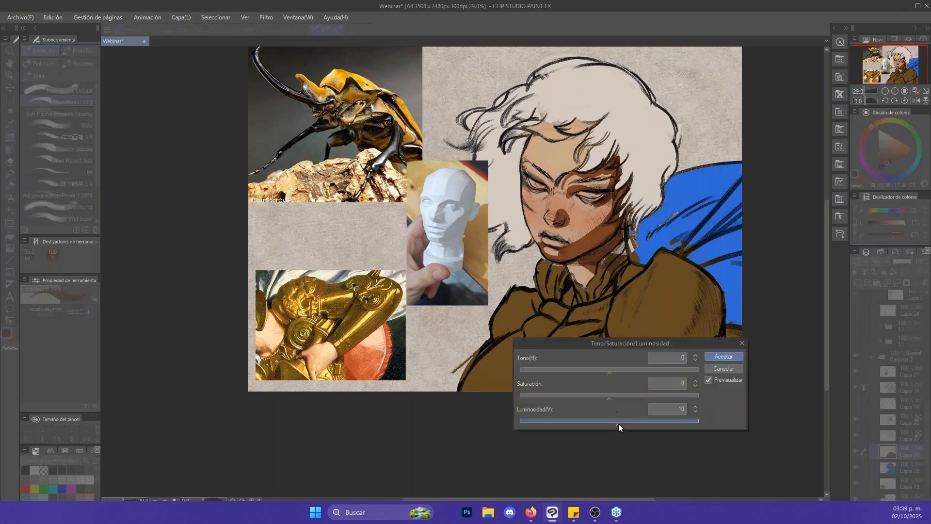
click(619, 423)
click(723, 369)
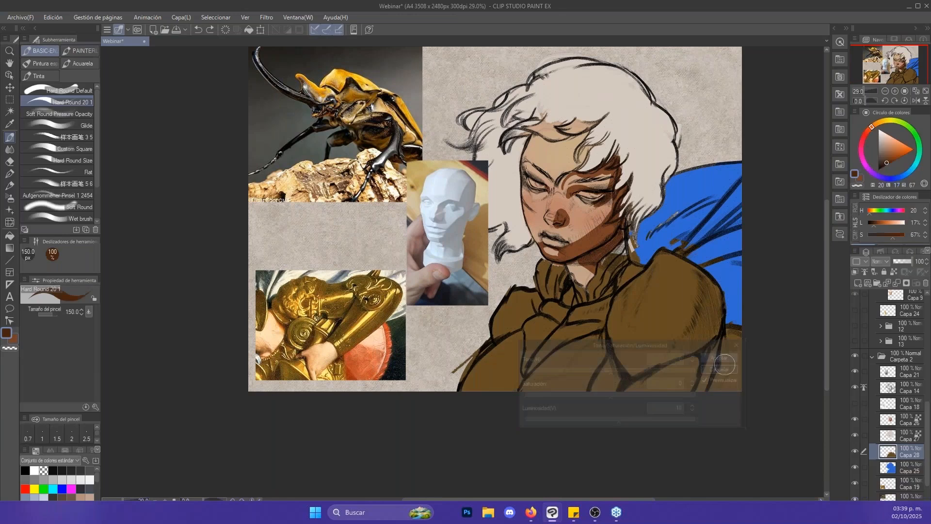
alt+click(676, 318)
key(ctrl+u)
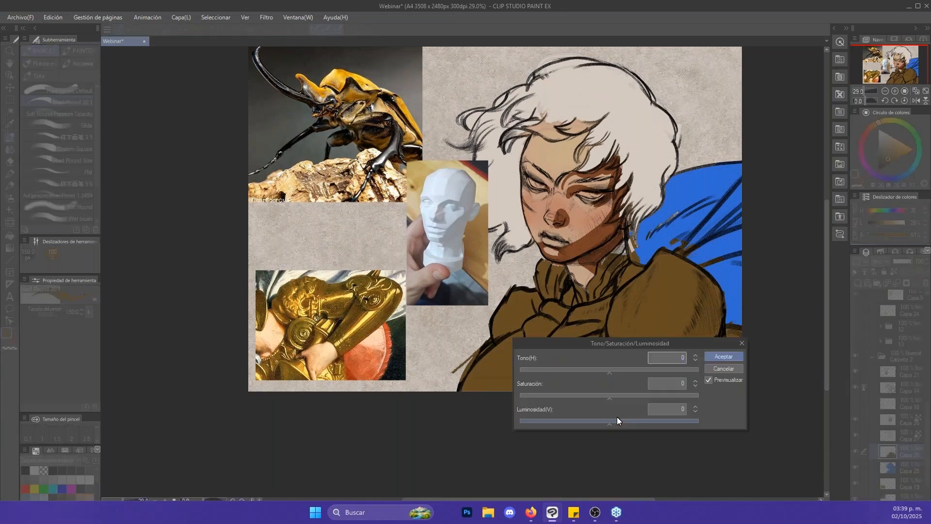
drag(617, 419, 622, 422)
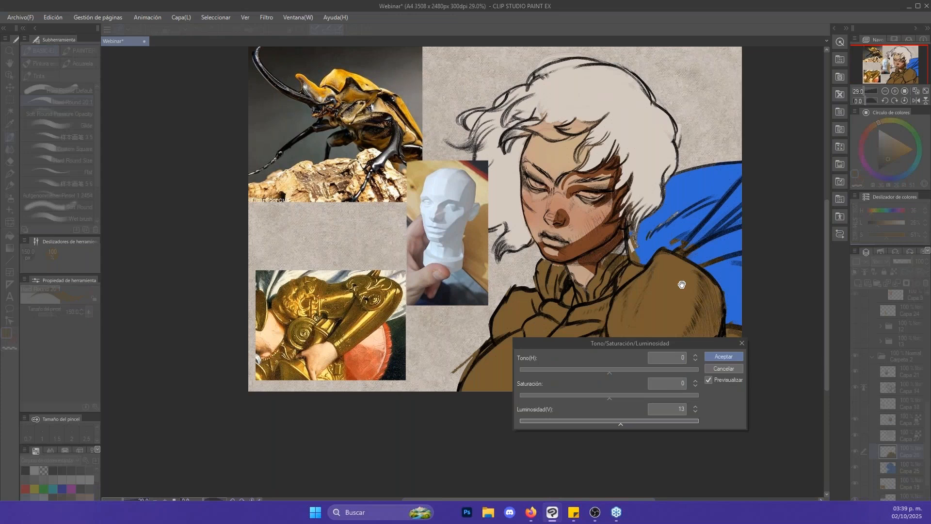
drag(699, 344, 778, 264)
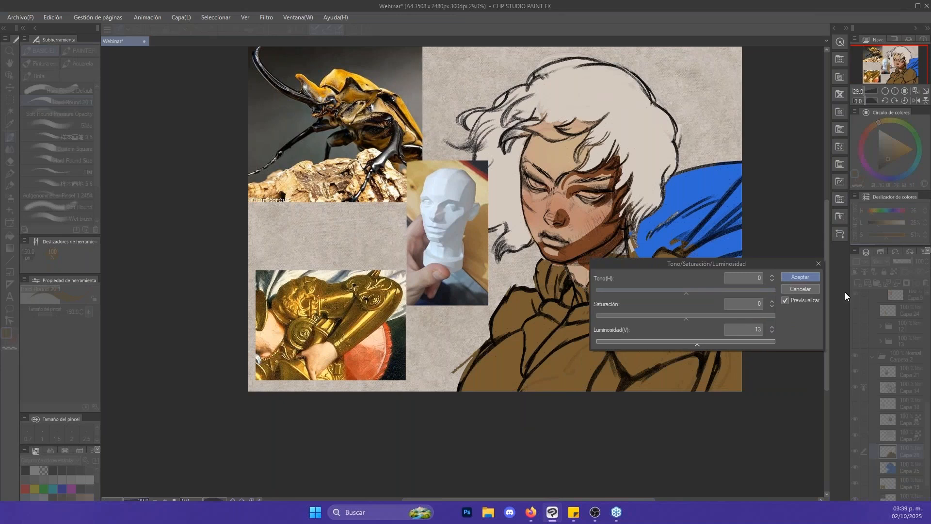
click(810, 291)
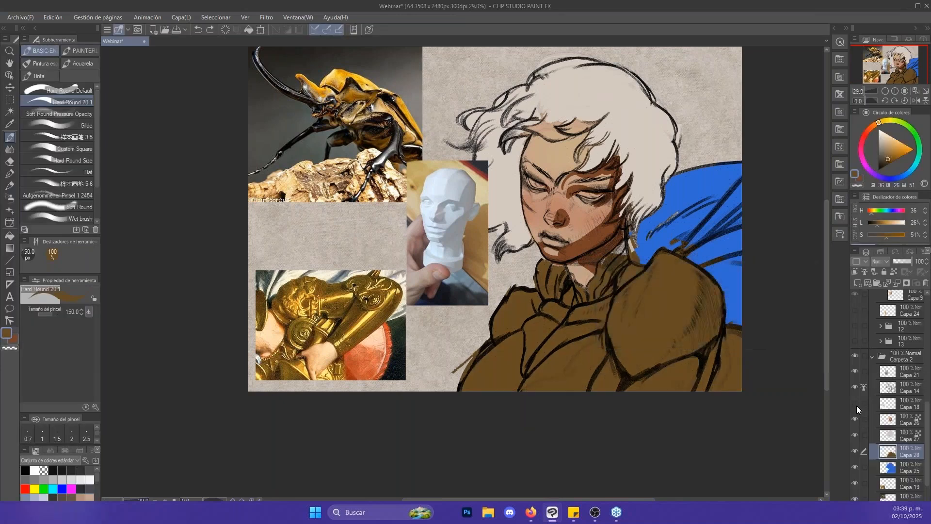
- Show layer Capa 18 and flip its mirrored tool screenshot horizontally
click(856, 402)
click(872, 400)
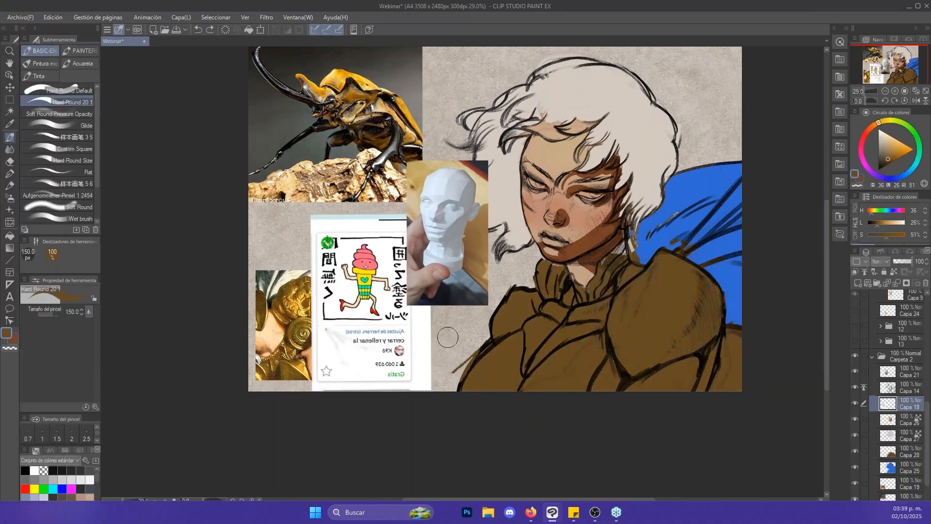
right_click(424, 339)
click(438, 429)
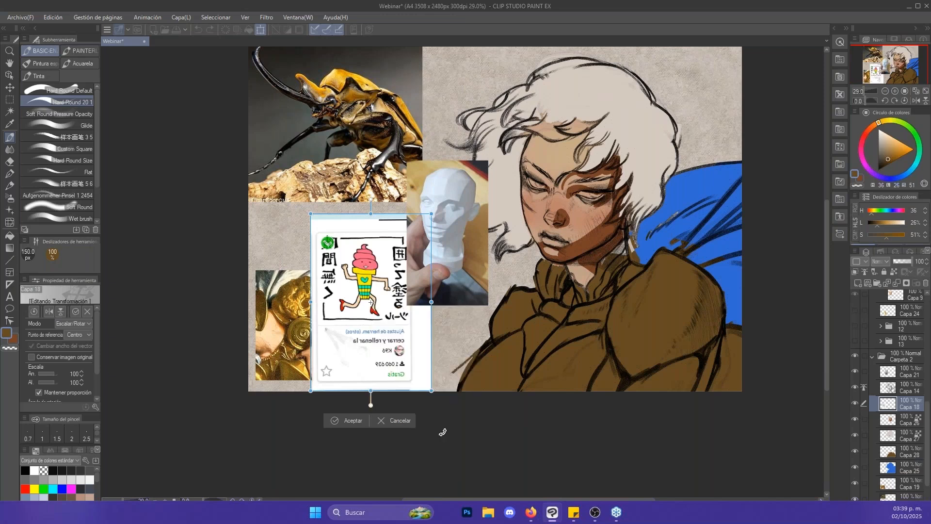
click(360, 421)
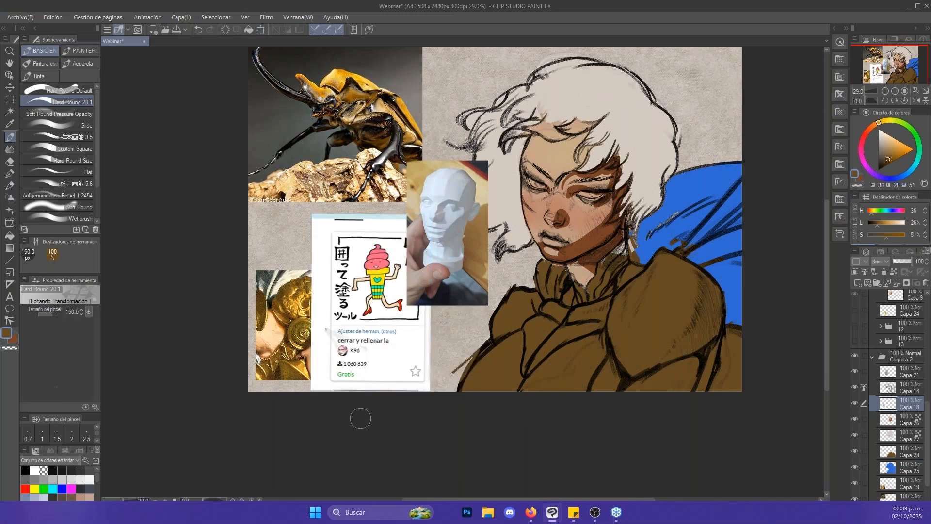
- Examine the "cerrar y rellenar la" tool card up close, then hide layer Capa 18
key(alt+space)
drag(370, 336, 434, 354)
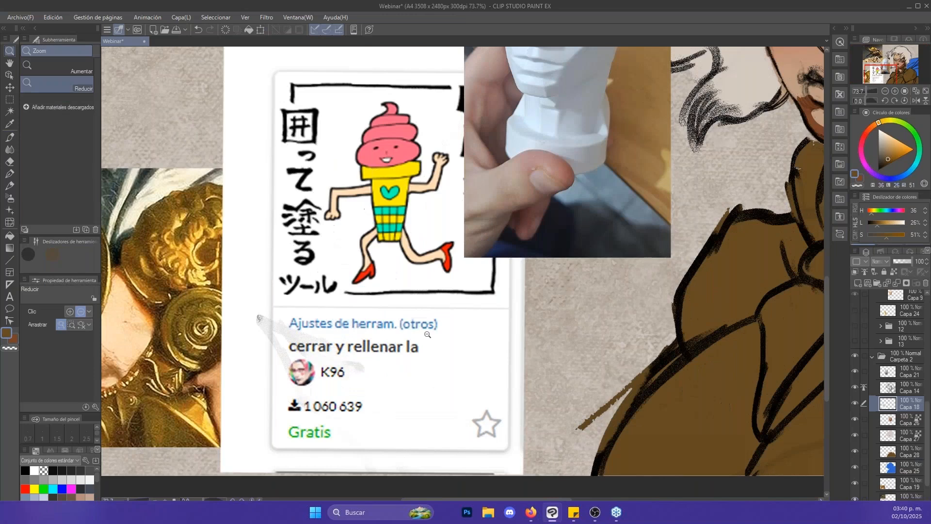
drag(660, 268, 615, 287)
drag(487, 290, 543, 291)
drag(734, 237, 614, 274)
drag(671, 216, 621, 218)
drag(711, 178, 742, 179)
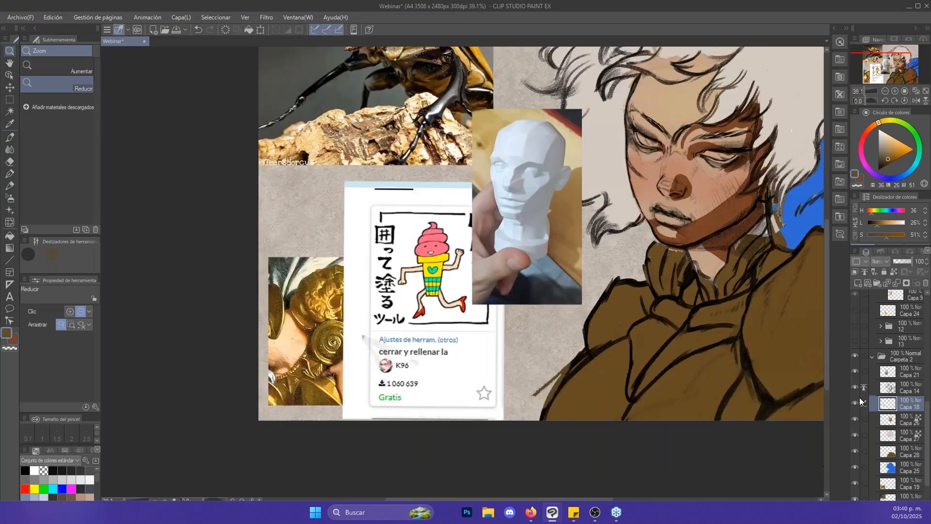
click(856, 402)
drag(783, 379, 721, 392)
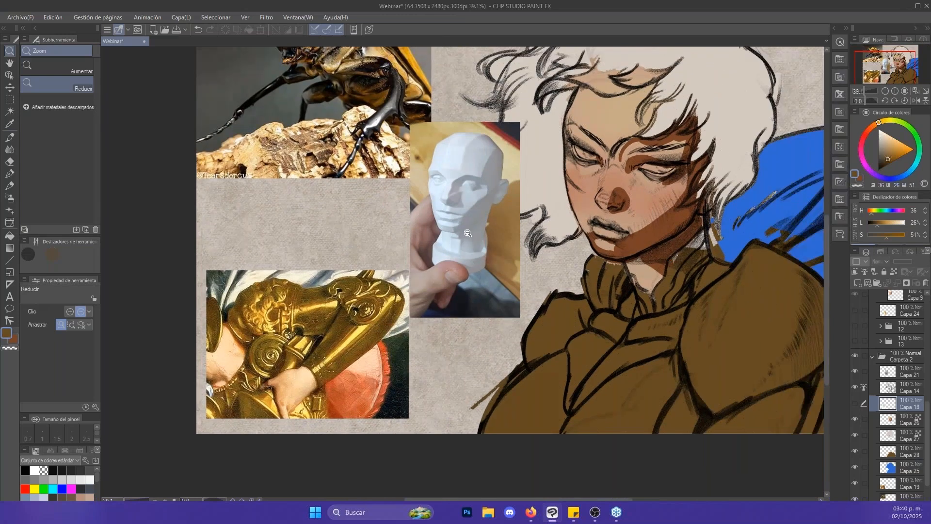
- Present the らくらく囲い塗りツール fill sub-tool, briefly showing its card on layer Capa 18 and hiding it again
key(b)
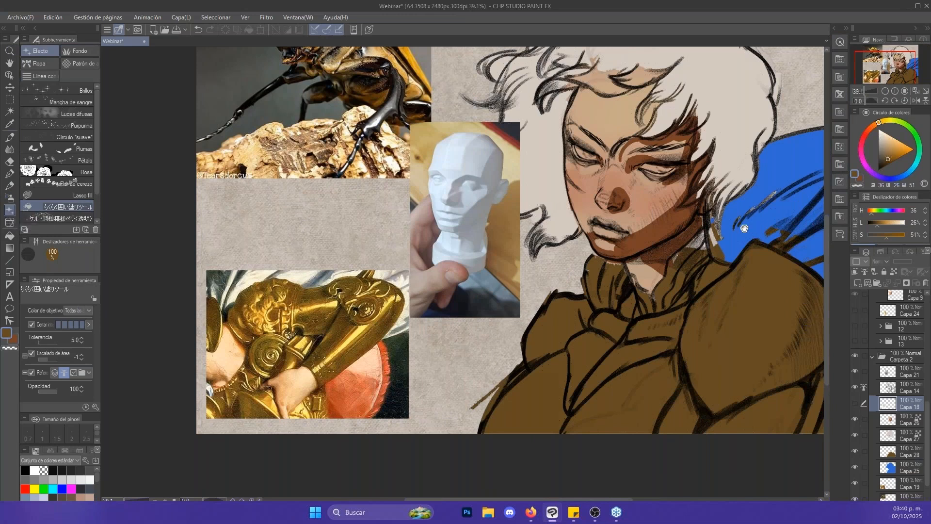
drag(745, 227, 690, 243)
key(b)
key(v)
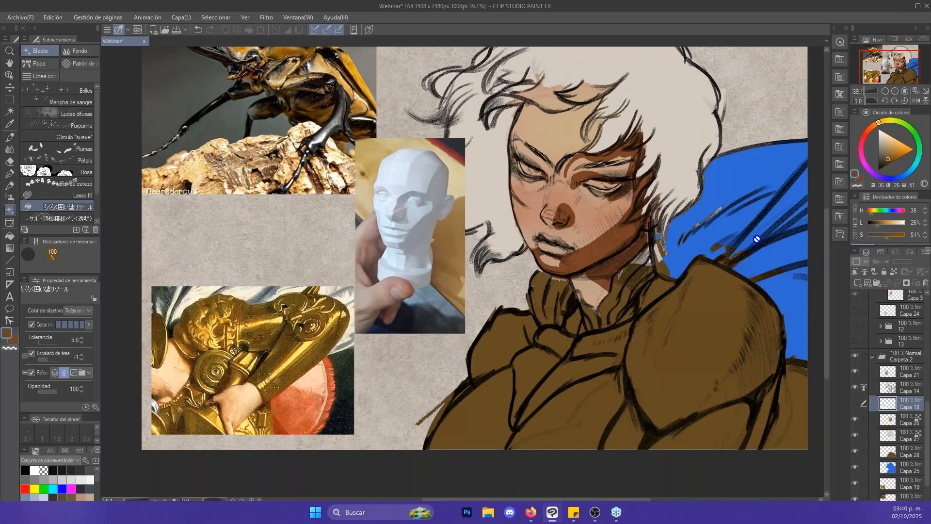
click(855, 403)
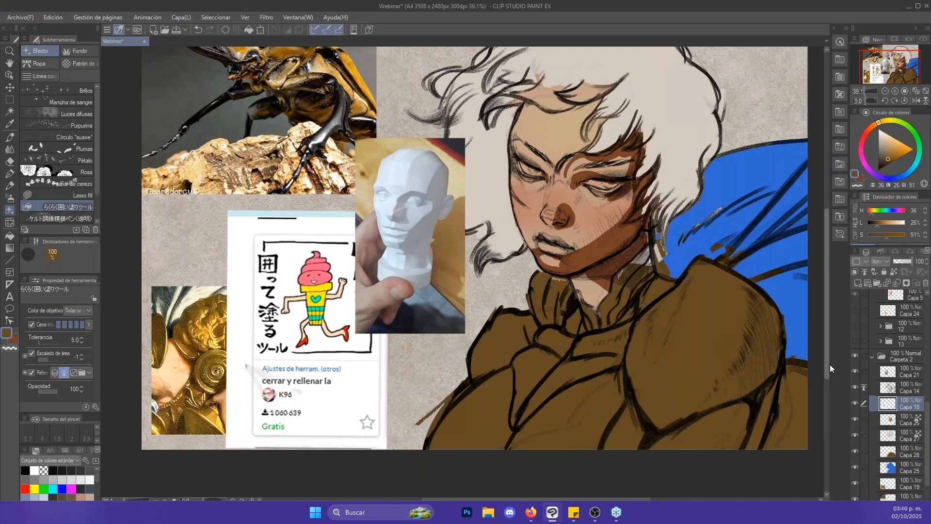
click(857, 402)
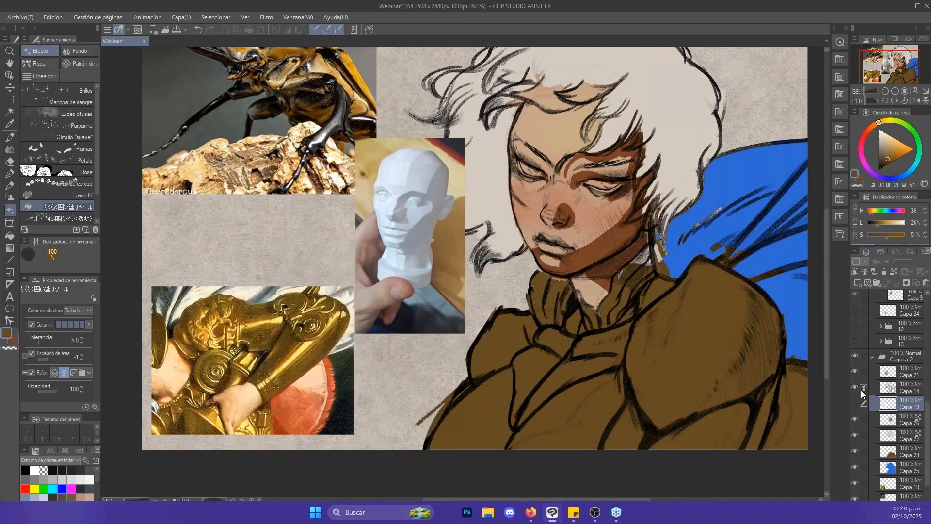
- Select the armour layer Capa 28 and ready the Hard Round brush at 170 px with brown H 34, L 25, S 50
click(871, 446)
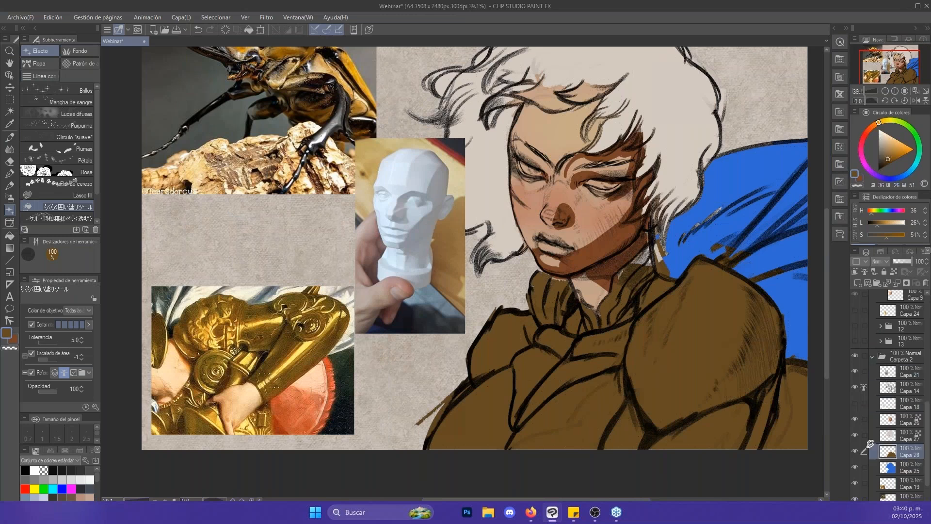
key(b)
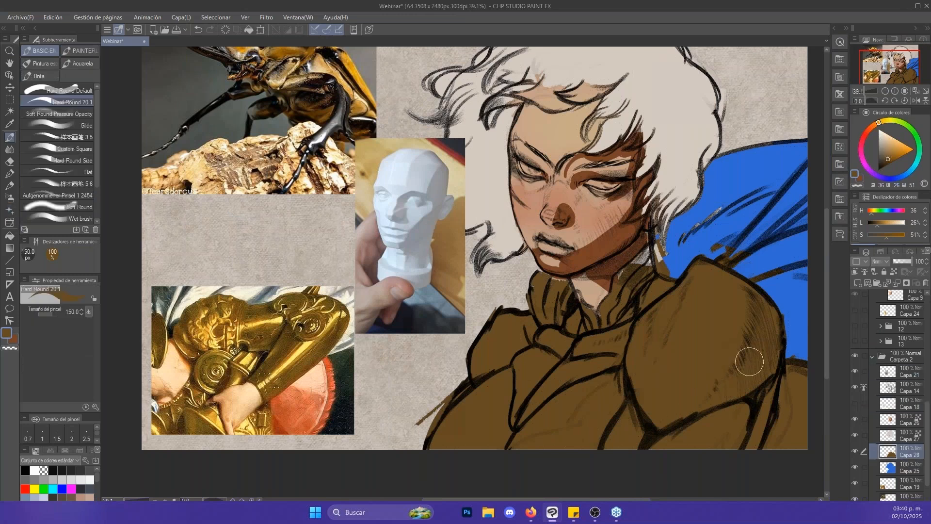
drag(759, 413, 740, 406)
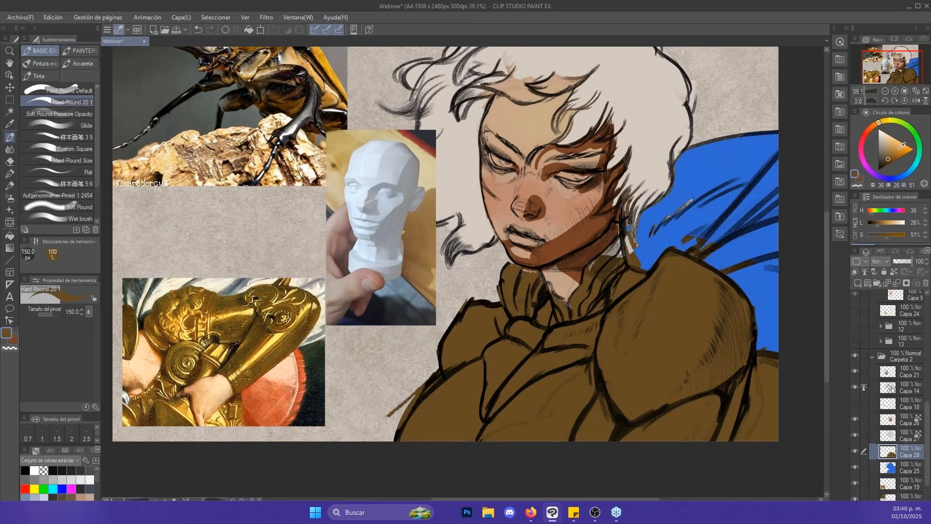
drag(900, 144, 898, 145)
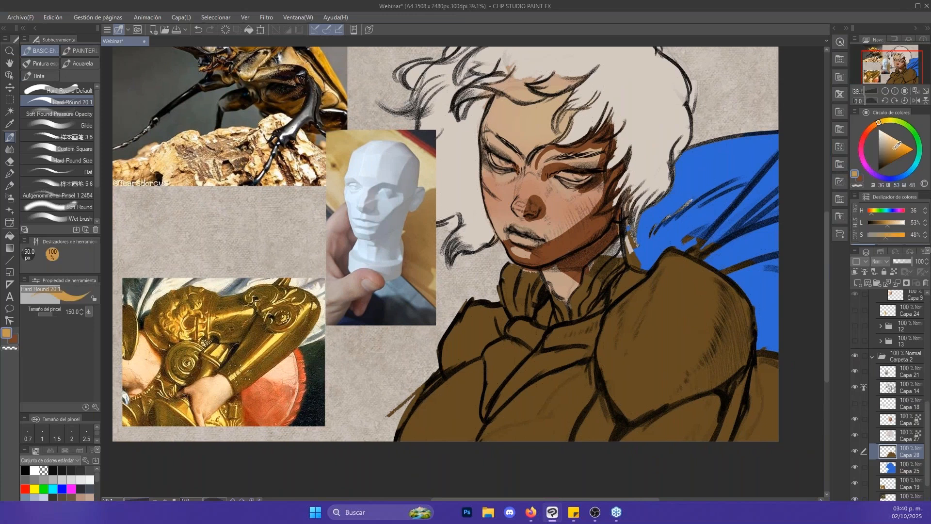
click(878, 122)
click(891, 156)
key(])
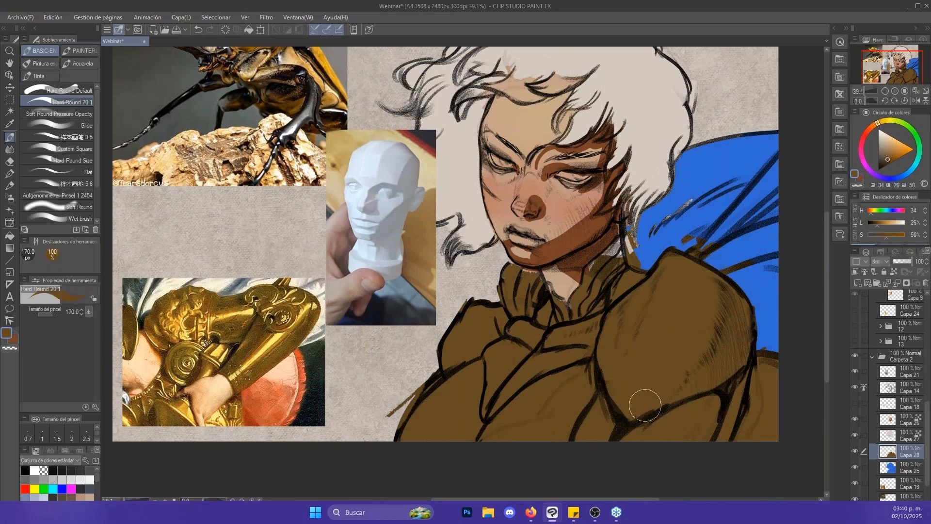
- Try brown strokes on the shoulder armour, adjusting the colour to H 36, L 39, S 39, and undo the last stroke
drag(646, 405, 677, 356)
alt+click(683, 318)
click(878, 123)
click(889, 155)
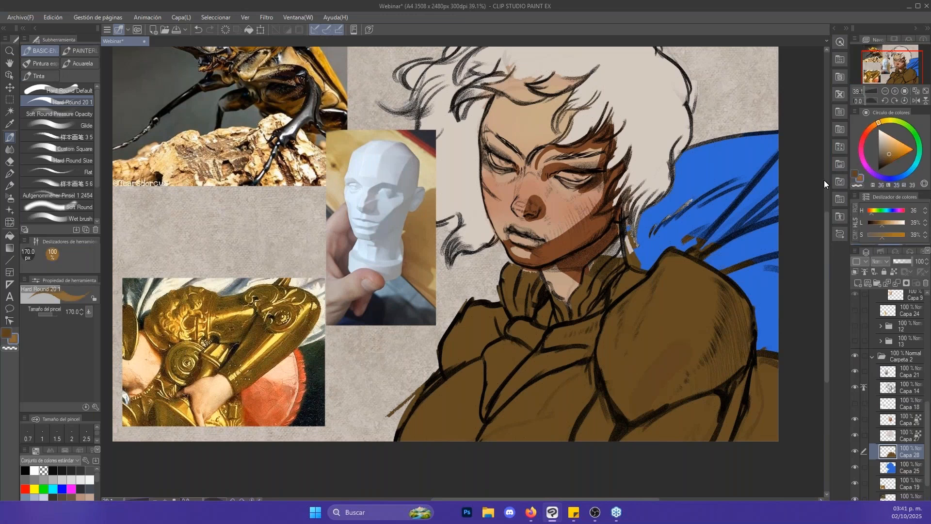
key(])
mouse_move(630, 397)
mouse_down()
mouse_move(664, 299)
mouse_move(650, 331)
mouse_up()
key(ctrl+z)
- Test a light plane on the shoulder armour in brown H 36, L 34, S 56, alternating with darker brown H 34, L 23, S 62
click(892, 156)
key(])
mouse_move(663, 285)
mouse_down()
mouse_move(622, 321)
mouse_move(676, 259)
mouse_move(624, 405)
mouse_move(628, 416)
mouse_move(727, 352)
mouse_move(706, 331)
mouse_move(727, 310)
mouse_move(709, 333)
mouse_move(704, 315)
mouse_move(657, 339)
mouse_move(661, 427)
mouse_move(670, 420)
mouse_move(701, 432)
mouse_up()
key(x)
key(x)
key(bracketleft)
key(bracketleft)
key(bracketleft)
key(x)
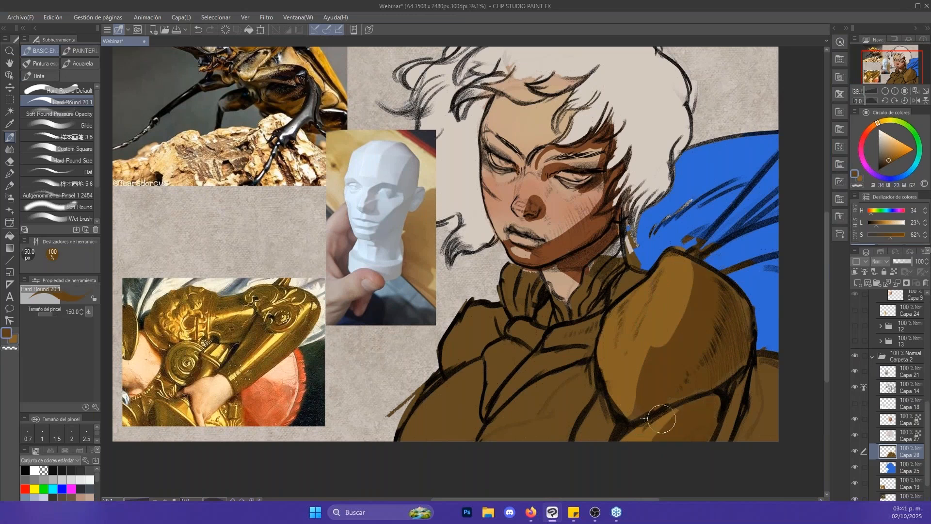
- Fill the whole armour with the dark brown H 34, L 23, S 62 and return to the brush
key(g)
click(665, 374)
key(b)
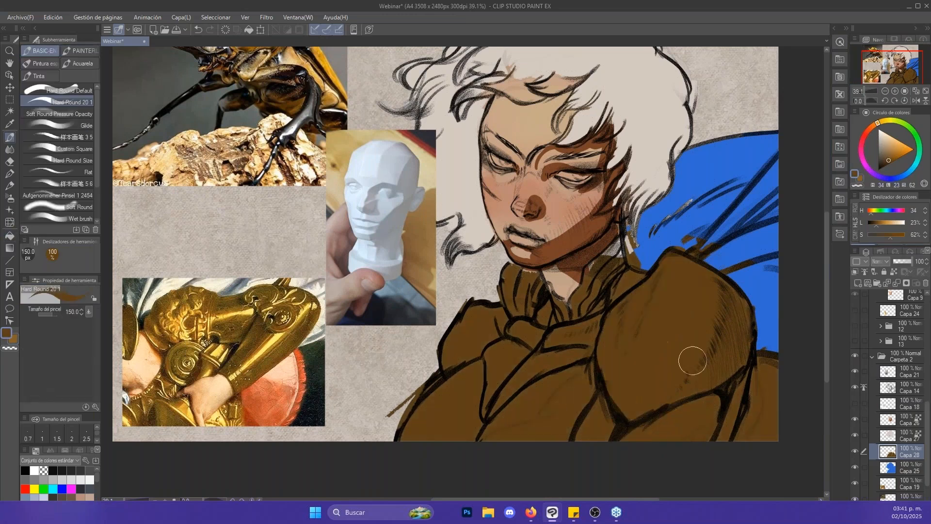
- Paint a light plane in H 36, L 34, S 56 down the front of the shoulder armour and trim its edge with dark brown
key(x)
key(bracketleft)
mouse_move(625, 361)
mouse_down()
mouse_move(631, 305)
mouse_move(668, 278)
mouse_move(645, 326)
mouse_move(672, 260)
mouse_move(617, 321)
mouse_move(626, 398)
mouse_move(653, 307)
mouse_move(629, 407)
mouse_up()
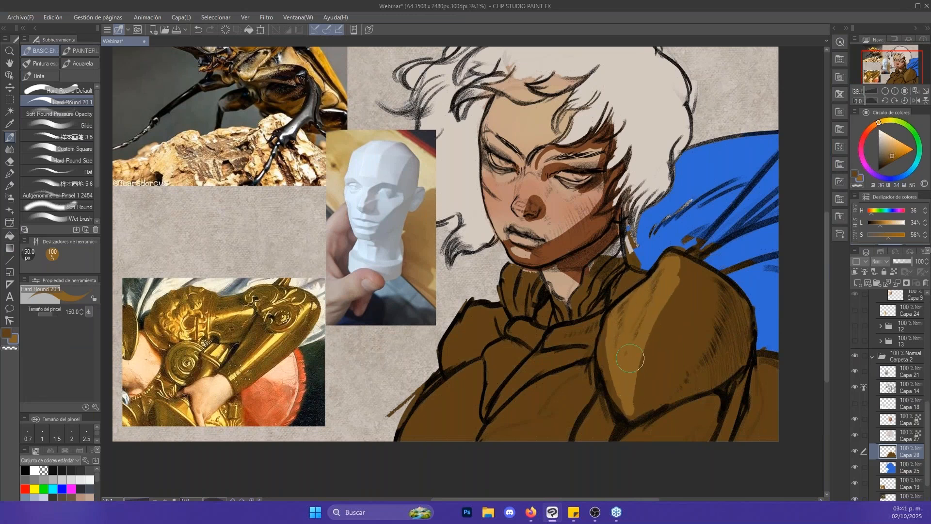
key(x)
drag(685, 270, 628, 419)
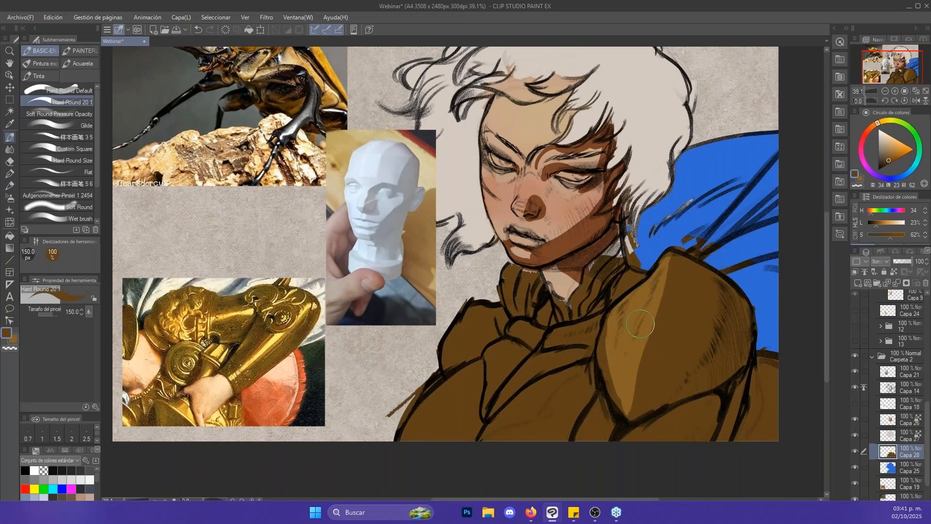
drag(651, 346, 655, 299)
- Paint light brown planes on the armour plates below the shoulder with the brush at 170 px
key(])
key([)
alt+click(595, 386)
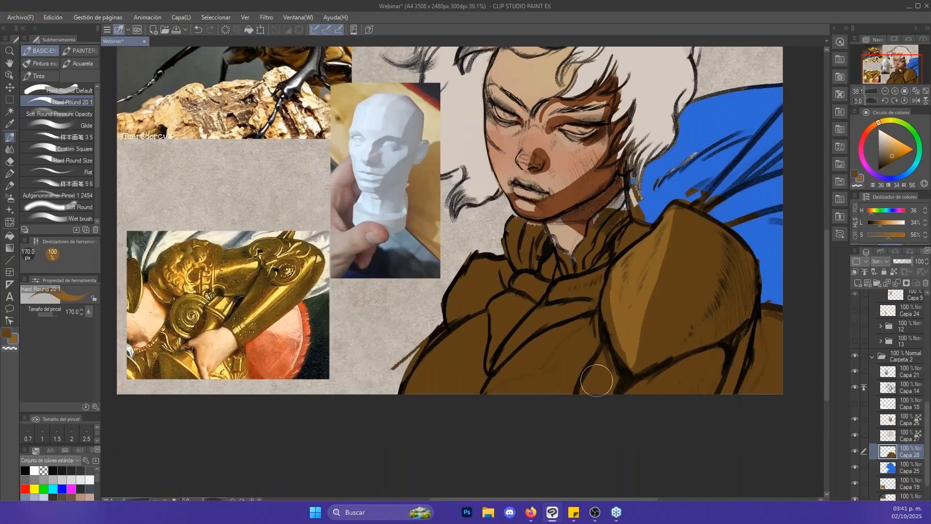
drag(607, 359, 586, 395)
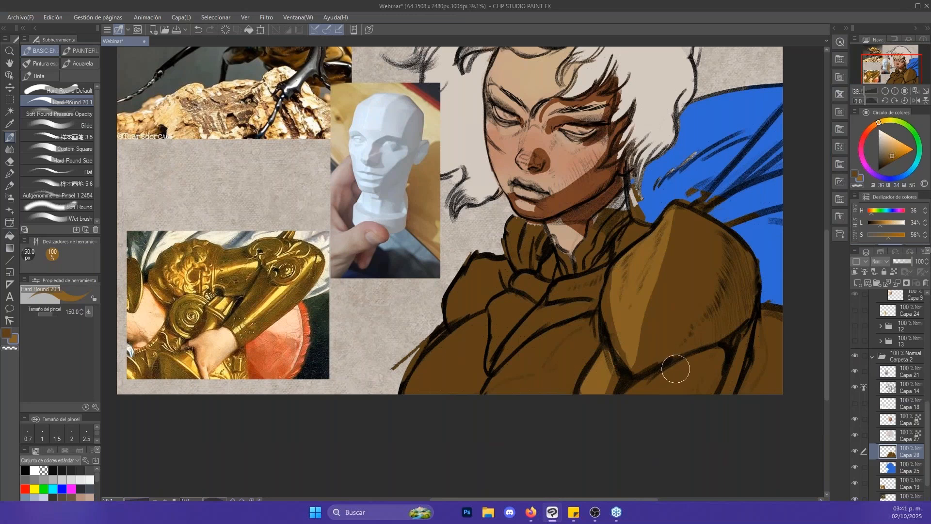
key(bracketright)
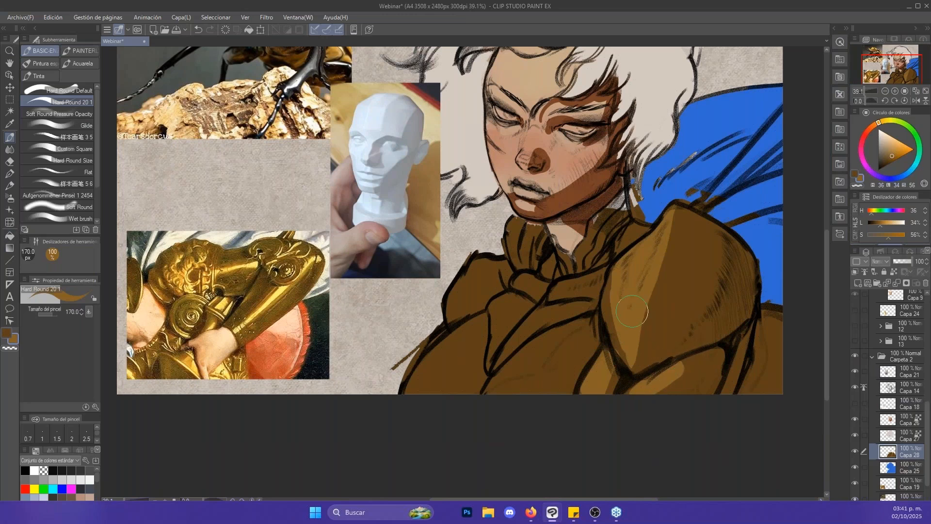
mouse_move(657, 381)
mouse_down()
mouse_move(631, 384)
mouse_move(616, 322)
mouse_move(627, 370)
mouse_move(646, 282)
mouse_move(645, 369)
mouse_move(650, 294)
mouse_move(646, 355)
mouse_move(655, 337)
mouse_move(637, 369)
mouse_move(667, 305)
mouse_move(634, 324)
mouse_move(639, 310)
mouse_move(648, 301)
mouse_move(625, 355)
mouse_move(612, 308)
mouse_up()
- Reshape the edge between light and shadow on the shoulder armour with the brush at 120 px
key(x)
key(x)
key(bracketleft)
key(space)
drag(693, 302, 640, 347)
key(bracketleft)
drag(611, 312, 596, 329)
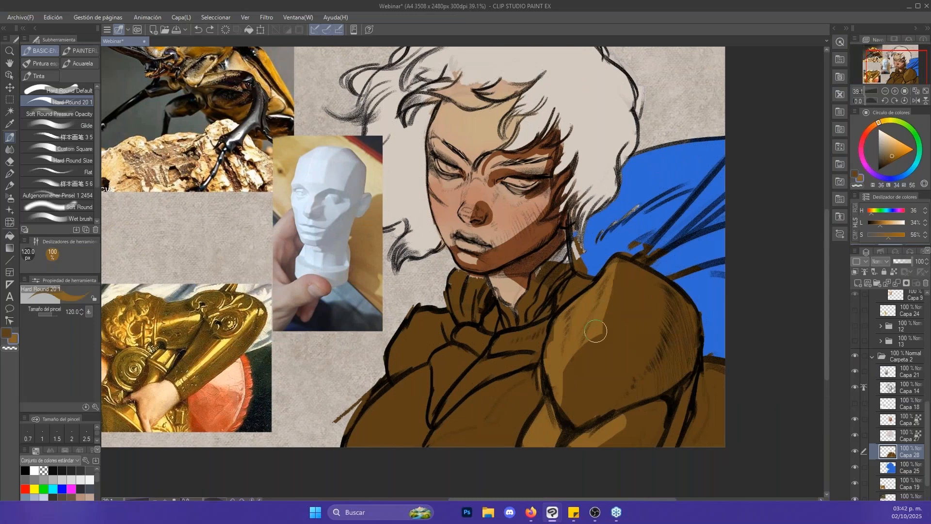
- Try light brown on the upper chest strip beside the collar with a smaller brush and undo the last stroke
mouse_move(611, 276)
mouse_down()
mouse_move(589, 330)
mouse_move(704, 286)
mouse_up()
key(space)
key(bracketleft)
key(bracketleft)
key(bracketleft)
key(bracketleft)
key(bracketleft)
key(bracketleft)
key(bracketright)
key(bracketright)
key(bracketright)
mouse_move(627, 310)
mouse_down()
mouse_move(614, 321)
mouse_move(641, 310)
mouse_up()
key(ctrl+z)
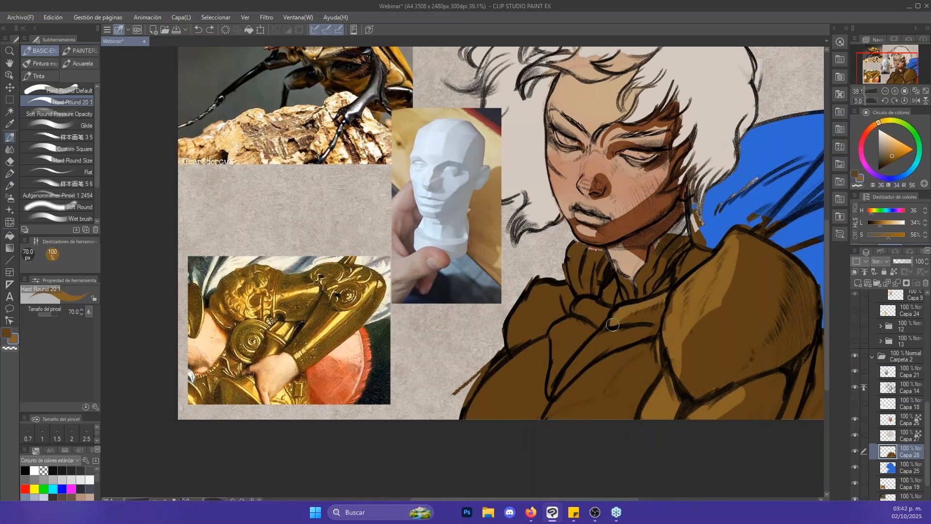
- Lighten the upper chest plates below the collar at 80 px and correct their edge with dark brown
key(bracketright)
drag(613, 324, 559, 388)
key(x)
drag(634, 334, 607, 345)
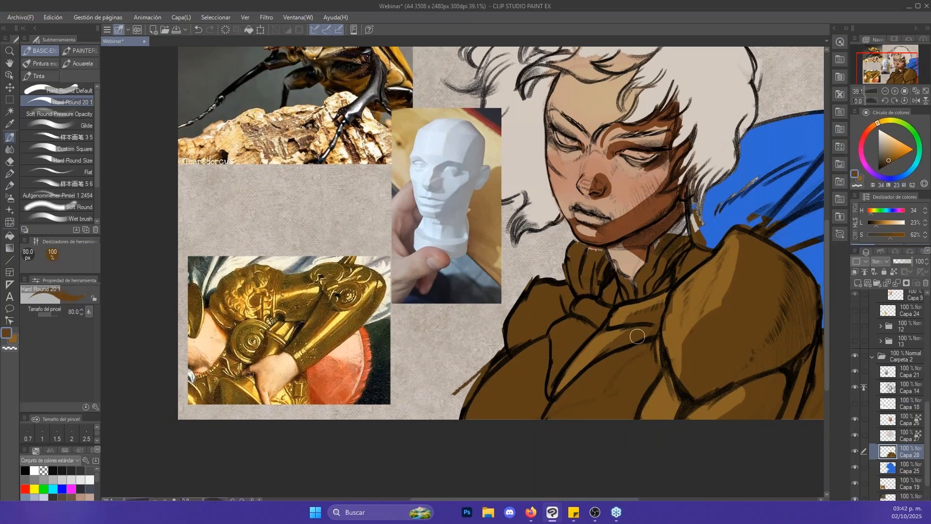
- Paint the lower chest plate light brown with a larger brush and shade its side near the shoulder dark brown
key(x)
key(bracketright)
key(bracketright)
key(bracketright)
mouse_move(560, 411)
mouse_down()
mouse_move(626, 360)
mouse_move(579, 401)
mouse_move(607, 375)
mouse_up()
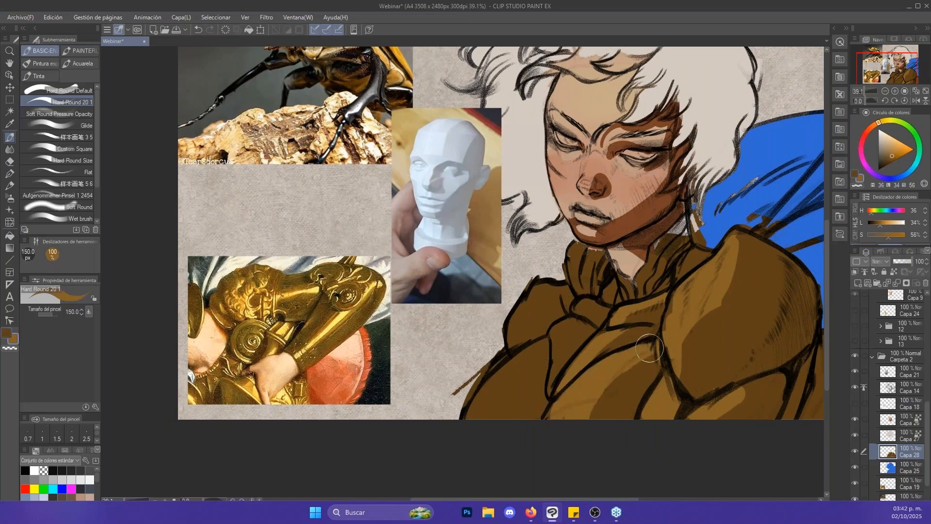
key(x)
drag(646, 350, 630, 373)
- Lighten the small chest plates under the collar with the brush at 100 px, undoing the last stroke near the far shoulder
key(x)
mouse_move(563, 332)
mouse_down()
mouse_move(601, 324)
mouse_move(595, 297)
mouse_move(615, 303)
mouse_move(594, 306)
mouse_up()
key(bracketleft)
key(bracketleft)
key(bracketleft)
key(bracketright)
key(bracketright)
key(bracketright)
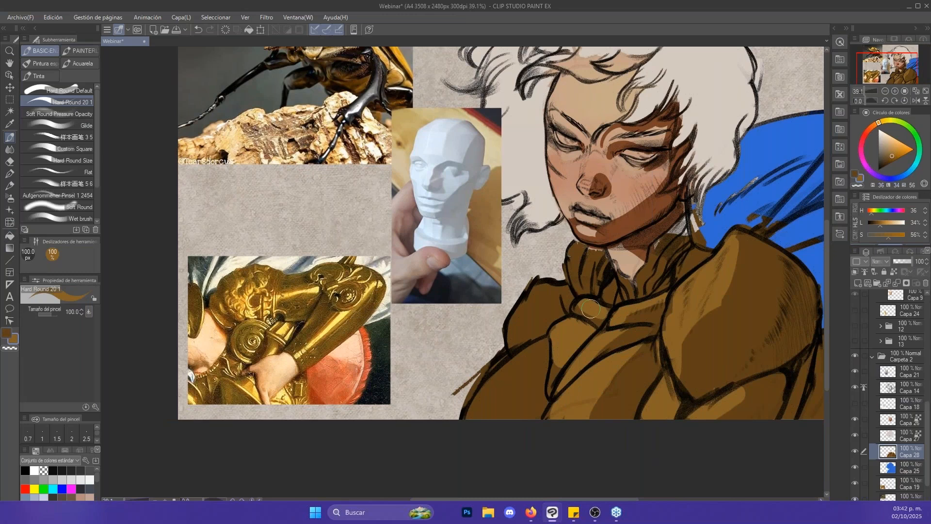
mouse_move(544, 286)
mouse_down()
mouse_move(510, 313)
mouse_move(563, 299)
mouse_move(511, 313)
mouse_move(498, 330)
mouse_move(551, 293)
mouse_move(568, 296)
mouse_move(590, 334)
mouse_up()
key(ctrl+z)
- Lock the transparent pixels of layer Capa 28 and paint the far shoulder and arm plates light brown at 200 px
click(893, 273)
key(bracketright)
alt+click(509, 383)
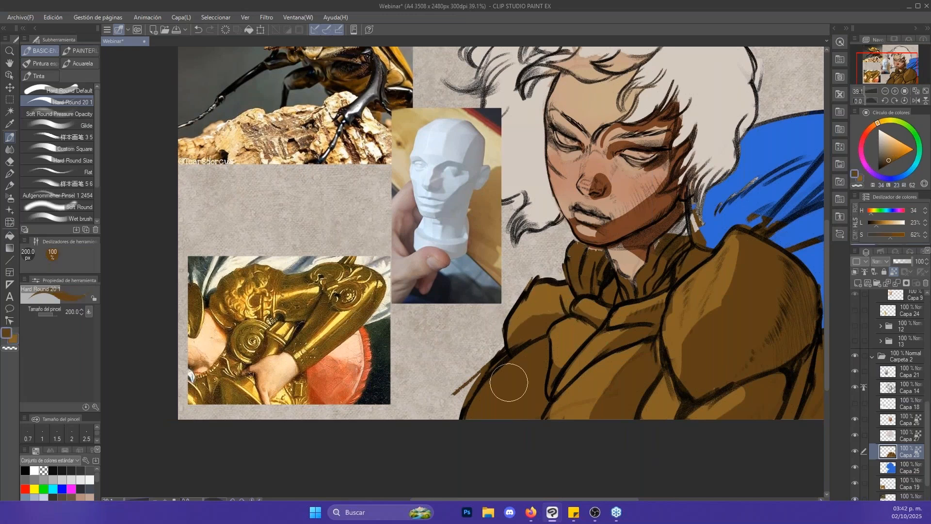
key(x)
mouse_move(486, 407)
mouse_down()
mouse_move(534, 375)
mouse_move(517, 368)
mouse_up()
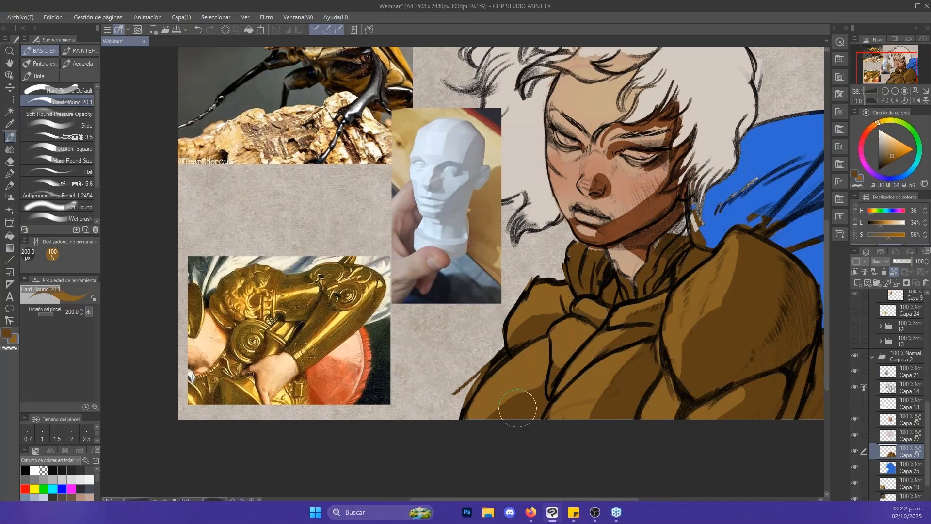
- Shade the lower parts of the far shoulder and arm plates dark brown and hide the planar head reference layer Capa 21
key(x)
drag(751, 319, 692, 329)
mouse_move(726, 189)
mouse_down()
mouse_move(708, 199)
mouse_move(708, 221)
mouse_move(727, 252)
mouse_up()
click(855, 372)
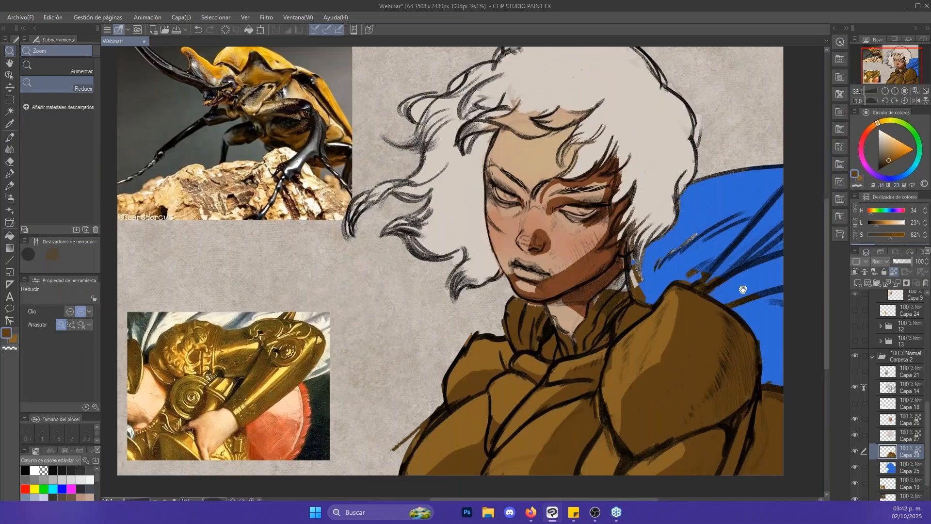
drag(746, 292, 748, 300)
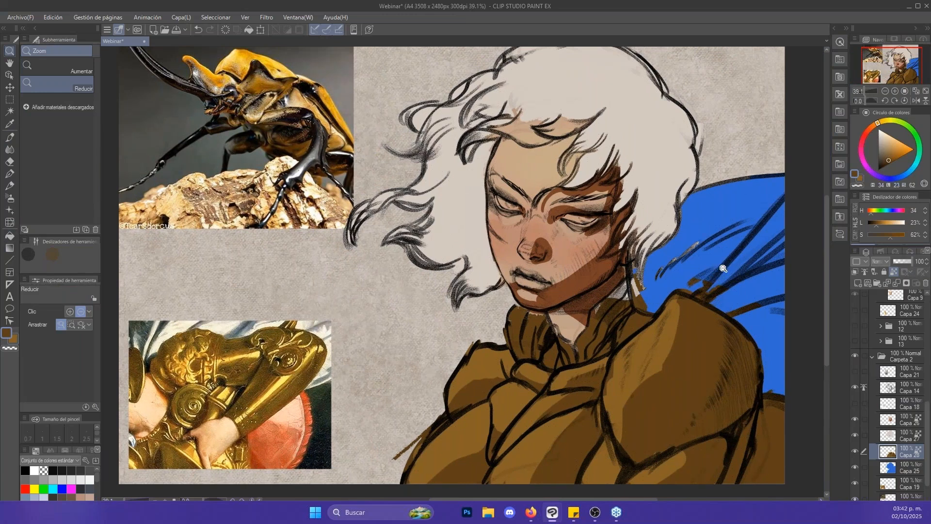
drag(748, 301, 737, 305)
- Toggle the visibility of layer Capa 14 off and on, then select layer Capa 27
click(886, 388)
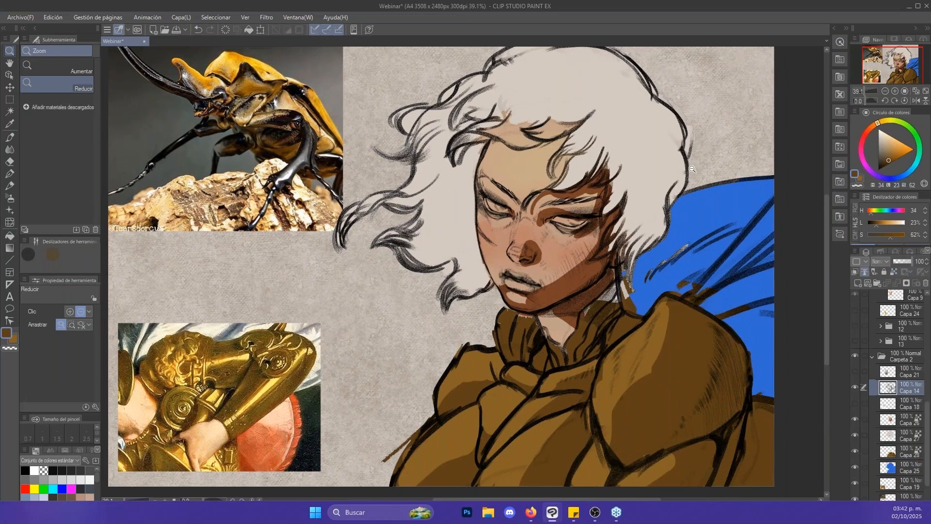
click(856, 386)
click(855, 386)
click(878, 437)
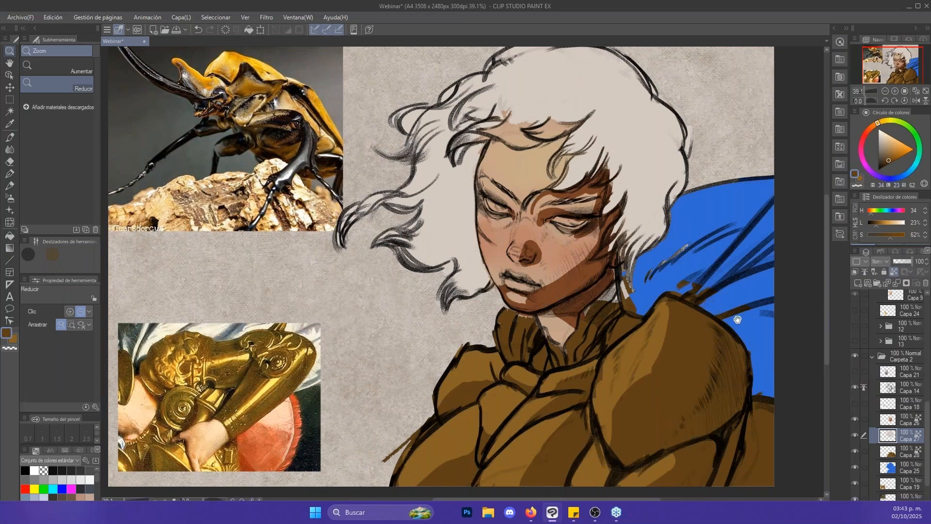
drag(738, 319, 707, 338)
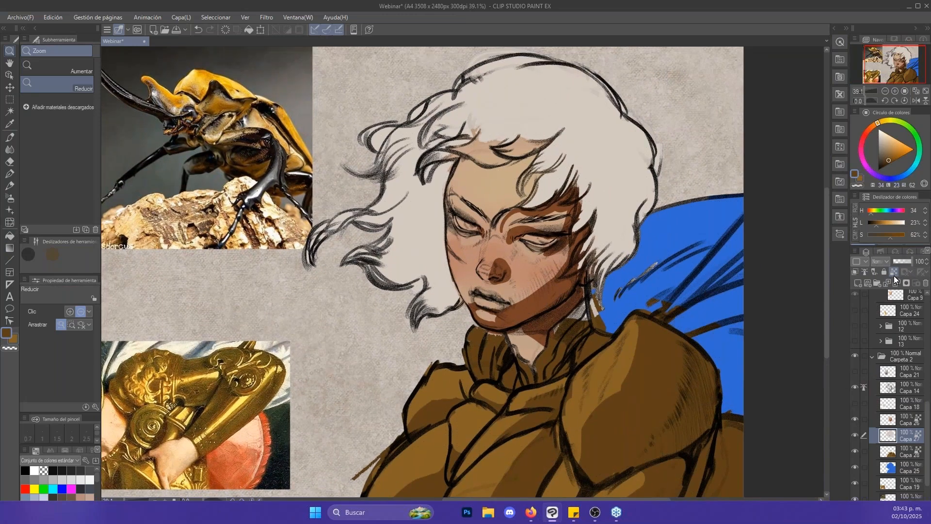
- Toggle the visibility of layer Capa 27 off and on, and select layer Capa 26 with its transparent pixels unlocked
key(b)
click(879, 388)
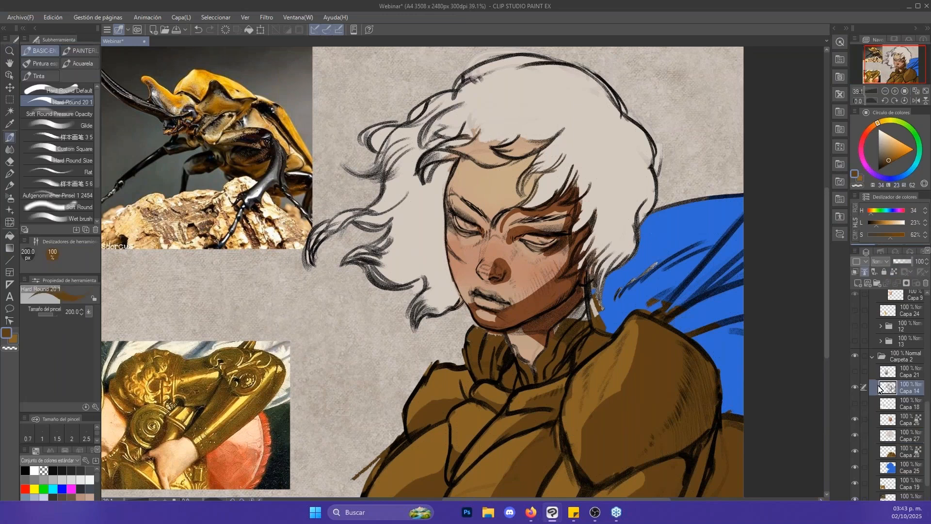
click(856, 432)
click(856, 432)
click(888, 435)
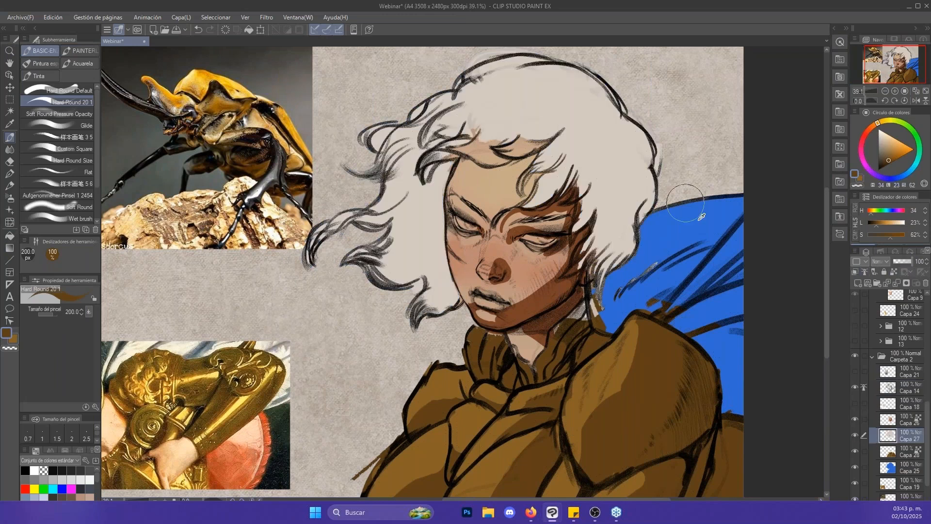
alt+click(503, 138)
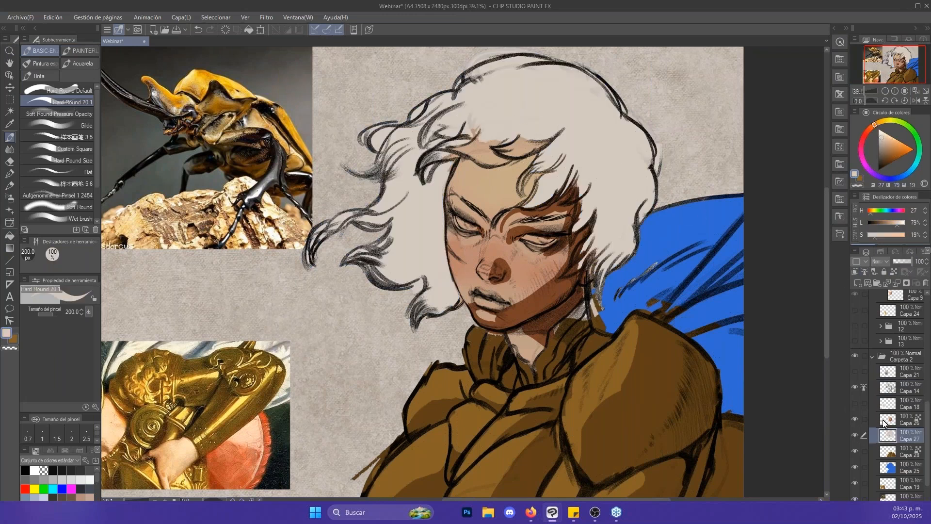
click(884, 421)
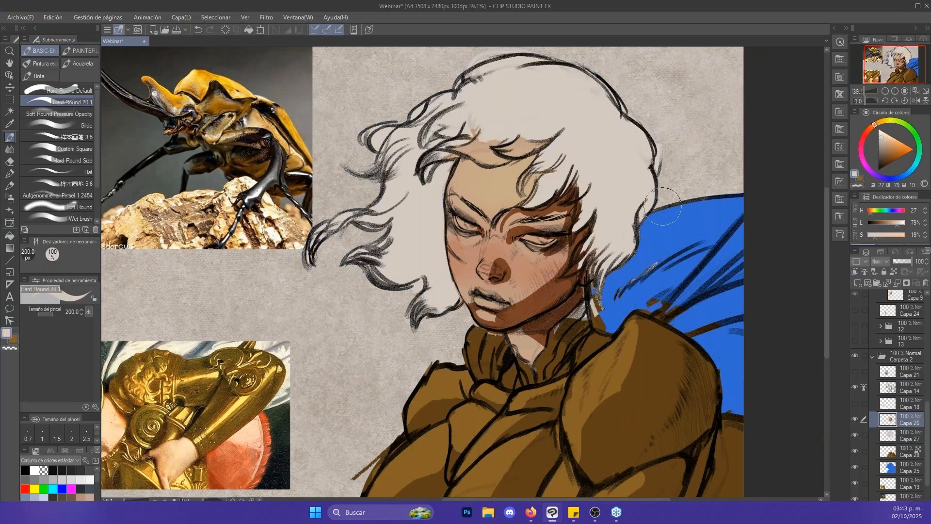
- Erase the skin colour spilling over the hair fringe on layer Capa 26 using the Goma moldeable eraser at 60 to 70 px
key(e)
key([)
key([)
key([)
key([)
key([)
key([)
key([)
key([)
key([)
key([)
key([)
key([)
drag(503, 143, 539, 142)
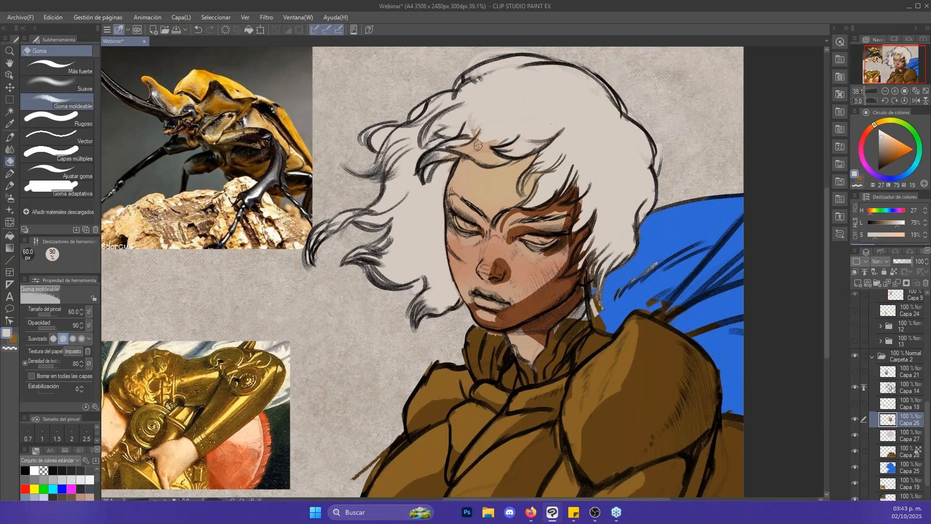
key(])
mouse_move(452, 145)
mouse_down()
mouse_move(493, 158)
mouse_move(503, 135)
mouse_move(473, 136)
mouse_up()
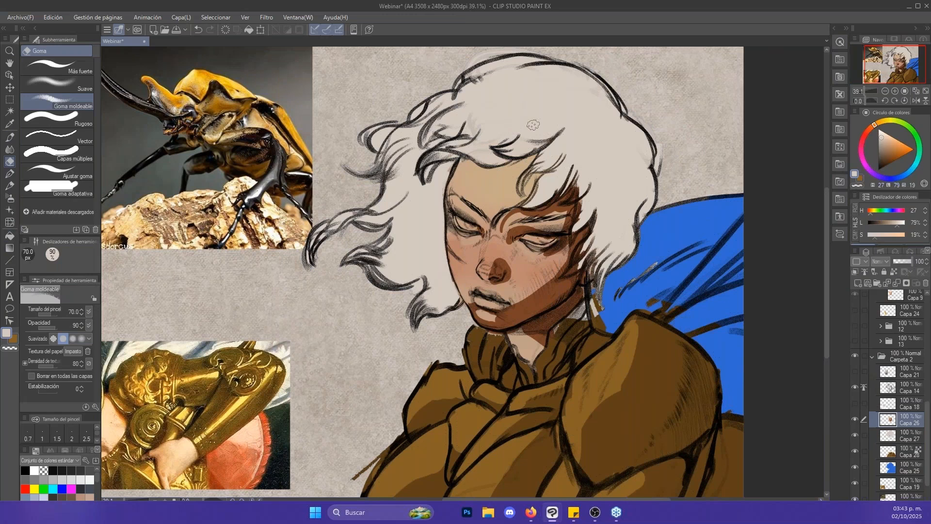
key(p)
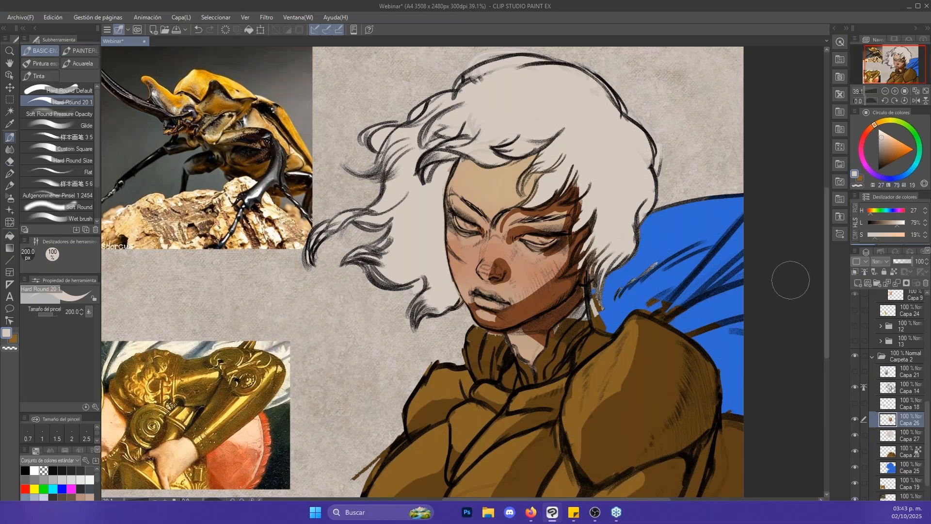
- Check the flat colours by toggling the visibility of layers Capa 26 and Capa 14 off and on
drag(682, 285, 661, 278)
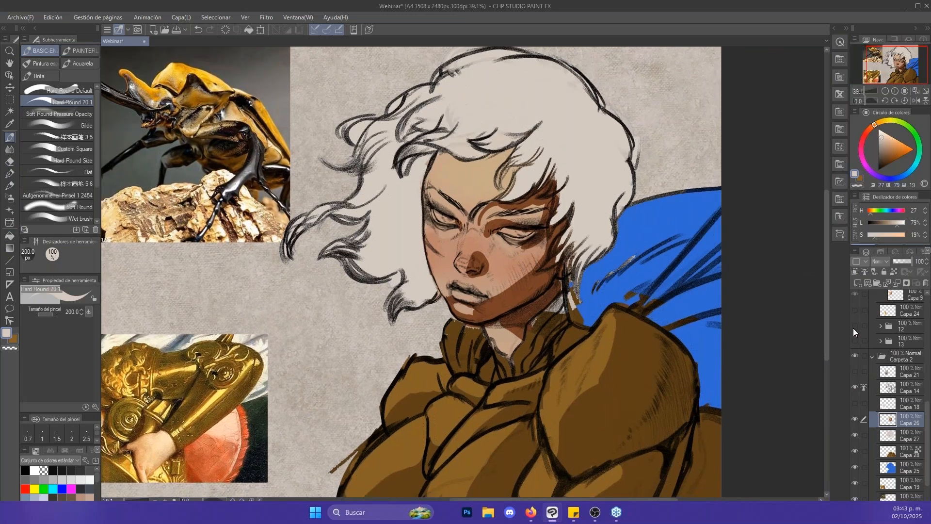
click(855, 419)
click(856, 419)
click(856, 386)
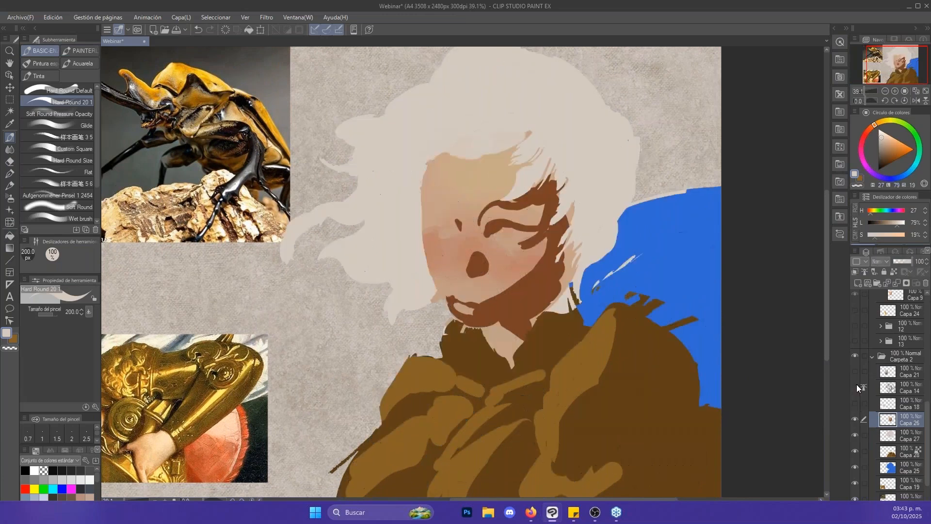
click(857, 386)
- Lock the transparent pixels of hair layer Capa 27 and try a muted brown shadow on the back of the hair, undoing the stroke
click(861, 434)
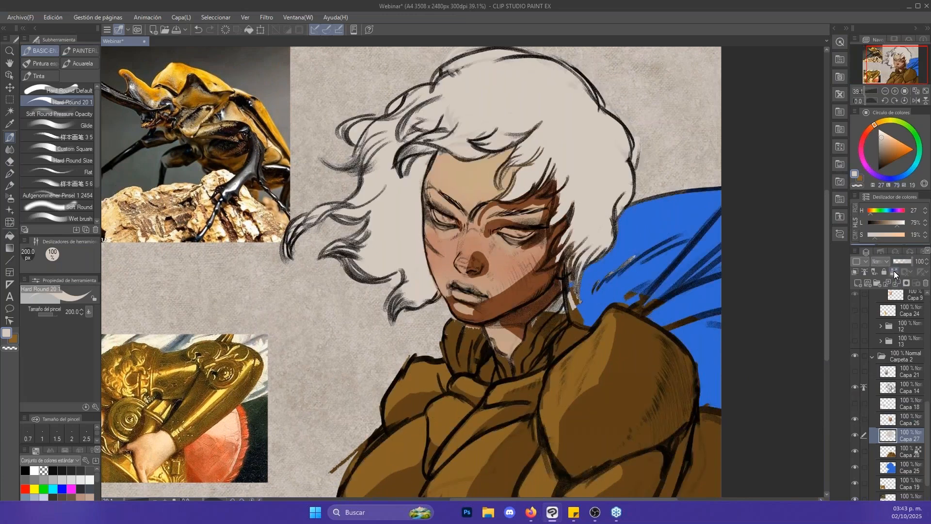
click(894, 270)
click(870, 128)
click(891, 143)
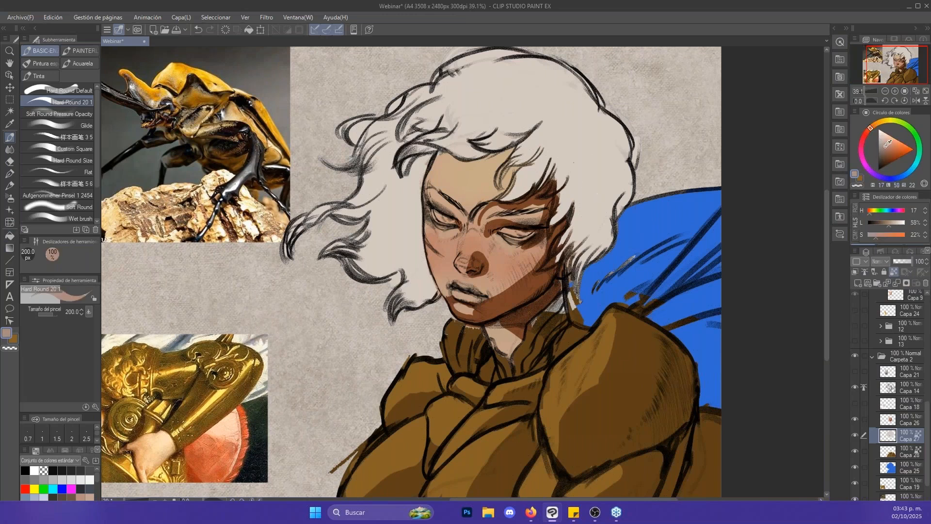
click(885, 149)
drag(605, 218, 599, 228)
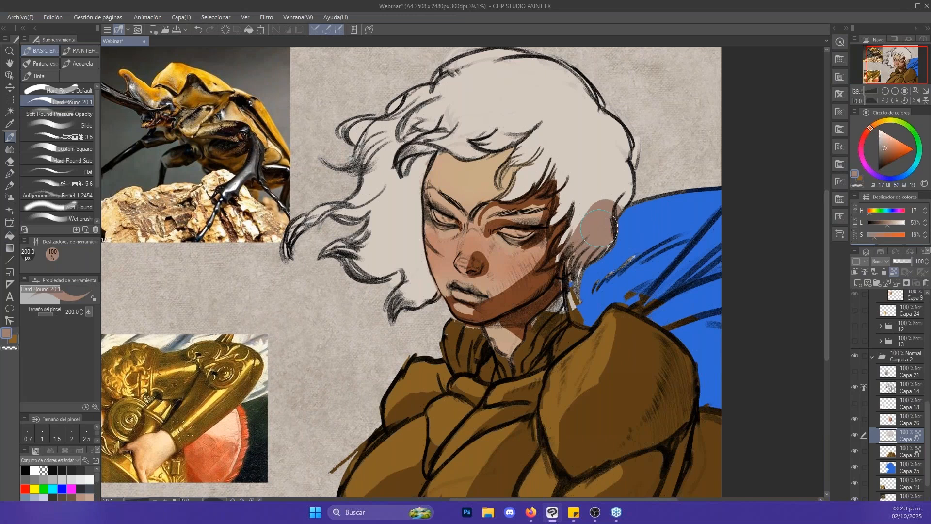
key(ctrl+z)
- Shade the back edge of the hair above the neck in a greyer brown, reducing the brush size as needed
click(884, 147)
click(882, 148)
key([)
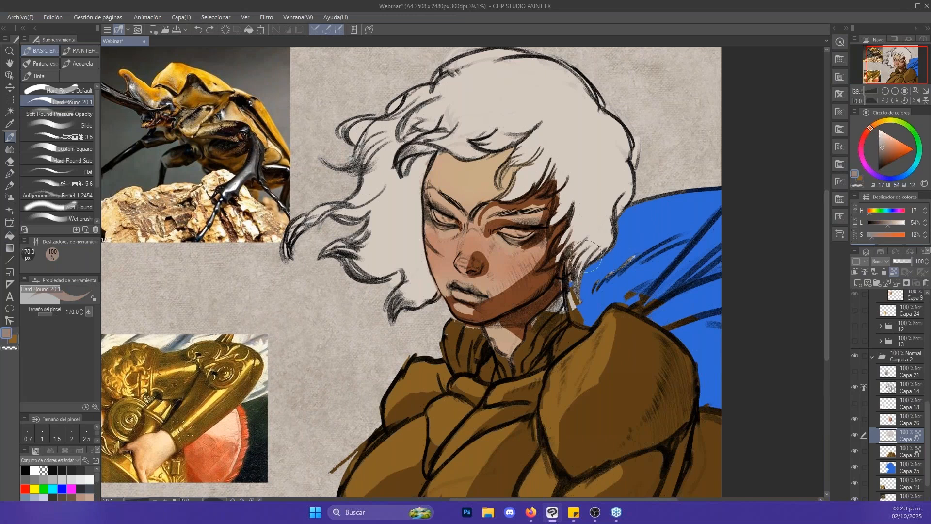
drag(586, 264, 618, 185)
key([)
key([)
key([)
key([)
key([)
key([)
drag(603, 219, 618, 189)
key(])
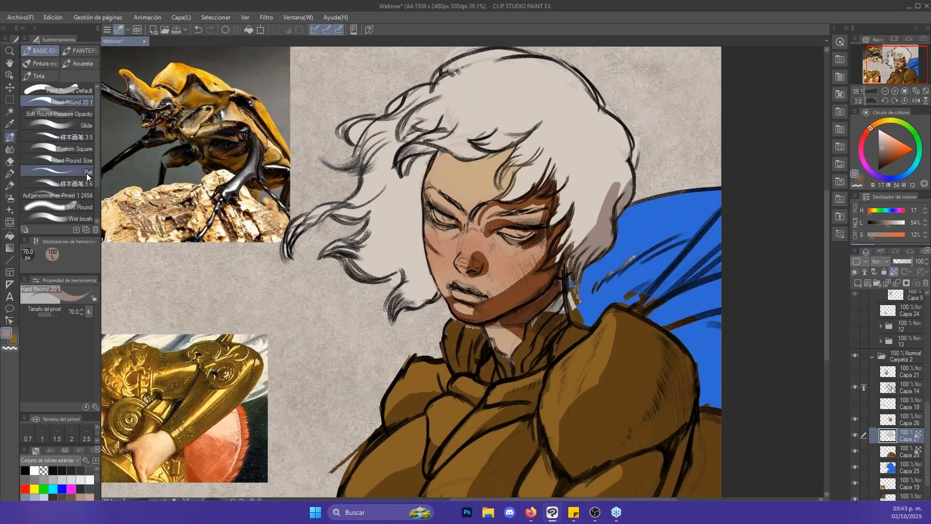
- Select the Hard Round Size brush, switch to the Punta del dedo blending tool and open its detailed settings
click(85, 160)
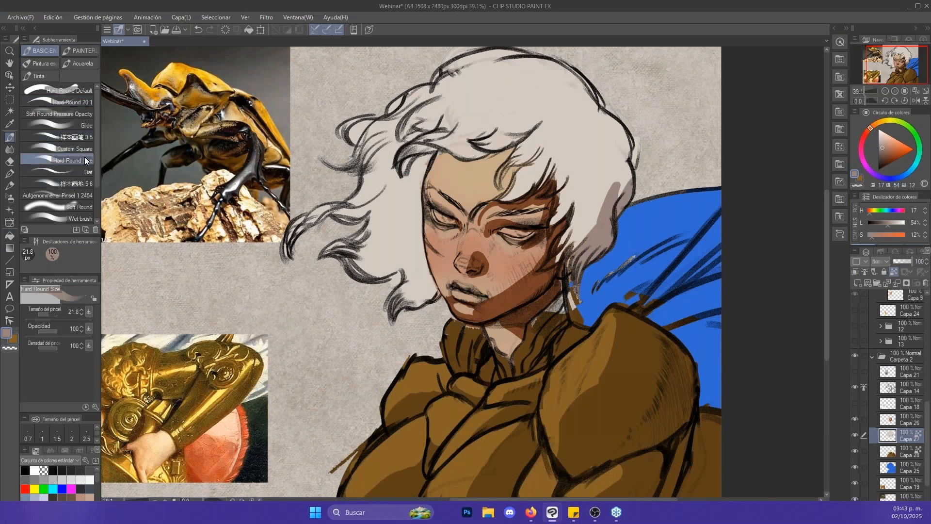
key(b)
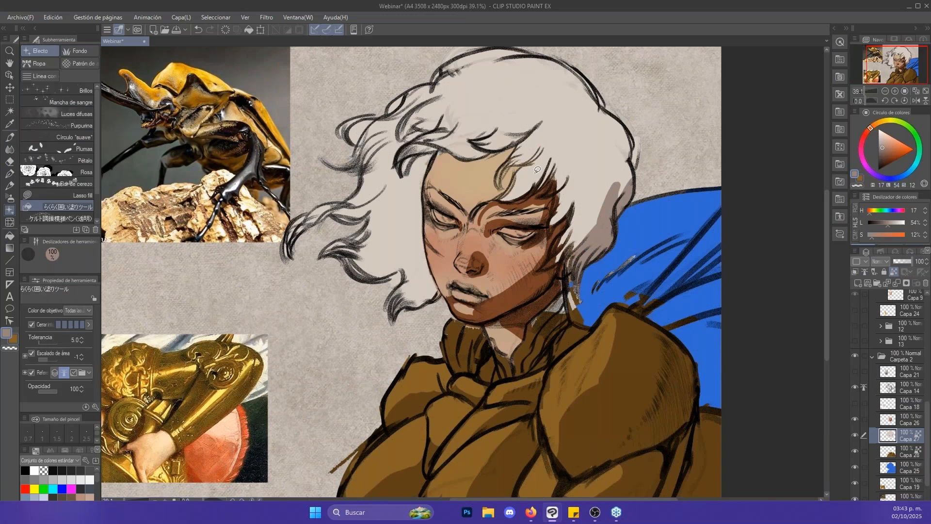
key(j)
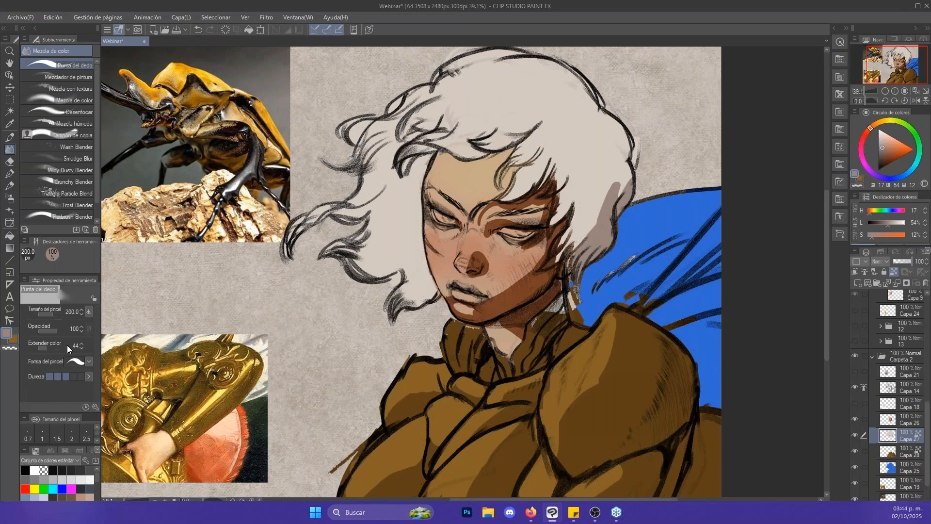
click(96, 408)
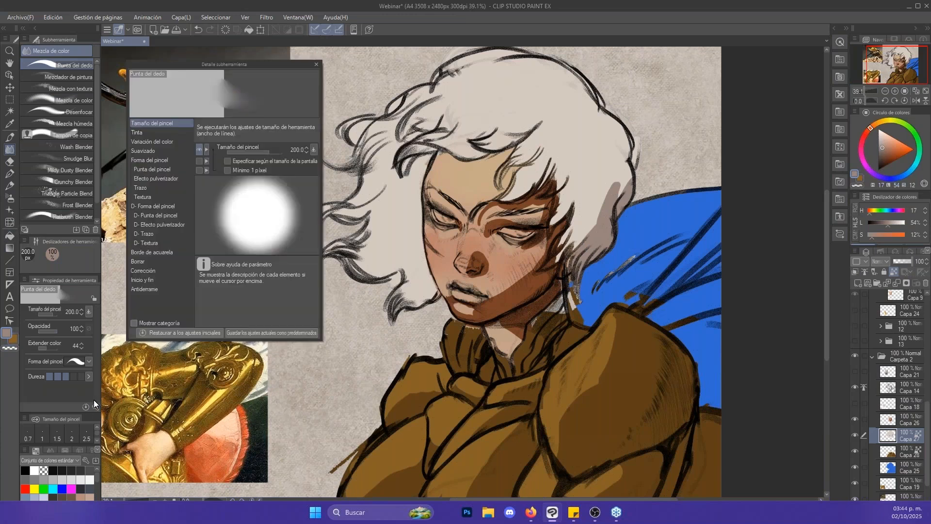
mouse_move(278, 66)
mouse_down()
mouse_move(638, 78)
mouse_move(642, 68)
mouse_up()
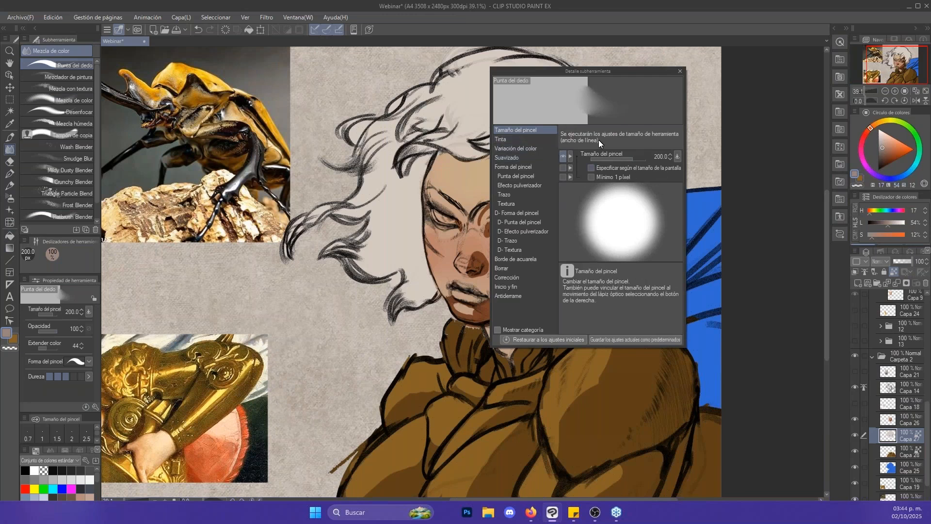
- Examine the Punta del dedo detail settings, from ink and brush tip to texture, watercolour edge and anti-overflow, and close them
click(537, 140)
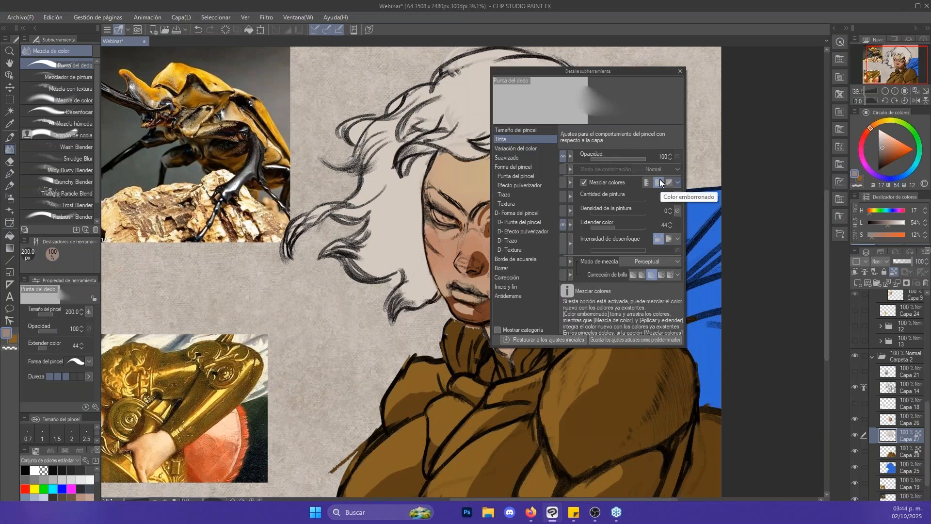
click(540, 147)
click(539, 158)
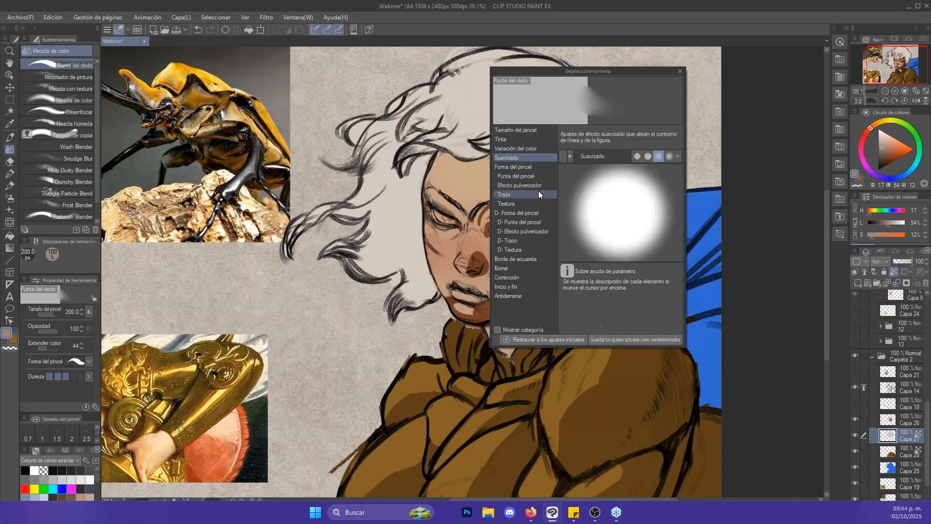
click(537, 167)
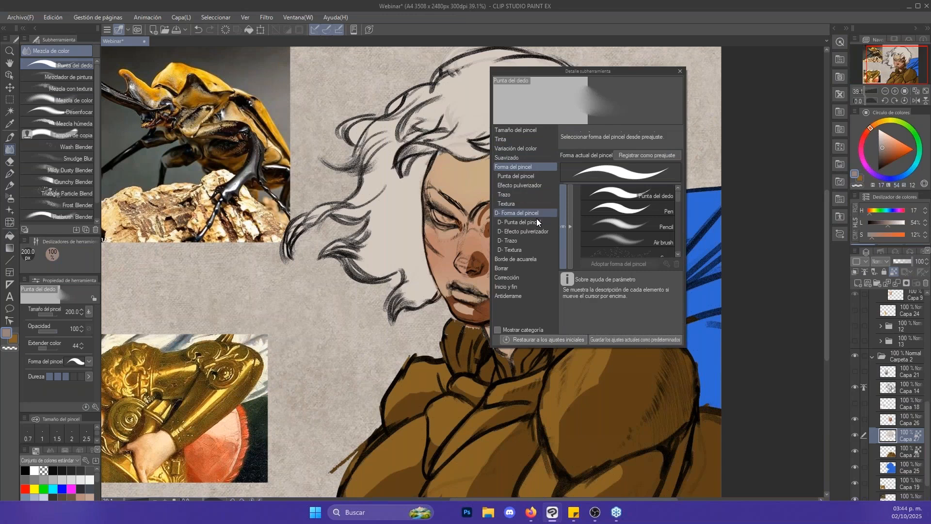
click(541, 175)
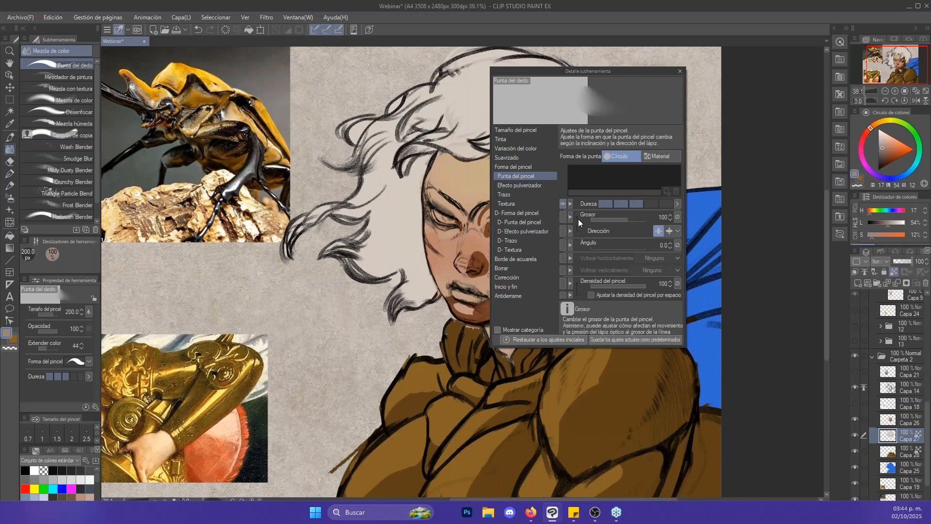
click(545, 186)
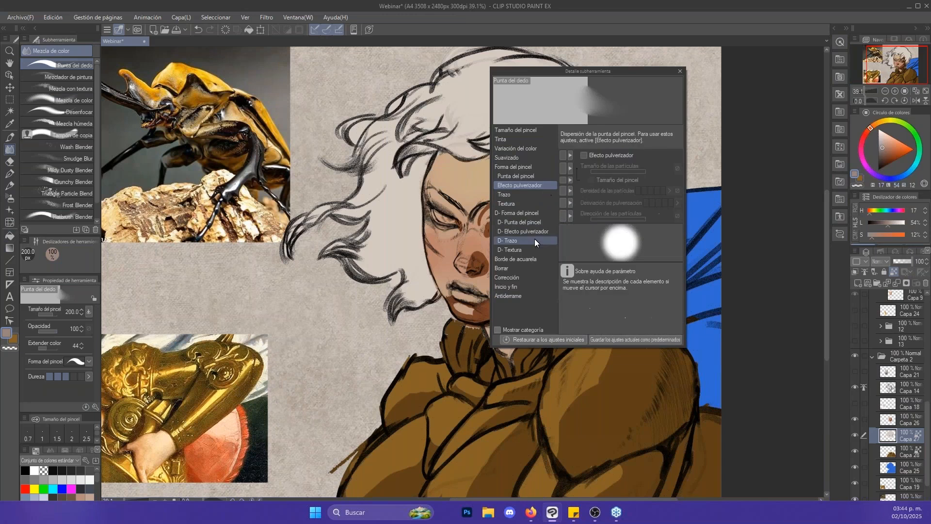
click(538, 196)
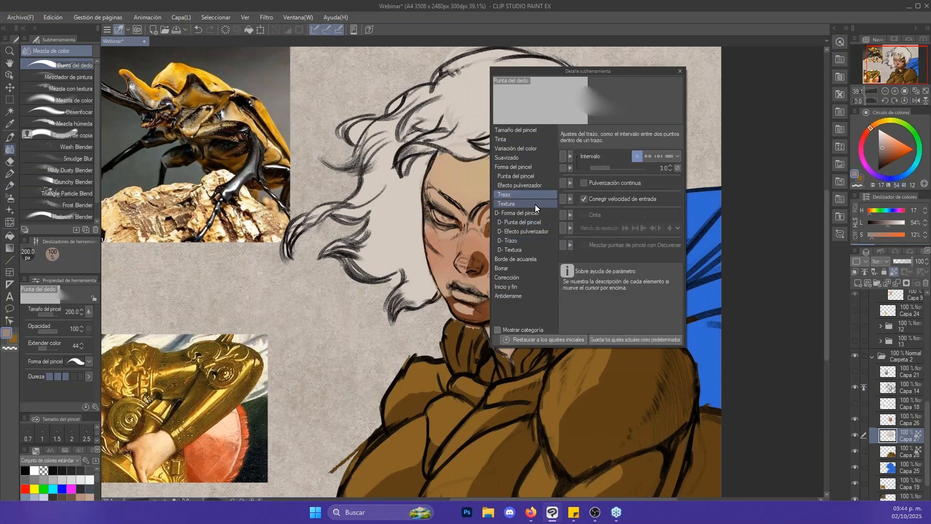
click(535, 206)
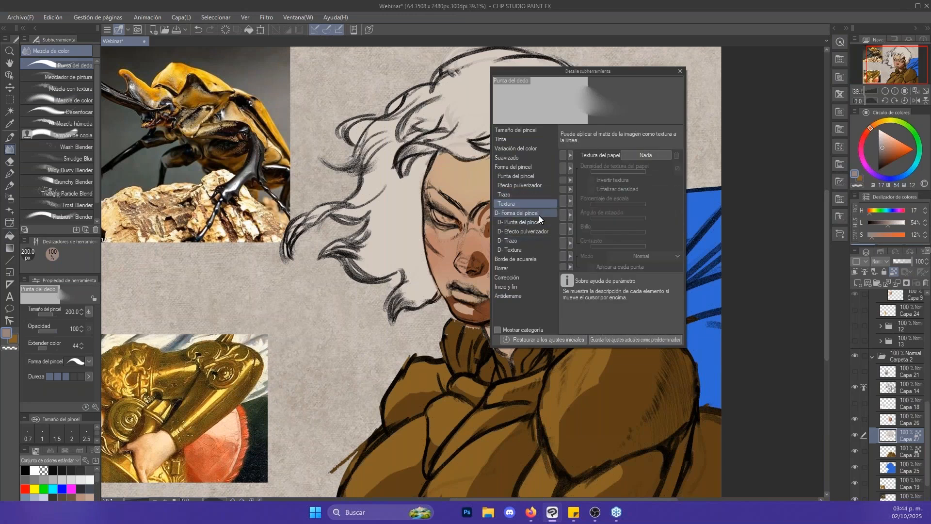
click(539, 214)
click(536, 266)
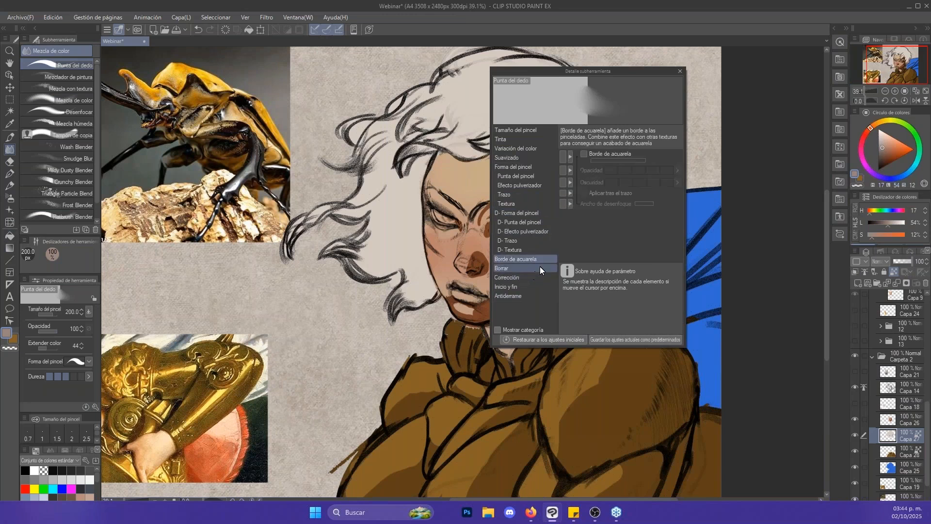
click(537, 276)
click(538, 286)
click(540, 294)
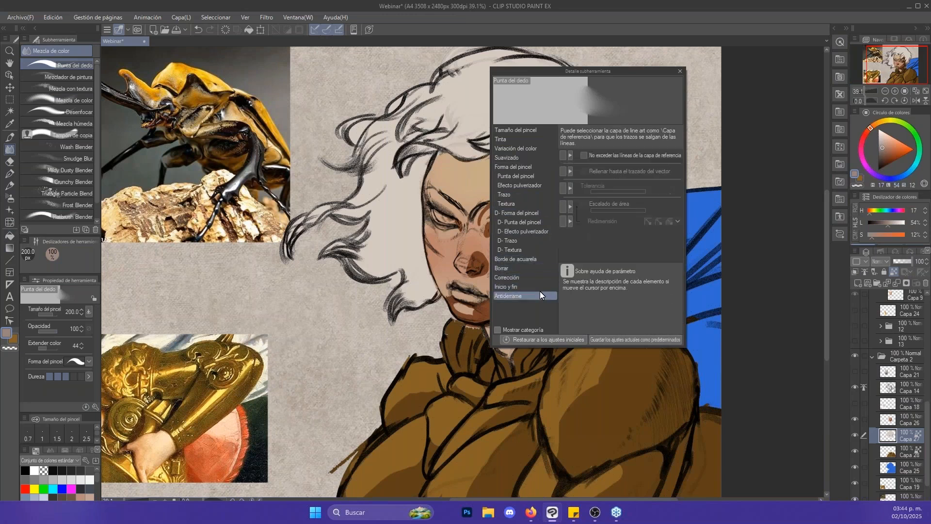
click(534, 139)
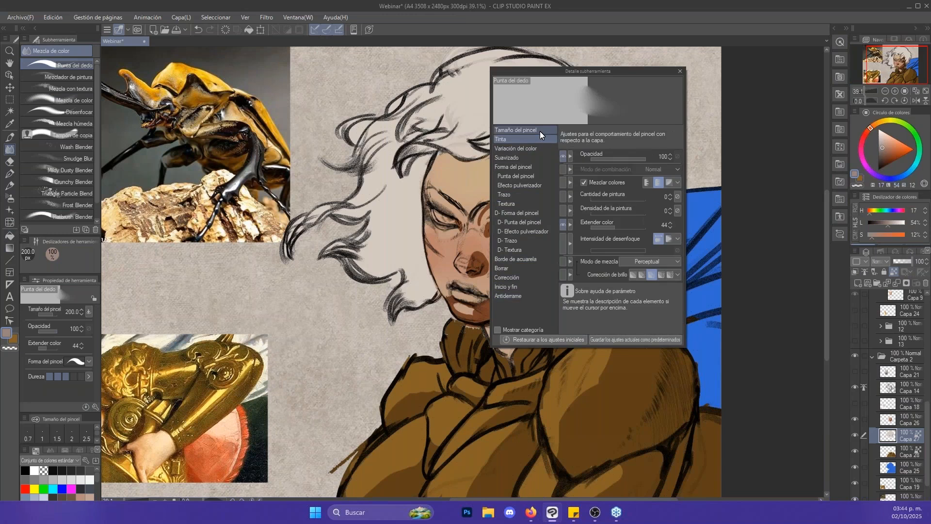
click(540, 130)
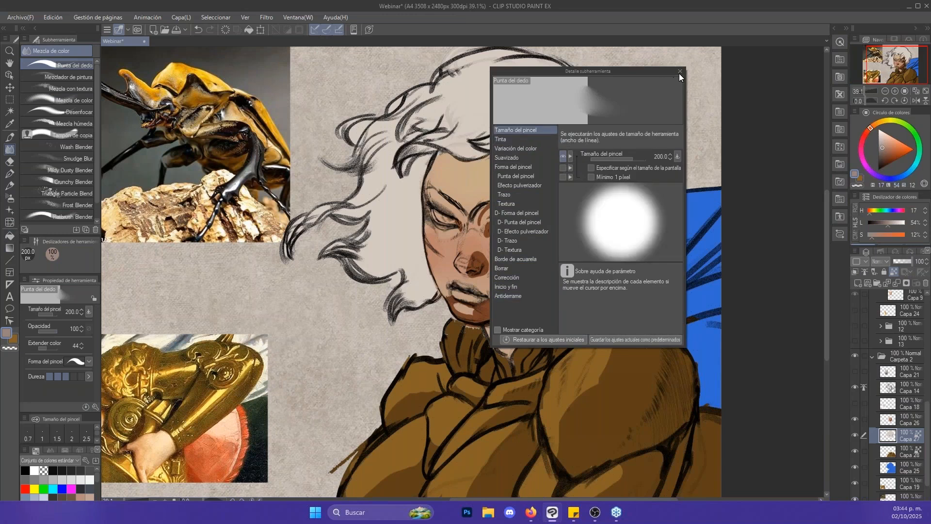
click(681, 71)
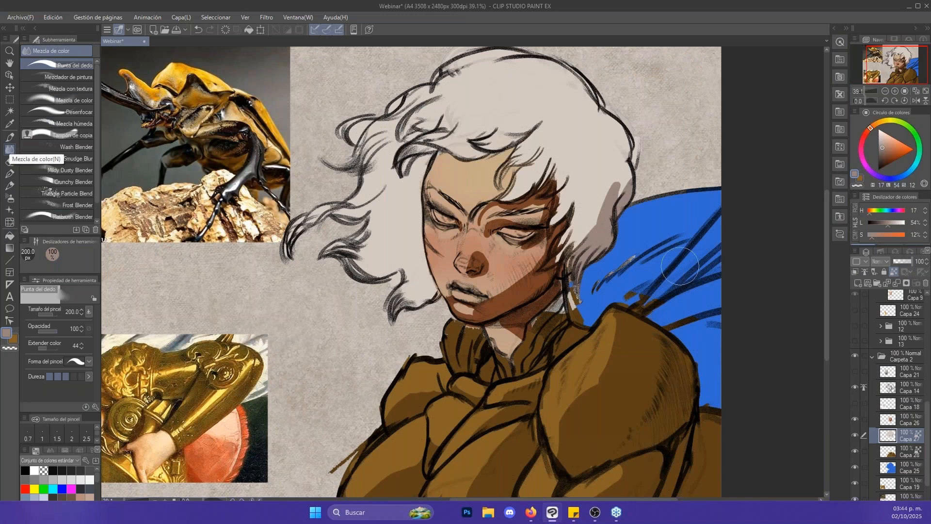
- Show the planar head reference layer Capa 21 and try a 70 px Hard Round Size shadow stroke on the hair above the temple, undoing it
key(b)
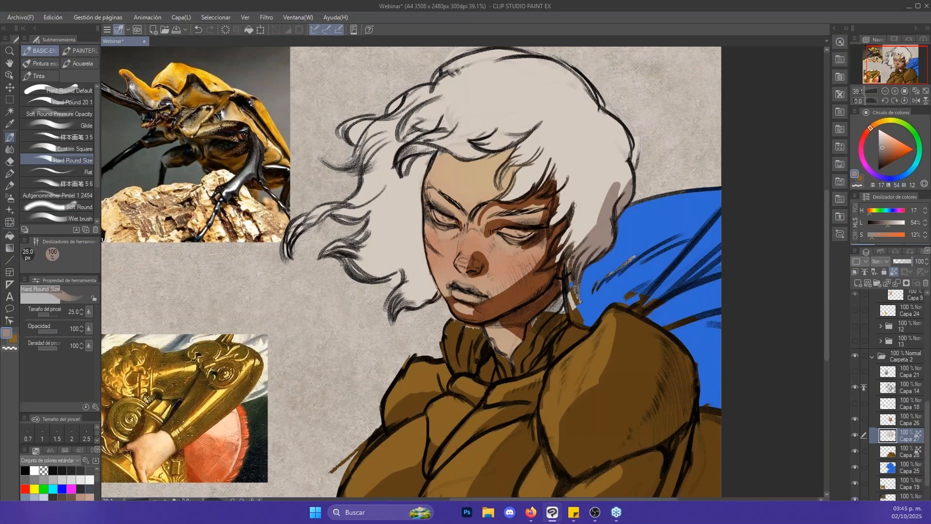
click(855, 372)
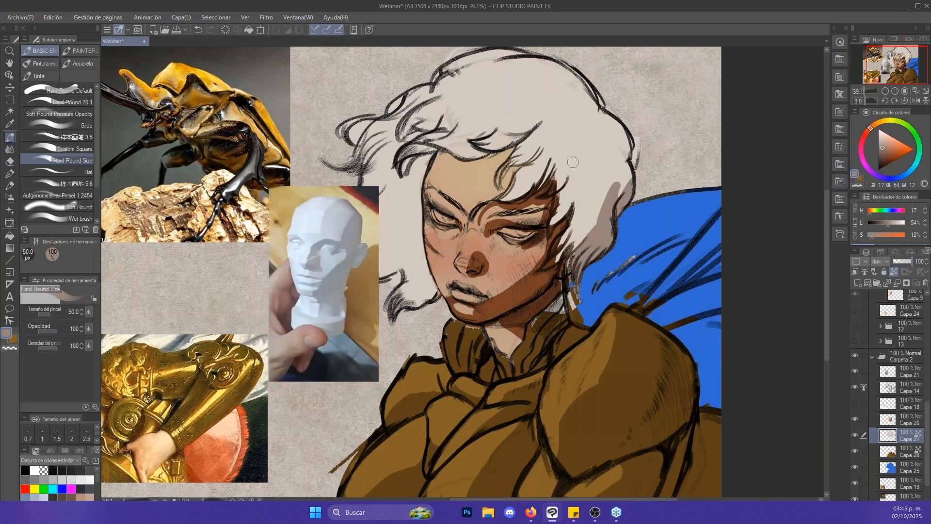
key(bracketright)
key(bracketright)
drag(559, 184, 579, 130)
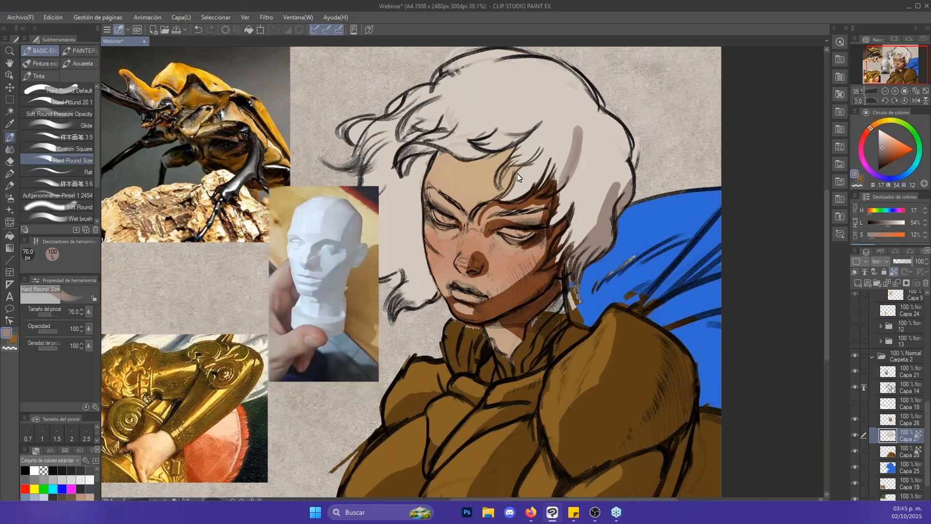
key(ctrl+z)
- Switch to the Hard Round 20 1 brush at 70 px and try a shadow stroke on the hair above the temple, undoing it
click(83, 104)
drag(563, 181, 578, 137)
key(ctrl+z)
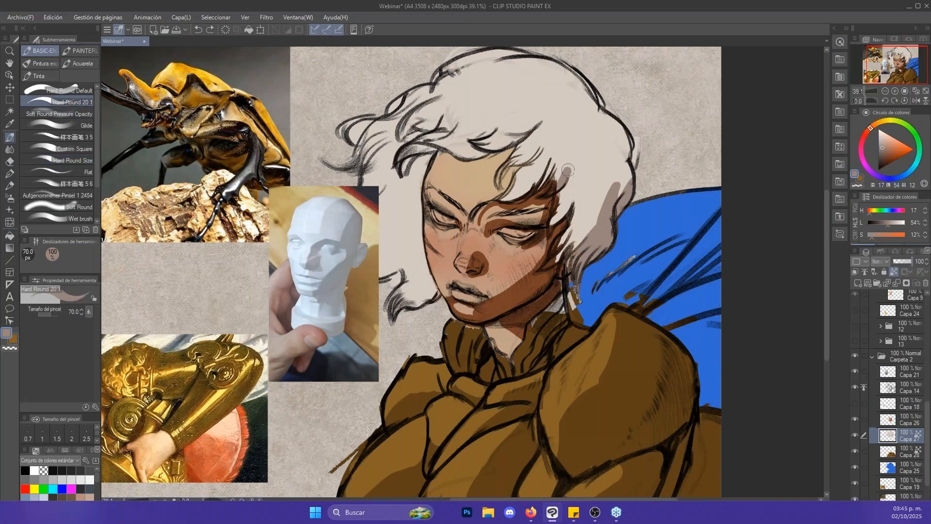
- Paint grey-brown shadow strokes on the hair beside the temple and ear, enlarging the Hard Round 20 1 brush to 120 px
drag(560, 181, 574, 148)
key(bracketright)
key(bracketright)
drag(554, 222, 589, 162)
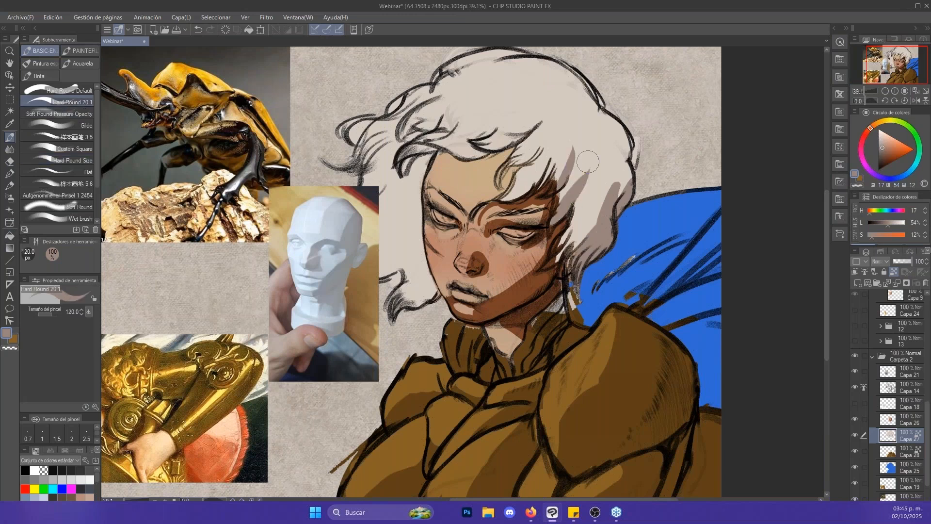
drag(564, 236, 575, 228)
mouse_move(560, 263)
mouse_down()
mouse_move(605, 217)
mouse_move(602, 207)
mouse_up()
- Shade the outer edge of the hair at the back of the head with a smaller brush
key(bracketleft)
key(bracketleft)
drag(612, 164, 615, 174)
drag(614, 208, 623, 161)
mouse_move(597, 110)
mouse_down()
mouse_move(550, 77)
mouse_move(627, 129)
mouse_move(631, 156)
mouse_move(629, 138)
mouse_move(626, 158)
mouse_move(603, 166)
mouse_move(626, 140)
mouse_move(598, 168)
mouse_move(610, 161)
mouse_move(607, 109)
mouse_up()
- Set the brush to 60 px and add curved shadow strands along the back of the hair up to the crown
key(bracketright)
key(bracketleft)
key(bracketleft)
key(bracketright)
drag(623, 146, 620, 121)
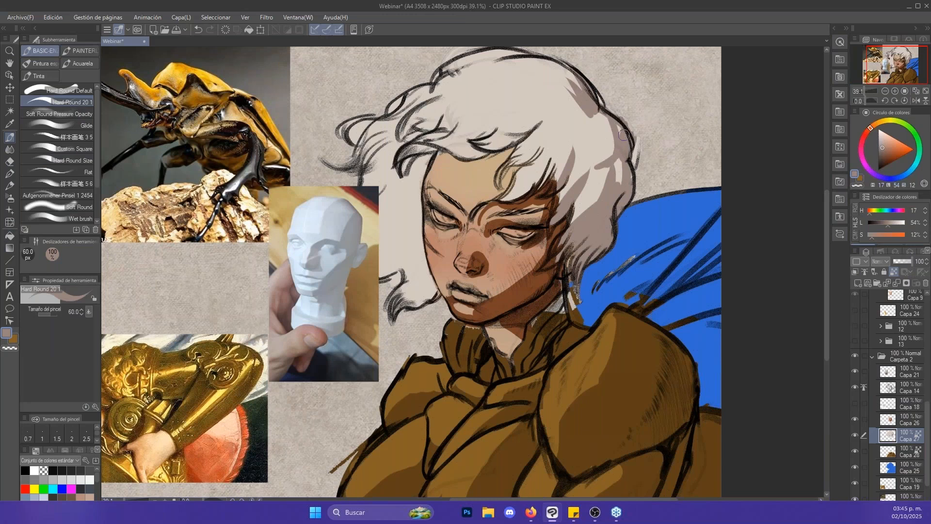
mouse_move(609, 195)
mouse_down()
mouse_move(628, 152)
mouse_move(579, 176)
mouse_move(607, 119)
mouse_move(606, 149)
mouse_move(610, 121)
mouse_up()
key(bracketleft)
key(bracketright)
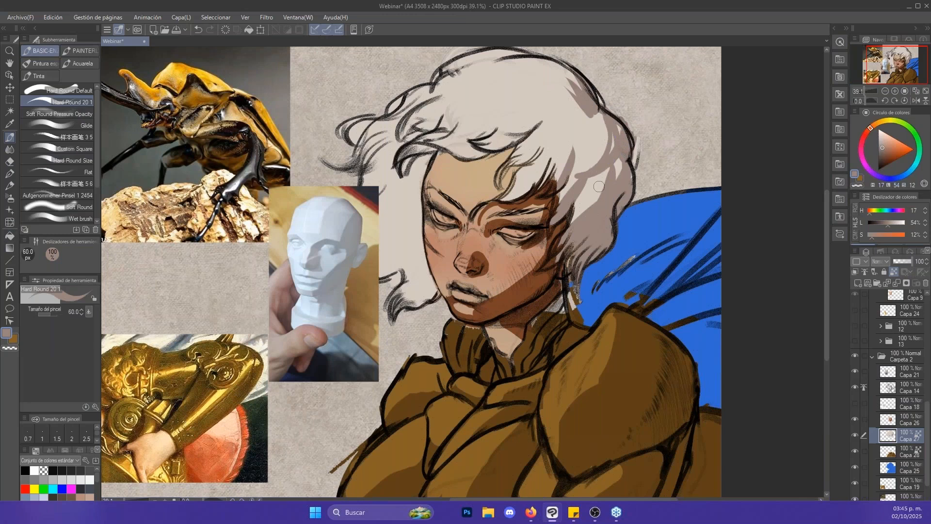
- Undo a stray stroke near the ear, enlarge the brush to 100 px and shade the locks falling over the temple
mouse_move(578, 214)
mouse_down()
mouse_move(593, 209)
mouse_move(574, 212)
mouse_up()
key(ctrl+z)
key(bracketright)
mouse_move(496, 199)
mouse_down()
mouse_move(541, 183)
mouse_move(523, 186)
mouse_move(538, 192)
mouse_move(552, 146)
mouse_move(579, 141)
mouse_up()
key(bracketleft)
key(bracketright)
key(bracketright)
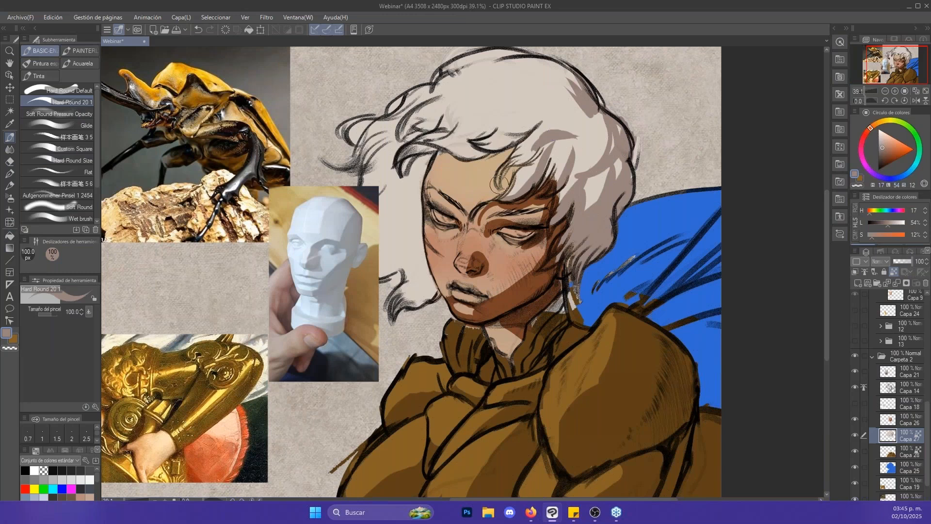
drag(499, 179, 537, 154)
- Block in the shadow under the fringe lock above the forehead with an 80 px brush, undoing the unwanted strokes
key(x)
alt+click(557, 102)
key(bracketleft)
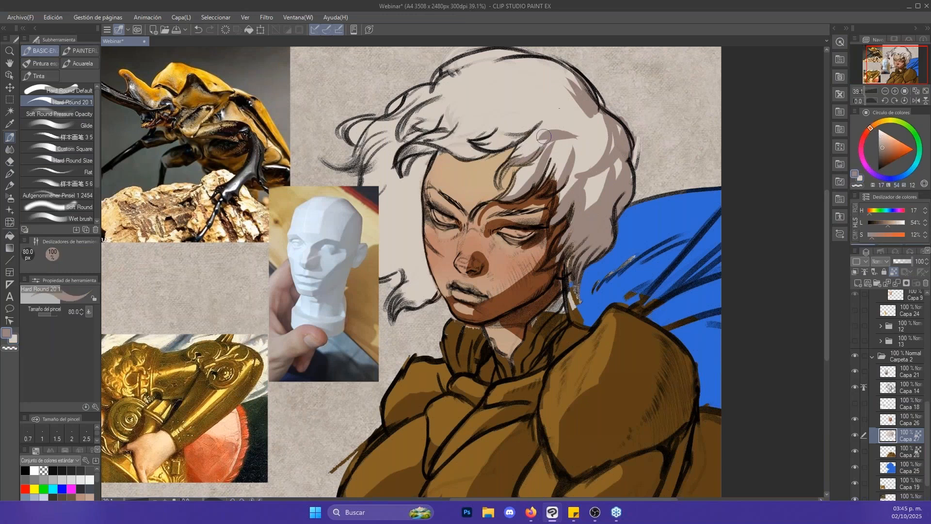
key(ctrl+z)
mouse_move(502, 131)
mouse_down()
mouse_move(548, 111)
mouse_move(480, 130)
mouse_move(506, 143)
mouse_up()
key(ctrl+z)
key(bracketright)
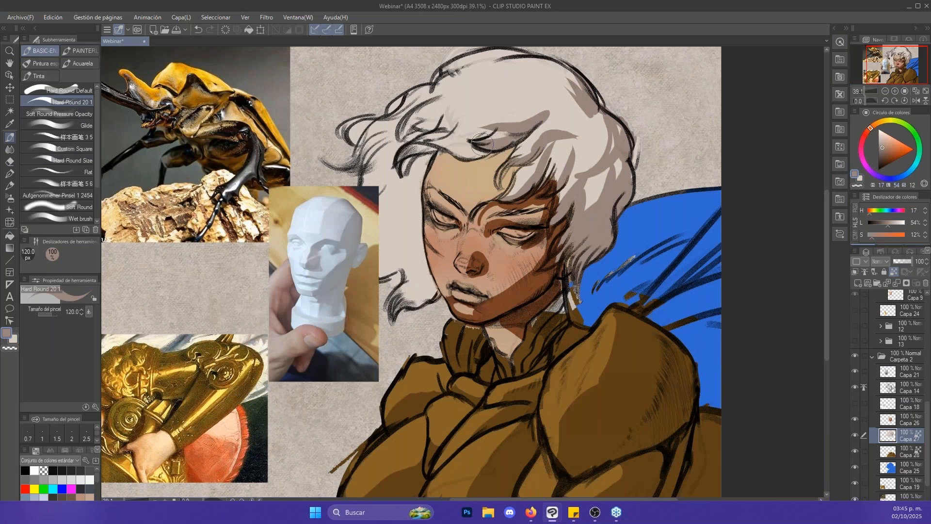
- Enlarge the brush to 170 px and shade the hair on the far side of the face, from forehead to jaw
key(bracketright)
mouse_move(429, 146)
mouse_down()
mouse_move(403, 171)
mouse_move(483, 160)
mouse_move(429, 143)
mouse_up()
drag(420, 176, 411, 210)
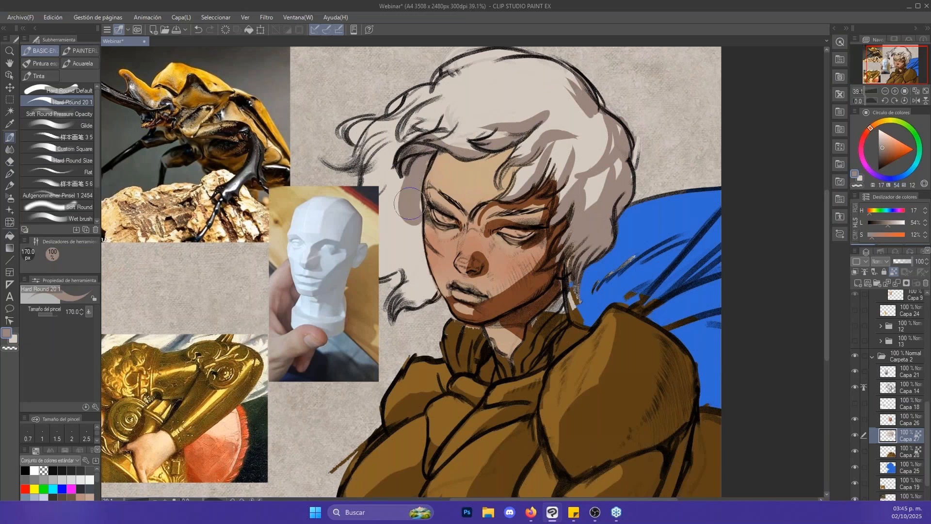
mouse_move(417, 169)
mouse_down()
mouse_move(376, 204)
mouse_move(417, 193)
mouse_move(395, 253)
mouse_move(404, 221)
mouse_move(389, 240)
mouse_move(401, 241)
mouse_move(403, 261)
mouse_move(387, 271)
mouse_move(401, 267)
mouse_move(417, 214)
mouse_move(418, 300)
mouse_up()
- Reduce the brush to 120 px and extend the far-side hair shadow outward in tapered locks
key(bracketright)
key(bracketright)
key(bracketleft)
key(bracketleft)
key(bracketleft)
drag(406, 197, 384, 235)
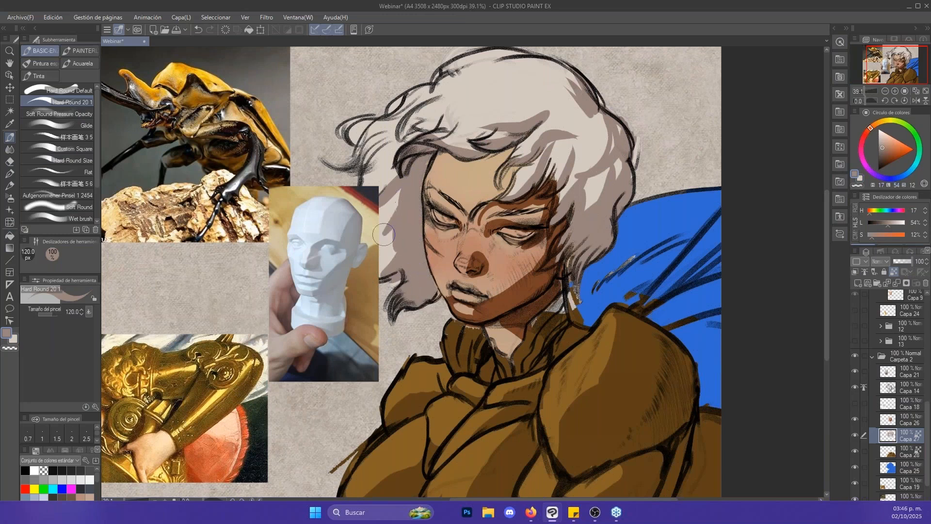
- Add a shadow stroke to the upper back of the hair and reduce the brush to 80 px
key(bracketright)
key(bracketleft)
drag(620, 135, 613, 154)
key(bracketleft)
key(bracketleft)
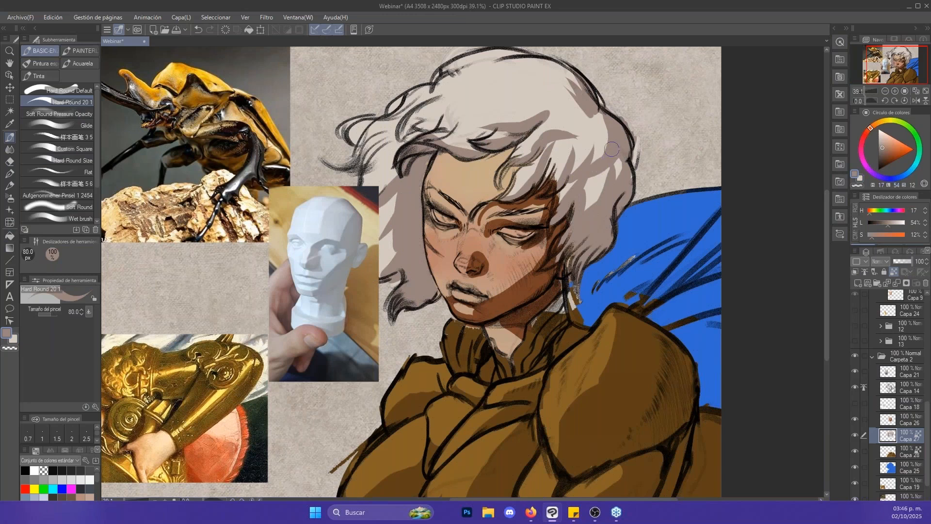
- Try a 100 px shadow stroke on the hair above the ear, undo it and return from the eraser to the brush
key(bracketright)
mouse_move(576, 135)
mouse_down()
mouse_move(567, 141)
mouse_move(577, 136)
mouse_up()
key(ctrl+z)
key(e)
key(ctrl+z)
key(b)
- Hide the reference layer Capa 21 and shade the long windblown strand with a 120 px brush
click(856, 372)
key(bracketright)
mouse_move(342, 216)
mouse_down()
mouse_move(359, 213)
mouse_move(295, 236)
mouse_move(287, 261)
mouse_move(296, 226)
mouse_up()
key(bracketleft)
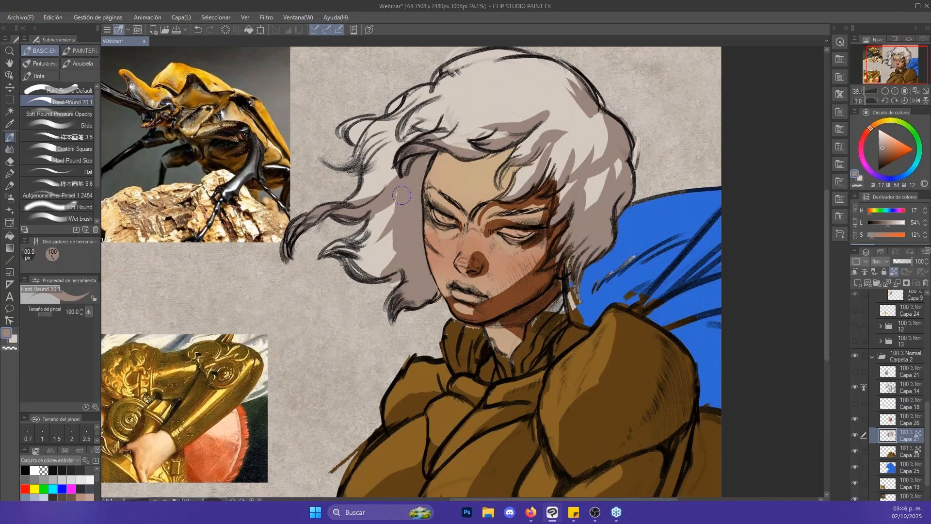
- Try an 80 px stroke on the windblown hair, undo it and switch to the lighter hair colour
key(bracketleft)
mouse_move(381, 235)
mouse_down()
mouse_move(369, 245)
mouse_move(394, 228)
mouse_move(379, 246)
mouse_move(391, 235)
mouse_move(361, 247)
mouse_move(396, 245)
mouse_move(377, 240)
mouse_up()
key(ctrl+z)
key(x)
key(x)
key(x)
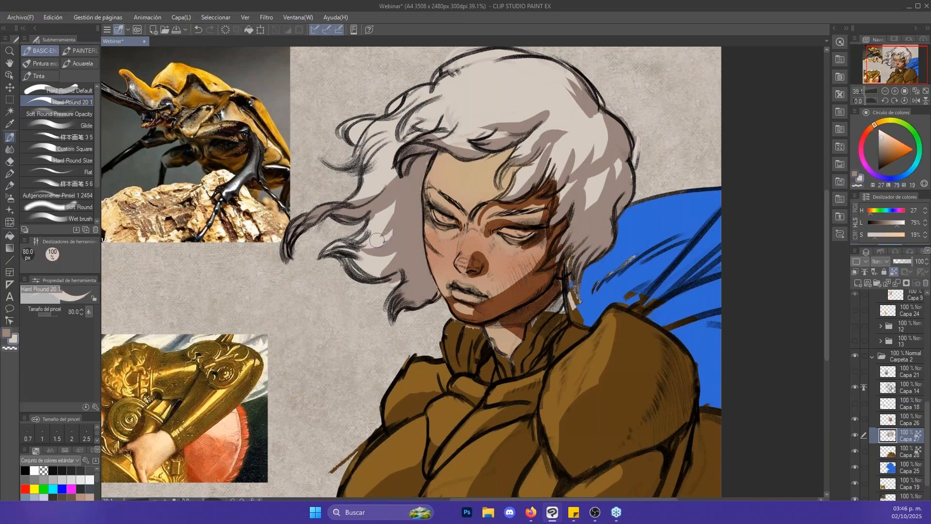
key(x)
key(x)
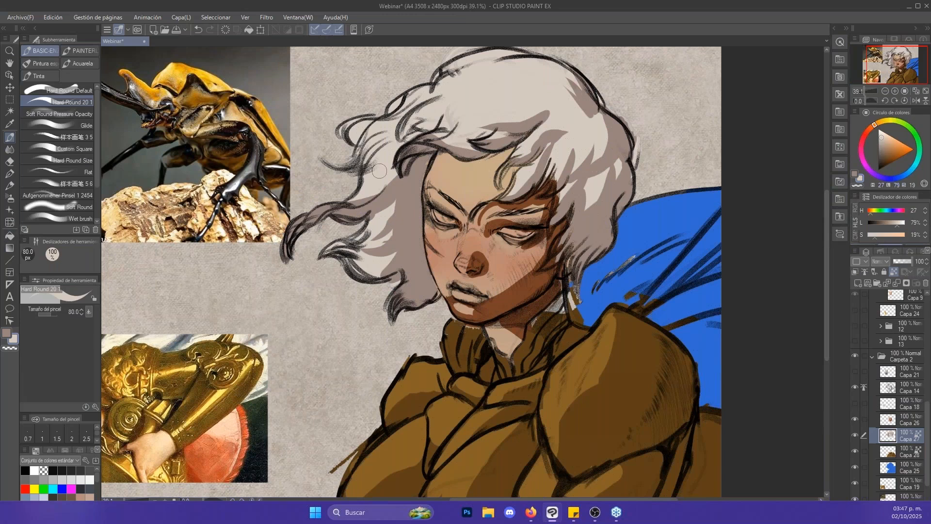
- Refine the light and shadow shapes on the windblown hair beside the forehead with 80 and 70 px strokes, alternating both hair colours
alt+click(370, 149)
mouse_move(371, 149)
mouse_down()
mouse_move(389, 132)
mouse_move(384, 149)
mouse_move(376, 153)
mouse_move(377, 139)
mouse_move(422, 108)
mouse_move(400, 137)
mouse_move(437, 125)
mouse_move(401, 141)
mouse_up()
key(bracketleft)
key(bracketleft)
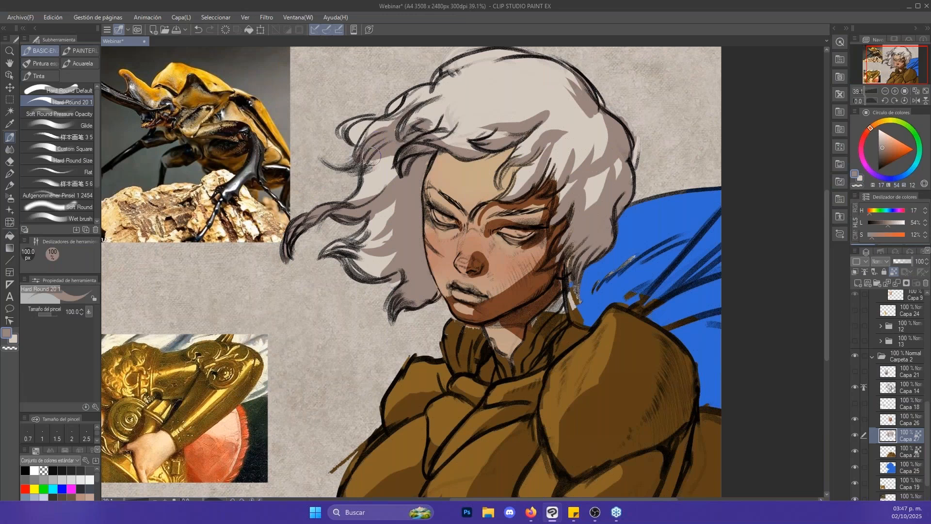
alt+click(410, 150)
alt+click(392, 153)
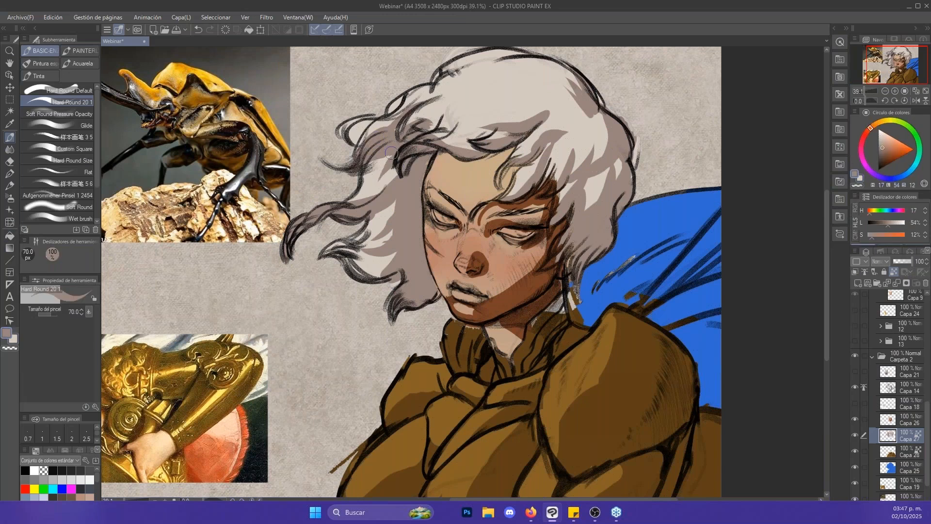
alt+click(406, 148)
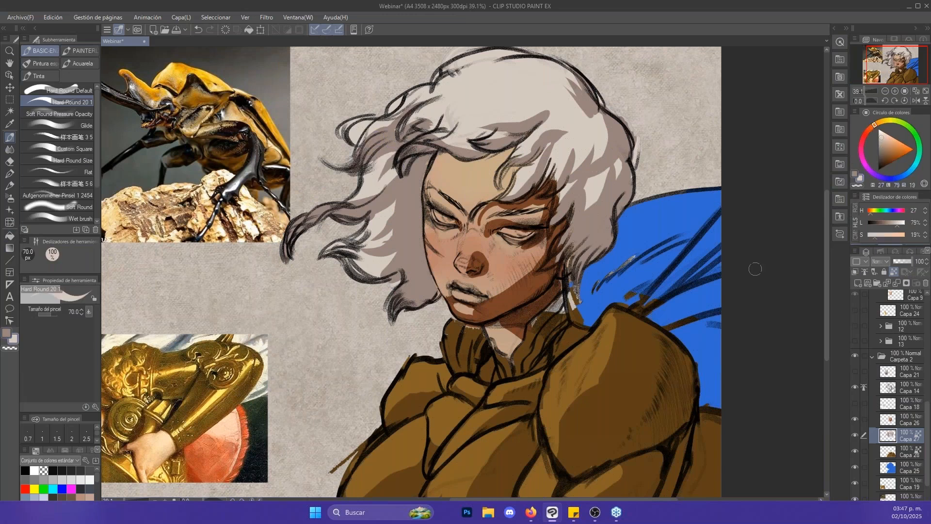
drag(667, 166, 691, 205)
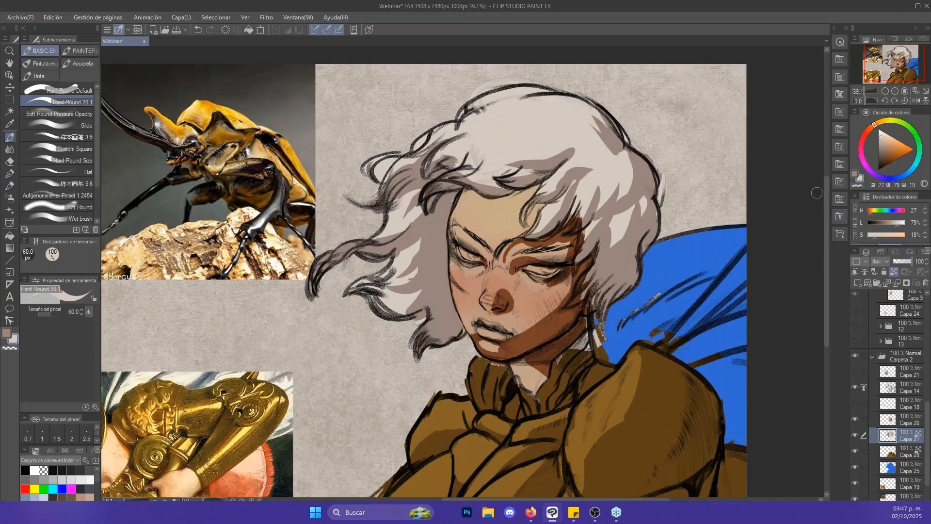
- Draw a simple black eye with clean single lines beside the head using a 15 px brush, and undo it
key([)
key([)
key([)
key([)
key([)
key([)
drag(886, 148, 878, 172)
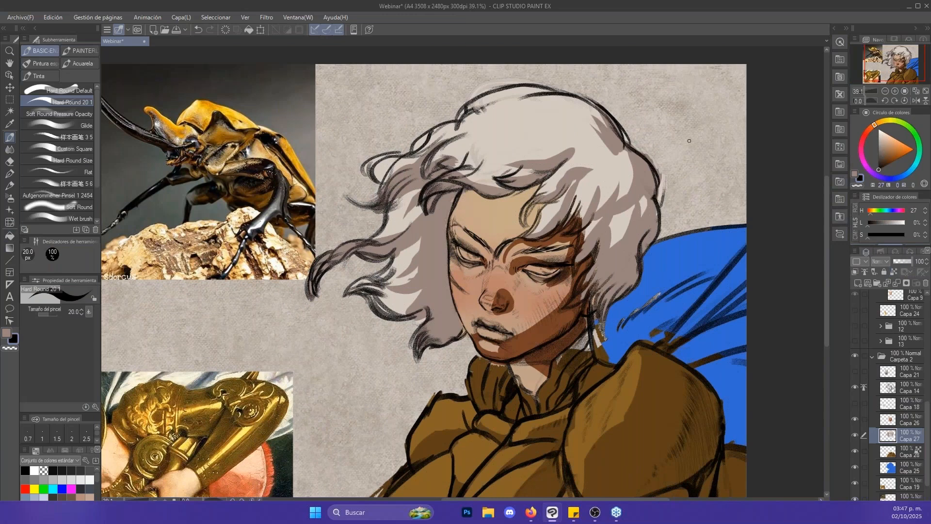
key([)
key([)
mouse_move(650, 120)
mouse_down()
mouse_move(698, 126)
mouse_move(672, 118)
mouse_up()
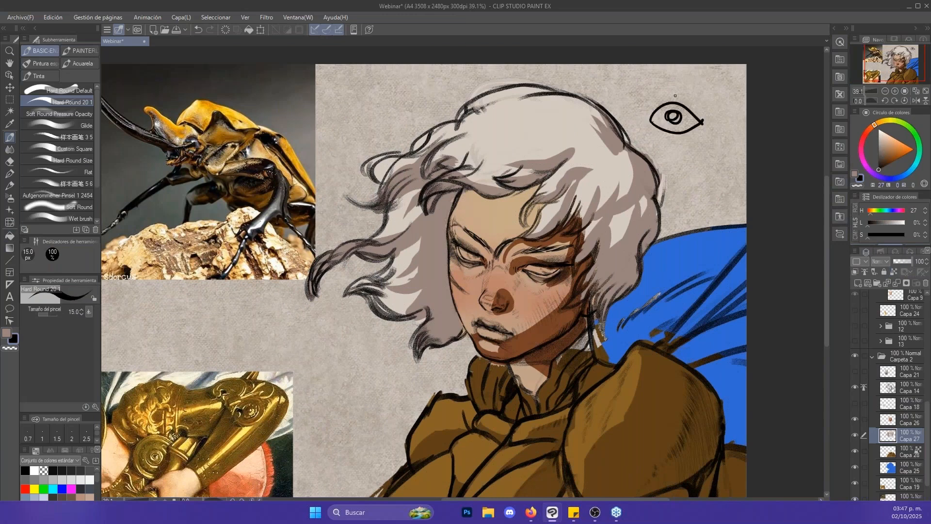
key(ctrl+z)
key(ctrl+z)
key(ctrl+z)
- Sketch an eye with loose, repeated black strokes beside the head at 17 px, and undo it
key(])
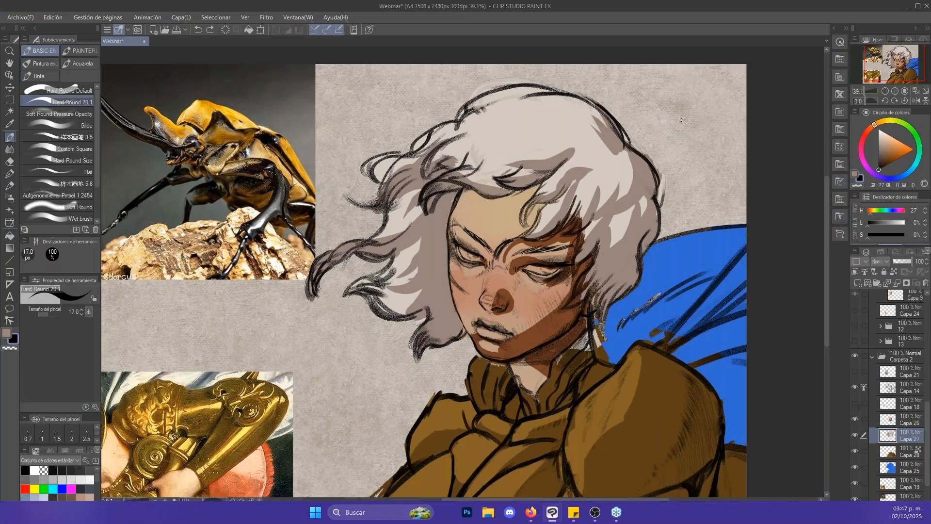
mouse_move(688, 98)
mouse_down()
mouse_move(690, 138)
mouse_move(666, 118)
mouse_move(705, 113)
mouse_move(651, 124)
mouse_move(716, 111)
mouse_up()
mouse_move(647, 125)
mouse_down()
mouse_move(713, 108)
mouse_move(665, 121)
mouse_move(698, 131)
mouse_move(659, 125)
mouse_move(695, 140)
mouse_move(720, 123)
mouse_move(660, 127)
mouse_move(692, 129)
mouse_up()
mouse_move(672, 120)
mouse_down()
mouse_move(690, 110)
mouse_move(712, 117)
mouse_up()
key(ctrl+z)
key(ctrl+z)
key(ctrl+z)
key(ctrl+z)
key(ctrl+z)
key(ctrl+z)
key(ctrl+z)
key(ctrl+z)
key(ctrl+z)
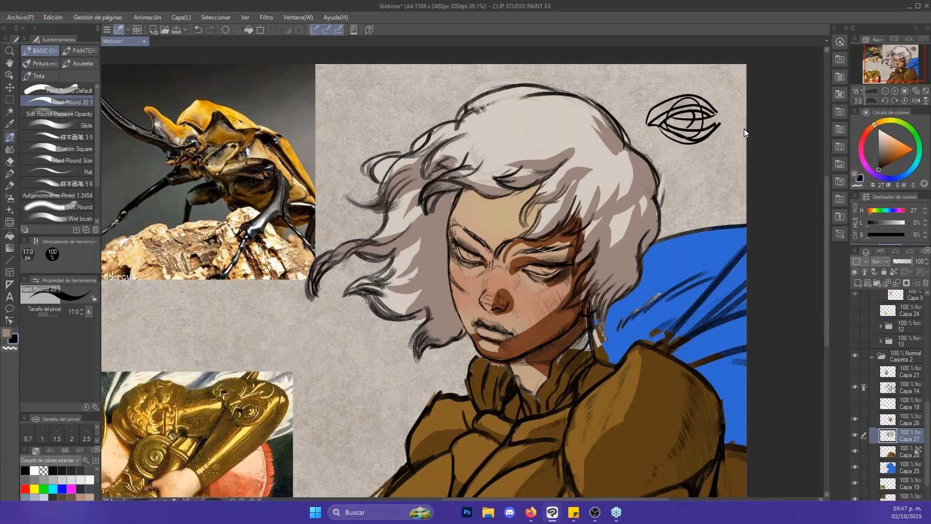
key(ctrl+z)
key(ctrl+z)
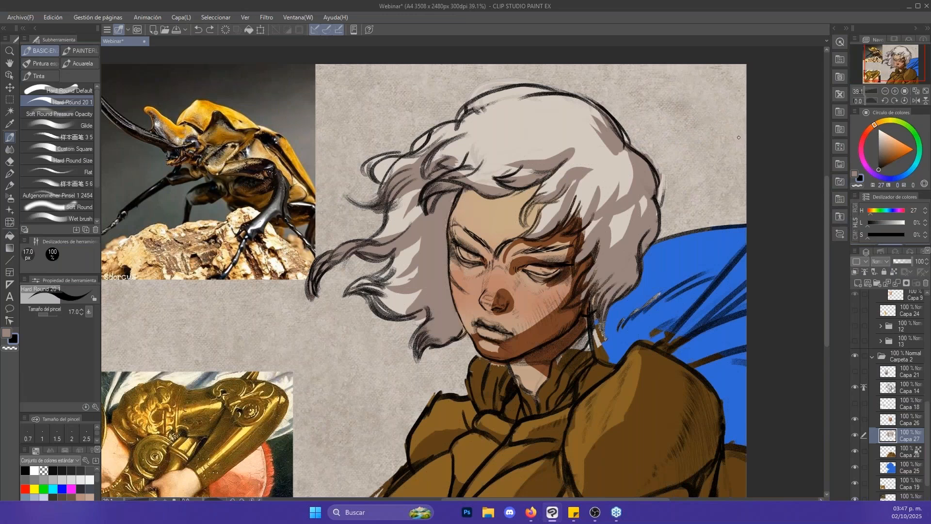
- Hide and show the hair layer Capa 27, lock its transparent pixels and set the brush to 20 px
click(889, 422)
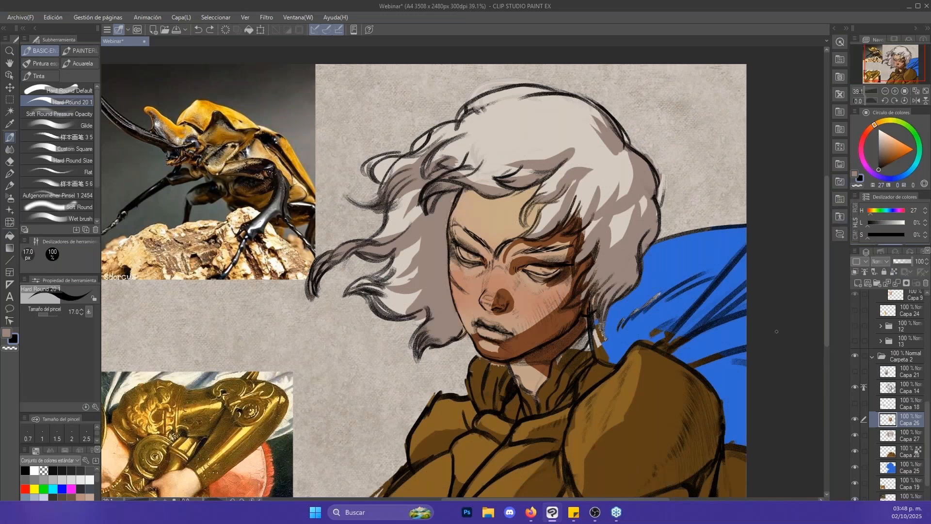
click(857, 417)
click(857, 438)
click(856, 436)
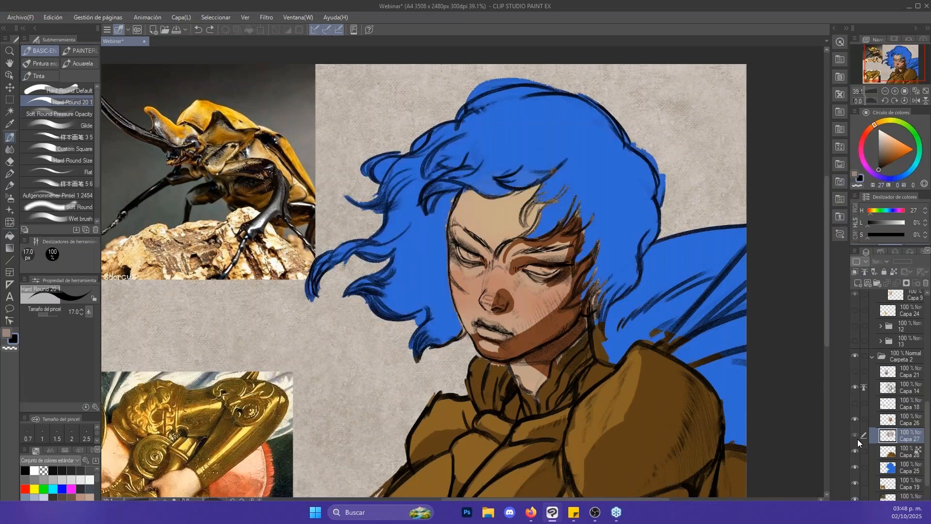
click(855, 436)
click(893, 270)
key(bracketright)
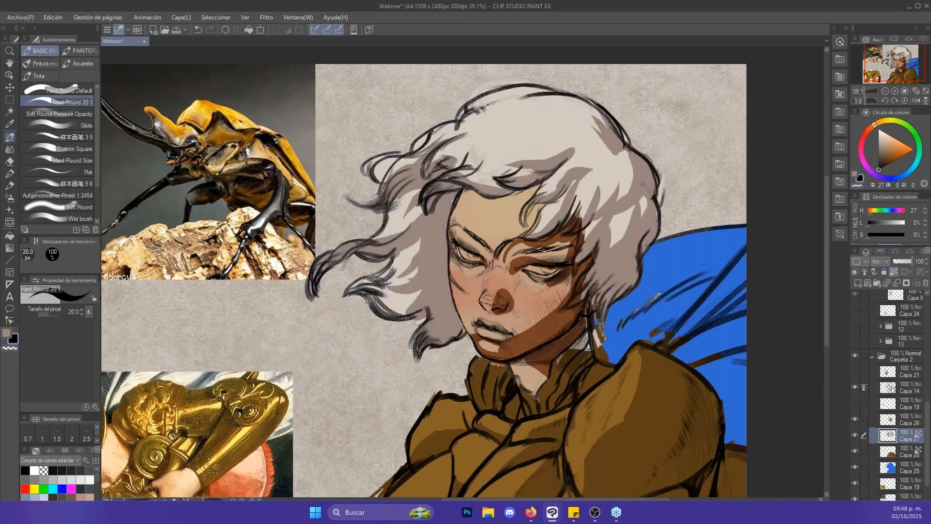
- Sample the light hair colour, undo the last dab and choose the Glide brush
alt+click(616, 161)
alt+click(616, 161)
key(ctrl+z)
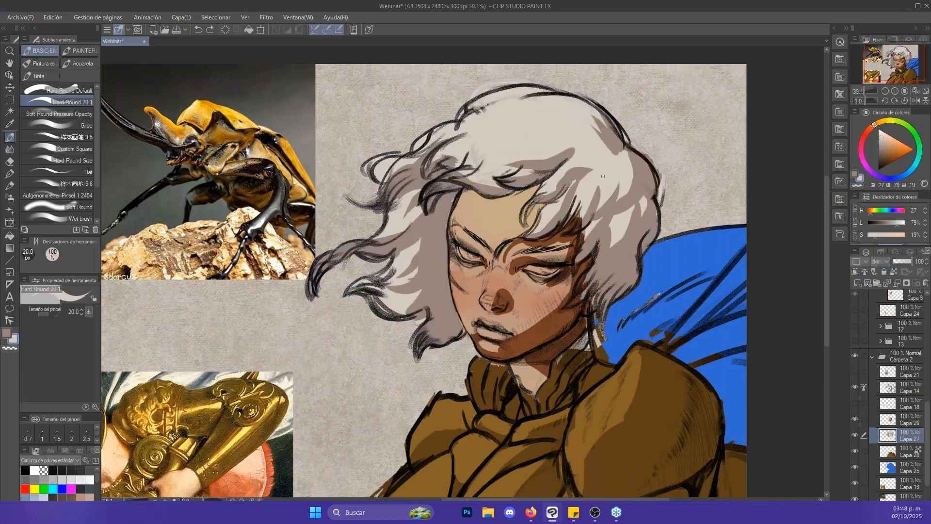
click(84, 123)
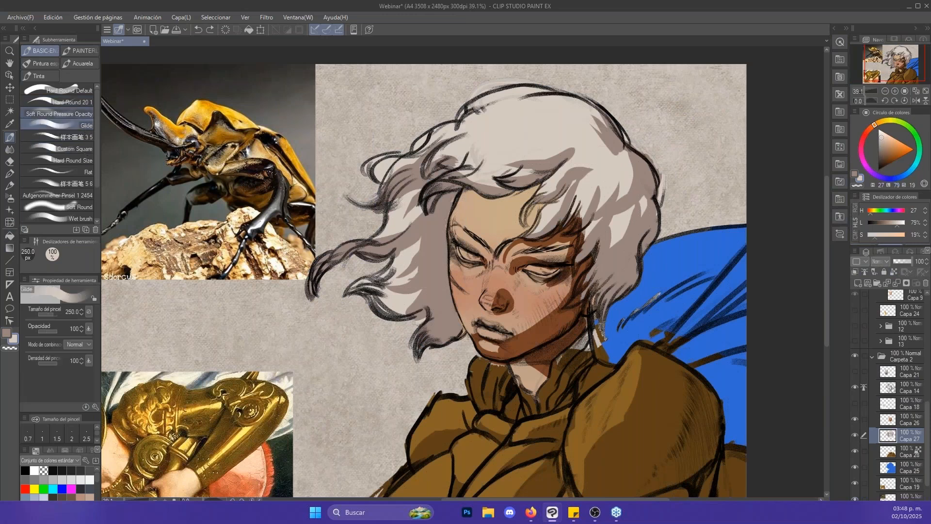
- Fill the blue cape on layer Capa 25 with dark violet (hue 265, luminosity 22%, saturation 15%)
drag(665, 294, 617, 222)
click(891, 467)
drag(697, 281, 676, 279)
key(g)
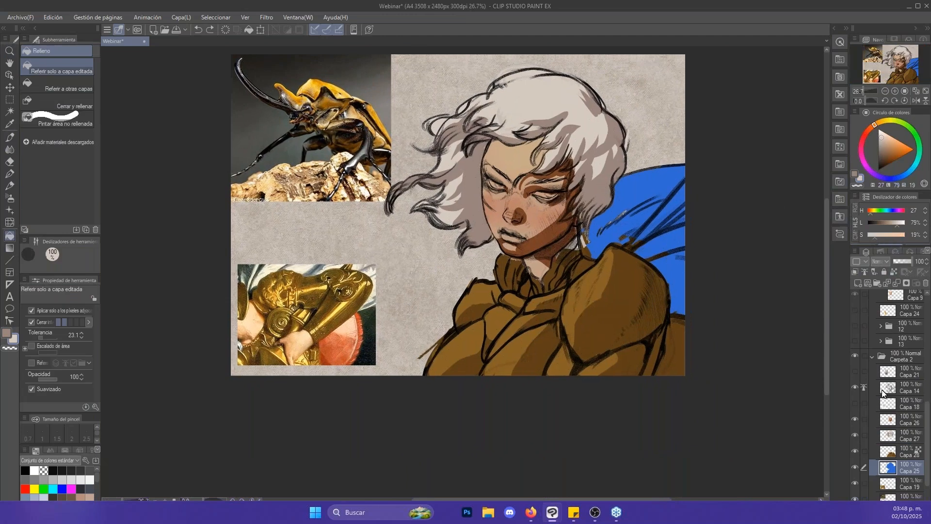
drag(886, 167, 885, 162)
click(878, 177)
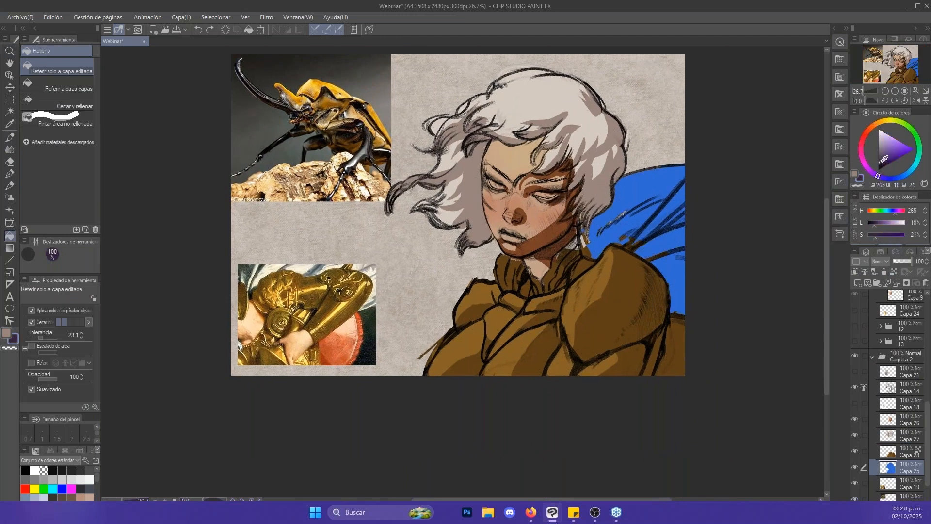
click(881, 161)
click(657, 193)
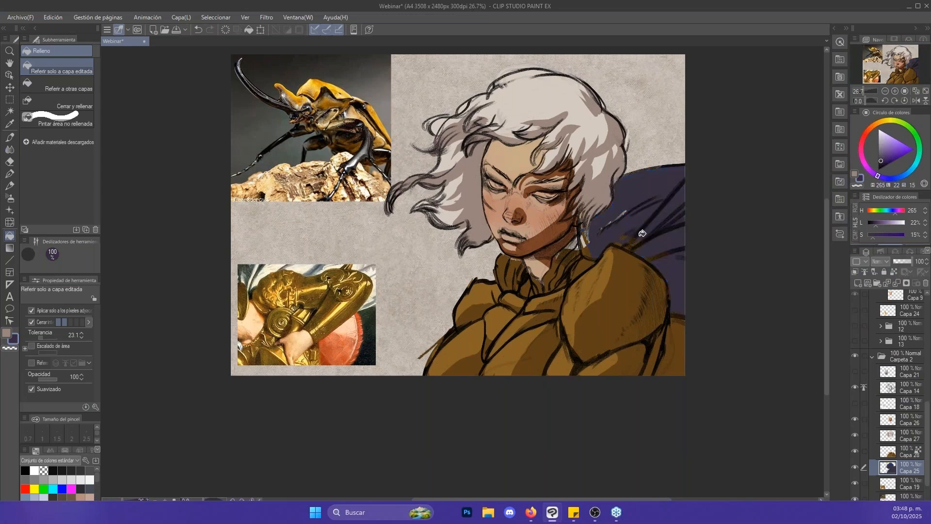
- Unlock the transparent pixels of the armour layer Capa 28 and erase the stray brown marks over the cape
key(b)
click(896, 452)
click(895, 272)
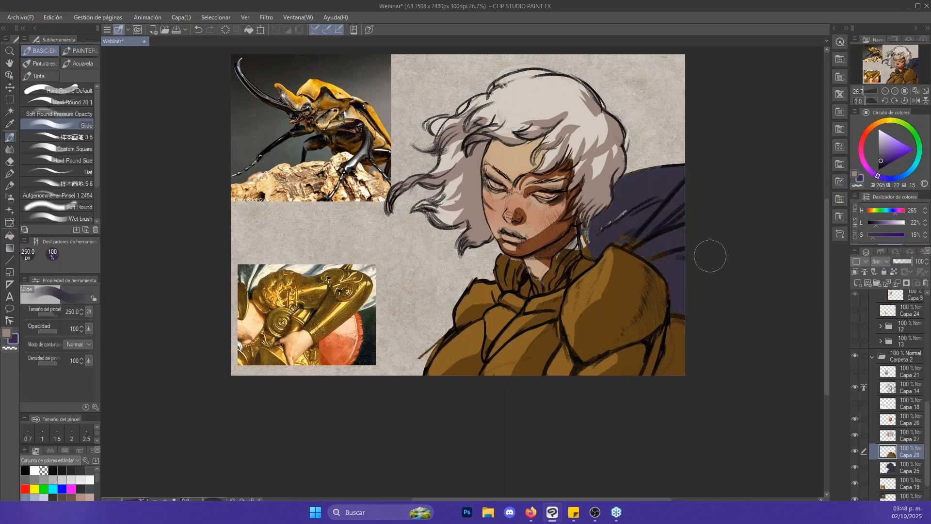
key(e)
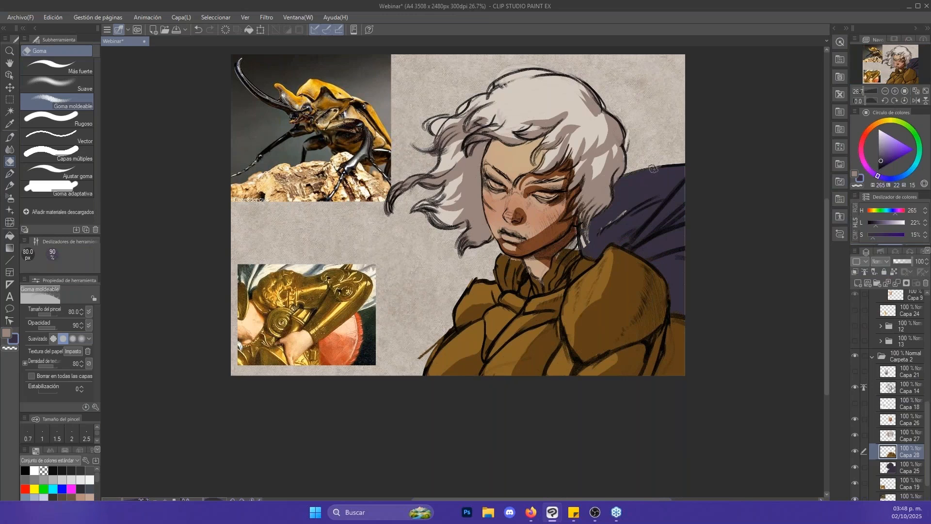
key(slash)
drag(655, 166, 679, 173)
- Return to the Glide brush, choose a lighter greyish violet (hue 265, luminosity 39%, saturation 10%) and reduce the size to 80 px
key(b)
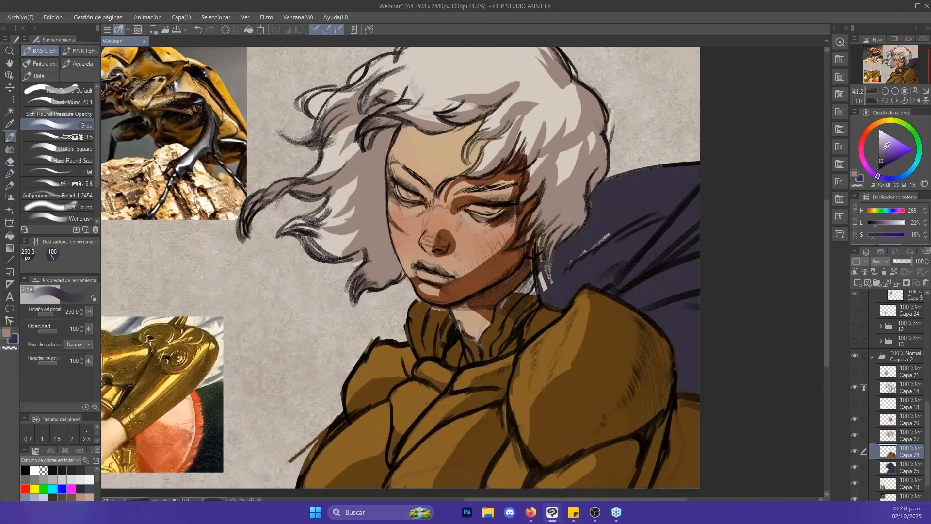
click(882, 154)
click(881, 154)
key(bracketleft)
key(bracketleft)
key(bracketleft)
key(bracketleft)
key(bracketleft)
key(bracketleft)
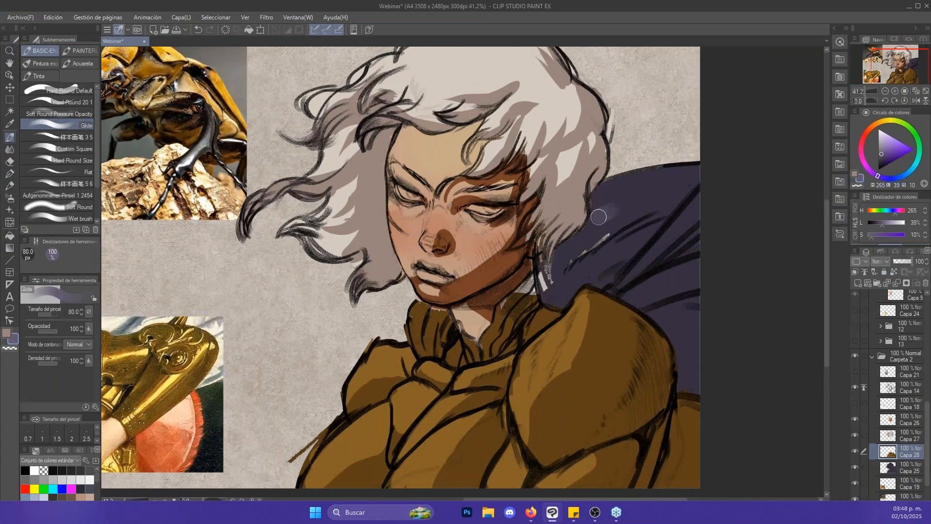
- Try lighter violet strokes over the cape with the armour layer Capa 28 active, and undo them
drag(597, 217, 675, 186)
key(ctrl+z)
key(bracketright)
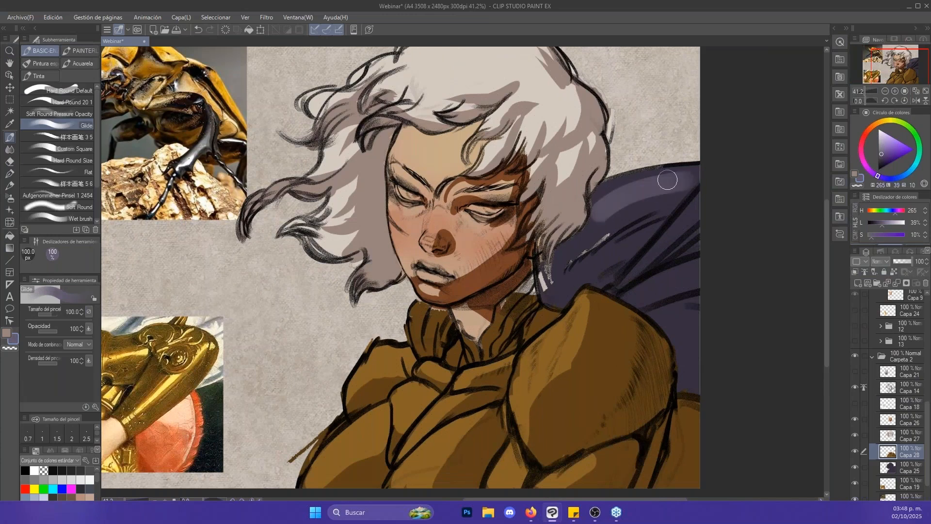
click(894, 272)
key(bracketright)
key(ctrl+z)
- Lock the transparent pixels of Capa 25 and paint lighter violet areas along the cape's folds with 120 and 100 px strokes
click(900, 469)
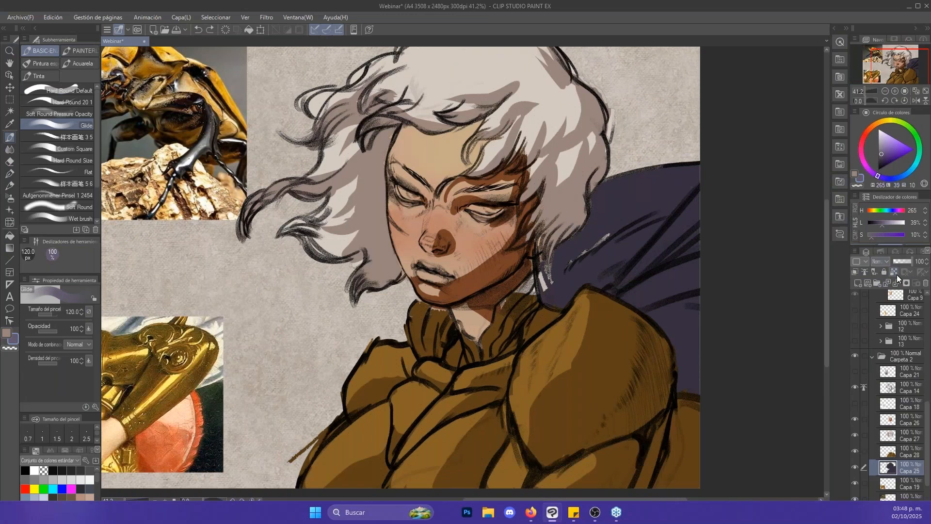
click(895, 273)
mouse_move(575, 232)
mouse_down()
mouse_move(645, 191)
mouse_move(574, 224)
mouse_move(594, 206)
mouse_move(690, 179)
mouse_up()
mouse_move(599, 215)
mouse_down()
mouse_move(538, 282)
mouse_move(591, 270)
mouse_move(562, 278)
mouse_move(610, 247)
mouse_up()
key([)
drag(556, 294, 621, 239)
- Switch to the dark violet of the cape, undo the last stroke and reduce the brush to 80 px
key(x)
alt+click(624, 257)
key(ctrl+z)
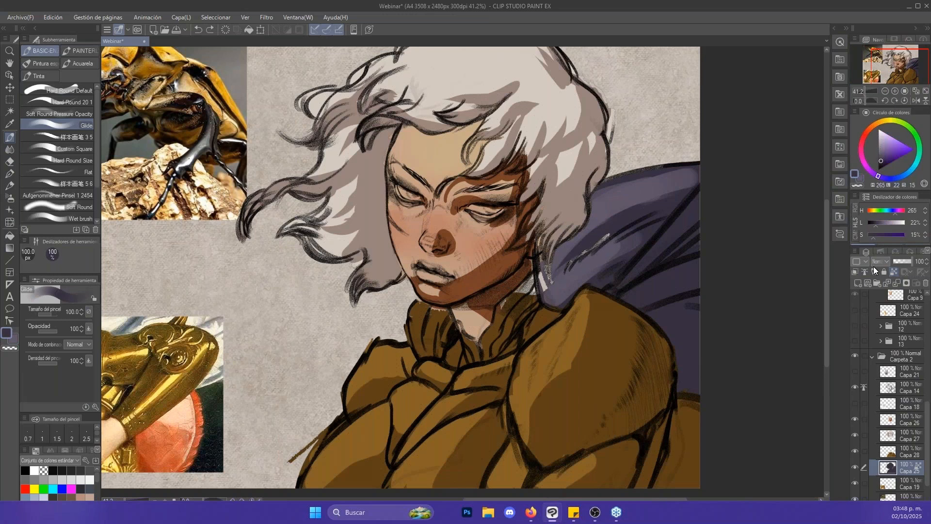
key([)
- Hide and show the line art layer Capa 14 to examine the colour shapes on their own
click(856, 386)
click(856, 387)
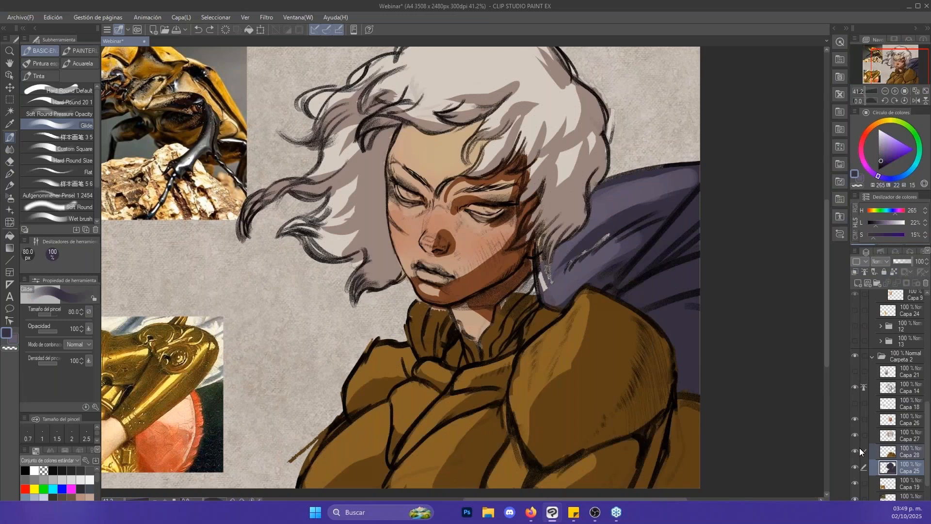
click(855, 383)
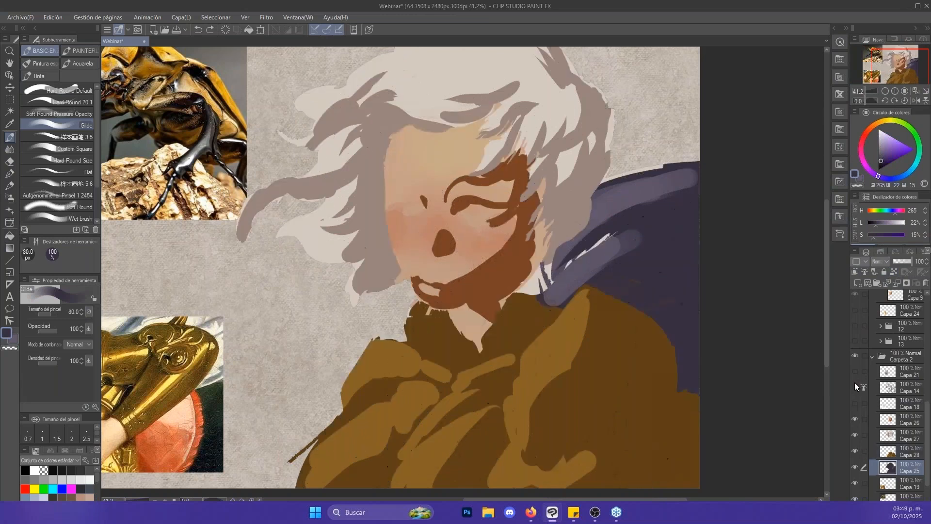
click(855, 383)
- Show layer 1 near the top of the layer stack and hide it again
scroll(859, 359, up, 10)
click(855, 313)
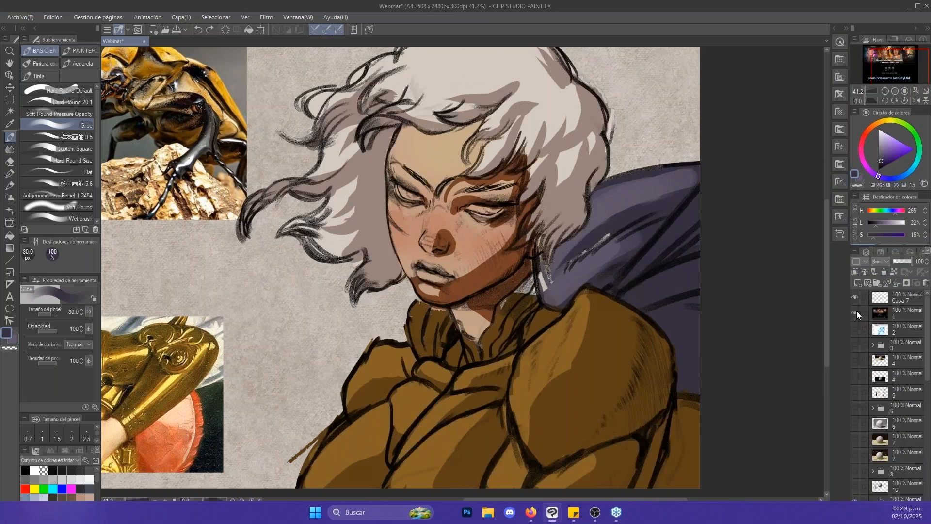
mouse_move(592, 193)
mouse_down()
mouse_move(697, 265)
mouse_move(667, 266)
mouse_move(696, 266)
mouse_move(620, 143)
mouse_up()
key(alt+space)
click(855, 312)
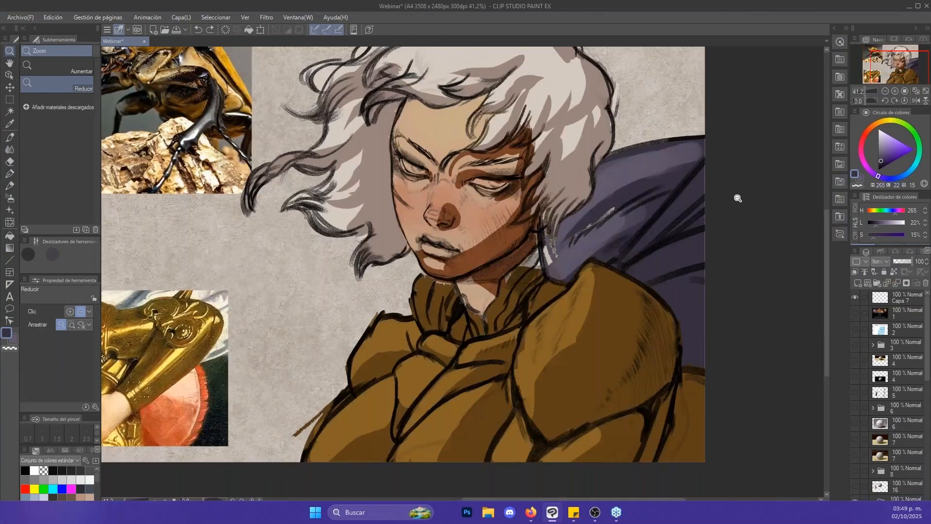
- Toggle the visibility of Capa 25, Capa 28 and Capa 27 to find the layer holding the light streaks over the cape
scroll(737, 198, up, 2)
scroll(893, 388, down, 5)
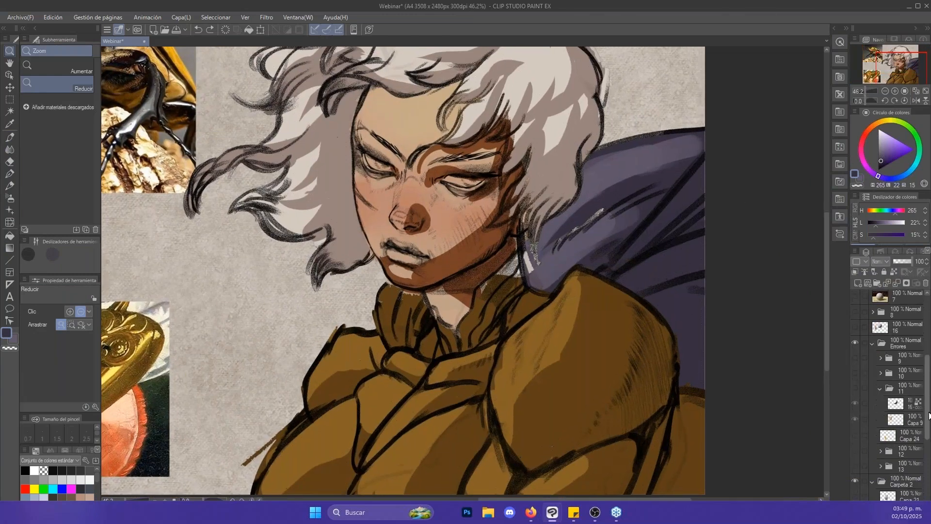
scroll(869, 423, down, 3)
click(860, 449)
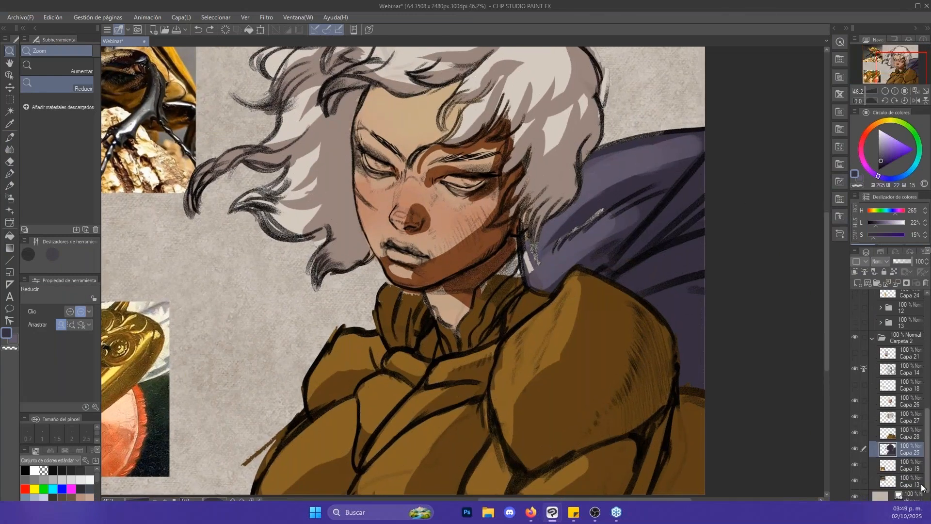
key(b)
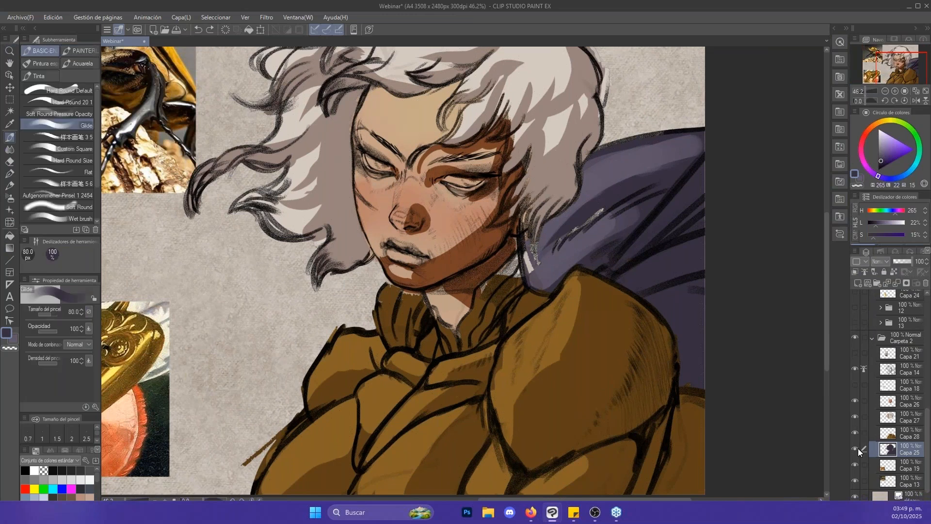
click(856, 448)
click(856, 449)
scroll(786, 339, up, 2)
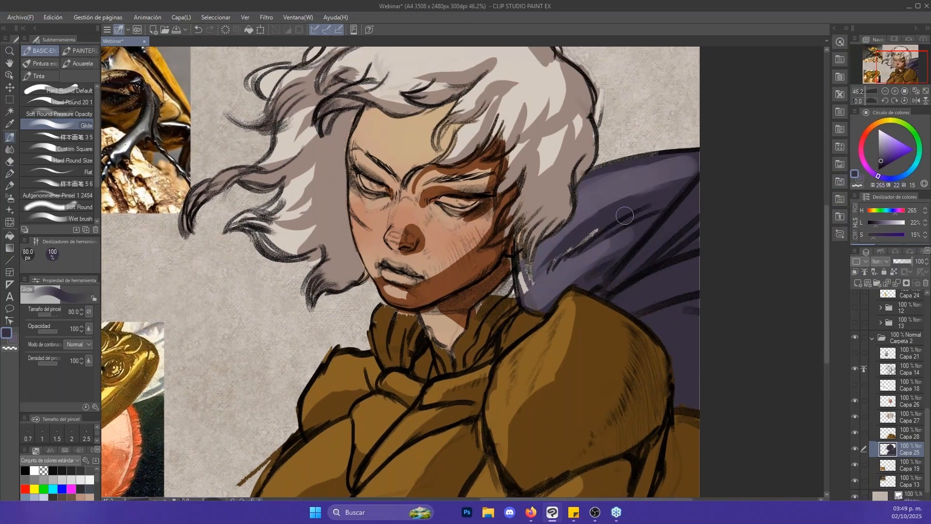
click(857, 431)
click(858, 431)
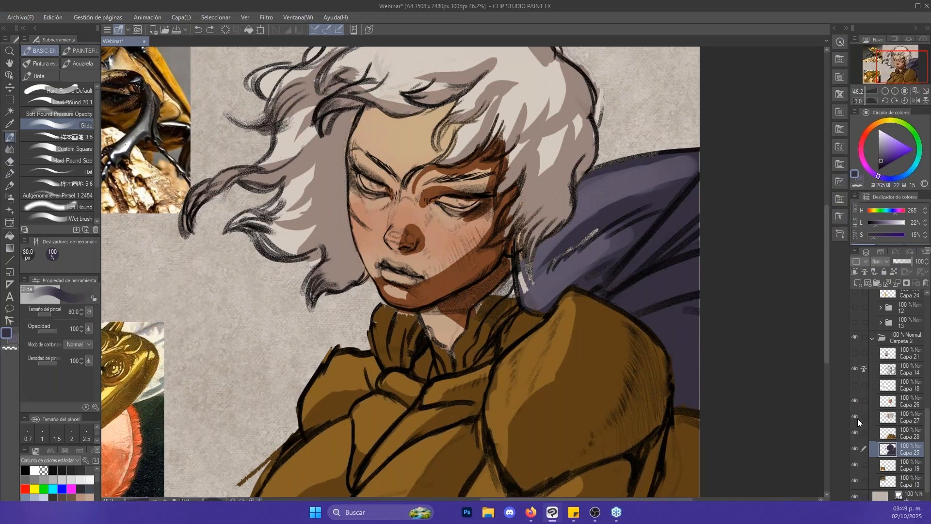
click(857, 417)
click(857, 412)
- Erase the stray light streaks over the cape on the hair layer Capa 27 and reduce the eraser to 40 px
click(879, 415)
key(e)
key(])
mouse_move(593, 236)
mouse_down()
mouse_move(532, 285)
mouse_move(527, 277)
mouse_up()
key([)
key([)
key([)
key([)
key([)
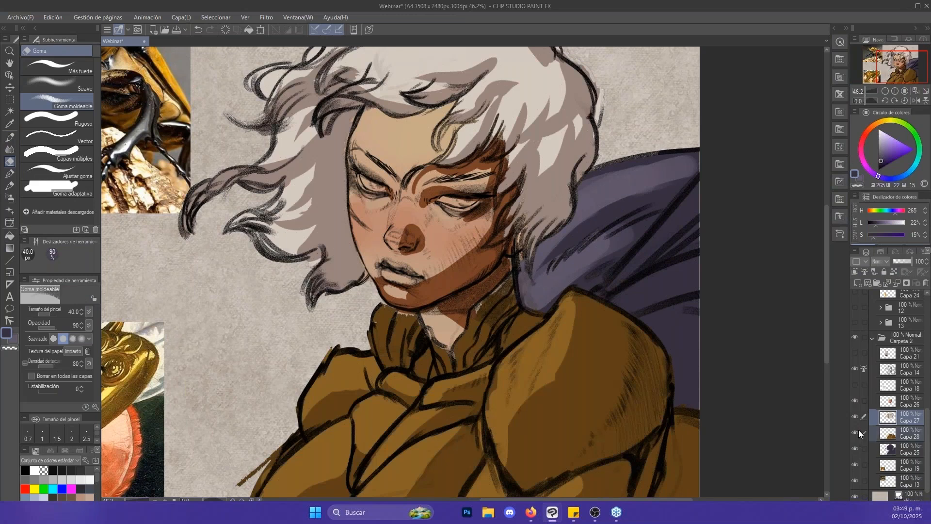
- Hide and show the hair layer Capa 27 to check which shapes it holds
click(883, 429)
key(alt+space)
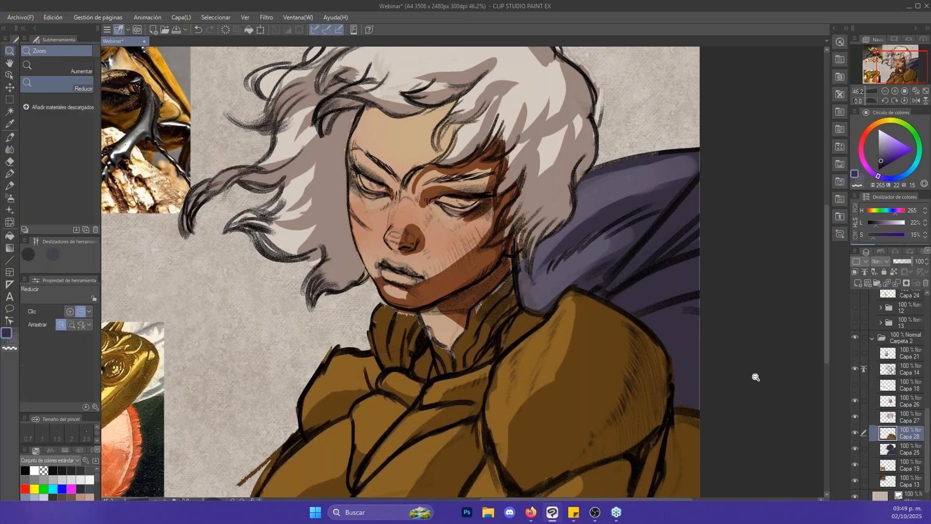
mouse_move(733, 358)
mouse_down()
mouse_move(702, 346)
mouse_move(720, 353)
mouse_up()
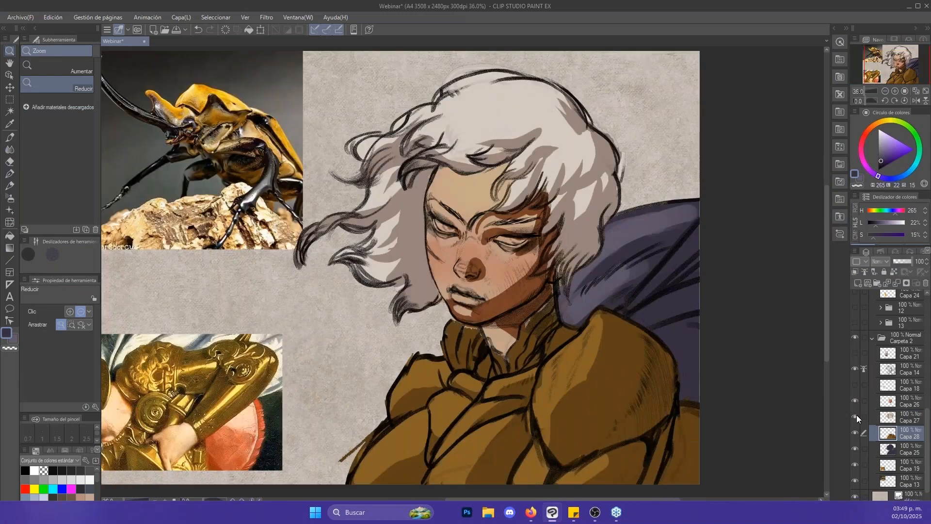
click(856, 417)
click(856, 417)
click(875, 417)
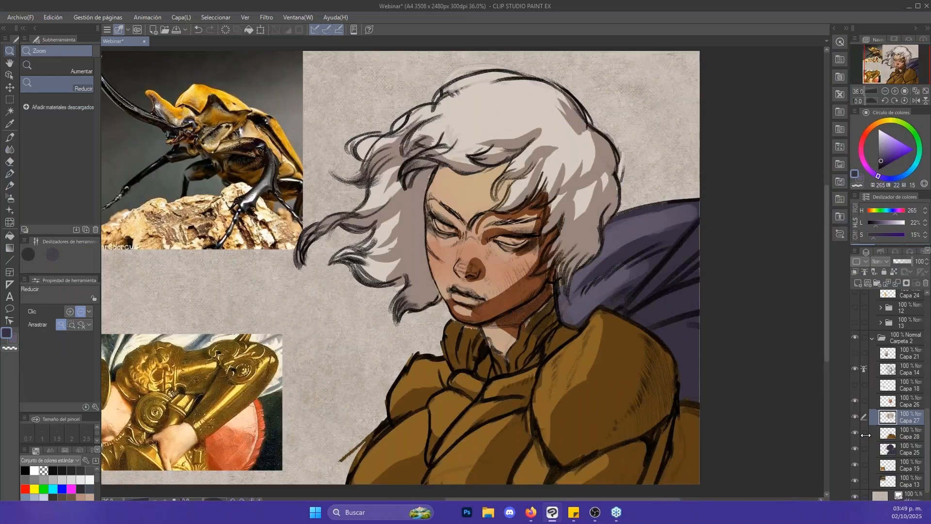
- Lower the opacity of the line art layer Capa 14 to 59 %
click(893, 368)
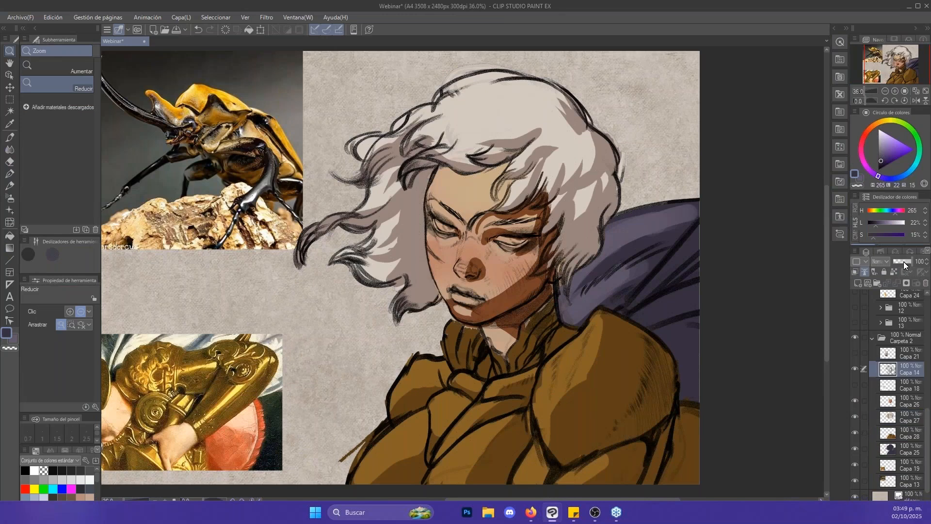
click(904, 261)
click(904, 261)
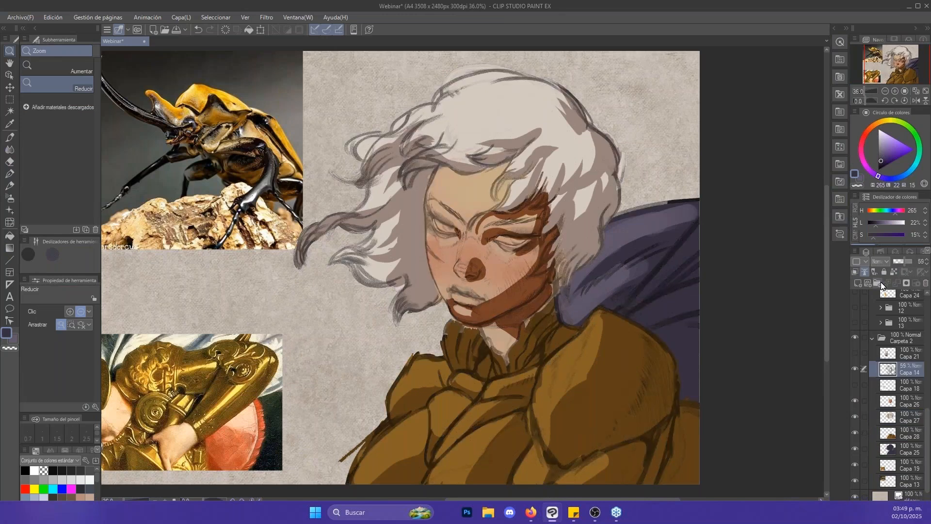
- Try a reflected-light stroke along the shaded jaw on face layer Capa 26, using a lightened armour brown and a 70 px Glide brush
key(b)
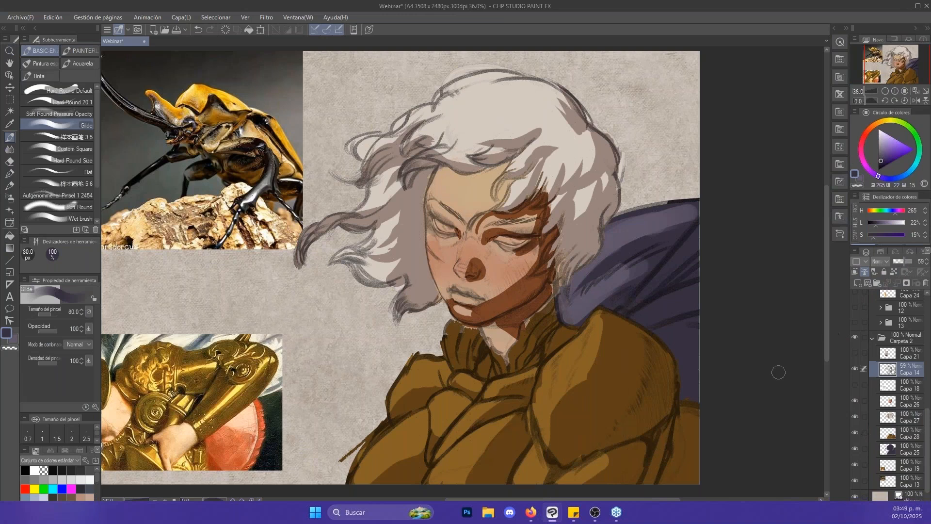
key(space)
drag(599, 273, 635, 298)
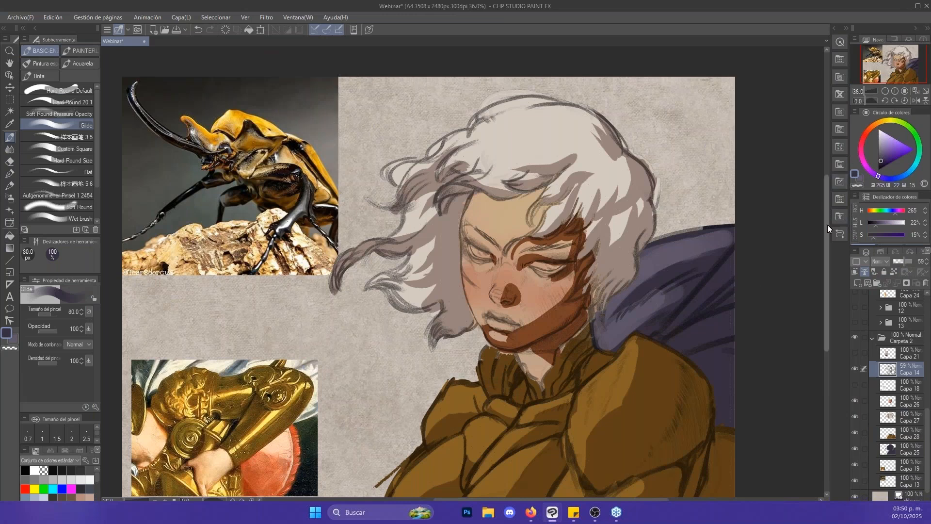
scroll(827, 224, down, 2)
scroll(831, 231, down, 2)
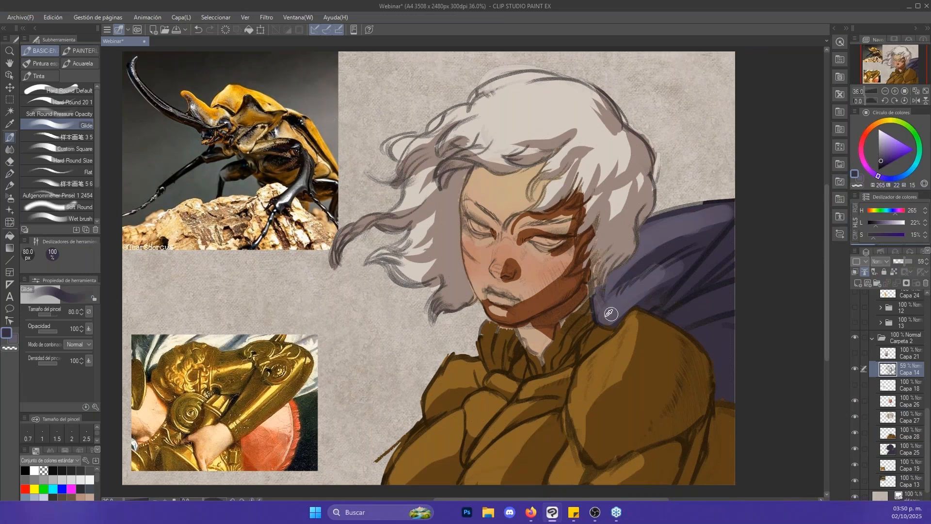
alt+click(610, 353)
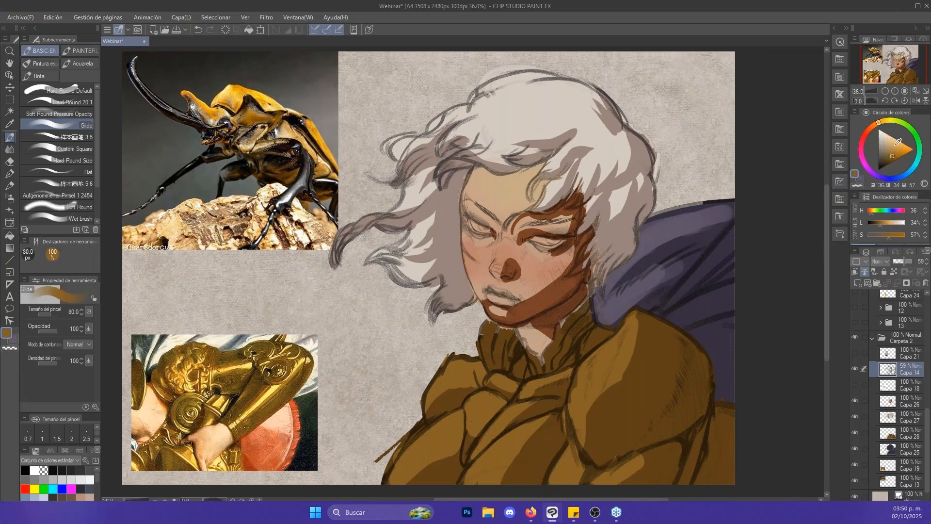
drag(897, 143, 892, 147)
click(856, 401)
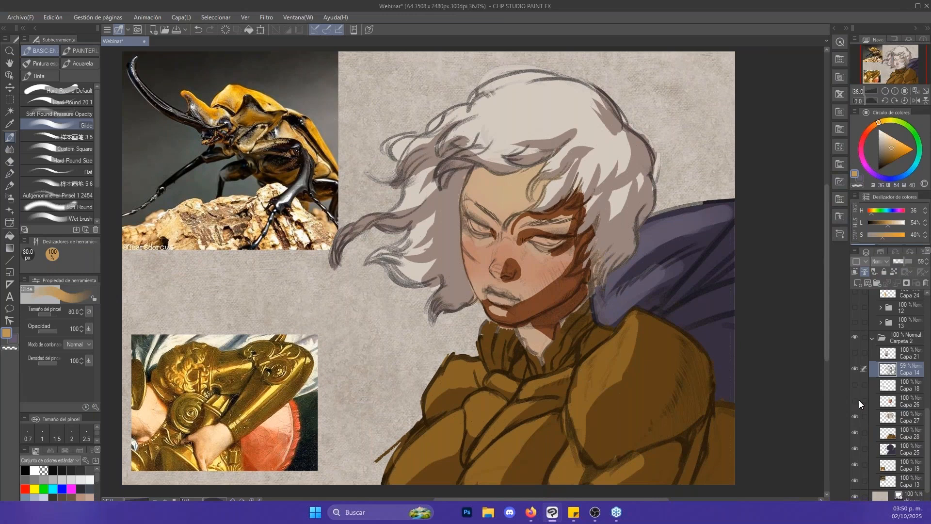
click(856, 401)
click(906, 401)
key(bracketleft)
drag(526, 315, 568, 291)
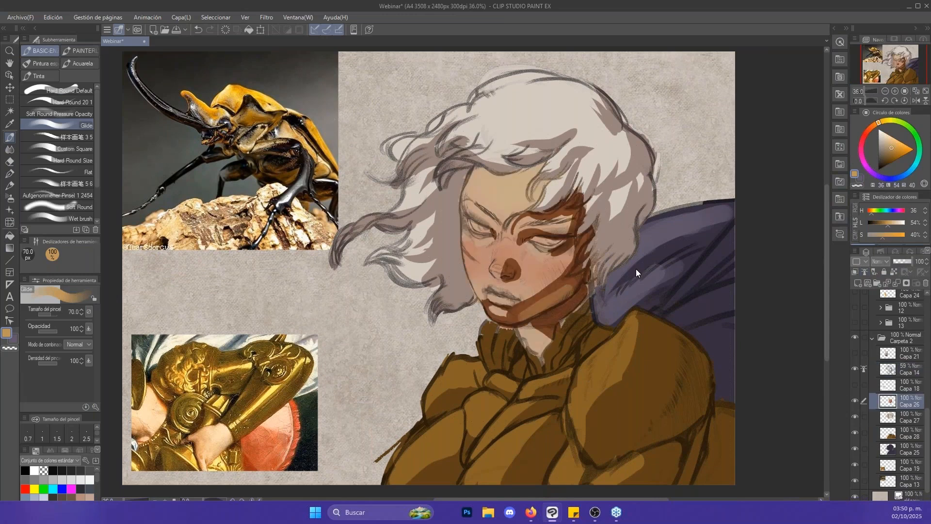
key(ctrl+z)
- Try the light tan bounce stroke on the shaded jaw once more at 80 px and undo it
key(alt+space)
click(700, 262)
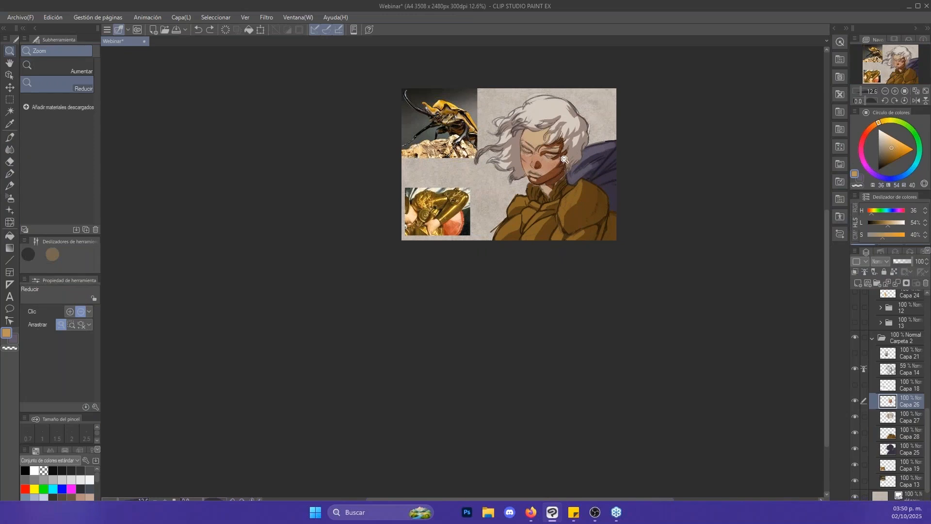
scroll(557, 152, up, 4)
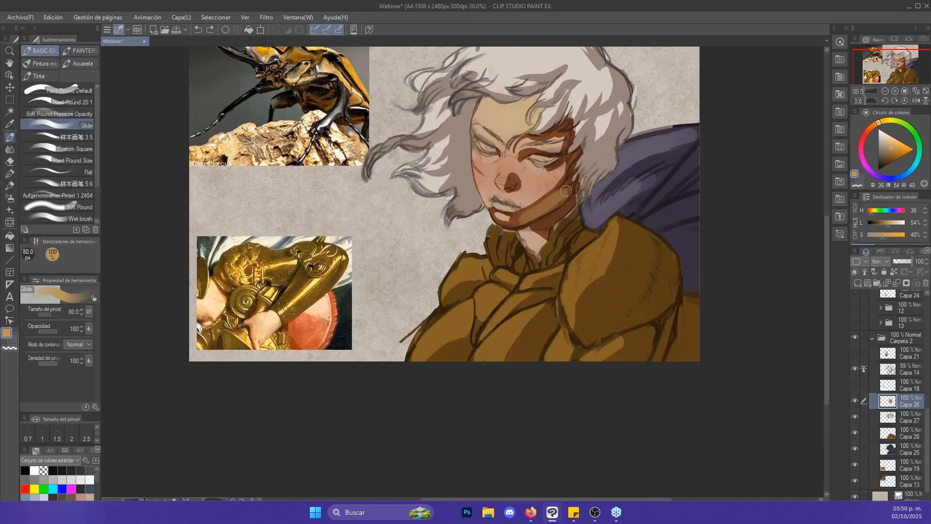
drag(565, 193, 541, 208)
key(ctrl+z)
key(alt+space)
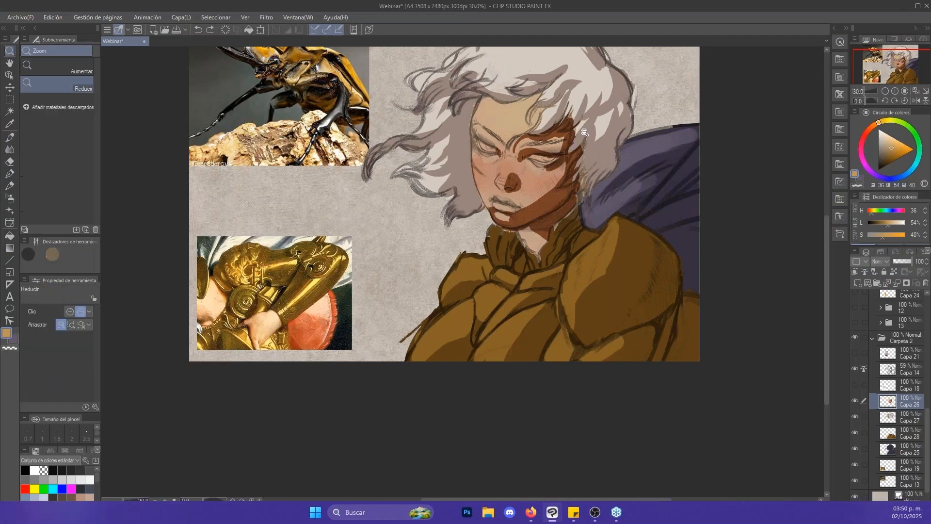
mouse_move(557, 119)
mouse_down()
mouse_move(657, 144)
mouse_move(626, 147)
mouse_up()
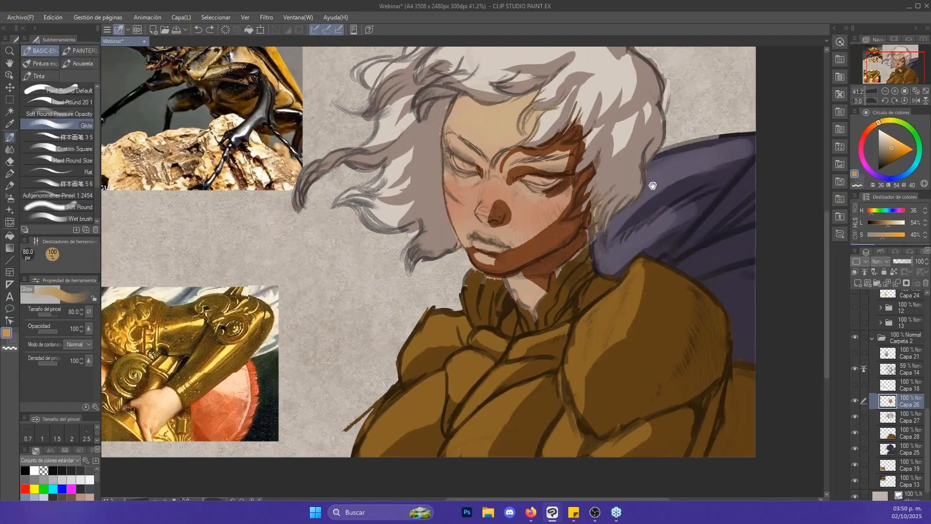
key(alt+space)
drag(672, 200, 641, 204)
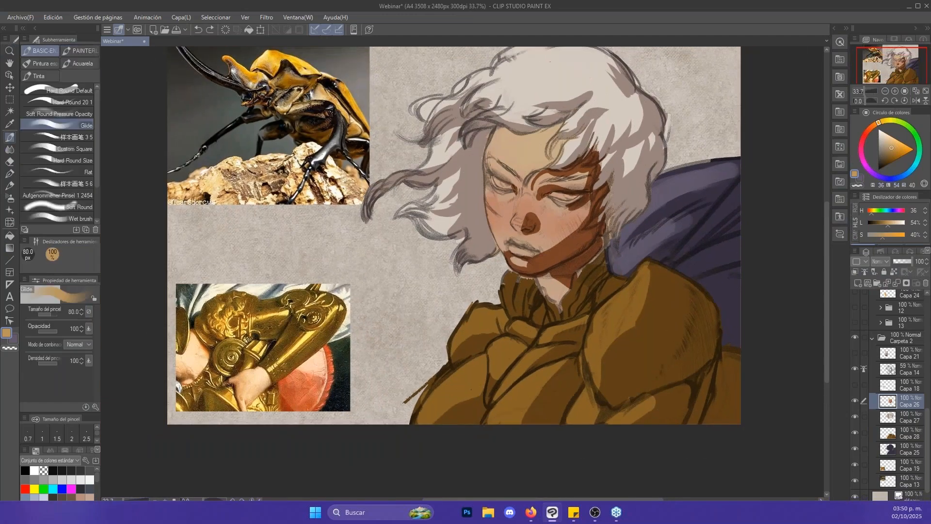
- Pick a light blue (H 211, L 61, S 48) and try a bounce-light stroke along the jaw with a 70 px brush
click(905, 176)
click(895, 141)
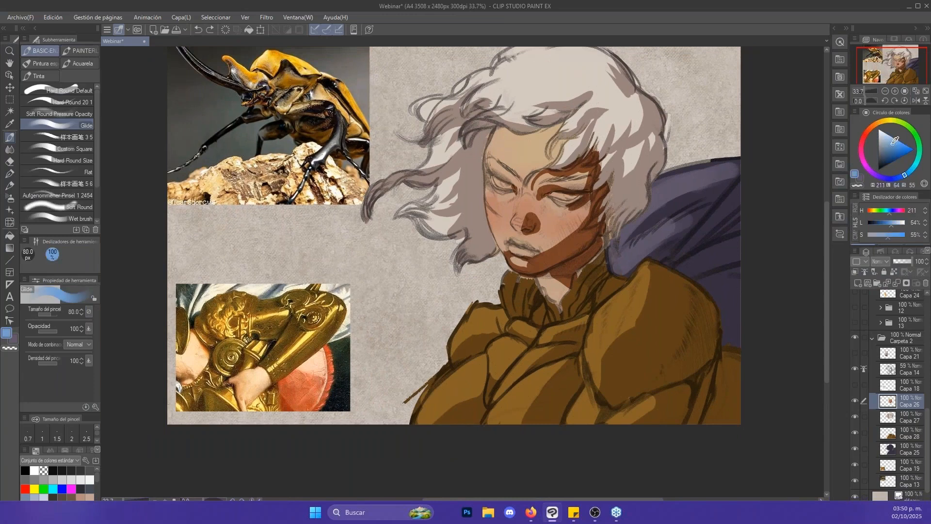
drag(893, 144, 892, 145)
key(bracketleft)
mouse_move(548, 262)
mouse_down()
mouse_move(593, 233)
mouse_move(543, 268)
mouse_move(575, 249)
mouse_move(592, 209)
mouse_move(630, 212)
mouse_up()
key(ctrl+z)
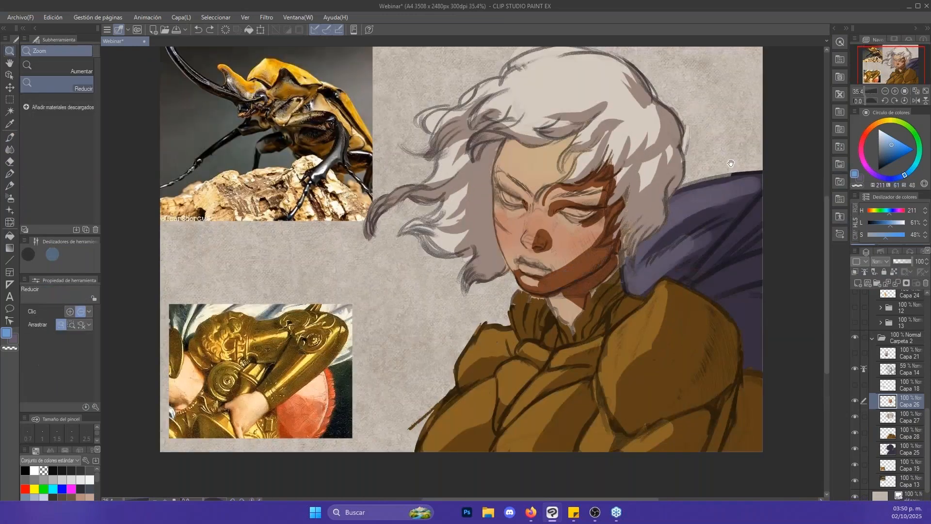
- Paint a blue reflected-light stroke over the jaw shadow as a demonstration and undo it
drag(733, 166, 705, 198)
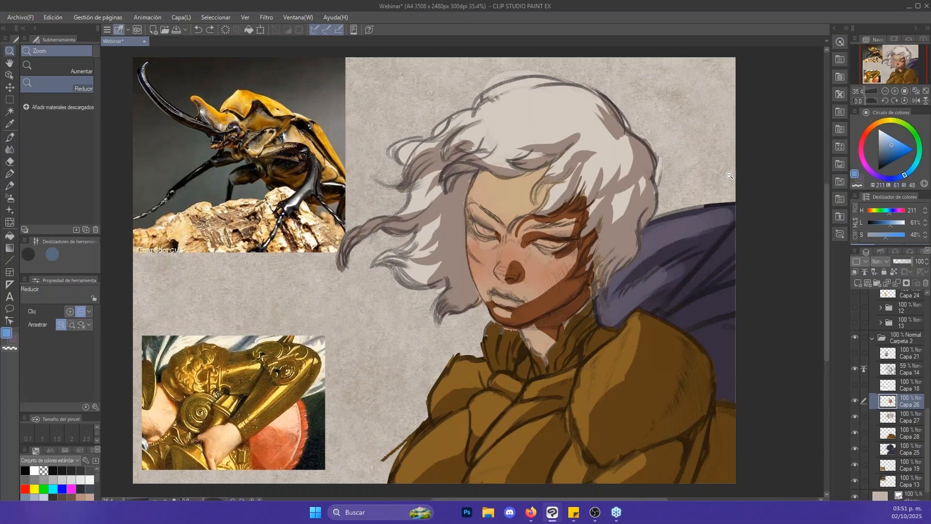
key(b)
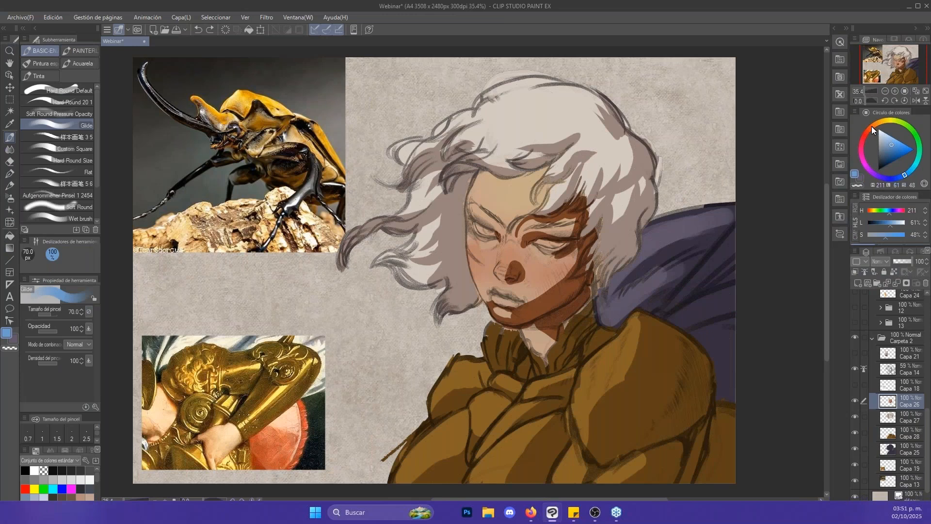
drag(529, 316, 579, 285)
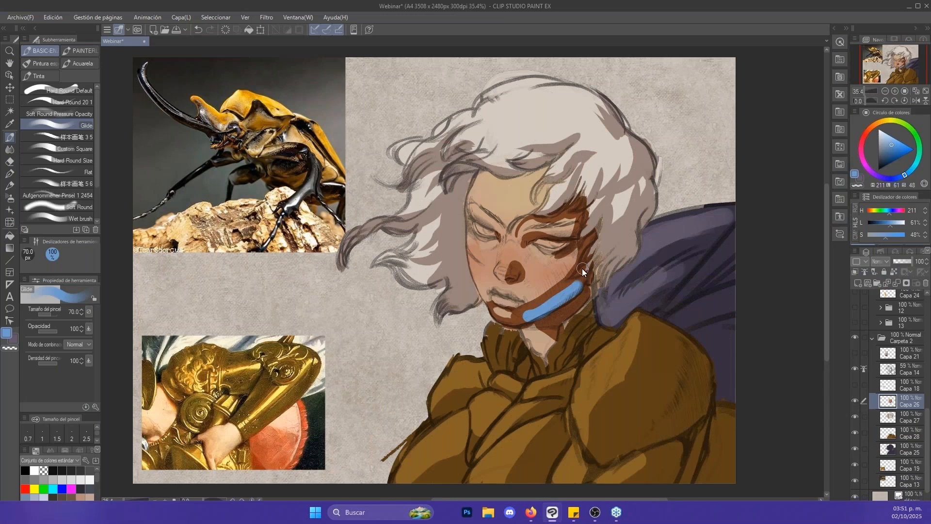
key(ctrl+z)
- Sample the dark brown of the face shadow and set the line art layer Capa 14 to 67 % opacity
key(space)
drag(772, 339, 757, 327)
key(alt+space)
click(564, 158)
scroll(559, 157, up, 1)
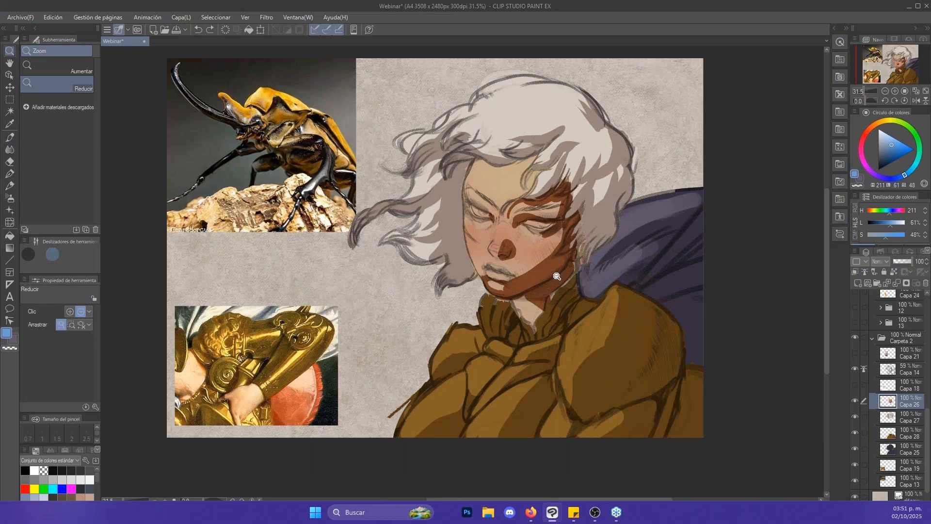
scroll(556, 276, up, 3)
key(b)
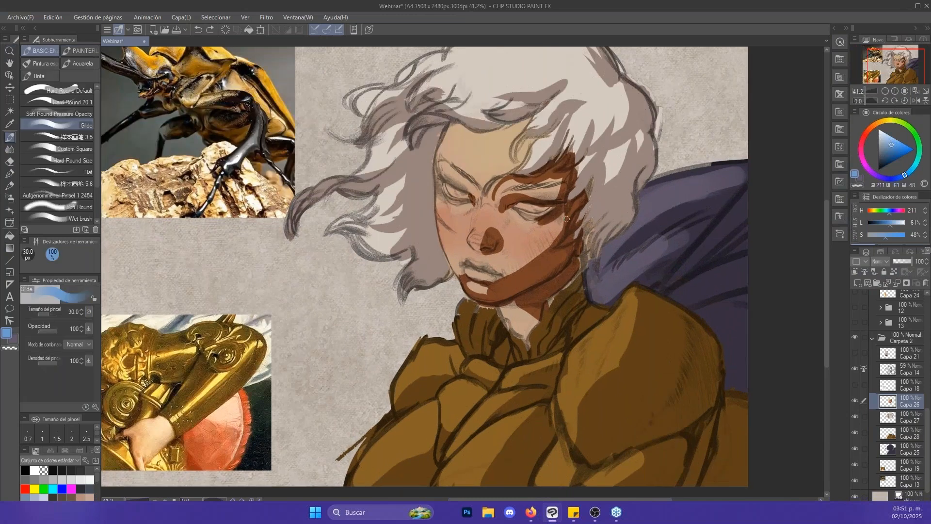
alt+click(545, 272)
click(906, 369)
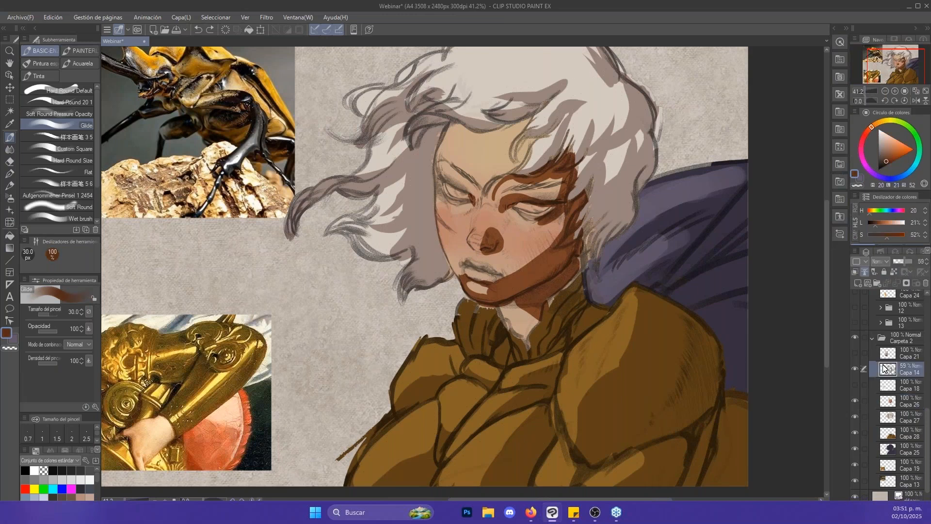
click(903, 262)
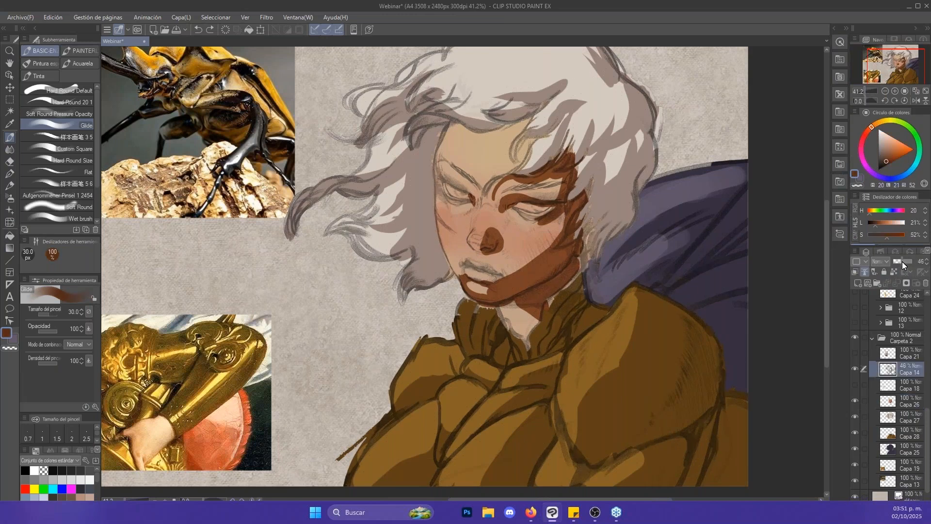
drag(902, 261, 907, 261)
- Deepen the shadow under the jaw on face layer Capa 26 with the sampled brown and a 25 px brush
key([)
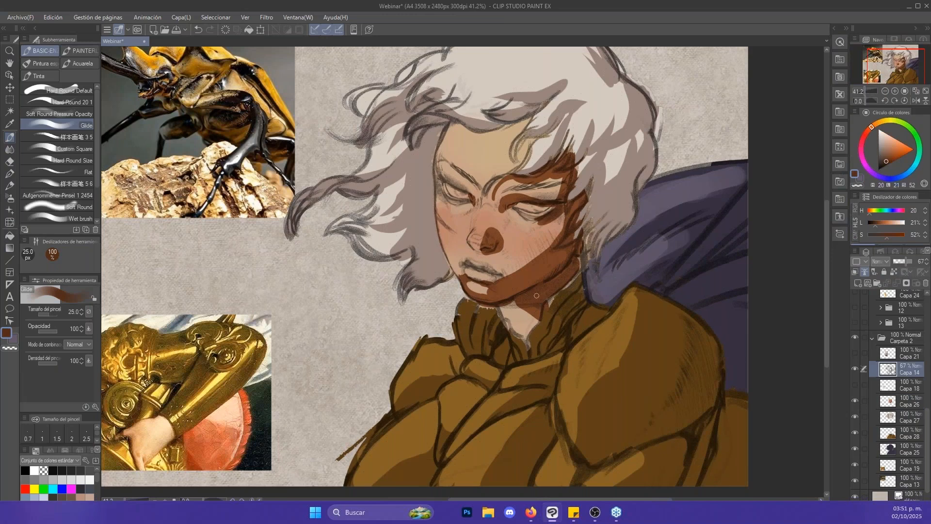
click(881, 407)
click(855, 401)
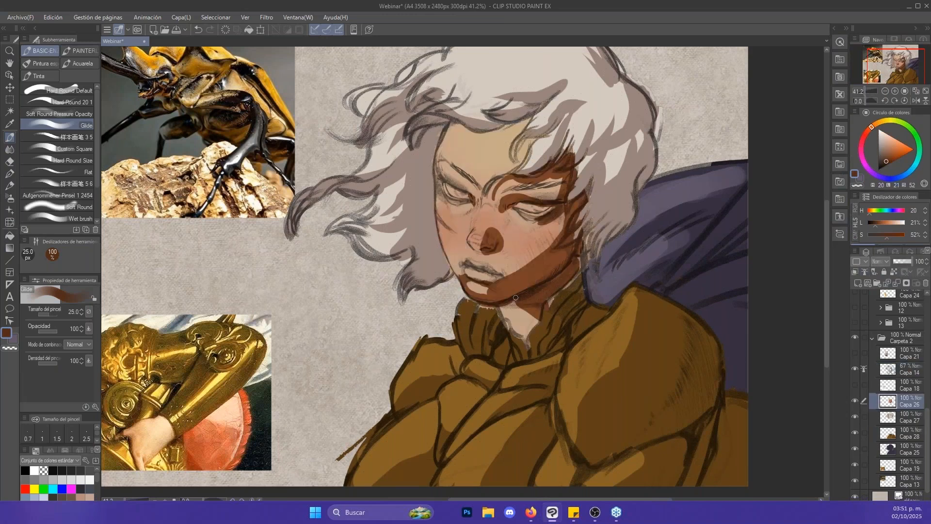
- Paint near-black brown shadows (H 20, L 7, S 100) into the shaded collar folds on armour layer Capa 28 with a 30 px brush
click(886, 436)
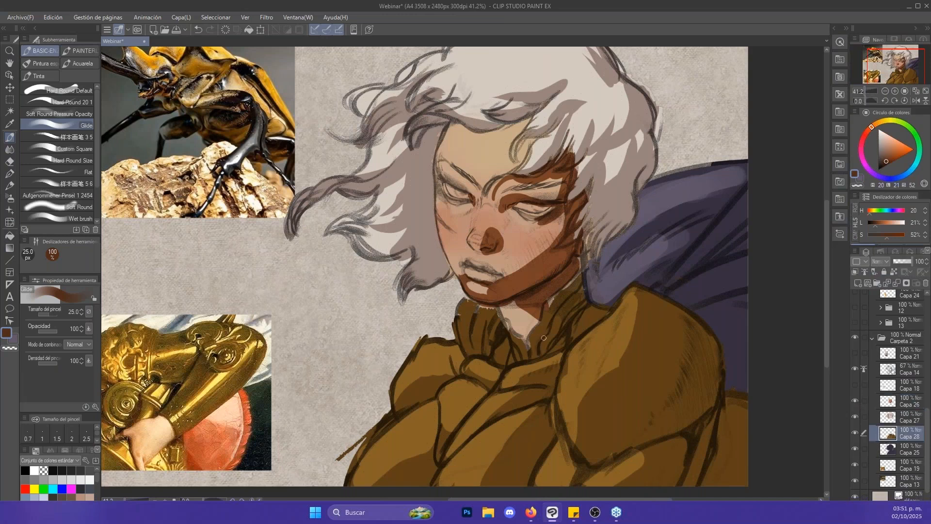
drag(887, 160, 884, 167)
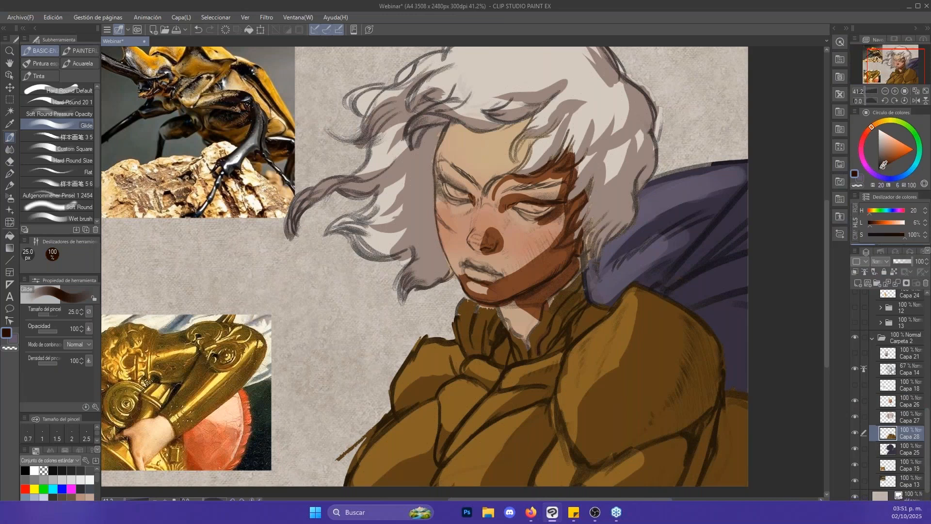
mouse_move(543, 311)
mouse_down()
mouse_move(537, 359)
mouse_move(582, 285)
mouse_move(558, 304)
mouse_move(550, 320)
mouse_move(576, 289)
mouse_move(561, 329)
mouse_move(590, 308)
mouse_move(561, 318)
mouse_move(557, 276)
mouse_up()
key(ctrl+z)
key(bracketright)
key(bracketright)
key(bracketright)
key(bracketright)
key(bracketleft)
key(bracketleft)
click(558, 276)
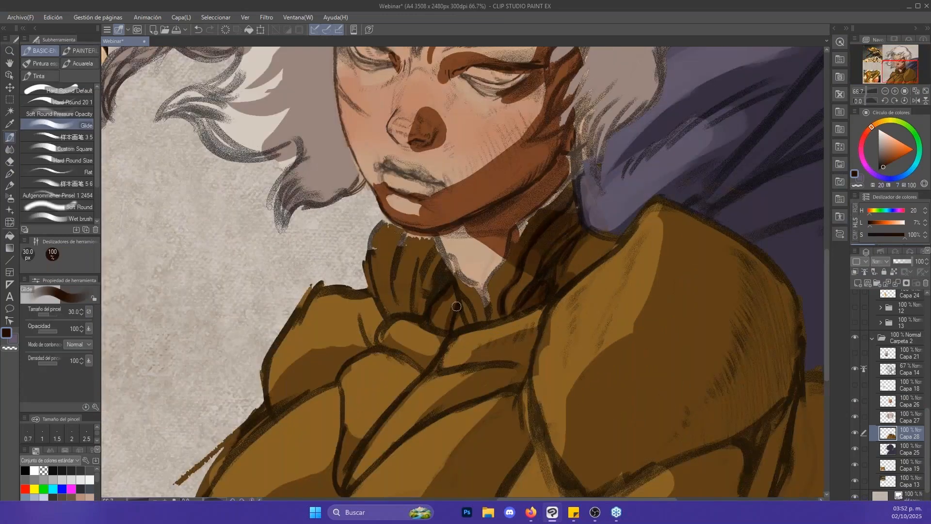
- Add dark occlusion strokes beneath the collar and along the chest folds, enlarging the brush to 40 px
drag(457, 307, 602, 211)
key(bracketright)
drag(588, 278, 671, 271)
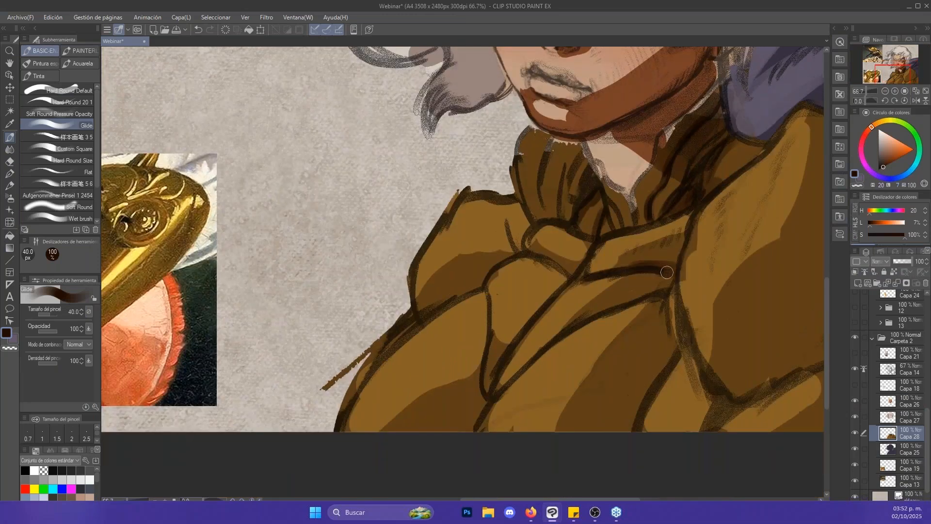
drag(703, 301, 680, 206)
drag(572, 223, 649, 200)
drag(603, 211, 648, 200)
- Hide and show the line art layer Capa 14 to examine the colour and shadow shapes without lines
drag(755, 293, 634, 326)
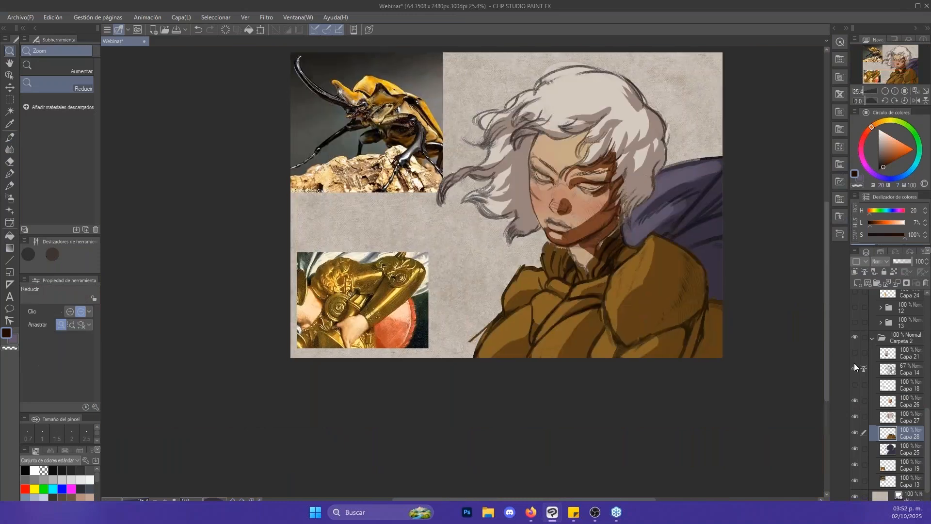
click(855, 368)
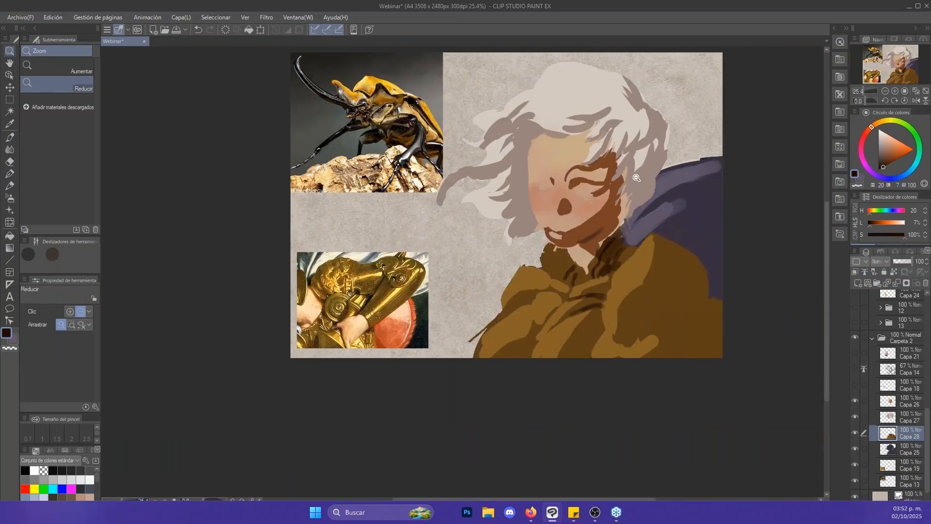
drag(633, 176, 653, 176)
drag(592, 190, 618, 191)
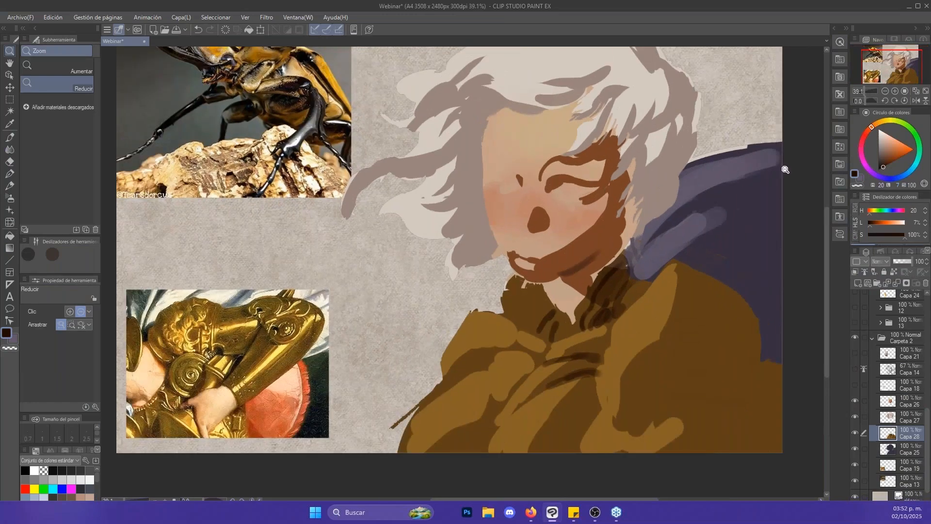
click(856, 368)
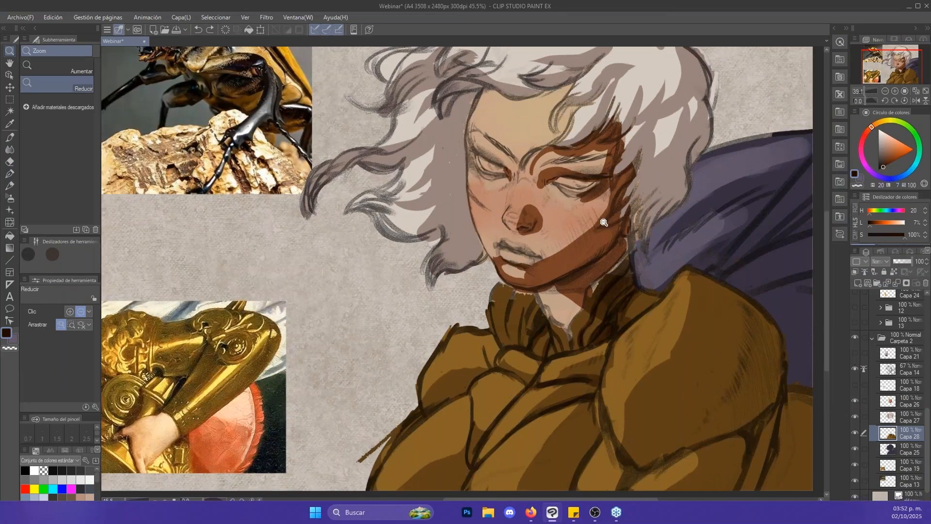
- Paint a dark core-shadow band down the shoulder plate with a 60 px brush, then darken the fold below it at 70 px
drag(603, 222, 633, 224)
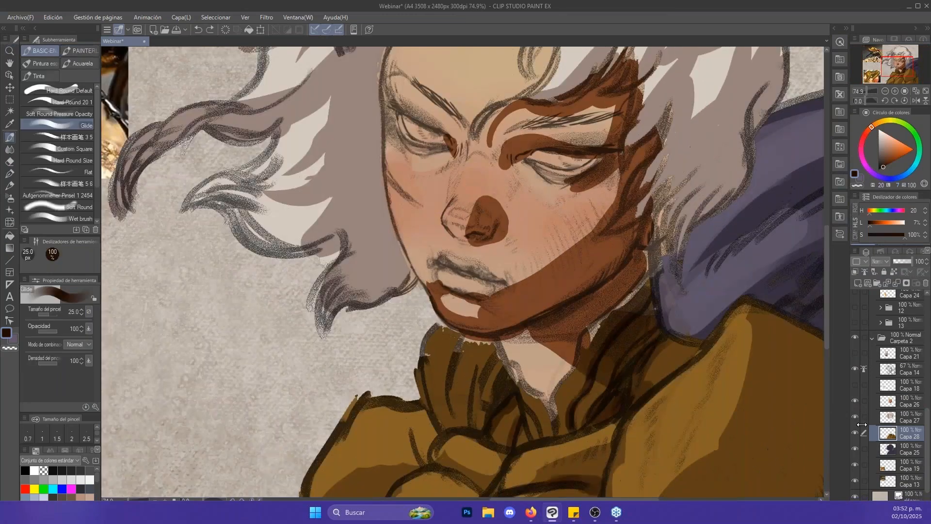
drag(763, 353, 601, 152)
click(613, 192)
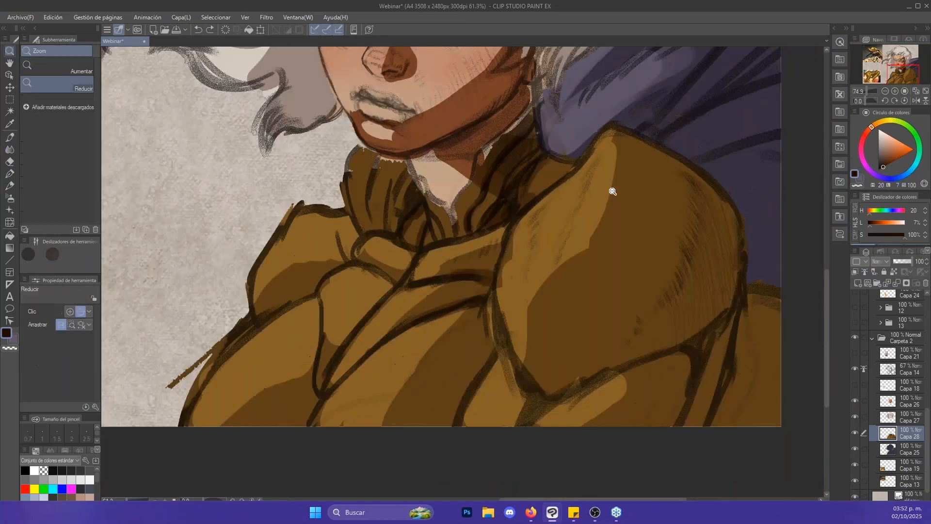
mouse_move(538, 333)
mouse_down()
mouse_move(556, 287)
mouse_move(536, 332)
mouse_move(552, 294)
mouse_move(619, 247)
mouse_move(602, 260)
mouse_move(626, 179)
mouse_move(617, 233)
mouse_move(632, 136)
mouse_move(655, 207)
mouse_move(641, 214)
mouse_move(643, 167)
mouse_up()
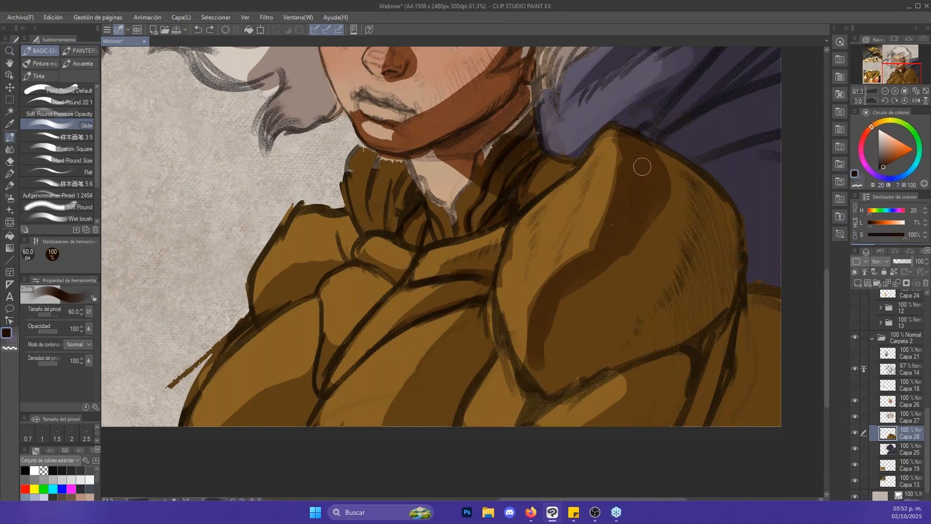
key(bracketright)
drag(633, 380, 614, 418)
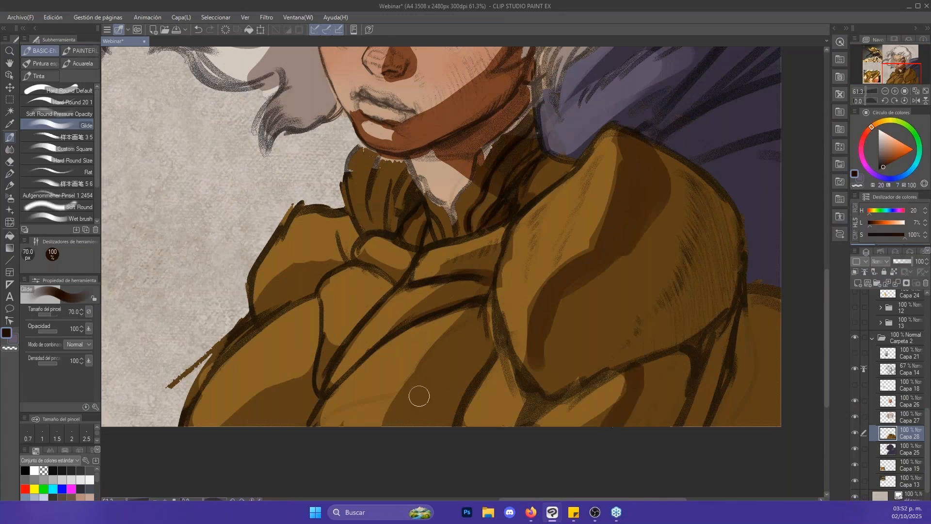
- Darken the shadow bands of the chest armour on Capa 28 with broad strokes, reducing the brush to 30–40 px for the narrow folds
mouse_move(419, 396)
mouse_down()
mouse_move(407, 413)
mouse_move(451, 344)
mouse_move(395, 424)
mouse_up()
key(bracketright)
mouse_move(239, 430)
mouse_down()
mouse_move(296, 388)
mouse_move(310, 424)
mouse_up()
key(bracketleft)
key(bracketleft)
key(bracketleft)
key(bracketleft)
key(bracketleft)
drag(318, 389, 347, 341)
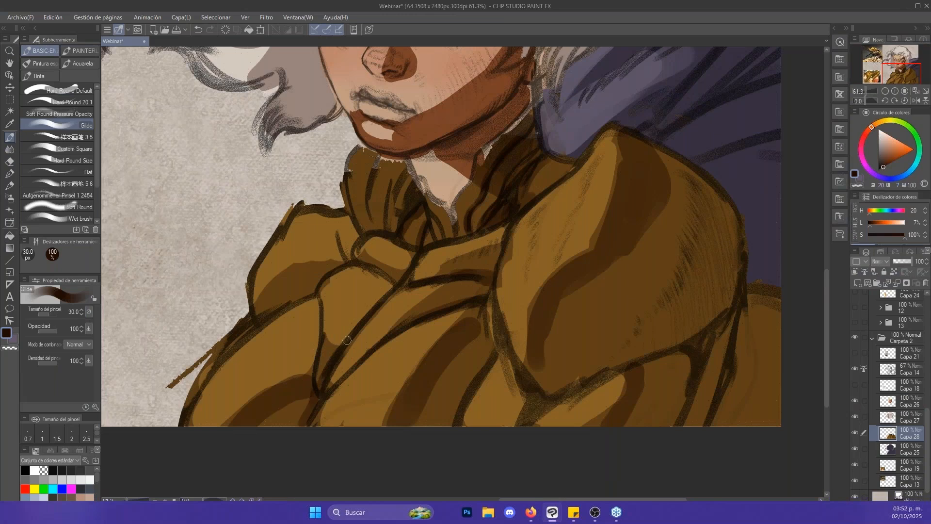
drag(392, 280, 400, 285)
key(bracketright)
drag(285, 299, 284, 306)
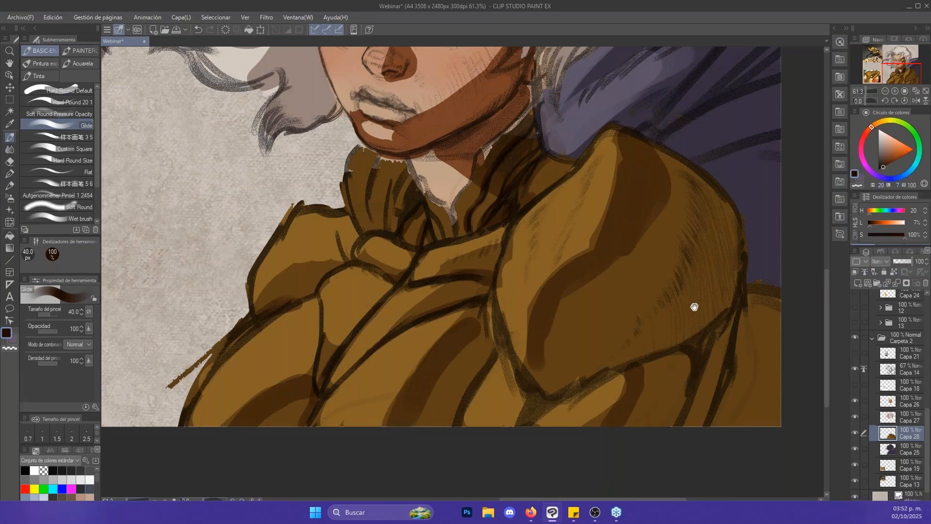
- Add dark occlusion strokes beneath the shoulder plate and along the sleeve folds with a 40 px brush
drag(698, 316, 584, 313)
drag(636, 200, 630, 203)
mouse_move(573, 335)
mouse_down()
mouse_move(611, 310)
mouse_move(574, 365)
mouse_move(555, 419)
mouse_up()
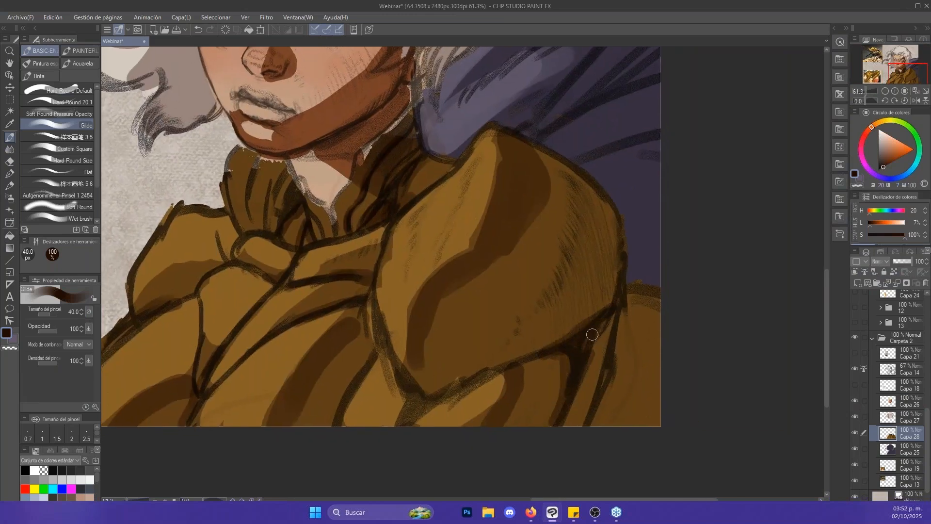
drag(589, 309, 665, 435)
- Paint dark occlusion strokes between the hair locks on the shaded side on layer Capa 27 with a 40 px and 30 px brush
drag(629, 369, 665, 426)
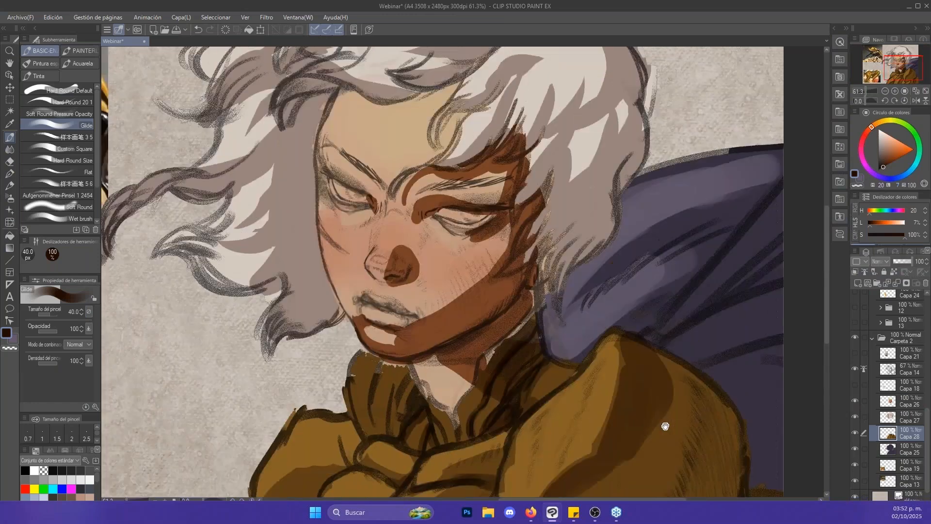
drag(554, 289, 576, 351)
click(895, 420)
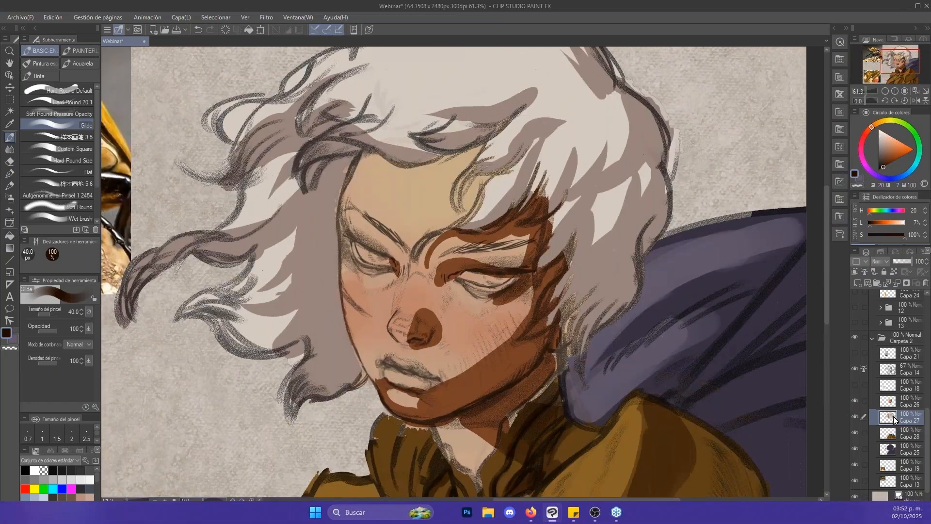
click(855, 417)
key(bracketleft)
mouse_move(575, 237)
mouse_down()
mouse_move(597, 176)
mouse_move(628, 173)
mouse_move(649, 150)
mouse_up()
mouse_move(641, 251)
mouse_down()
mouse_move(653, 222)
mouse_move(637, 260)
mouse_up()
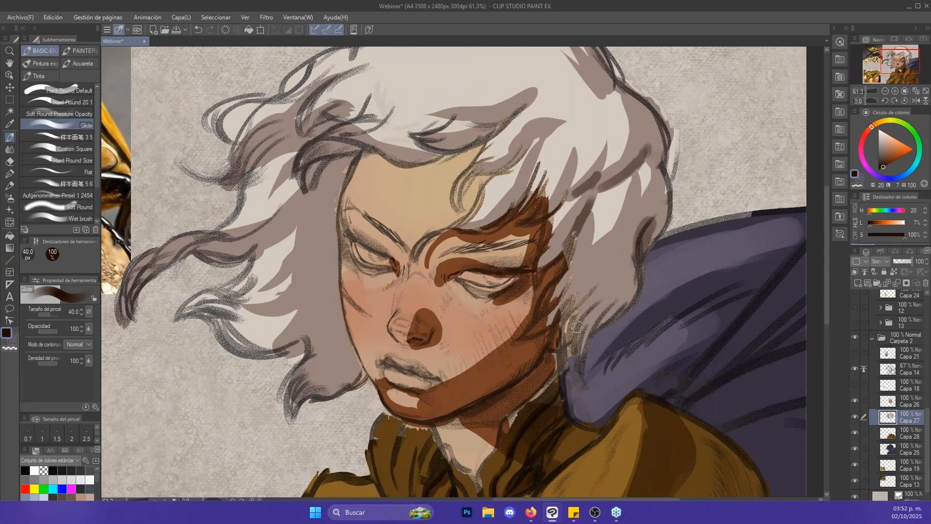
key(bracketleft)
drag(597, 293, 605, 266)
mouse_move(584, 301)
mouse_down()
mouse_move(570, 319)
mouse_move(584, 261)
mouse_up()
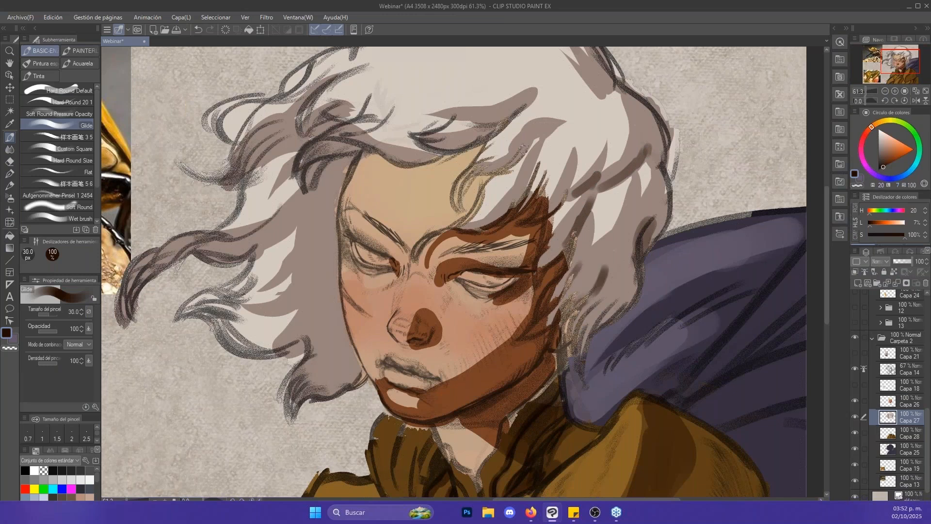
- Rework the shadow shape in the upper fringe, alternating the dark brown with the hair shadow colour and enlarging the brush to 50 px
drag(524, 148, 542, 130)
key(x)
key(bracketright)
key(bracketright)
alt+click(542, 126)
drag(546, 129, 524, 147)
key(x)
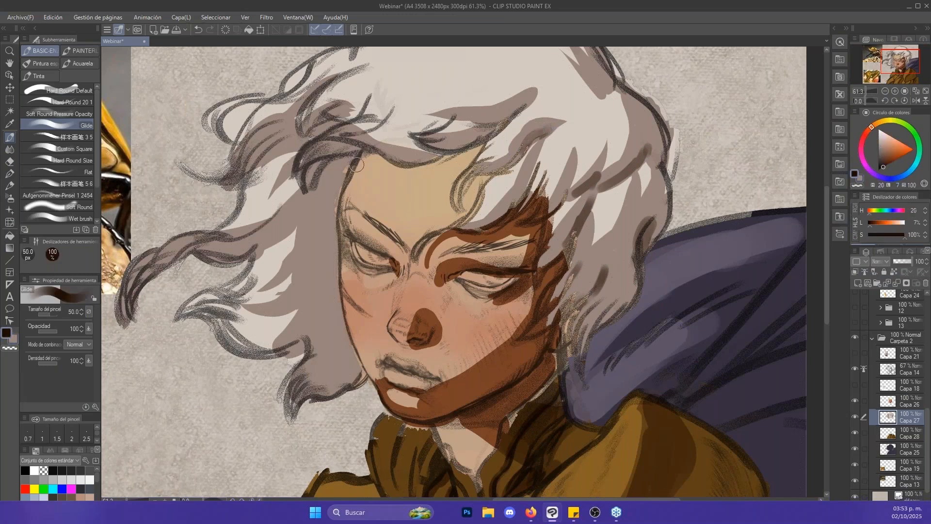
- Paint the dark occlusion shadow in the hair behind the cheek and temple with a 70 px brush
key(bracketright)
mouse_move(349, 161)
mouse_down()
mouse_move(335, 244)
mouse_move(330, 231)
mouse_move(344, 276)
mouse_move(334, 282)
mouse_move(357, 338)
mouse_up()
key(ctrl+z)
key(bracketright)
drag(335, 275, 328, 284)
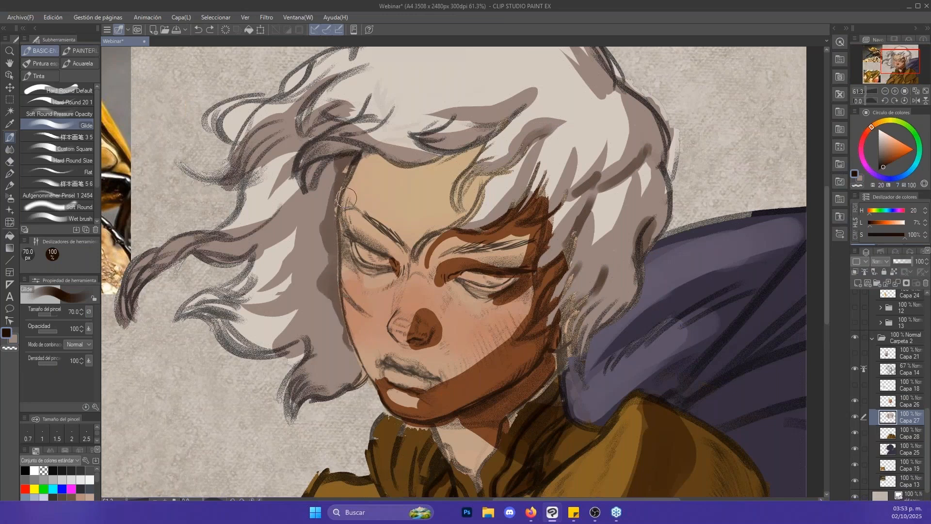
drag(347, 198, 318, 219)
- Darken the windblown locks with a 25 px brush, then undo a 40 px stroke on the upper lock and reduce the brush to 30 px
key(bracketleft)
key(bracketleft)
key(bracketleft)
key(bracketleft)
key(bracketleft)
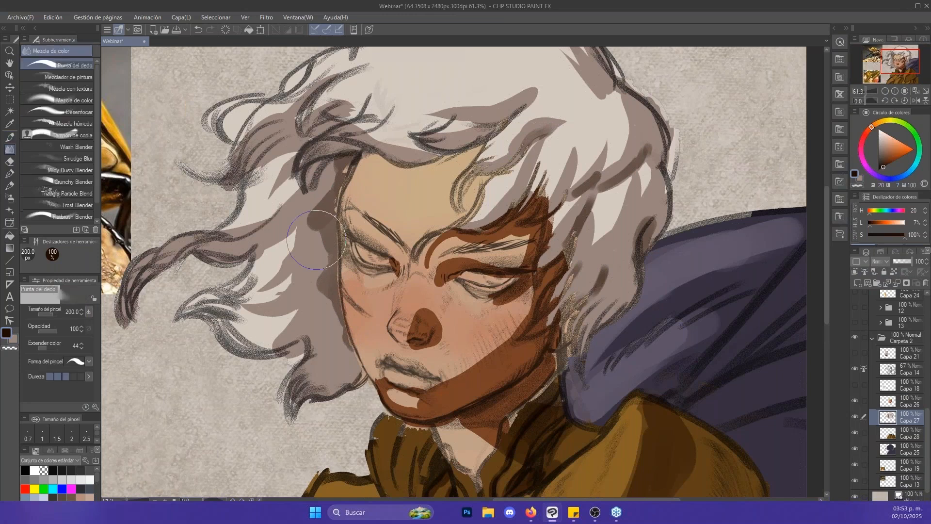
drag(278, 234, 286, 230)
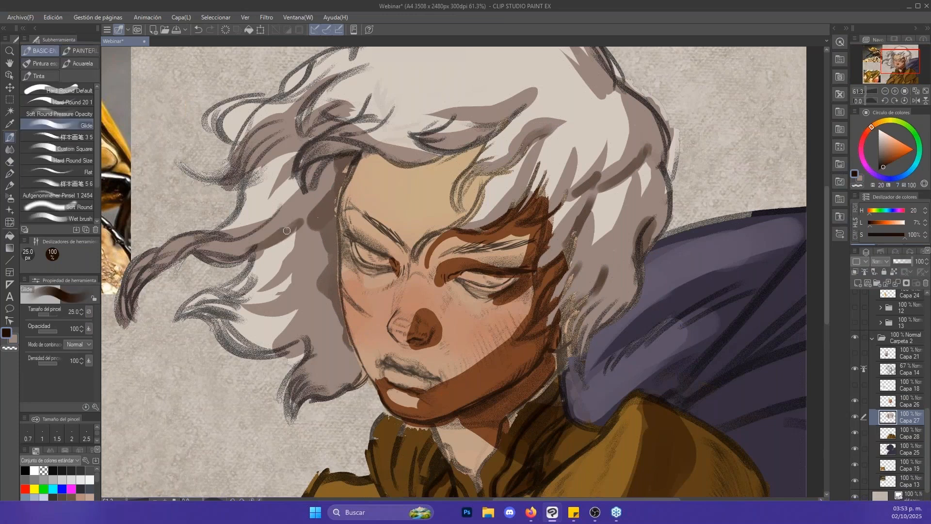
drag(401, 203, 481, 265)
key(bracketright)
key(bracketright)
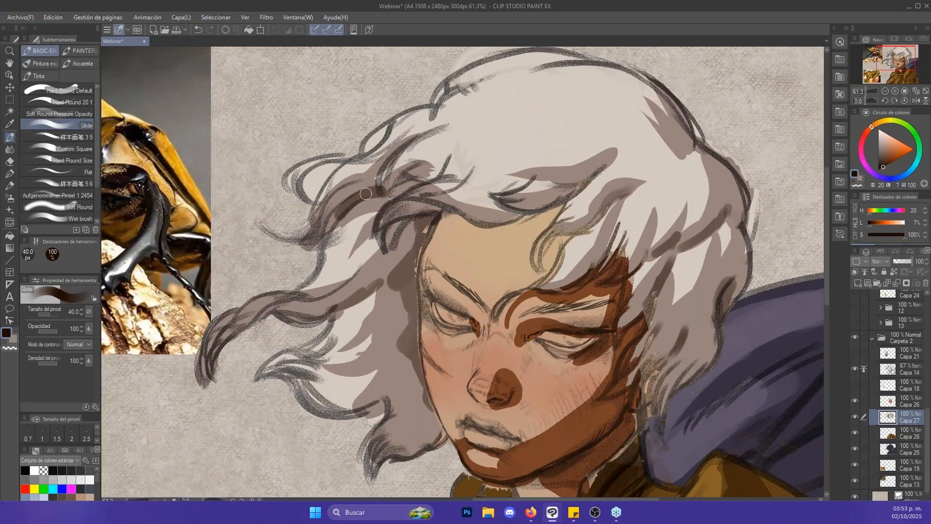
mouse_move(382, 191)
mouse_down()
mouse_move(339, 212)
mouse_move(376, 188)
mouse_up()
key(ctrl+z)
key(bracketleft)
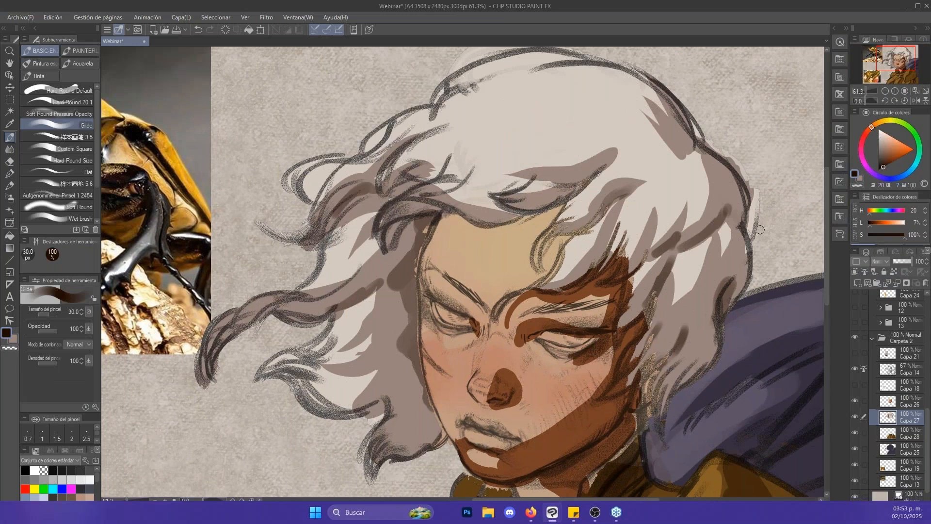
- Make face layer Capa 26 active and save the illustration
key(alt+space)
drag(776, 230, 616, 109)
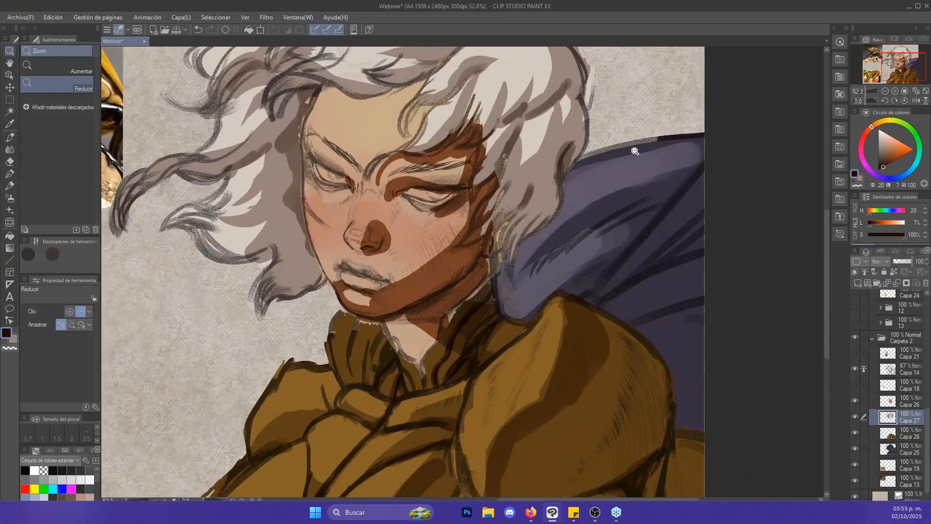
drag(636, 150, 615, 179)
drag(443, 233, 483, 225)
key(alt+bracketright)
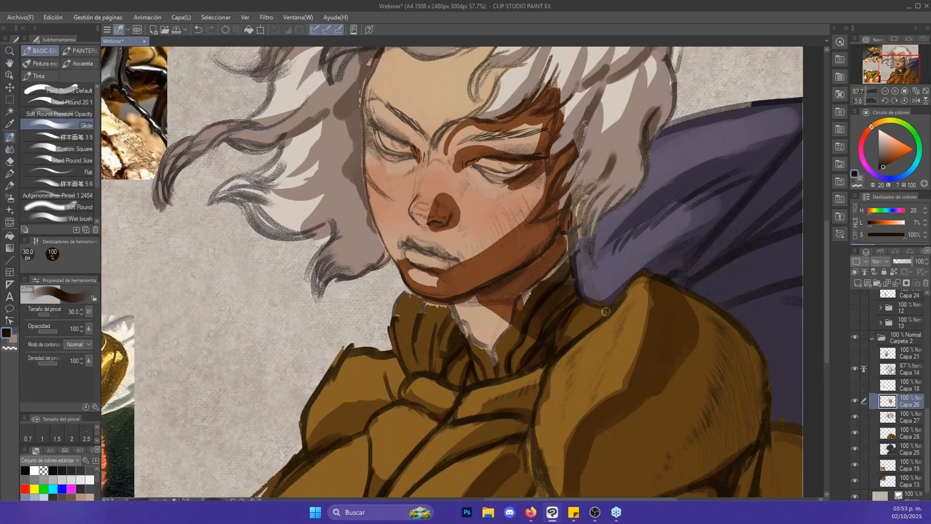
key(alt+space)
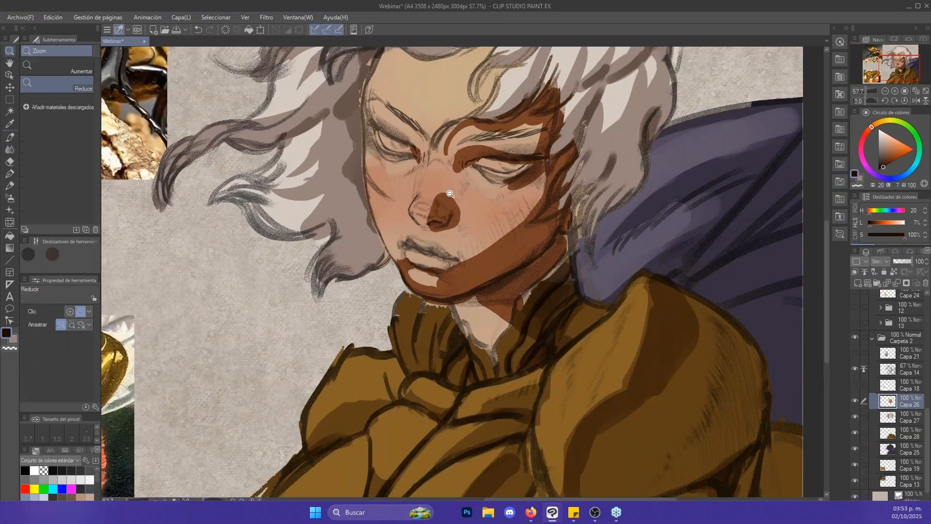
drag(450, 191, 469, 191)
key(ctrl+s)
- Fill the lips with a muted red (H 3, L 33, S 37) using a 50 px brush
click(867, 132)
drag(897, 145, 892, 149)
key(bracketright)
key(bracketright)
key(bracketright)
mouse_move(409, 267)
mouse_down()
mouse_move(435, 275)
mouse_move(416, 267)
mouse_up()
key(ctrl+z)
drag(892, 150, 887, 156)
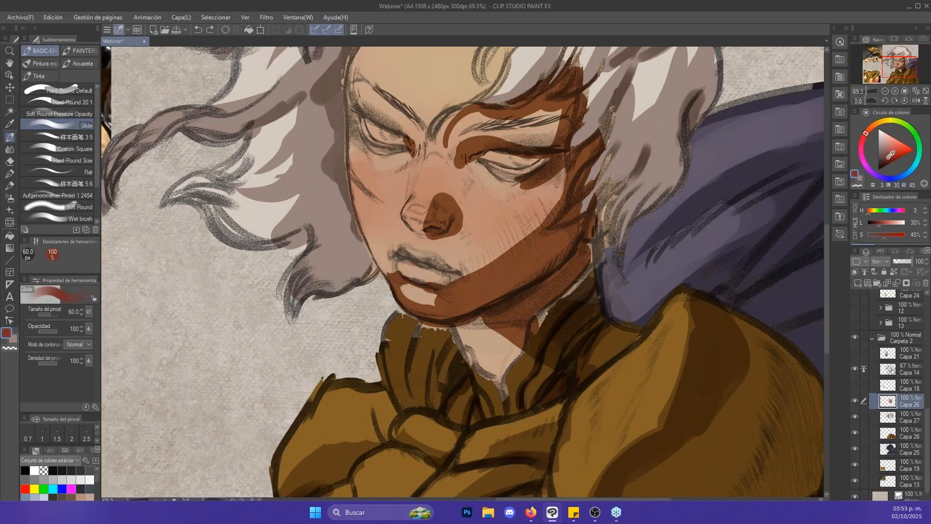
key(bracketleft)
mouse_move(404, 268)
mouse_down()
mouse_move(434, 277)
mouse_move(415, 273)
mouse_move(410, 255)
mouse_move(448, 269)
mouse_up()
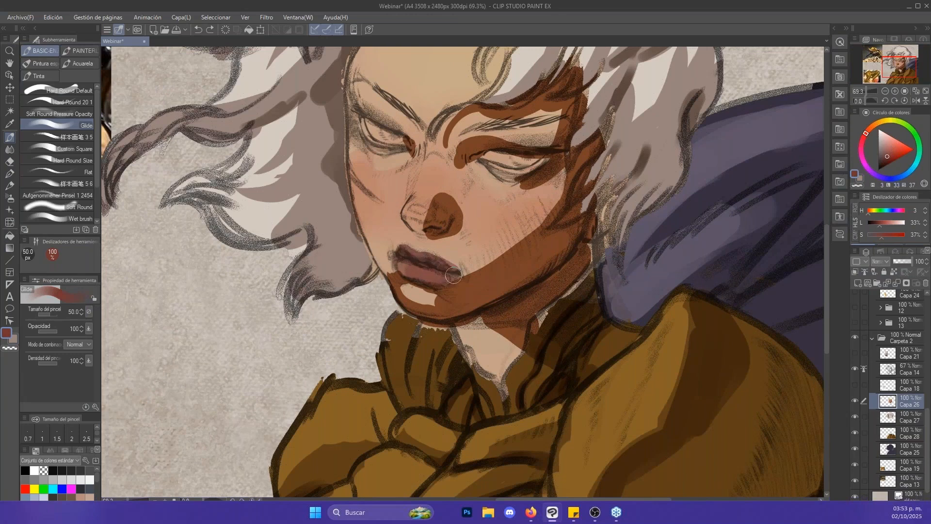
- Paint the whites of both eyes with the light hair colour (H 27, L 79, S 19) using a 20 px brush
key(ctrl+alt+space)
drag(492, 116, 526, 116)
alt+click(645, 97)
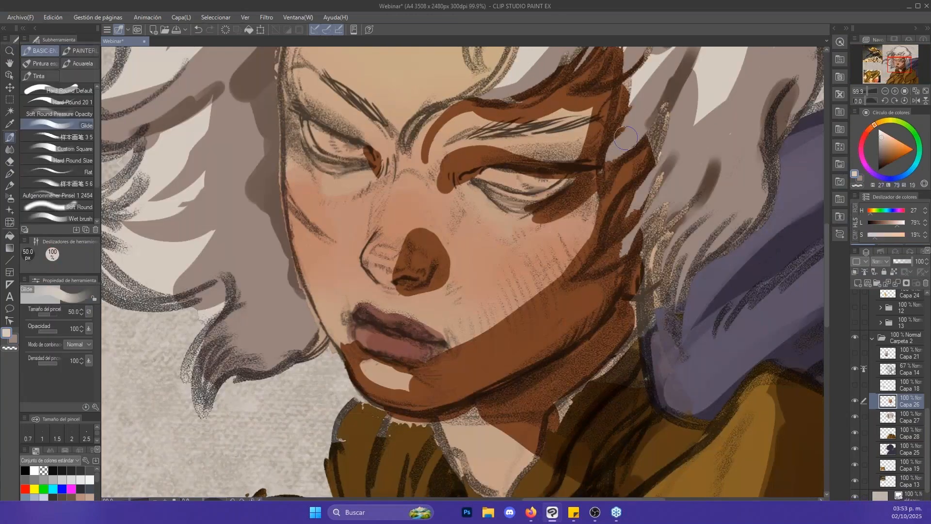
drag(489, 175, 518, 185)
drag(316, 130, 348, 151)
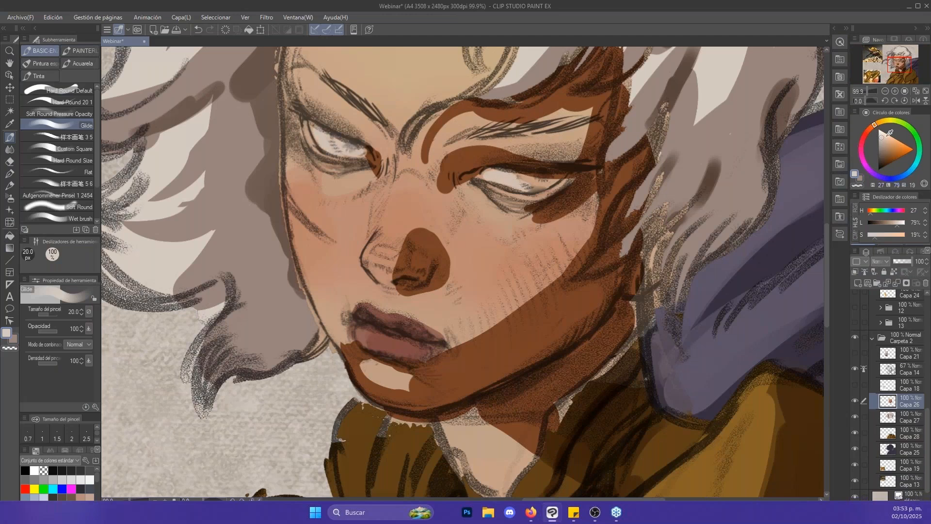
- Colour both irises light blue (H 201, L 71, S 30) with a small brush
drag(886, 138, 886, 140)
click(909, 173)
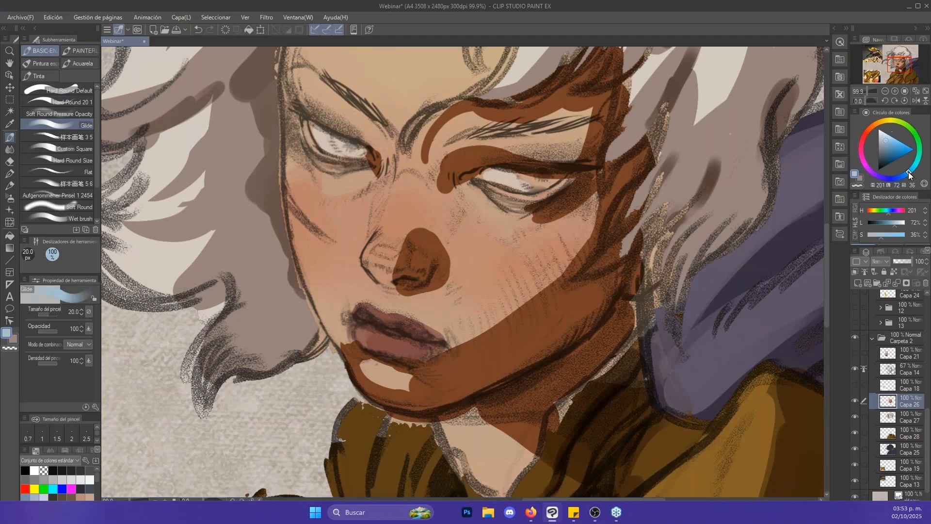
click(885, 141)
mouse_move(533, 184)
mouse_down()
mouse_move(527, 178)
mouse_move(544, 182)
mouse_move(523, 176)
mouse_move(553, 174)
mouse_up()
key([)
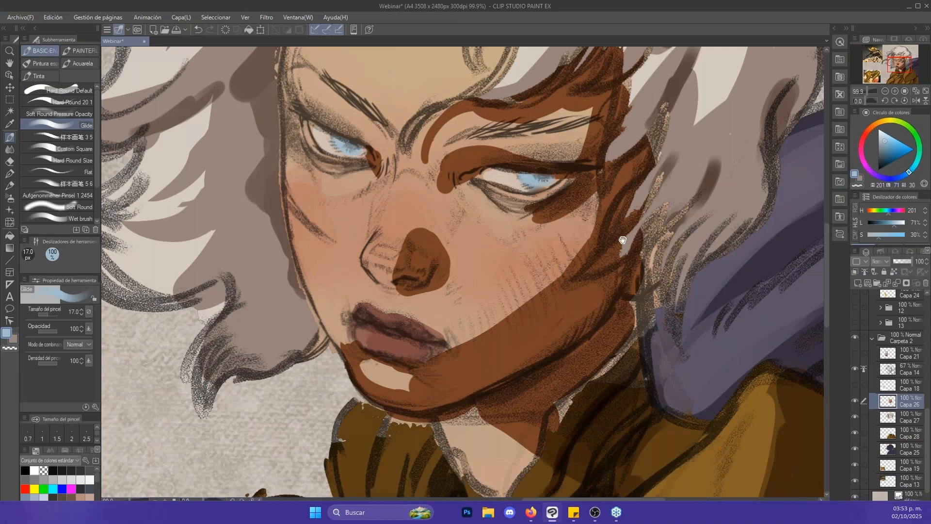
- Colour both eyebrows with the grey-brown hair shadow tone (H 16, L 54, S 12) using a 17–20 px brush on Capa 26
drag(623, 240, 665, 297)
alt+click(611, 179)
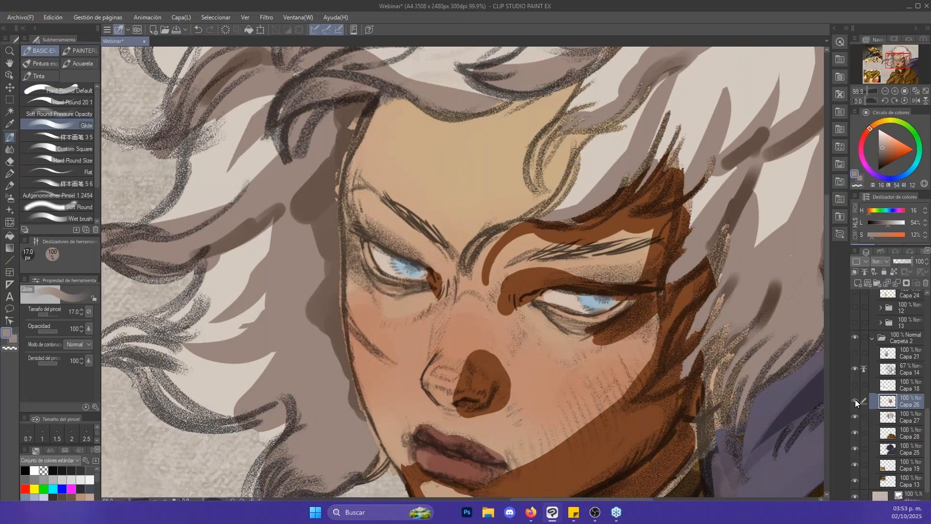
click(855, 400)
drag(511, 263, 664, 237)
key(])
key([)
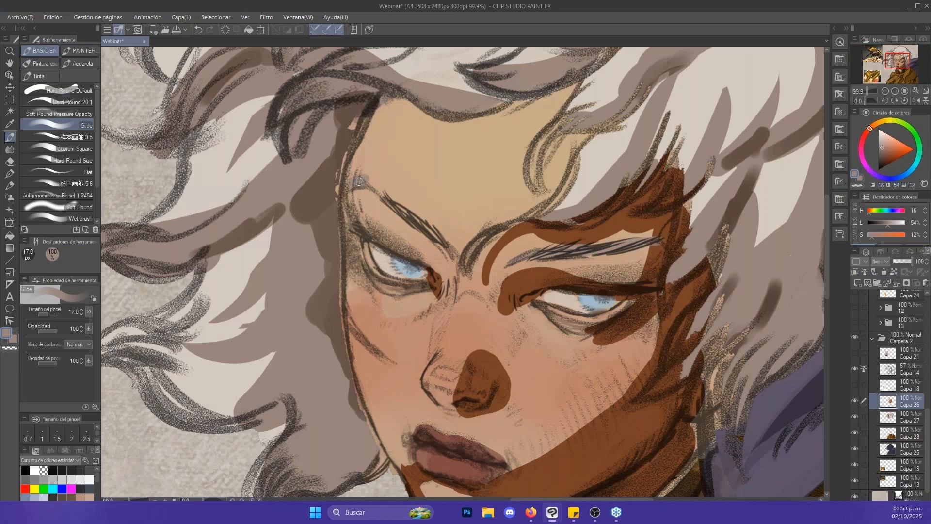
drag(359, 181, 439, 233)
key(])
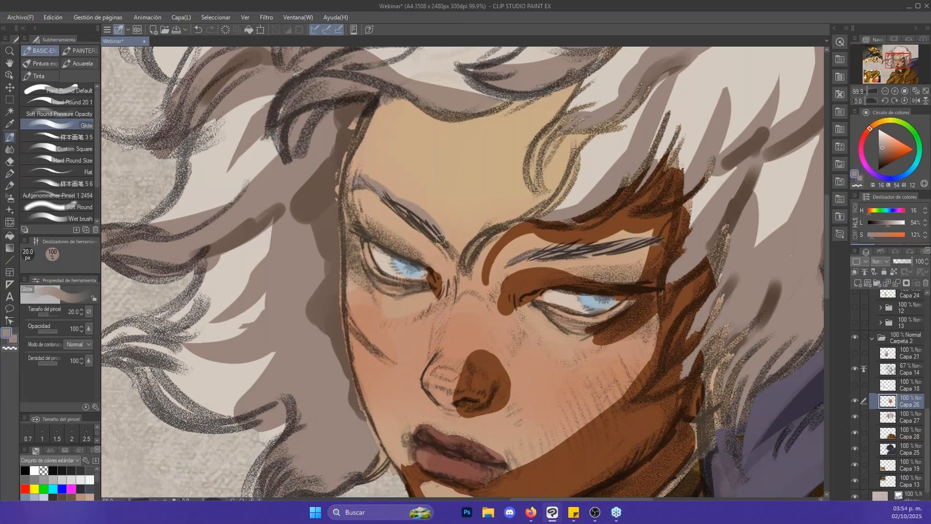
- Examine the whole portrait beside the beetle and golden armour reference images
key(alt+space)
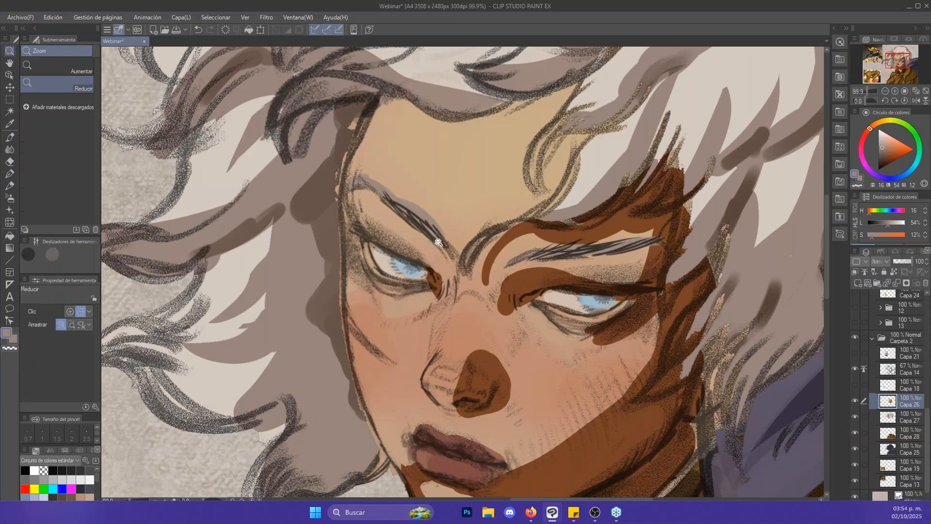
scroll(726, 136, down, 4)
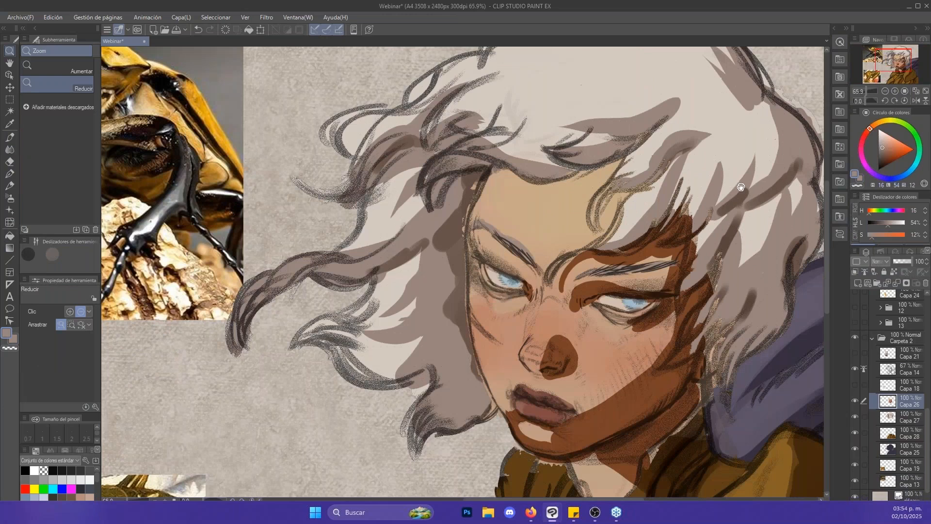
drag(741, 188, 653, 98)
drag(692, 158, 780, 276)
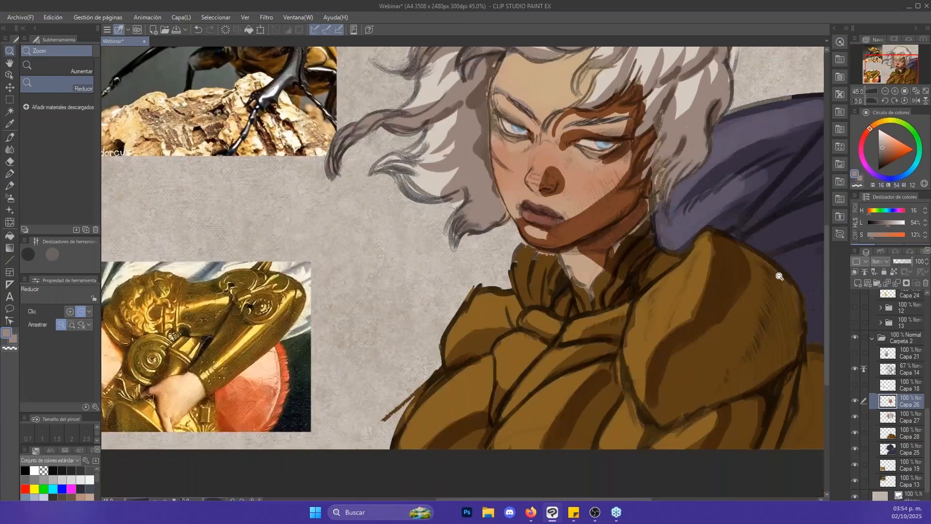
drag(741, 169, 681, 276)
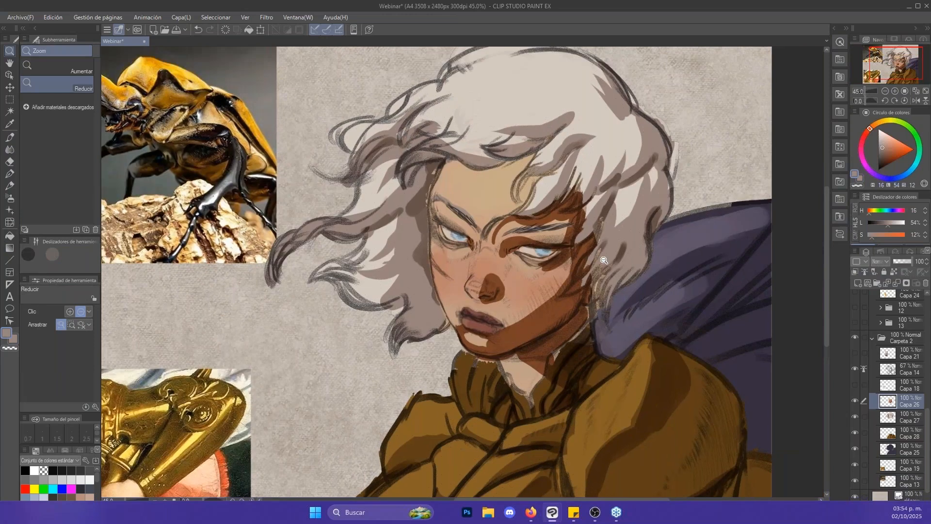
drag(696, 295, 648, 295)
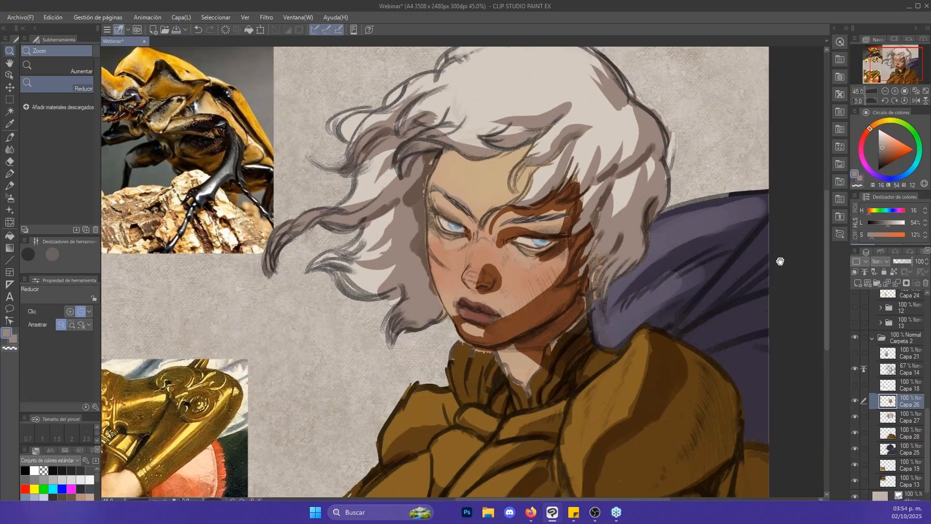
drag(777, 253, 764, 223)
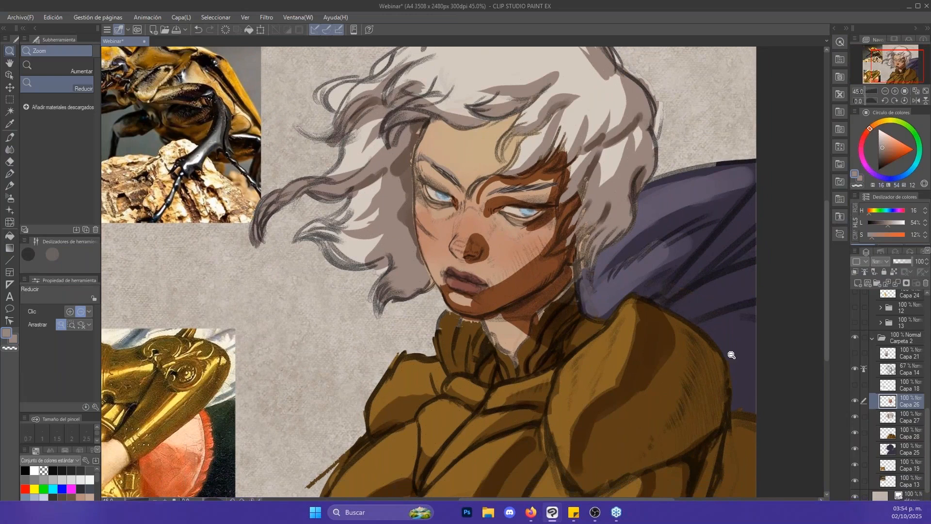
- Paint a pale pink highlight (H 16, L 83, S 67) on the tip of the nose with the Glide brush at 17 px
scroll(470, 137, up, 4)
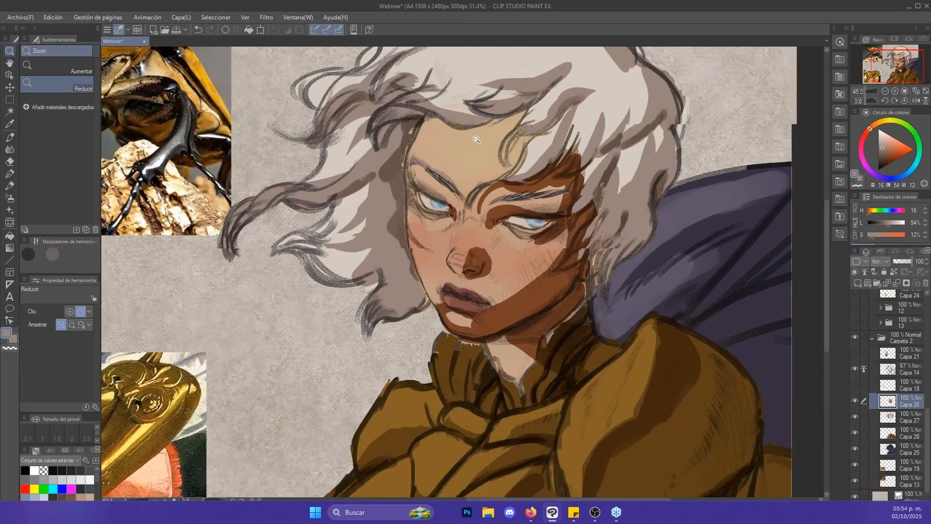
key(b)
click(889, 134)
key(slash)
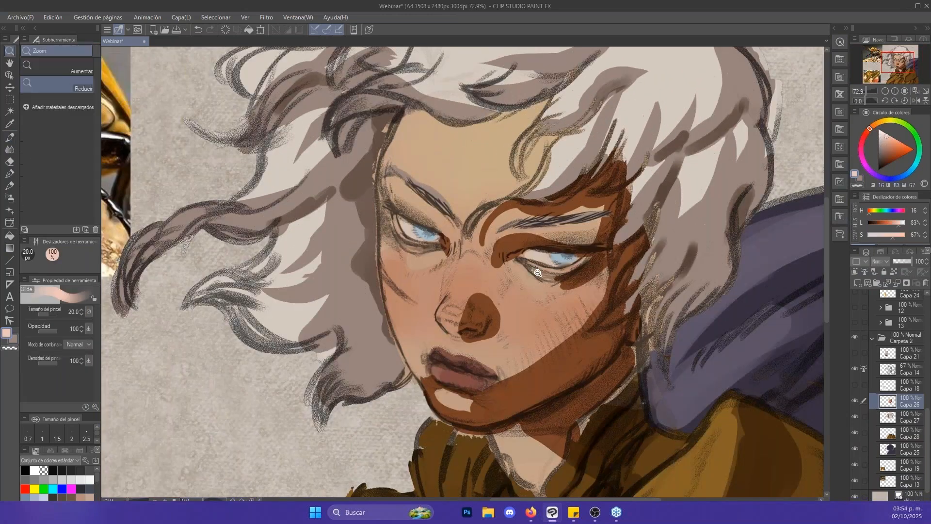
scroll(504, 325, up, 2)
drag(504, 325, 513, 325)
drag(422, 307, 443, 306)
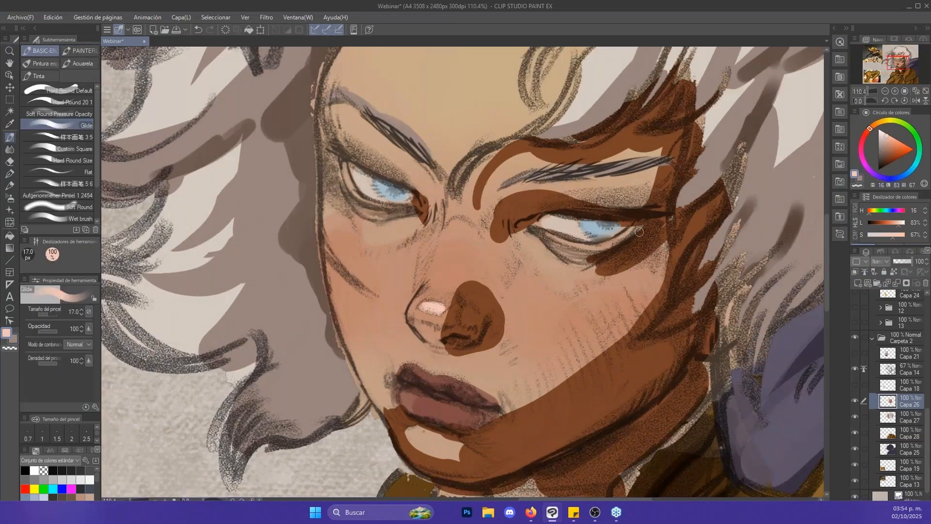
- Paint pale pink highlights under both eyes and along the bridge of the nose with a 30 px brush
key(bracketright)
key(bracketright)
key(bracketright)
drag(524, 237, 556, 267)
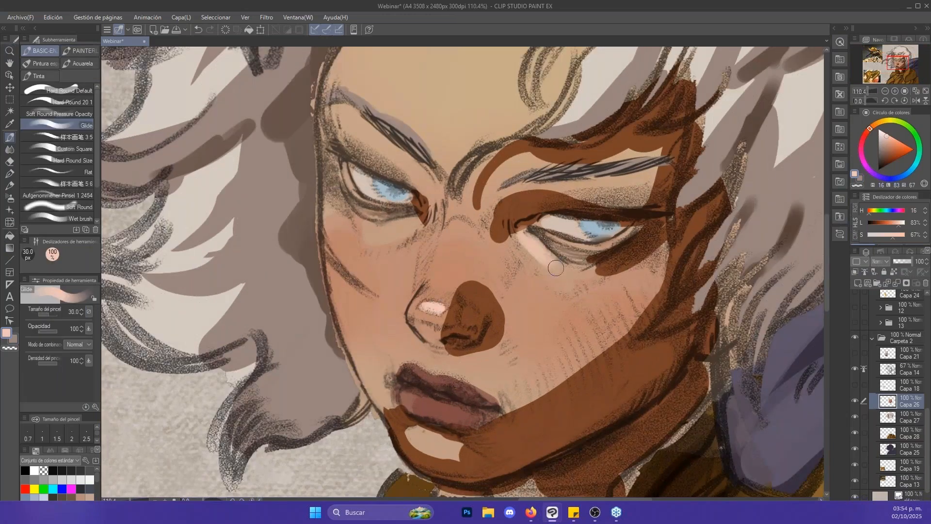
drag(385, 235, 421, 221)
drag(441, 287, 457, 208)
- Tone down the pale chin patch with the brown skin shadow (H 20, L 31, S 52) and touch up the shadow between the eyes
alt+click(447, 428)
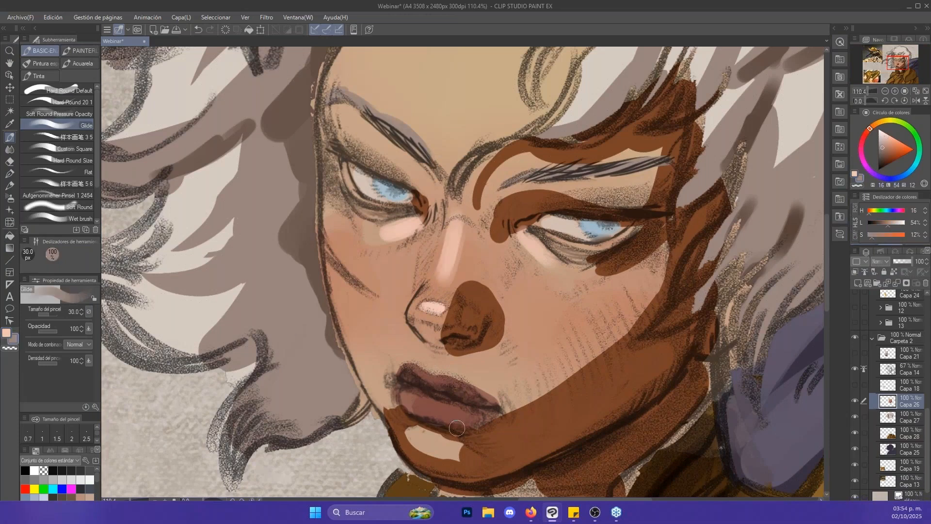
alt+click(476, 457)
key(bracketright)
key(bracketright)
mouse_move(442, 451)
mouse_down()
mouse_move(421, 439)
mouse_move(468, 454)
mouse_up()
key(bracketleft)
key(bracketleft)
key(bracketleft)
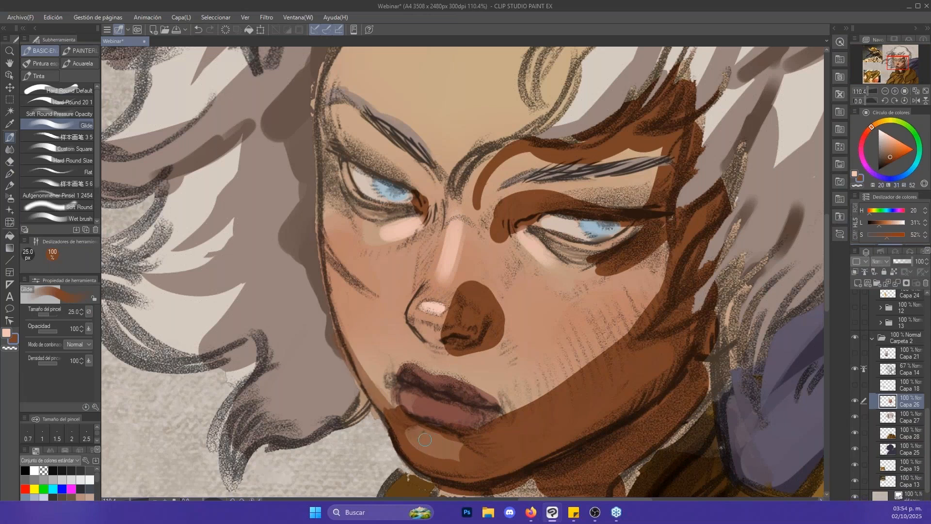
drag(522, 289, 551, 394)
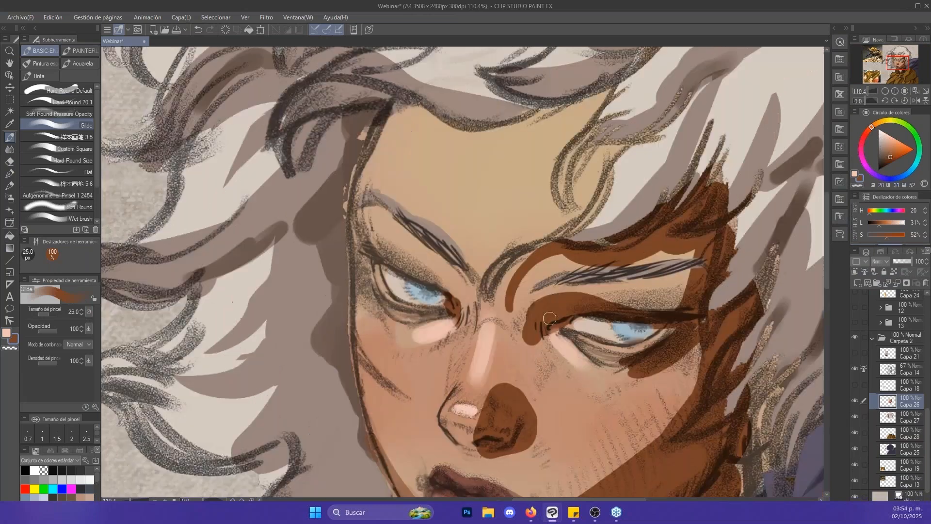
drag(550, 340, 504, 342)
- Paint a pale yellow highlight (H 38, L 83) on the forehead with a 60 px brush
key(x)
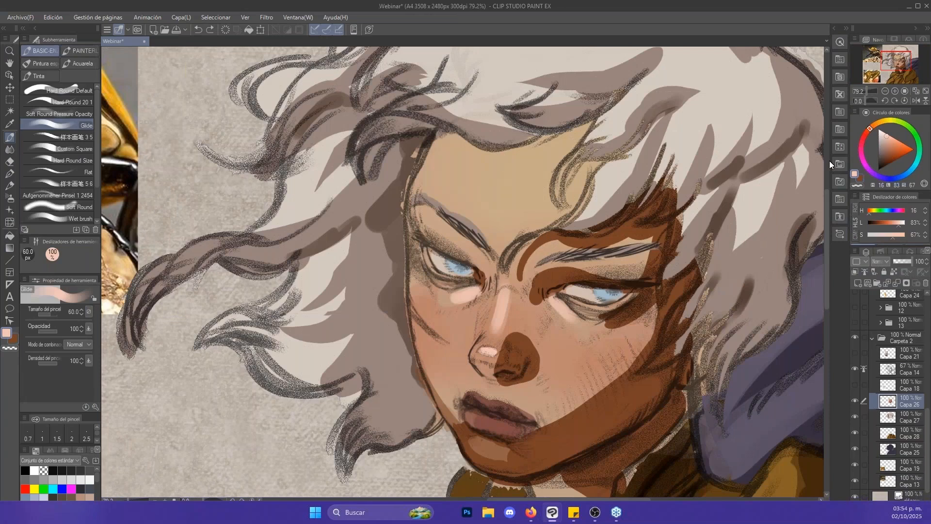
click(880, 122)
mouse_move(481, 164)
mouse_down()
mouse_move(532, 156)
mouse_move(501, 193)
mouse_move(437, 199)
mouse_move(466, 199)
mouse_move(500, 181)
mouse_up()
key(bracketright)
- Show the sculpted head reference on Capa 21 and broaden the pale forehead light to follow its planes
key(z)
click(855, 353)
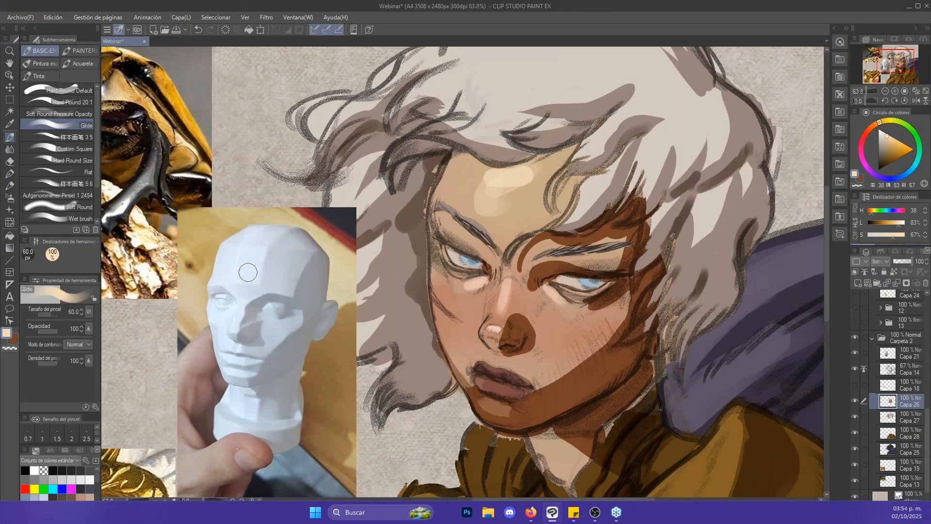
key(bracketleft)
key(bracketleft)
key(bracketleft)
key(bracketleft)
key(bracketleft)
key(bracketleft)
key(bracketleft)
key(bracketleft)
key(bracketright)
key(bracketright)
key(bracketright)
key(bracketright)
key(bracketright)
key(bracketright)
key(bracketright)
mouse_move(507, 199)
mouse_down()
mouse_move(527, 204)
mouse_move(543, 173)
mouse_move(485, 205)
mouse_move(480, 175)
mouse_move(475, 196)
mouse_move(444, 172)
mouse_move(461, 155)
mouse_move(477, 165)
mouse_up()
- Paint the hair's cast shadow along the hairline and temple in brown (H 20, L 31, S 52), reducing the brush to 30 px
alt+click(602, 236)
key(bracketleft)
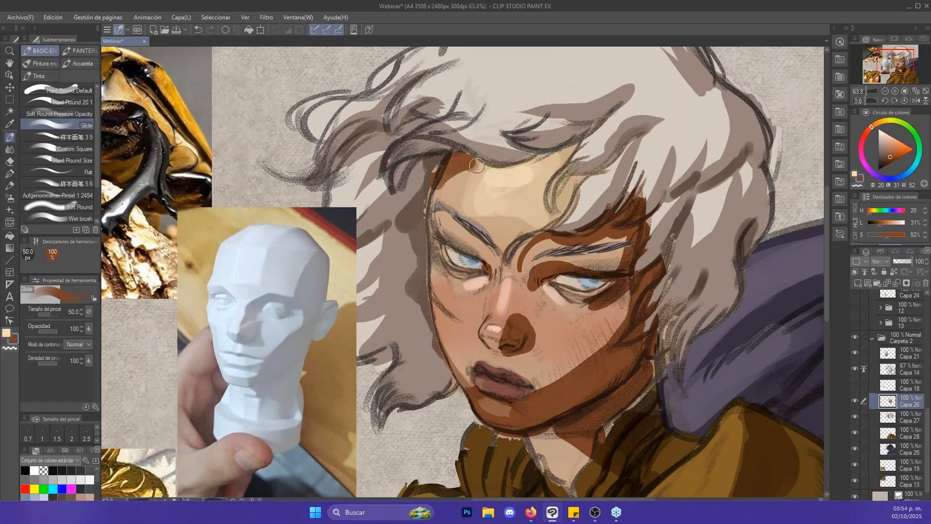
key(bracketleft)
key(bracketleft)
mouse_move(432, 194)
mouse_down()
mouse_move(493, 164)
mouse_move(577, 147)
mouse_move(527, 163)
mouse_move(467, 153)
mouse_up()
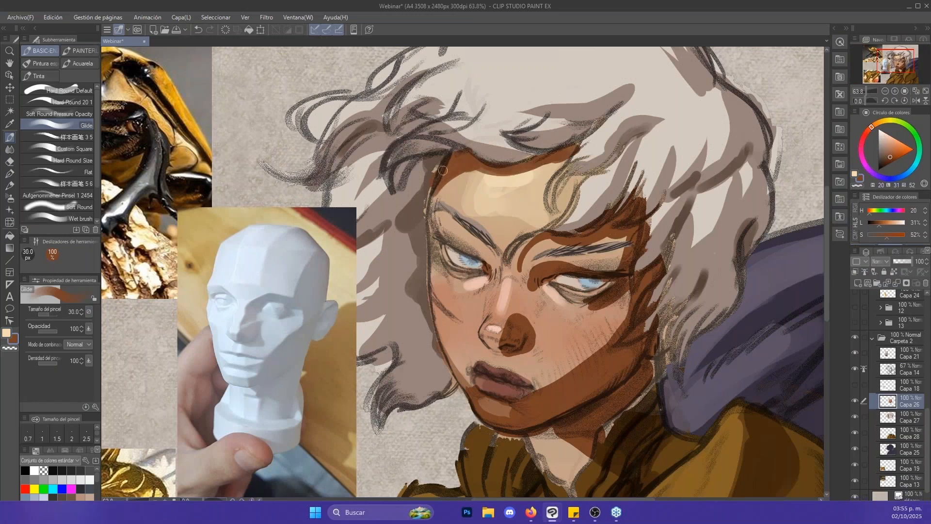
- Deepen the forehead shadow right beneath the hair with a darker brown (H 20, L 18, S 53) and a 25 px brush
alt+click(574, 416)
drag(464, 155, 448, 169)
key([)
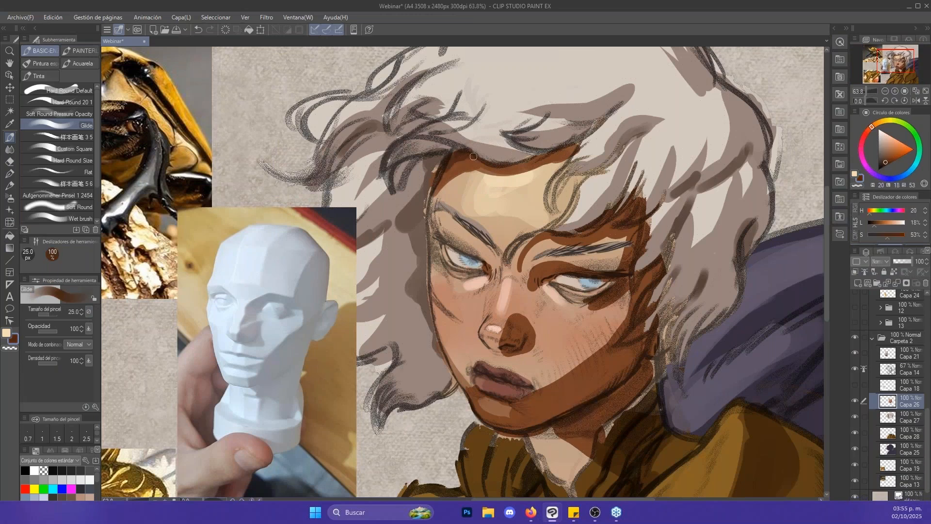
key(x)
alt+click(554, 160)
key(x)
key(bracketleft)
drag(556, 153, 588, 143)
- Darken the hair shadow over the shaded temple, the cheek edge and the shaded eye, finishing with a 20 px brush
key(bracketright)
key(bracketright)
drag(606, 223, 631, 203)
key(bracketright)
mouse_move(580, 233)
mouse_down()
mouse_move(630, 198)
mouse_move(638, 219)
mouse_up()
key(bracketleft)
mouse_move(661, 263)
mouse_down()
mouse_move(649, 294)
mouse_move(651, 278)
mouse_up()
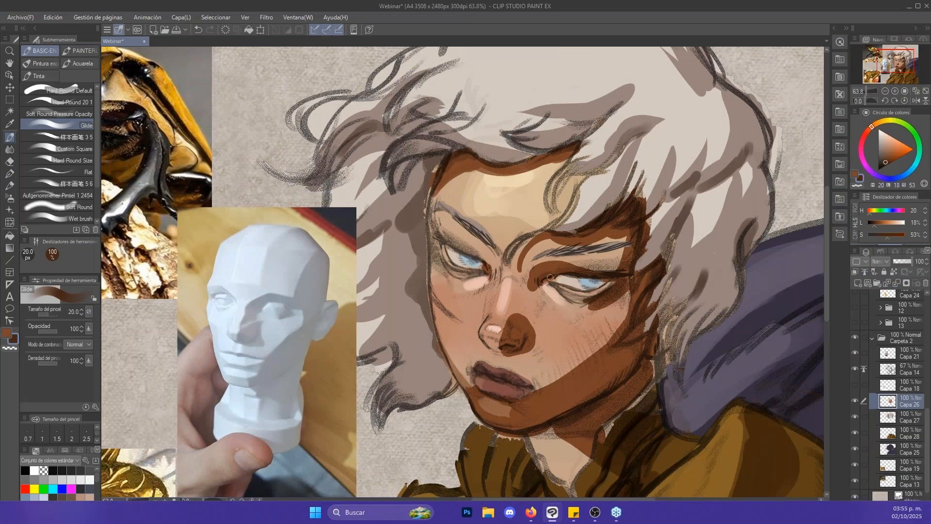
mouse_move(586, 278)
mouse_down()
mouse_move(558, 291)
mouse_move(595, 317)
mouse_move(574, 278)
mouse_up()
alt+click(580, 277)
- Tint the tip of the nose reddish (H 9, L 53, S 38) with a 50 px brush
click(893, 150)
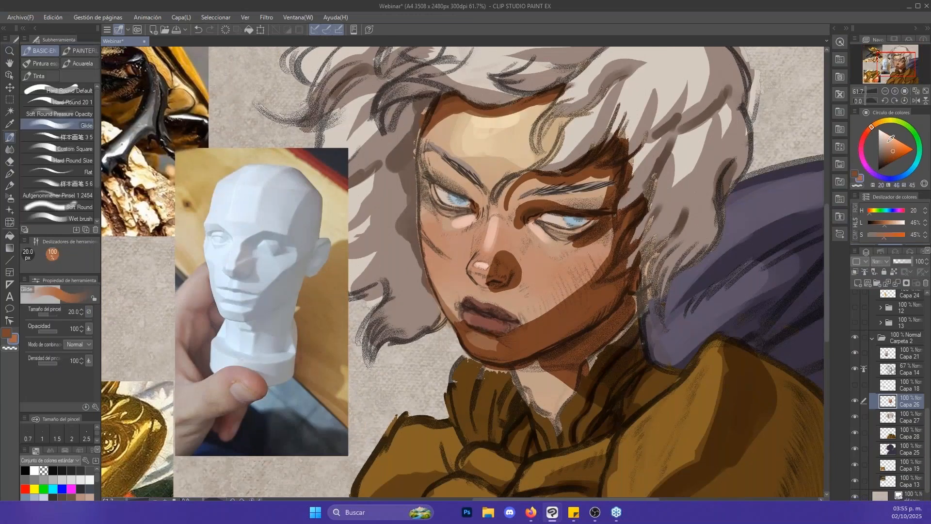
click(865, 131)
click(891, 148)
drag(482, 269, 479, 279)
key(ctrl+z)
key(])
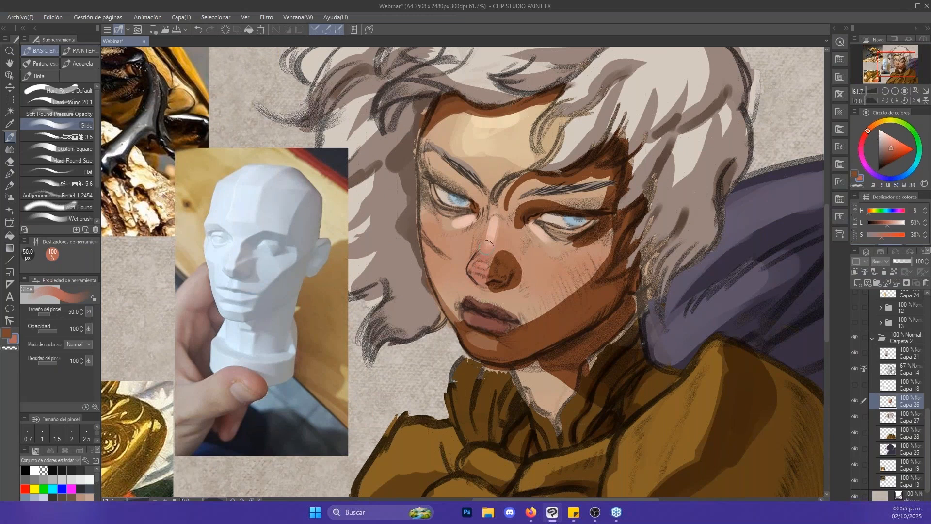
- Add a small bright highlight (H 18, L 84, S 42) on the nose tip with a 15 px brush
scroll(489, 244, up, 2)
click(892, 136)
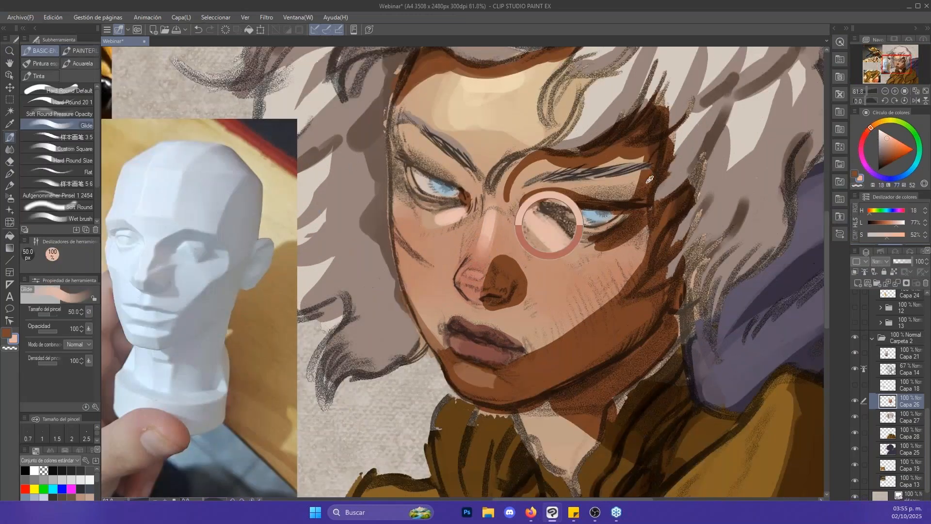
click(883, 135)
key([)
key([)
key([)
key([)
key([)
key([)
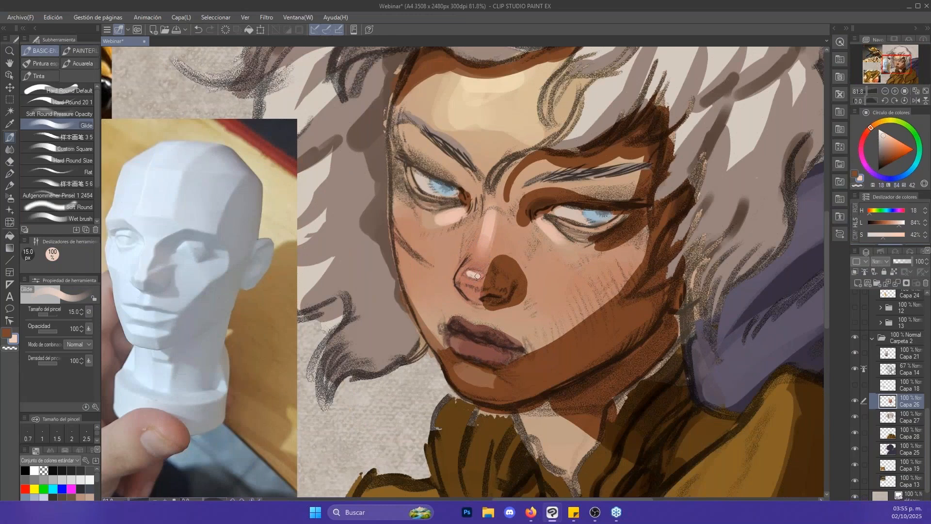
drag(478, 276, 473, 274)
- Refine the shadow around the nostril and side of the nose with brown (H 20, L 33, S 50) at 15 px
key(x)
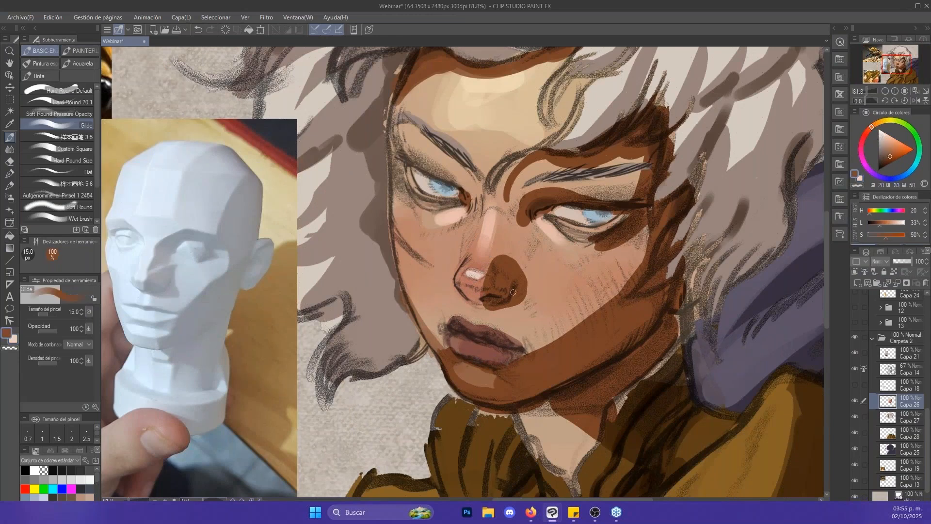
mouse_move(520, 294)
mouse_down()
mouse_move(555, 294)
mouse_move(520, 294)
mouse_up()
mouse_move(461, 285)
mouse_down()
mouse_move(503, 298)
mouse_move(500, 261)
mouse_up()
key(bracketright)
- Choose an ochre (H 36, L 48, S 40) as the reflected-light colour for the skin
key(alt+space)
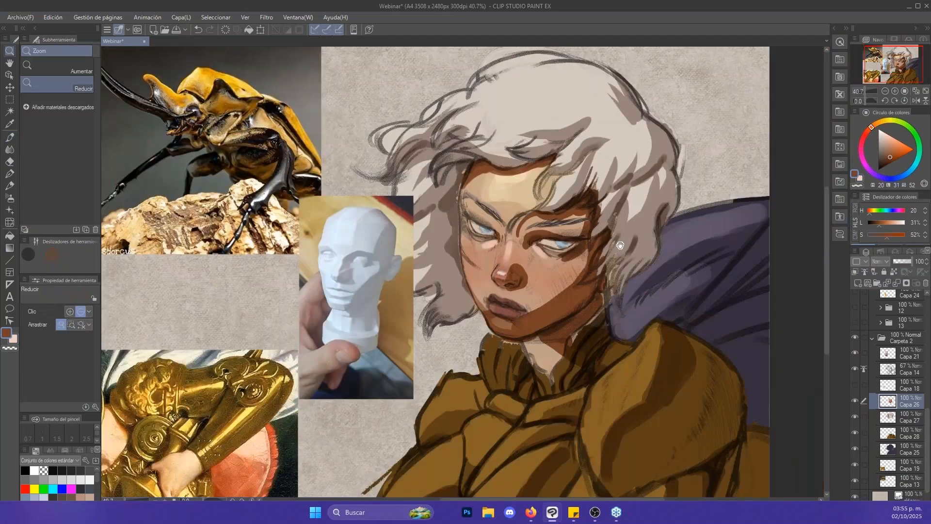
drag(620, 245, 604, 190)
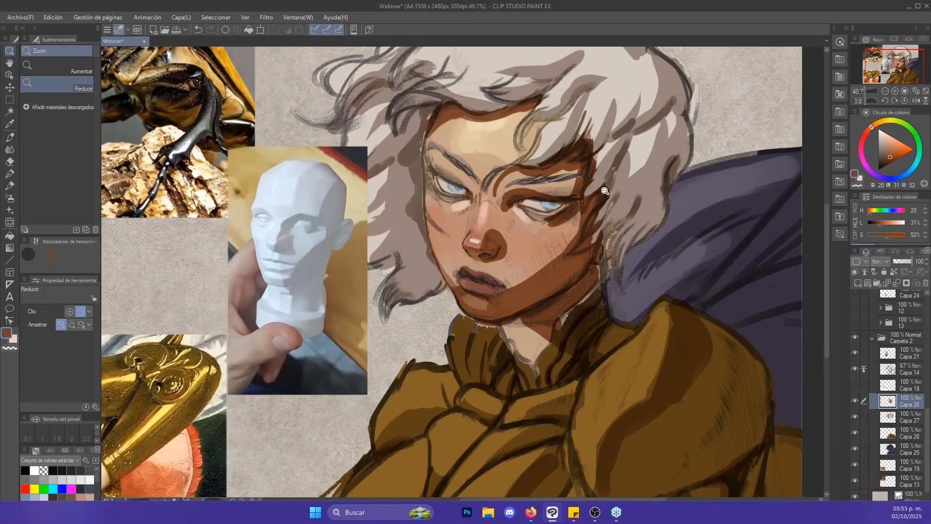
click(879, 122)
drag(893, 146, 892, 150)
key(alt)
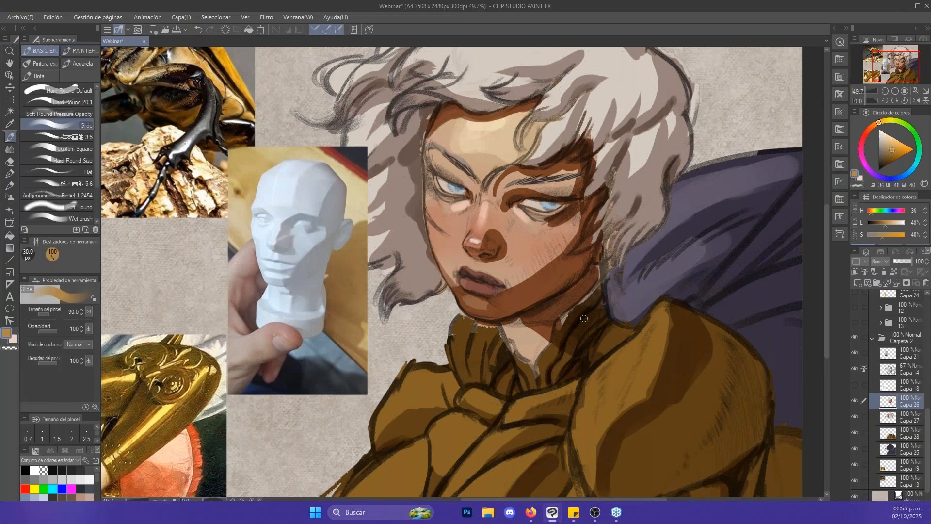
- Erase the ochre colour from the inside of the neck collar on Capa 28 with the 80 px kneaded eraser
click(855, 433)
click(855, 432)
click(872, 432)
key(e)
mouse_move(461, 335)
mouse_down()
mouse_move(485, 374)
mouse_move(502, 335)
mouse_move(488, 366)
mouse_up()
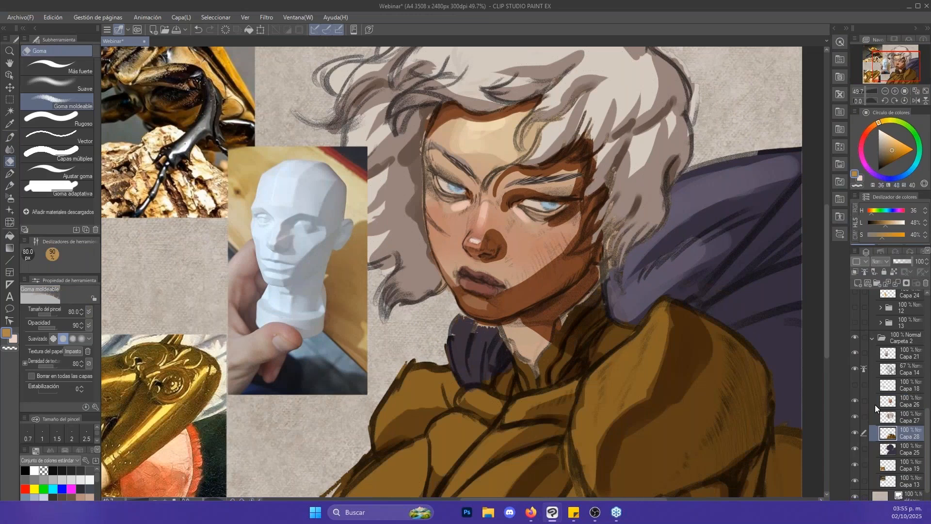
- Paint ochre reflected light (H 36, L 42, S 32) along the shaded jaw on Capa 26 with a 40 px brush
click(878, 404)
click(856, 401)
click(856, 401)
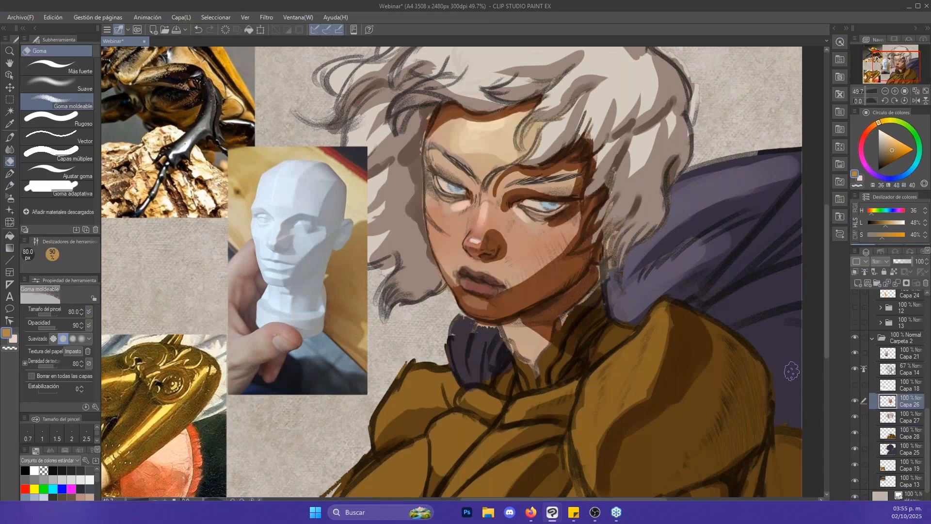
key(b)
mouse_move(567, 276)
mouse_down()
mouse_move(524, 303)
mouse_move(575, 272)
mouse_up()
key(ctrl+z)
alt+click(511, 314)
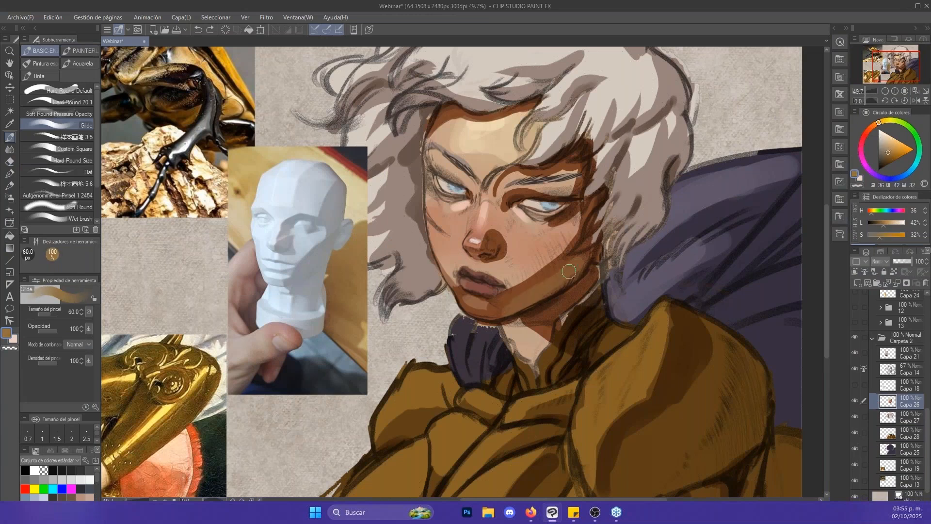
key(bracketleft)
key(bracketleft)
drag(556, 313, 586, 287)
- Paint a band of reflected light along the outer lower rim of the large shoulder plate on Capa 28 at 80 px
drag(693, 307, 610, 173)
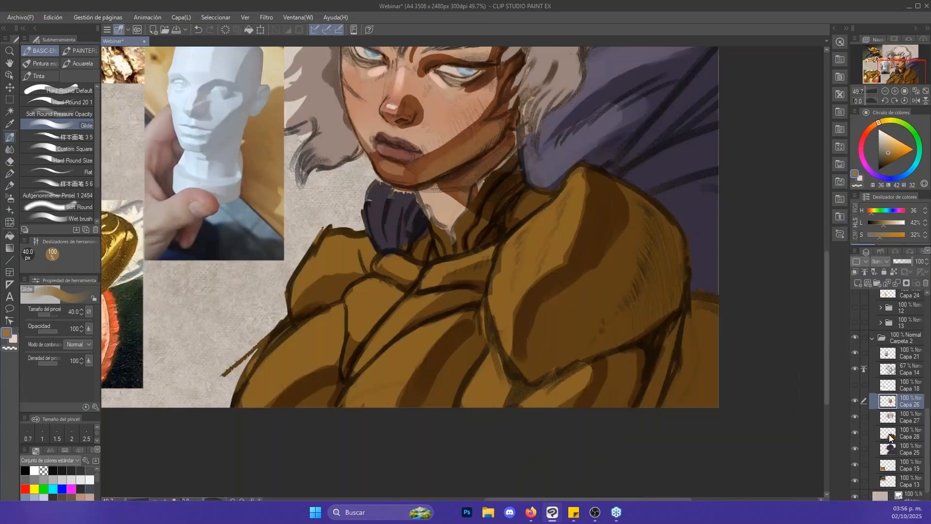
click(857, 430)
click(857, 431)
click(905, 433)
key(bracketright)
key(bracketright)
key(bracketright)
key(bracketright)
key(bracketright)
key(bracketright)
key(bracketright)
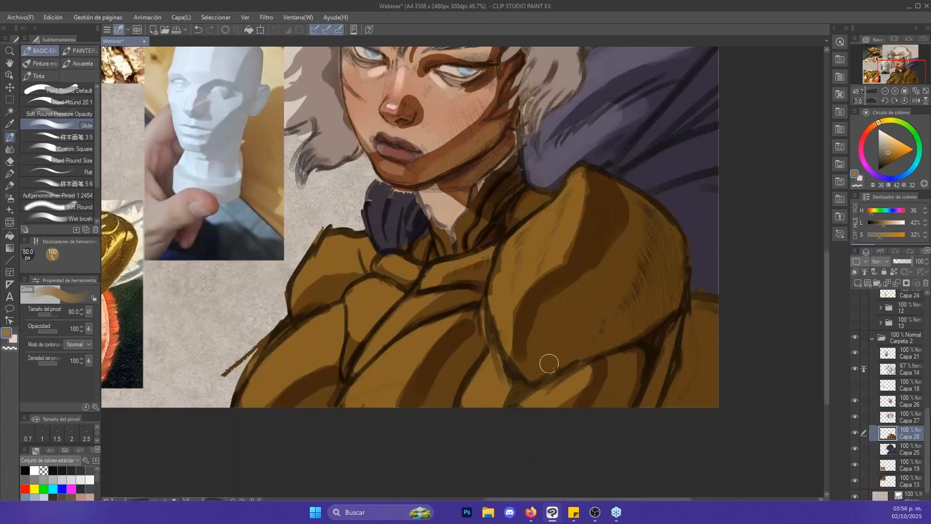
drag(549, 360, 593, 334)
key(bracketleft)
key(ctrl+z)
mouse_move(534, 383)
mouse_down()
mouse_move(617, 339)
mouse_move(663, 290)
mouse_move(673, 248)
mouse_move(663, 299)
mouse_up()
- Add a reflected-light strip on the armour plate below the large shoulder guard with a smaller brush
key(bracketleft)
key(bracketleft)
key(bracketleft)
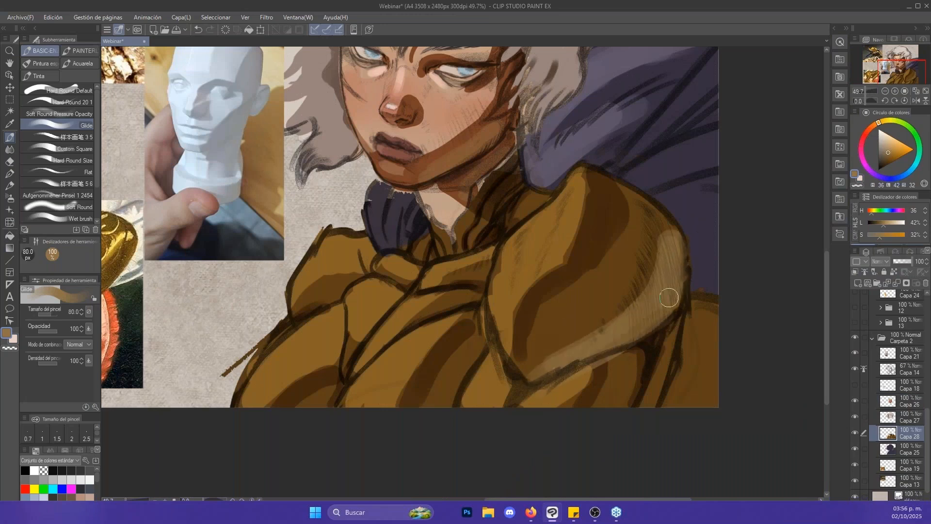
drag(616, 388, 645, 362)
key(bracketright)
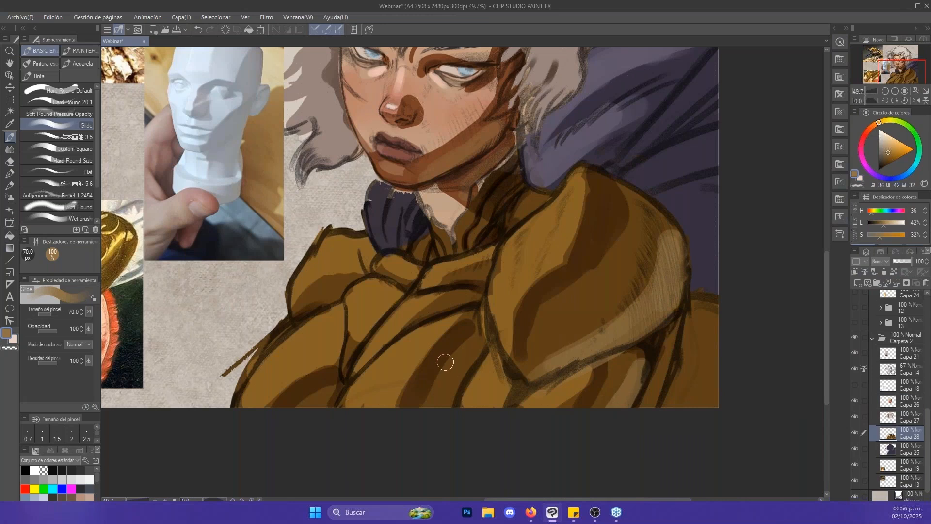
- Shade the smaller shoulder plate in dark brown (H 30, L 15, S 69) and add ochre reflected light along its lower edge at 60 px
drag(498, 324, 572, 382)
key(x)
alt+click(661, 307)
key(bracketleft)
key(bracketleft)
drag(370, 358, 433, 333)
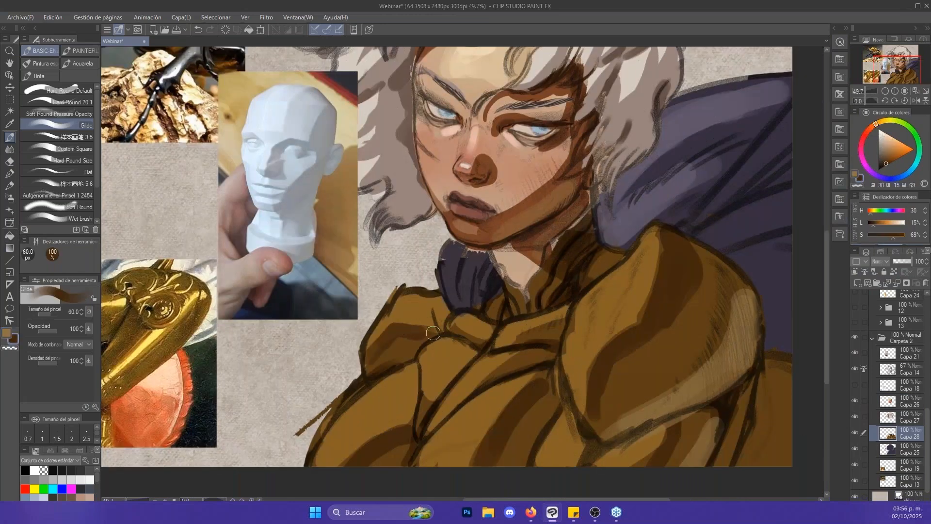
key(x)
drag(374, 365, 403, 361)
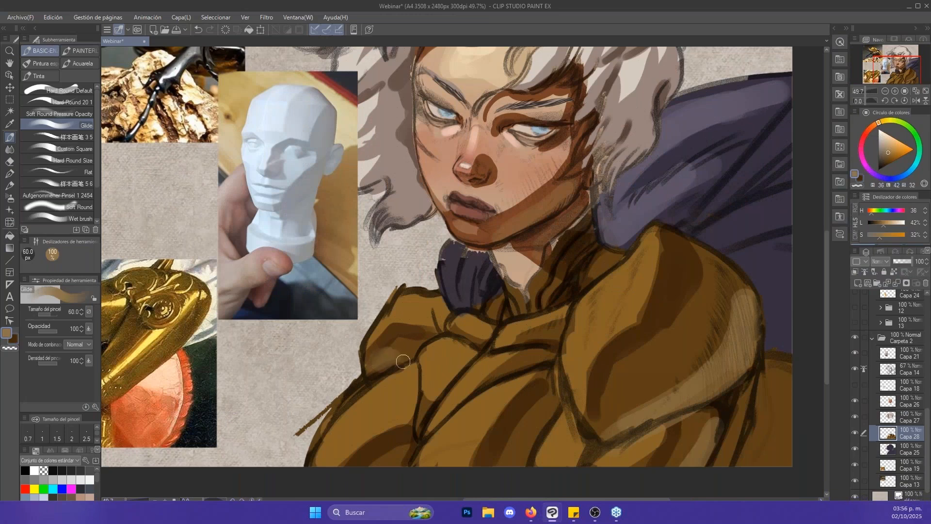
key(x)
- Paint warm beige reflected light (H 36, L 65, S 23) into the shaded hair beside the cape on Capa 27 at 70 px
drag(743, 310, 659, 429)
click(855, 416)
click(854, 416)
click(907, 418)
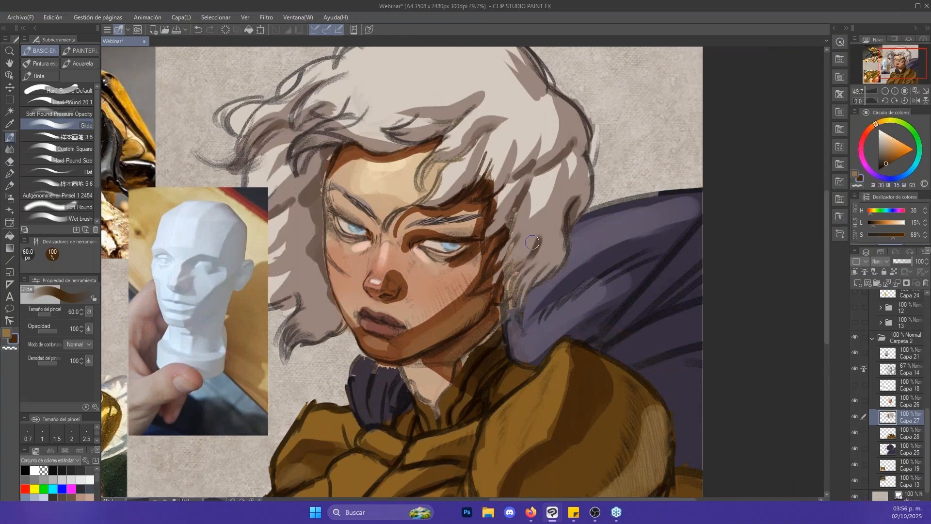
key(x)
key(bracketright)
key(bracketright)
mouse_move(552, 236)
mouse_down()
mouse_move(544, 253)
mouse_move(540, 245)
mouse_up()
drag(888, 149, 884, 143)
key(bracketleft)
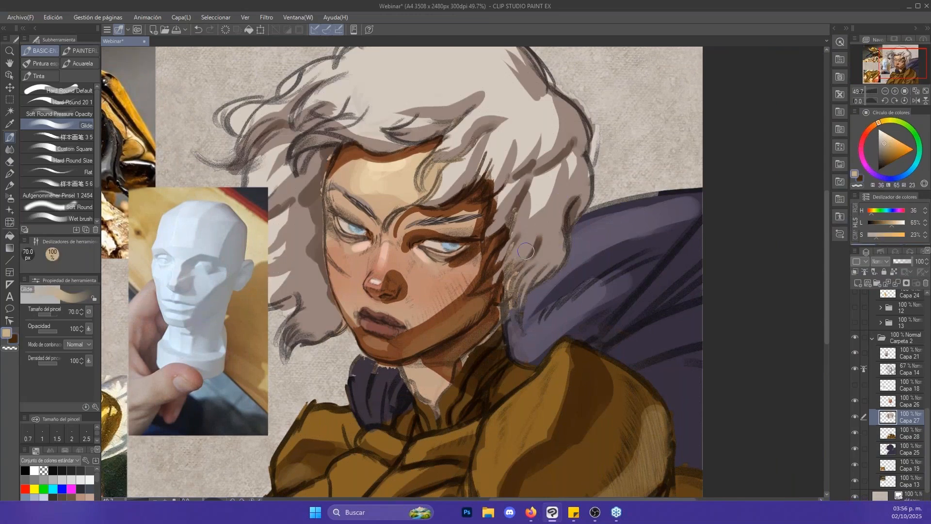
drag(526, 252, 553, 226)
mouse_move(532, 274)
mouse_down()
mouse_move(566, 189)
mouse_move(586, 191)
mouse_up()
- Lock Capa 27's transparent pixels and paint the beige reflected light into the hair on the lit side of the face, finishing at 40 px
key(bracketleft)
key(bracketleft)
drag(302, 248, 455, 235)
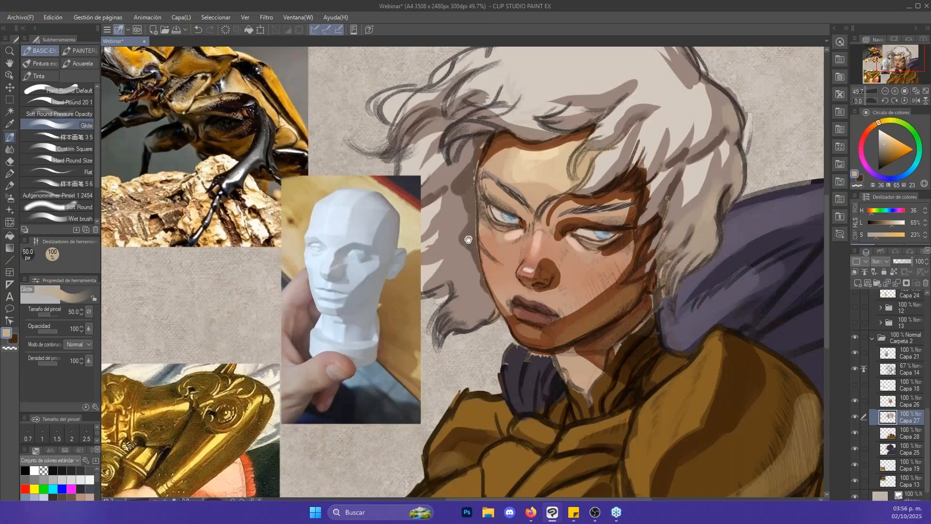
click(894, 272)
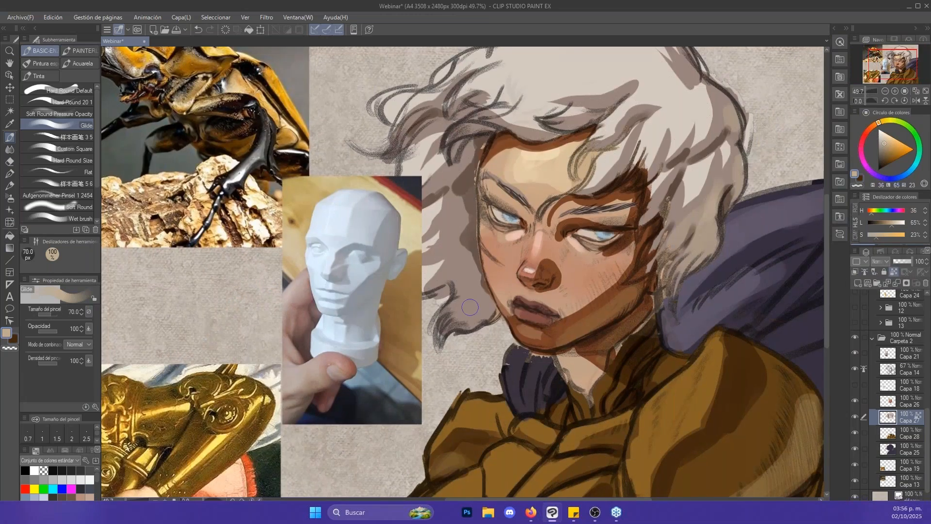
key(bracketright)
key(bracketright)
key(bracketright)
key(bracketright)
mouse_move(479, 312)
mouse_down()
mouse_move(459, 325)
mouse_move(482, 315)
mouse_move(459, 308)
mouse_move(461, 266)
mouse_move(448, 281)
mouse_move(467, 290)
mouse_up()
key(bracketleft)
key(bracketleft)
key(bracketleft)
key(bracketleft)
key(bracketleft)
drag(461, 225, 440, 250)
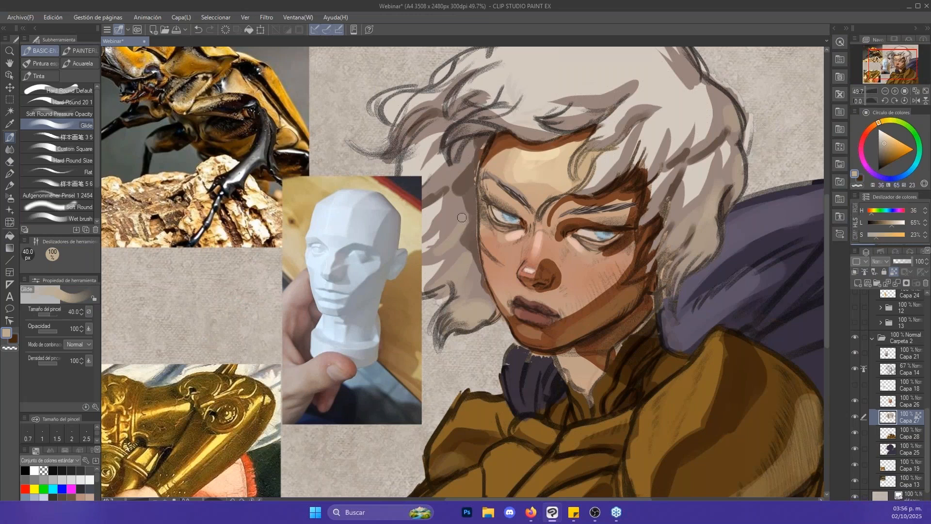
- Pick the cream forehead tone (H 39, L 81, S 61) and select Capa 26 after toggling layers to identify it
key(alt+space)
scroll(625, 266, up, 2)
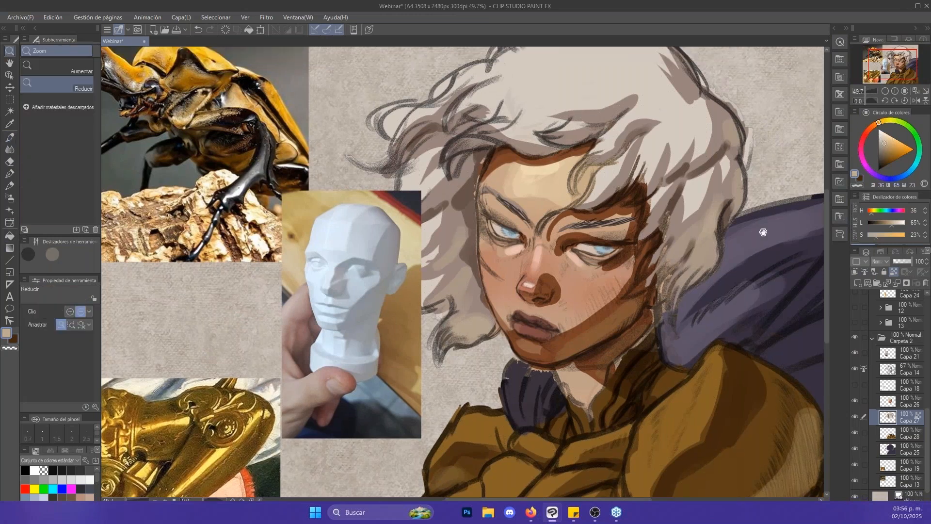
click(689, 231)
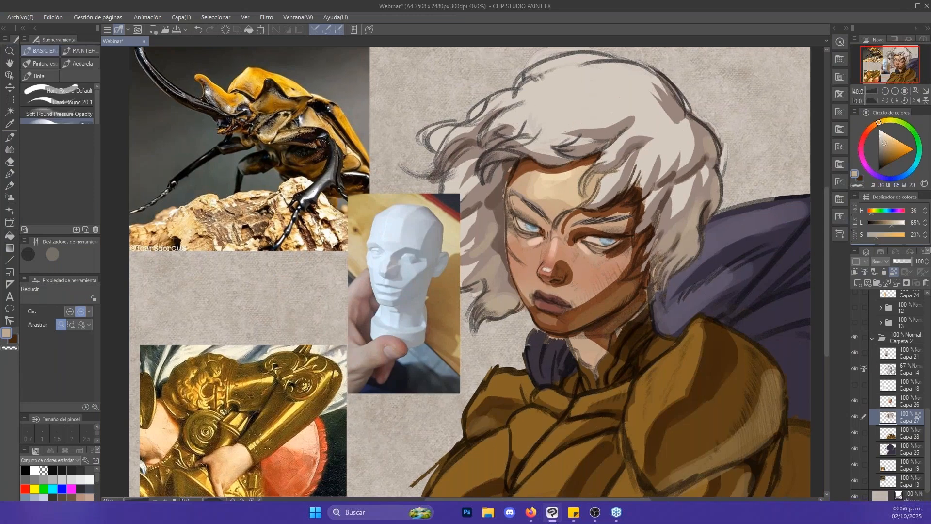
alt+click(566, 176)
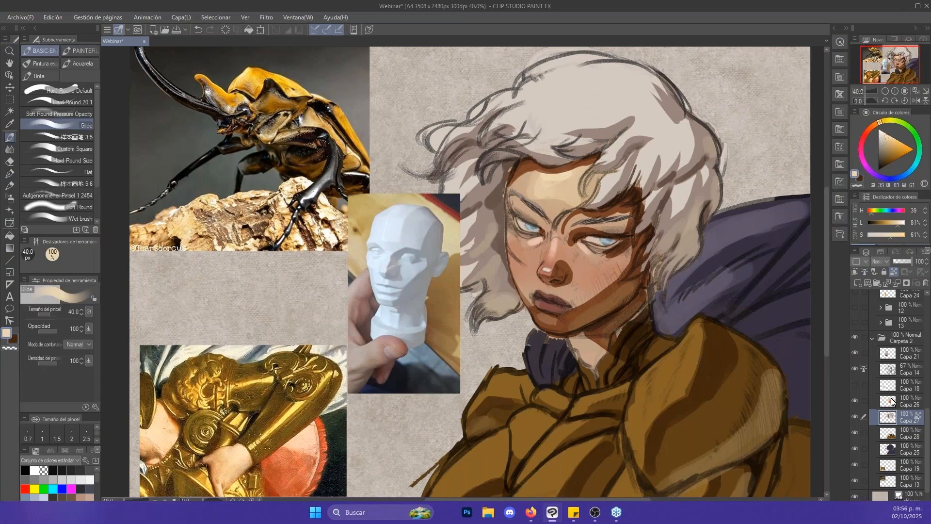
click(856, 352)
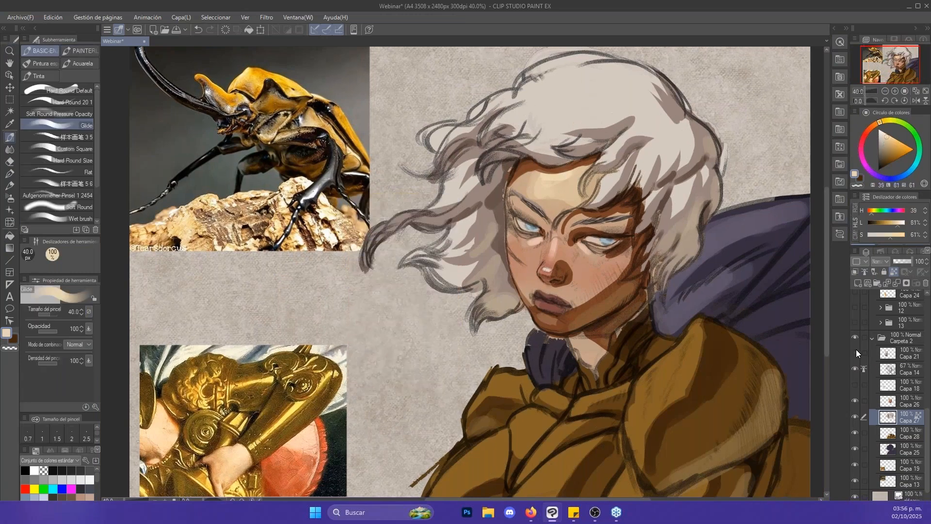
click(855, 353)
click(856, 401)
click(855, 400)
click(898, 400)
- Paint cream highlights on the nose bridge and below the eyes on Capa 26 with the Glide brush at 25 px
key(ctrl+space)
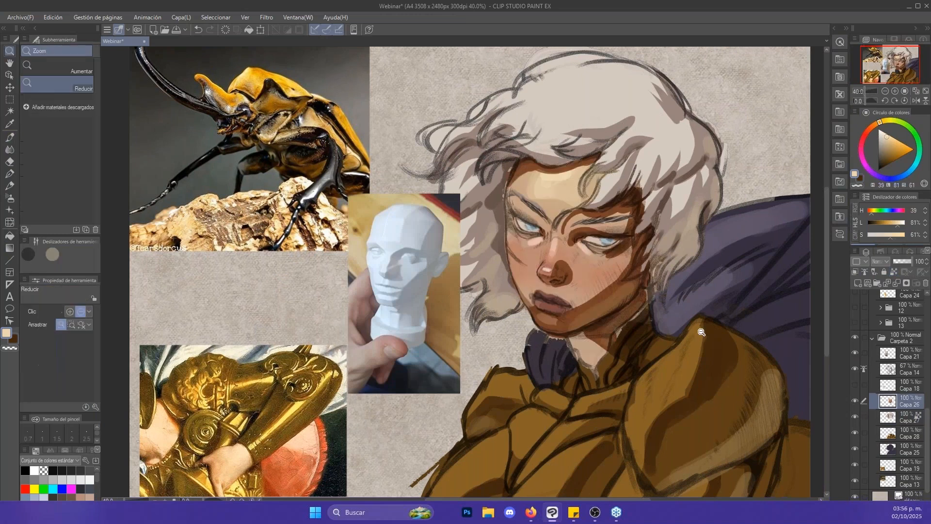
mouse_move(554, 238)
mouse_down()
mouse_move(597, 239)
mouse_move(553, 274)
mouse_up()
key(bracketleft)
key(ctrl+z)
key(bracketleft)
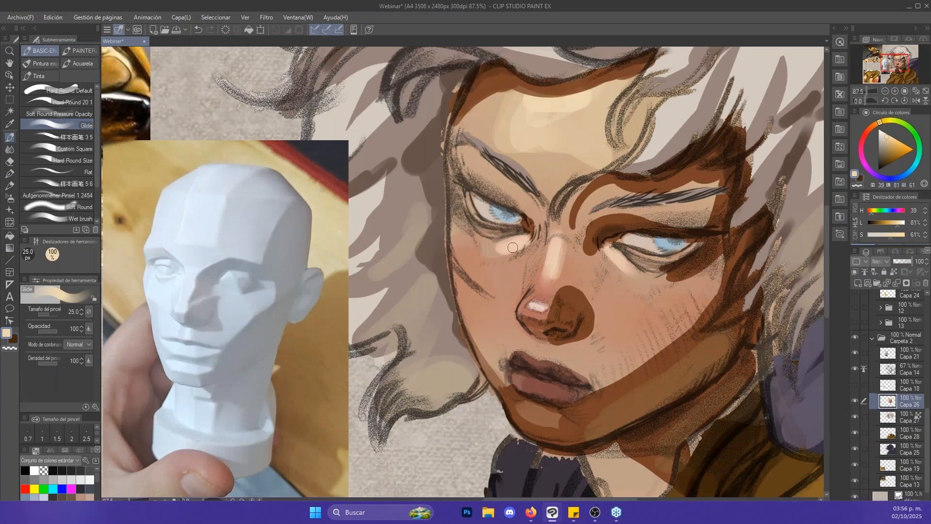
key(j)
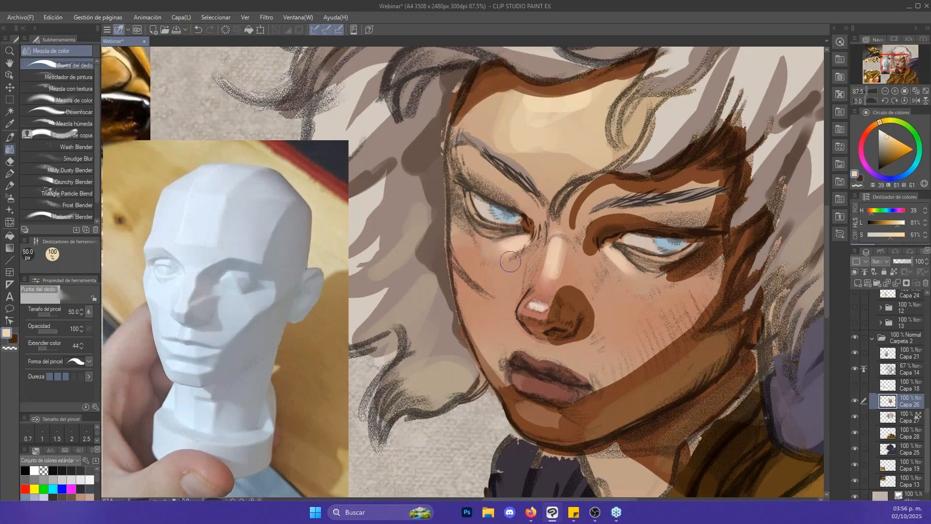
key(p)
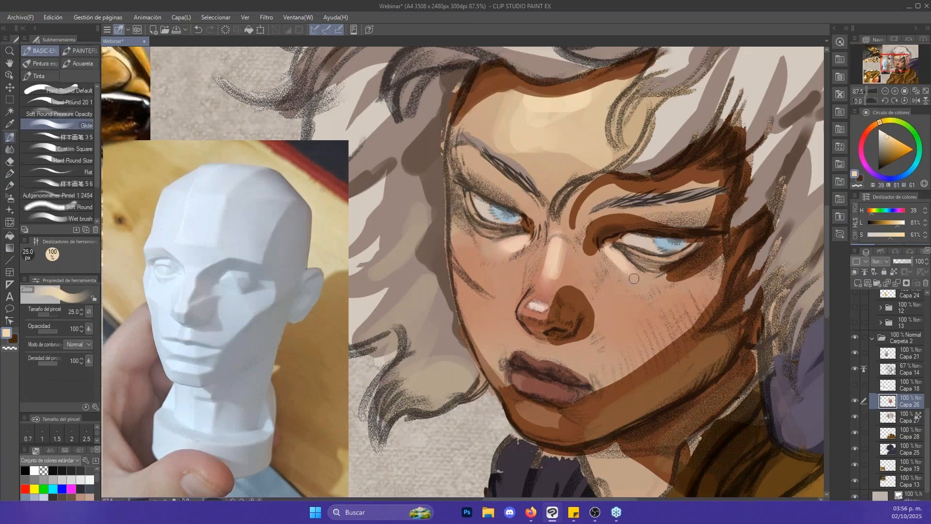
- Try loose cream strokes with Glide and brown strokes with the oil brush at 60 px on the cheek, and undo them
mouse_move(610, 326)
mouse_down()
mouse_move(658, 320)
mouse_move(669, 294)
mouse_move(690, 292)
mouse_move(686, 309)
mouse_move(630, 292)
mouse_move(606, 309)
mouse_move(632, 323)
mouse_up()
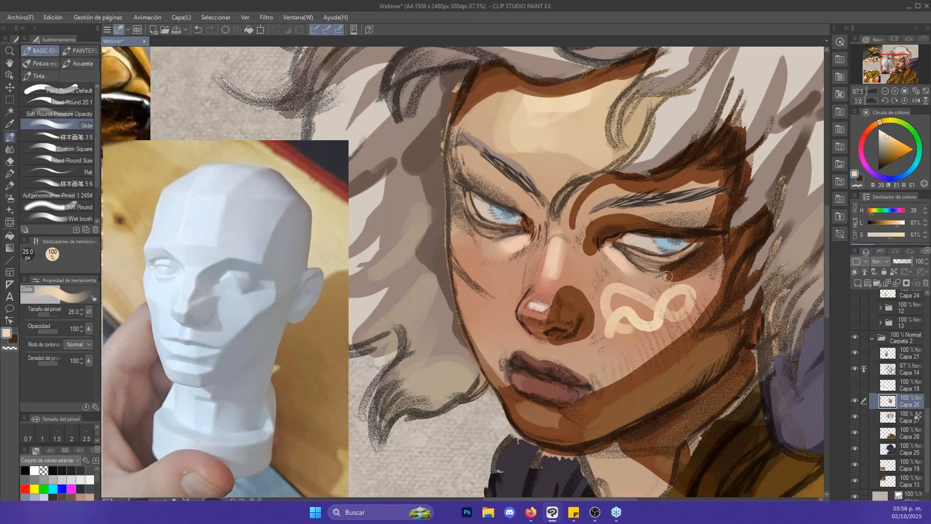
key(ctrl+z)
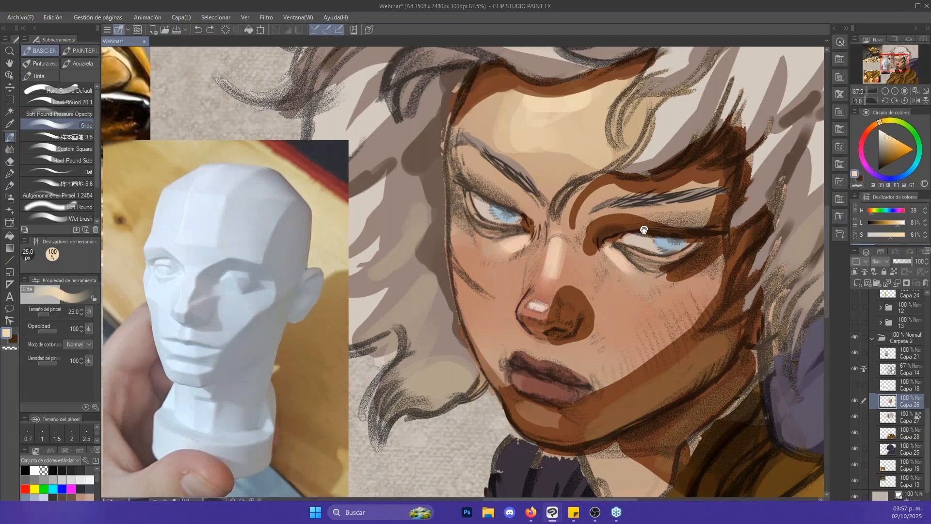
drag(645, 229, 623, 246)
click(83, 51)
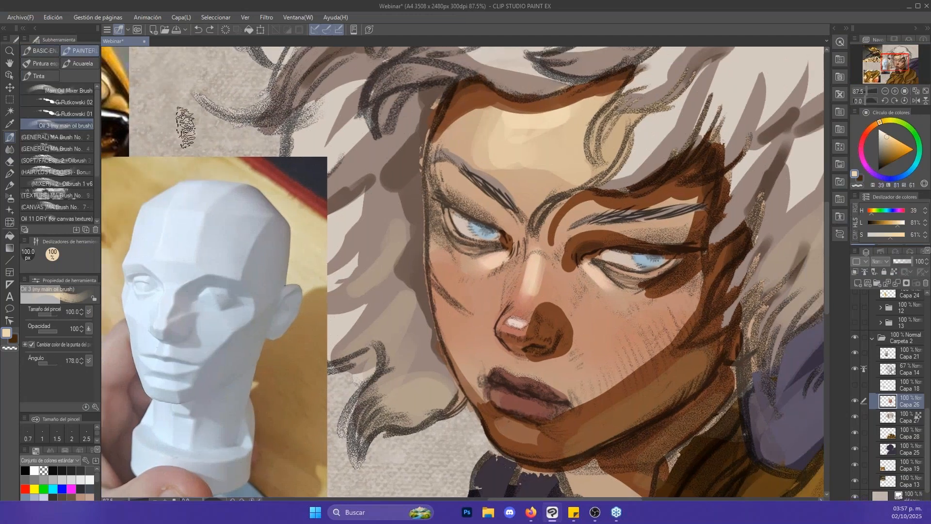
mouse_move(600, 349)
mouse_down()
mouse_move(631, 332)
mouse_move(618, 351)
mouse_move(655, 330)
mouse_up()
key(ctrl+z)
click(627, 384)
key(bracketleft)
drag(593, 380, 626, 345)
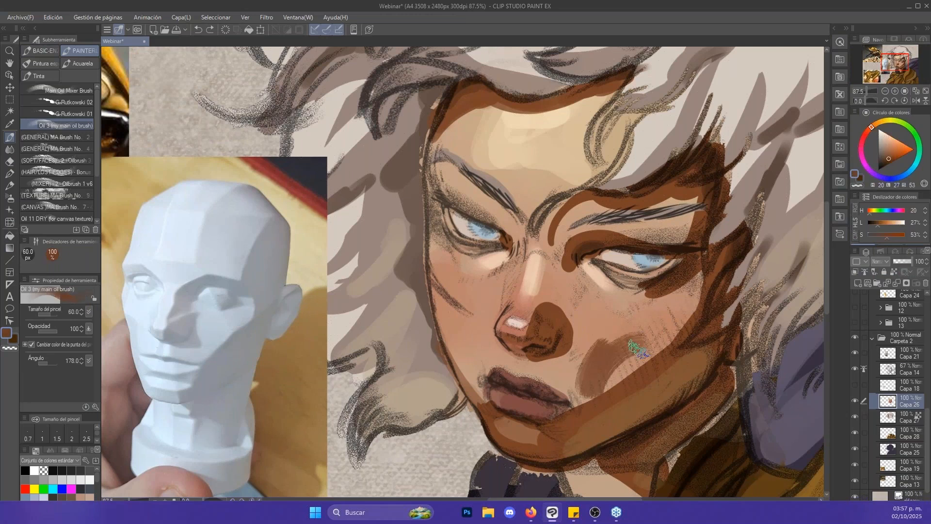
key(ctrl+z)
key(ctrl+z)
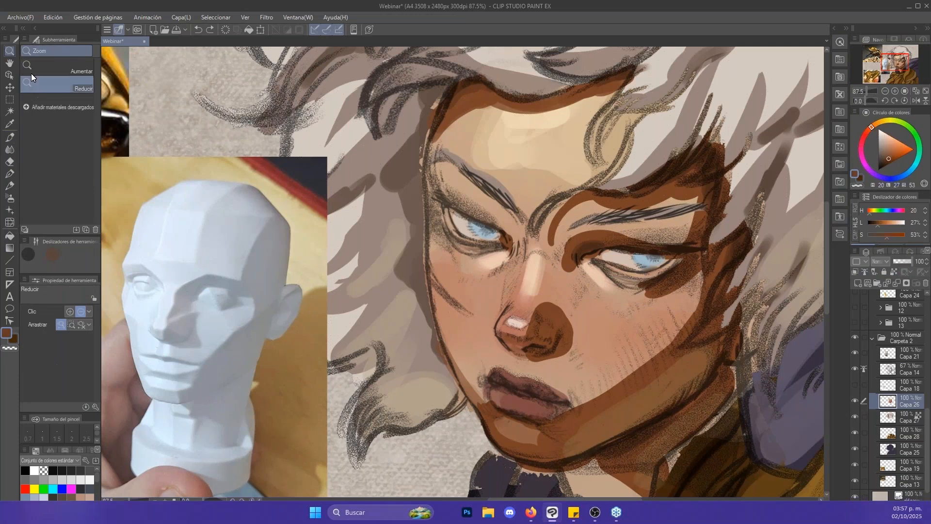
- Paint a soft brown shadow (H 20, L 28, S 52) beside the shaded mouth corner with the Glide brush at 40 px
click(46, 51)
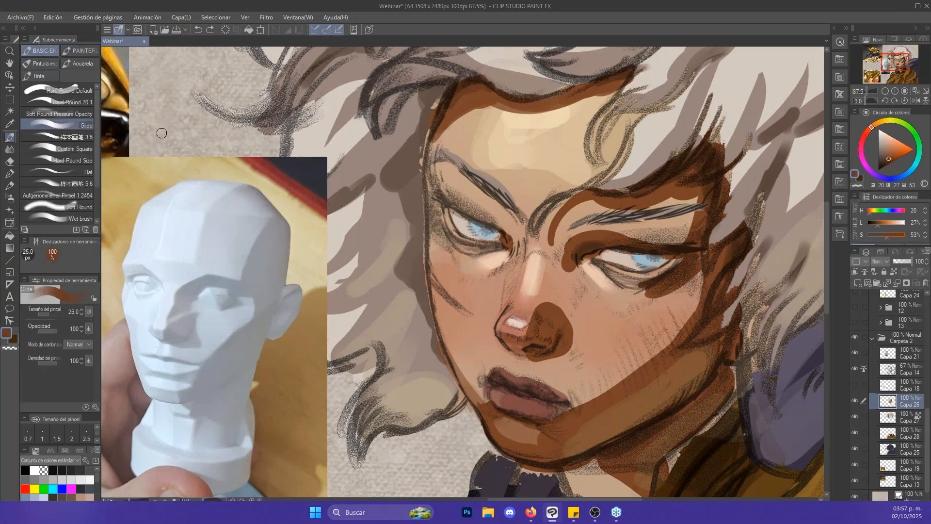
click(855, 401)
click(855, 400)
alt+click(584, 404)
key(bracketleft)
key(bracketright)
key(bracketright)
key(bracketright)
mouse_move(577, 401)
mouse_down()
mouse_move(586, 400)
mouse_move(576, 400)
mouse_up()
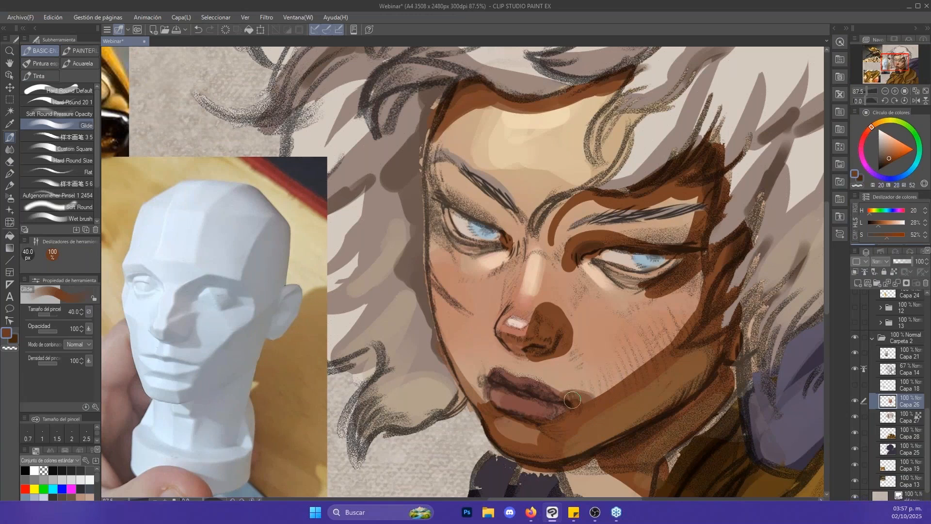
- Define the shaded corner of the lips with the sampled dark reddish brown (H 9, L 18, S 30) at 17 px
alt+click(526, 384)
alt+click(526, 384)
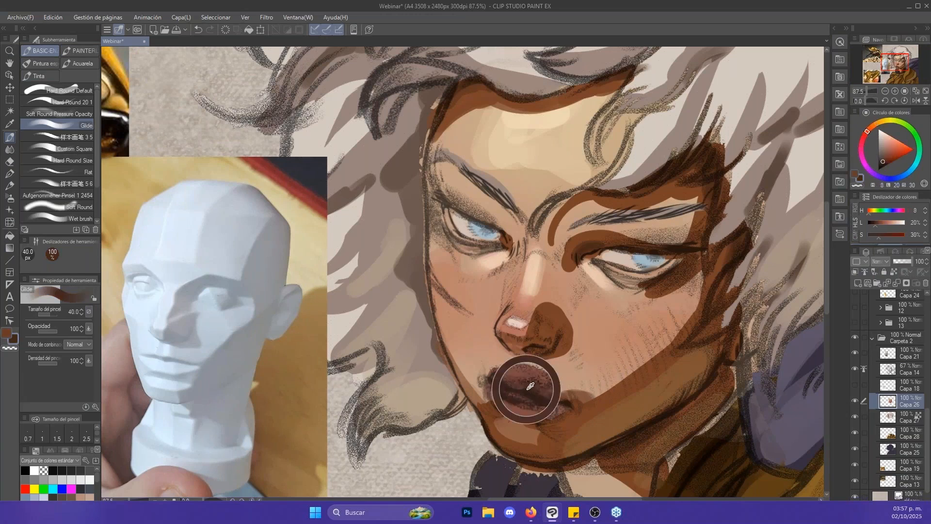
scroll(526, 384, up, 3)
key(bracketleft)
key(bracketleft)
key(bracketleft)
key(bracketleft)
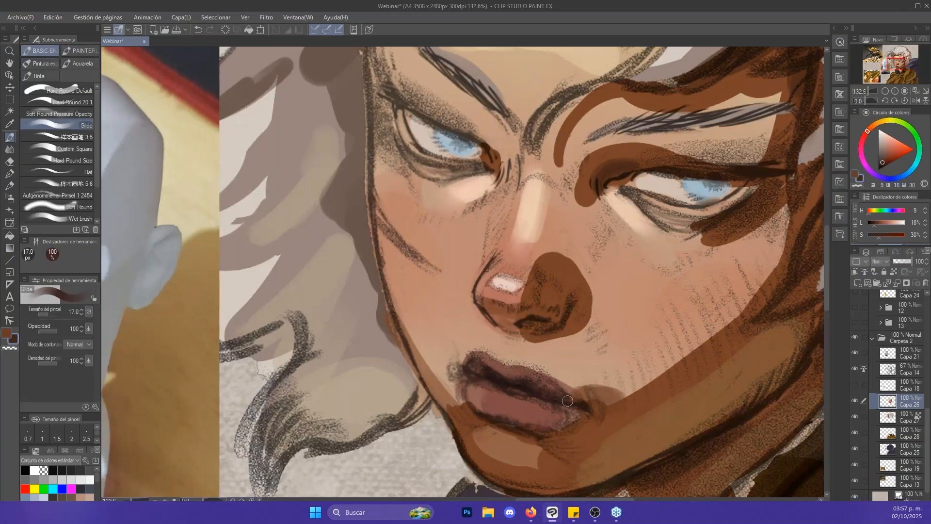
key(bracketleft)
- Paint a brown shadow beside the lit mouth corner and trim it with light skin tone (H 20, L 60, S 37) at 30 px
key(x)
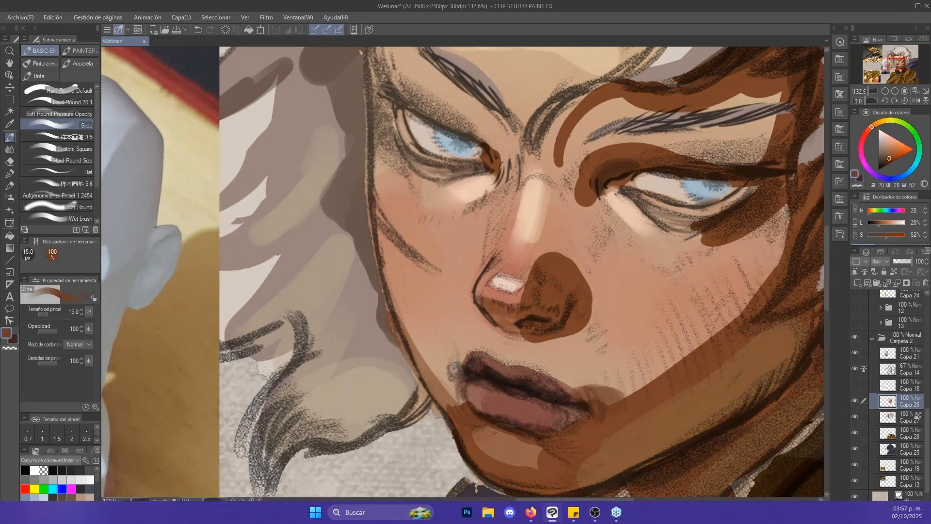
key(bracketright)
key(bracketright)
mouse_move(450, 362)
mouse_down()
mouse_move(461, 379)
mouse_move(535, 275)
mouse_up()
drag(605, 222, 632, 213)
scroll(631, 213, up, 5)
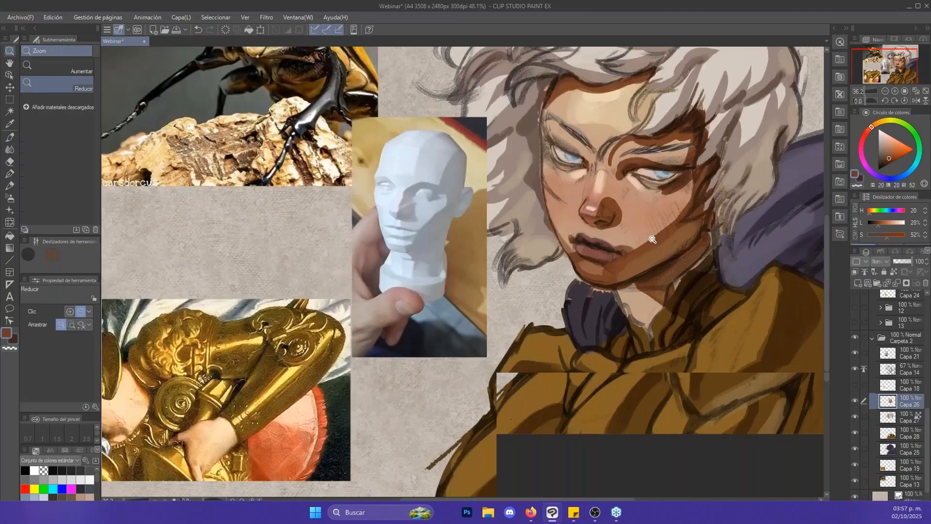
scroll(532, 247, down, 2)
key(bracketright)
key(bracketright)
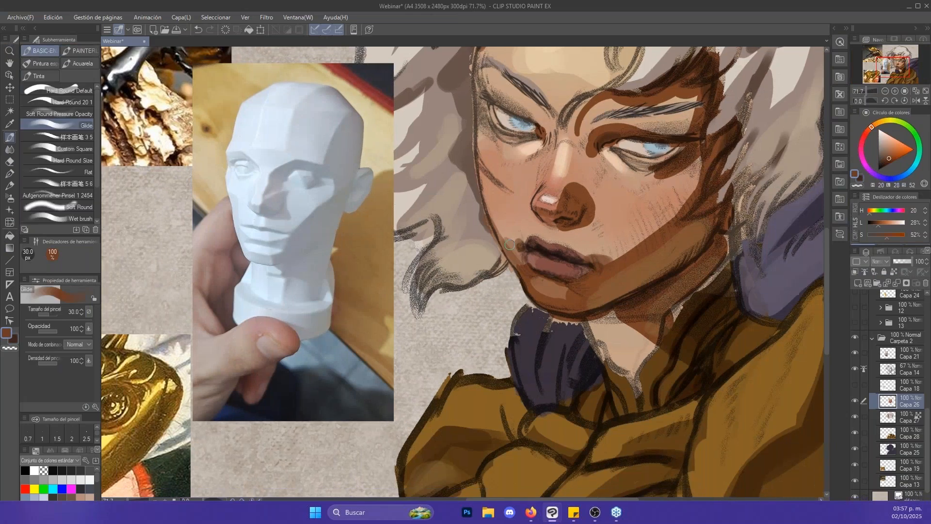
alt+click(500, 201)
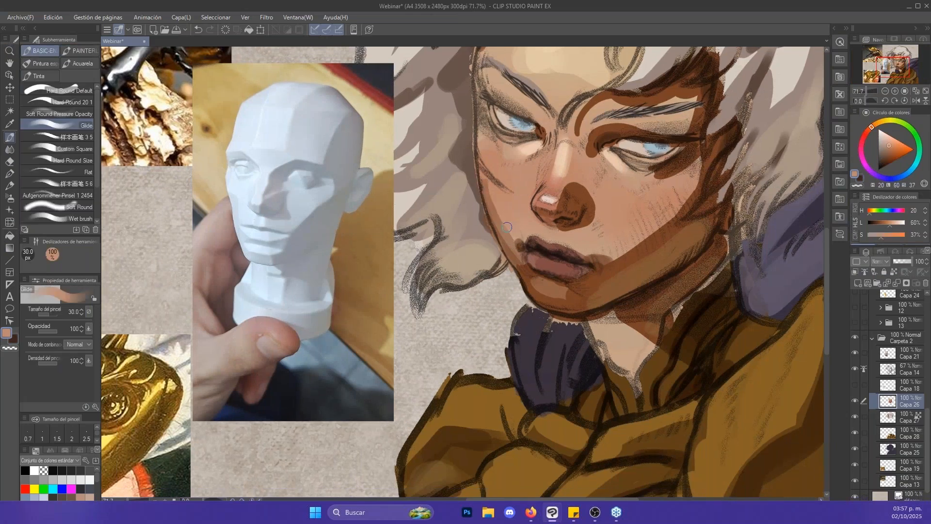
key(alt+space)
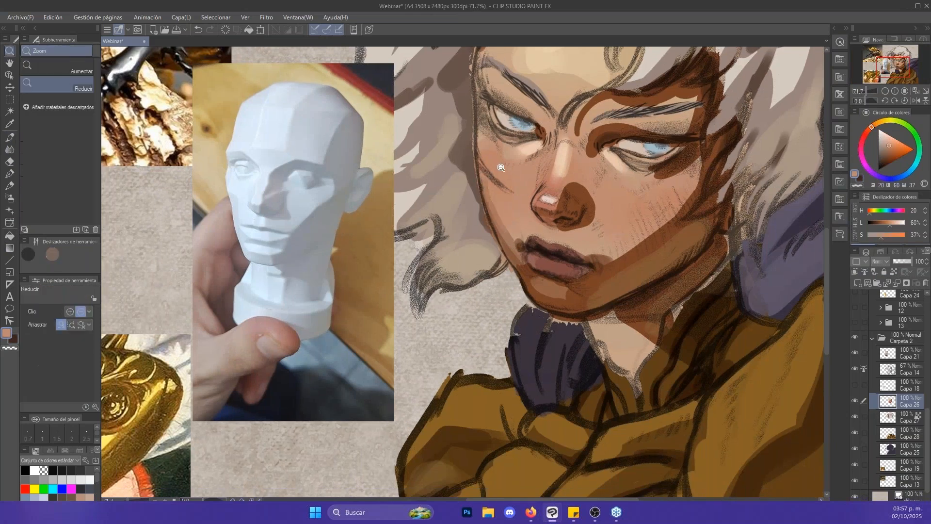
- Rework the nose's cast shadow with sampled brown (H 20, L 31, S 53) and small strokes at 20 px
alt+click(580, 189)
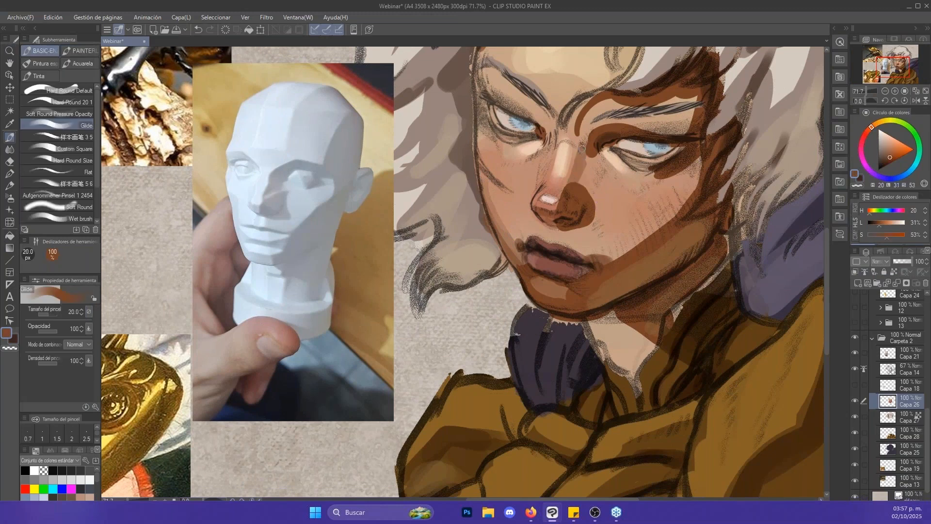
mouse_move(582, 147)
mouse_down()
mouse_move(589, 136)
mouse_move(590, 196)
mouse_up()
alt+click(585, 191)
- Paint a brown transition band (H 19, L 31, S 52) along the edge of the cheek shadow at 60 px
drag(636, 207, 618, 252)
key(bracketright)
key(bracketright)
key(bracketright)
key(bracketright)
key(bracketright)
drag(601, 295, 669, 250)
key(ctrl+z)
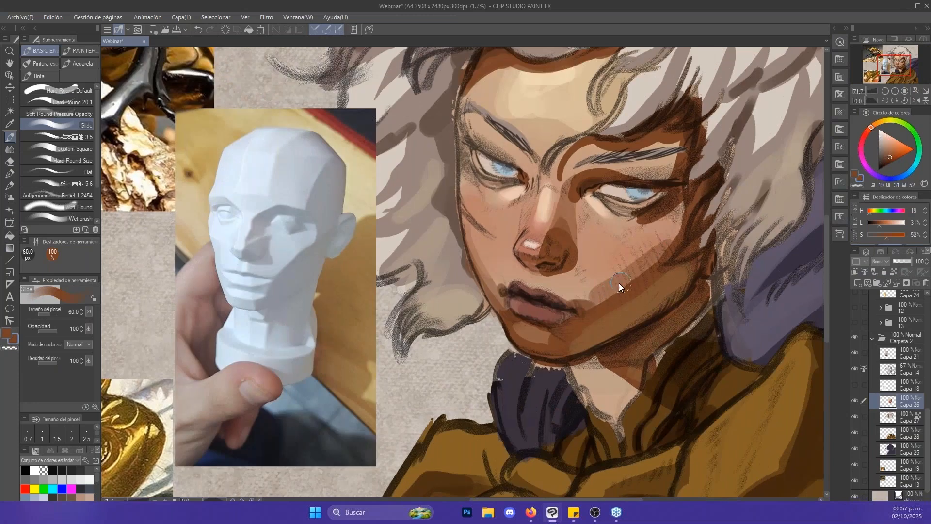
key(bracketright)
mouse_move(595, 297)
mouse_down()
mouse_move(676, 242)
mouse_move(619, 276)
mouse_move(680, 219)
mouse_move(624, 285)
mouse_up()
key(ctrl+z)
key(bracketleft)
drag(679, 247, 591, 309)
- Add brown strokes at 30 px on the cheek between the nose shadow and the shaded mouth corner
key(bracketleft)
key(bracketleft)
key(bracketleft)
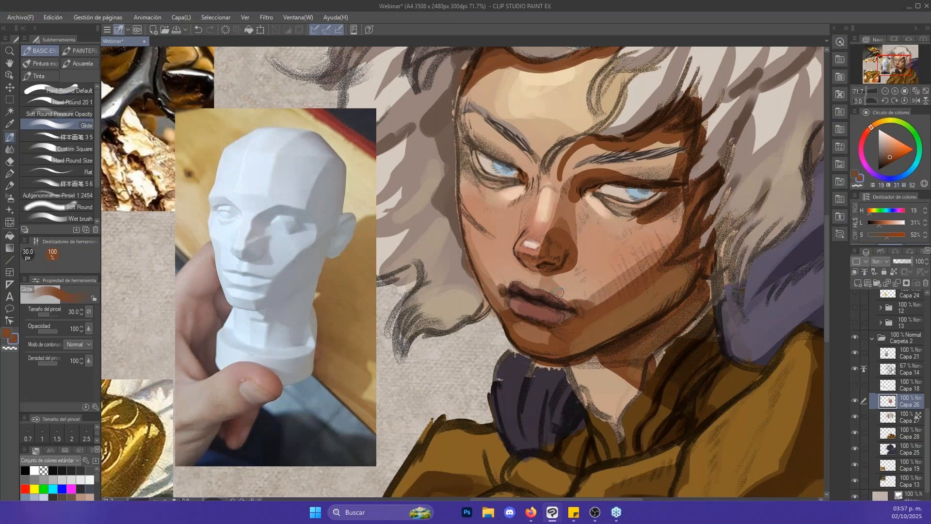
drag(570, 277, 588, 300)
mouse_move(572, 256)
mouse_down()
mouse_move(605, 296)
mouse_move(587, 264)
mouse_move(590, 275)
mouse_up()
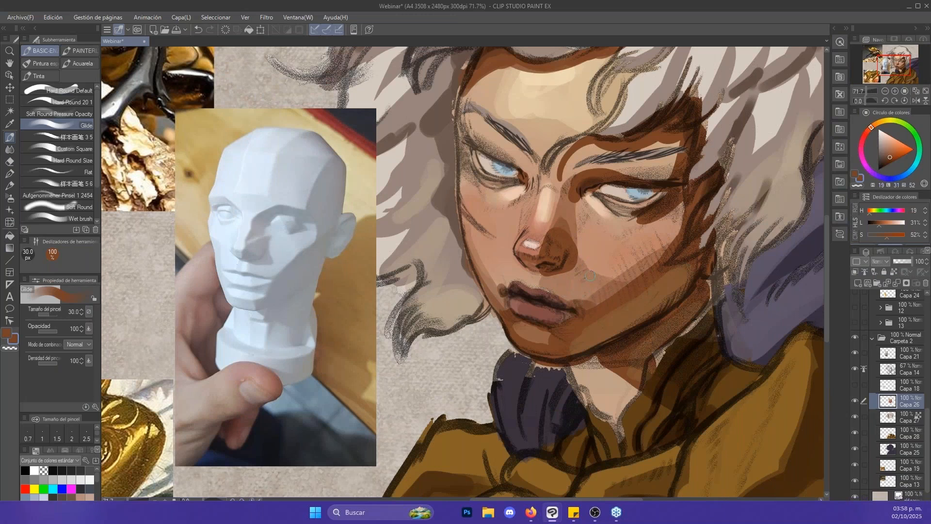
- Try to blend the cheek shadow toward the hair with the Punta del dedo smudge tool at 40 px, and undo it
key(j)
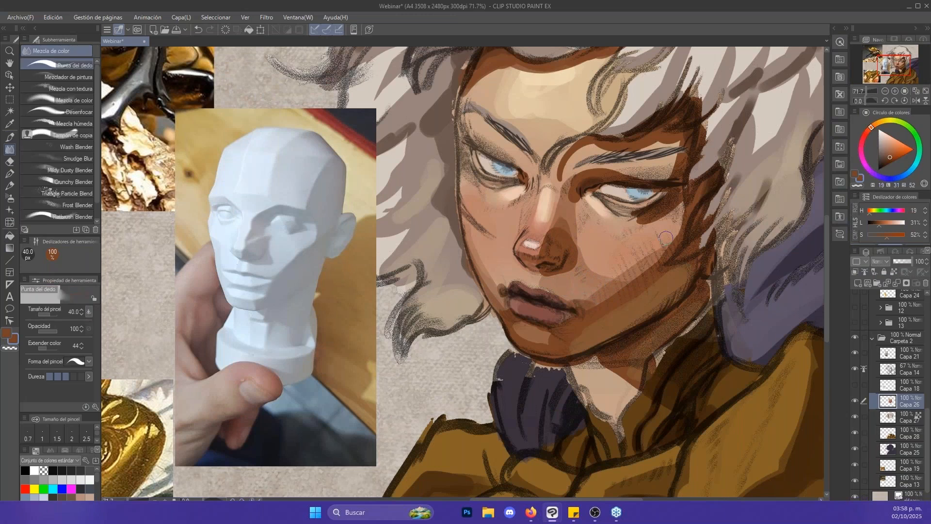
drag(670, 249, 685, 203)
key(ctrl+z)
- Paint a sampled mid-brown skin tone (H 20, L 43, S 35) above the upper lip with the Glide brush at 40 px
key(b)
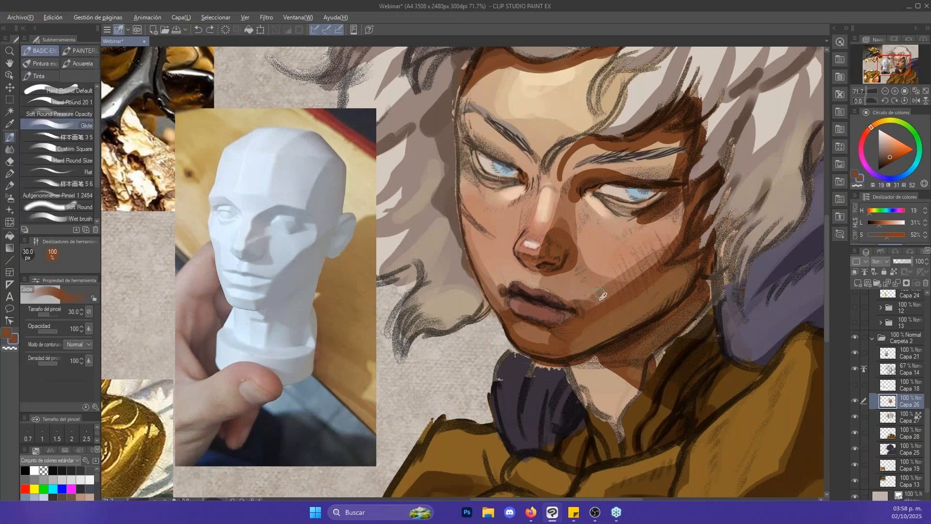
alt+click(602, 295)
key(bracketright)
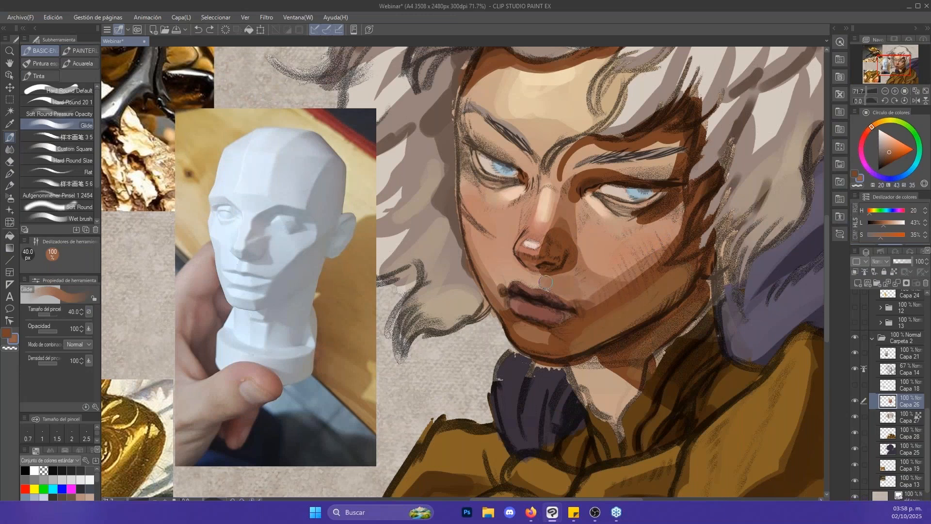
drag(545, 282, 540, 283)
key(bracketleft)
key(bracketleft)
key(bracketleft)
key(bracketleft)
key(bracketleft)
- Soften the cheek shadow's edge beside the mouth with the Punta del dedo smudge tool at 80 px
drag(665, 241, 628, 290)
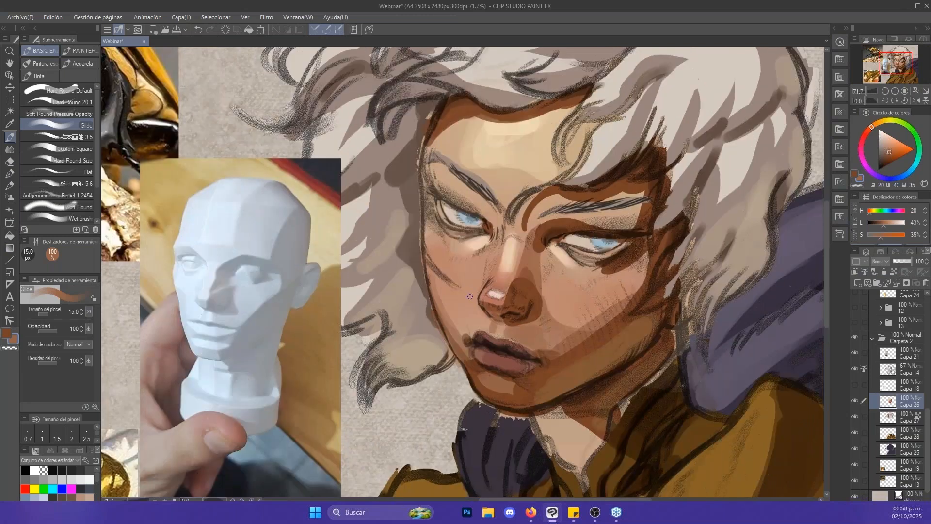
alt+click(577, 337)
key(j)
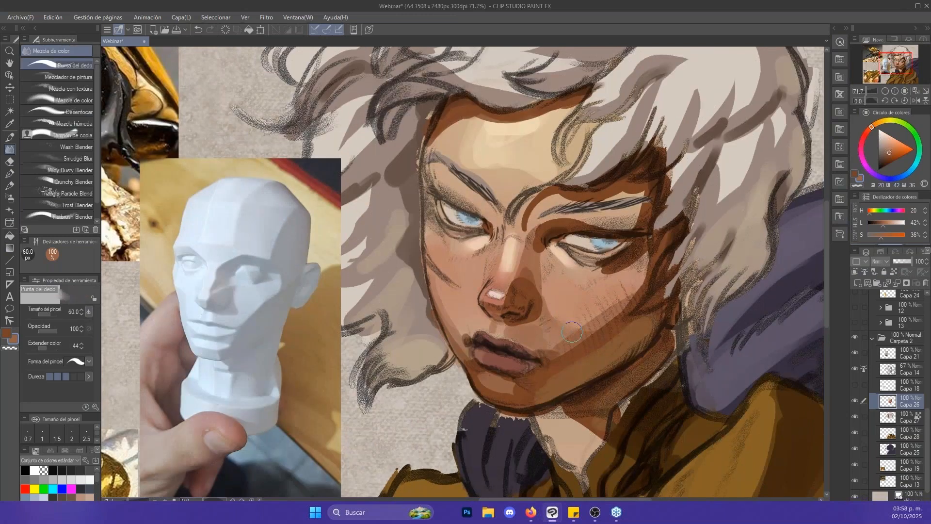
key(bracketright)
key(bracketright)
mouse_move(574, 335)
mouse_down()
mouse_move(631, 293)
mouse_move(569, 338)
mouse_up()
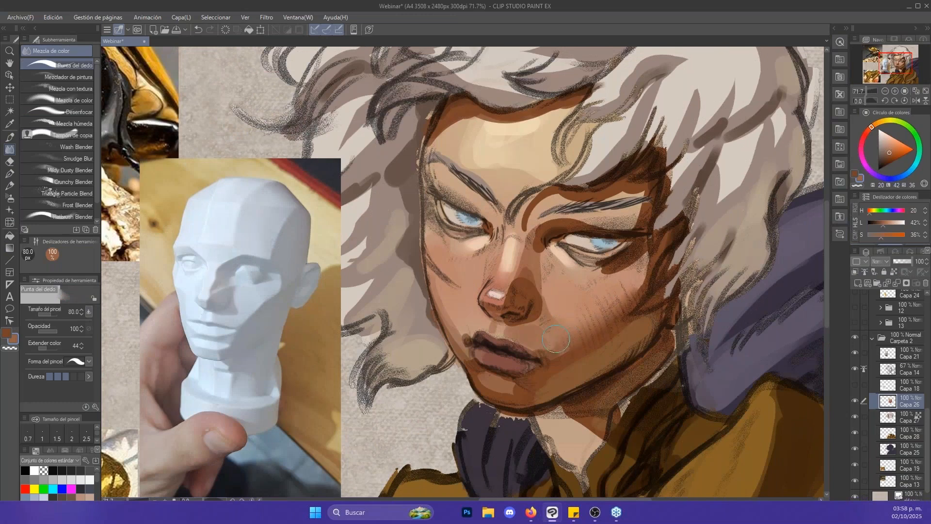
- Smudge the shadows along the side of the nose and around the shaded brow and eye socket at 70 px
key(bracketleft)
drag(541, 247, 540, 273)
drag(553, 218, 618, 223)
mouse_move(576, 197)
mouse_down()
mouse_move(530, 225)
mouse_move(630, 190)
mouse_move(642, 195)
mouse_move(632, 218)
mouse_move(644, 221)
mouse_move(606, 225)
mouse_move(653, 207)
mouse_move(626, 223)
mouse_up()
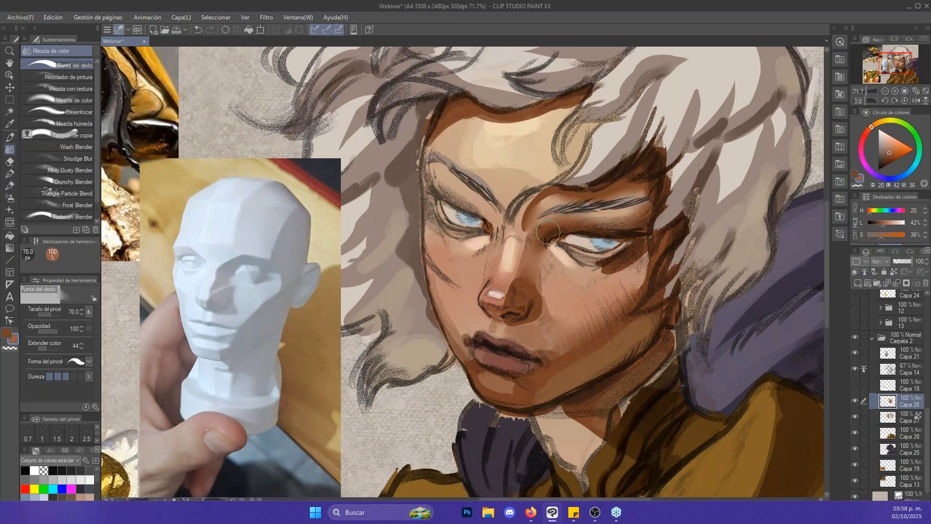
- Shade the lit-side eye socket below the eyebrow in sampled brown (H 21, L 27, S 51) with Glide at 30 px
key(b)
alt+click(448, 113)
key(bracketright)
key(bracketright)
key(bracketright)
key(bracketright)
drag(433, 187, 477, 205)
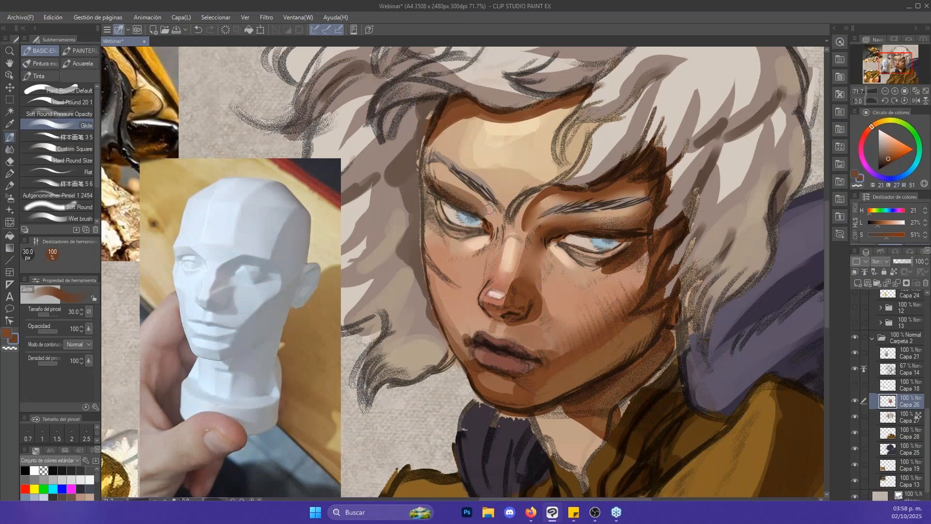
- Paint a sampled brown skin tone (H 22, L 45, S 36) around the lit-side brow and eye socket with Glide at 30 px
key(x)
alt+click(488, 208)
mouse_move(435, 176)
mouse_down()
mouse_move(470, 194)
mouse_move(444, 176)
mouse_move(490, 222)
mouse_move(464, 235)
mouse_up()
key(x)
key(x)
key(bracketleft)
key(bracketleft)
key(bracketleft)
key(bracketleft)
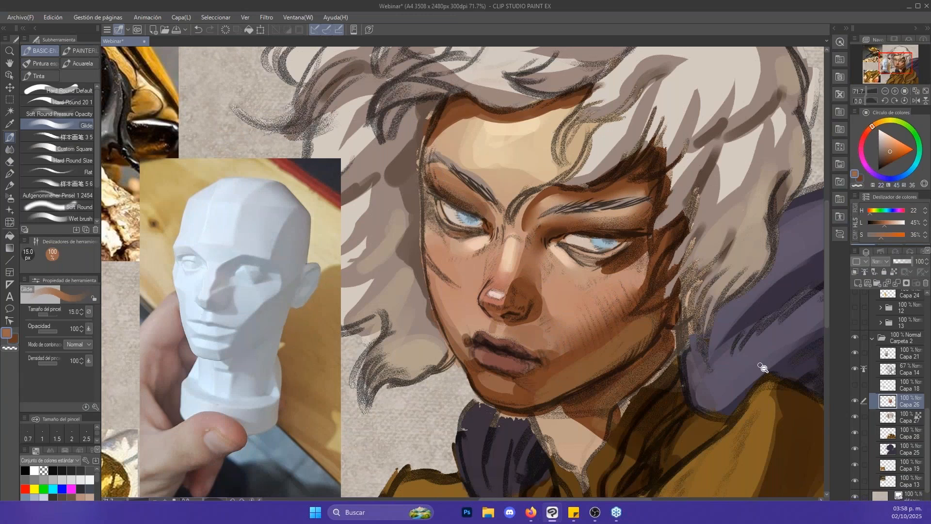
- Try a dark brown shadow stroke (H 20, L 26, S 53) beneath the inner corner of the shaded eye with Glide
key(alt+space)
mouse_move(733, 353)
mouse_down()
mouse_move(711, 354)
mouse_move(740, 352)
mouse_up()
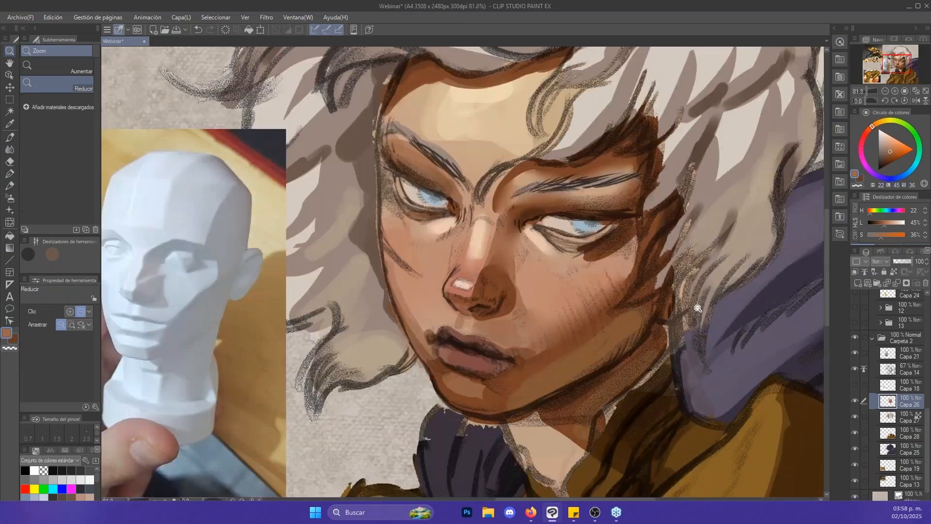
drag(692, 322, 710, 341)
key(bracketright)
alt+click(551, 253)
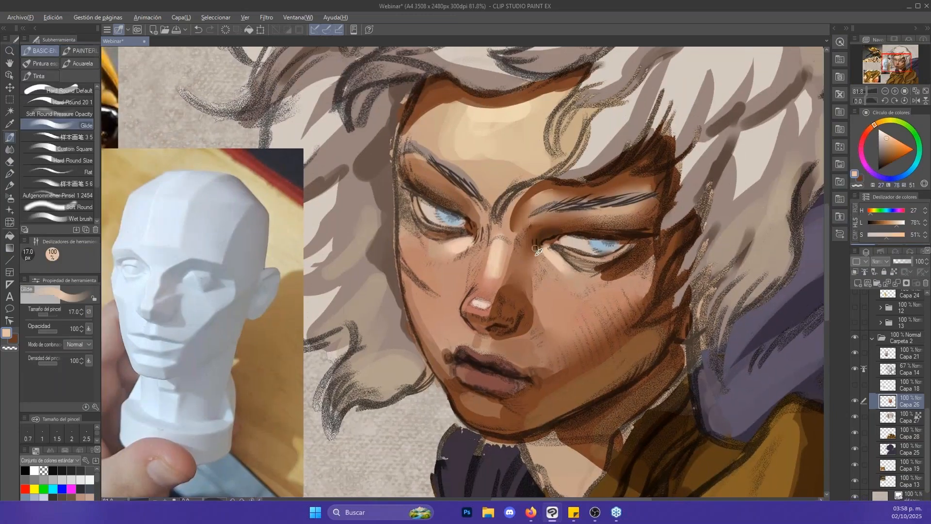
alt+click(537, 230)
key(bracketright)
key(bracketright)
key(bracketright)
key(bracketright)
mouse_move(537, 256)
mouse_down()
mouse_move(521, 299)
mouse_move(552, 258)
mouse_up()
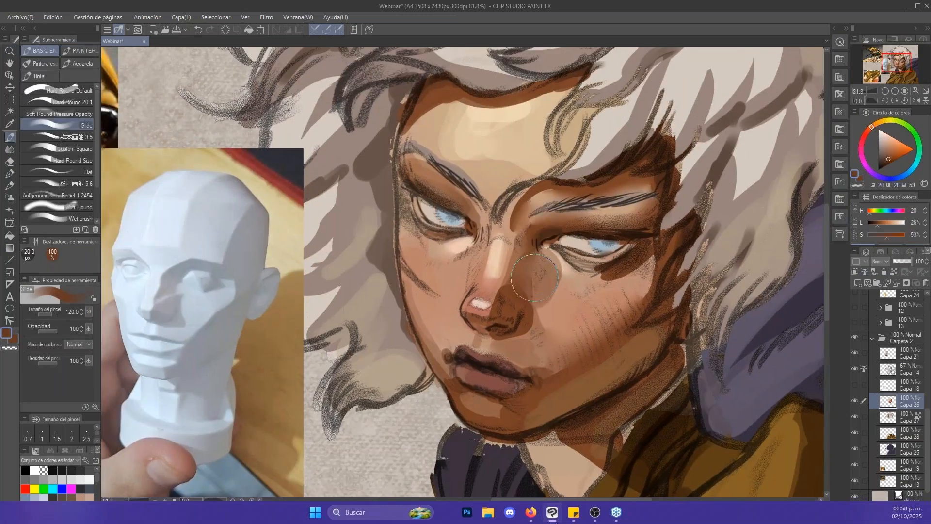
key(ctrl+z)
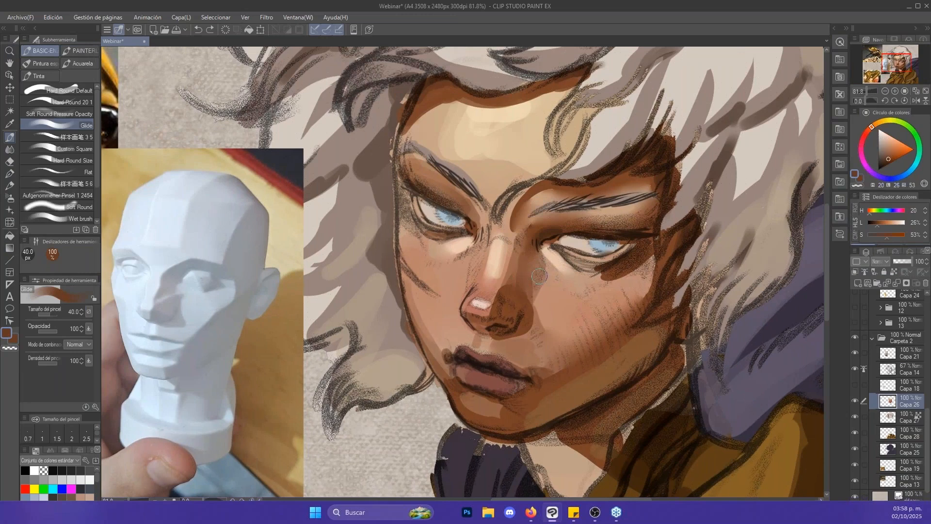
- Smudge the shadow below the shaded eye with the Punta del dedo tool at 80 px
key(j)
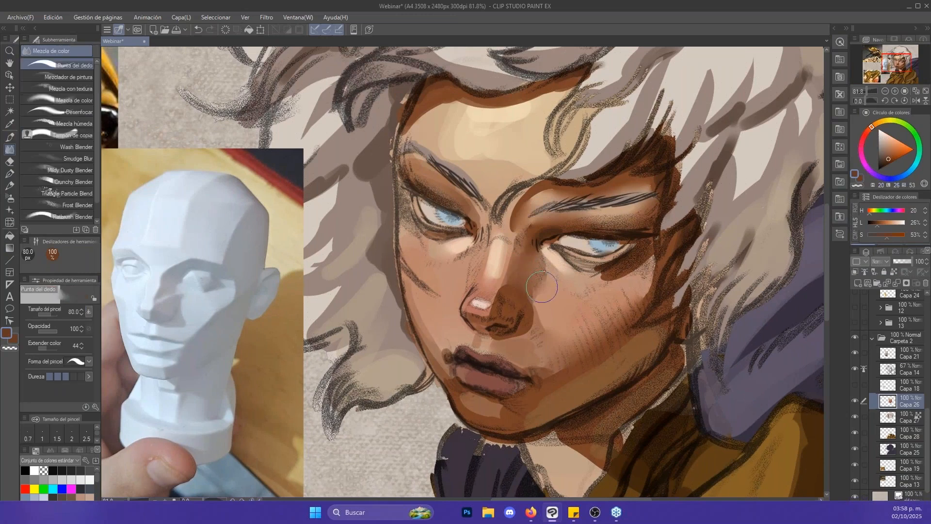
drag(671, 239, 615, 266)
key(alt+space)
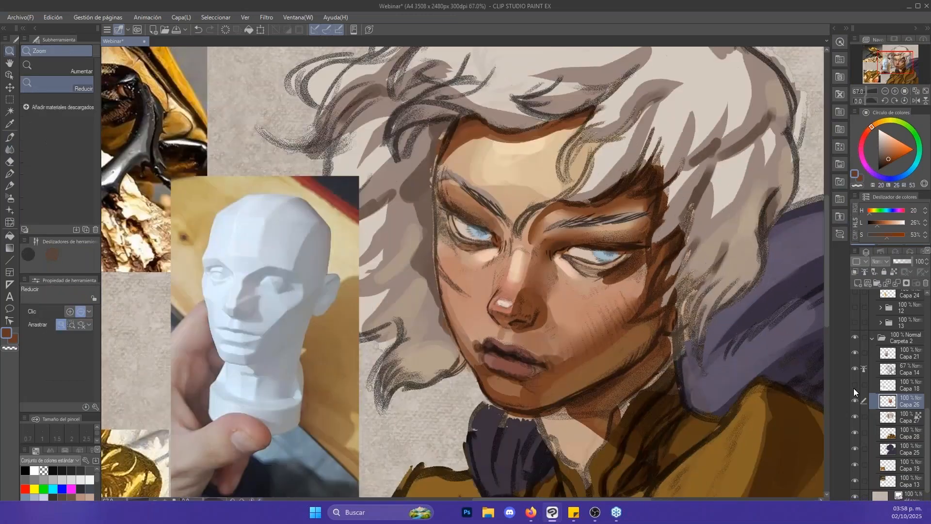
- Hide the line-art layer Capa 14 to review the painted colours alone, and show it again
click(856, 362)
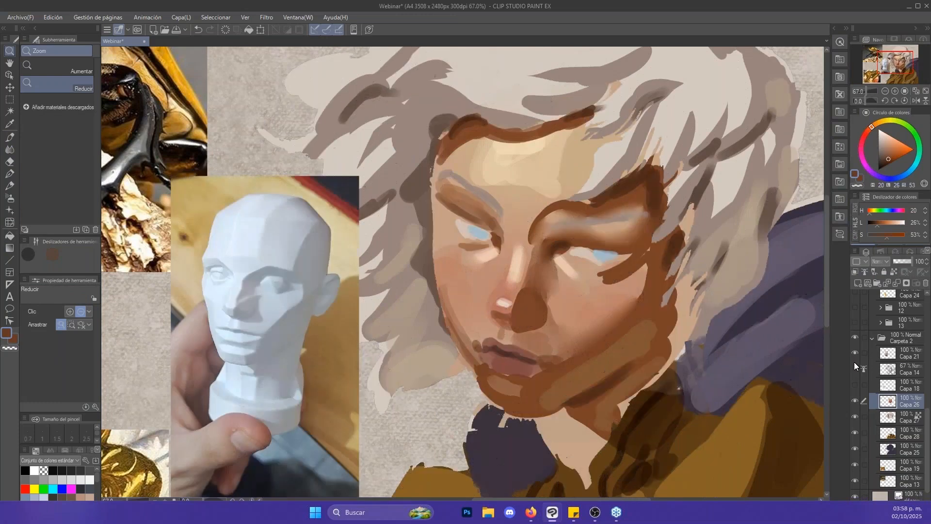
scroll(611, 257, down, 3)
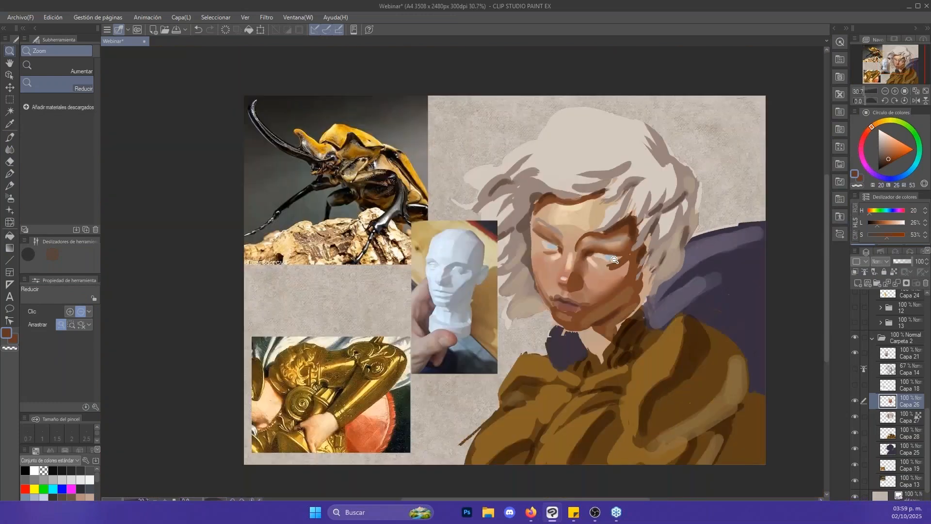
scroll(615, 260, up, 4)
key(b)
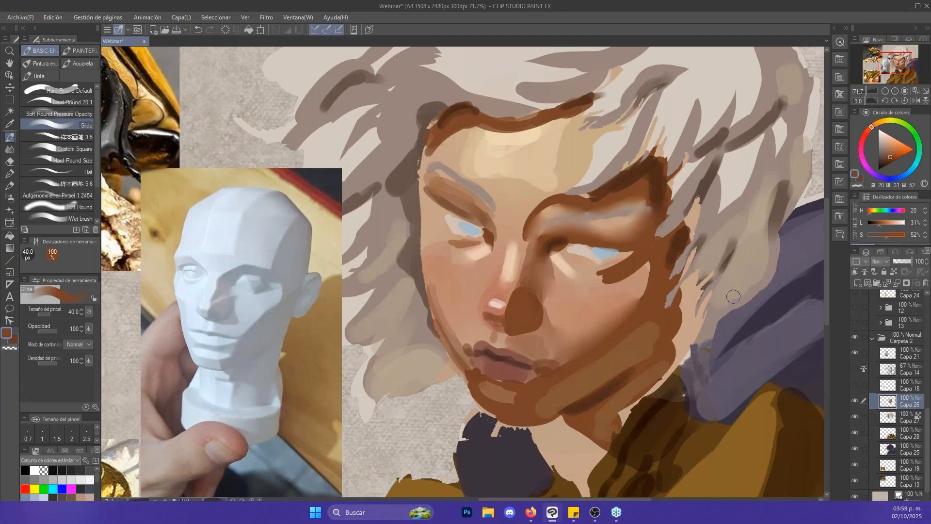
drag(681, 209, 737, 264)
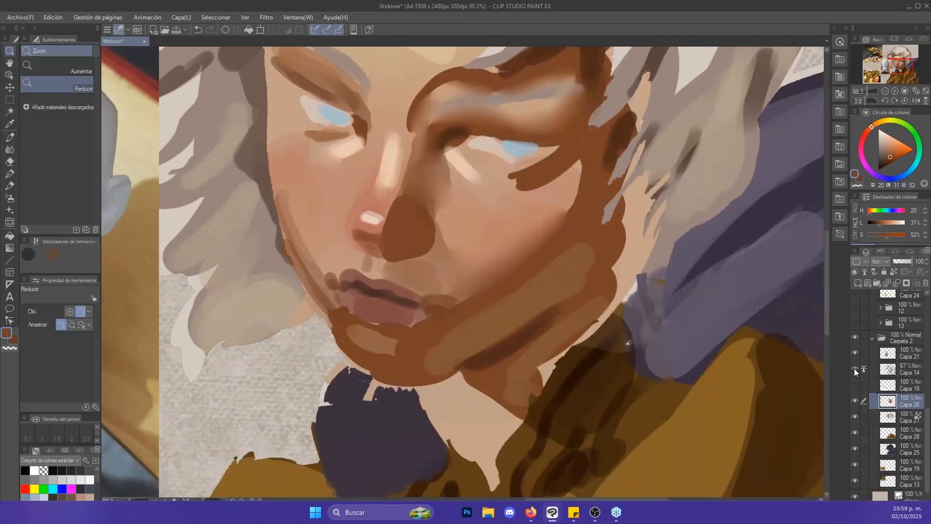
click(855, 369)
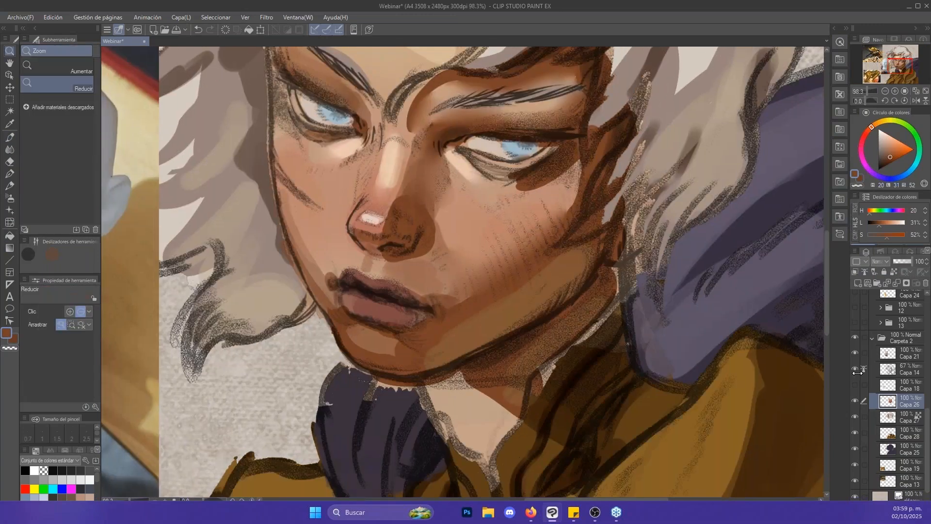
- Review the whole portrait and make the hair layer Capa 27 the active layer
click(614, 161)
click(614, 161)
drag(614, 161, 634, 308)
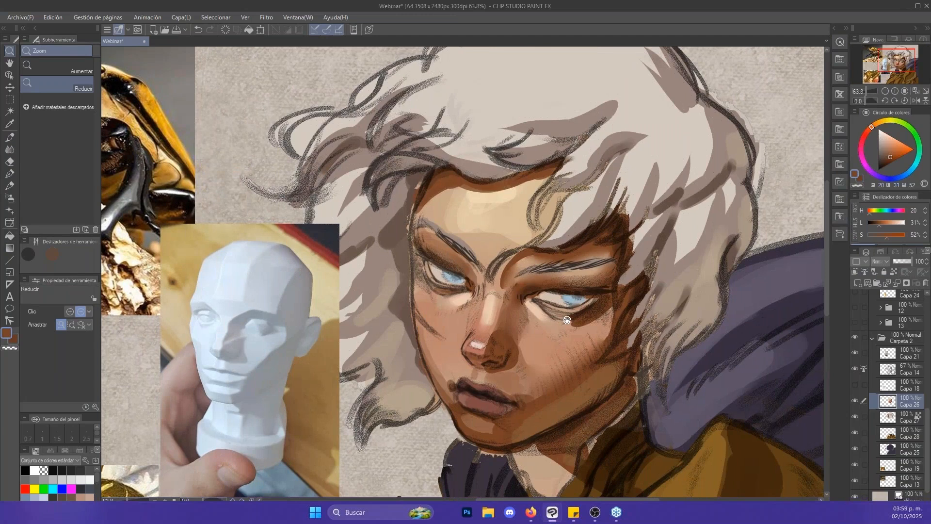
drag(556, 345, 599, 241)
drag(696, 227, 683, 213)
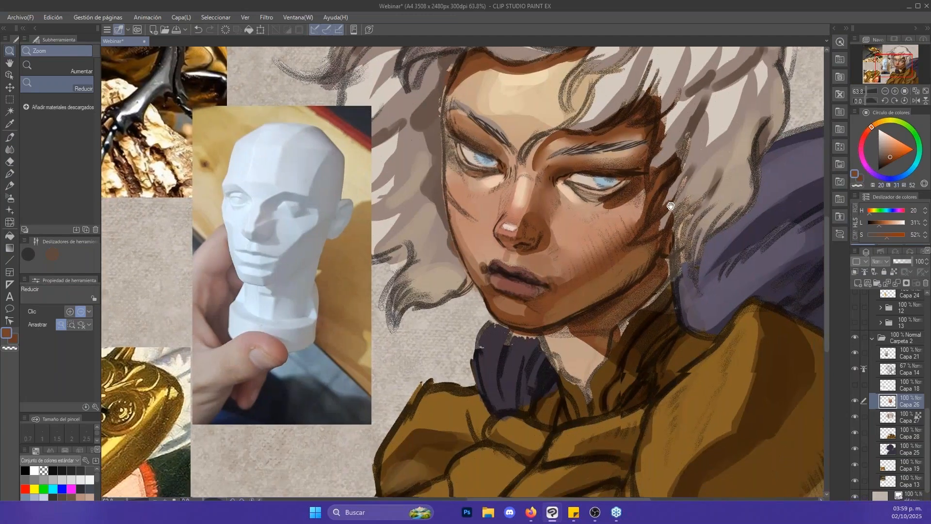
drag(716, 257, 615, 231)
click(671, 192)
click(671, 192)
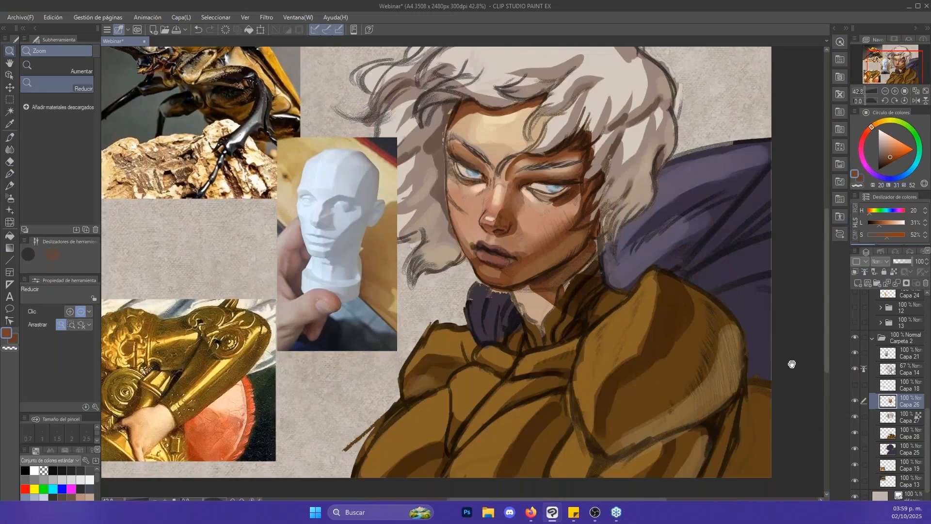
mouse_move(784, 361)
mouse_down()
mouse_move(773, 358)
mouse_move(774, 390)
mouse_up()
click(906, 418)
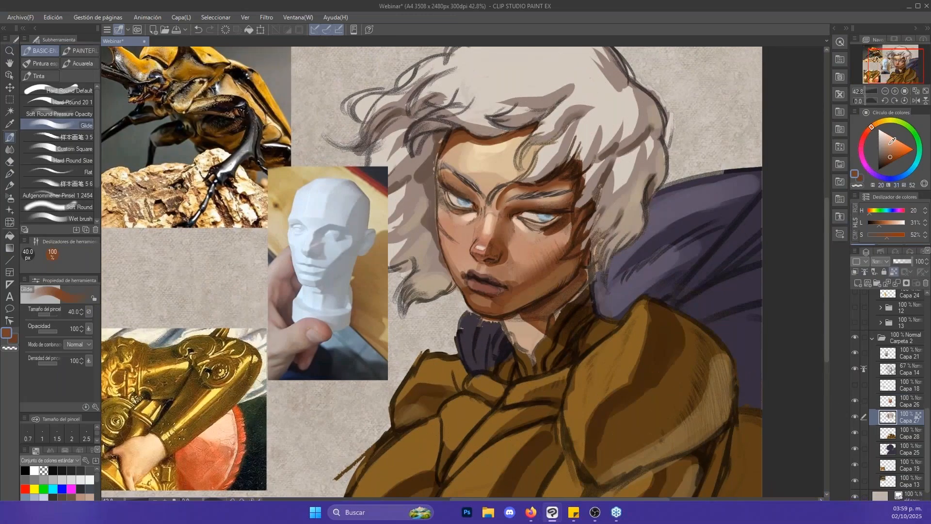
- Try a first highlight stroke across the crown of the hair with a smaller Glide brush
key(x)
mouse_move(702, 146)
mouse_down()
mouse_move(695, 162)
mouse_move(709, 191)
mouse_up()
key(bracketleft)
key(bracketleft)
key(bracketleft)
drag(508, 135, 528, 129)
key(ctrl+z)
- Paint white highlights (L 100, S 0) on the crown of the hair with Glide, finishing at 50 px
drag(881, 134, 878, 128)
key(bracketright)
key(bracketright)
mouse_move(509, 133)
mouse_down()
mouse_move(547, 129)
mouse_move(485, 127)
mouse_move(516, 109)
mouse_move(520, 79)
mouse_up()
key(bracketleft)
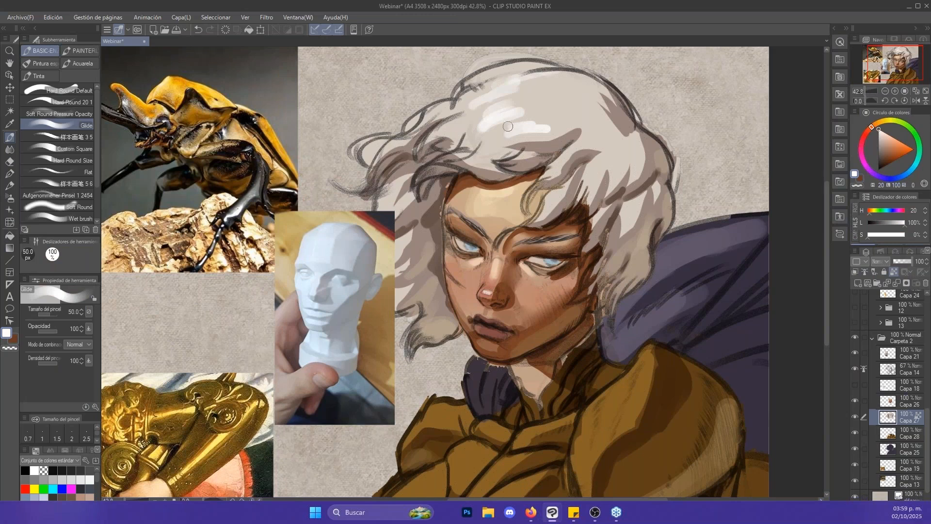
mouse_move(508, 126)
mouse_down()
mouse_move(495, 131)
mouse_move(490, 94)
mouse_up()
- Paint white highlights on the upper side locks above the shaded brow with Glide at 40 px
key(bracketleft)
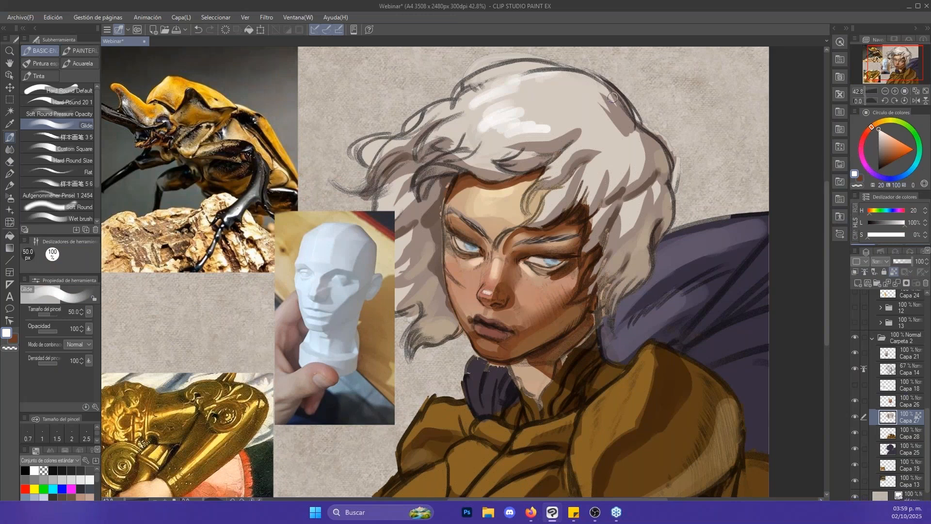
key(bracketleft)
mouse_move(617, 151)
mouse_down()
mouse_move(615, 174)
mouse_move(638, 160)
mouse_move(614, 155)
mouse_move(592, 168)
mouse_up()
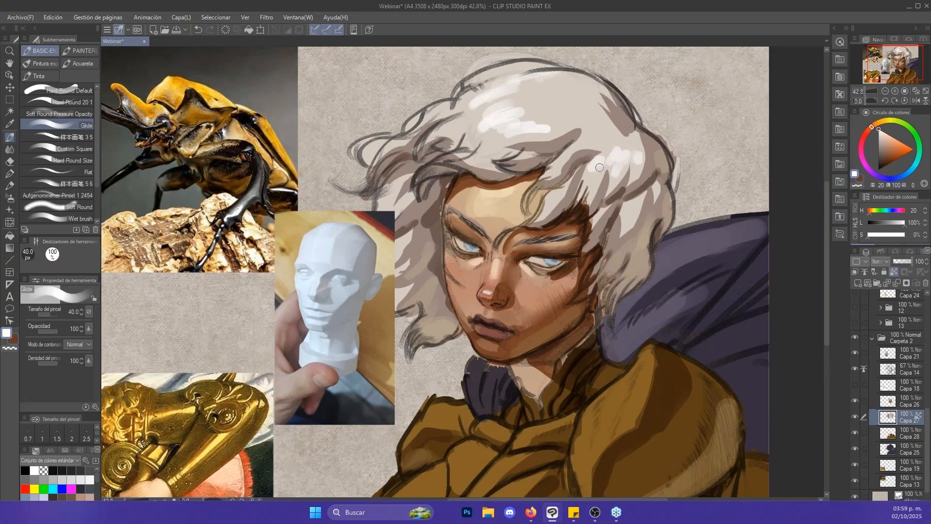
- Shade the back and edges of the crown in sampled grey-brown (H 16, L 54, S 12) with Glide, up to 70 px
key(x)
alt+click(646, 136)
key(bracketright)
key(bracketright)
mouse_move(642, 139)
mouse_down()
mouse_move(607, 143)
mouse_move(626, 133)
mouse_move(618, 106)
mouse_move(589, 85)
mouse_move(531, 83)
mouse_up()
key(bracketright)
key(bracketright)
key(bracketleft)
mouse_move(595, 91)
mouse_down()
mouse_move(540, 129)
mouse_move(601, 125)
mouse_move(479, 156)
mouse_up()
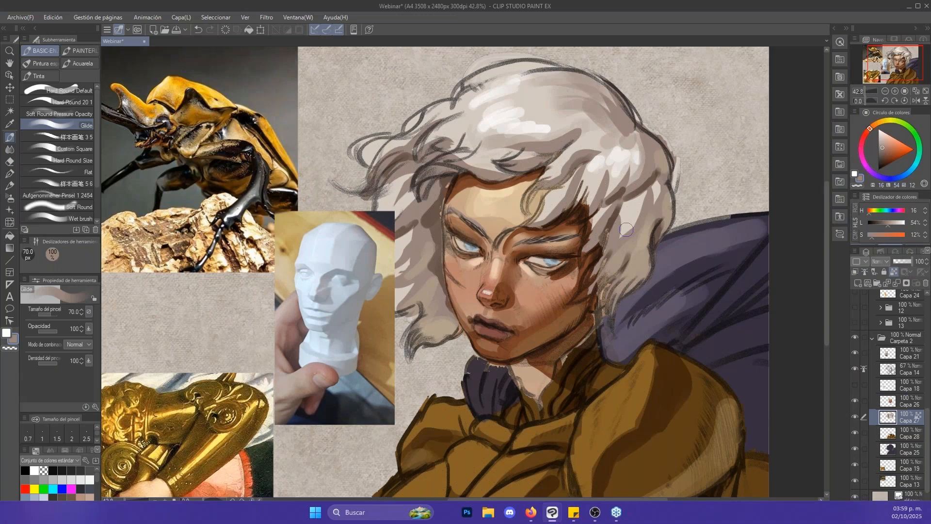
- Add a white highlight to the lower side locks beside the shaded cheek with Glide at 60 px
drag(624, 238, 650, 184)
key(bracketleft)
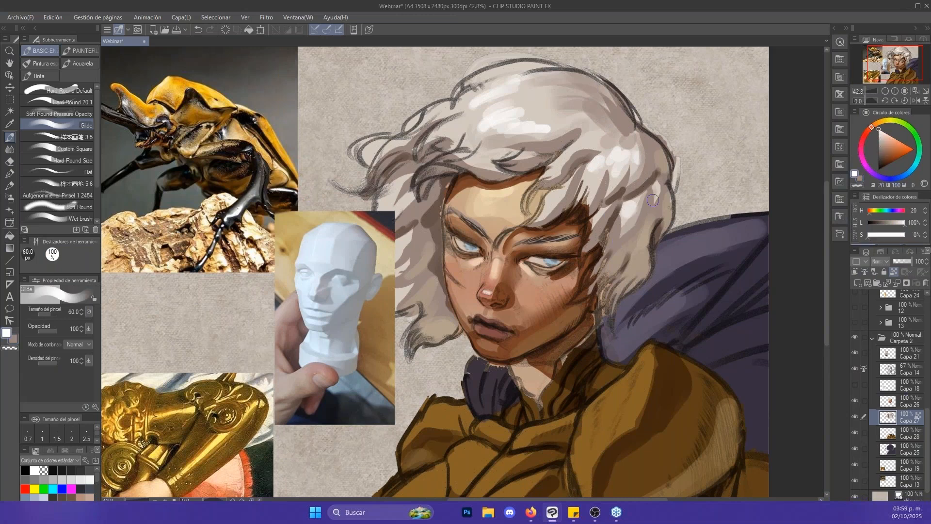
key(bracketright)
key(bracketleft)
key(bracketleft)
key(bracketleft)
key(bracketleft)
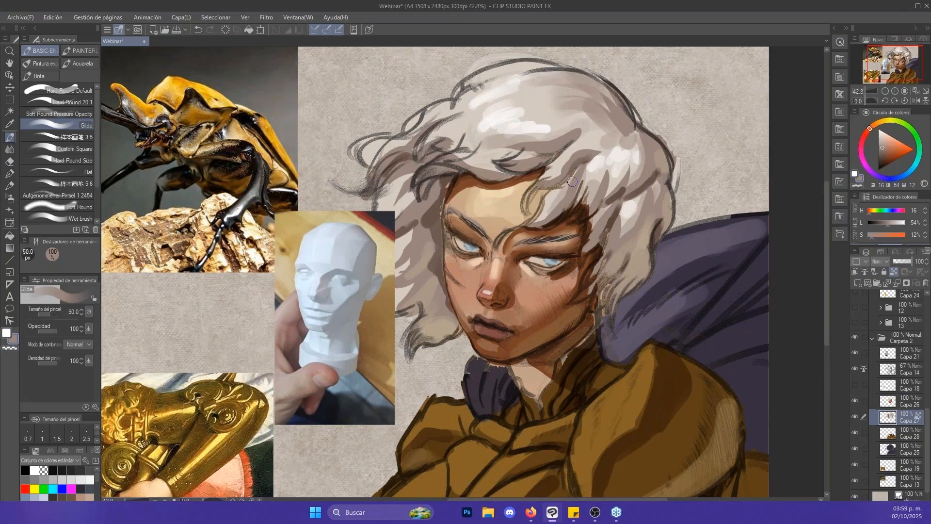
- Soften the crown highlights with a sampled light hair tone and shade toward the front locks in grey-brown (H 16, L 54, S 12) at 70 px
key(x)
alt+click(473, 120)
drag(475, 134, 523, 116)
key(x)
key(bracketright)
key(bracketright)
key(bracketright)
key(bracketright)
drag(469, 132, 432, 143)
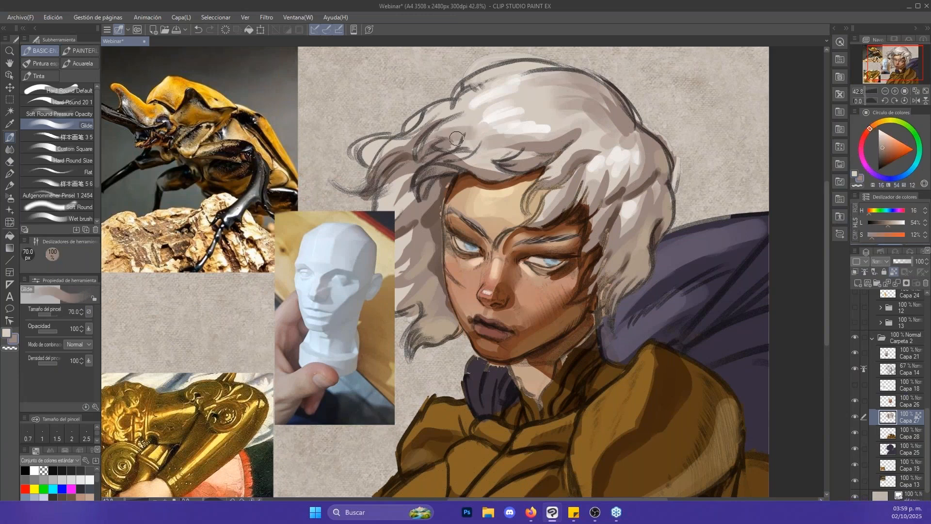
- Blend the crown's highlights and shading with the Punta del dedo smudge tool at 70 to 80 px
key(j)
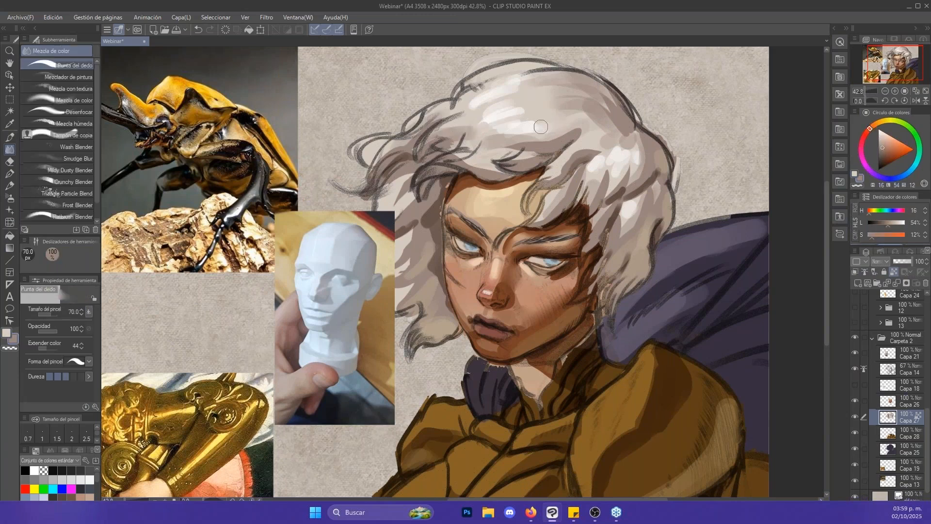
drag(505, 115, 529, 90)
key(p)
key(j)
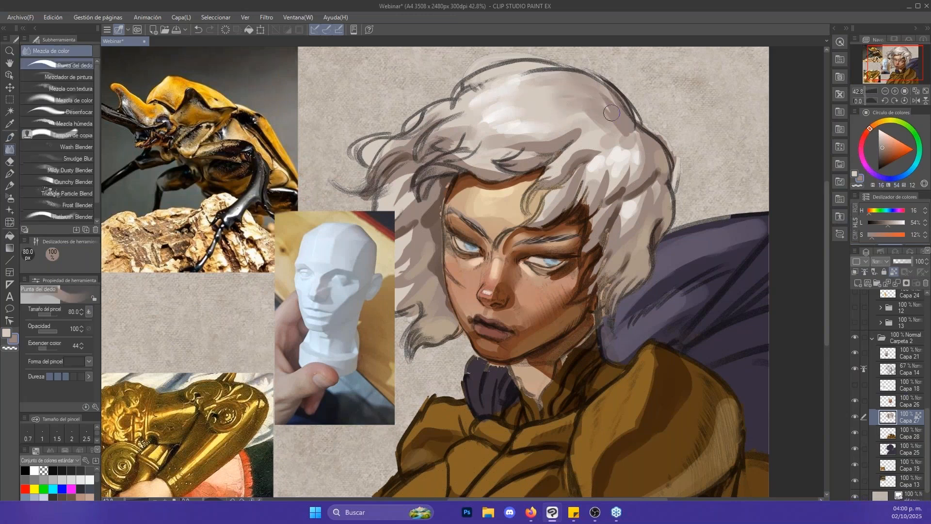
key(alt+space)
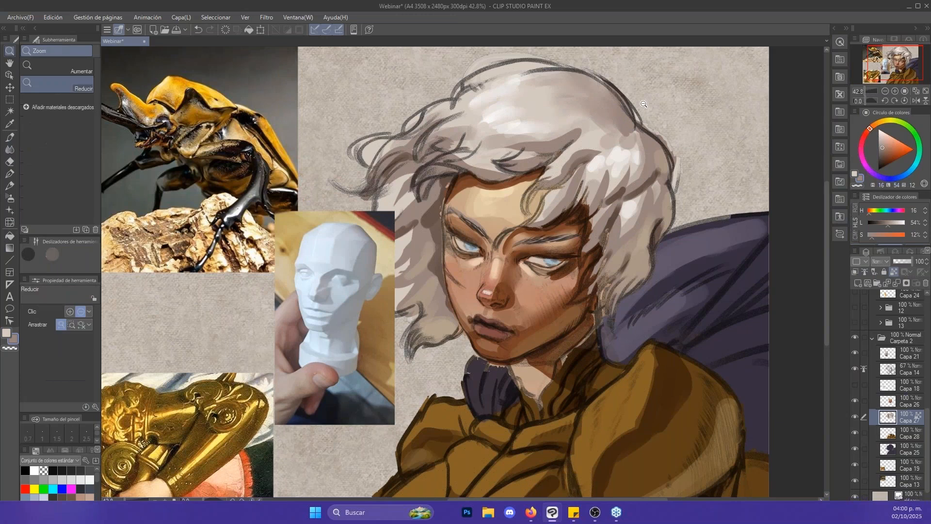
click(630, 93)
click(626, 94)
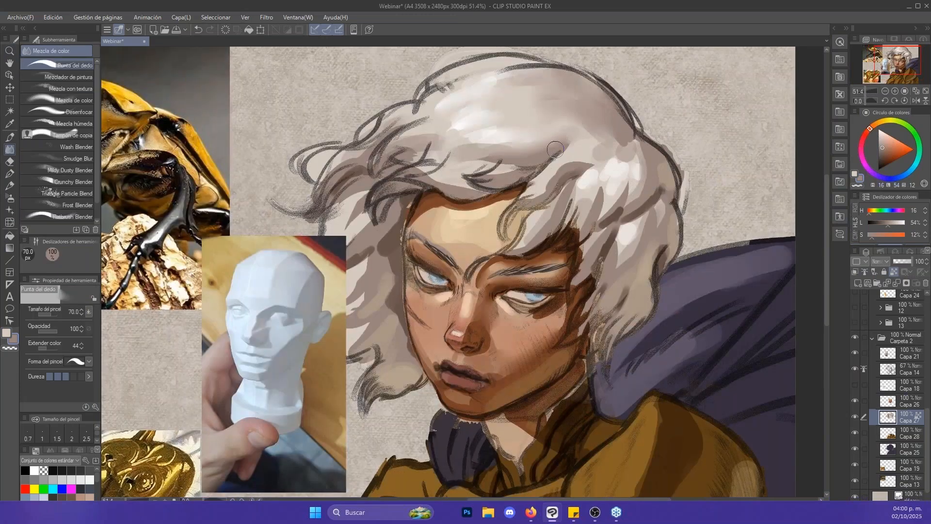
- Paint light blue reflected light (H 207, L 70, S 29) along the hair's shaded outer edge with Glide at 70 and 50 px
key(alt+space)
click(624, 135)
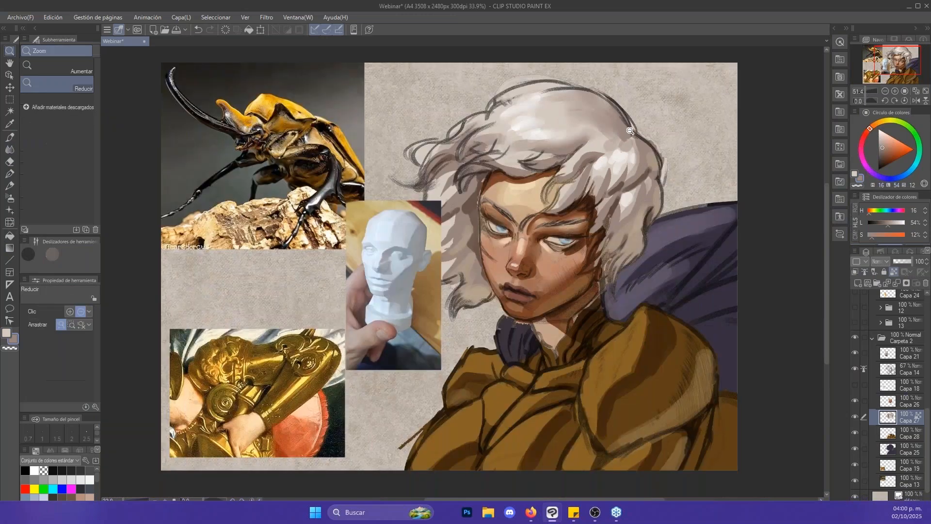
key(ctrl+space)
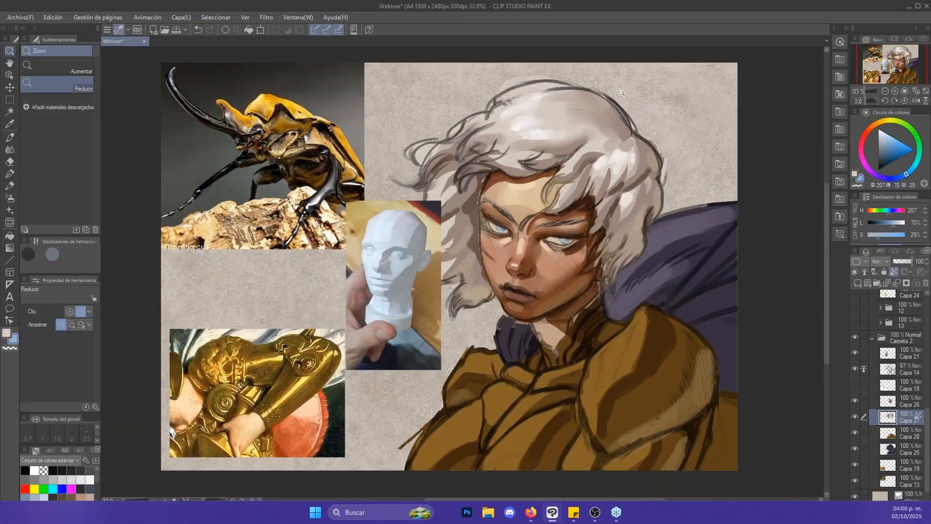
click(618, 90)
drag(624, 180, 600, 157)
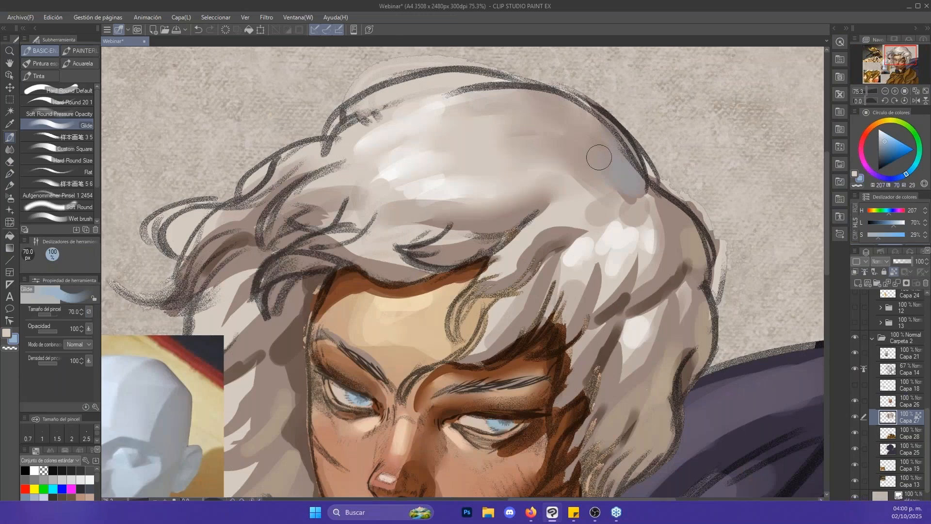
key(bracketleft)
key(bracketleft)
mouse_move(631, 184)
mouse_down()
mouse_move(589, 106)
mouse_move(618, 168)
mouse_up()
mouse_move(659, 192)
mouse_down()
mouse_move(703, 240)
mouse_move(680, 237)
mouse_move(705, 269)
mouse_move(700, 285)
mouse_move(672, 265)
mouse_move(701, 294)
mouse_move(705, 353)
mouse_up()
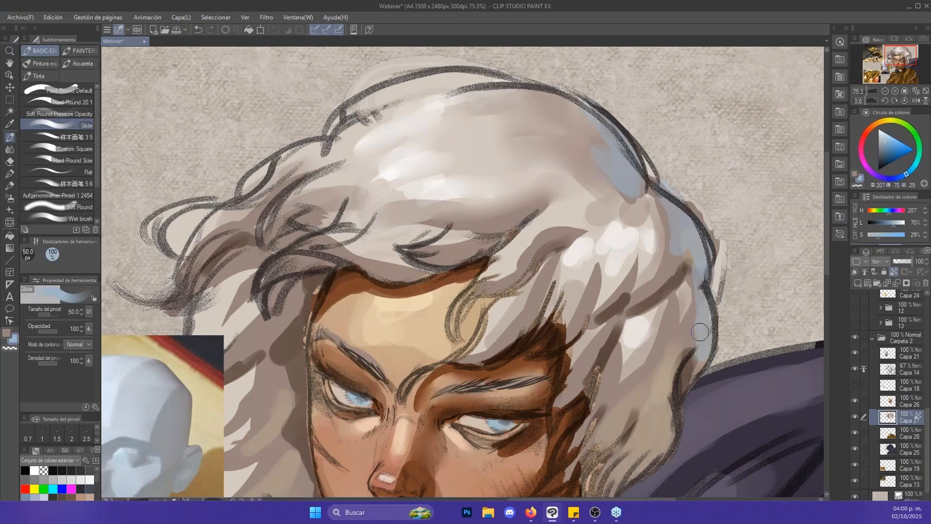
- Break up the blue reflected light's inner edge with grey-brown strand strokes (H 16, L 54, S 12) using Glide at 25 px
key(x)
key(bracketleft)
key(bracketleft)
key(bracketleft)
drag(691, 286, 691, 320)
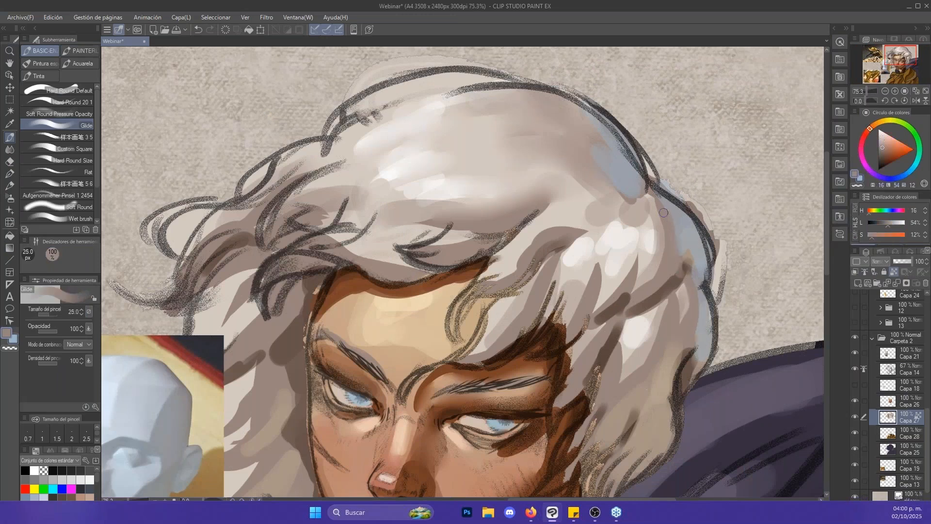
drag(575, 140, 619, 154)
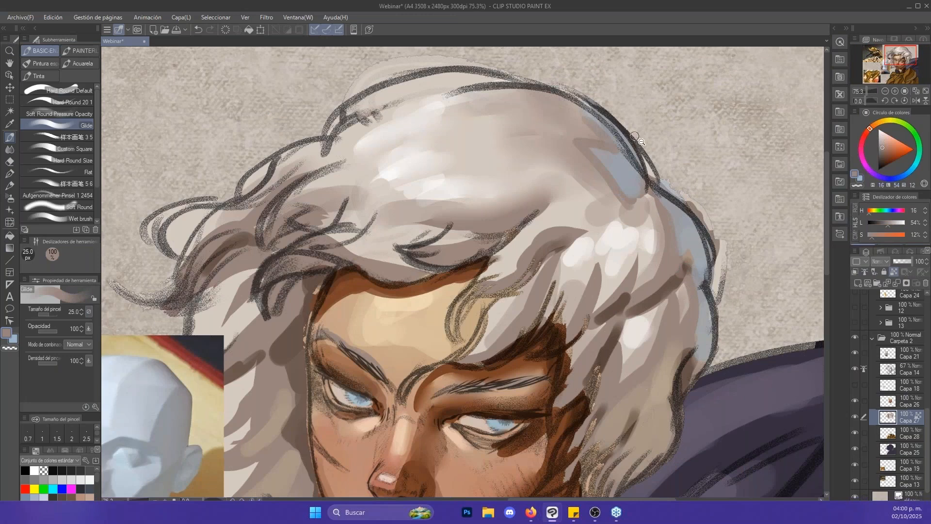
- Add a new raster layer directly above the hair layer Capa 27
key(alt+space)
drag(684, 171, 650, 180)
drag(700, 209, 657, 150)
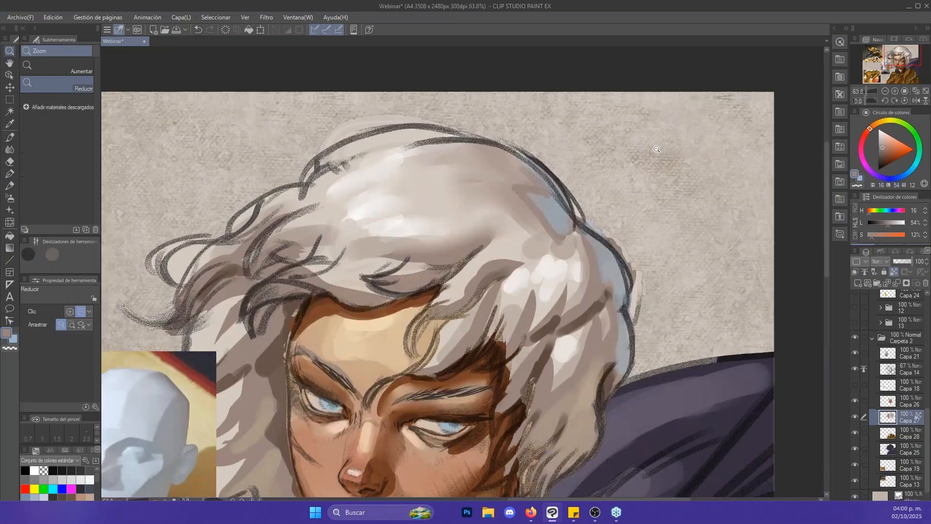
click(859, 283)
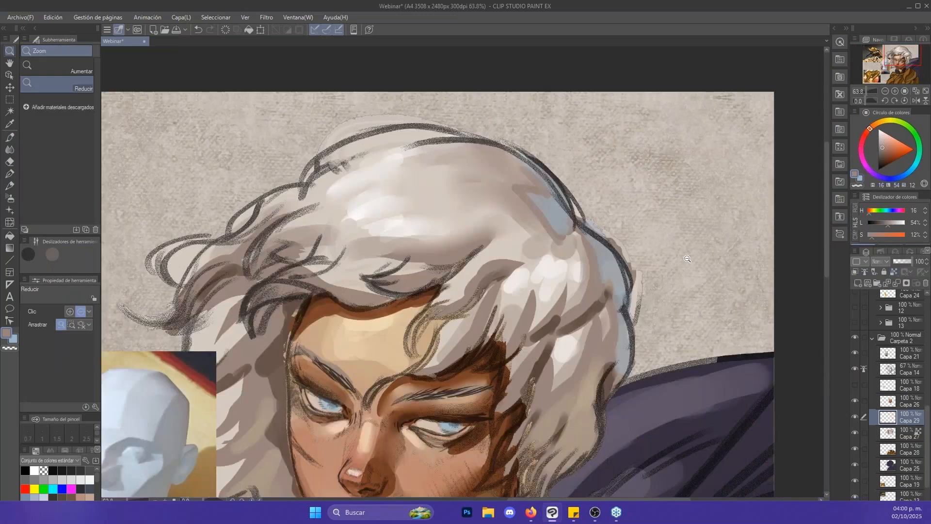
- Paint a flat grey-beige disc (H 21, L 68, S 14) with Glide on the empty background beside the character's hair
drag(687, 259, 668, 248)
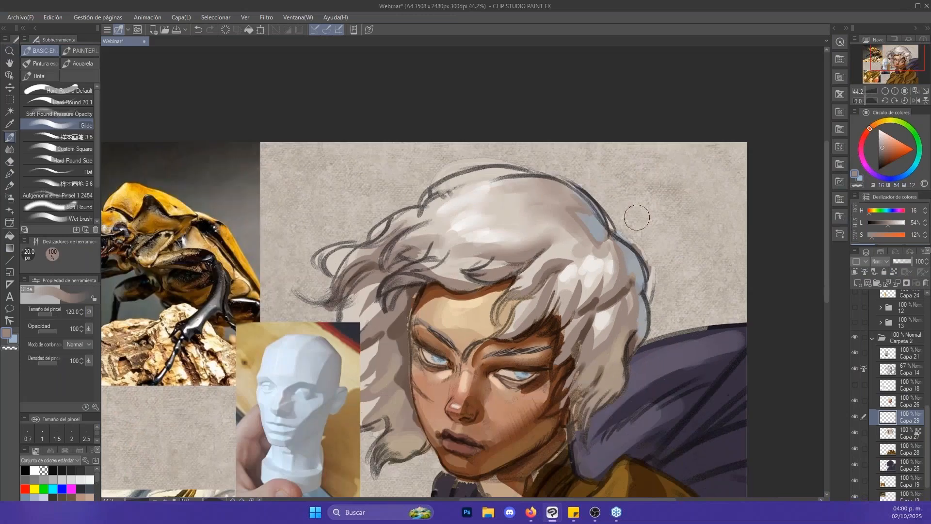
alt+click(558, 204)
click(668, 208)
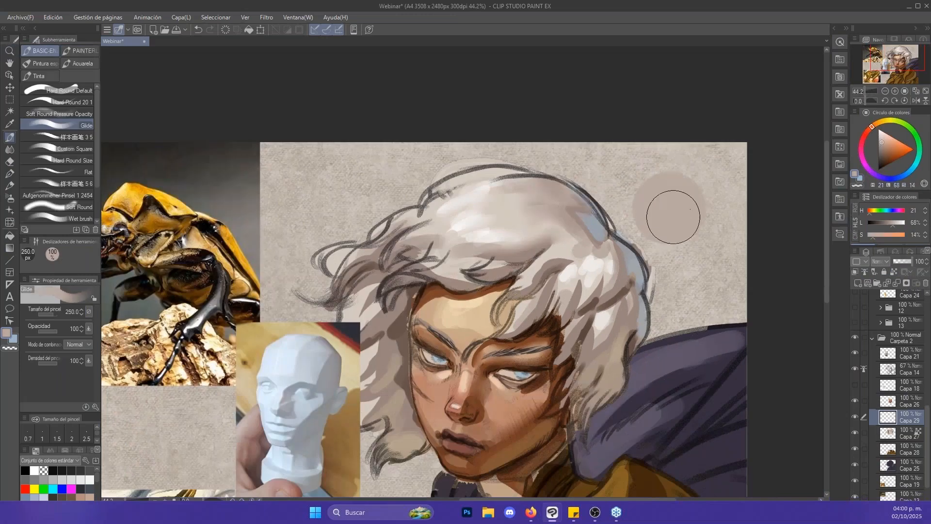
- Lock the layer's transparent pixels and paint the disc's lit side in near-white (H 26, L 92, S 17) with Glide at 170 px
alt+click(474, 228)
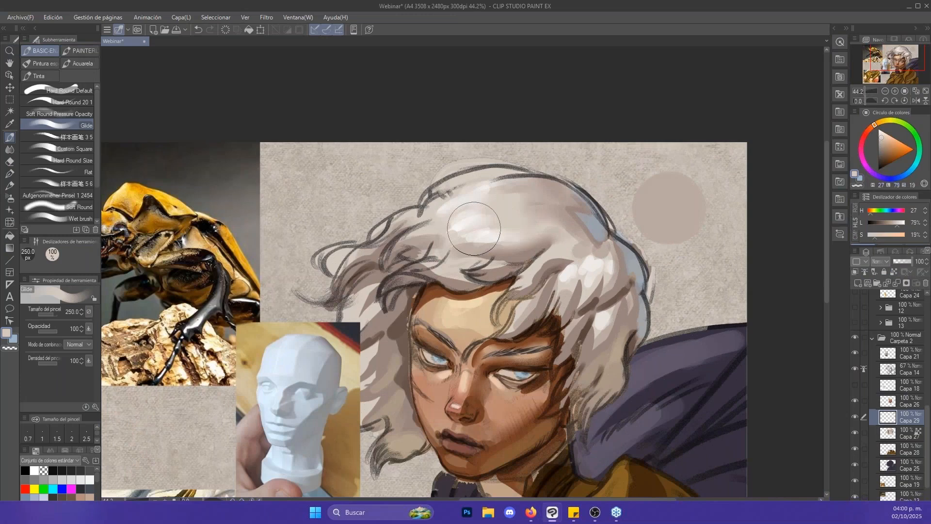
alt+click(472, 219)
key(bracketleft)
key(bracketleft)
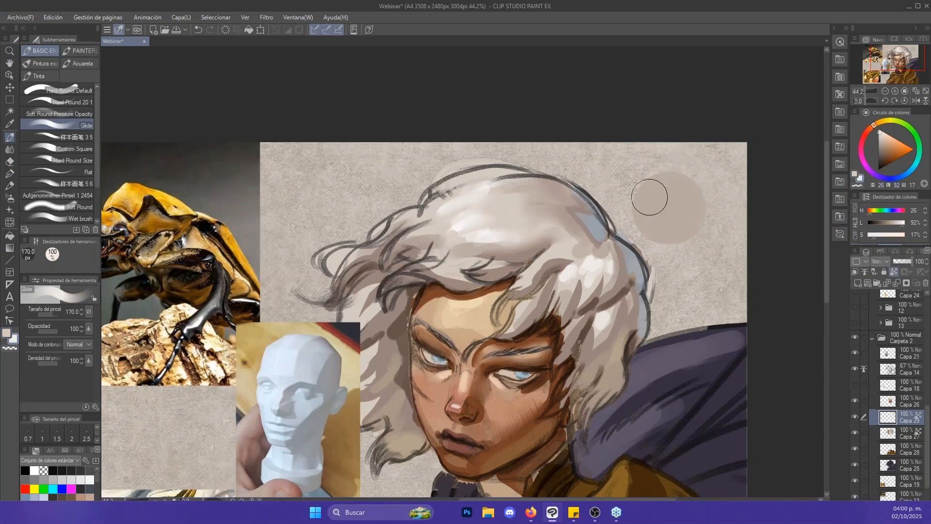
mouse_move(649, 197)
mouse_down()
mouse_move(666, 185)
mouse_move(643, 206)
mouse_move(677, 212)
mouse_move(685, 202)
mouse_move(636, 218)
mouse_move(665, 215)
mouse_up()
- Blend the disc's lit area into its shaded side with the Punta del dedo smudge tool at 120 px
key(j)
key(bracketright)
key(bracketright)
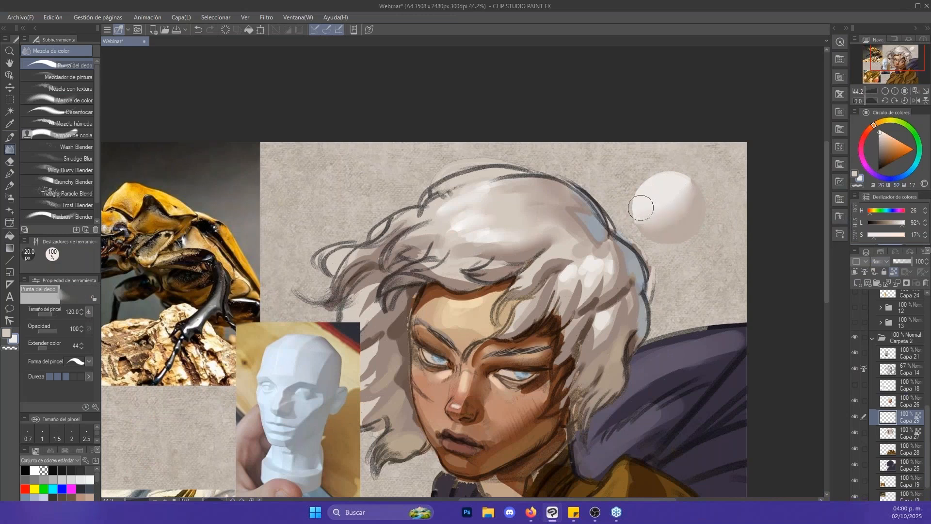
- Paint a small pure white highlight (L 100, S 0) on the sphere's lit side with Glide at 50 px
key(b)
alt+click(654, 192)
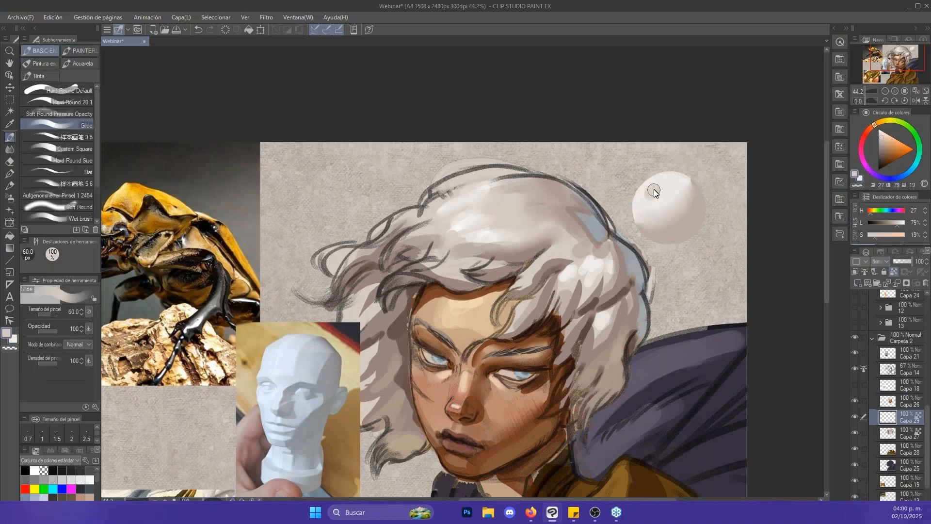
alt+click(485, 237)
key(bracketleft)
drag(649, 191, 694, 204)
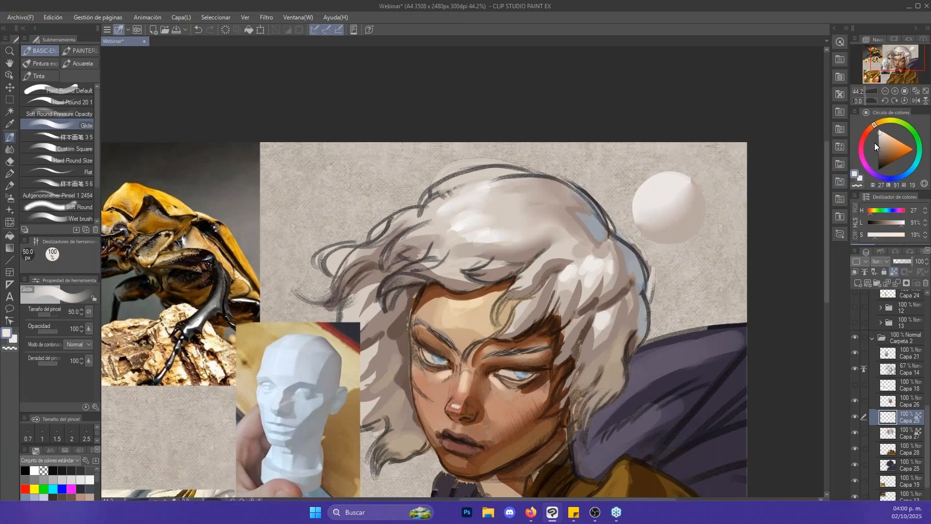
drag(880, 135, 878, 128)
drag(647, 190, 650, 188)
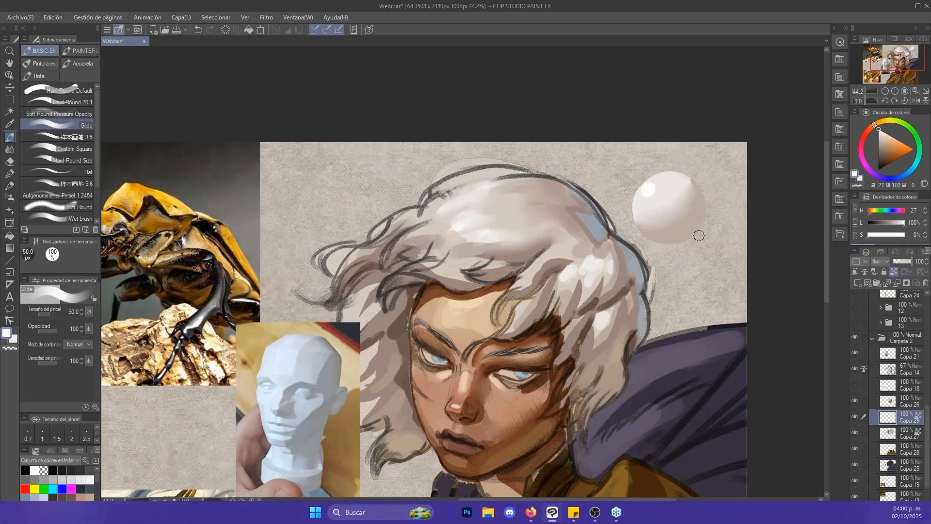
- Paint blue-grey reflected light sampled from the hair along the sphere's shaded edge with Glide at 60 px and soften it by smudging
scroll(695, 197, up, 2)
alt+click(574, 233)
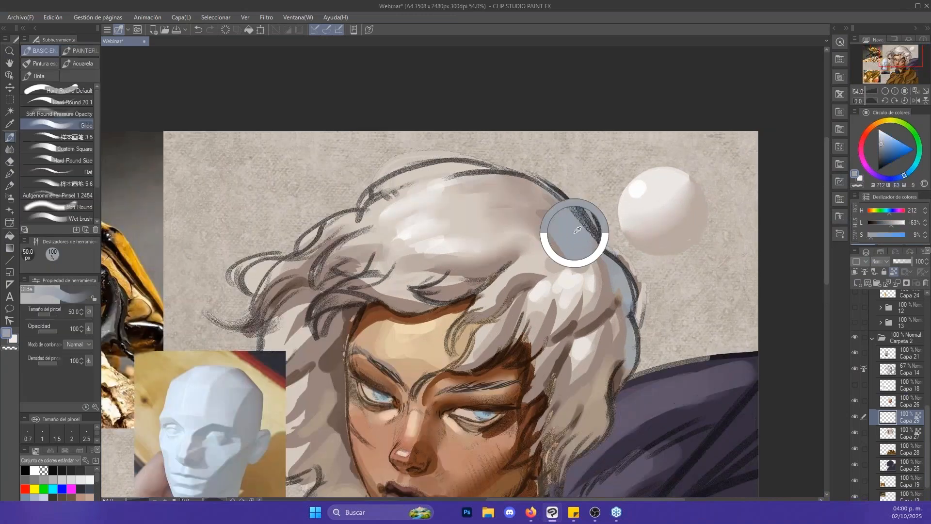
key(bracketright)
drag(704, 177, 699, 221)
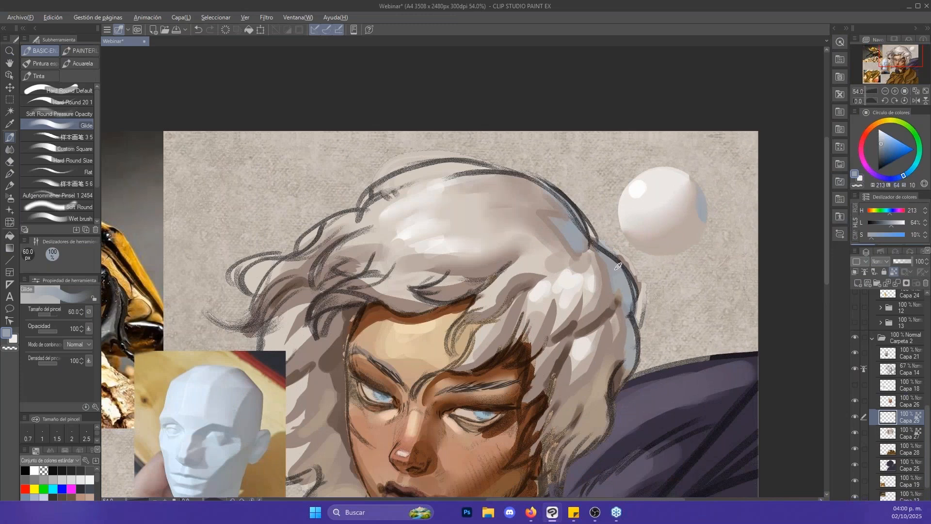
alt+click(619, 267)
key(j)
- Paint warm beige reflected light (H 32, L 77, S 35) on the sphere's underside with Glide at 70 px and blend it with Punta del dedo
key(p)
alt+click(602, 383)
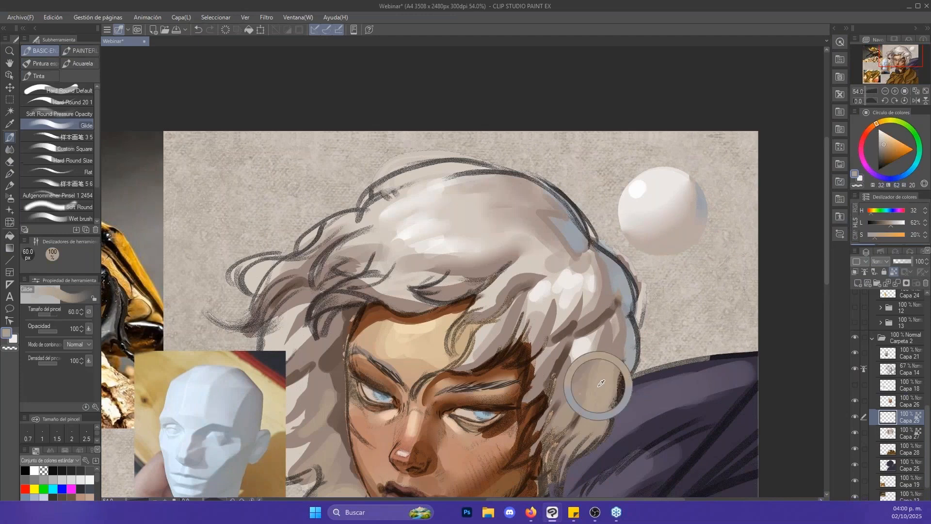
click(890, 138)
drag(887, 141, 885, 138)
key(])
mouse_move(686, 249)
mouse_down()
mouse_move(663, 255)
mouse_move(671, 255)
mouse_up()
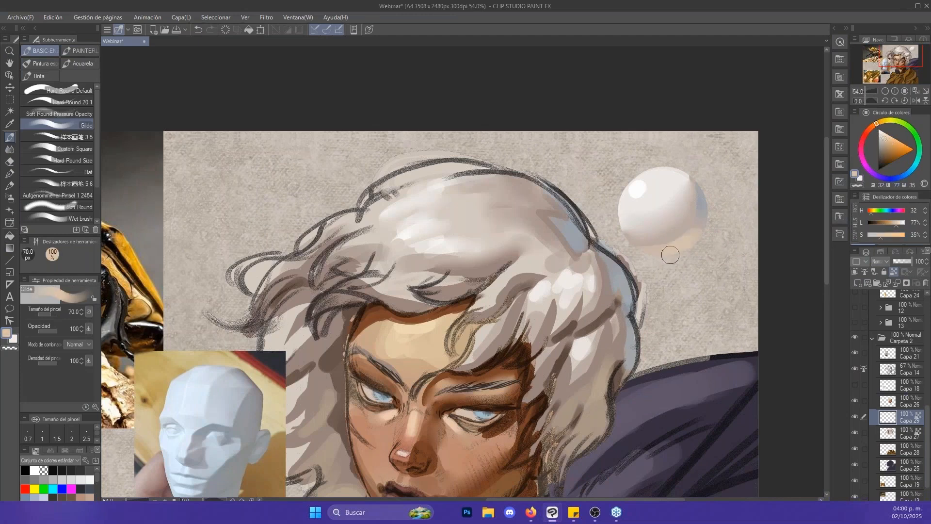
key(j)
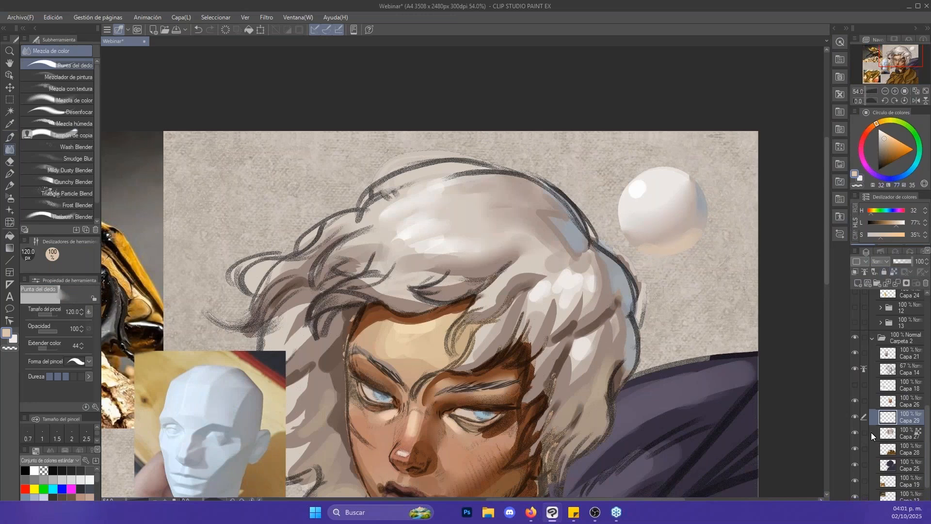
- Add a raster layer directly above Capa 27 and paint the sphere's cast shadow on it in dark purple sampled from the cape
click(872, 433)
click(856, 284)
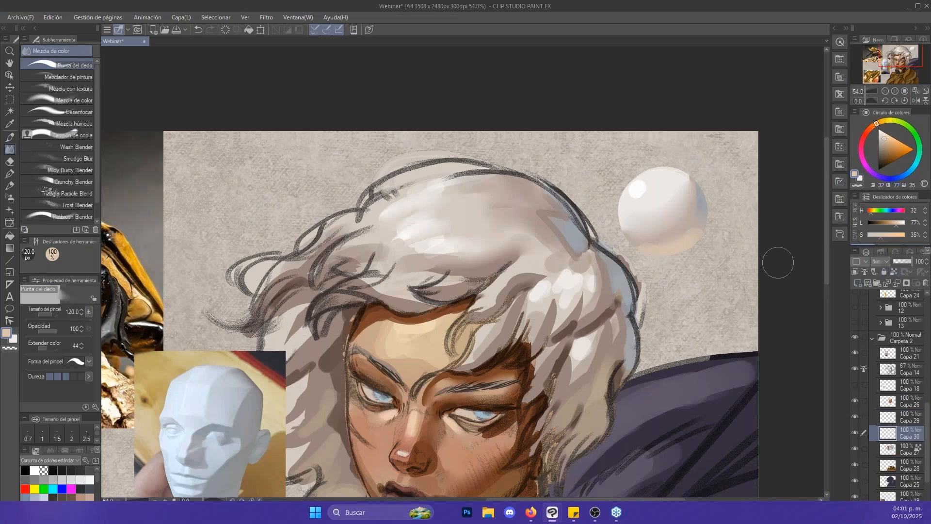
key(p)
alt+click(716, 357)
drag(644, 253, 739, 260)
- On Capa 29, paint the sphere's core shadow (H 16, L 55, S 12) with Glide at 40 px and blend it with Punta del dedo at 80 px
key(alt+space)
mouse_move(686, 220)
mouse_down()
mouse_move(615, 221)
mouse_move(689, 218)
mouse_move(659, 233)
mouse_up()
click(875, 416)
key(alt+space)
alt+click(572, 210)
drag(657, 233, 678, 230)
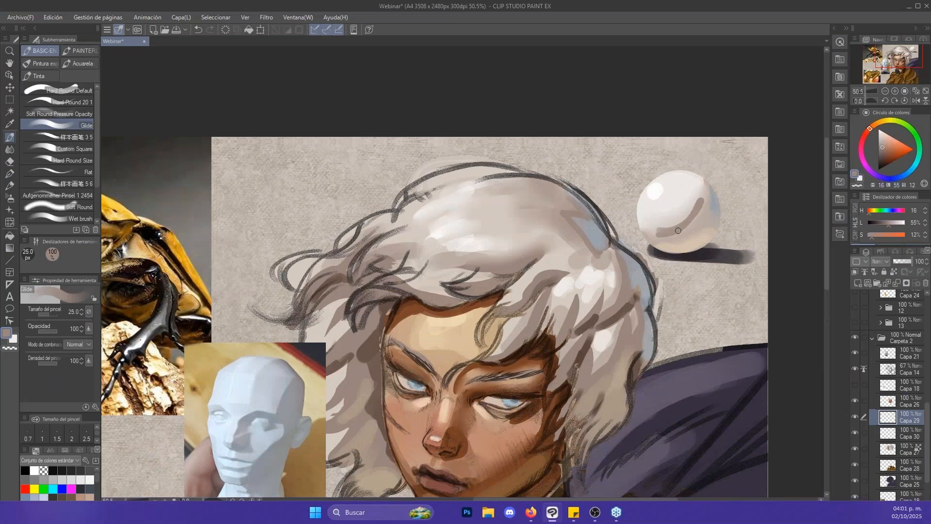
key(ctrl+z)
key(bracketright)
key(bracketright)
mouse_move(704, 191)
mouse_down()
mouse_move(692, 220)
mouse_move(702, 195)
mouse_up()
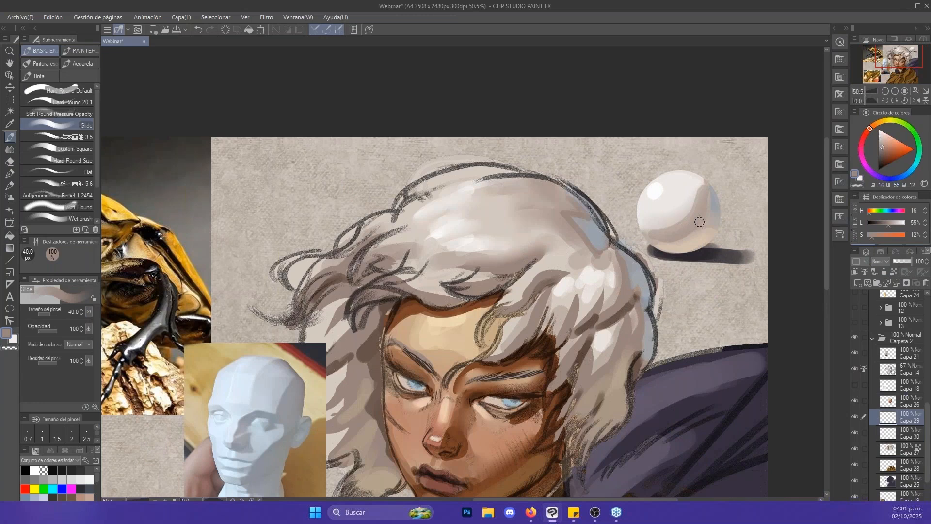
key(j)
key(bracketleft)
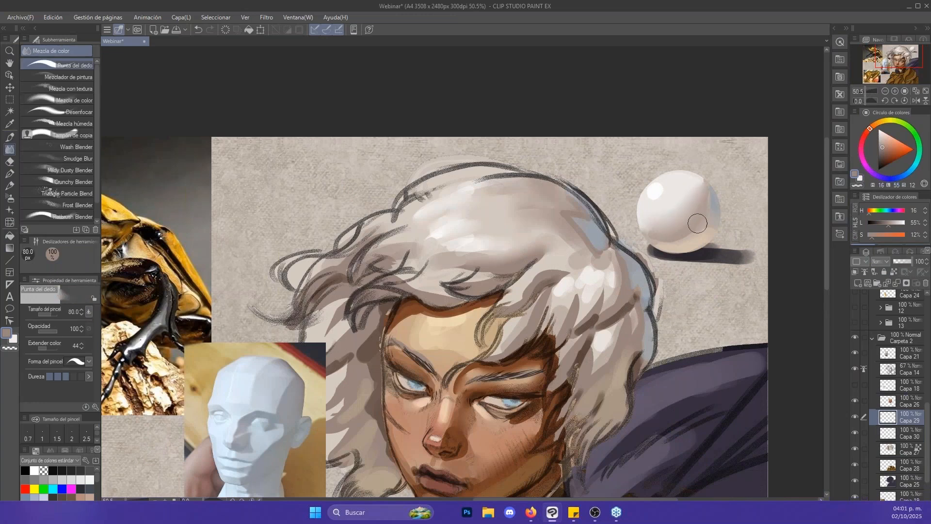
- Examine the sphere's highlight, core shadow and reflected lights up close against the hair's shading
key(slash)
click(714, 219)
drag(715, 219, 718, 219)
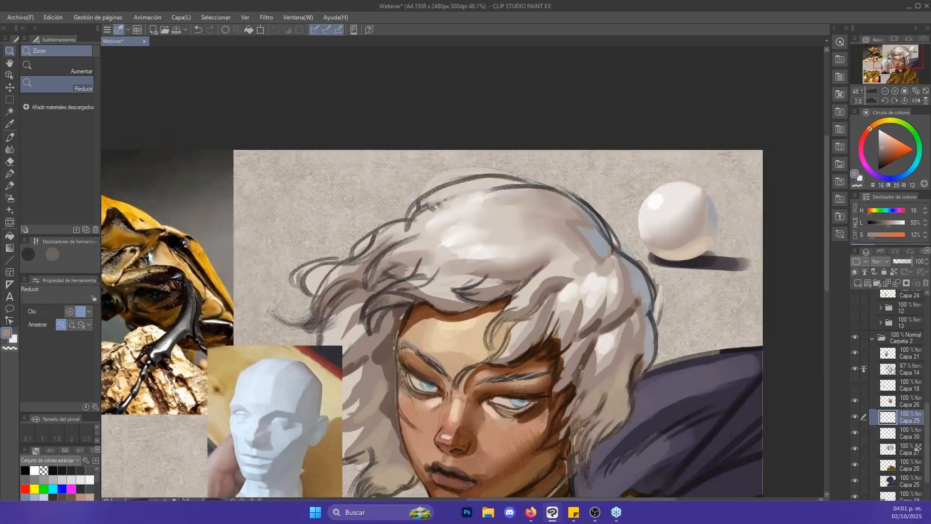
key(alt+space)
drag(711, 195, 721, 241)
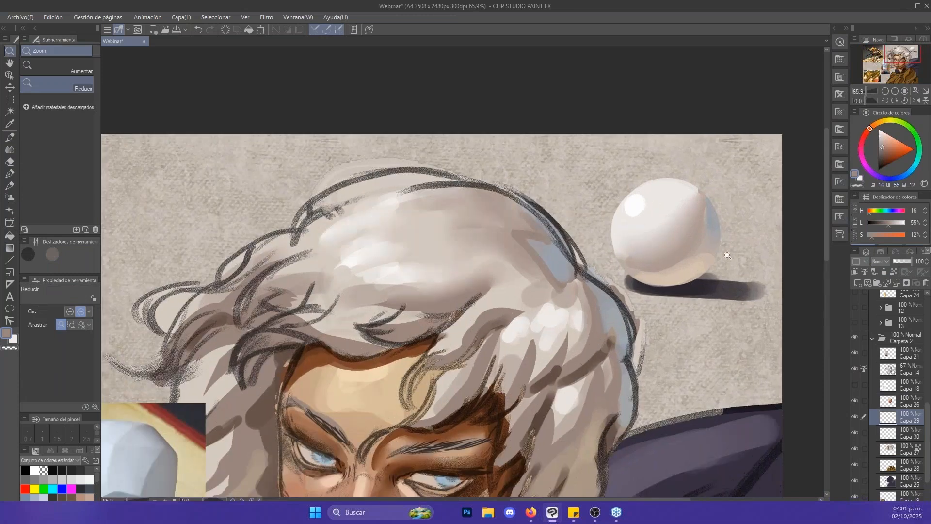
drag(730, 208, 718, 227)
mouse_move(689, 256)
mouse_down()
mouse_move(727, 253)
mouse_move(705, 254)
mouse_up()
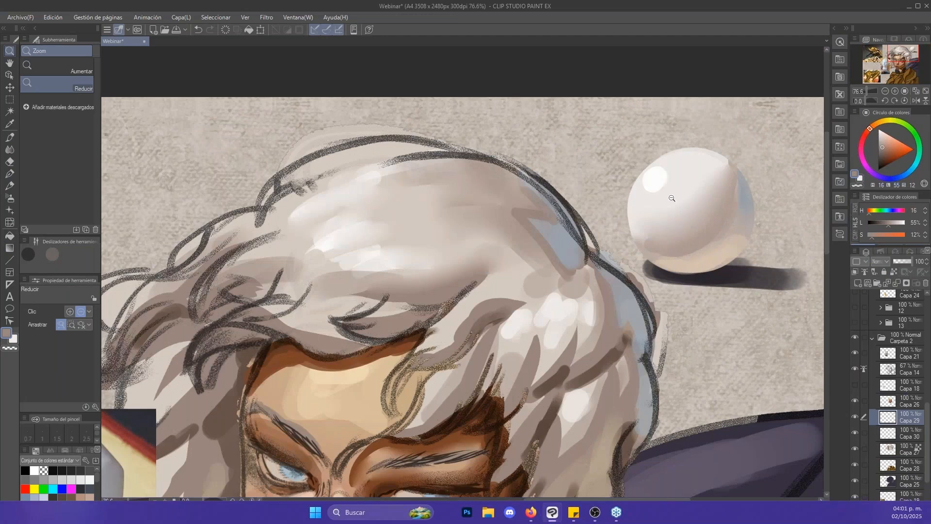
- Activate Capa 28, sample the armour's base brown and examine how light falls on the golden armour reference painting up close
scroll(672, 198, down, 5)
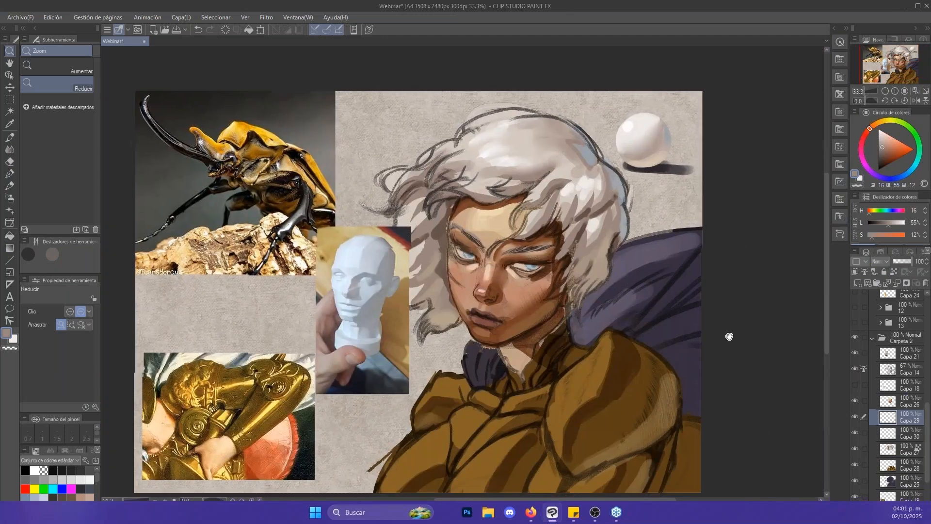
drag(729, 337, 772, 293)
click(889, 467)
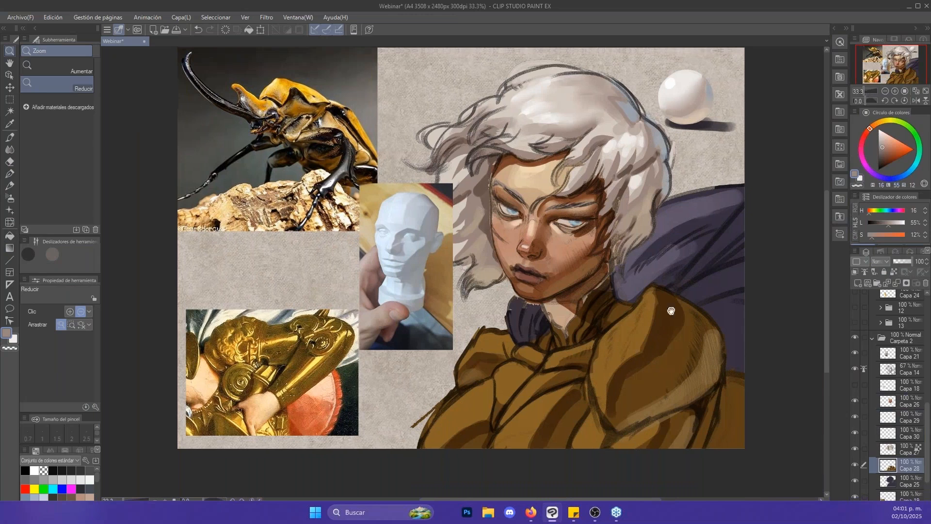
mouse_move(671, 311)
mouse_down()
mouse_move(646, 263)
mouse_move(630, 269)
mouse_up()
key(b)
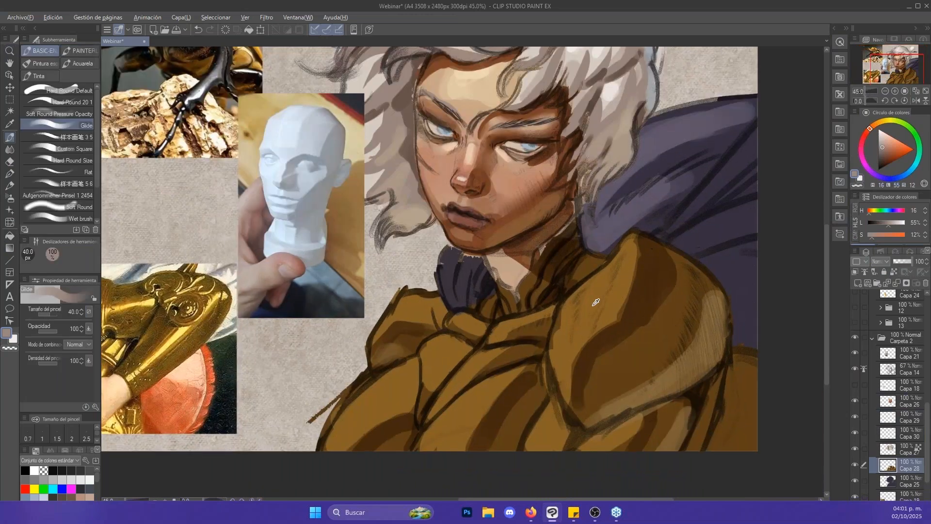
alt+click(585, 298)
mouse_move(575, 294)
mouse_down()
mouse_move(783, 269)
mouse_move(775, 351)
mouse_move(789, 268)
mouse_up()
key(alt+space)
drag(399, 354, 568, 288)
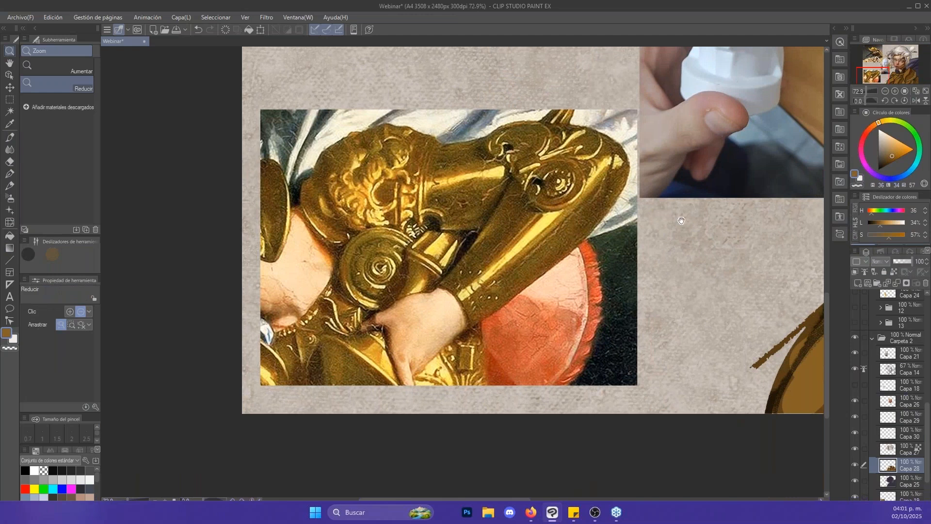
drag(688, 214, 631, 218)
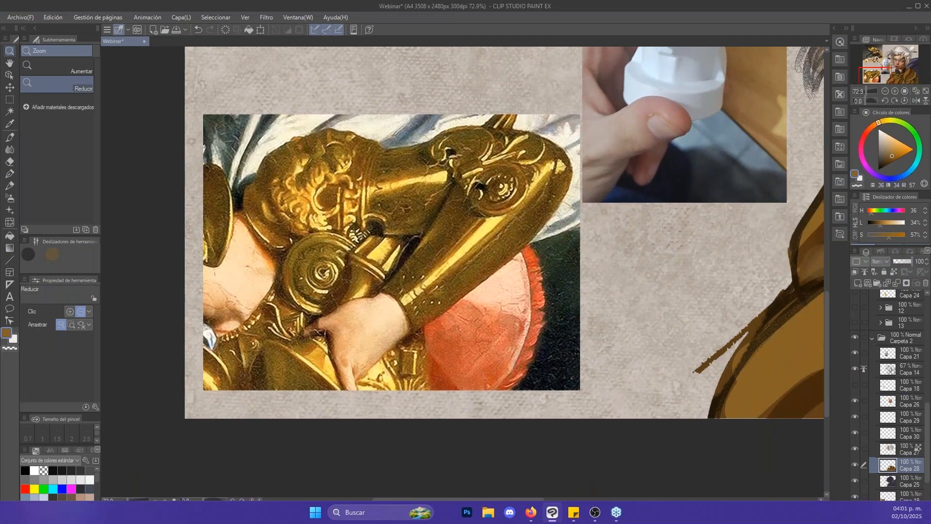
key(b)
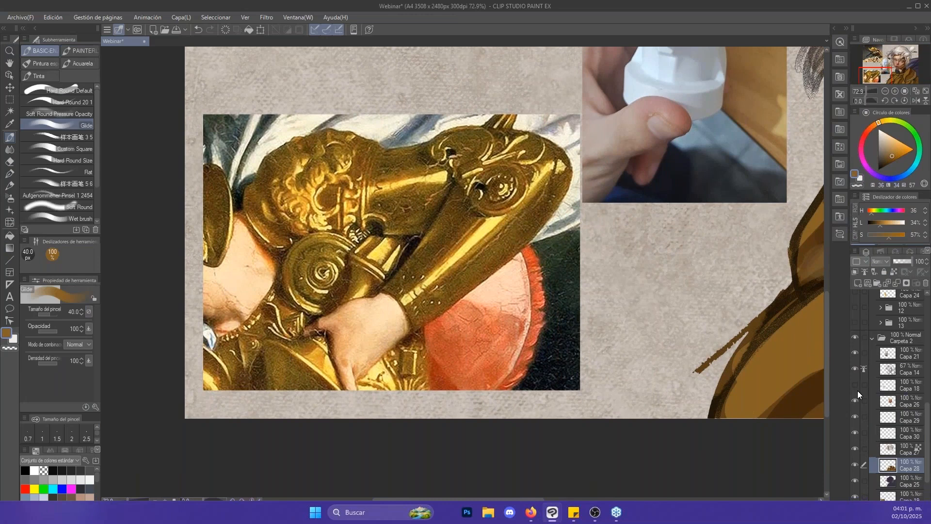
- On Capa 21, cover the reference armour's arm and shoulder with sampled mid brown (H 42, L 30, S 60) using Glide at 70 to 80 px
click(861, 351)
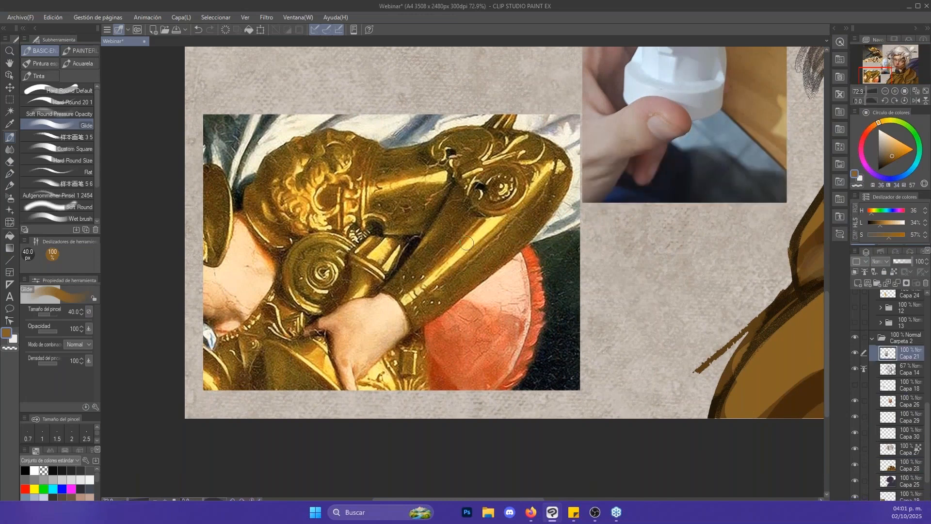
alt+click(498, 248)
key(bracketright)
key(bracketright)
mouse_move(416, 293)
mouse_down()
mouse_move(519, 204)
mouse_move(516, 146)
mouse_up()
key(bracketright)
drag(376, 184, 420, 181)
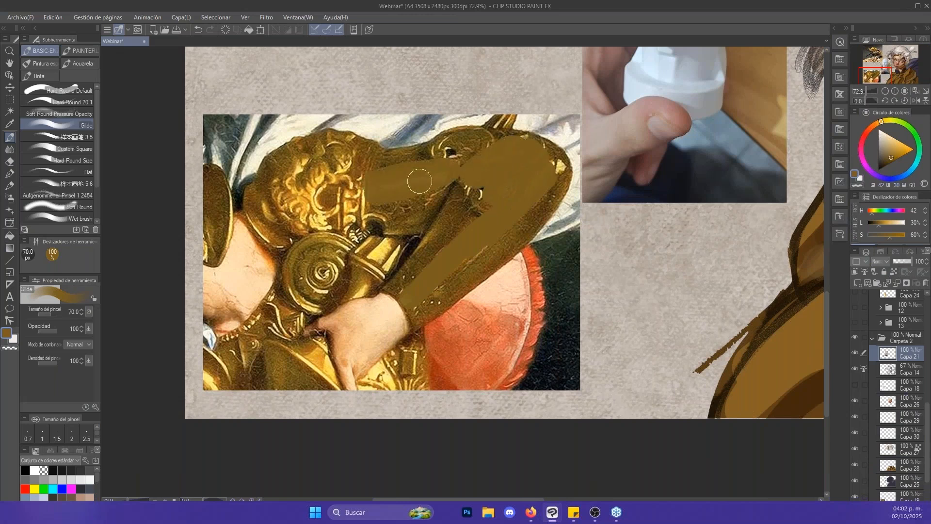
drag(464, 154, 444, 166)
key(bracketright)
mouse_move(347, 172)
mouse_down()
mouse_move(352, 207)
mouse_move(314, 165)
mouse_move(353, 214)
mouse_up()
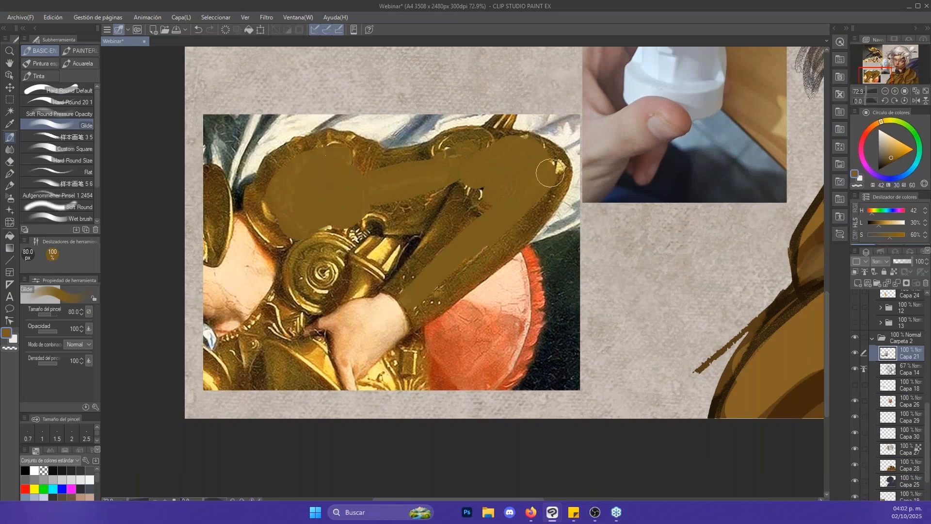
- Paint the shadow side of the reference's forearm in sampled dark brown (H 39, L 21, S 66) with Glide at 70 px
key(slash)
mouse_move(516, 195)
mouse_down()
mouse_move(560, 181)
mouse_move(427, 286)
mouse_up()
key(b)
alt+click(435, 274)
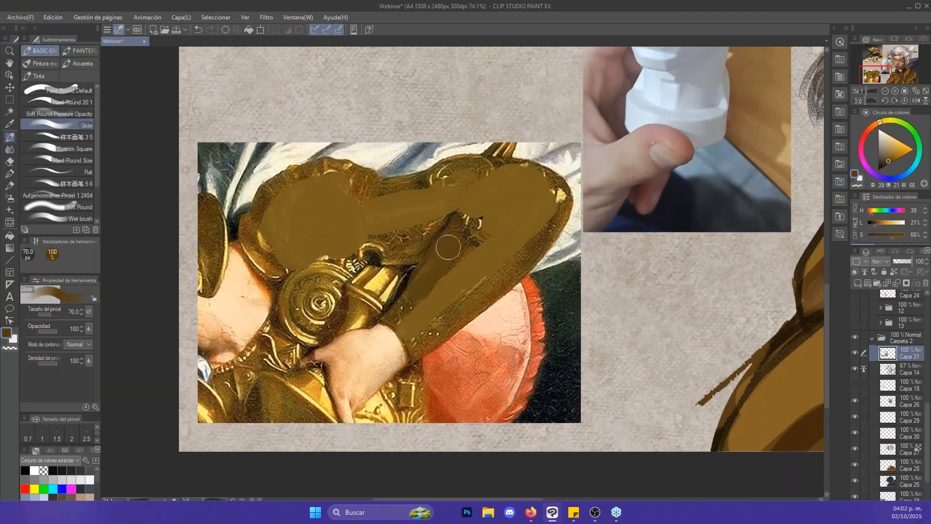
key(alt+space)
drag(486, 260, 436, 283)
drag(477, 237, 535, 192)
mouse_move(552, 253)
mouse_down()
mouse_move(500, 260)
mouse_move(459, 281)
mouse_up()
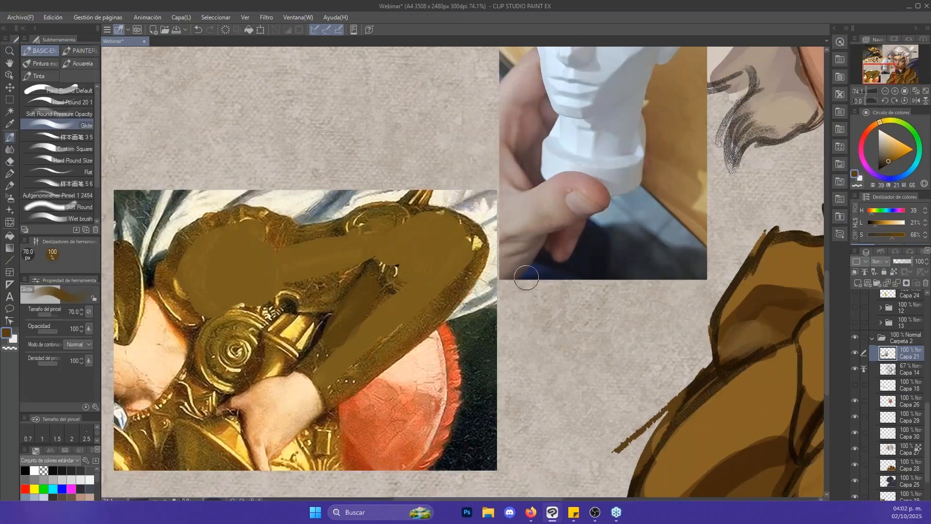
- Paint saturated orange light (H 39, L 50, S 100) over the reference arm and a pale yellow highlight (H 51, L 82, S 100) on the forearm
drag(901, 150, 915, 149)
key(bracketright)
key(bracketright)
key(bracketright)
key(bracketright)
key(bracketright)
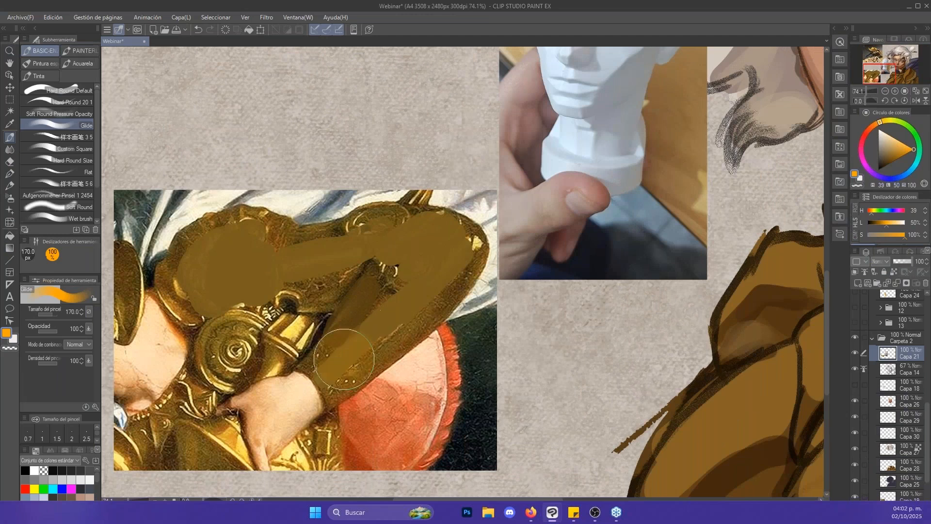
mouse_move(344, 358)
mouse_down()
mouse_move(399, 295)
mouse_move(402, 240)
mouse_up()
key(bracketleft)
mouse_move(310, 275)
mouse_down()
mouse_move(264, 266)
mouse_move(270, 250)
mouse_up()
drag(888, 121, 888, 134)
drag(407, 280, 432, 257)
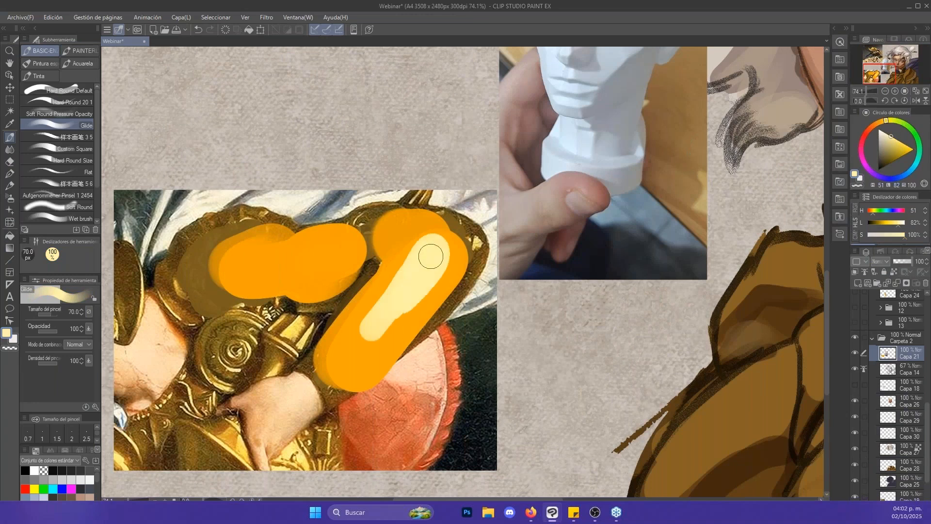
- Undo the demonstration strokes painted over the golden armour reference
key(ctrl+z)
key(ctrl+z)
key(ctrl+z)
key(ctrl+z)
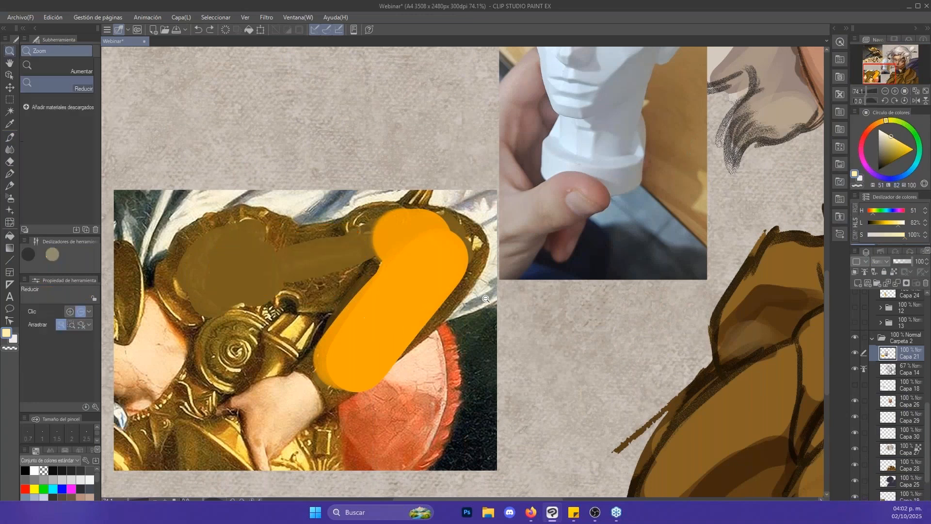
key(ctrl+z)
key(ctrl+z)
key(ctrl+z)
key(ctrl+z)
key(ctrl+z)
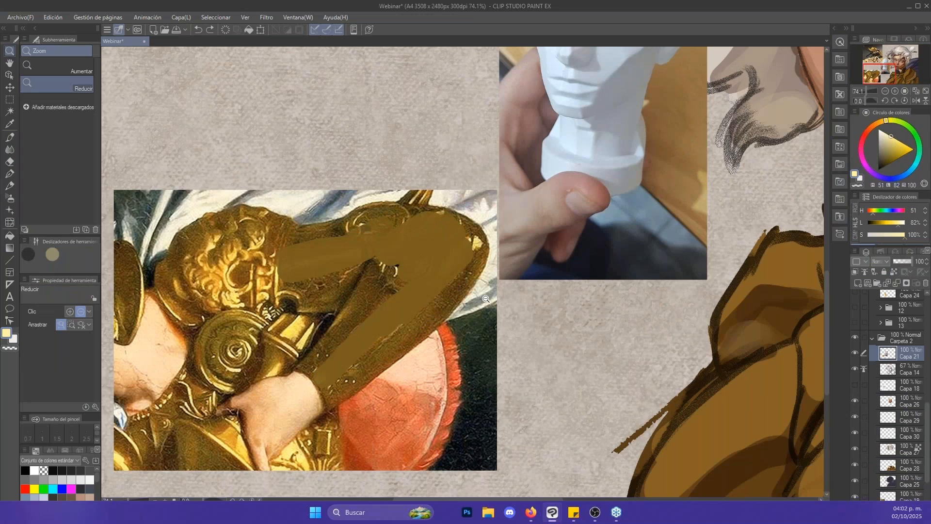
- Check what Capa 26, Capa 14, Capa 27 and Capa 28 contain by toggling their visibility, and make the armour layer Capa 28 active
drag(781, 276, 660, 183)
drag(757, 207, 652, 235)
drag(715, 235, 691, 236)
mouse_move(716, 255)
mouse_down()
mouse_move(611, 279)
mouse_move(559, 306)
mouse_up()
click(855, 401)
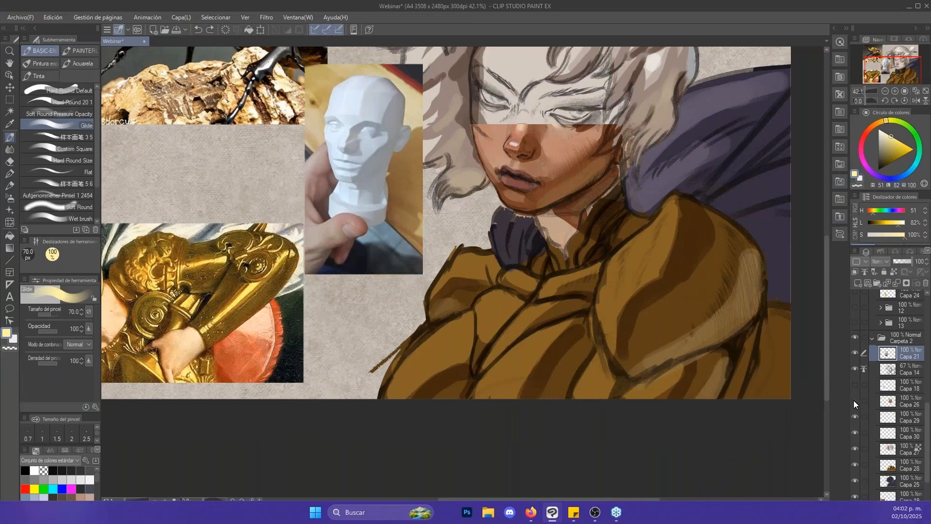
click(855, 400)
click(856, 369)
click(855, 369)
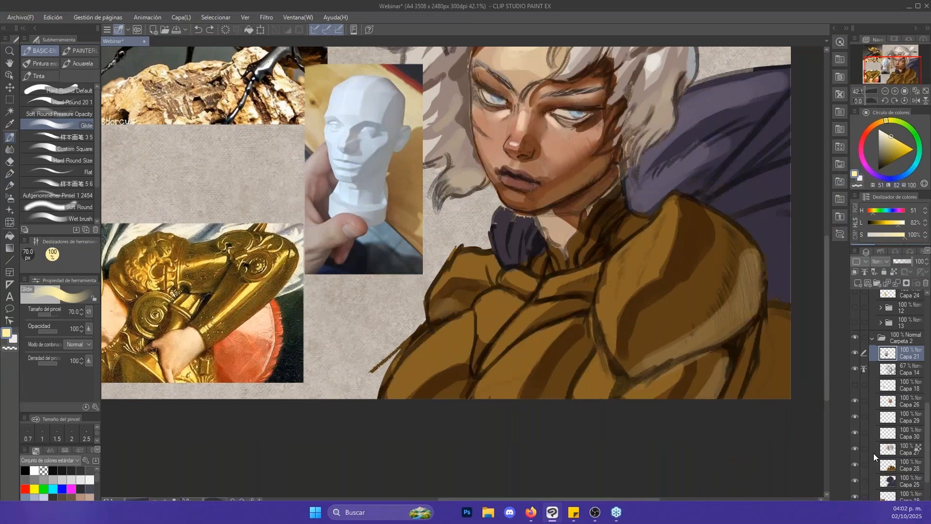
click(882, 450)
click(858, 443)
click(858, 443)
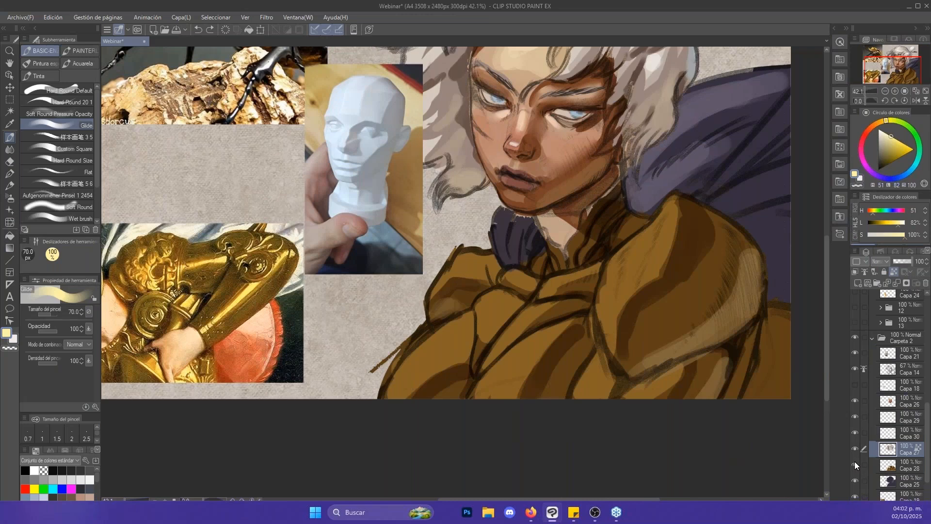
click(855, 461)
click(856, 465)
click(902, 465)
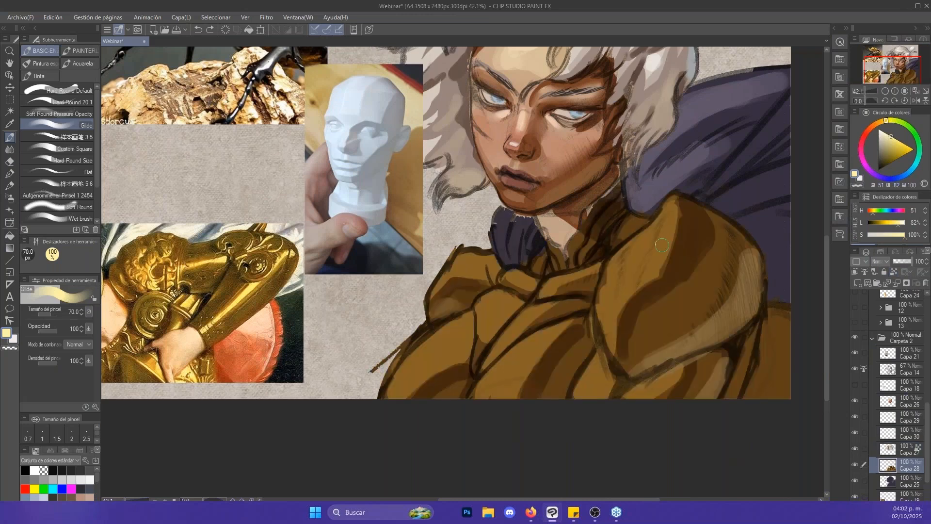
- Paint golden yellow highlights (H 42, L 65, S 100) along the front of the large shoulder guard with Glide at 40 px
drag(676, 213, 663, 288)
drag(903, 150, 897, 140)
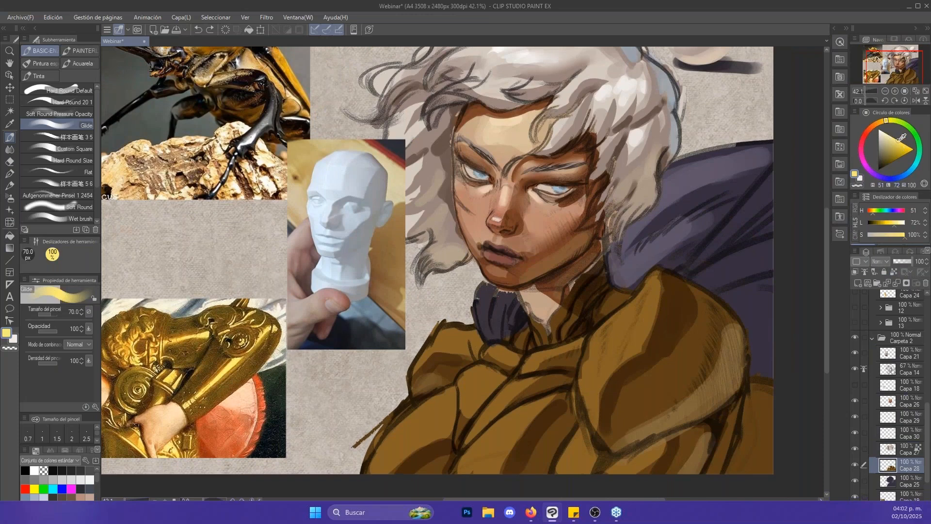
key(bracketleft)
key(bracketleft)
key(bracketleft)
mouse_move(630, 351)
mouse_down()
mouse_move(645, 310)
mouse_move(644, 330)
mouse_up()
key(ctrl+z)
click(903, 143)
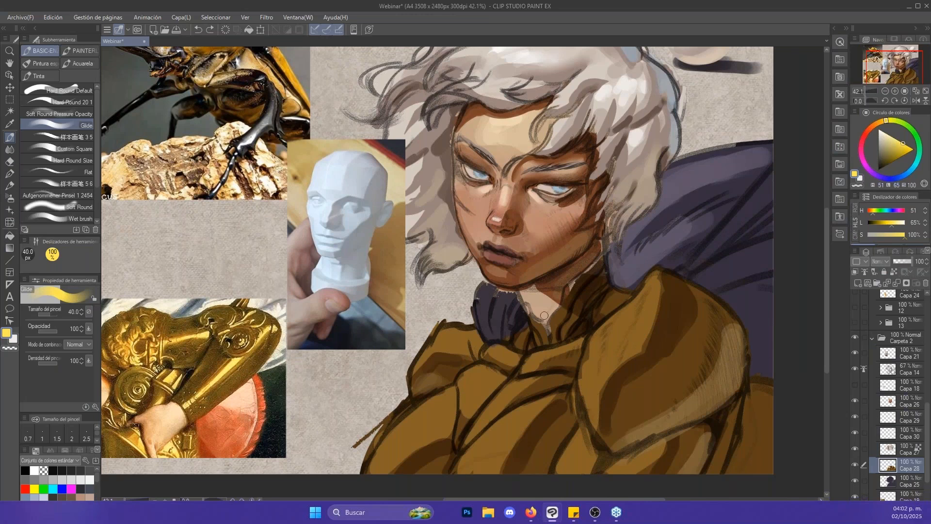
click(881, 118)
mouse_move(597, 397)
mouse_down()
mouse_move(631, 322)
mouse_move(621, 315)
mouse_move(606, 347)
mouse_move(633, 305)
mouse_move(604, 350)
mouse_move(630, 328)
mouse_move(646, 293)
mouse_up()
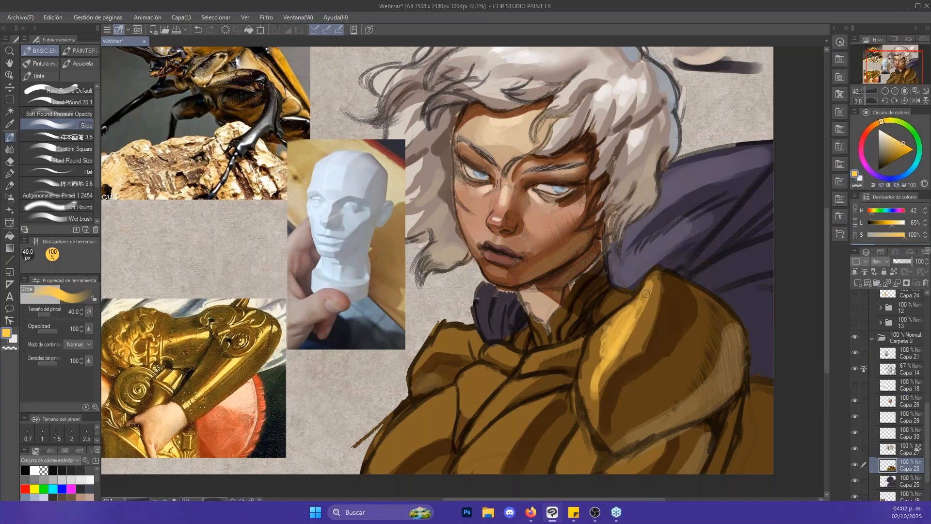
drag(609, 348, 592, 414)
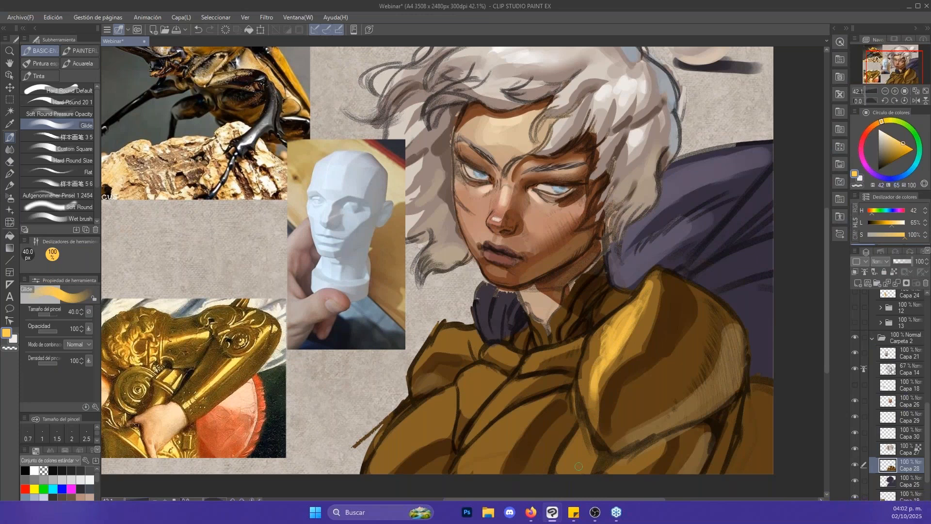
- Add golden yellow highlights to the armour plates beneath the large shoulder guard, reducing Glide to 30 px
mouse_move(577, 472)
mouse_down()
mouse_move(570, 475)
mouse_move(585, 442)
mouse_move(568, 468)
mouse_move(590, 432)
mouse_up()
mouse_move(640, 451)
mouse_down()
mouse_move(624, 474)
mouse_move(647, 448)
mouse_up()
key([)
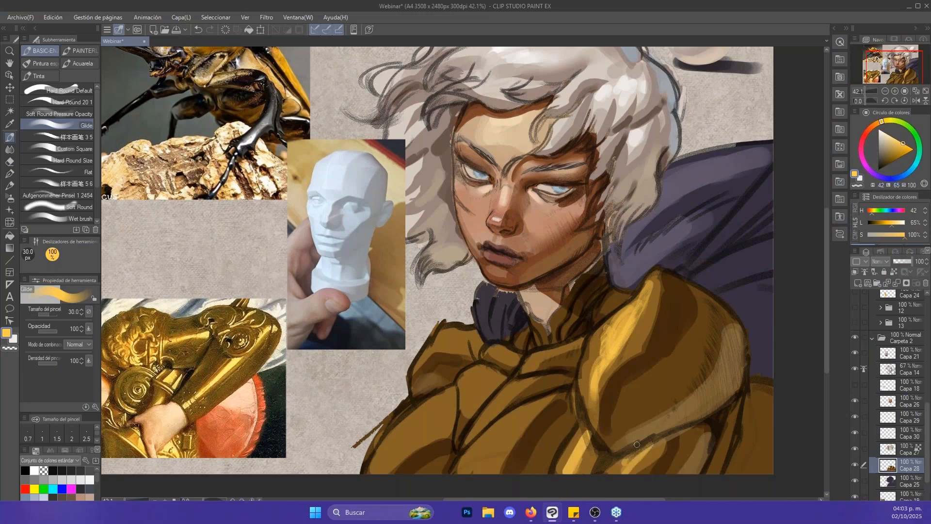
drag(647, 414, 722, 336)
- Paint a broad golden yellow highlight on the chest plate nearest the large shoulder guard with Glide at 70 px
key(])
key(])
key(])
key(])
mouse_move(581, 358)
mouse_down()
mouse_move(563, 377)
mouse_move(582, 355)
mouse_move(576, 372)
mouse_up()
key(x)
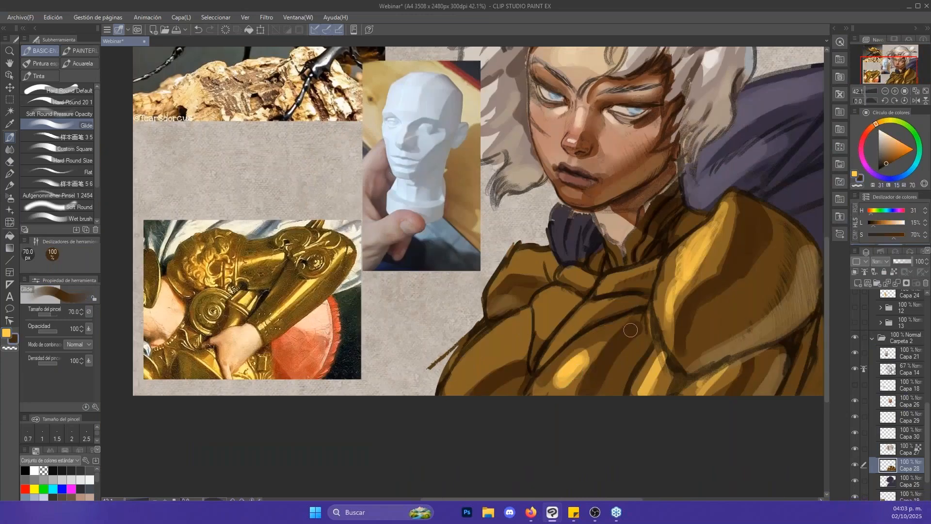
key(x)
drag(591, 353, 570, 375)
- Deepen the outer chest plate with dark brown (H 31, L 15, S 70) at 80 px and paint a golden yellow highlight on it
key(x)
key(])
mouse_move(477, 351)
mouse_down()
mouse_move(520, 340)
mouse_move(521, 353)
mouse_move(516, 336)
mouse_up()
key(bracketleft)
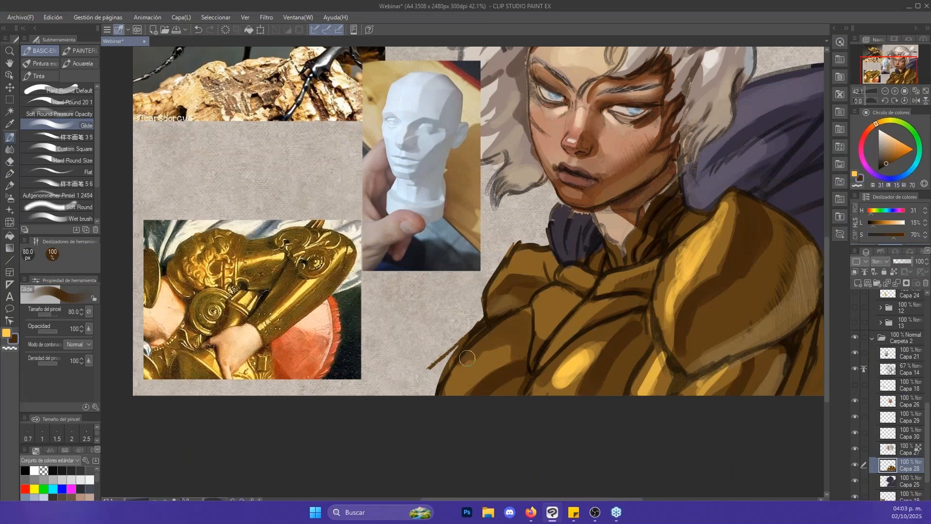
key(x)
drag(464, 371, 497, 353)
- Paint golden yellow highlights on the centre of the chest, the collar plates and the smaller shoulder guard, with Glide at 40 to 70 px
mouse_move(554, 310)
mouse_down()
mouse_move(546, 335)
mouse_move(584, 310)
mouse_move(565, 335)
mouse_move(557, 315)
mouse_up()
key(bracketleft)
drag(568, 278, 586, 281)
key(bracketright)
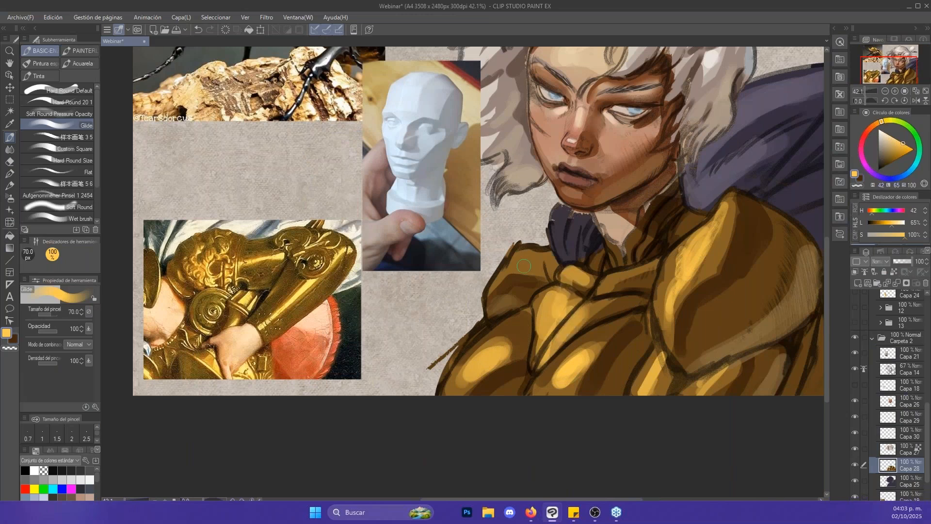
mouse_move(523, 263)
mouse_down()
mouse_move(553, 269)
mouse_move(534, 257)
mouse_move(559, 264)
mouse_move(661, 248)
mouse_move(690, 260)
mouse_up()
key(x)
key(alt+space)
key(x)
mouse_move(553, 318)
mouse_down()
mouse_move(578, 288)
mouse_move(606, 281)
mouse_up()
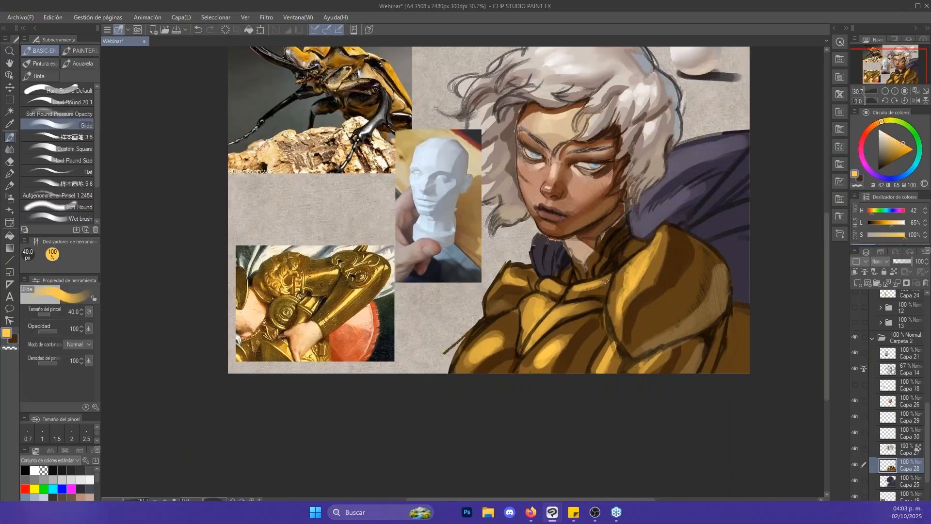
key(x)
- Hide the line art layer Capa 14 and try a dark brown stroke across the upper chest with Glide at 50 px
click(856, 368)
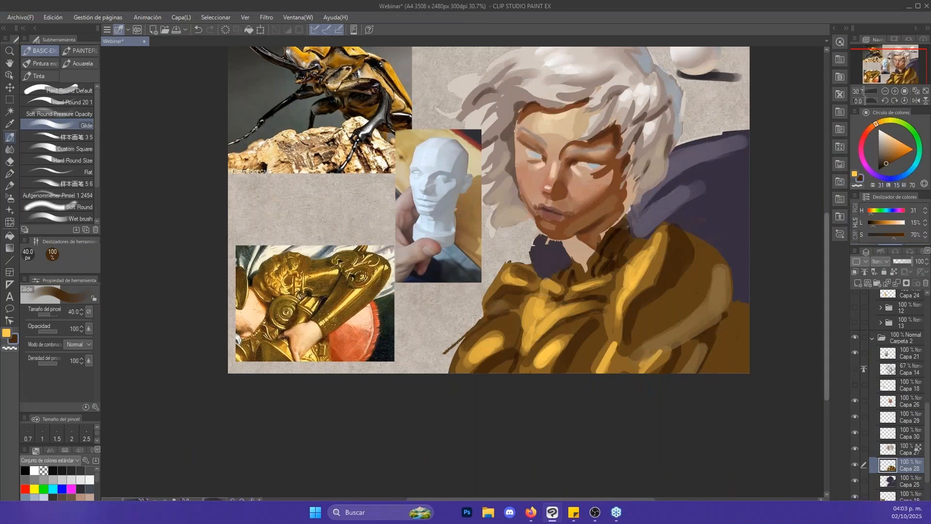
key(alt+space)
scroll(648, 246, up, 1)
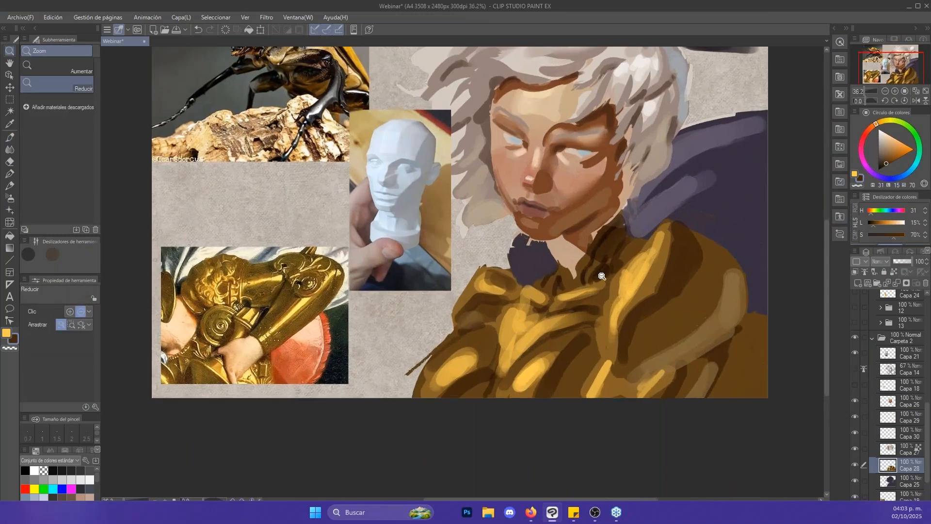
scroll(578, 301, up, 1)
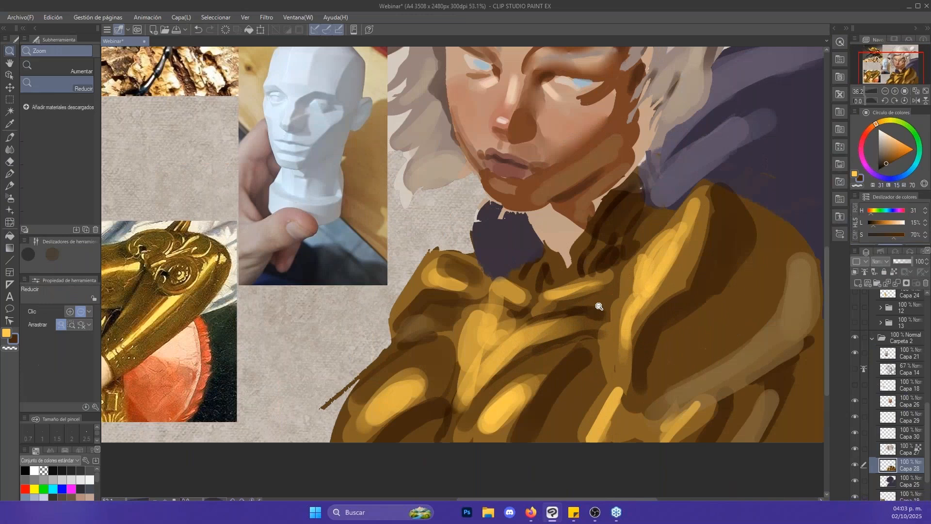
scroll(524, 332, up, 1)
key(bracketleft)
key(bracketleft)
key(bracketleft)
key(bracketleft)
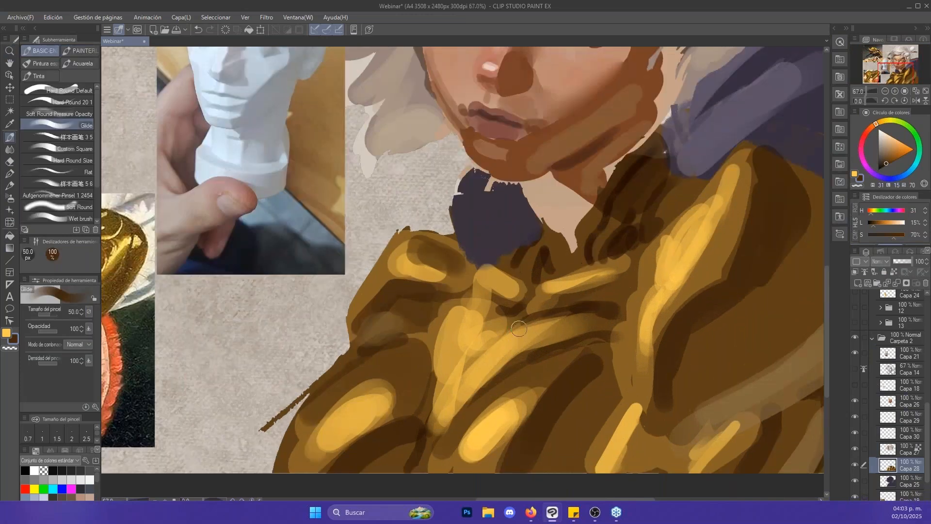
mouse_move(514, 326)
mouse_down()
mouse_move(536, 329)
mouse_move(557, 311)
mouse_move(612, 315)
mouse_up()
key(ctrl+z)
- Refine the plate edge below the collar with sampled brown (H 35, L 26, S 59) and extend its dark brown shadow with Glide at 30 px
key(alt+space)
key(x)
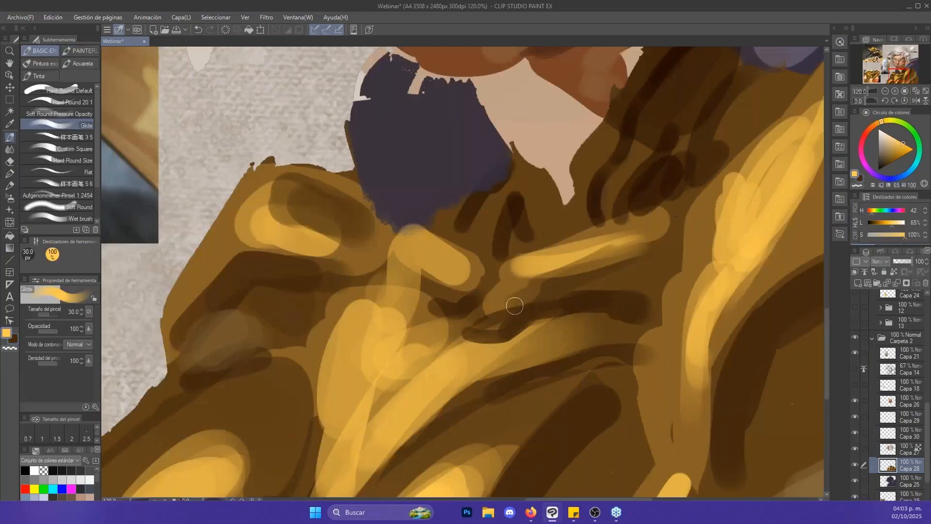
alt+click(516, 307)
drag(488, 314, 542, 298)
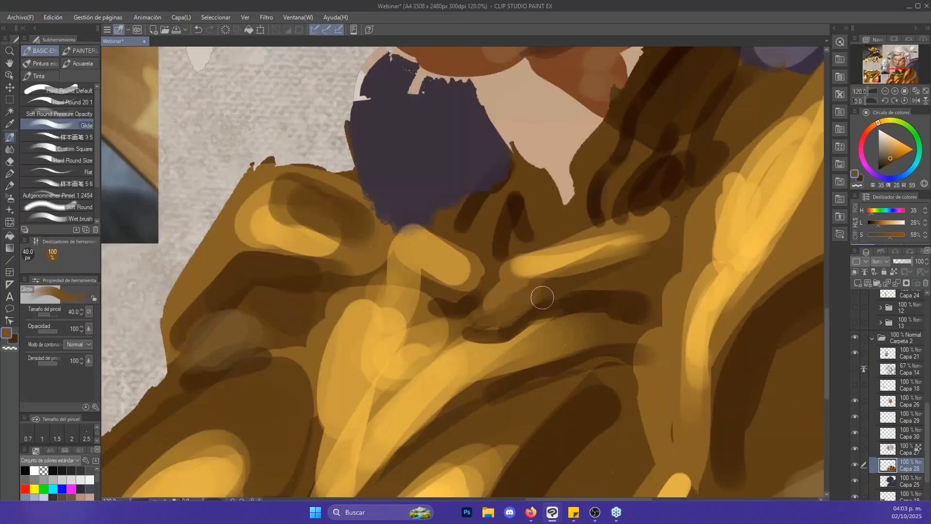
alt+click(613, 297)
key(bracketleft)
drag(612, 300, 674, 275)
drag(653, 321, 670, 280)
key(x)
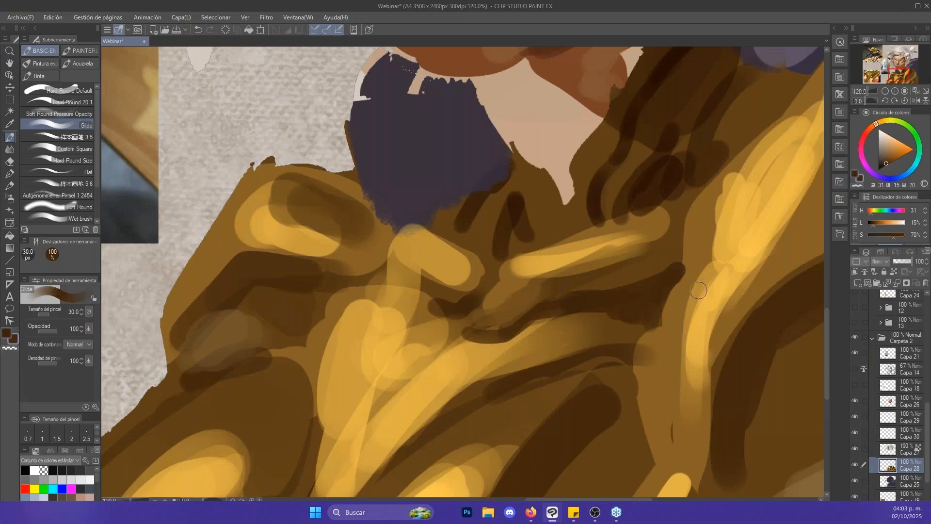
- Paint sampled dark brown shadows along the large shoulder plate's inner edge and beside the smaller shoulder guard's highlight, with Glide at about 40 px
alt+click(689, 265)
key(bracketright)
mouse_move(653, 345)
mouse_down()
mouse_move(696, 224)
mouse_move(648, 351)
mouse_move(656, 276)
mouse_move(638, 306)
mouse_up()
alt+click(697, 383)
key(bracketright)
mouse_move(673, 376)
mouse_down()
mouse_move(672, 302)
mouse_move(698, 245)
mouse_up()
mouse_move(697, 245)
mouse_down()
mouse_move(677, 303)
mouse_move(679, 387)
mouse_up()
key(bracketleft)
drag(456, 247, 481, 258)
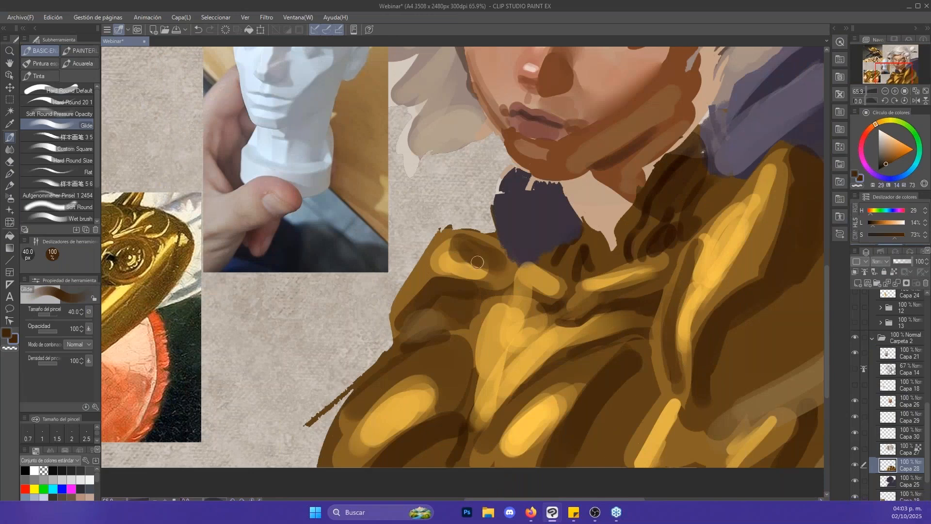
- Try sampled brown and pale tan (H 37, L 61, S 48) strokes on the lower part of the large shoulder plate, with Glide up to 80 px
key(ctrl+alt+space)
drag(640, 273, 633, 273)
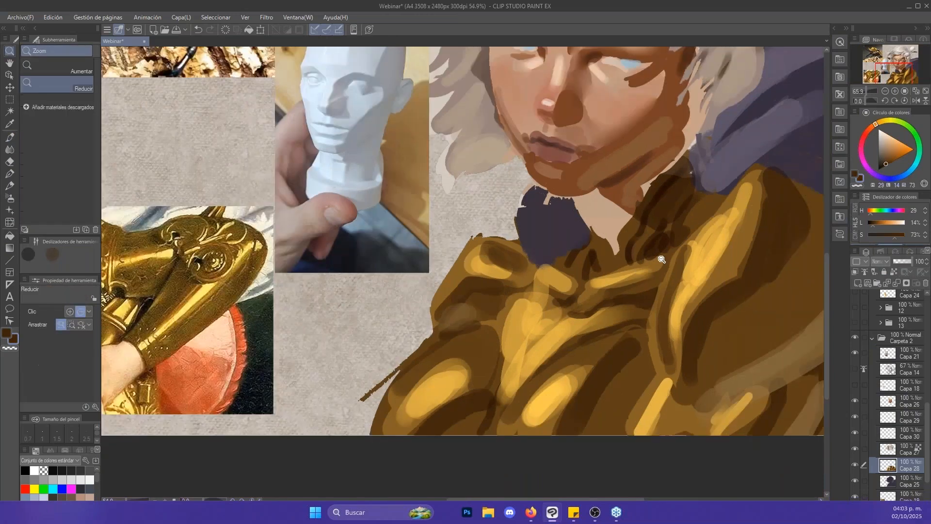
drag(705, 253, 544, 308)
drag(698, 252, 683, 247)
alt+click(652, 339)
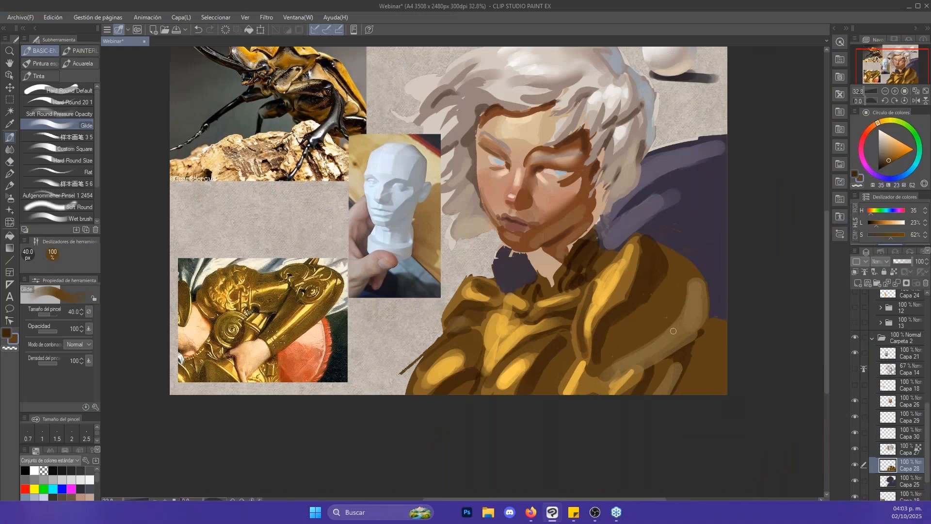
alt+click(626, 345)
mouse_move(650, 339)
mouse_down()
mouse_move(615, 358)
mouse_move(657, 339)
mouse_up()
key(ctrl+z)
click(892, 144)
key(])
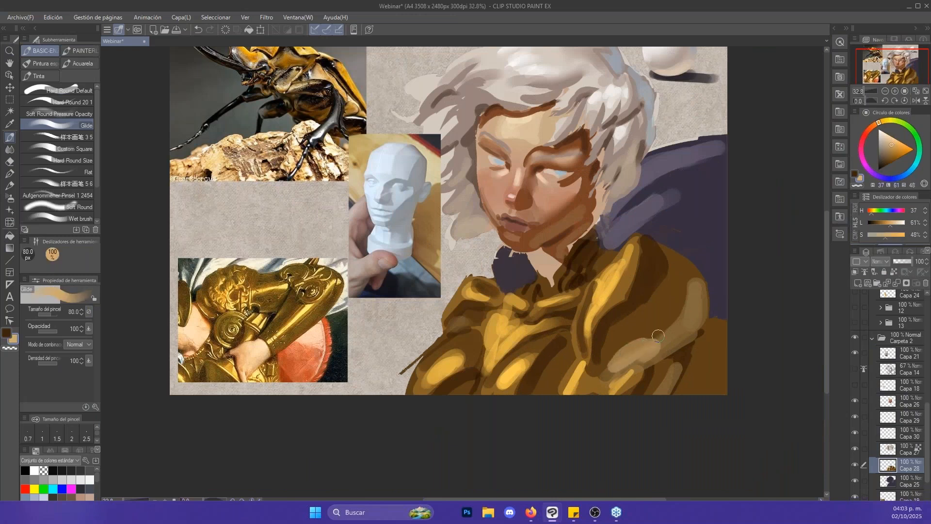
key(ctrl+z)
- Paint orange-brown reflected light (H 37, L 46, S 52) on the large shoulder plate with Glide at 120 px and soften it with sampled brown
click(895, 151)
key(])
key(])
mouse_move(614, 363)
mouse_down()
mouse_move(693, 315)
mouse_move(630, 344)
mouse_up()
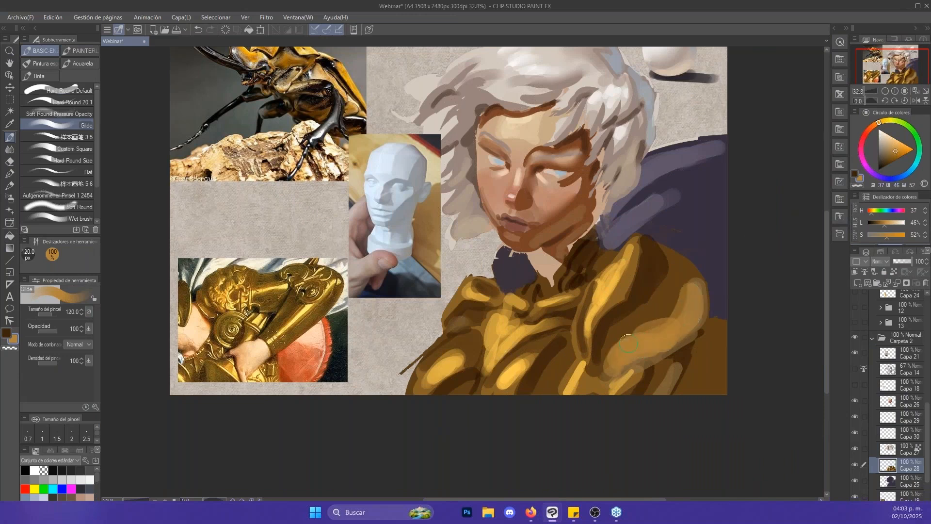
alt+click(668, 311)
alt+click(667, 311)
mouse_move(688, 285)
mouse_down()
mouse_move(670, 320)
mouse_move(622, 342)
mouse_up()
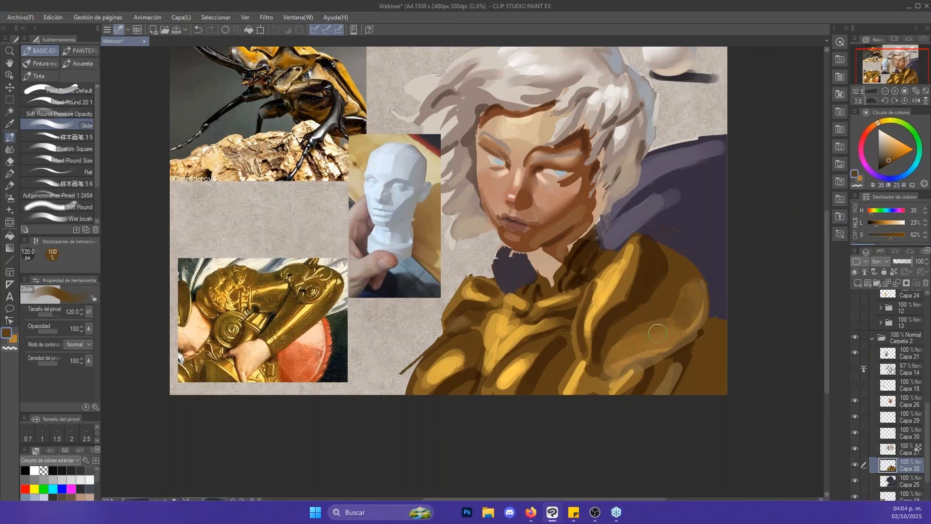
- Lock the transparent pixels of Capa 28 and paint a light blue reflection (H 197, L 57, S 42) on the large shoulder plate's upper outer edge
key(/)
drag(700, 288, 710, 285)
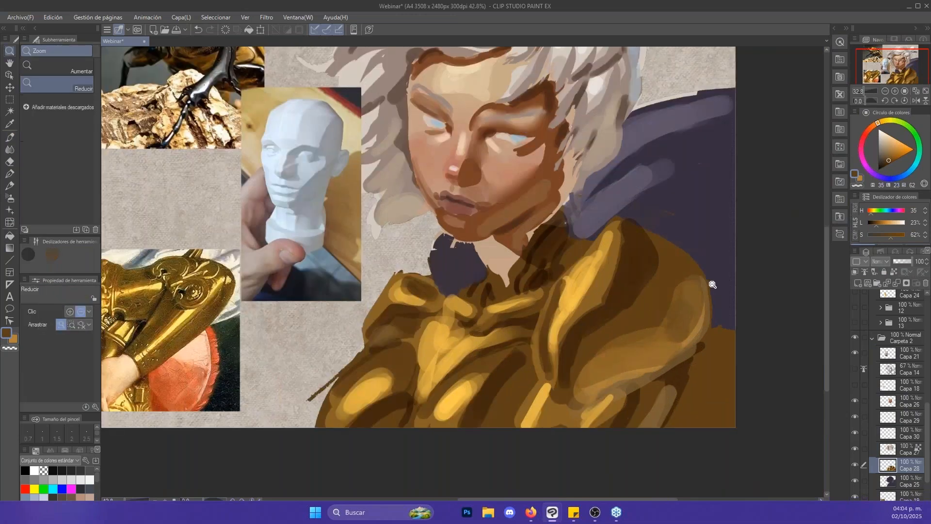
click(916, 168)
click(890, 146)
drag(890, 146, 892, 146)
click(910, 172)
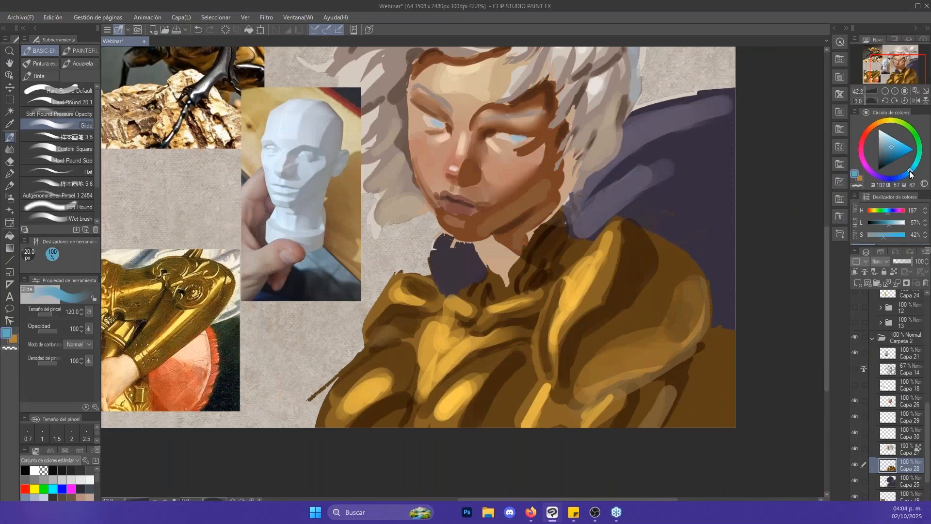
key([)
click(896, 283)
key(ctrl+z)
key(])
mouse_move(645, 228)
mouse_down()
mouse_move(699, 274)
mouse_move(703, 291)
mouse_move(661, 264)
mouse_up()
alt+click(663, 288)
- Blend the blue reflection and the golden highlight on the large shoulder plate with Punta del dedo, reduced to 70 px
key(j)
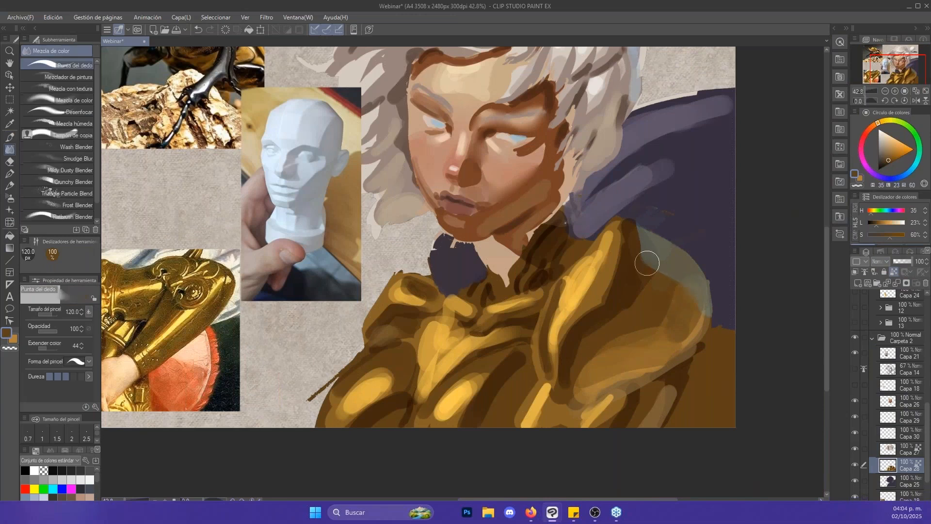
key(bracketleft)
key(bracketleft)
key(bracketleft)
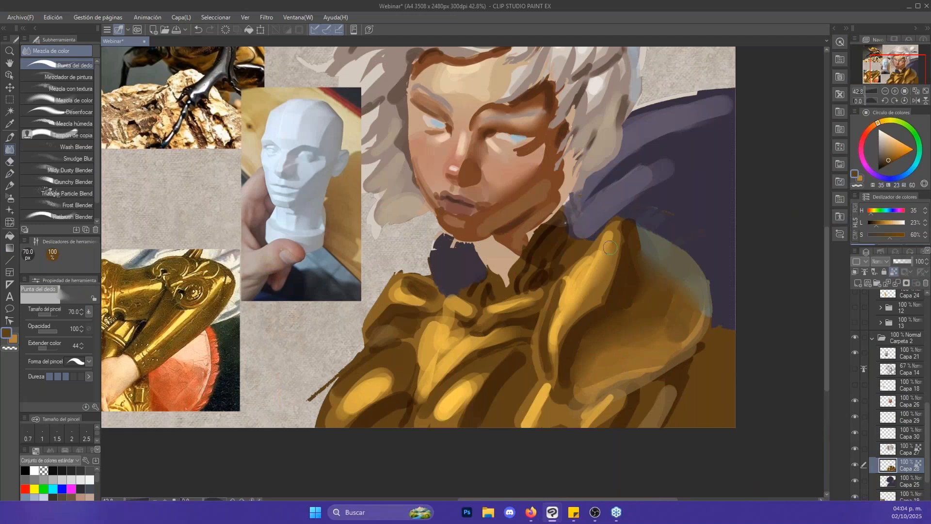
mouse_move(607, 295)
mouse_down()
mouse_move(574, 324)
mouse_move(618, 251)
mouse_up()
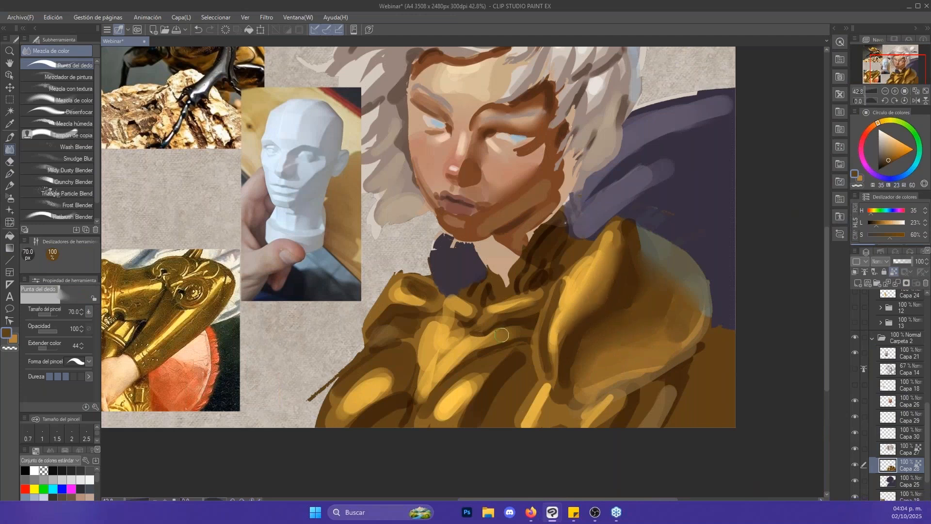
- Smudge the golden highlights on the lower chest plate and the centre of the chest into their shadows with Punta del dedo
drag(493, 371, 462, 420)
key(bracketright)
key(bracketright)
mouse_move(515, 363)
mouse_down()
mouse_move(499, 395)
mouse_move(508, 381)
mouse_move(549, 409)
mouse_up()
key(b)
key(ctrl+space)
key(j)
drag(461, 320, 410, 345)
- Blend the highlights on the outer chest plate, smaller shoulder guard and upper arm with Punta del dedo at 100 to 120 px
key(bracketright)
key(bracketright)
drag(393, 301, 358, 339)
mouse_move(301, 364)
mouse_down()
mouse_move(333, 358)
mouse_move(325, 373)
mouse_move(264, 403)
mouse_up()
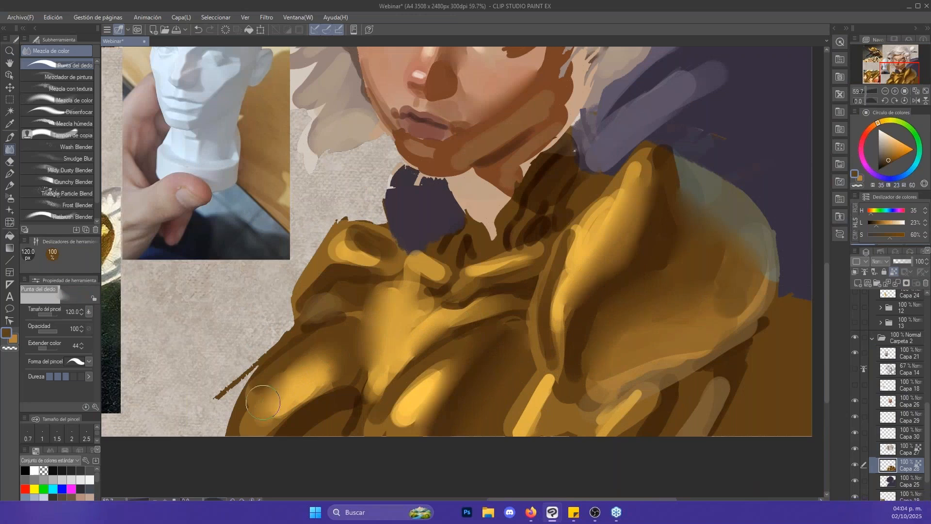
key(bracketleft)
drag(351, 240, 378, 258)
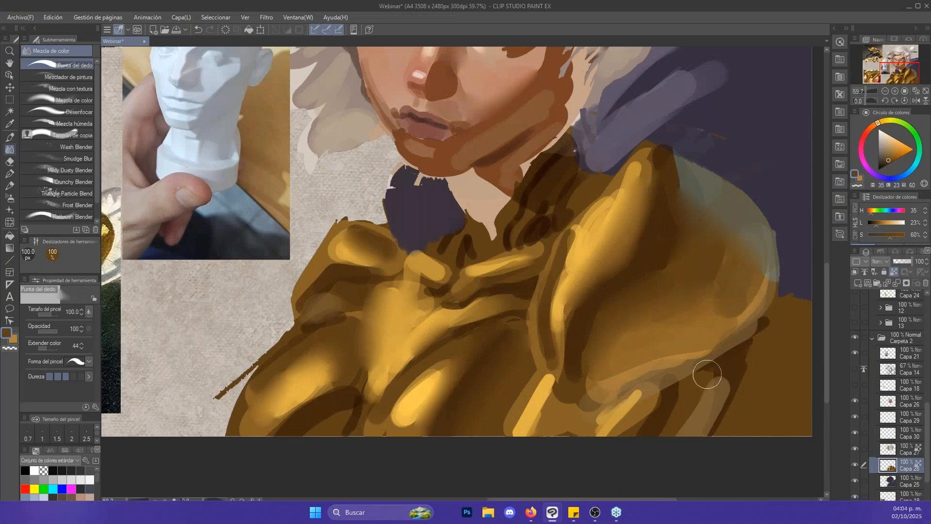
mouse_move(624, 432)
mouse_down()
mouse_move(646, 402)
mouse_move(652, 416)
mouse_up()
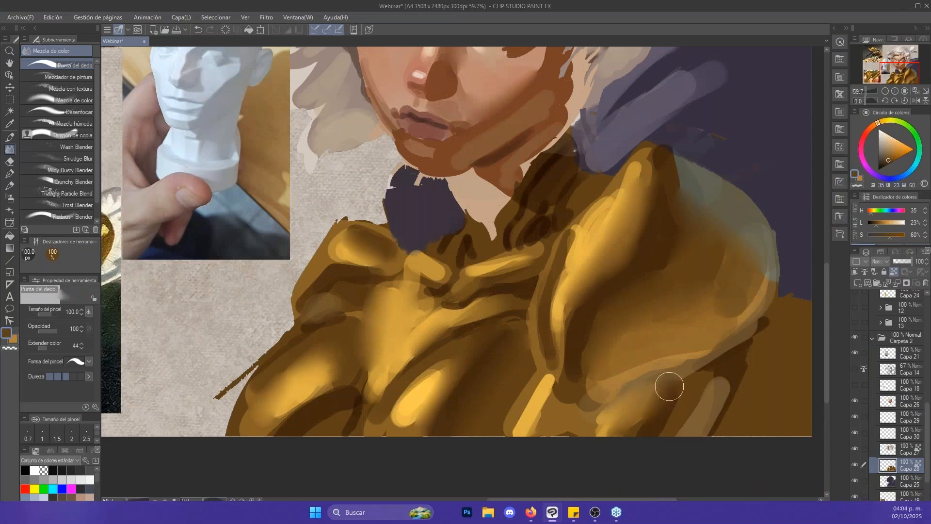
- Paint a sampled dark brown (H 31, L 15, S 70) shadow line under the large shoulder plate, replacing the 60 px Glide stroke with a thinner one
key(b)
alt+click(657, 425)
key(bracketleft)
key(bracketleft)
key(bracketleft)
key(bracketleft)
key(bracketleft)
key(bracketleft)
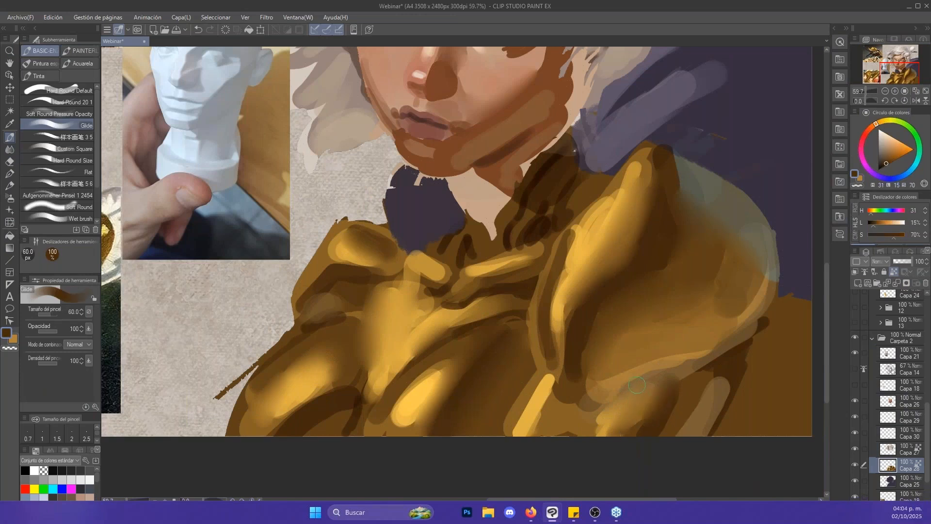
drag(606, 403, 669, 370)
key(ctrl+z)
key(bracketleft)
key(bracketleft)
key(bracketleft)
mouse_move(602, 402)
mouse_down()
mouse_move(753, 328)
mouse_move(589, 424)
mouse_move(577, 390)
mouse_move(554, 421)
mouse_move(570, 399)
mouse_move(577, 434)
mouse_up()
- Extend the dark brown shadow around the large shoulder plate's inner edge with Glide at 40 px
key(bracketright)
key(bracketright)
key(bracketleft)
mouse_move(564, 386)
mouse_down()
mouse_move(535, 354)
mouse_move(563, 390)
mouse_up()
drag(600, 297, 634, 355)
scroll(633, 354, down, 3)
- Pick a pale cream tone and paint a bright highlight along the golden ridge of the large shoulder plate with Glide
alt+click(628, 310)
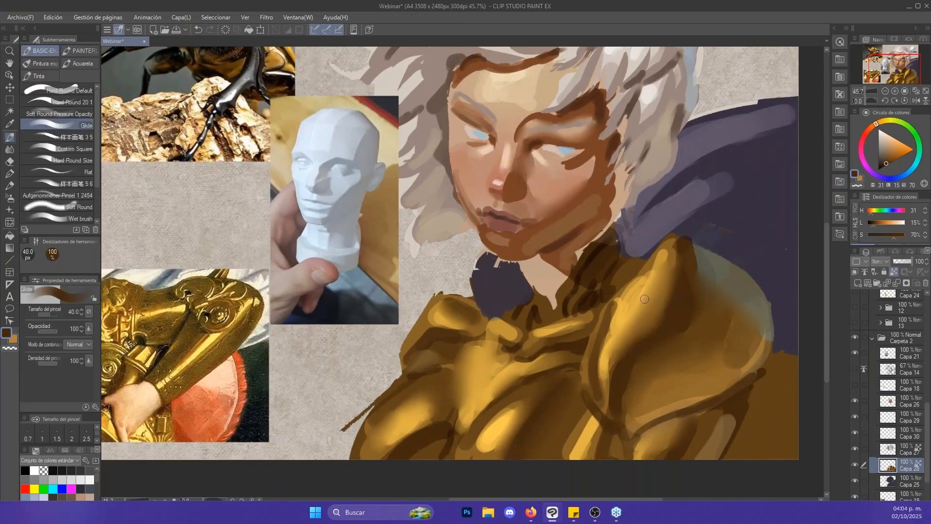
drag(898, 140, 890, 133)
mouse_move(630, 306)
mouse_down()
mouse_move(622, 325)
mouse_move(625, 316)
mouse_up()
key([)
mouse_move(648, 285)
mouse_down()
mouse_move(611, 344)
mouse_move(603, 379)
mouse_up()
- Paint a pale cream highlight in the centre of the chest and shape its edges with sampled gold (H 41, L 53, S 62), with Glide at 60 px
key(])
key(])
mouse_move(484, 352)
mouse_down()
mouse_move(503, 367)
mouse_move(471, 402)
mouse_move(482, 377)
mouse_move(474, 397)
mouse_up()
key(x)
alt+click(496, 378)
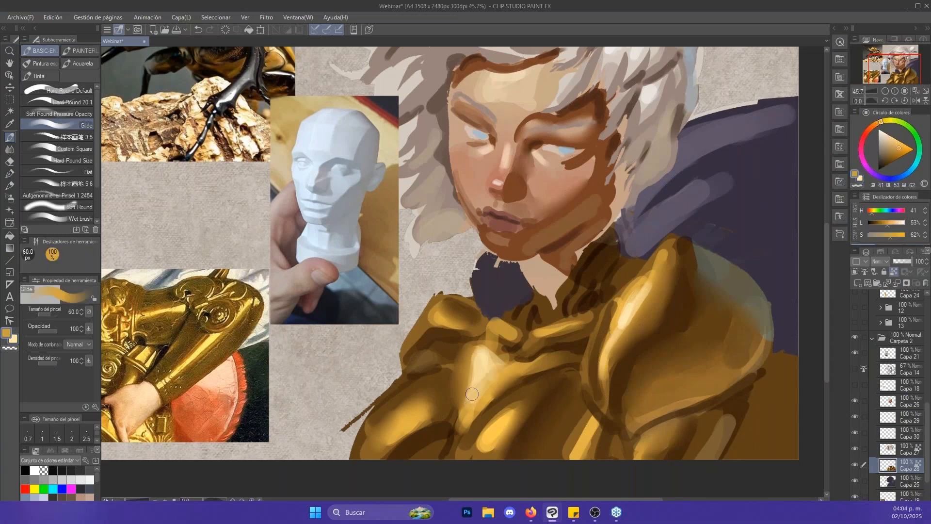
mouse_move(504, 364)
mouse_down()
mouse_move(472, 395)
mouse_move(476, 387)
mouse_up()
- Add small cream highlights (H 42, L 85, S 100) on the collar plates and refine them with gold (H 41, L 55, S 67), with Glide at 17 px
alt+click(638, 287)
key(bracketleft)
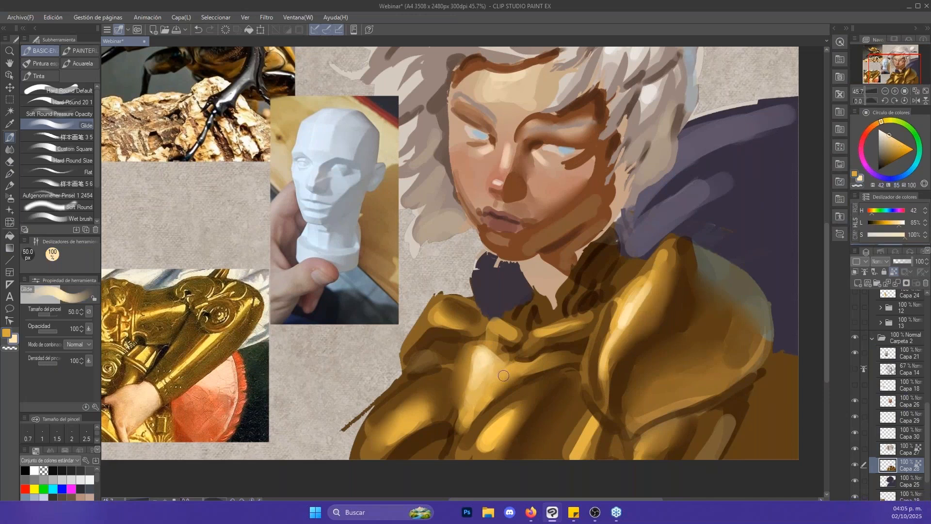
key(bracketleft)
key(bracketleft)
key(bracketleft)
key(bracketleft)
key(bracketleft)
key(bracketleft)
key(x)
drag(493, 322, 504, 328)
key(x)
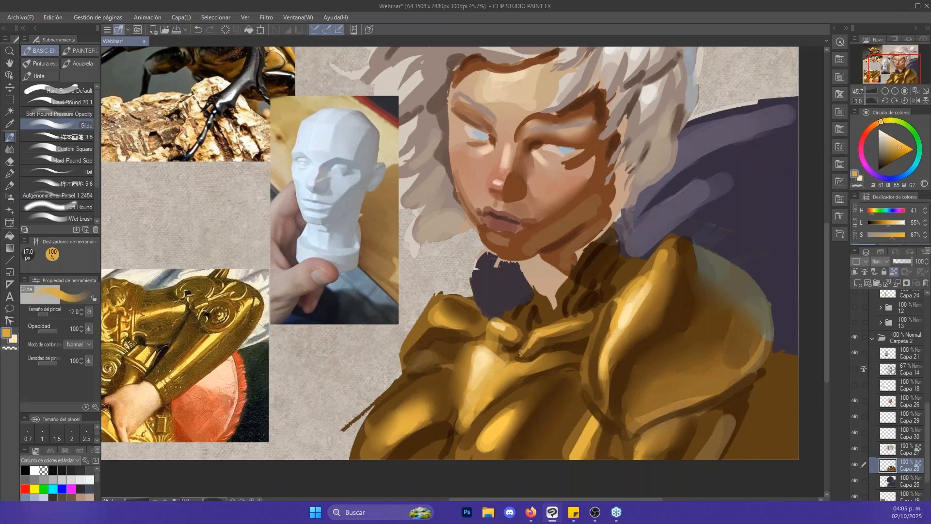
drag(520, 352, 533, 337)
mouse_move(614, 293)
mouse_down()
mouse_move(595, 288)
mouse_move(613, 292)
mouse_up()
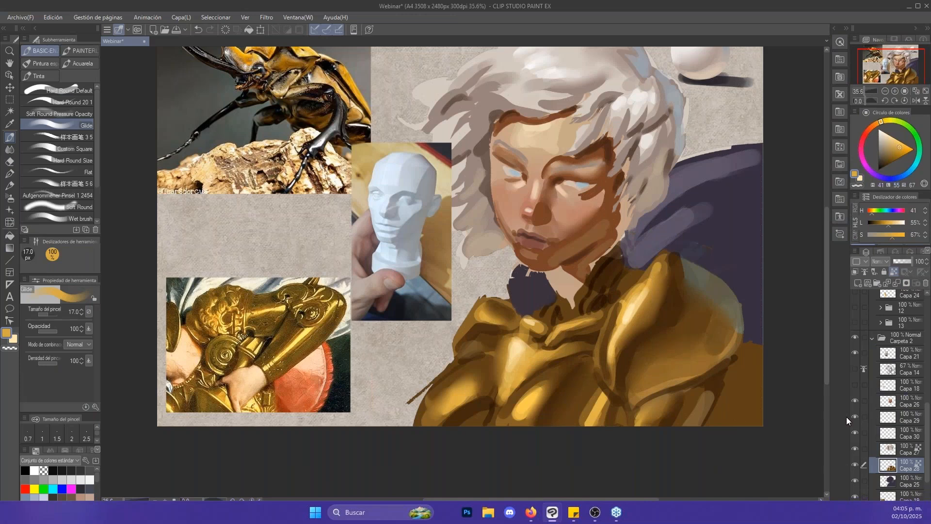
- Create a new raster layer above the face layer Capa 26 and give it a darkening blending mode
key(ctrl+space)
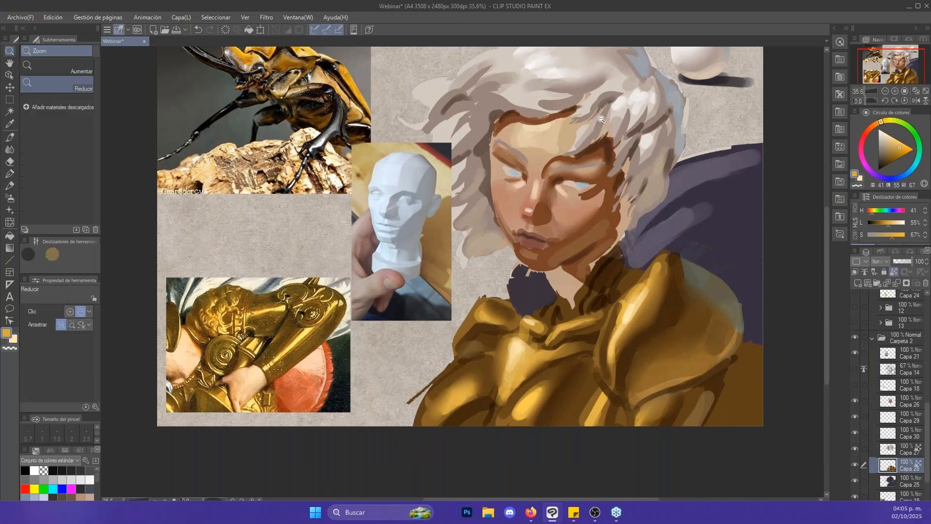
drag(602, 124, 618, 123)
click(901, 402)
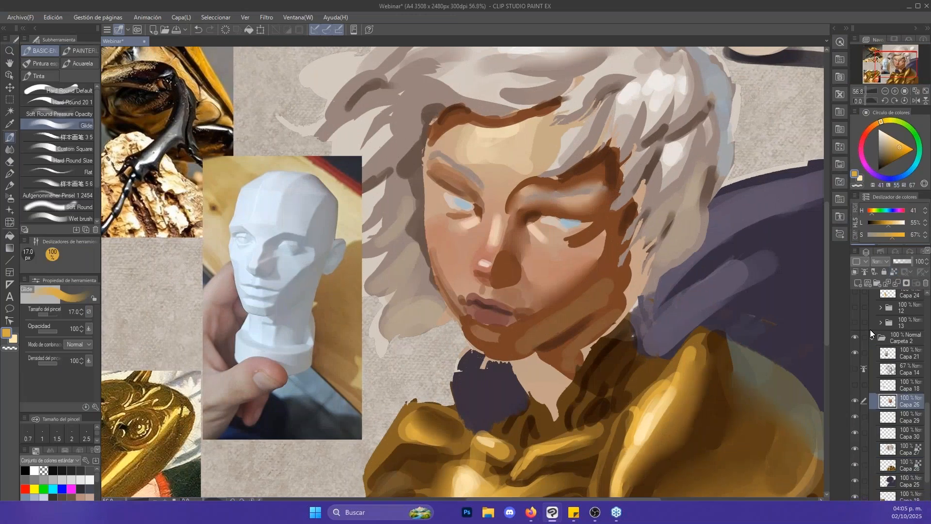
click(860, 285)
click(883, 263)
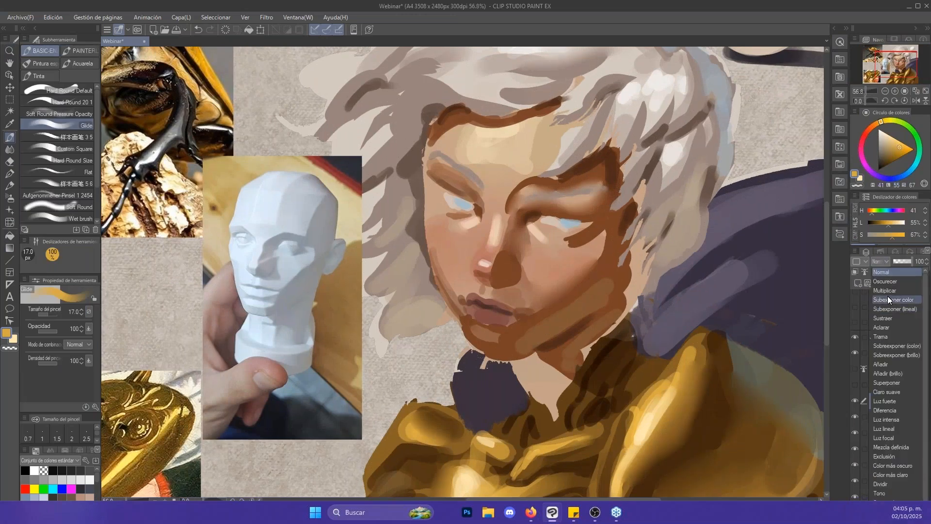
click(888, 296)
key(bracketright)
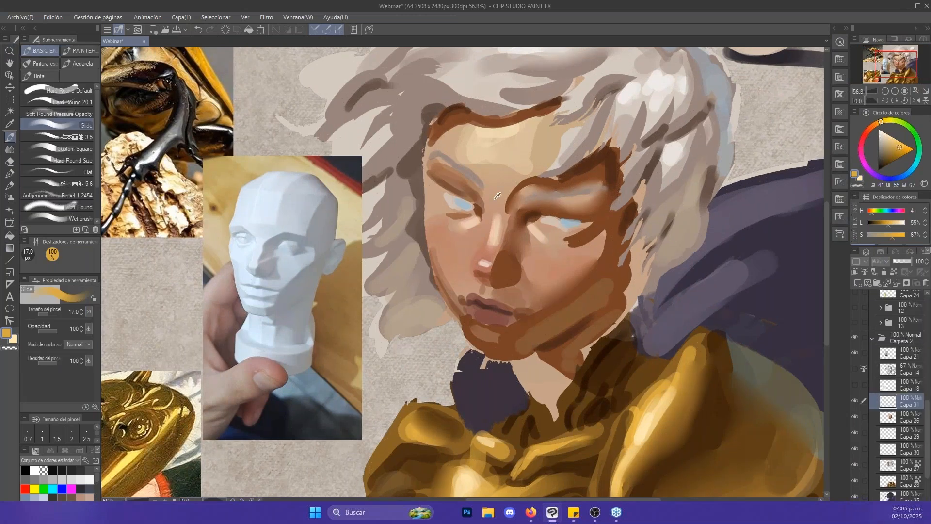
- Sample a skin tone (H 19, L 58, S 39) and paint a shadow across the cheek with Glide at 120 px
alt+click(561, 266)
key(bracketright)
key(bracketright)
key(bracketright)
key(bracketright)
key(bracketright)
key(bracketright)
key(bracketright)
key(bracketright)
key(bracketright)
drag(443, 258, 474, 234)
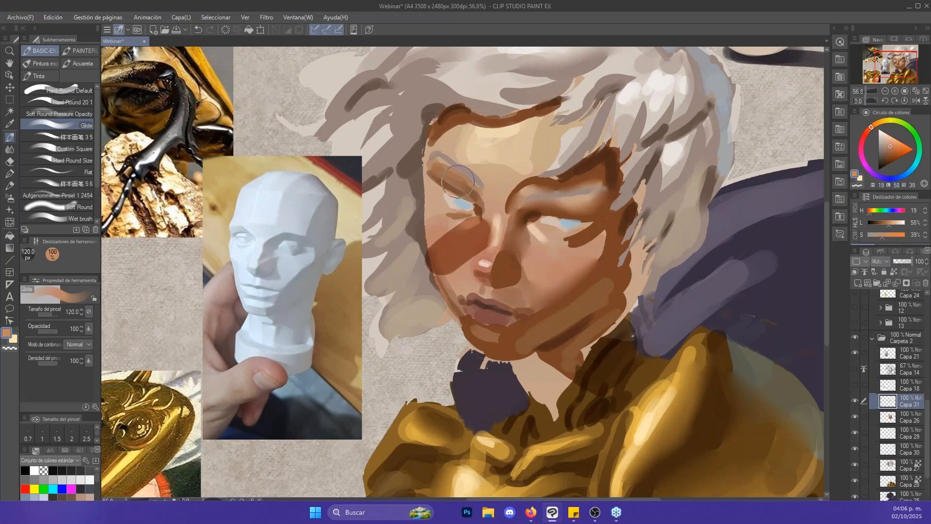
- Soften the cheek shadow with Punta del dedo at 80 px and erase it with Goma moldeable at up to 100 px
key(j)
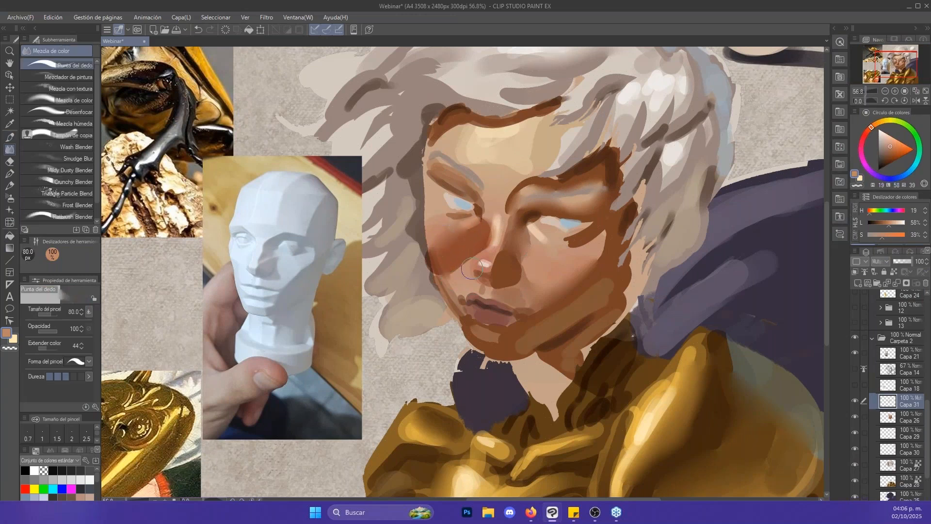
key(e)
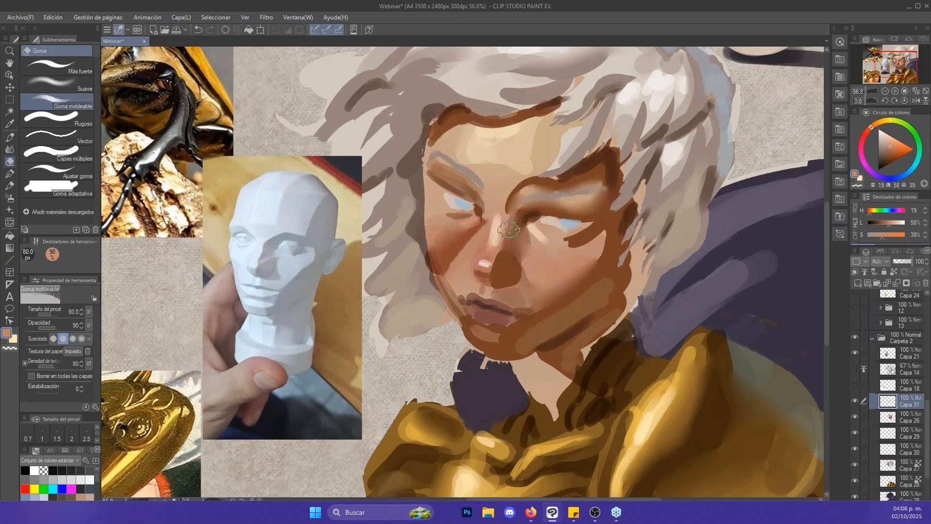
key(bracketright)
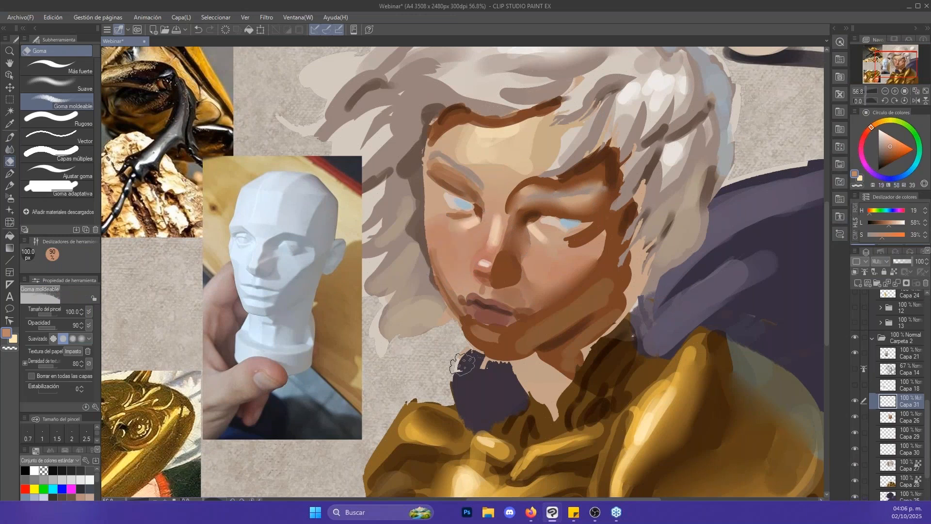
- Undo the shadow test on the face, including its new layer Capa 31
key(alt+space)
drag(611, 199, 613, 166)
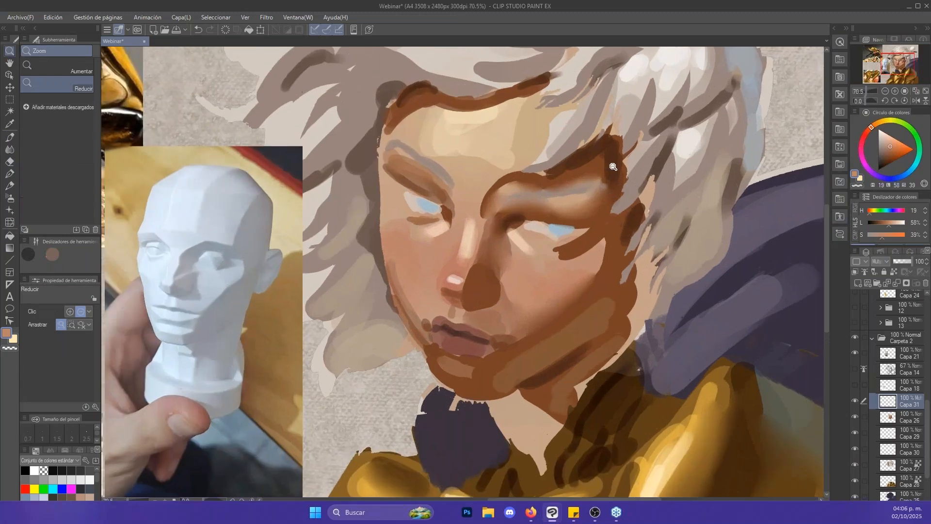
key(b)
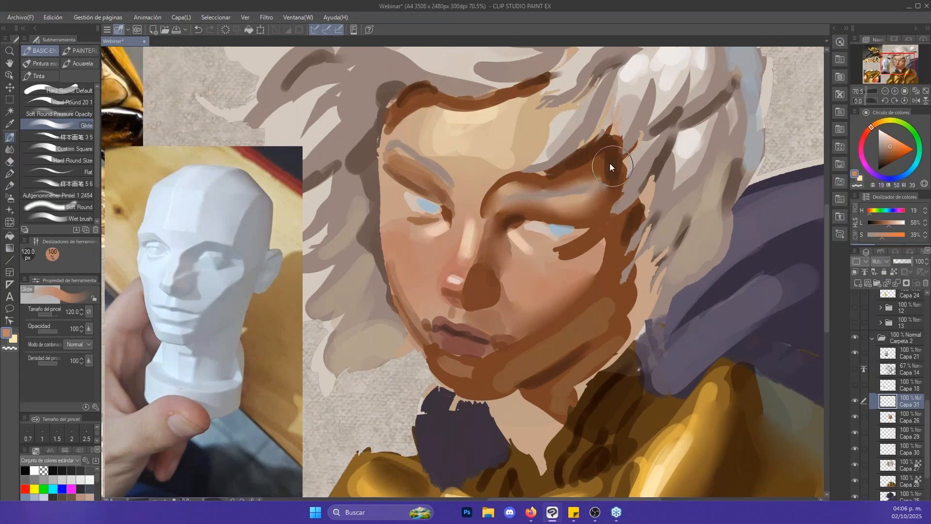
key(ctrl+z)
key(ctrl+z)
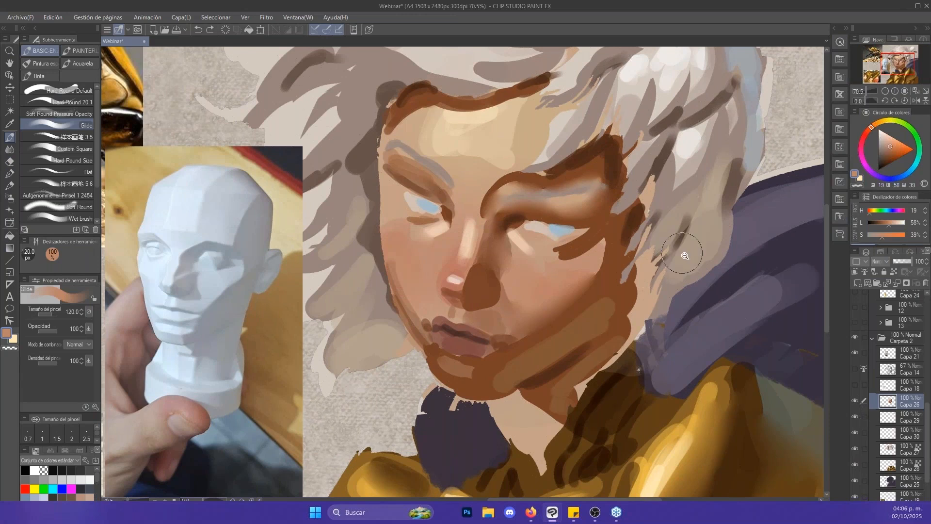
- Examine what Capa 26, Capa 21, Capa 29, Capa 30 and Capa 27 each contribute by hiding and showing them one at a time
drag(755, 258, 708, 260)
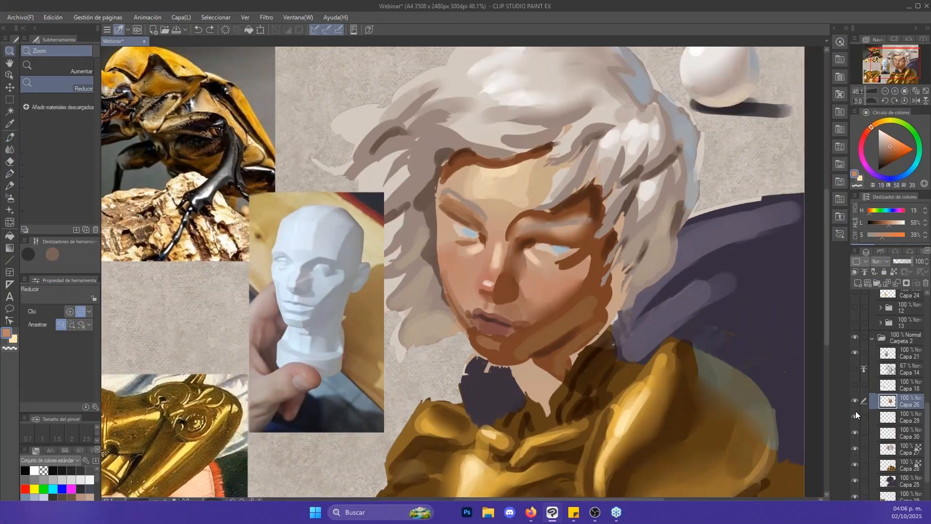
click(854, 401)
click(854, 402)
click(858, 351)
click(857, 351)
click(855, 416)
click(855, 416)
click(856, 432)
click(856, 432)
click(856, 448)
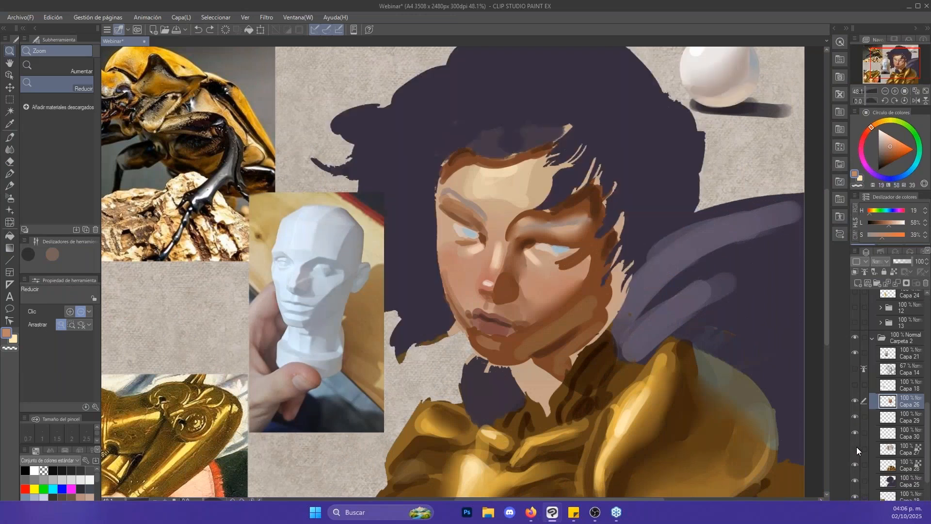
click(857, 448)
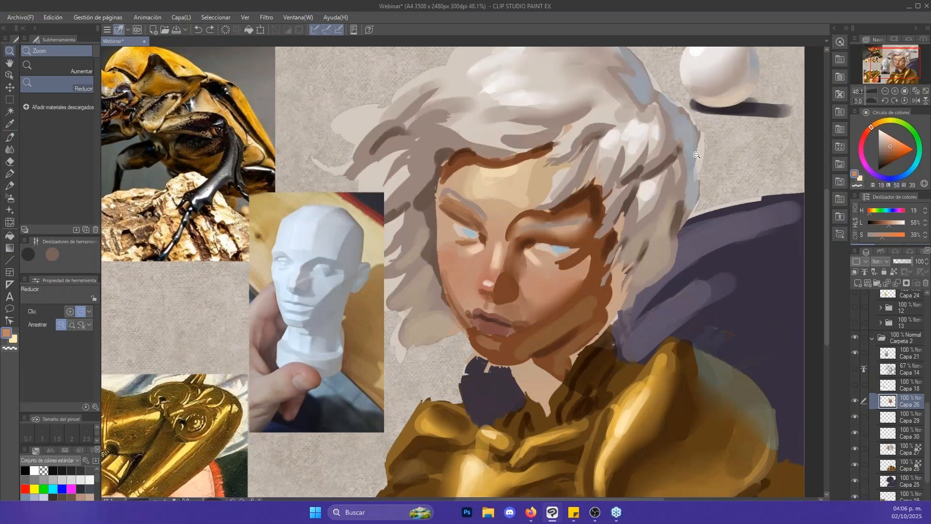
click(697, 155)
scroll(640, 140, up, 3)
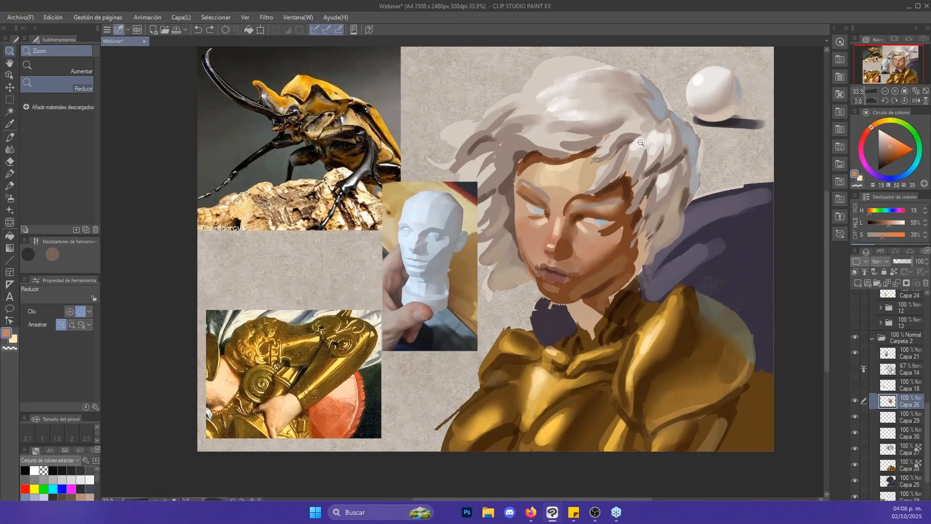
- Examine what Capa 26 and Capa 27 contribute to the face and hair by hiding and showing each one
key(b)
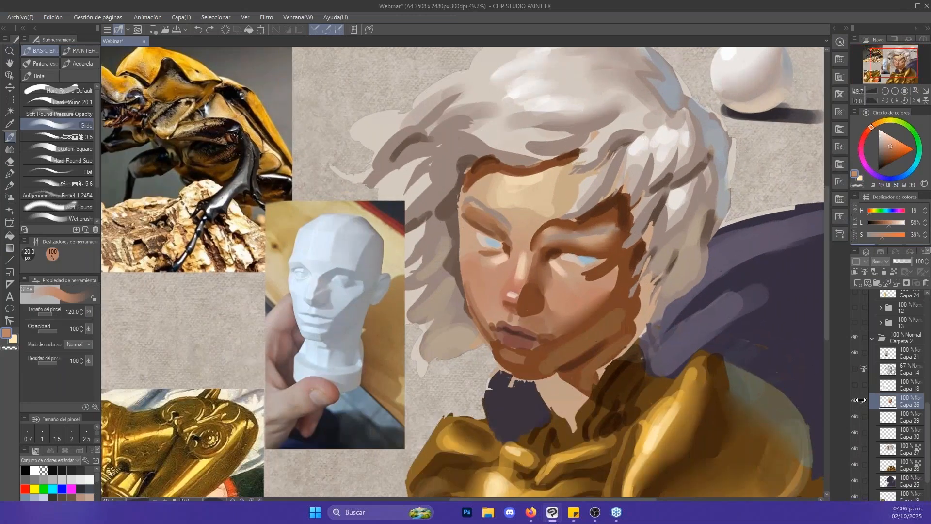
key(slash)
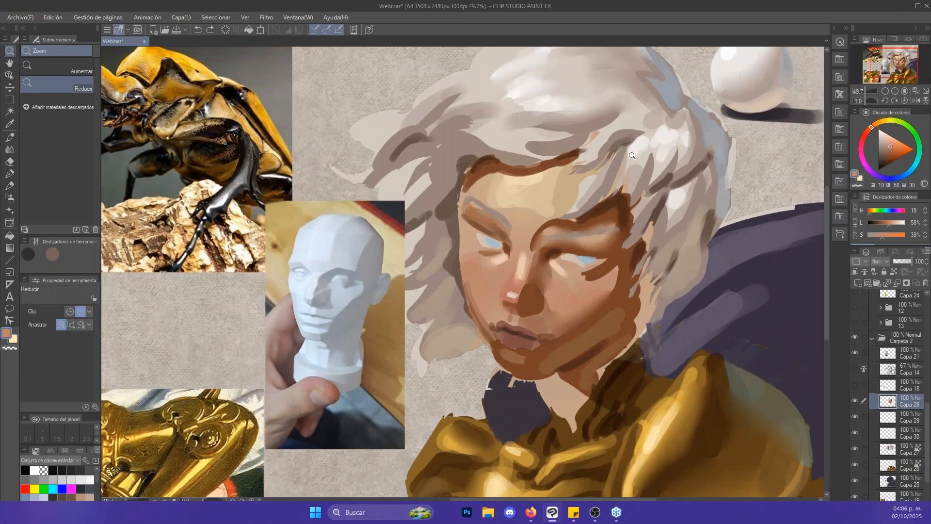
scroll(618, 135, up, 2)
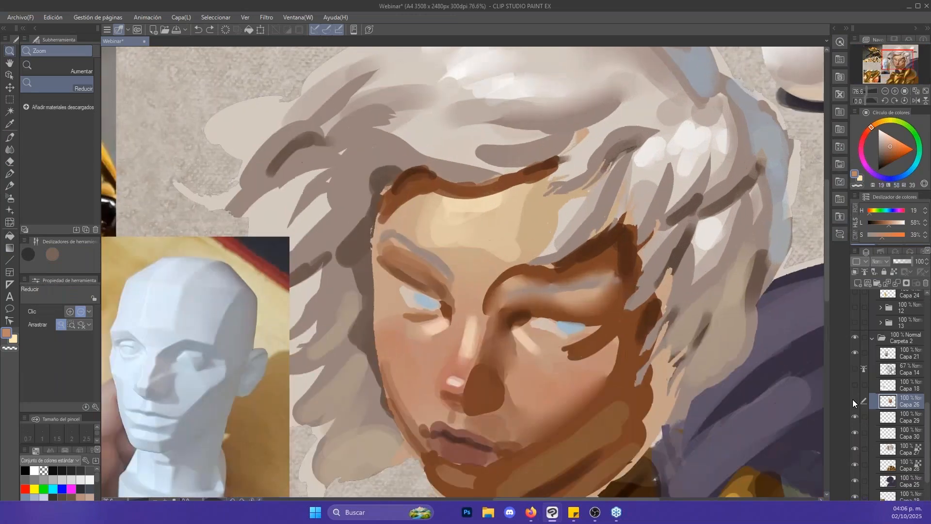
click(854, 401)
click(854, 400)
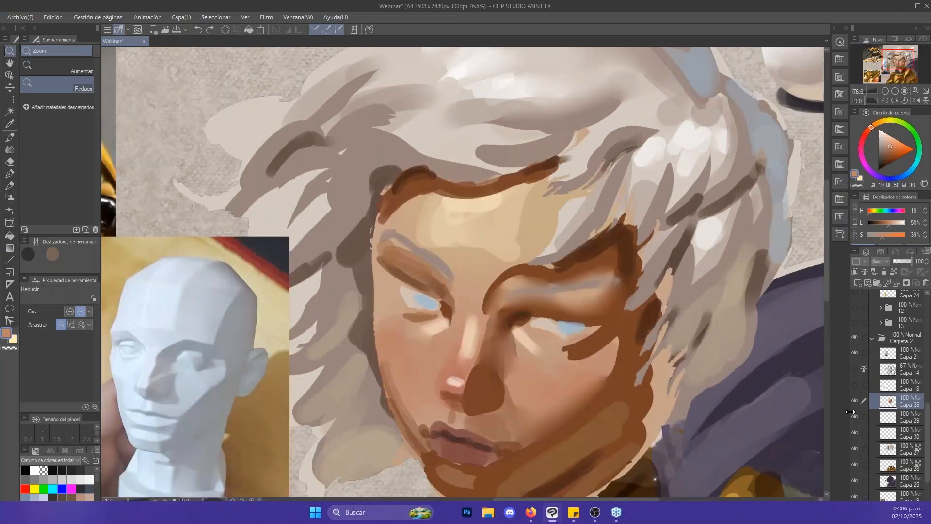
click(855, 445)
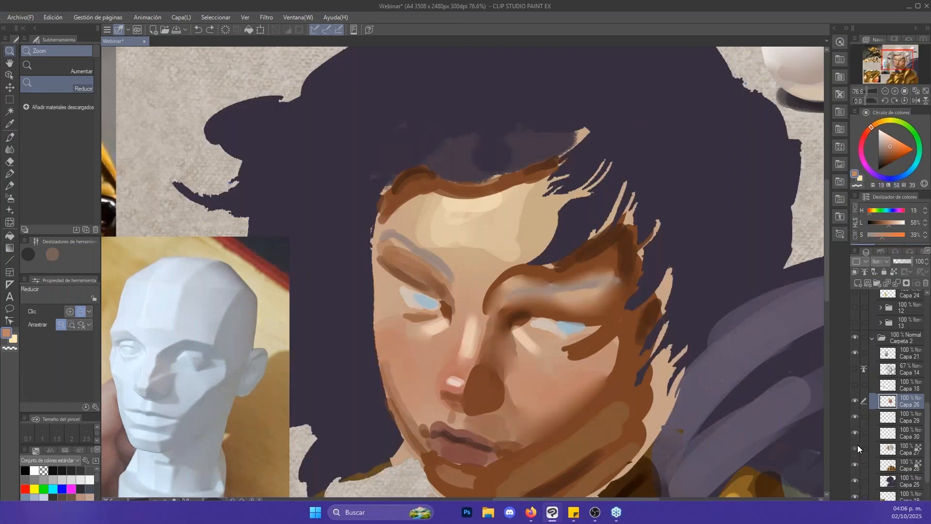
click(856, 447)
- Blend the hair shadow above the forehead on Capa 27 with Punta del dedo, starting at 40 px and raising it to 60 px
key(j)
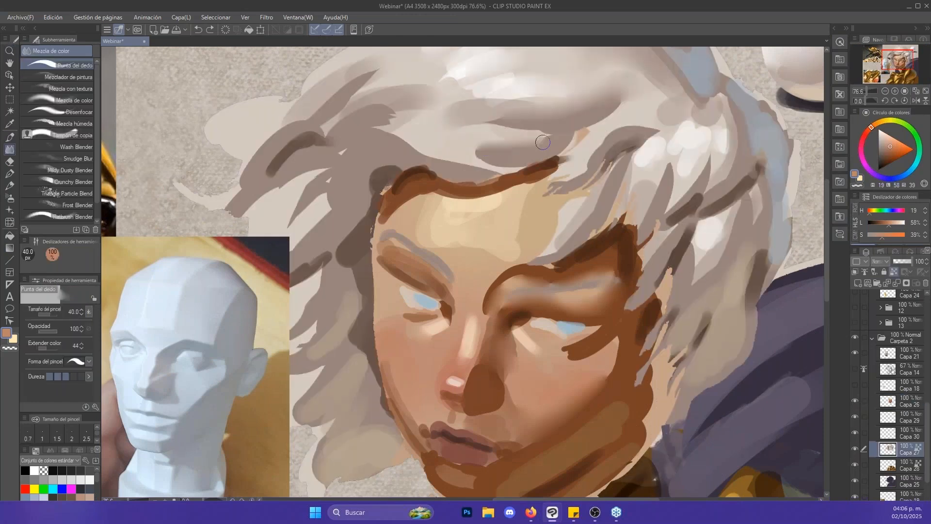
mouse_move(469, 149)
mouse_down()
mouse_move(449, 164)
mouse_move(399, 136)
mouse_move(369, 142)
mouse_move(393, 151)
mouse_move(428, 132)
mouse_move(407, 125)
mouse_move(414, 127)
mouse_move(356, 145)
mouse_up()
key(bracketright)
key(bracketright)
- Sample a light hair tone (H 29, L 79, S 20) and paint over the lock above the temple with Glide at 17 px
key(b)
alt+click(426, 129)
key(bracketleft)
key(bracketleft)
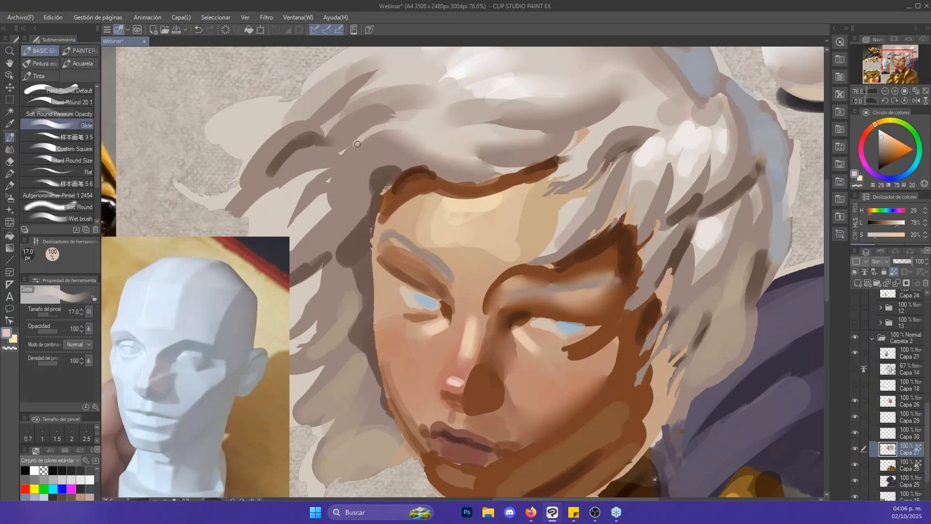
mouse_move(411, 119)
mouse_down()
mouse_move(357, 145)
mouse_move(363, 135)
mouse_up()
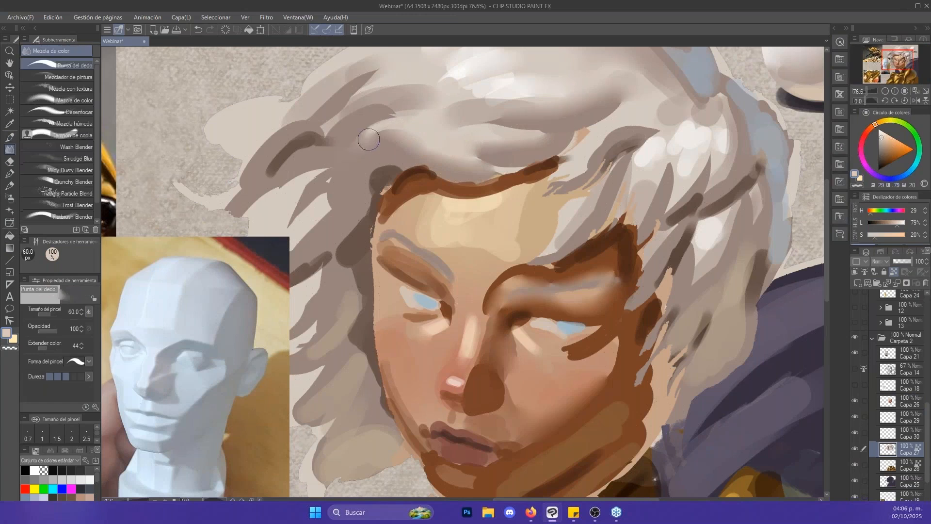
- Soften the hair locks between the crown and the brightest side highlights on Capa 27 with Punta del dedo
key(alt+space)
click(723, 194)
click(728, 187)
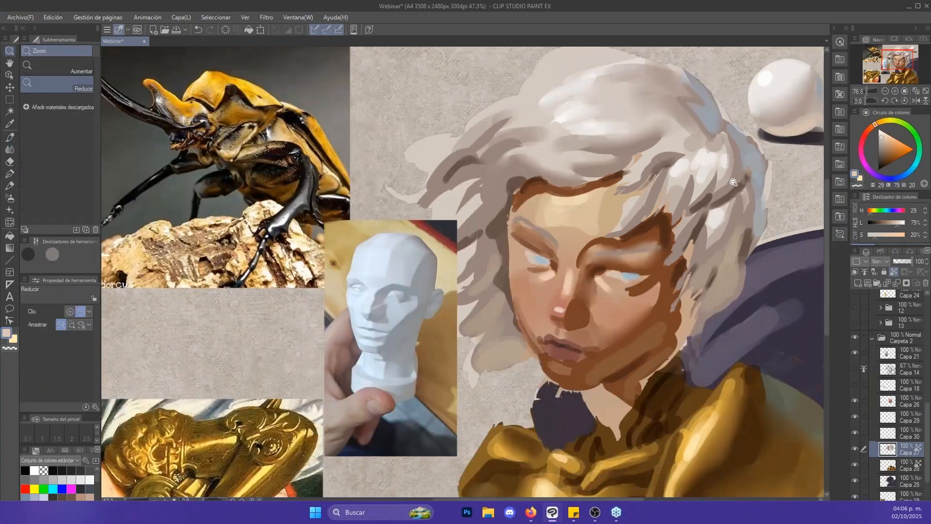
drag(734, 182, 712, 192)
drag(638, 155, 691, 164)
key(j)
mouse_move(667, 170)
mouse_down()
mouse_move(605, 191)
mouse_move(581, 229)
mouse_move(557, 246)
mouse_up()
key(alt+space)
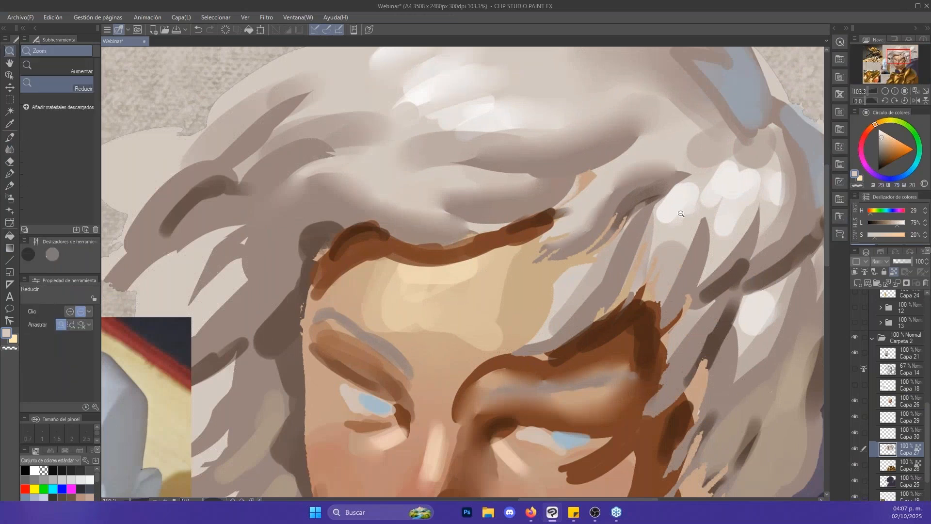
drag(678, 217, 670, 215)
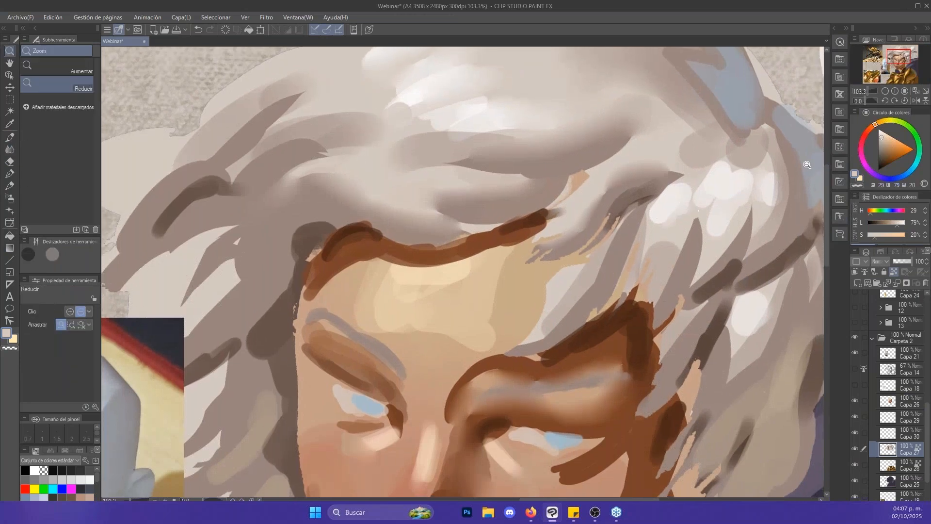
drag(761, 178, 727, 173)
- Add a new layer above Capa 21 and set it to Multiply blending at 21% opacity
click(911, 358)
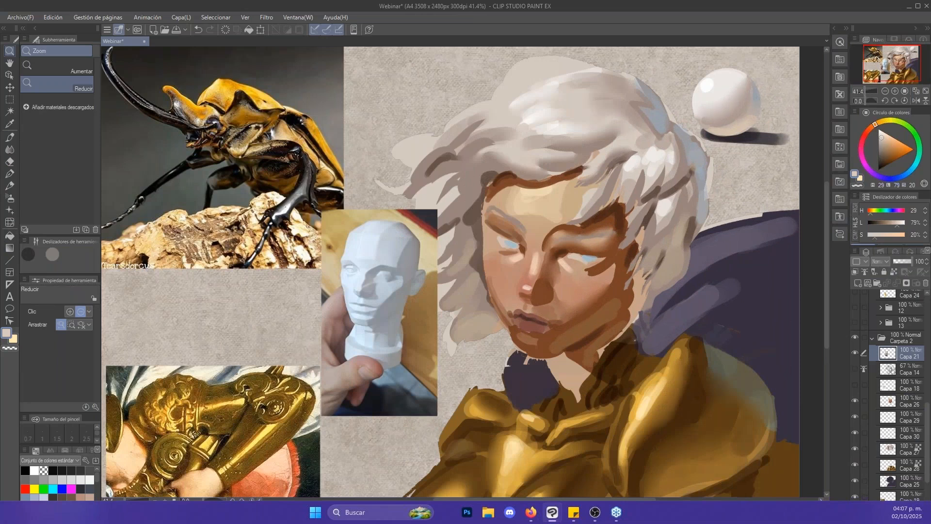
key(b)
key(ctrl+z)
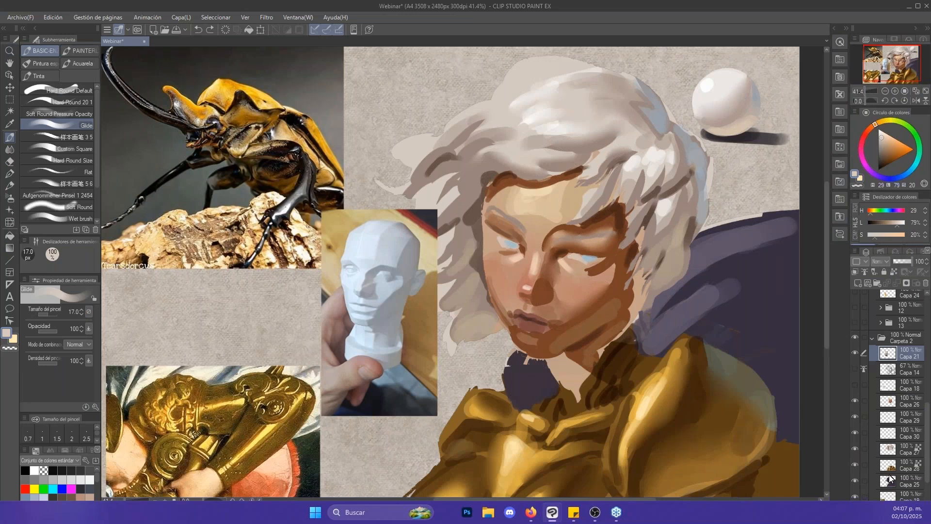
scroll(929, 489, down, 5)
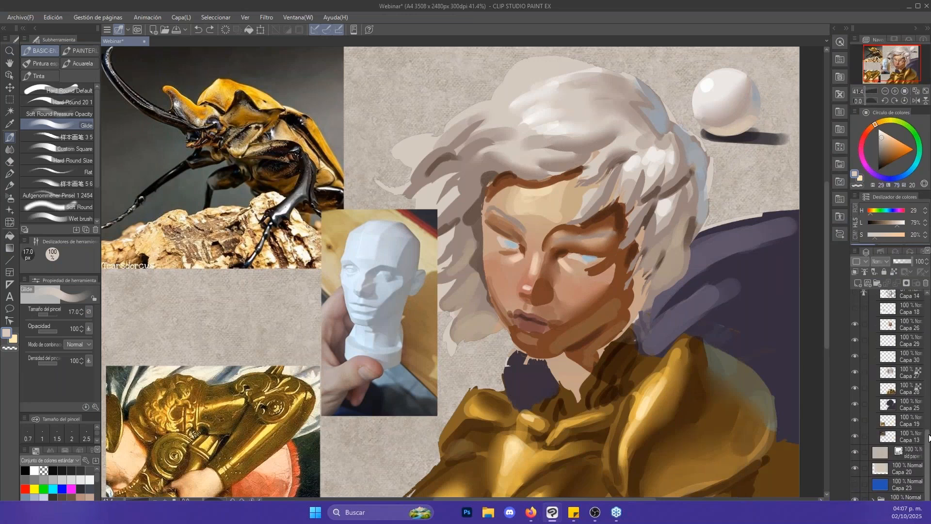
scroll(871, 328, up, 5)
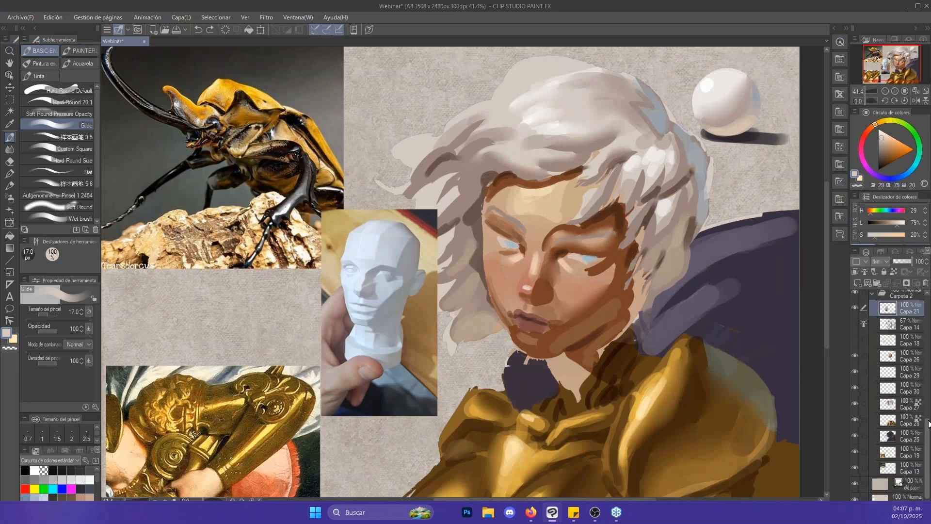
click(858, 283)
drag(756, 224, 699, 226)
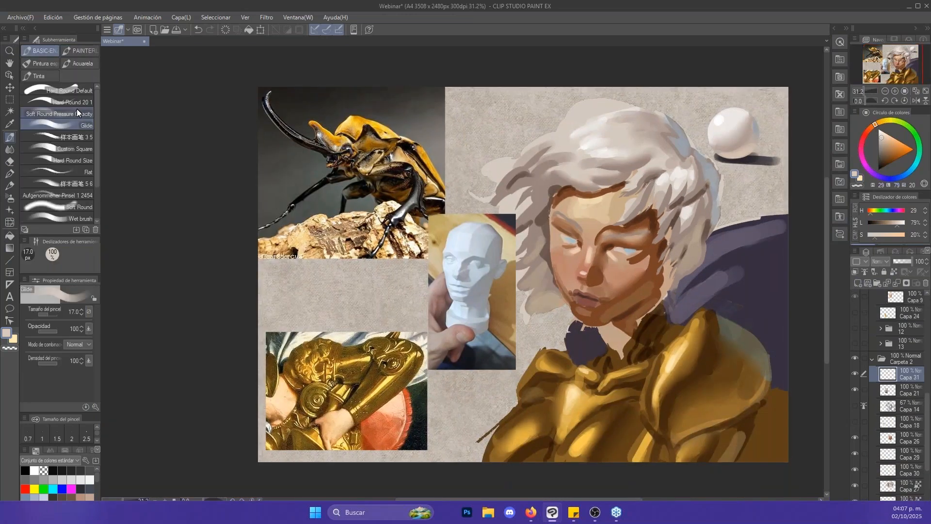
click(78, 113)
click(898, 261)
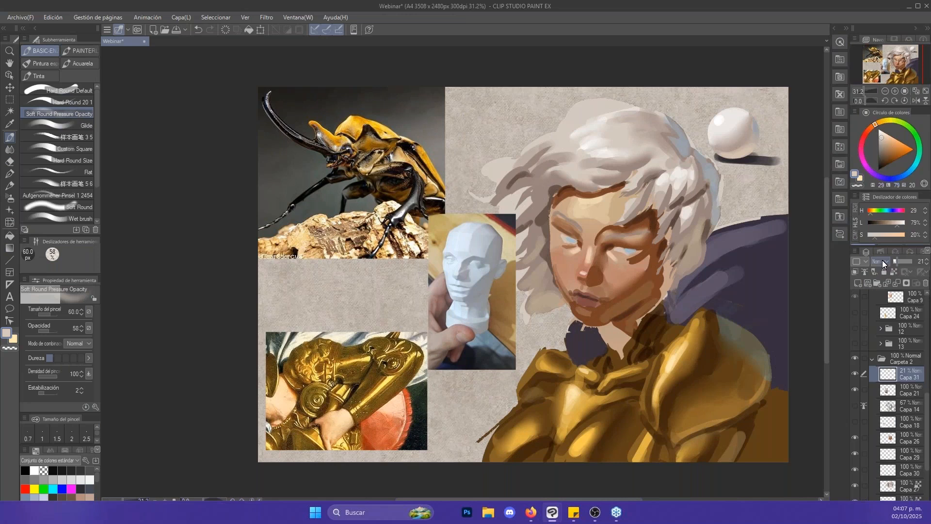
click(882, 260)
click(880, 299)
- Darken the canvas corners on the new layer with Soft Round Pressure Opacity in black at 2000 px
click(882, 161)
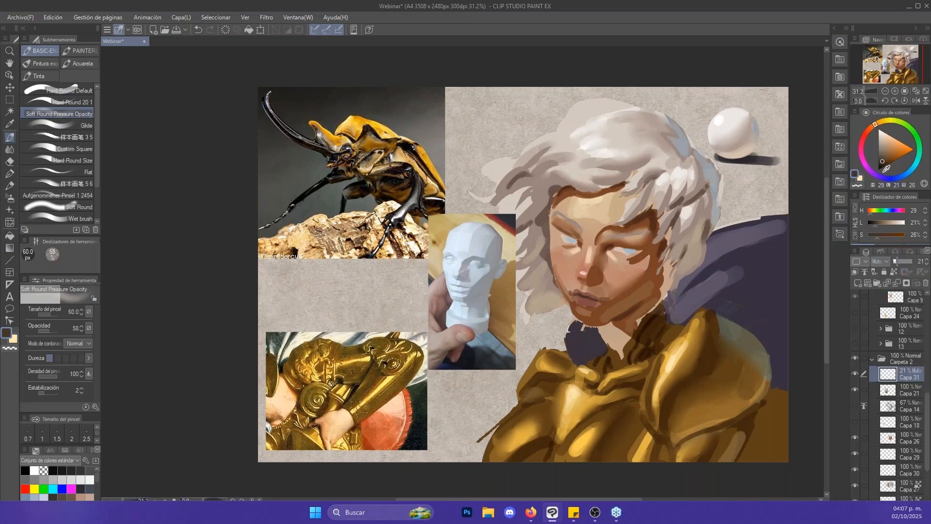
drag(884, 172, 877, 174)
key(])
key(])
key(])
key(])
key(])
key(])
key(])
key(])
key(])
key(])
key(])
key(])
key(])
key(])
key(])
key(])
key(])
key(])
key(])
drag(777, 103, 692, 75)
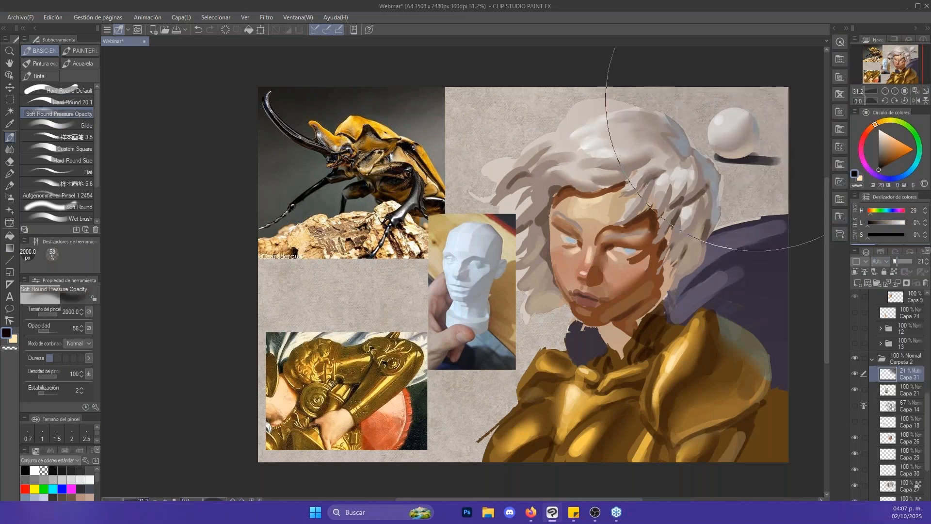
drag(756, 100, 776, 119)
drag(297, 463, 292, 448)
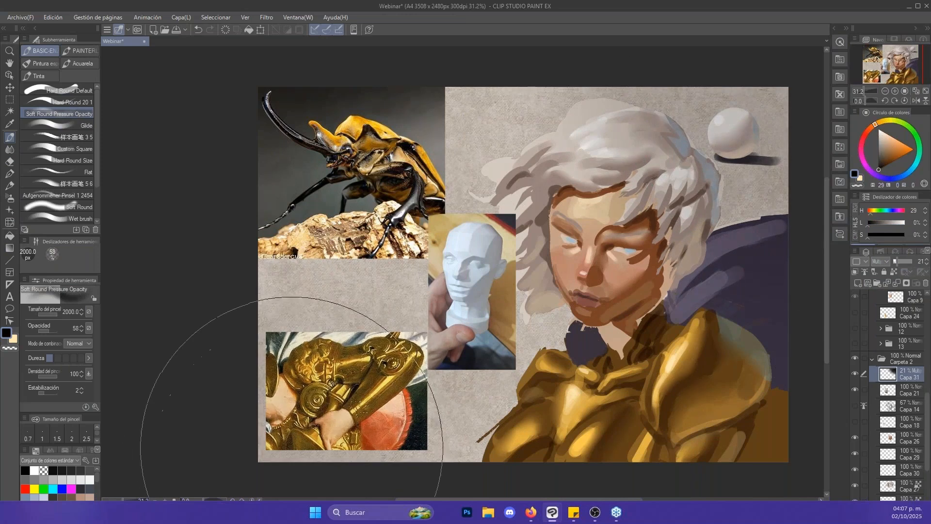
- Reduce the brush to 1000 px for the edge darkening and raise the Multiply layer's opacity to 59%
key([)
key([)
key([)
key([)
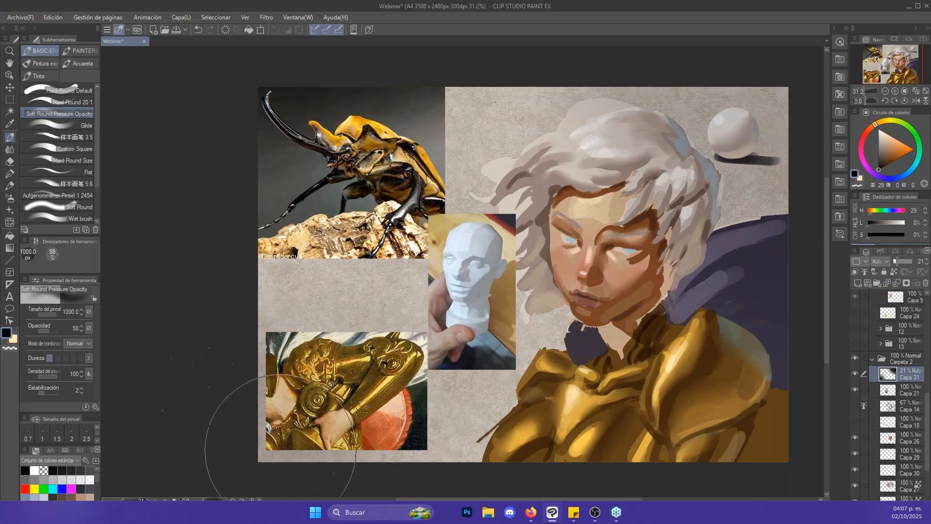
click(899, 260)
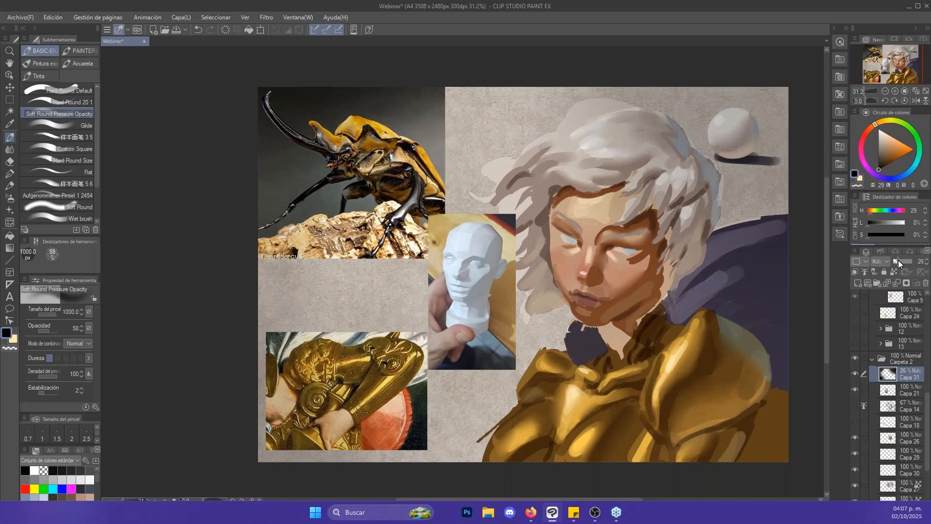
drag(898, 260, 905, 261)
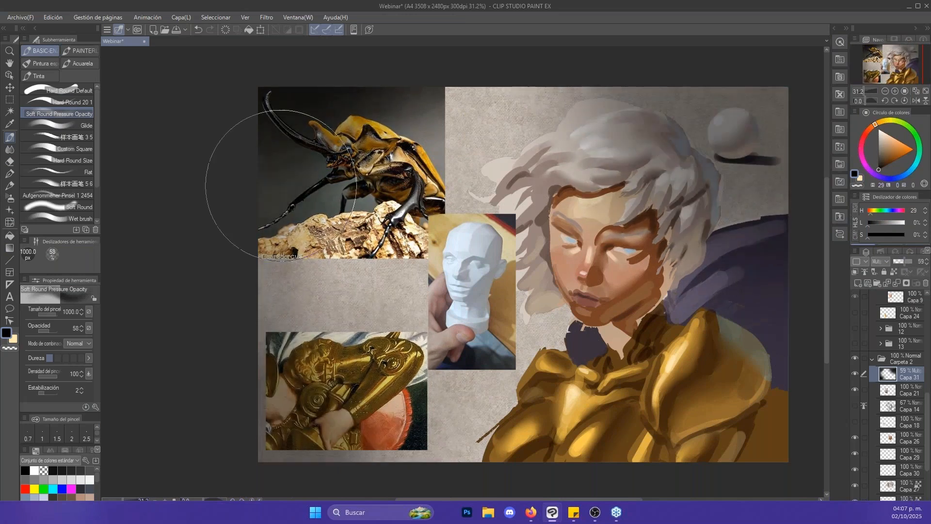
- Erase the darkening over the character with the Suave eraser at 1700 px, touching up the dark edges with the 1000 px brush
key(e)
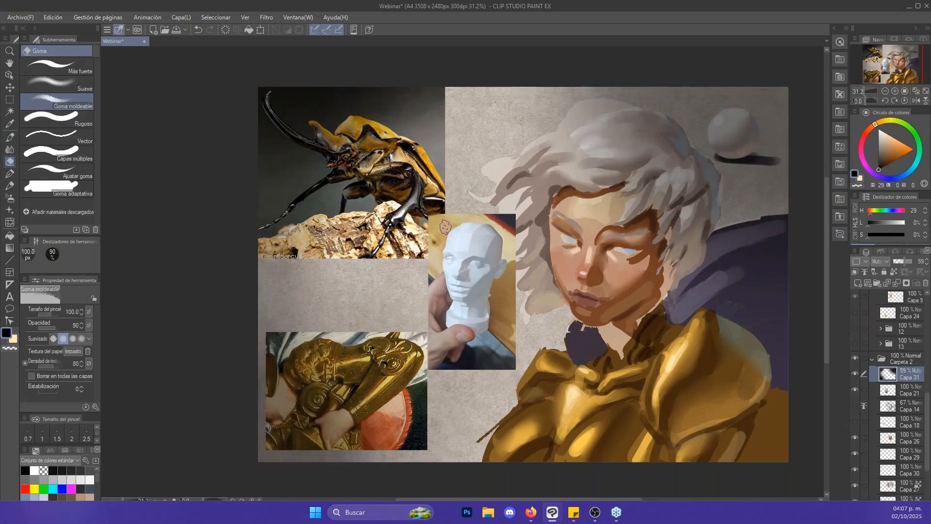
click(58, 85)
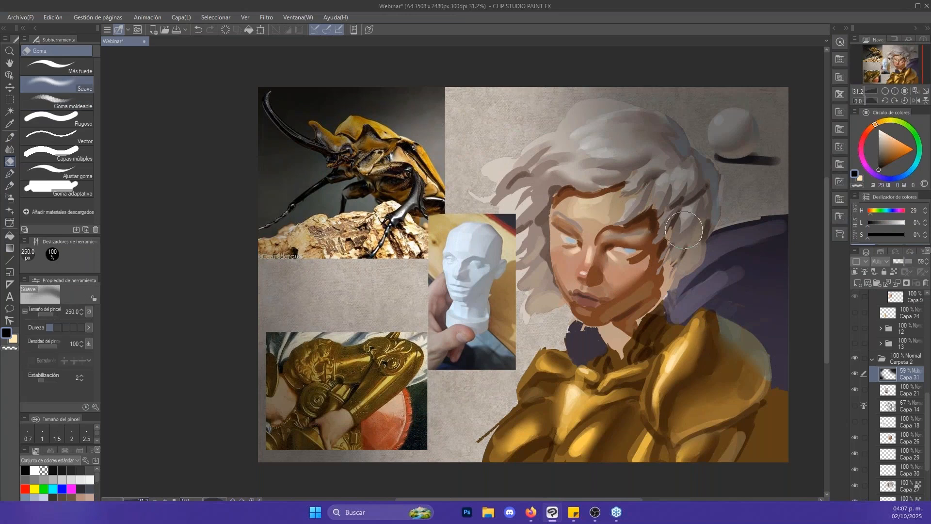
key(])
key(])
key(])
key(])
key(])
key(])
key(])
key(])
key(])
key(])
mouse_move(657, 240)
mouse_down()
mouse_move(645, 267)
mouse_move(637, 239)
mouse_up()
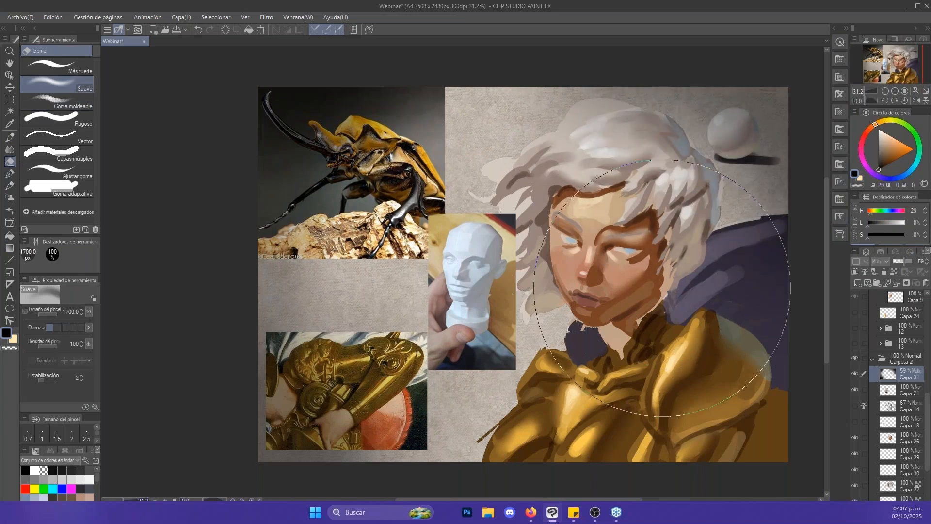
key(b)
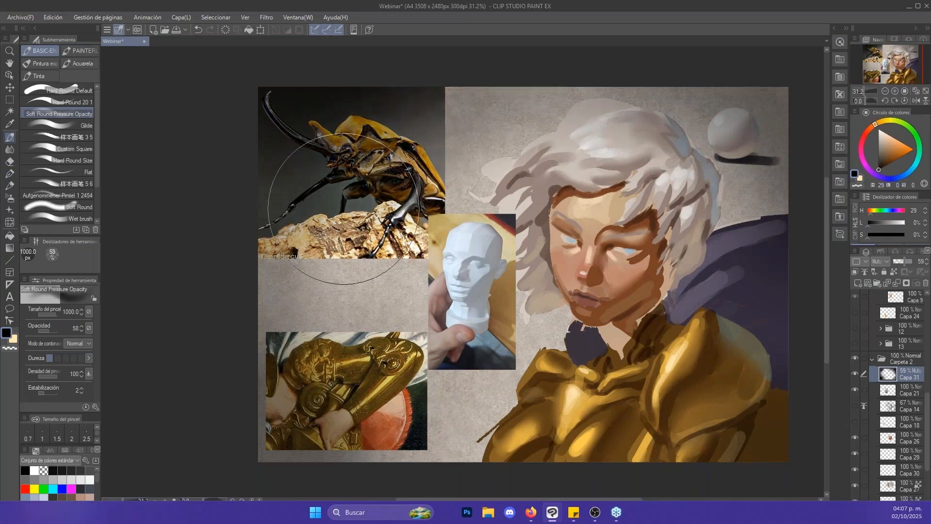
key(e)
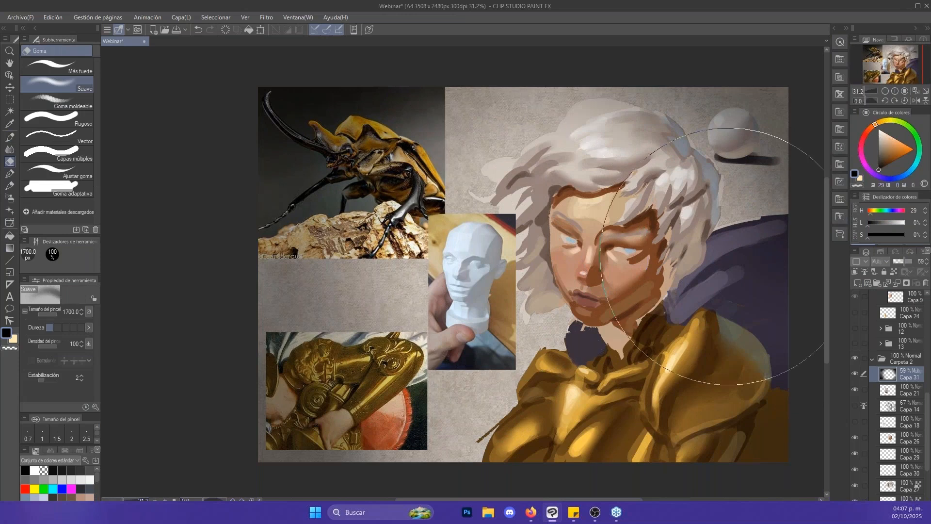
- Check what Capa 21 and Capa 26 add to the darkened composition by hiding and showing each one
key(slash)
scroll(700, 266, up, 2)
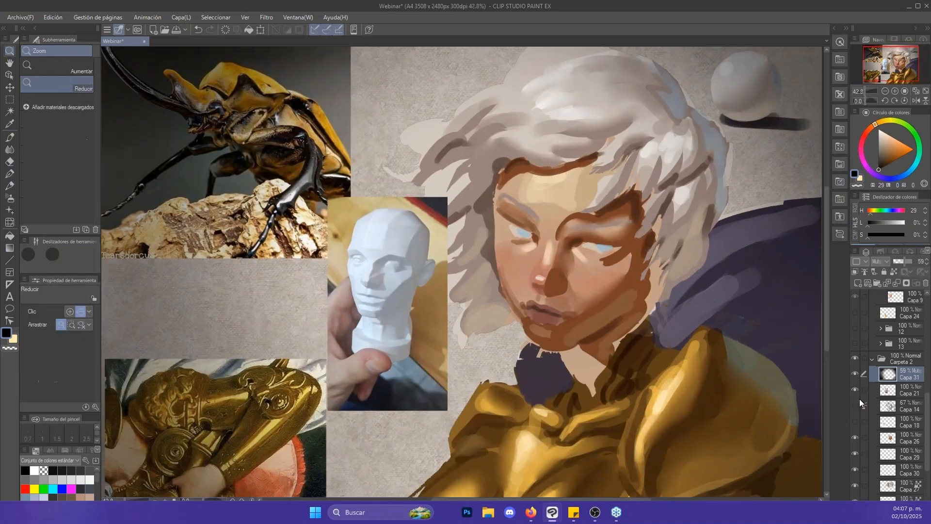
click(855, 389)
click(856, 389)
click(855, 438)
click(856, 437)
- Select Capa 26 and sample the nose bridge's light skin tone (H 28, L 79, S 58) for Soft Round Pressure Opacity at 70 px
click(864, 438)
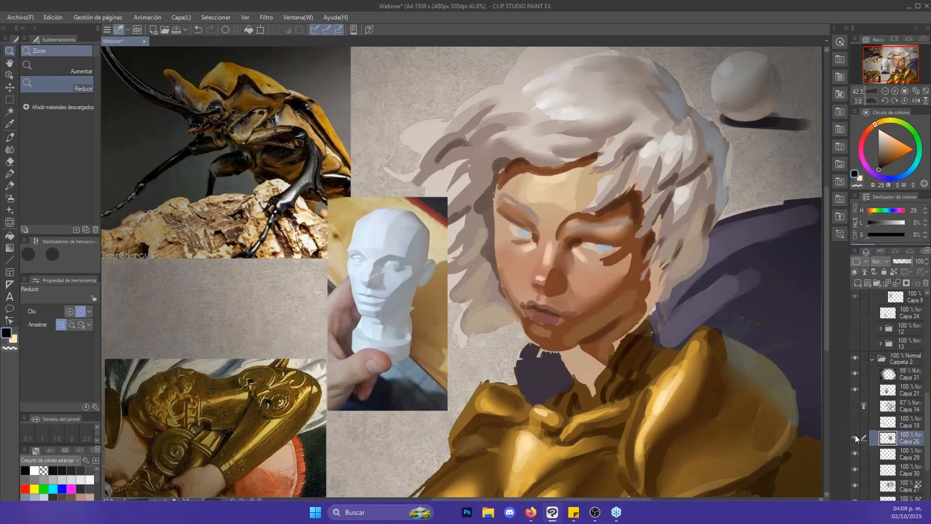
drag(556, 240, 586, 252)
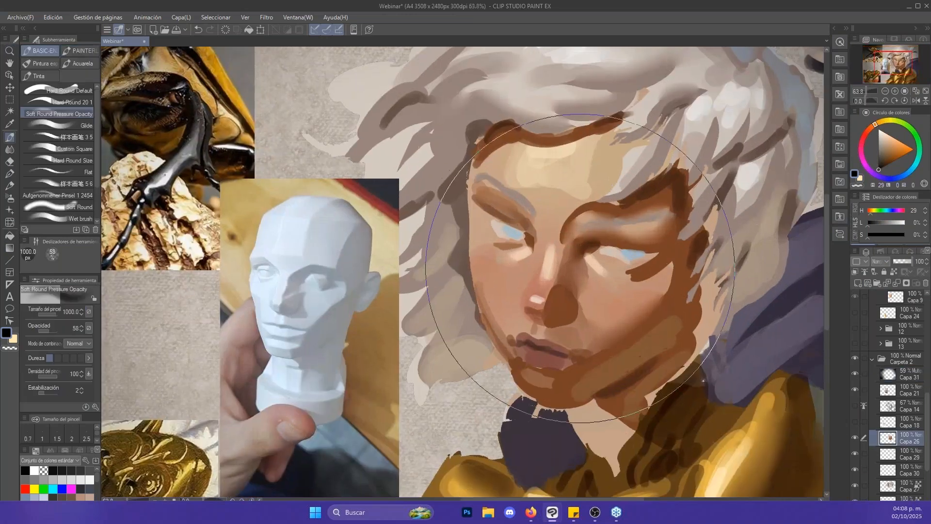
drag(586, 346, 603, 347)
alt+click(517, 202)
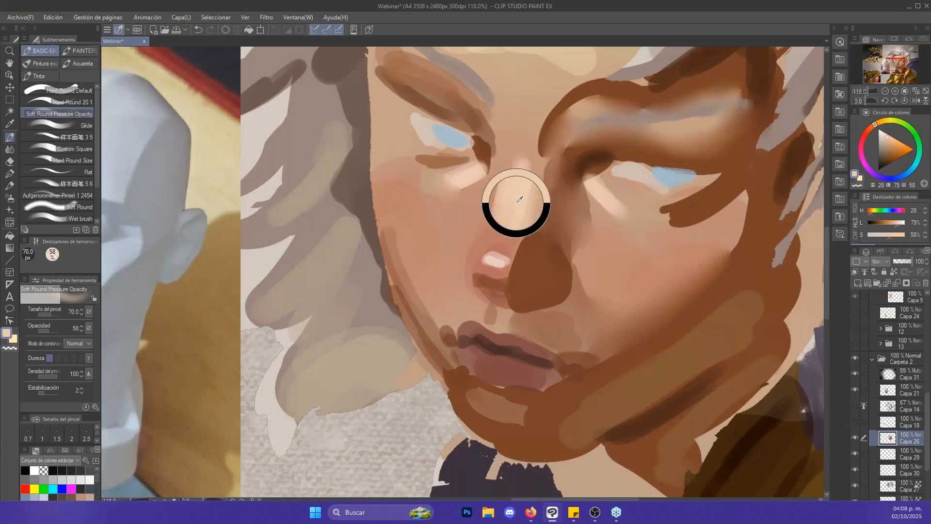
drag(682, 311, 663, 294)
drag(737, 356, 660, 271)
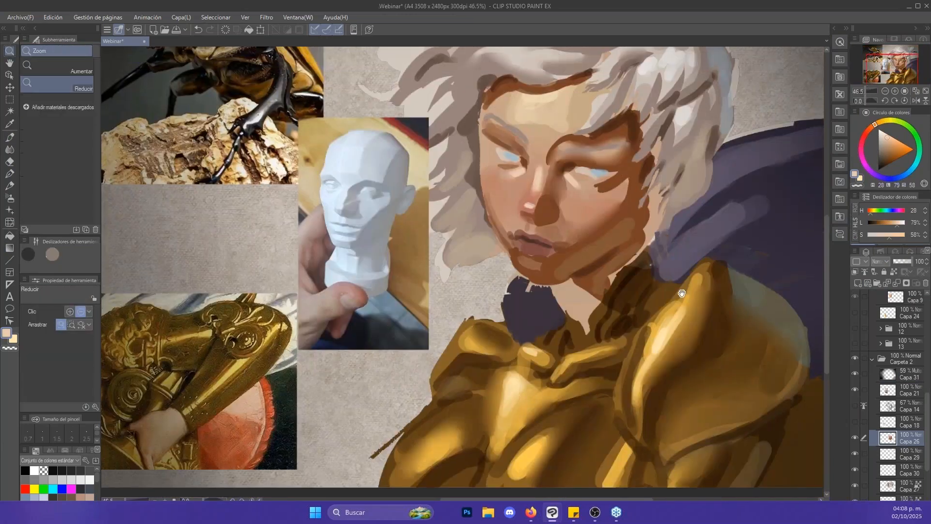
- Review the contributions of Capa 27, Capa 30 and Capa 29 by toggling their visibility
click(859, 482)
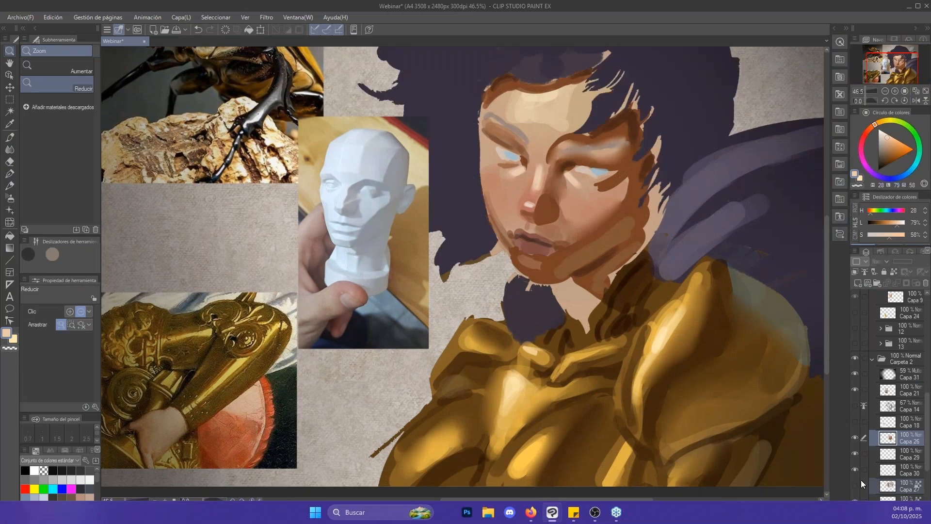
click(856, 468)
click(855, 483)
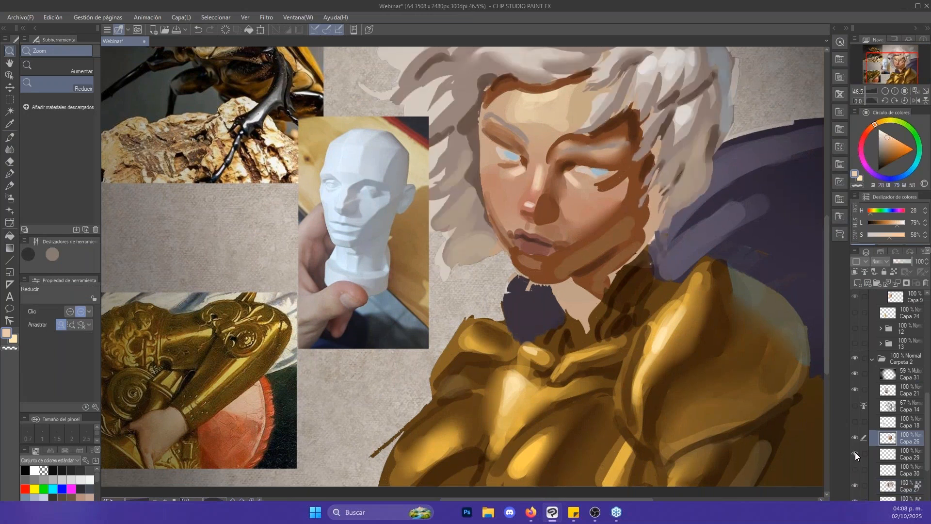
click(895, 502)
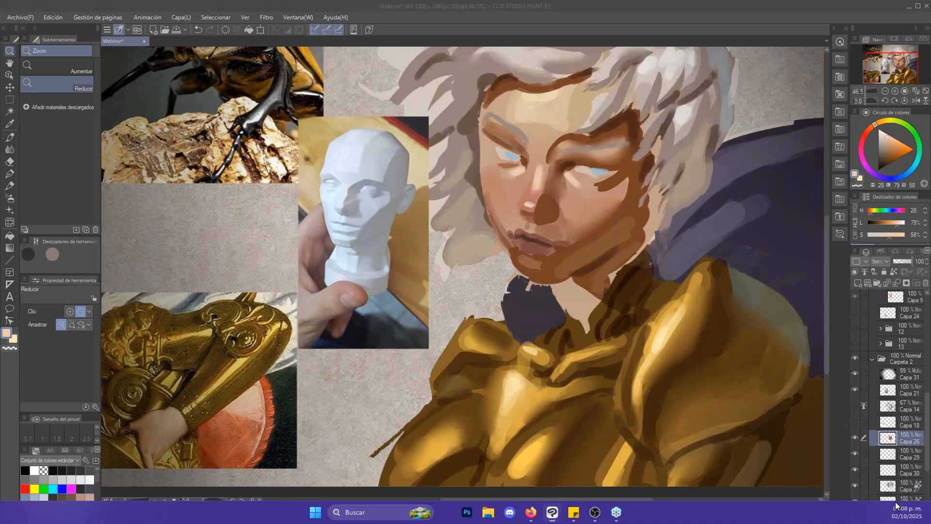
- Toggle the armour layer below Capa 27, sample its bright highlight colour (H 43, L 84, S 95) and choose the Glide brush
scroll(897, 398, down, 3)
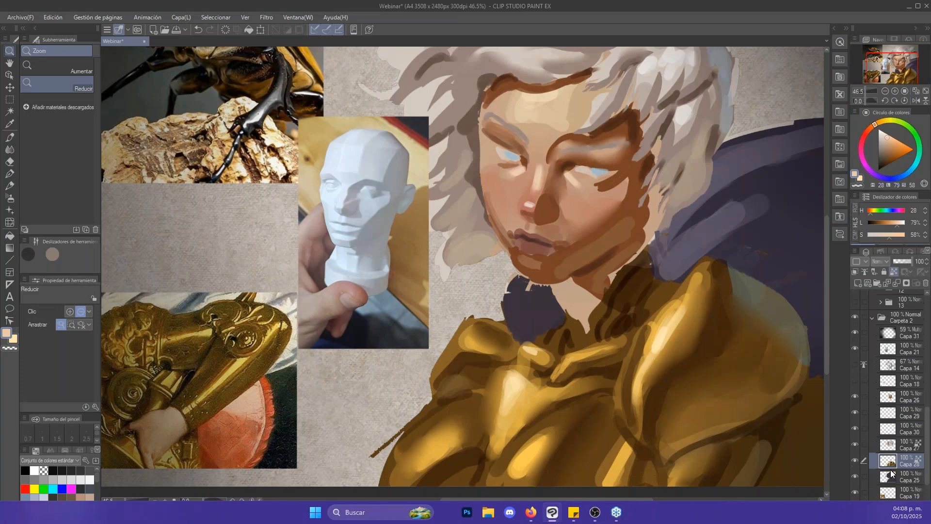
click(856, 459)
click(855, 458)
key(b)
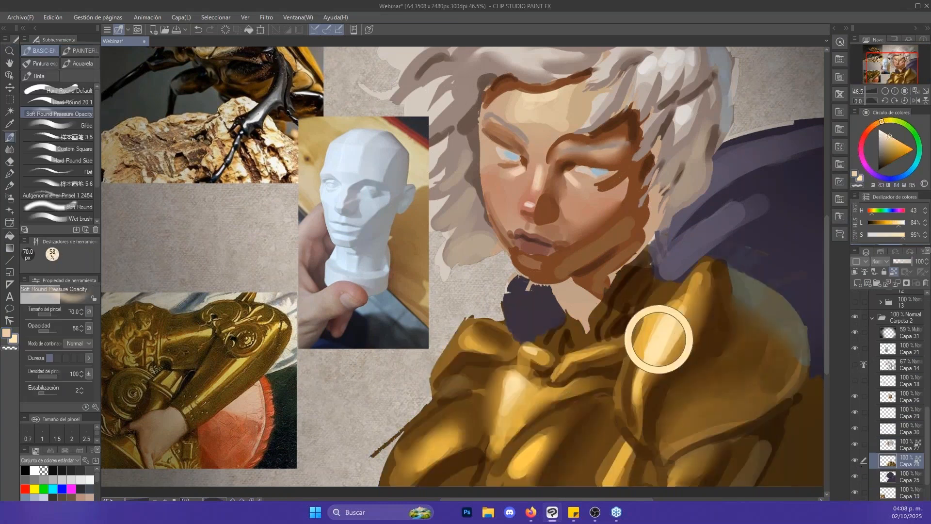
click(73, 125)
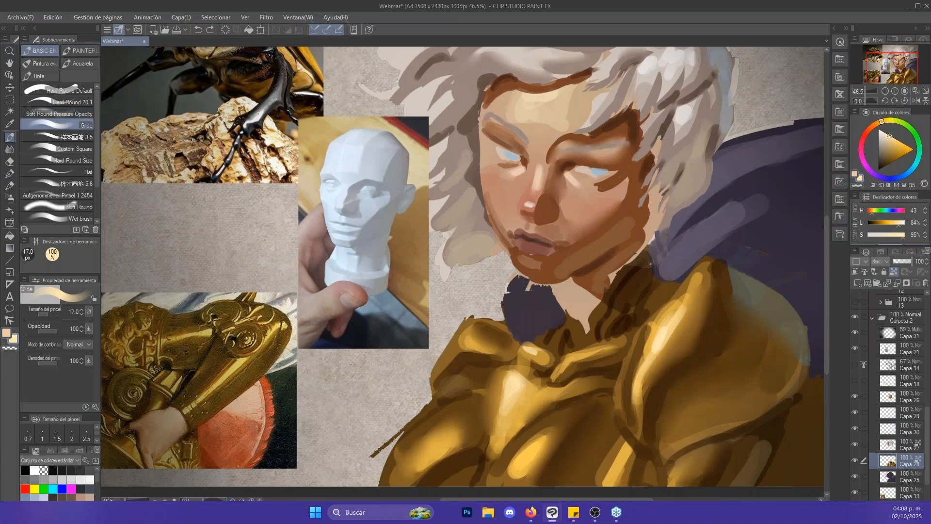
- Paint small bright highlights on the breastplate and the armour collar with the Glide brush, varying its size around 20 px
key(])
mouse_move(429, 456)
mouse_down()
mouse_move(443, 440)
mouse_move(429, 456)
mouse_up()
key(])
key(])
key(])
drag(429, 455, 444, 437)
key([)
key([)
key([)
key([)
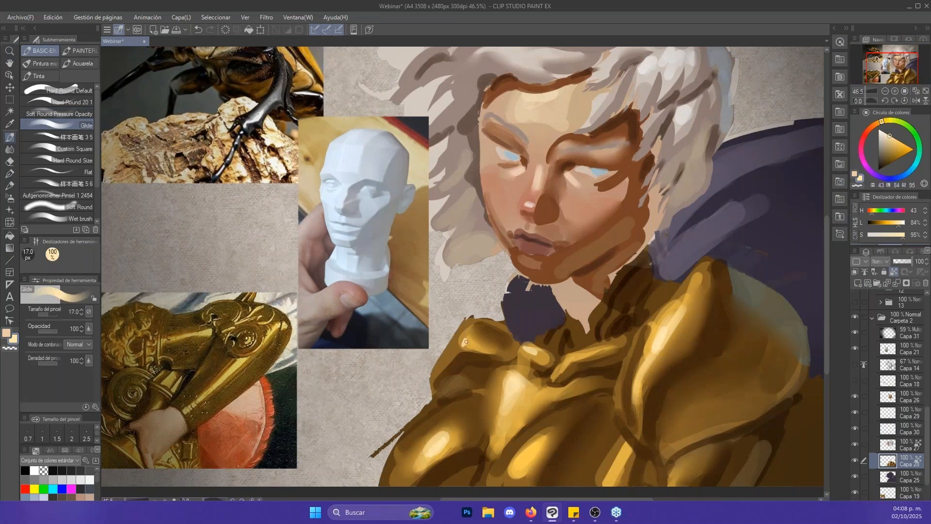
drag(466, 345, 469, 333)
key(bracketright)
- Sample the dark brown beside the face (H 20, L 20, S 54) and check Capa 27 by hiding and showing it
scroll(646, 217, up, 3)
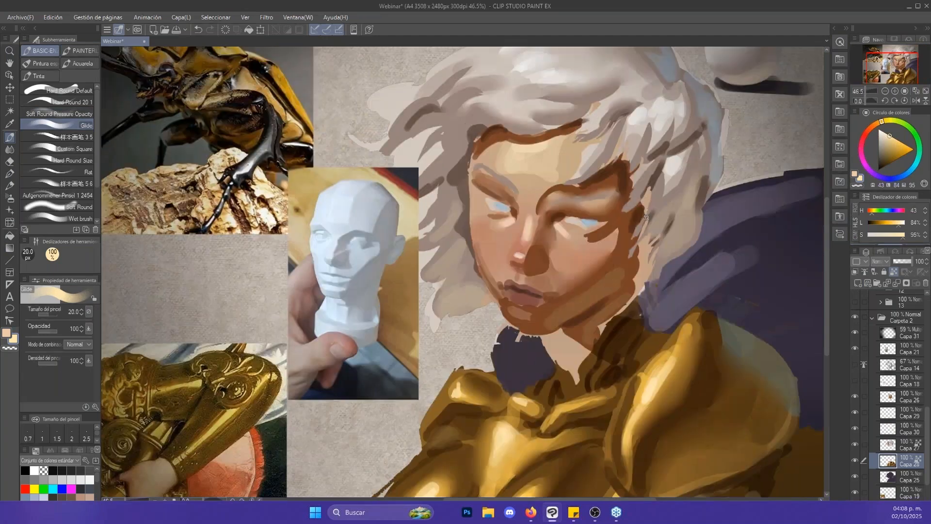
alt+click(646, 217)
click(854, 441)
click(853, 440)
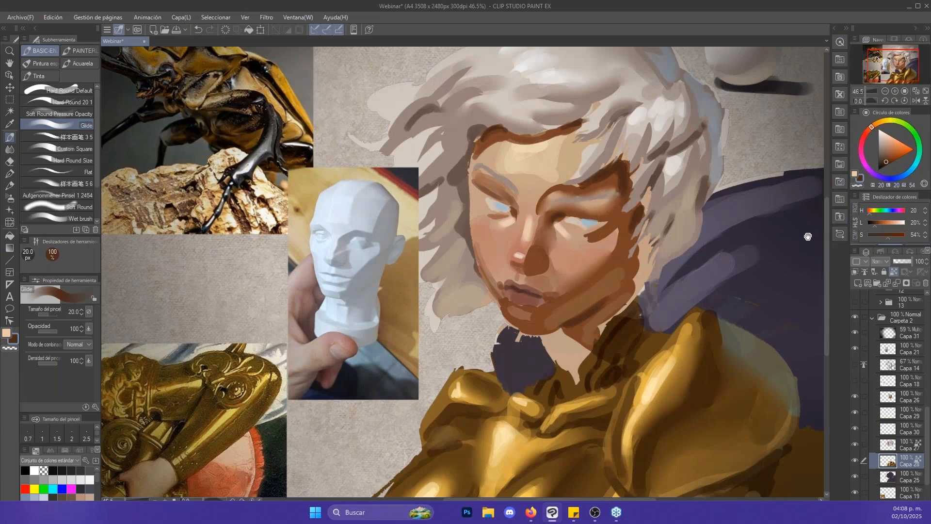
drag(807, 236, 785, 307)
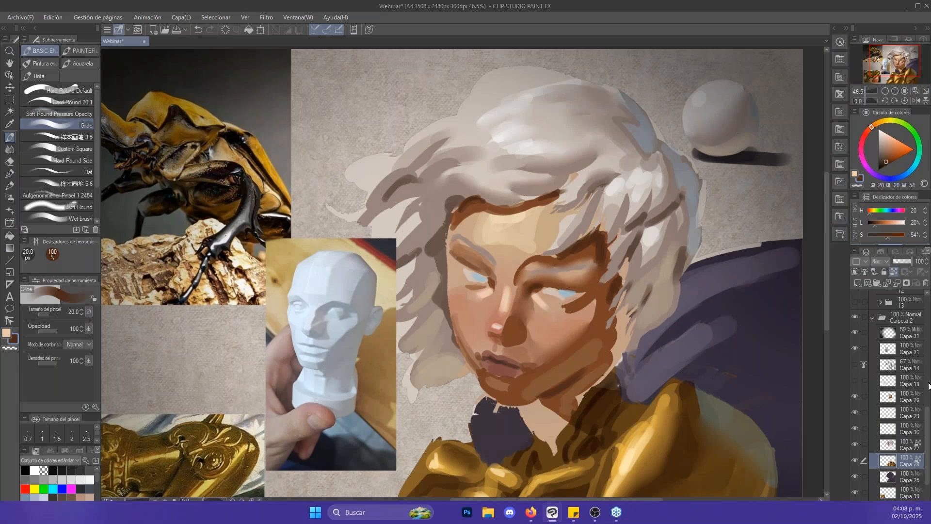
- Display the shaded sphere reference on layer 7, examine the whole image, and hide it again
scroll(929, 388, up, 5)
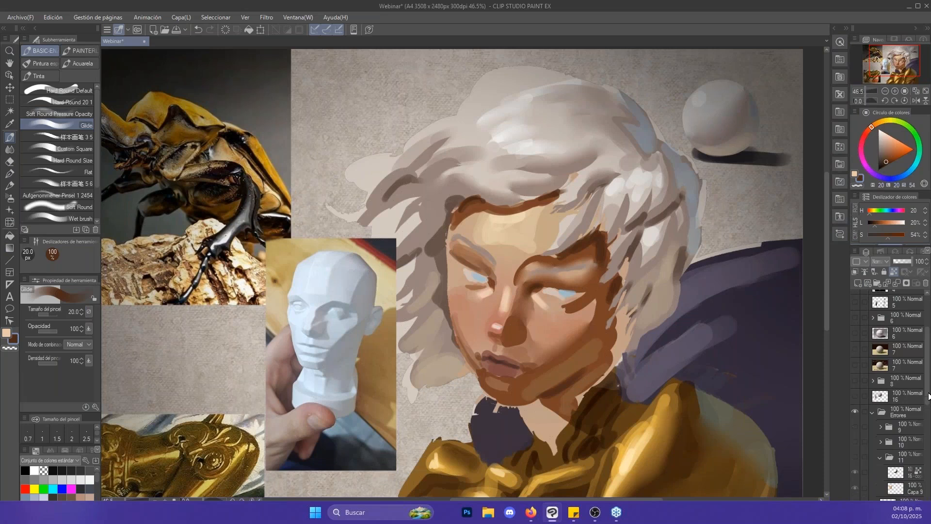
click(854, 349)
drag(725, 304, 753, 205)
alt+click(740, 265)
click(741, 266)
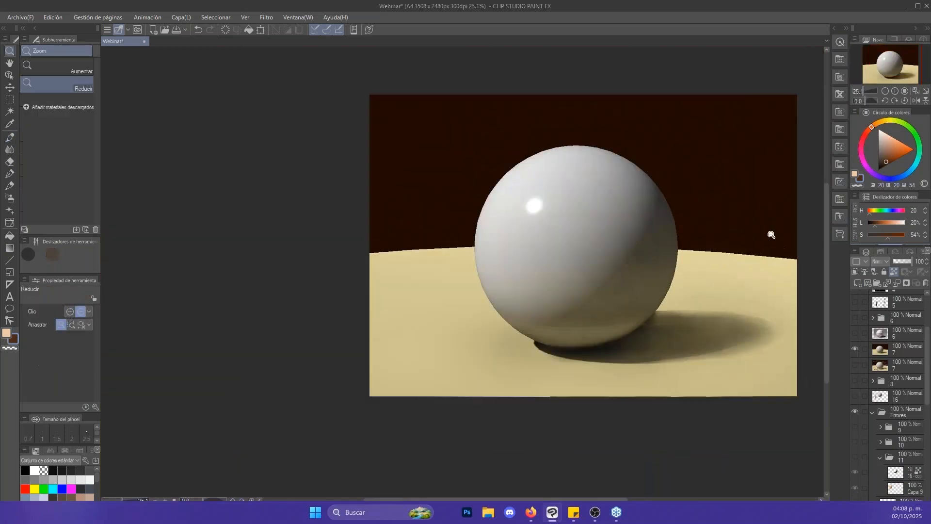
click(855, 349)
scroll(924, 391, down, 4)
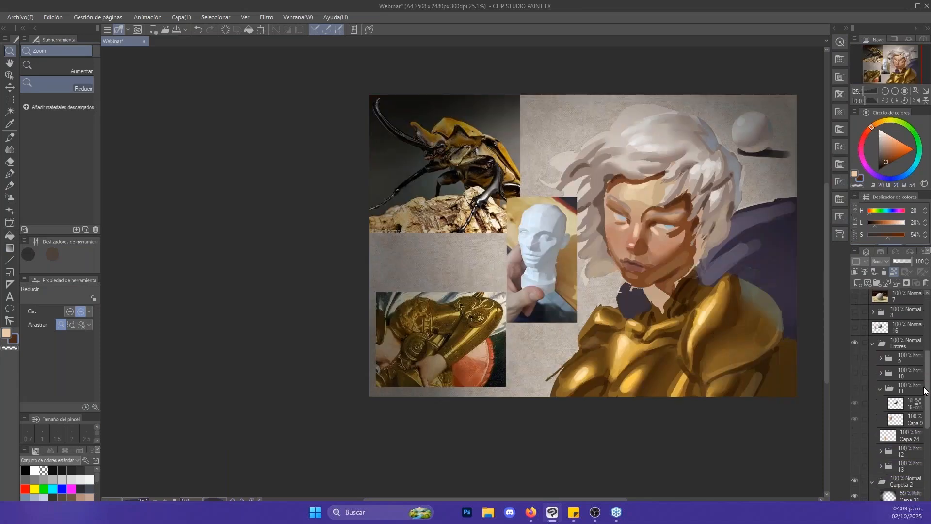
drag(926, 391, 925, 405)
drag(786, 329, 793, 347)
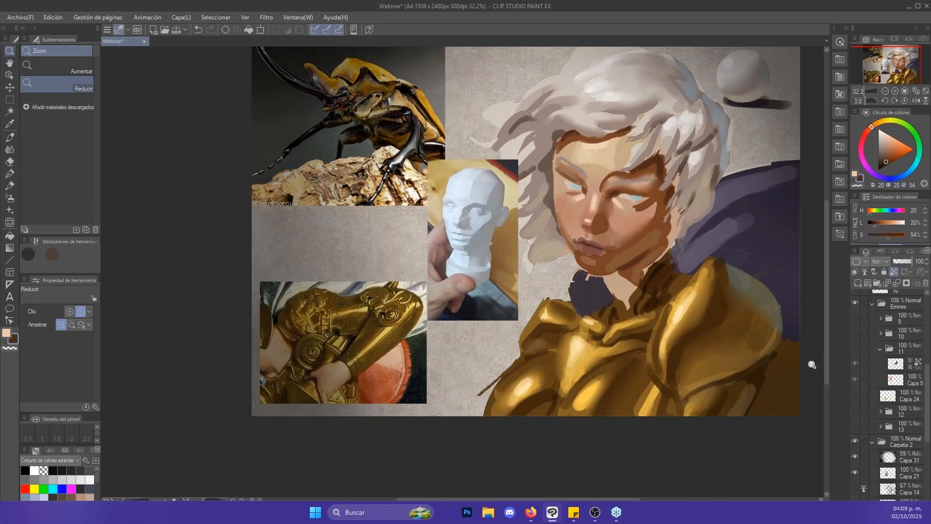
scroll(825, 264, up, 2)
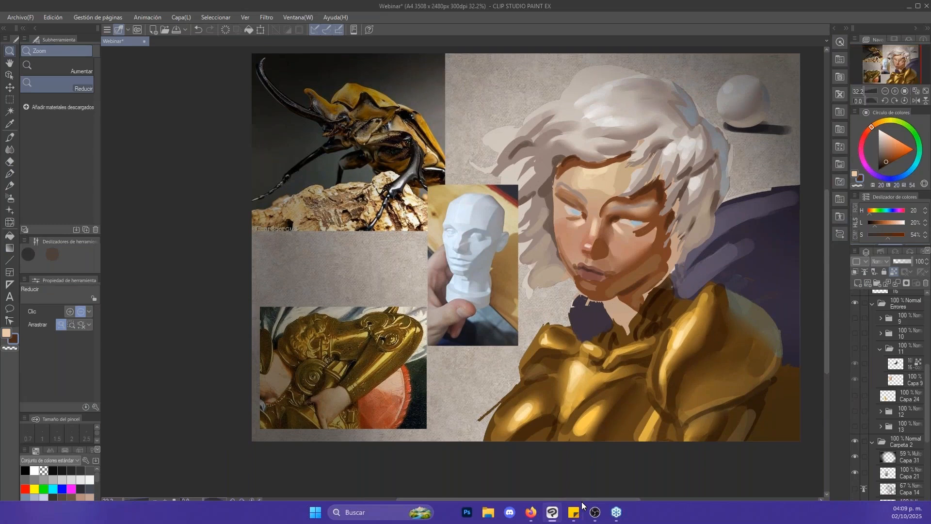
drag(583, 499, 599, 500)
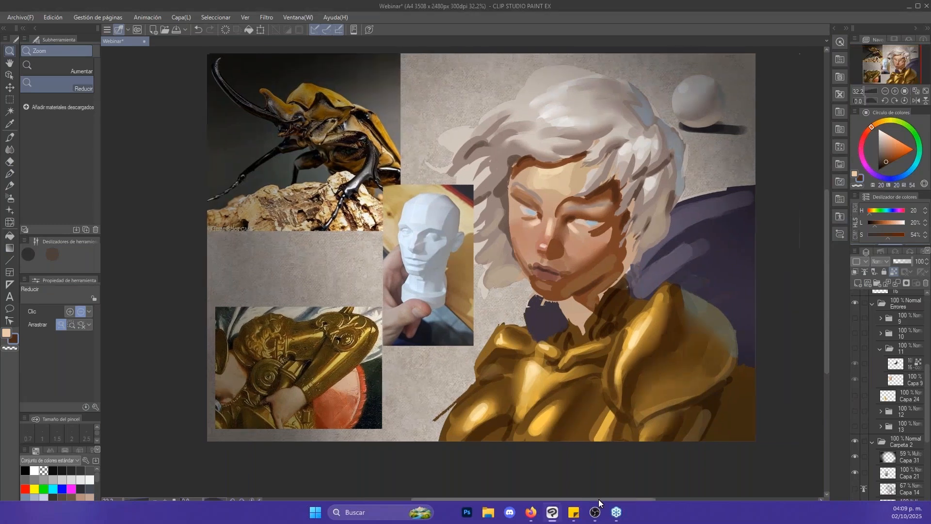
scroll(827, 297, up, 2)
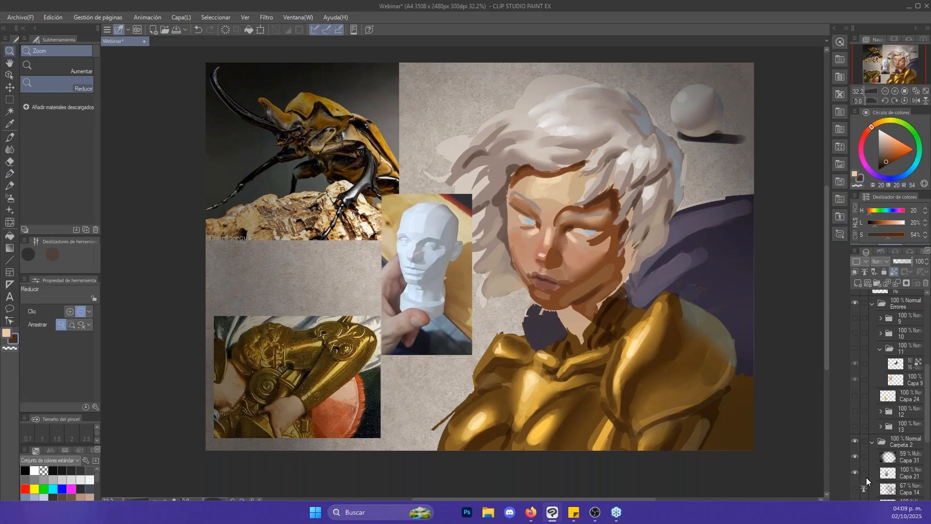
- Show the line art on Capa 14 over the painted character
scroll(868, 452, down, 3)
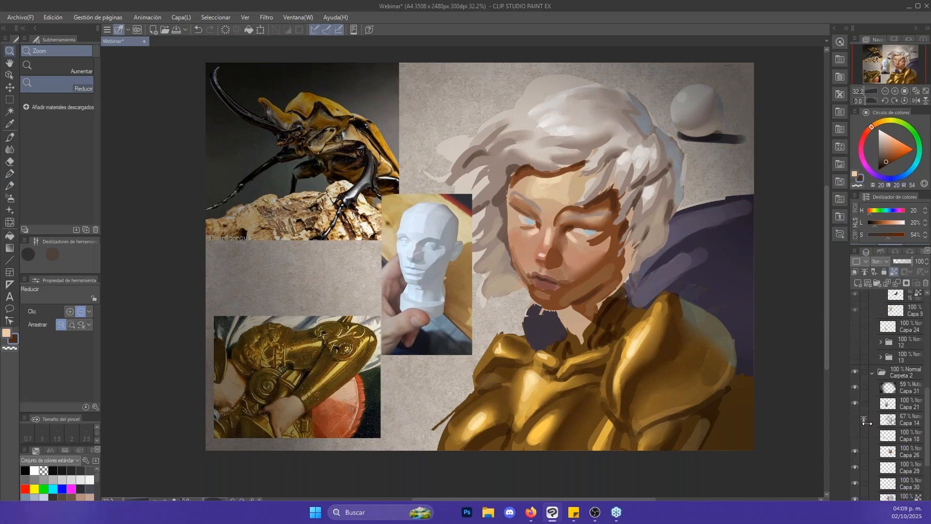
click(855, 417)
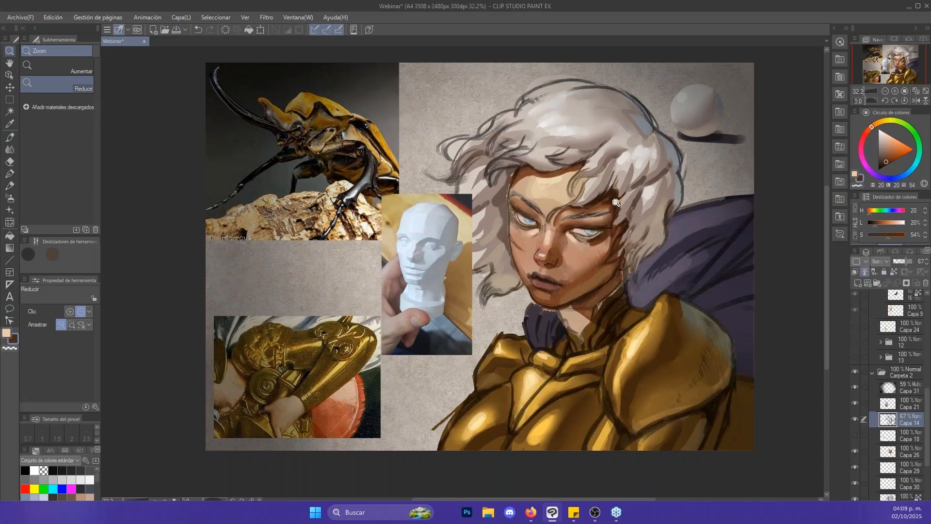
mouse_move(616, 202)
mouse_down()
mouse_move(681, 231)
mouse_move(659, 221)
mouse_up()
- Select the skin layer Capa 26 and sample the reddish tone of the nose tip (H 11, L 54) for the Glide brush
key(b)
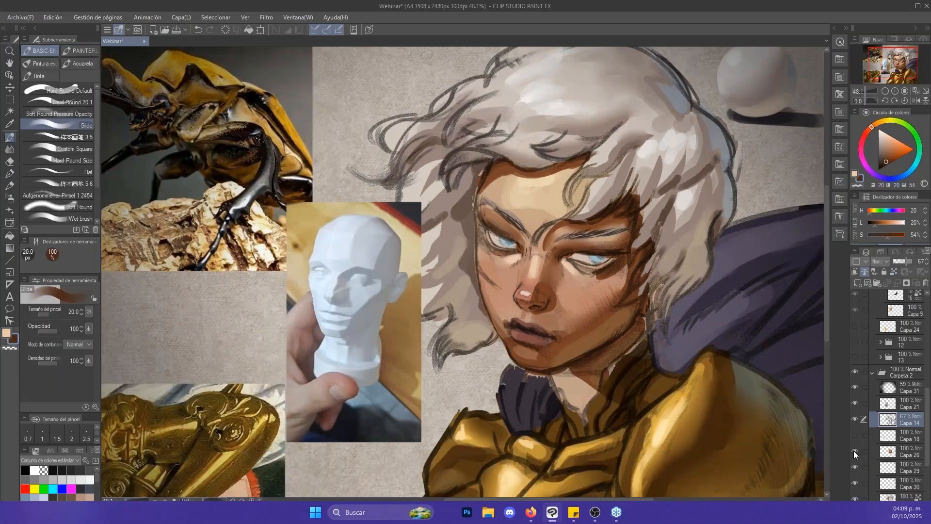
click(855, 453)
click(856, 452)
key(j)
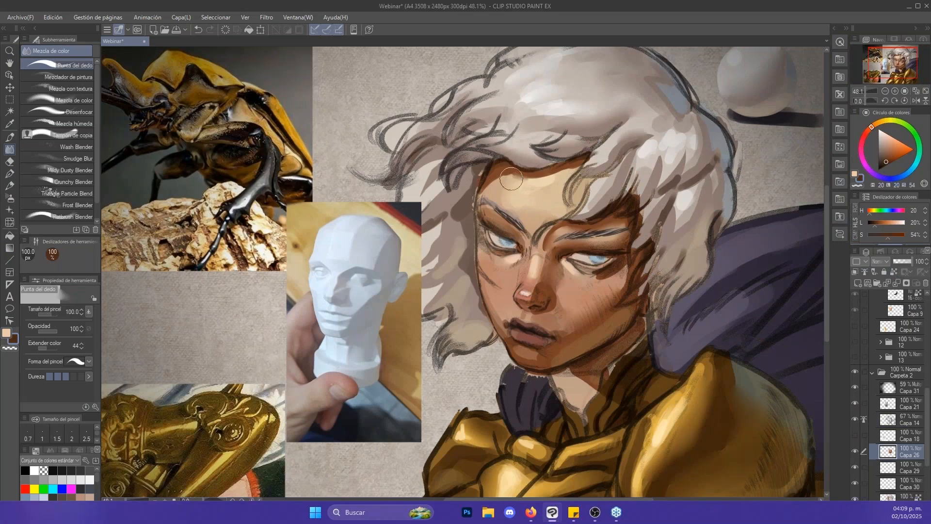
key(bracketleft)
key(b)
alt+click(526, 292)
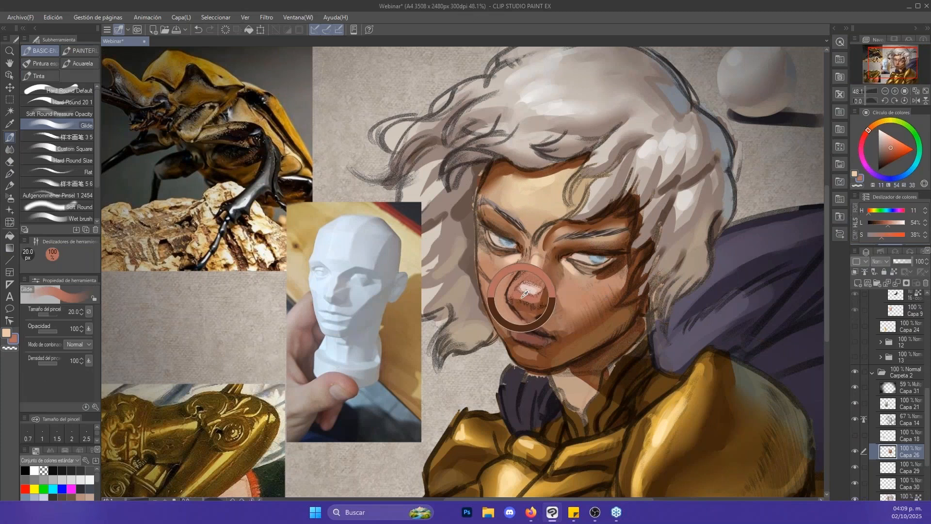
- Paint a reddish blush on the cheeks with the Glide brush enlarged to 80 px
key(bracketright)
key(bracketright)
key(bracketright)
key(bracketright)
key(bracketright)
key(bracketright)
drag(494, 268, 498, 289)
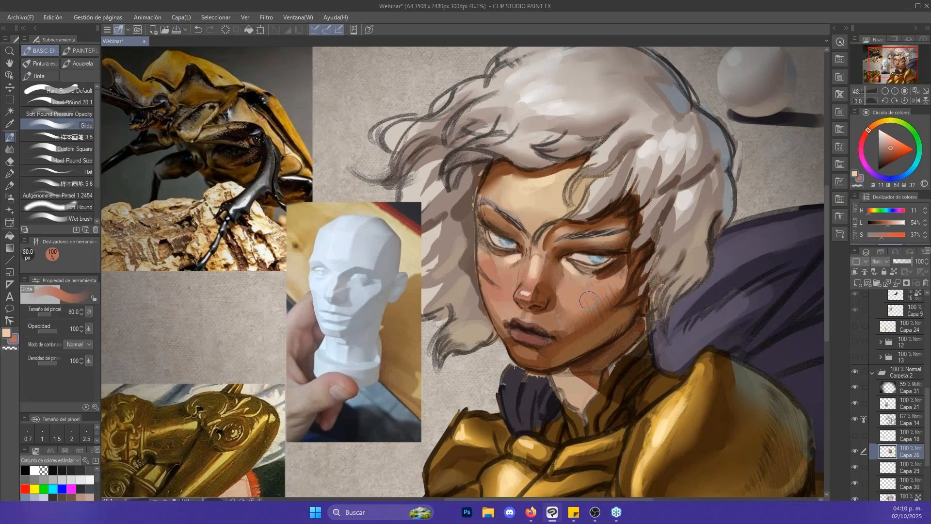
key(bracketright)
drag(642, 251, 633, 228)
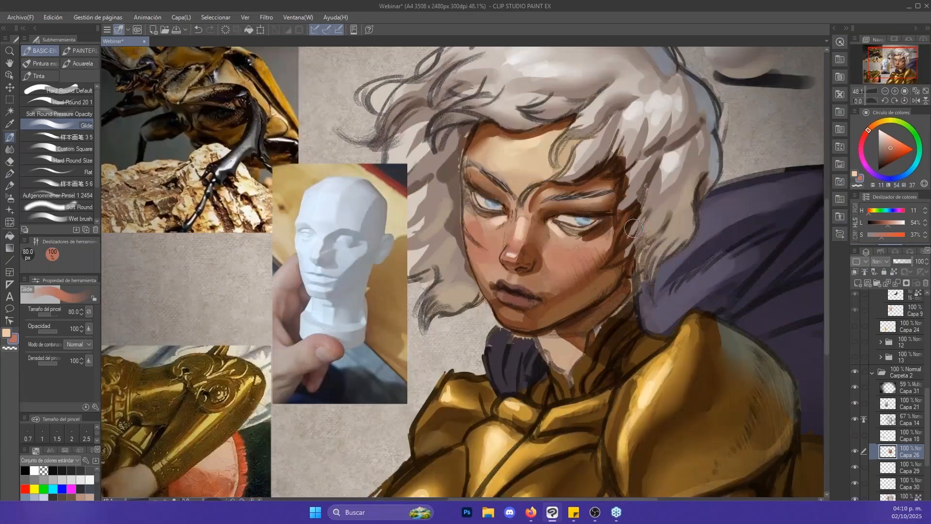
- Identify the cape layer Capa 25 by toggling it, select it and touch up the purple collar with a sampled tone using a smaller Glide brush
scroll(634, 228, down, 2)
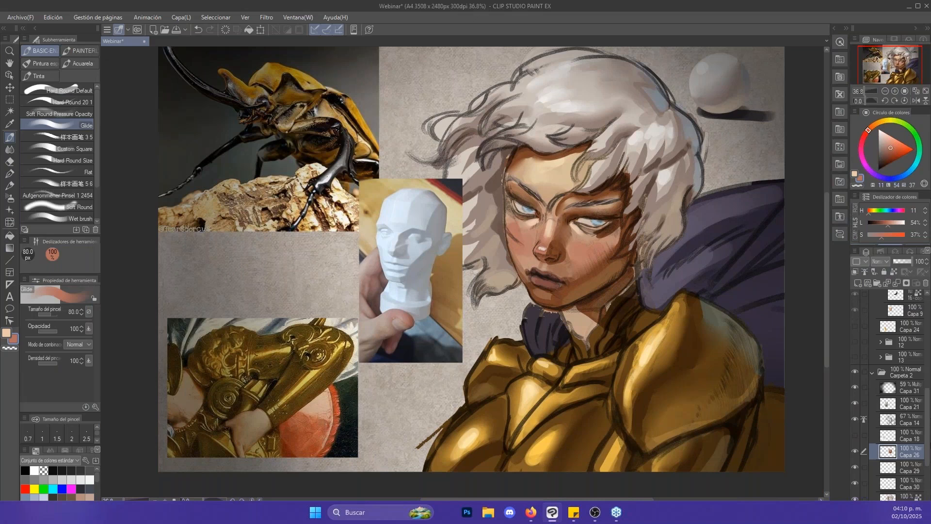
scroll(874, 444, down, 3)
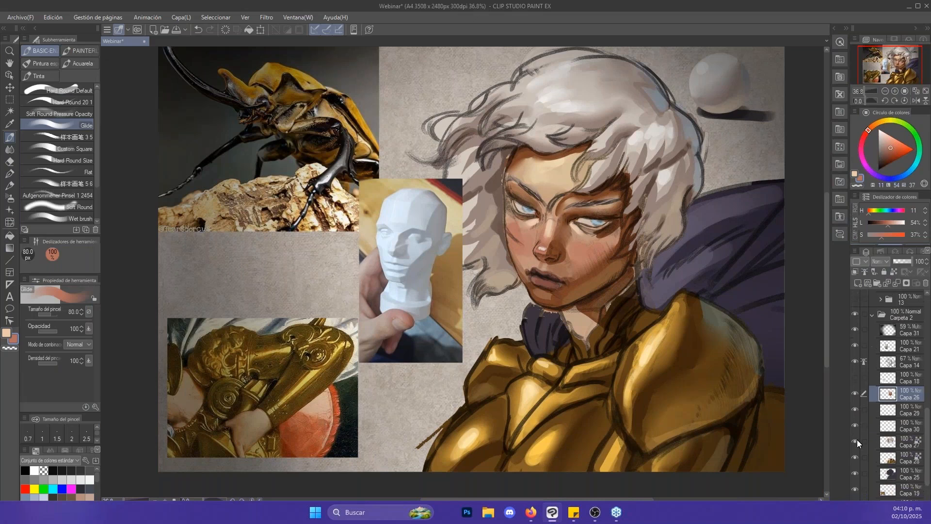
click(855, 471)
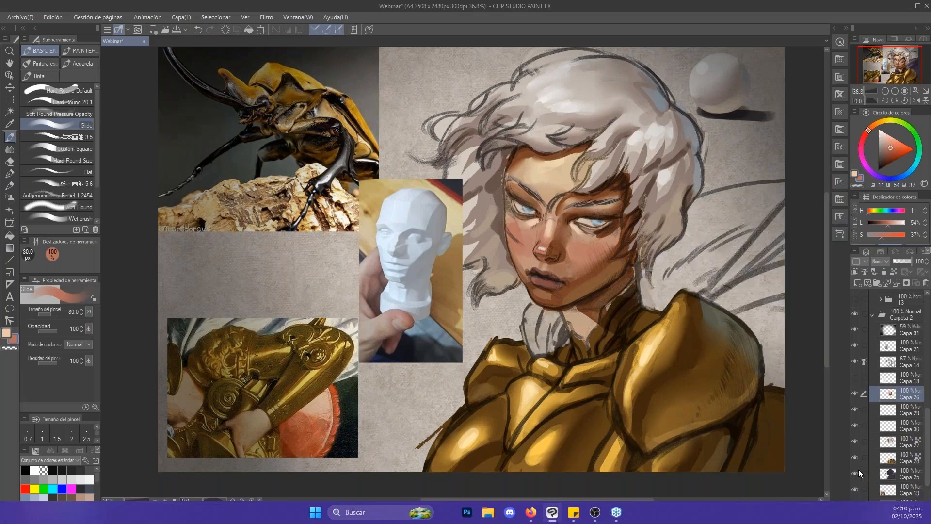
click(857, 471)
click(887, 474)
alt+click(693, 239)
key([)
key([)
key([)
key([)
key([)
key([)
key([)
key([)
drag(545, 323, 532, 346)
- Sample a near-black purple (H 270, L 8, S 14) and paint dark folds across the cape with Glide at 80 and 70 px
alt+click(738, 281)
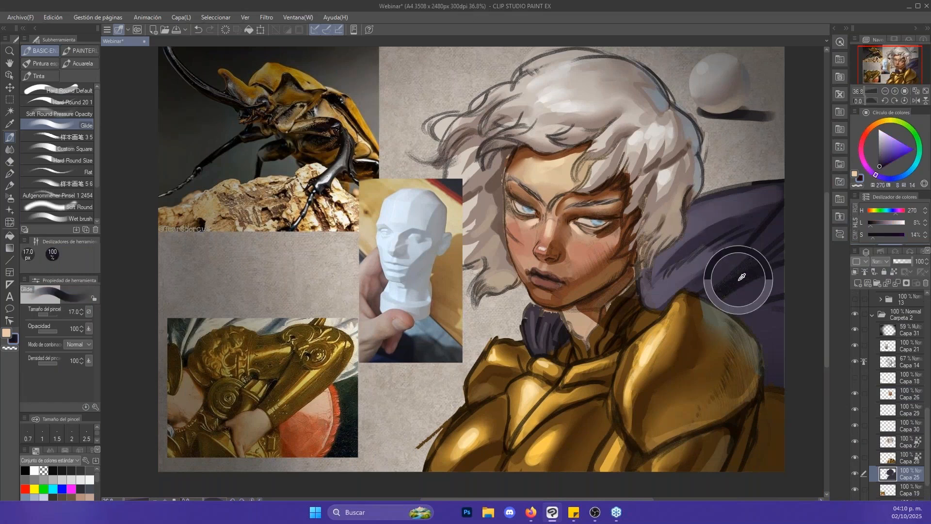
key(])
key(])
key(])
key(])
key(])
key(])
key(])
key(])
mouse_move(790, 262)
mouse_down()
mouse_move(730, 282)
mouse_move(773, 299)
mouse_move(748, 312)
mouse_up()
drag(748, 266, 793, 227)
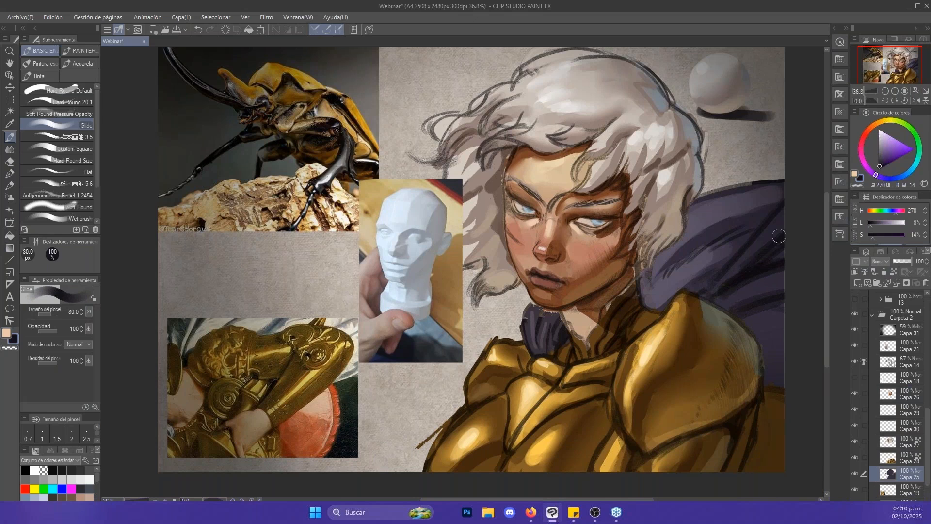
key([)
mouse_move(705, 294)
mouse_down()
mouse_move(772, 224)
mouse_move(750, 237)
mouse_up()
key(alt+space)
- Hide Capa 21, toggle the layers beneath it to find the hair, and select Capa 27 for smudging with Punta del dedo
key(j)
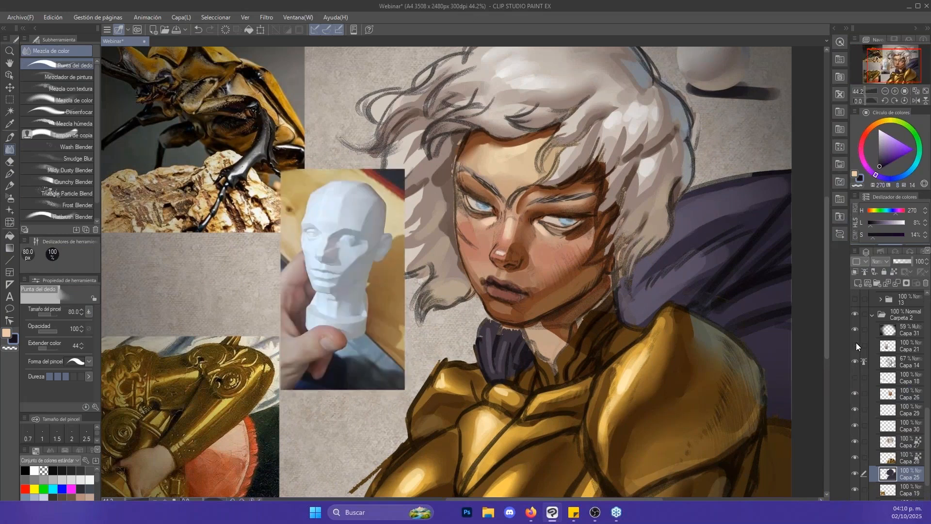
click(855, 345)
click(855, 394)
click(855, 394)
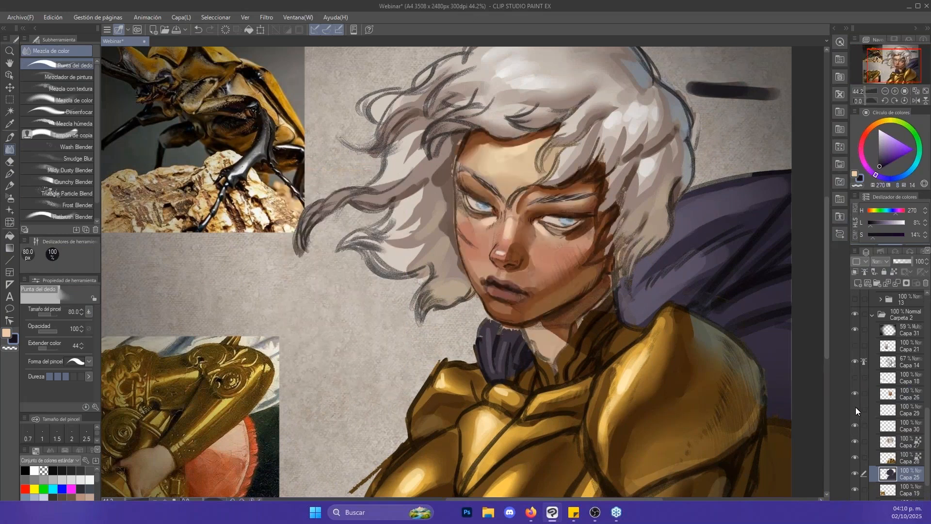
click(855, 425)
click(855, 426)
click(854, 440)
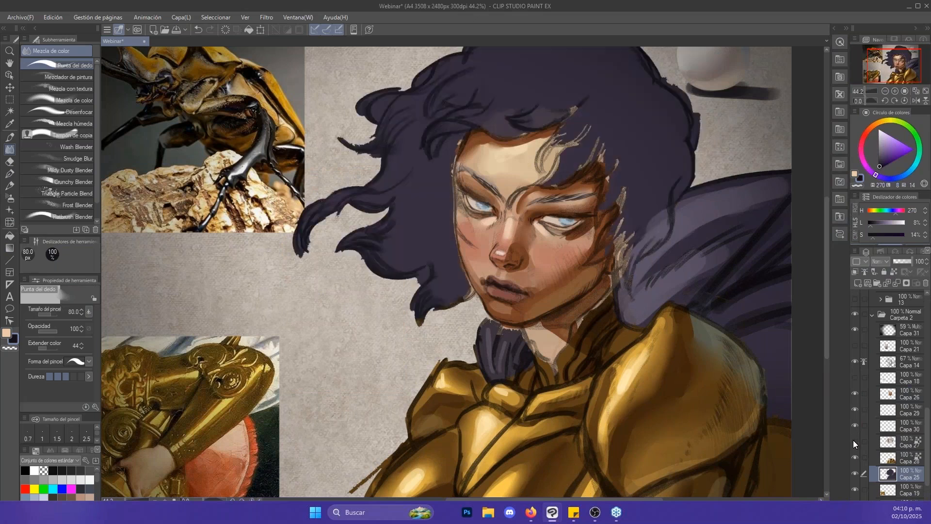
click(853, 441)
click(902, 441)
- Smudge the hair locks beside the face with Punta del dedo at 80 px
mouse_move(438, 180)
mouse_down()
mouse_move(425, 175)
mouse_move(446, 149)
mouse_move(436, 230)
mouse_up()
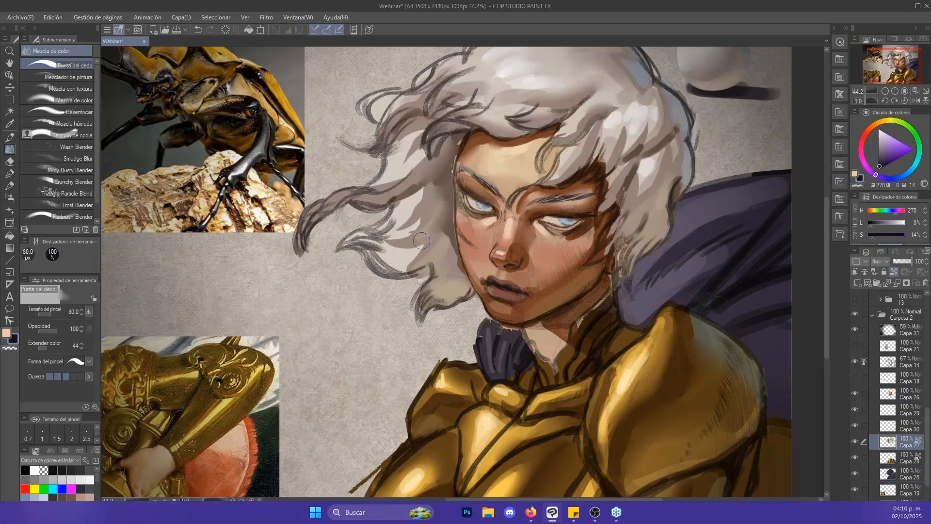
mouse_move(462, 190)
mouse_down()
mouse_move(468, 236)
mouse_move(412, 264)
mouse_move(401, 286)
mouse_move(422, 307)
mouse_up()
drag(659, 219, 640, 242)
- Sample a greyish brown (H 19, L 31, S 18) and paint shadow strokes in the hair near the cape with Glide
key(b)
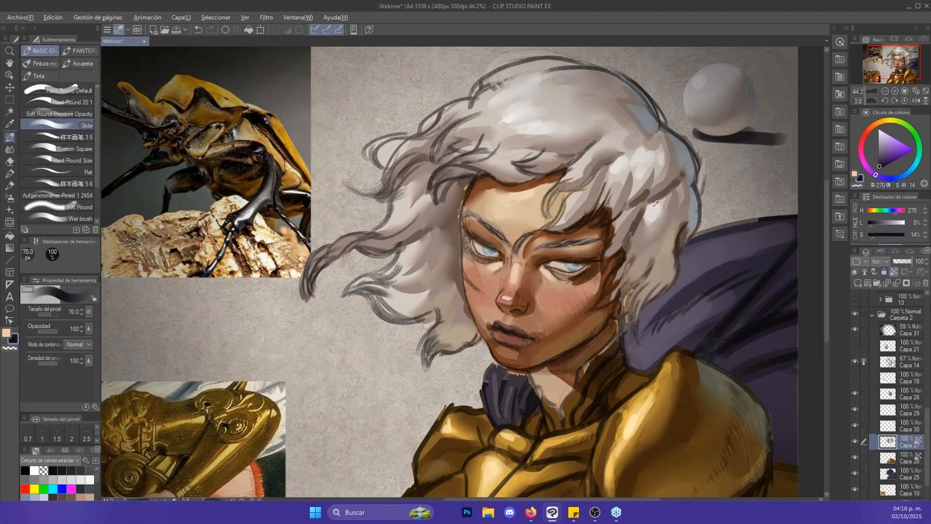
alt+click(672, 207)
key(bracketleft)
key(bracketleft)
mouse_move(673, 202)
mouse_down()
mouse_move(666, 230)
mouse_move(676, 226)
mouse_move(641, 238)
mouse_up()
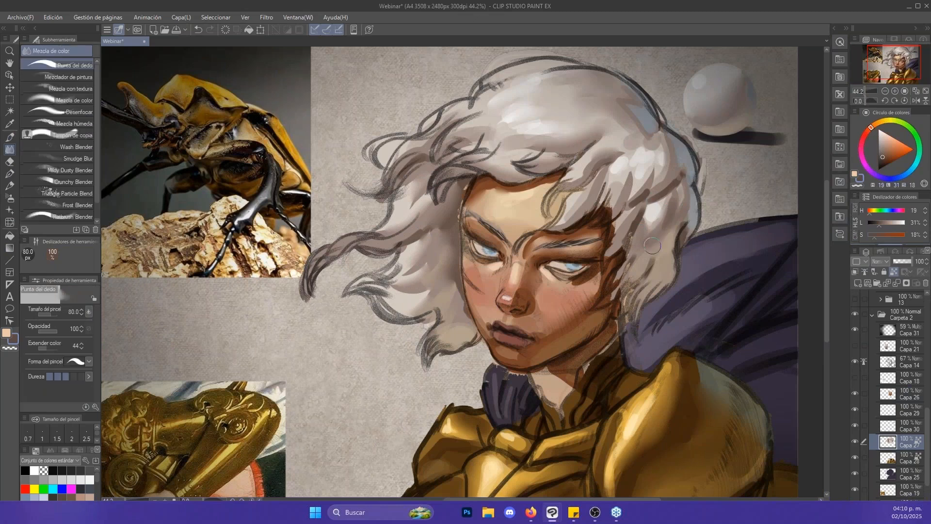
- Soften the hair above the forehead with Punta del dedo and touch up its shadows with Glide at 40 px
drag(507, 142, 546, 140)
drag(458, 133, 489, 130)
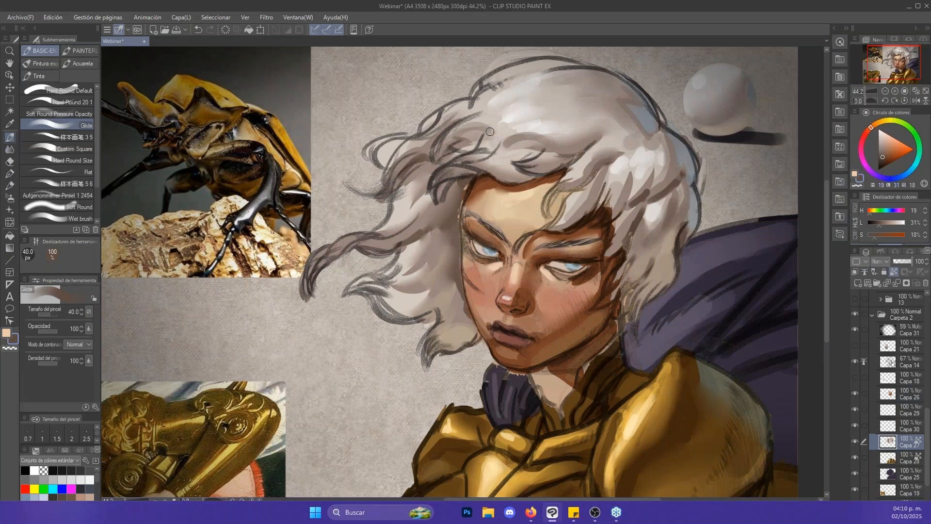
key(alt+space)
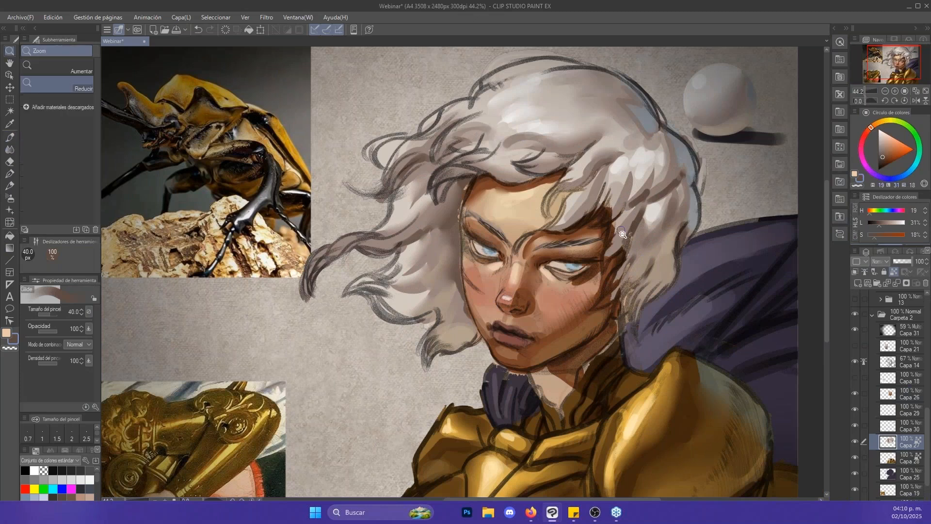
mouse_move(620, 231)
mouse_down()
mouse_move(572, 235)
mouse_move(616, 234)
mouse_up()
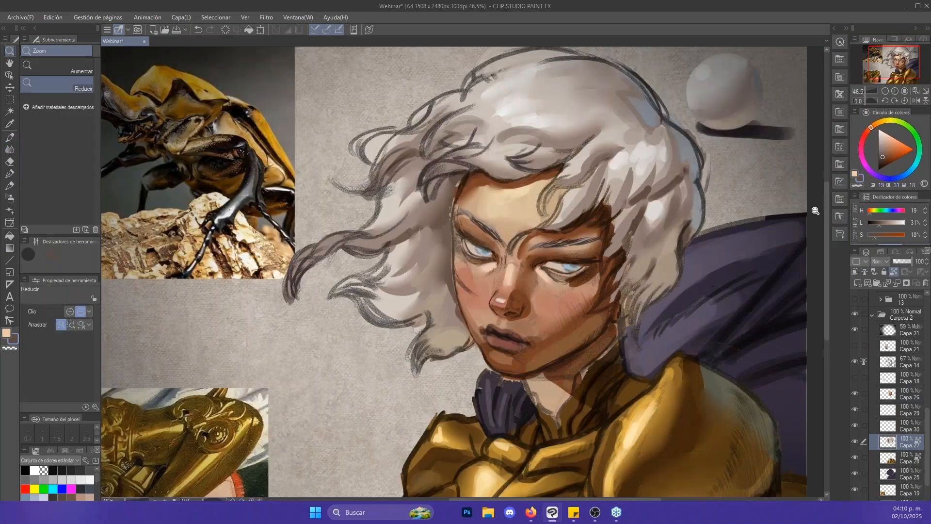
- Select Capa 25 and sample the cape's purple (H 265, L 48, S 11) for painting with Glide
drag(777, 220, 772, 238)
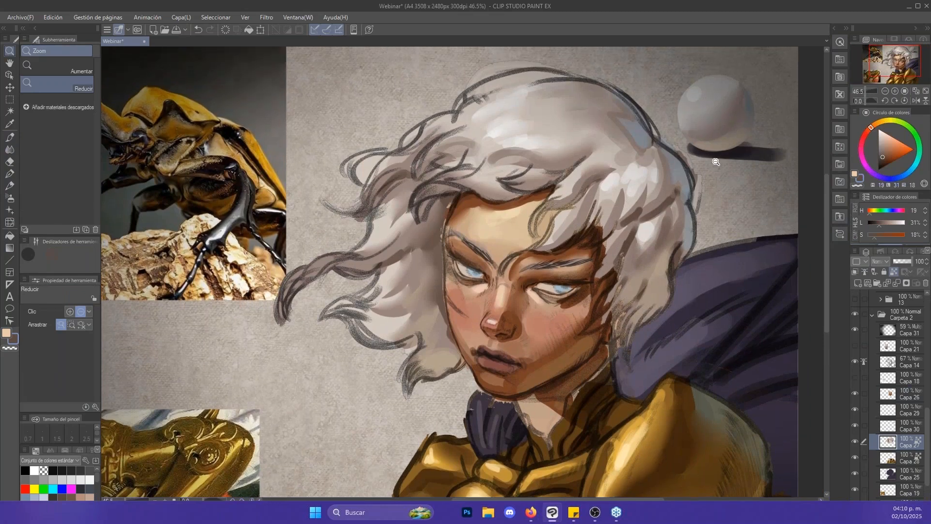
drag(723, 158, 707, 163)
drag(737, 208, 717, 183)
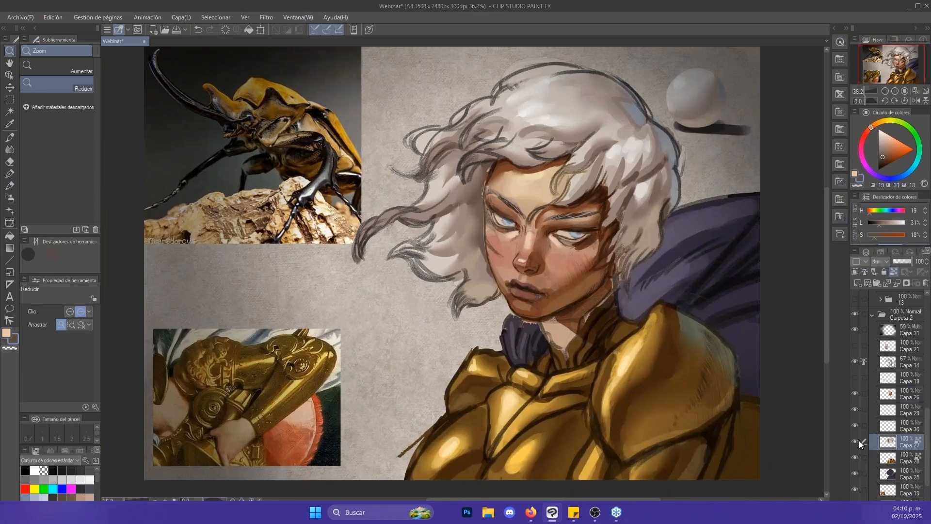
key(b)
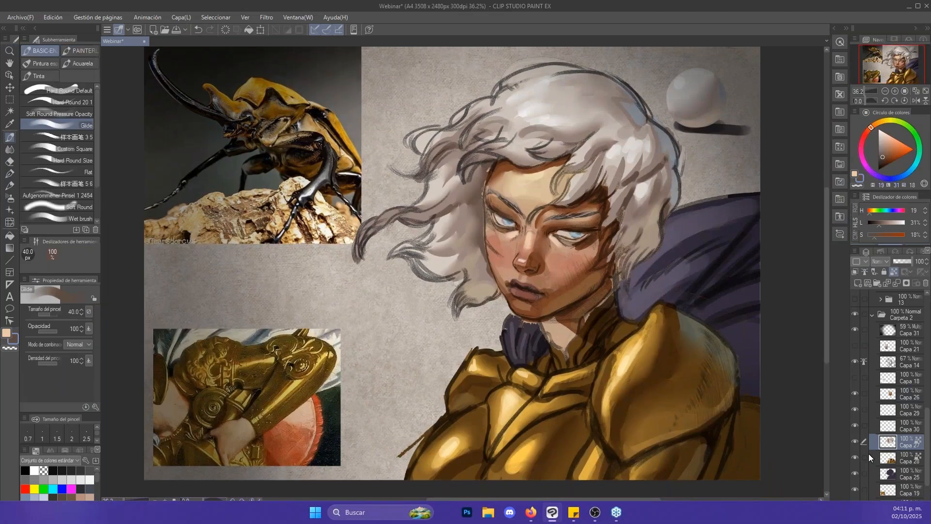
click(889, 474)
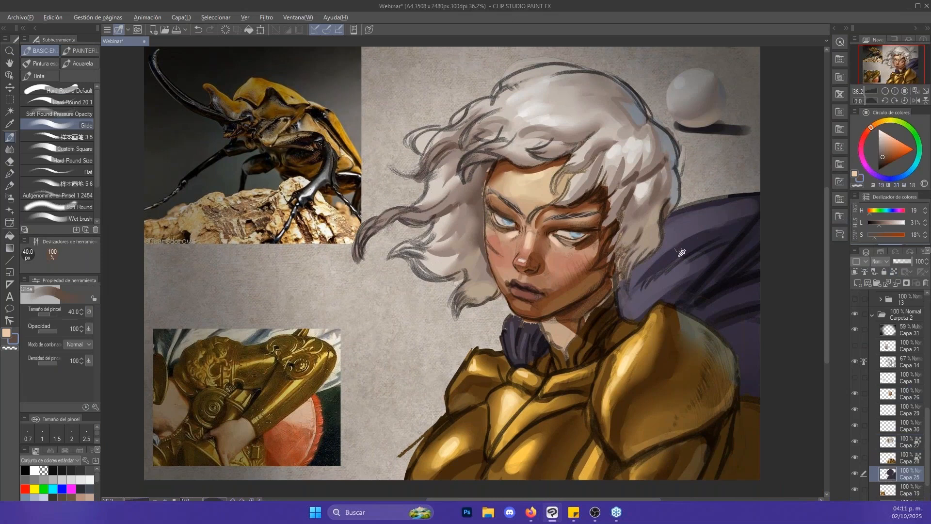
alt+click(644, 301)
key(bracketleft)
key(bracketleft)
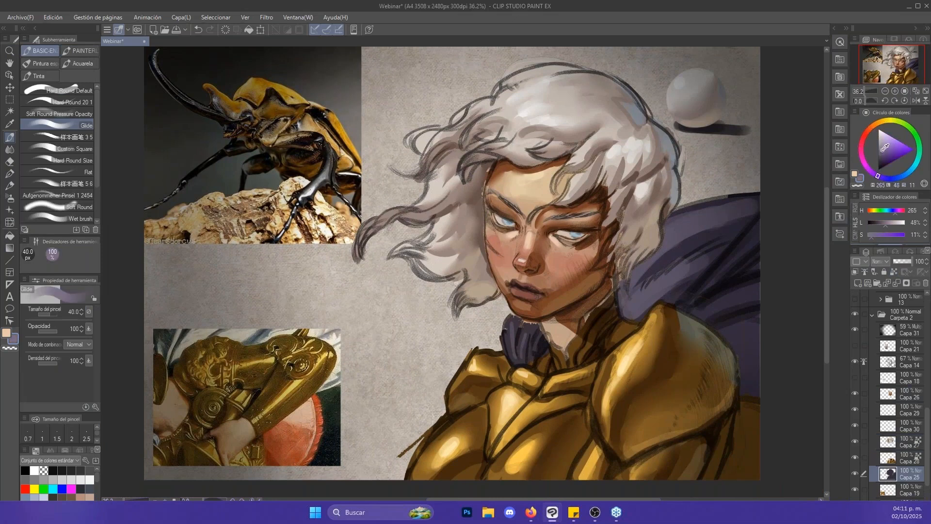
- Lighten the purple to H 265, L 51, S 17, paint the cape folds with Glide at 40 px and blend with Punta del dedo
key(bracketright)
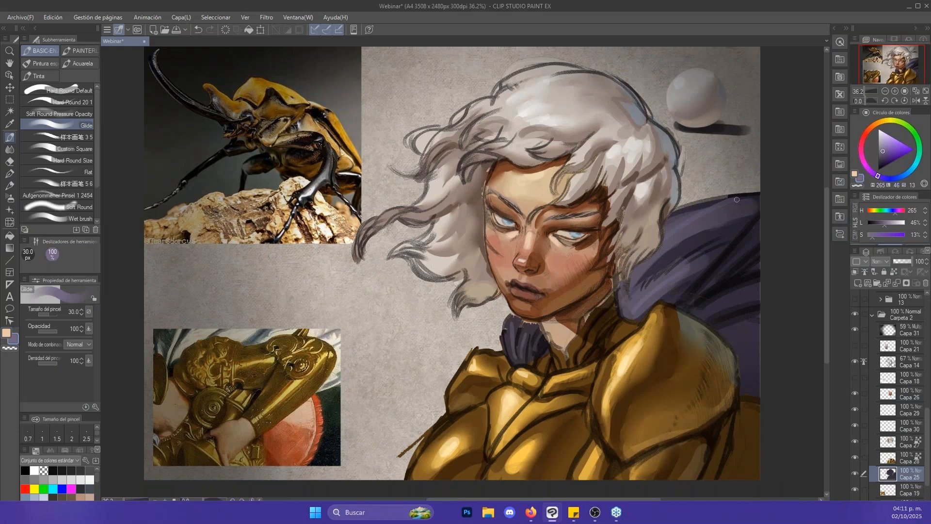
click(889, 144)
key(bracketright)
click(883, 144)
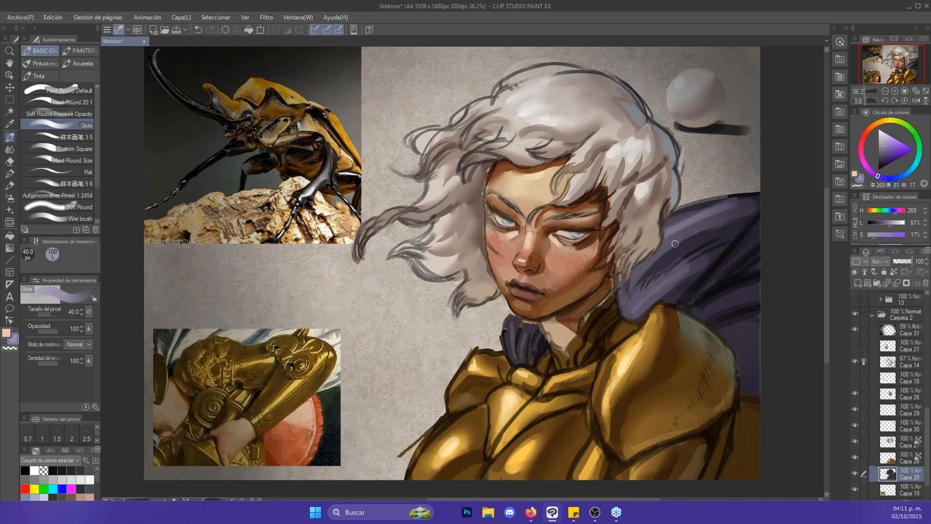
key(j)
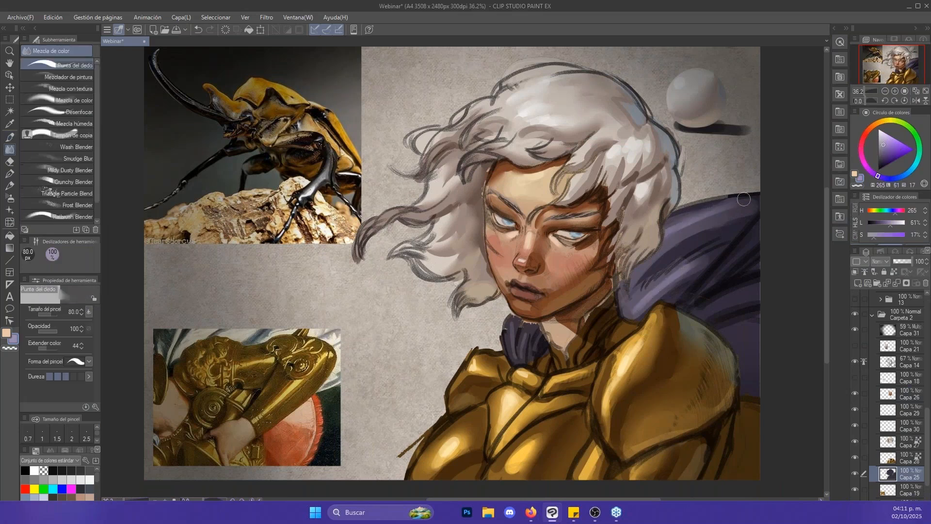
key(b)
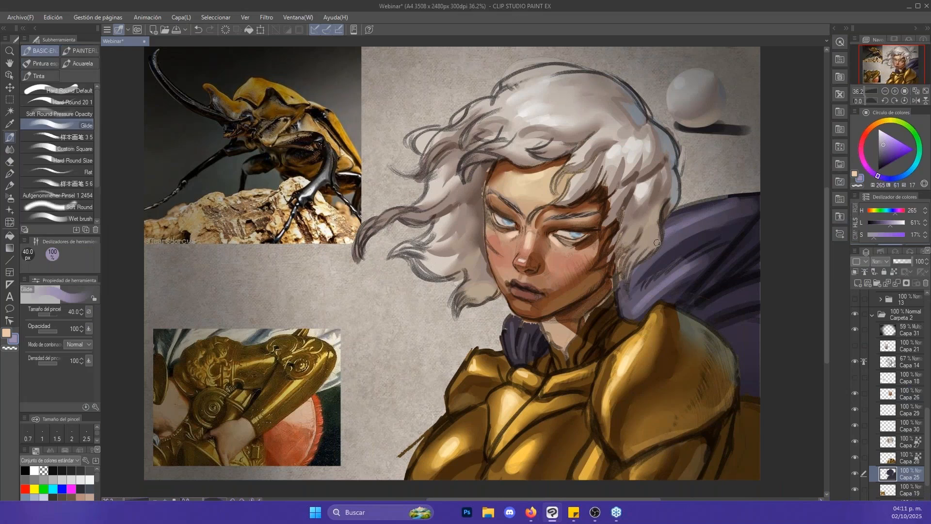
- Sample a dark purple (H 260, L 12, S 15) and paint shadow on the cape between hair and shoulder armour with Glide at 80 px
alt+click(716, 296)
mouse_move(623, 287)
mouse_down()
mouse_move(628, 311)
mouse_move(638, 276)
mouse_move(631, 297)
mouse_move(650, 292)
mouse_up()
key(bracketright)
key(bracketright)
key(bracketright)
key(bracketright)
drag(650, 293, 630, 315)
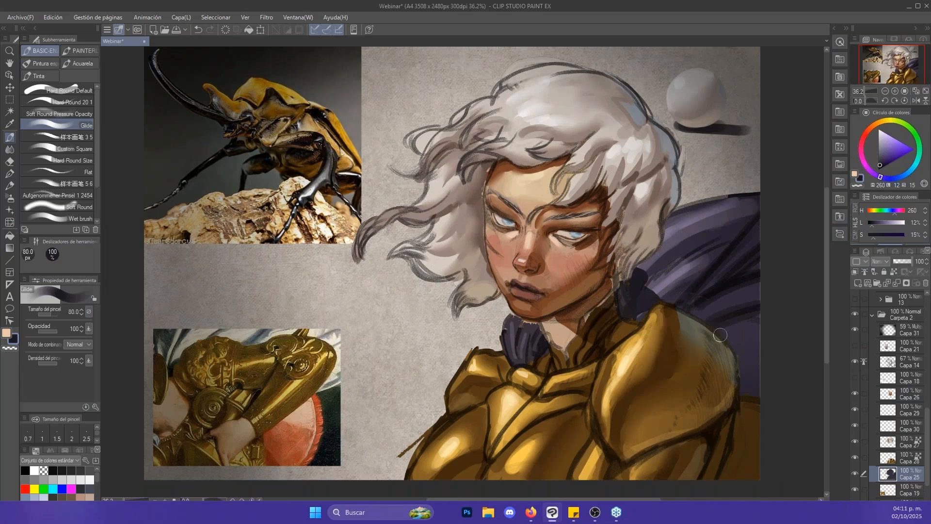
drag(729, 304, 722, 293)
scroll(725, 294, down, 2)
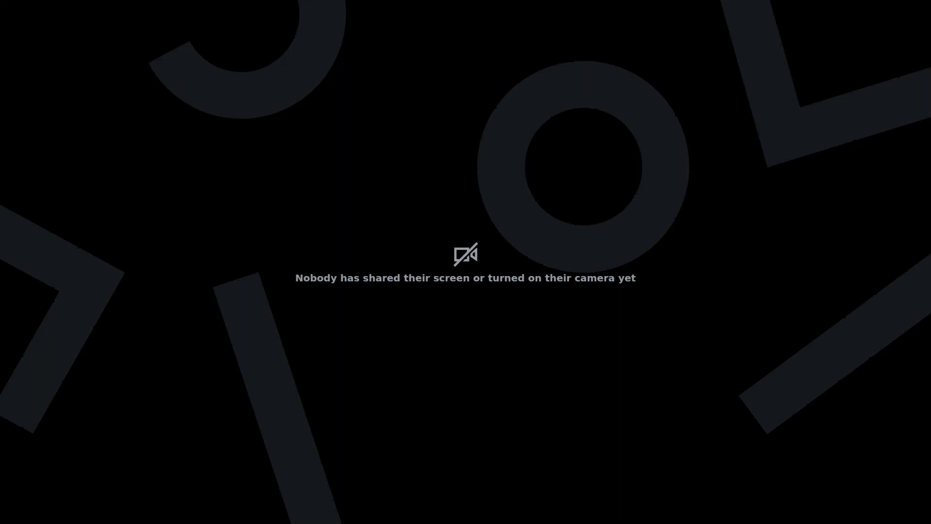